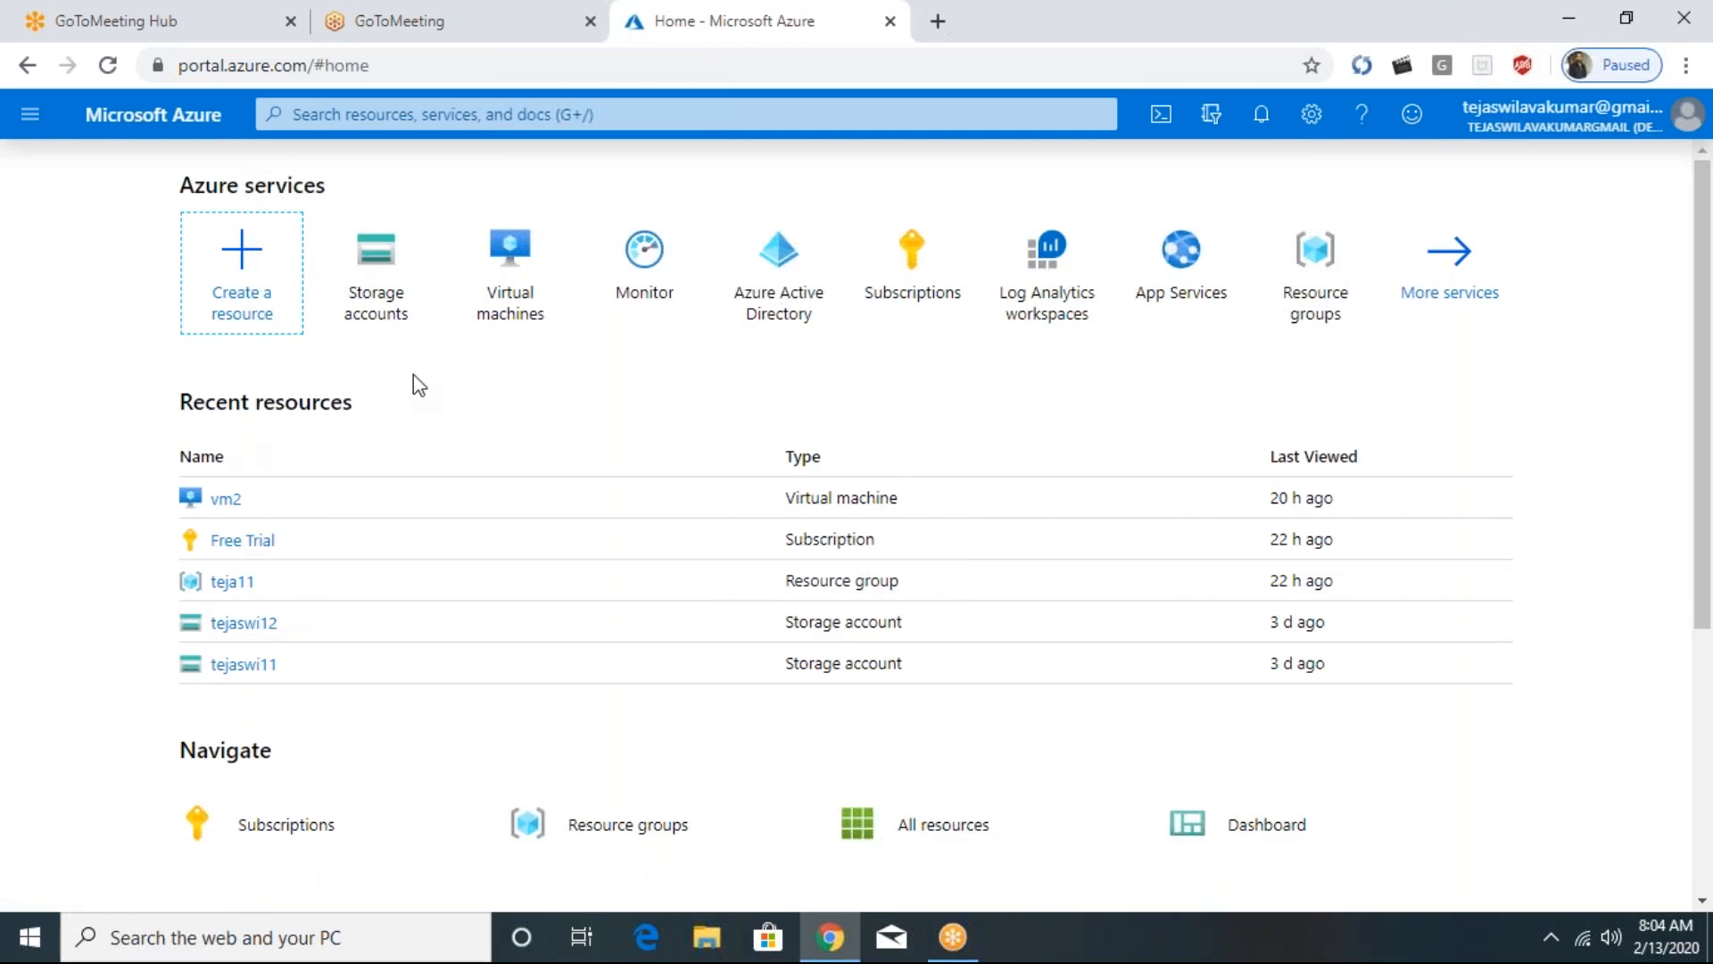
- Open App Services from the portal home and start creating a new web app
{"action": "scroll", "coordinate": [1148, 417], "scroll_direction": "down", "scroll_amount": 1}
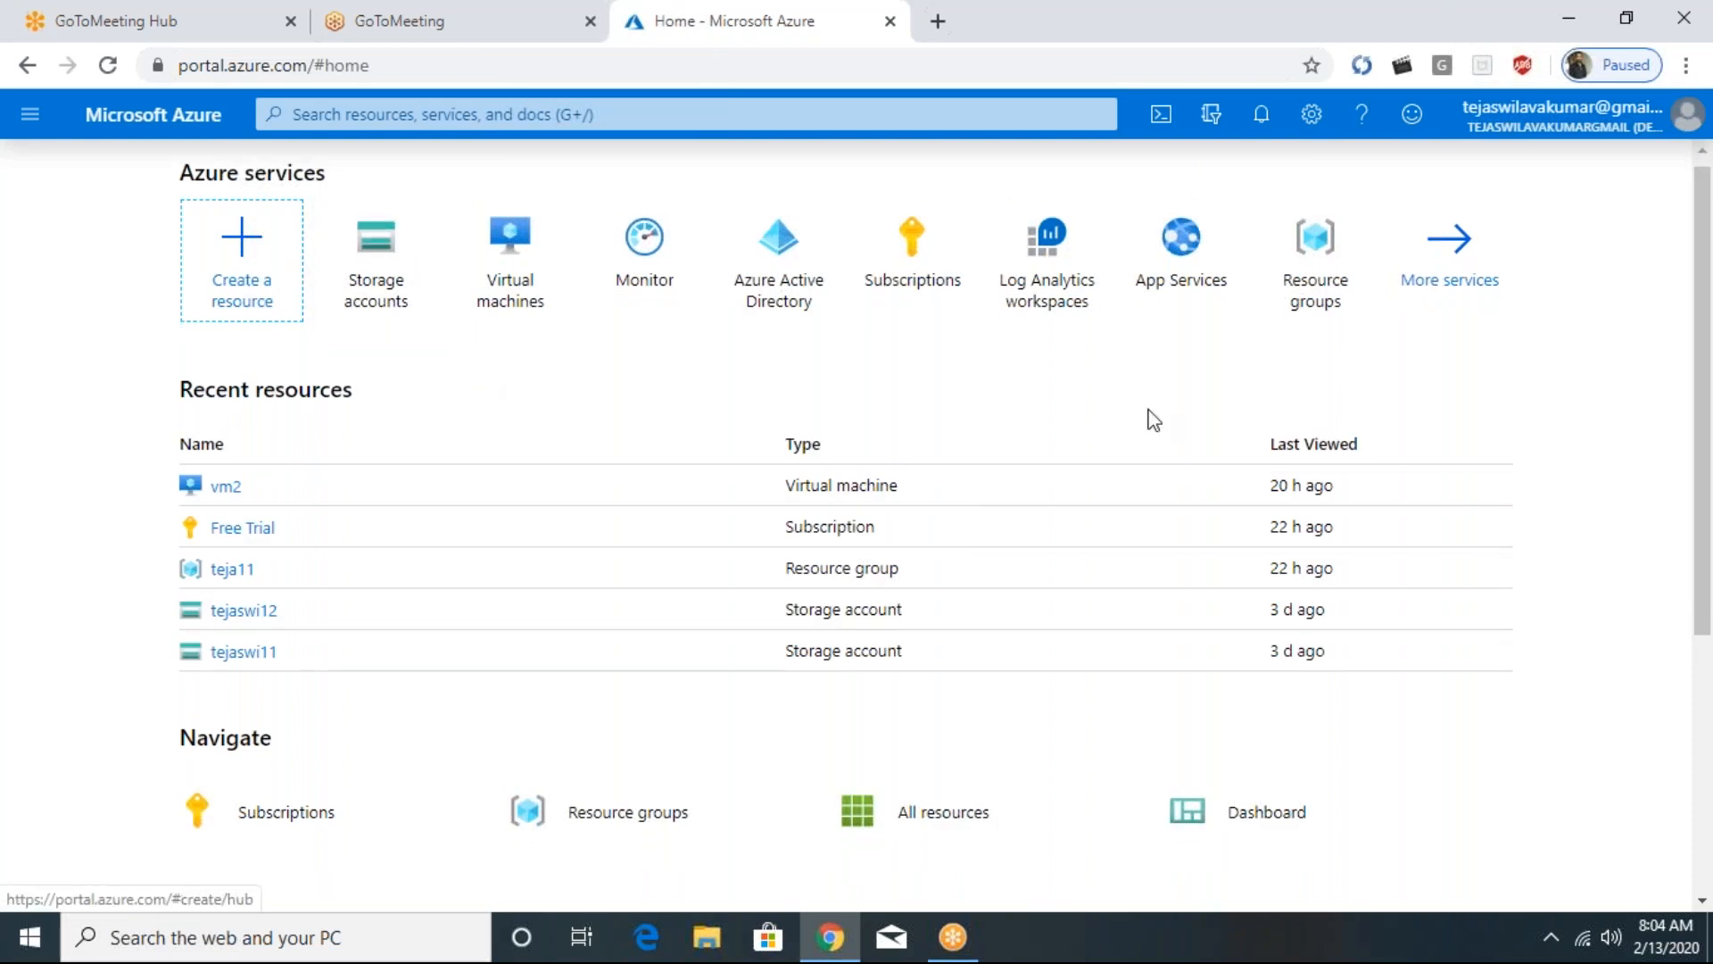
{"action": "scroll", "coordinate": [1125, 355], "scroll_direction": "up", "scroll_amount": 1}
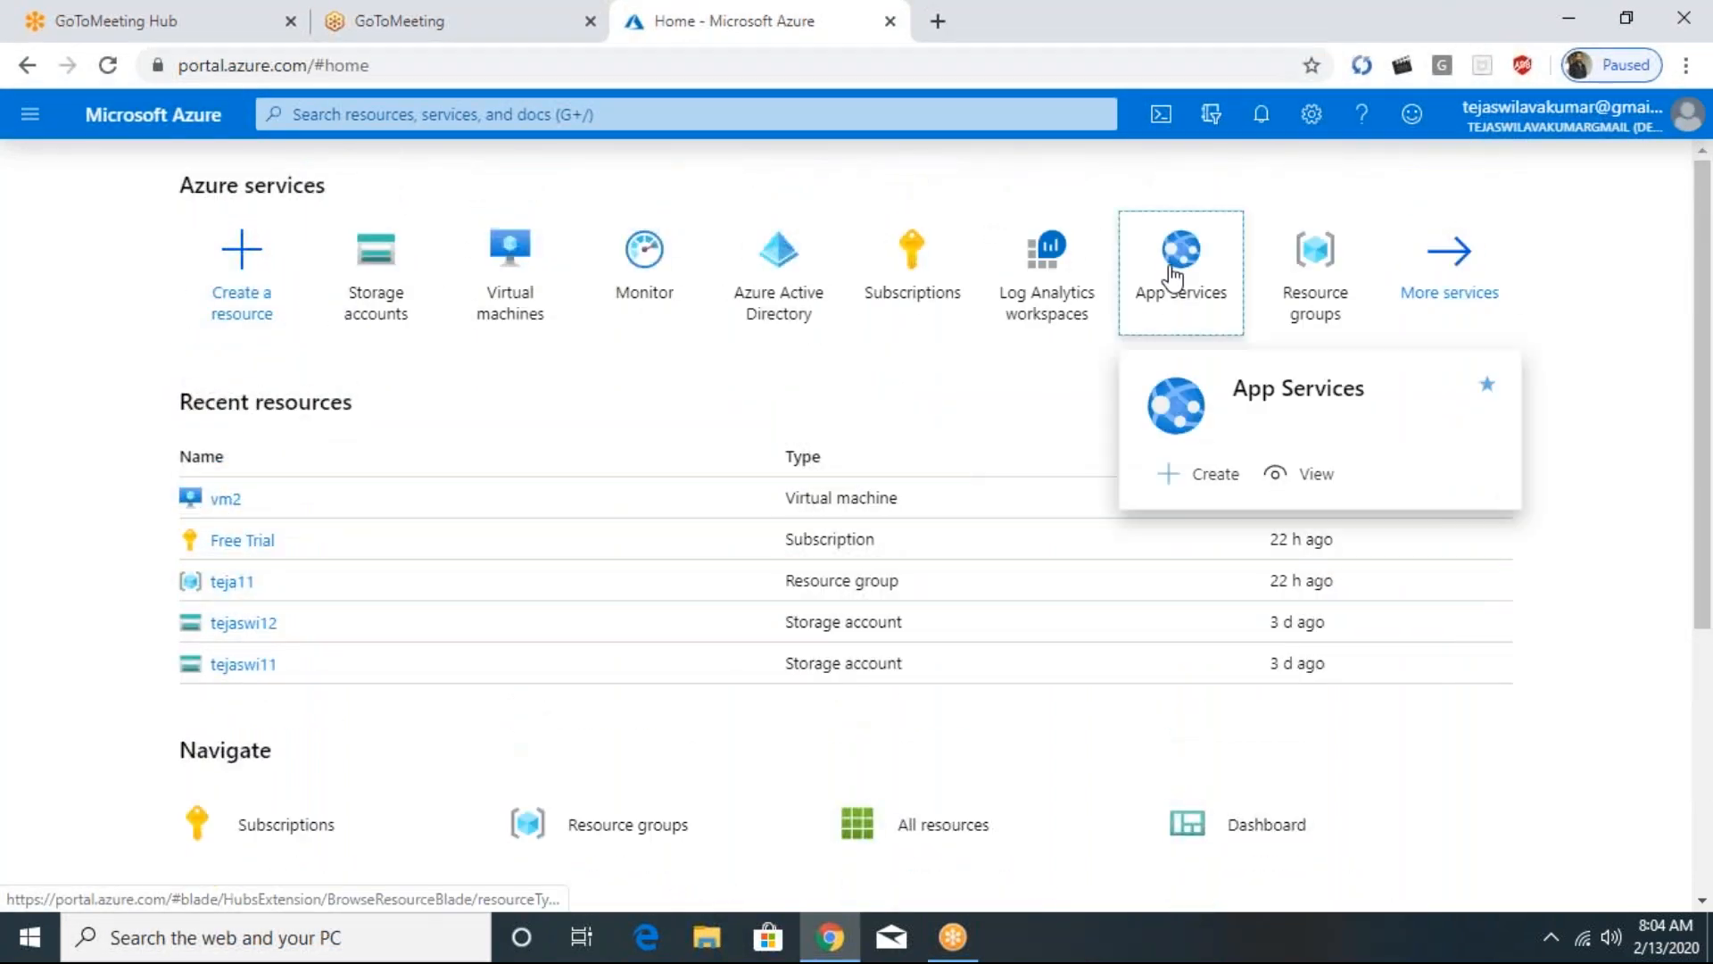
{"action": "left_click", "coordinate": [1175, 278]}
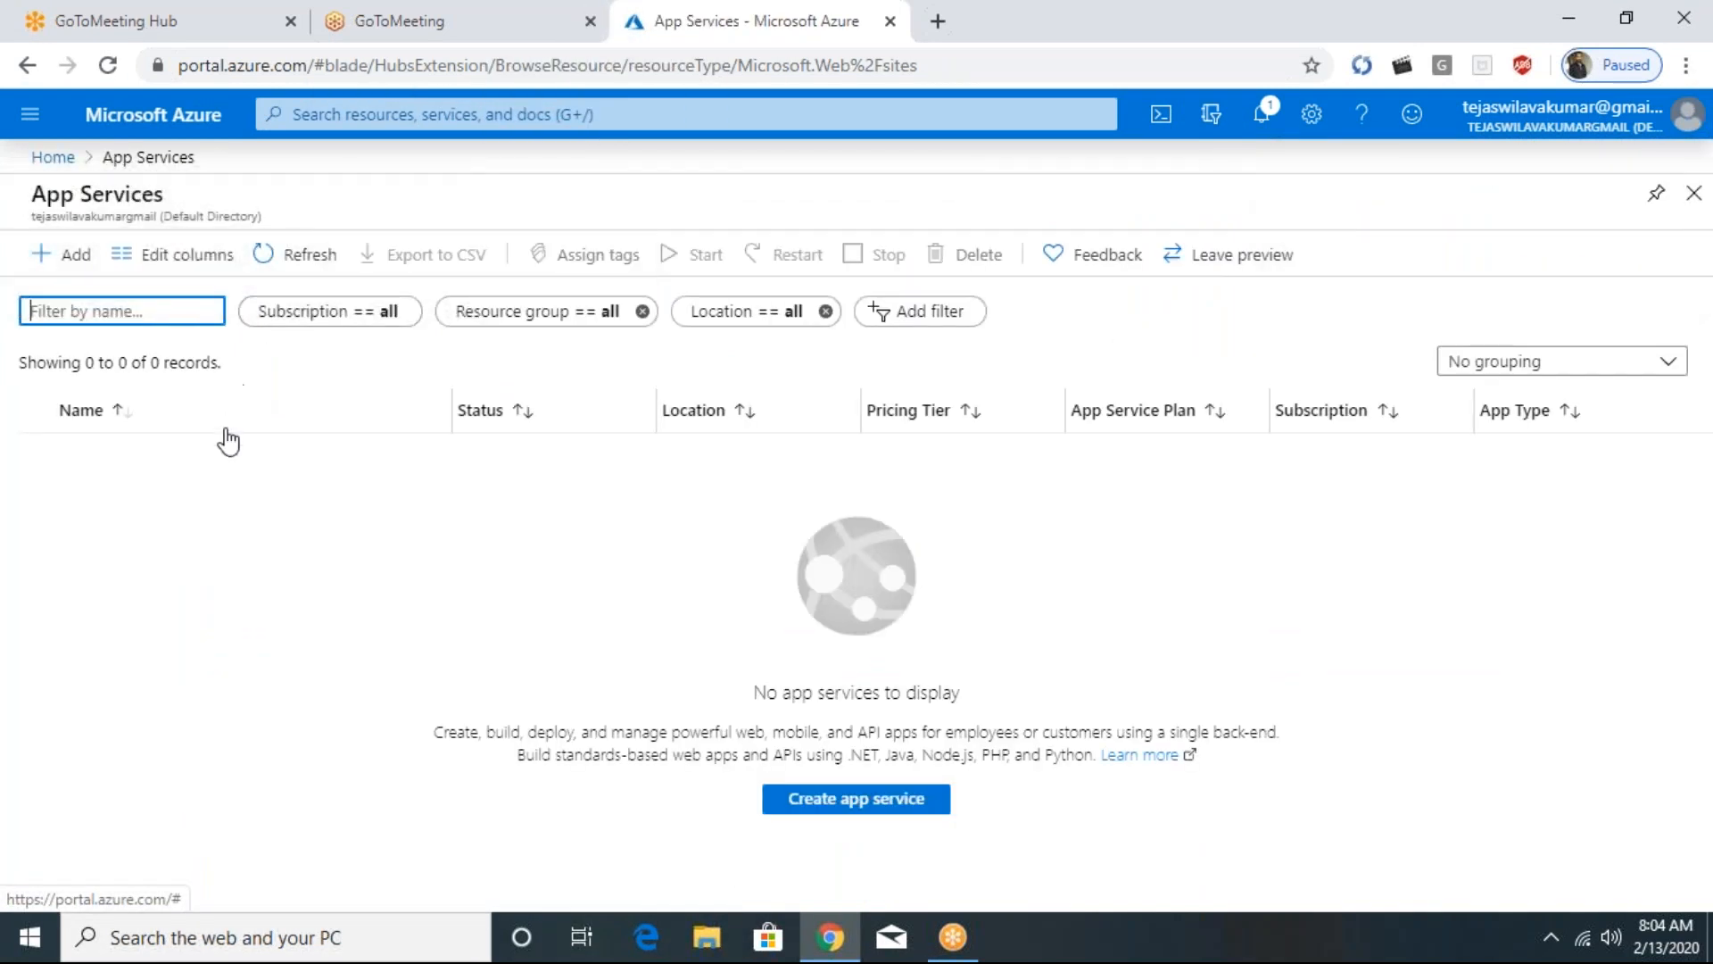
{"action": "left_click", "coordinate": [91, 257]}
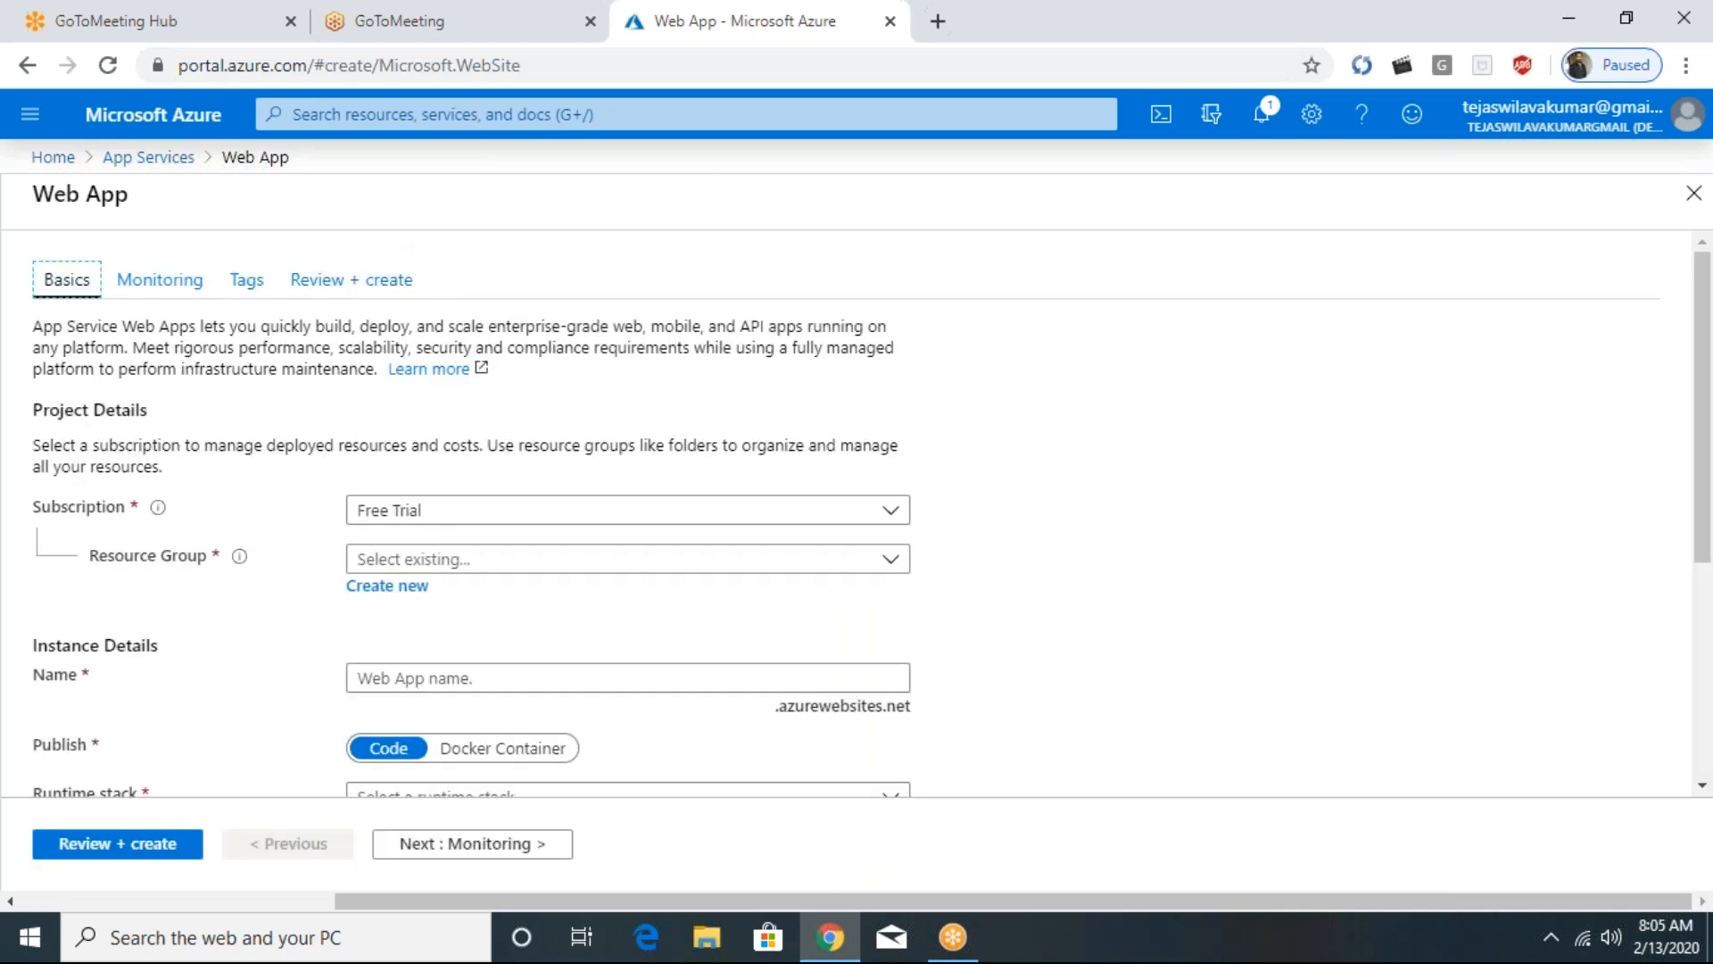
- Assign the new web app to the existing resource group teja11
{"action": "left_click", "coordinate": [435, 558]}
{"action": "left_click", "coordinate": [464, 560]}
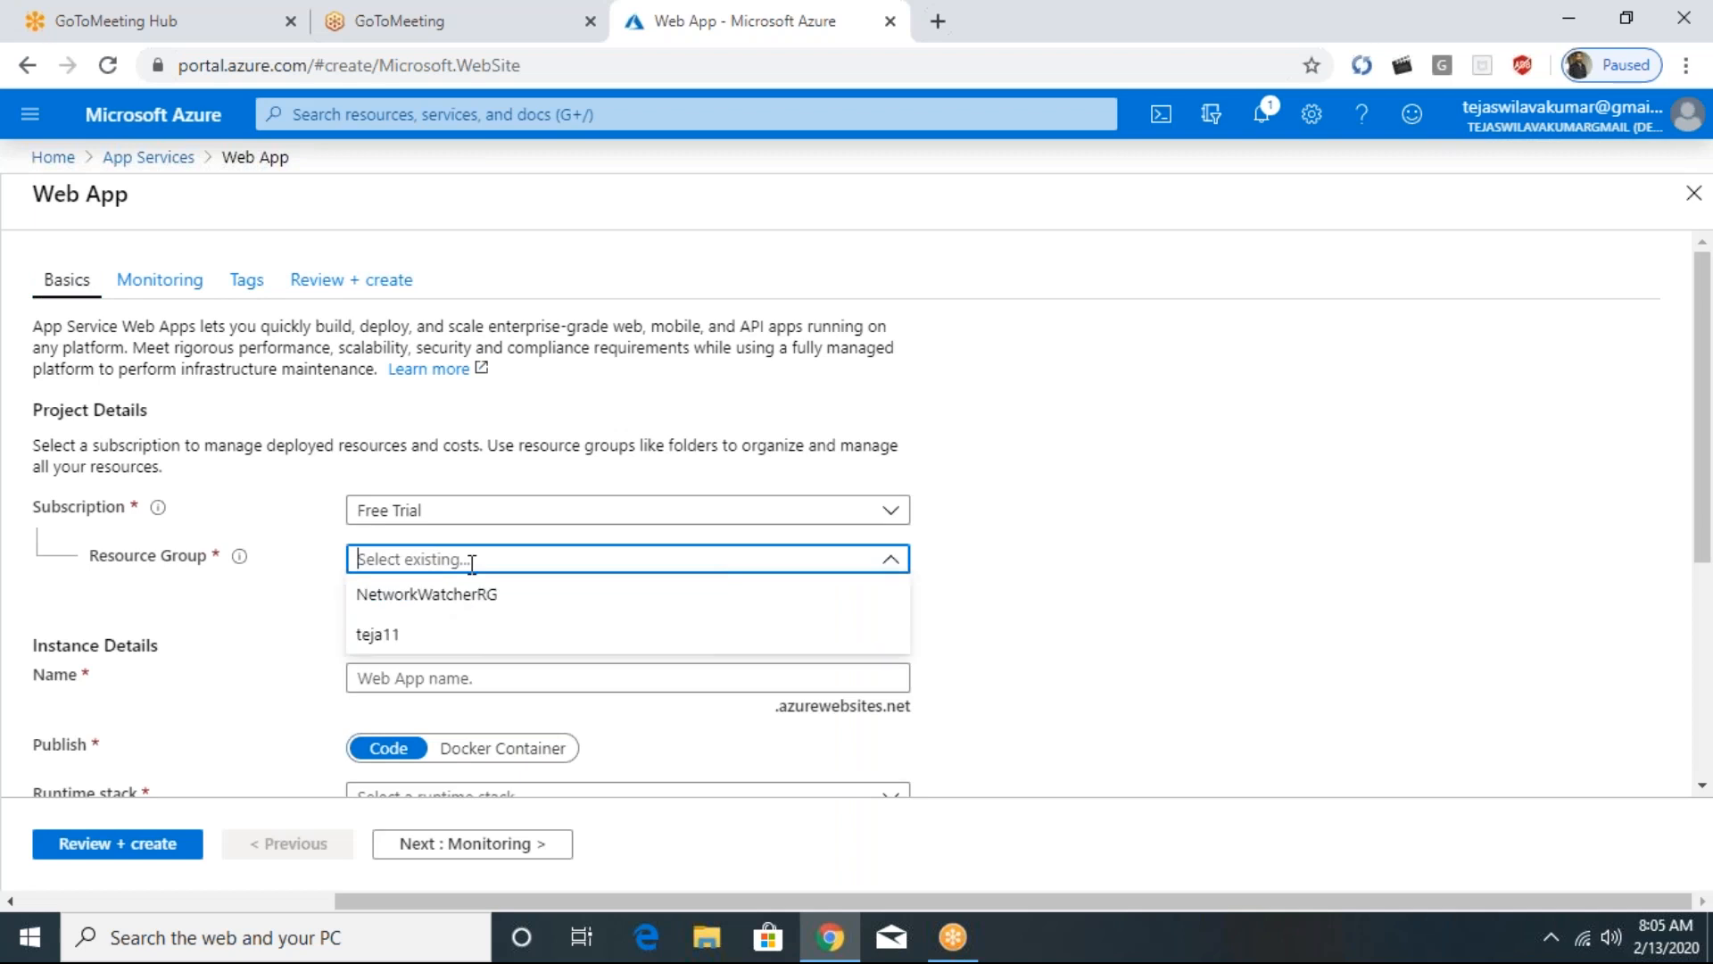
{"action": "left_click", "coordinate": [394, 637]}
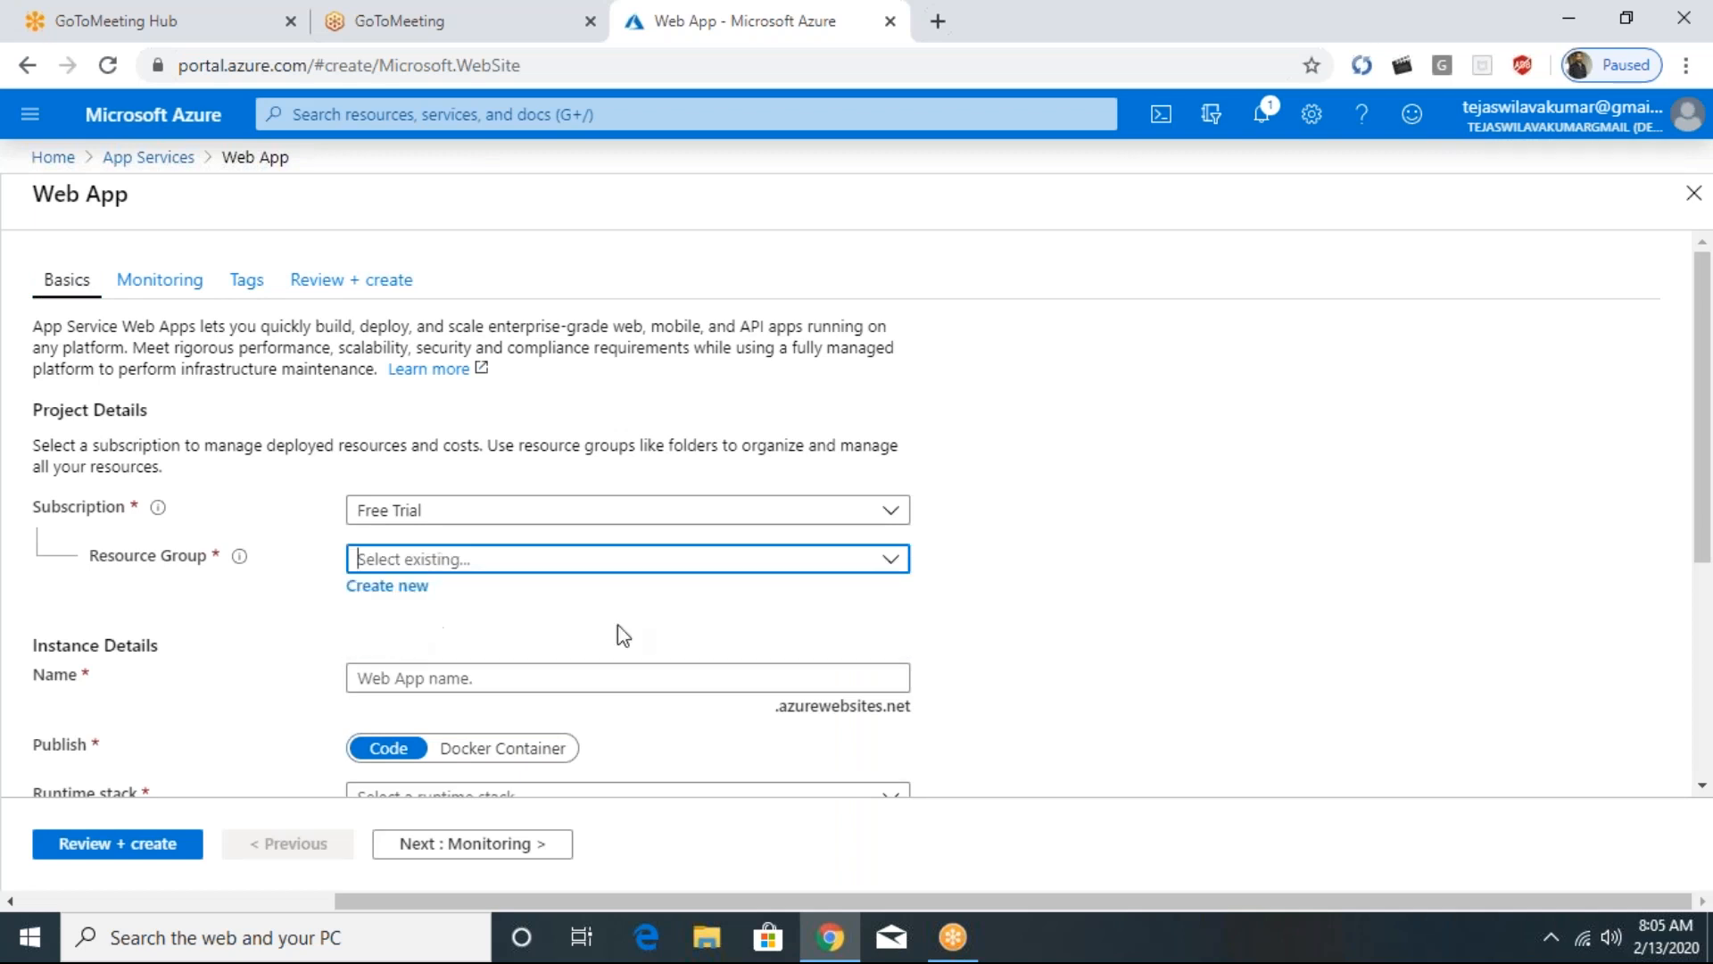
- Name the web app nikhil01 in the instance details
{"action": "scroll", "coordinate": [448, 506], "scroll_direction": "down", "scroll_amount": 3}
{"action": "left_click", "coordinate": [443, 550]}
{"action": "type", "text": "nikhil"}
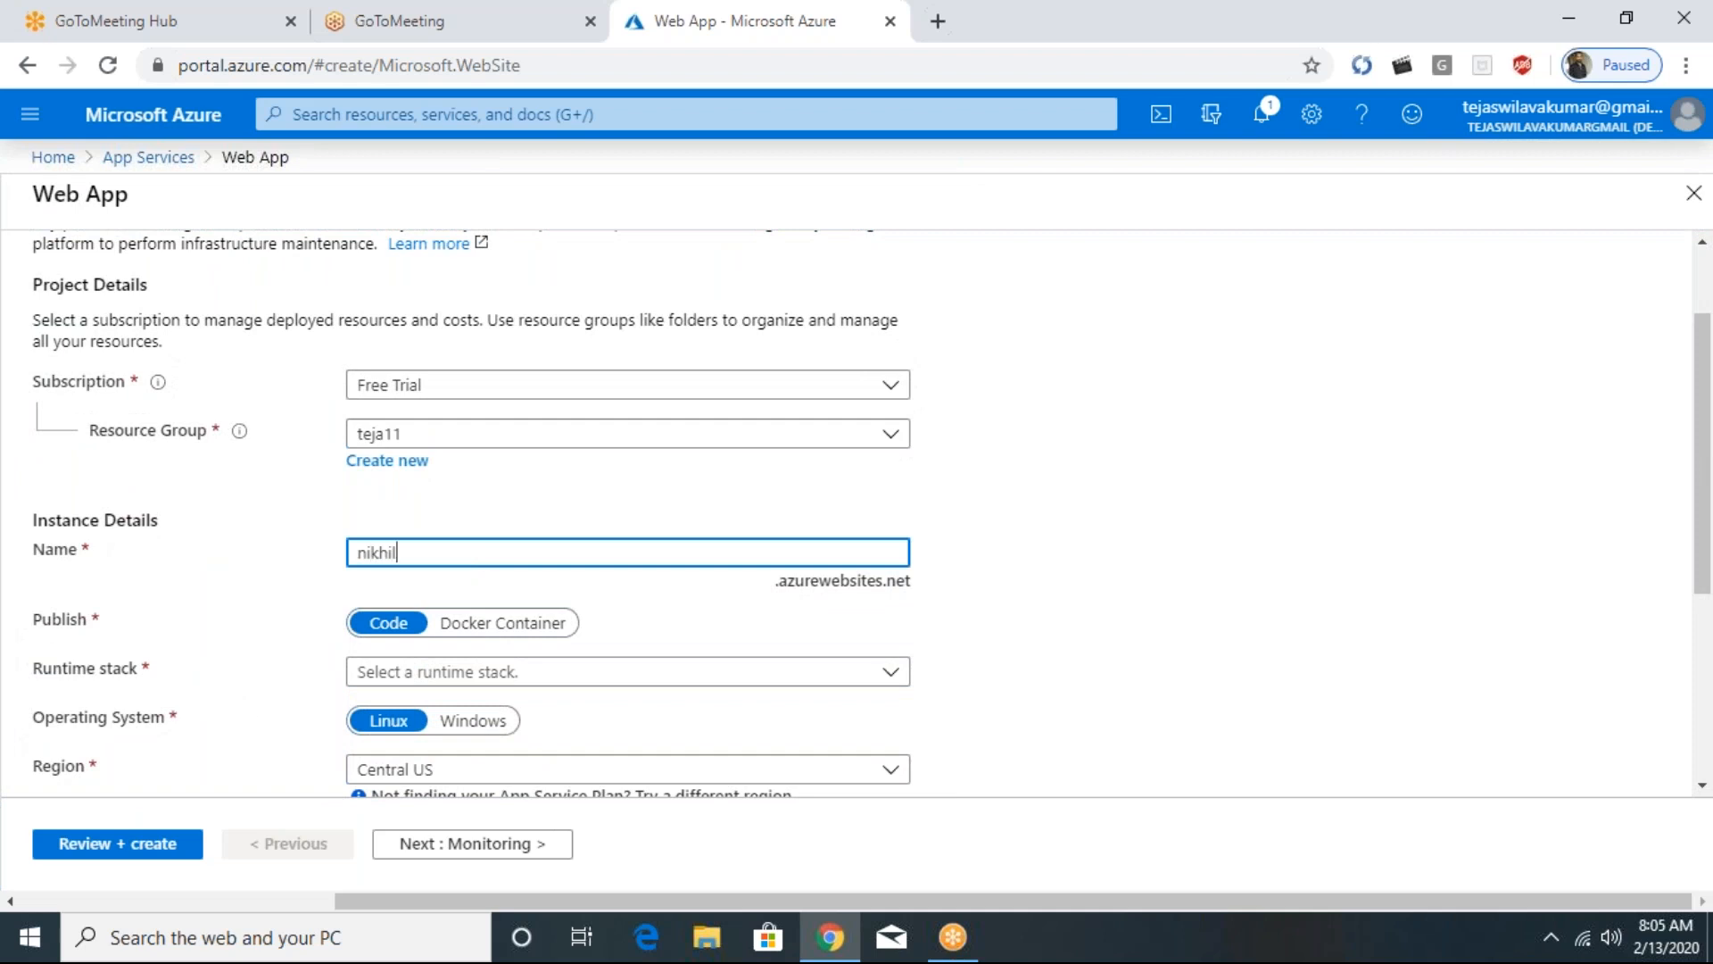
{"action": "key", "text": "Tab"}
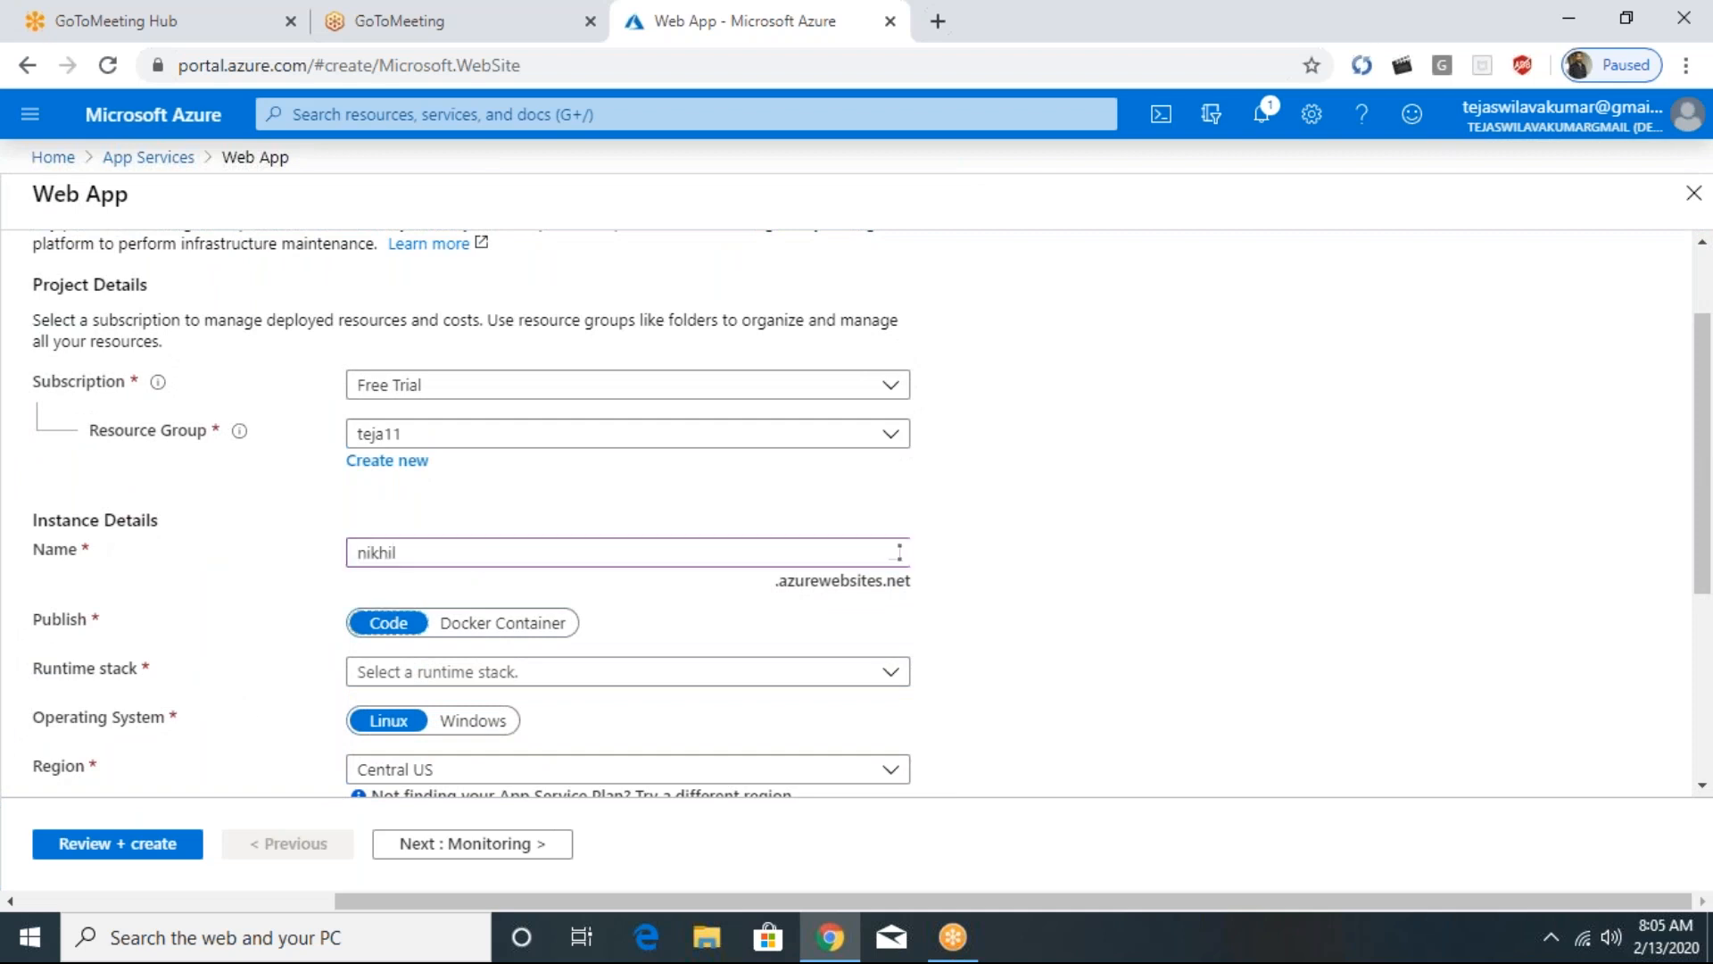
{"action": "scroll", "coordinate": [520, 584], "scroll_direction": "down", "scroll_amount": 2}
{"action": "left_click", "coordinate": [547, 426]}
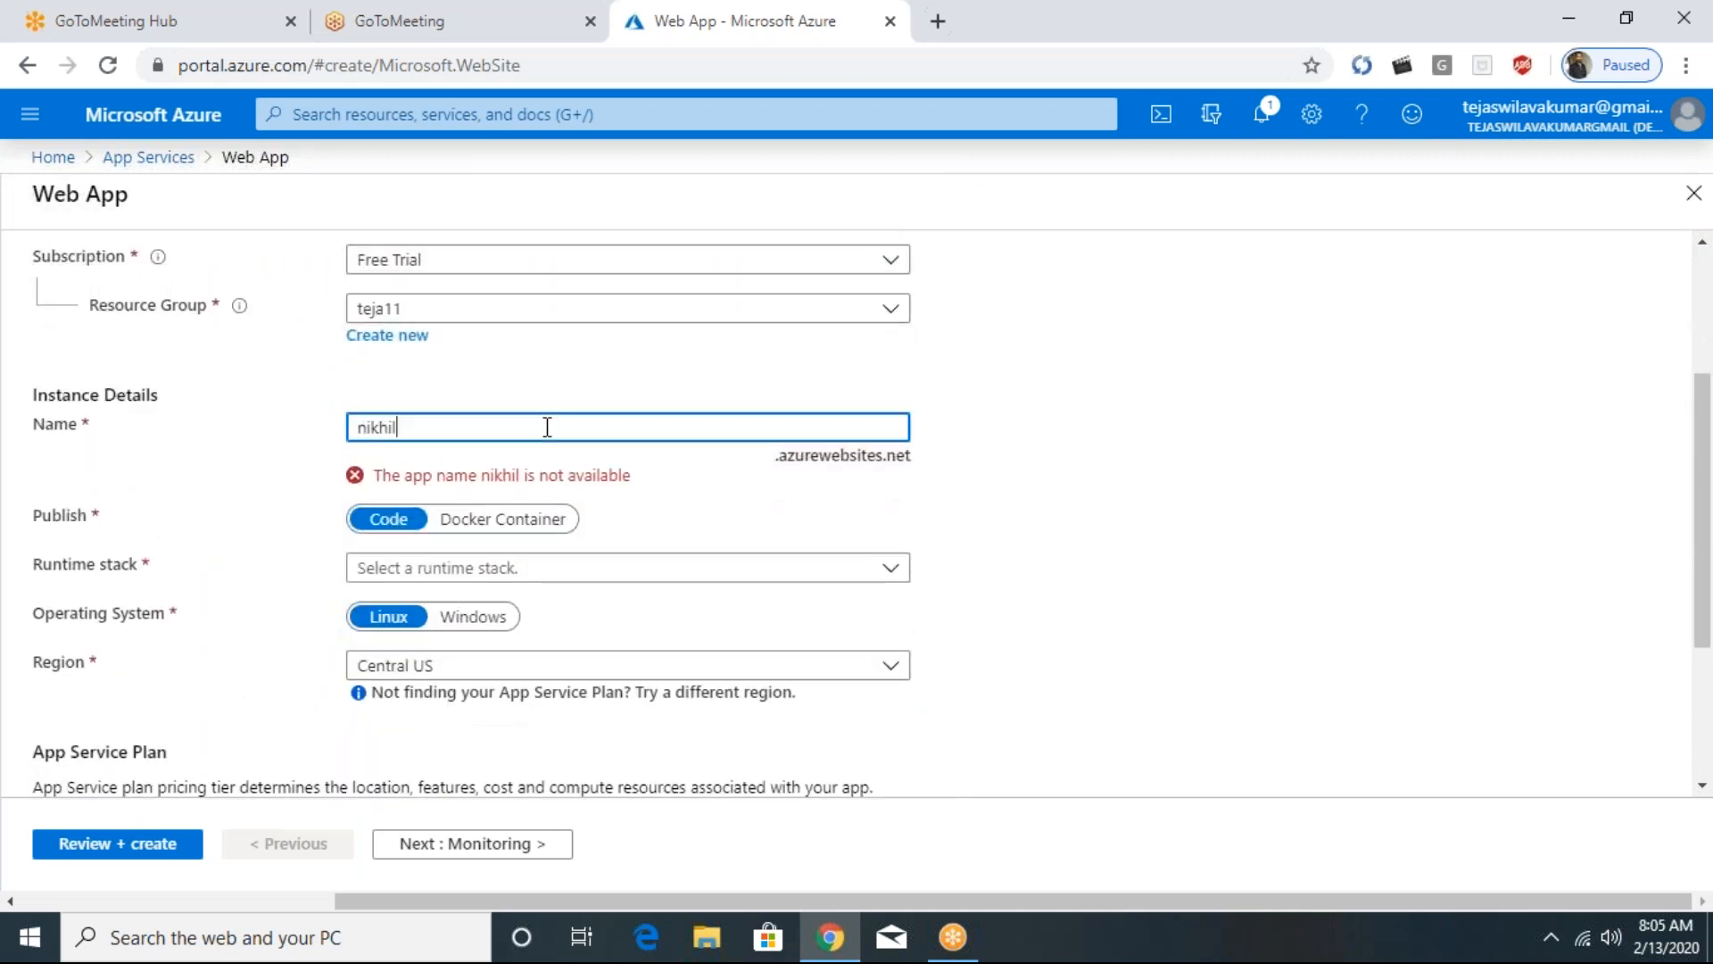
{"action": "left_click", "coordinate": [681, 478]}
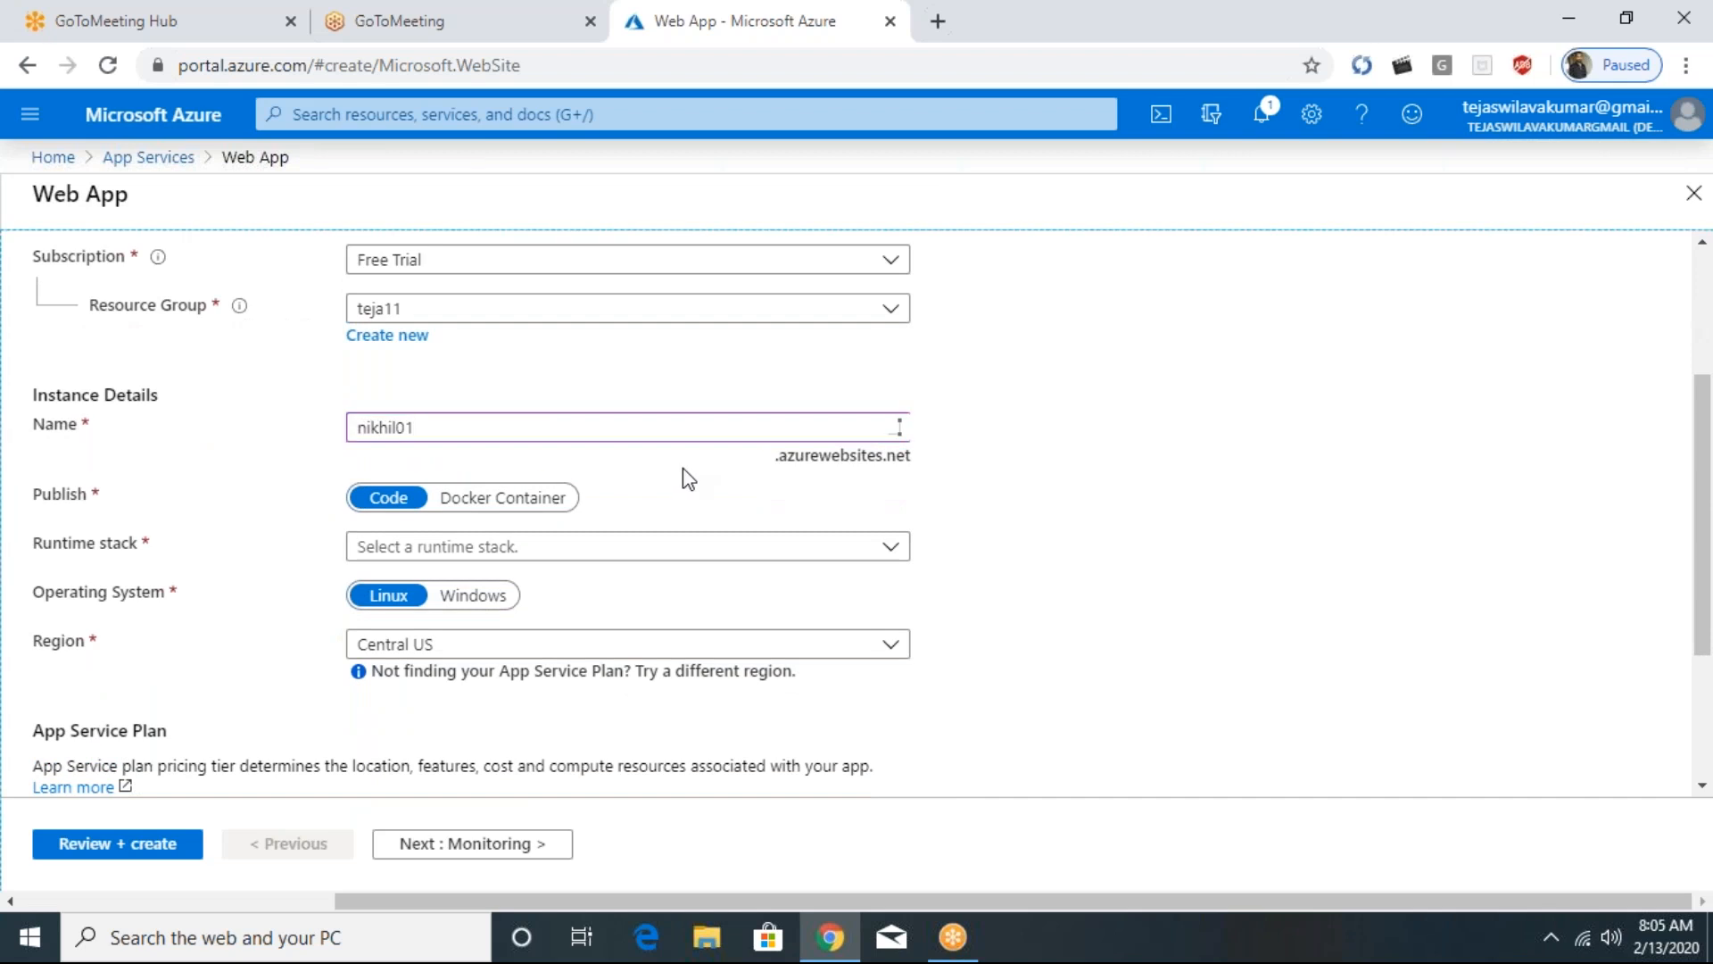
- Set the web app's runtime stack to ASP.NET V4.7
{"action": "scroll", "coordinate": [548, 386], "scroll_direction": "down", "scroll_amount": 4}
{"action": "scroll", "coordinate": [436, 518], "scroll_direction": "up", "scroll_amount": 6}
{"action": "scroll", "coordinate": [435, 518], "scroll_direction": "down", "scroll_amount": 3}
{"action": "left_click", "coordinate": [547, 431]}
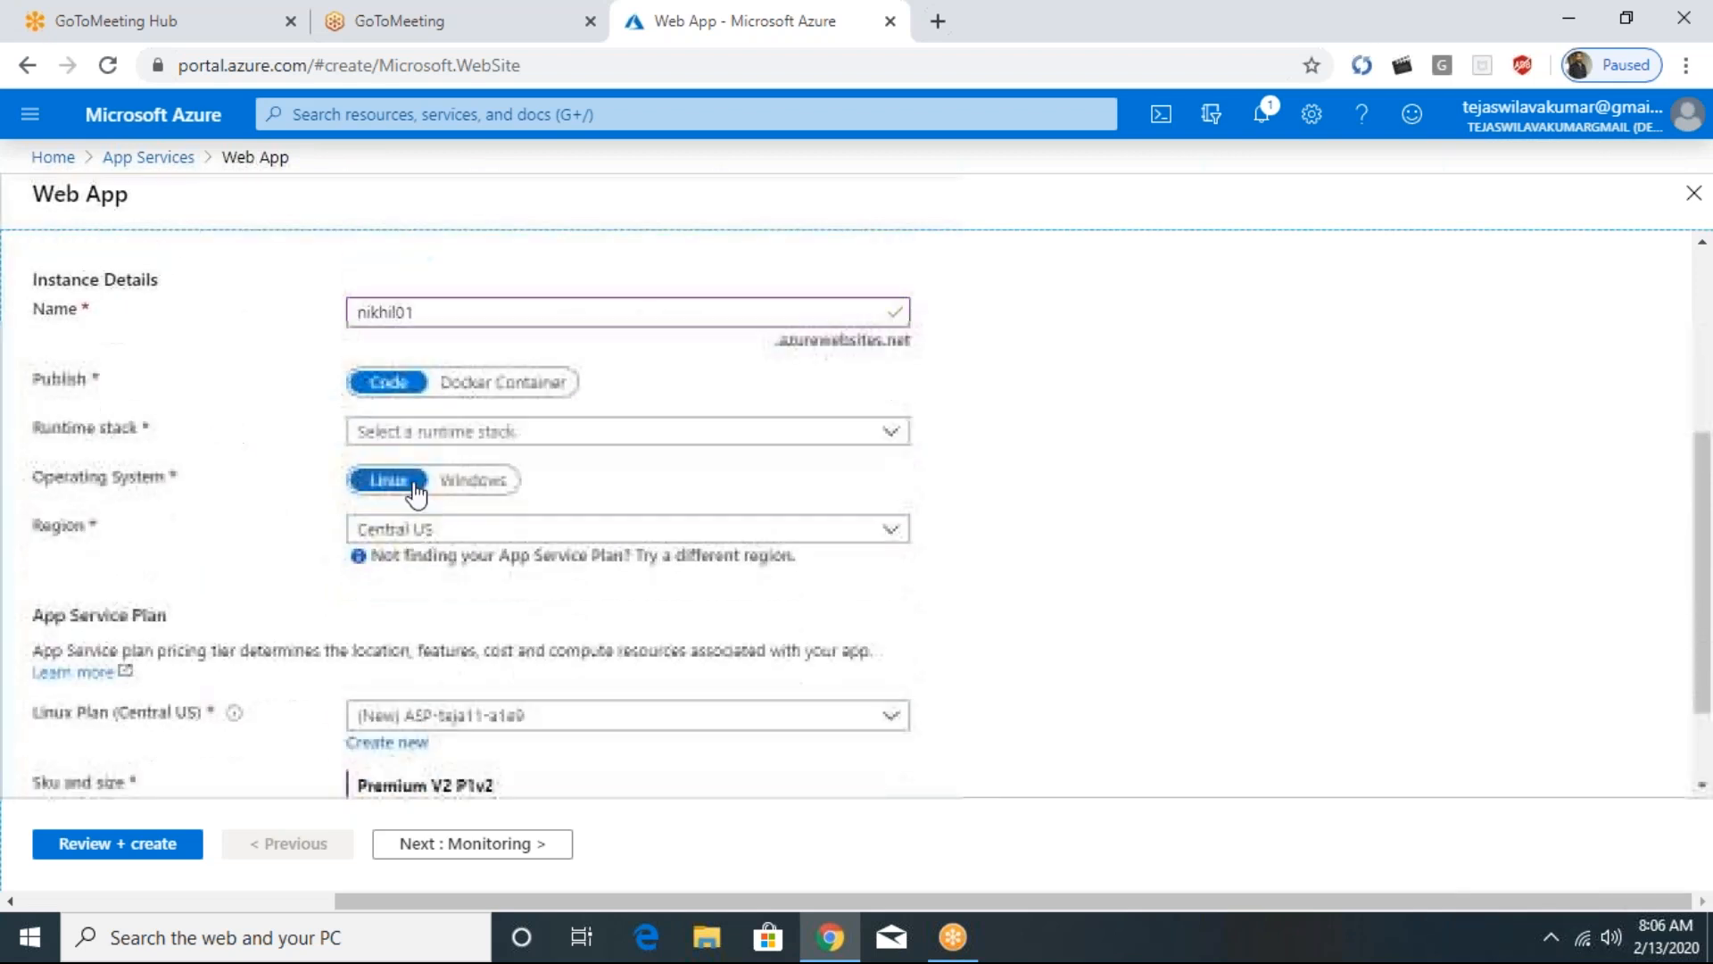
{"action": "left_click", "coordinate": [889, 432]}
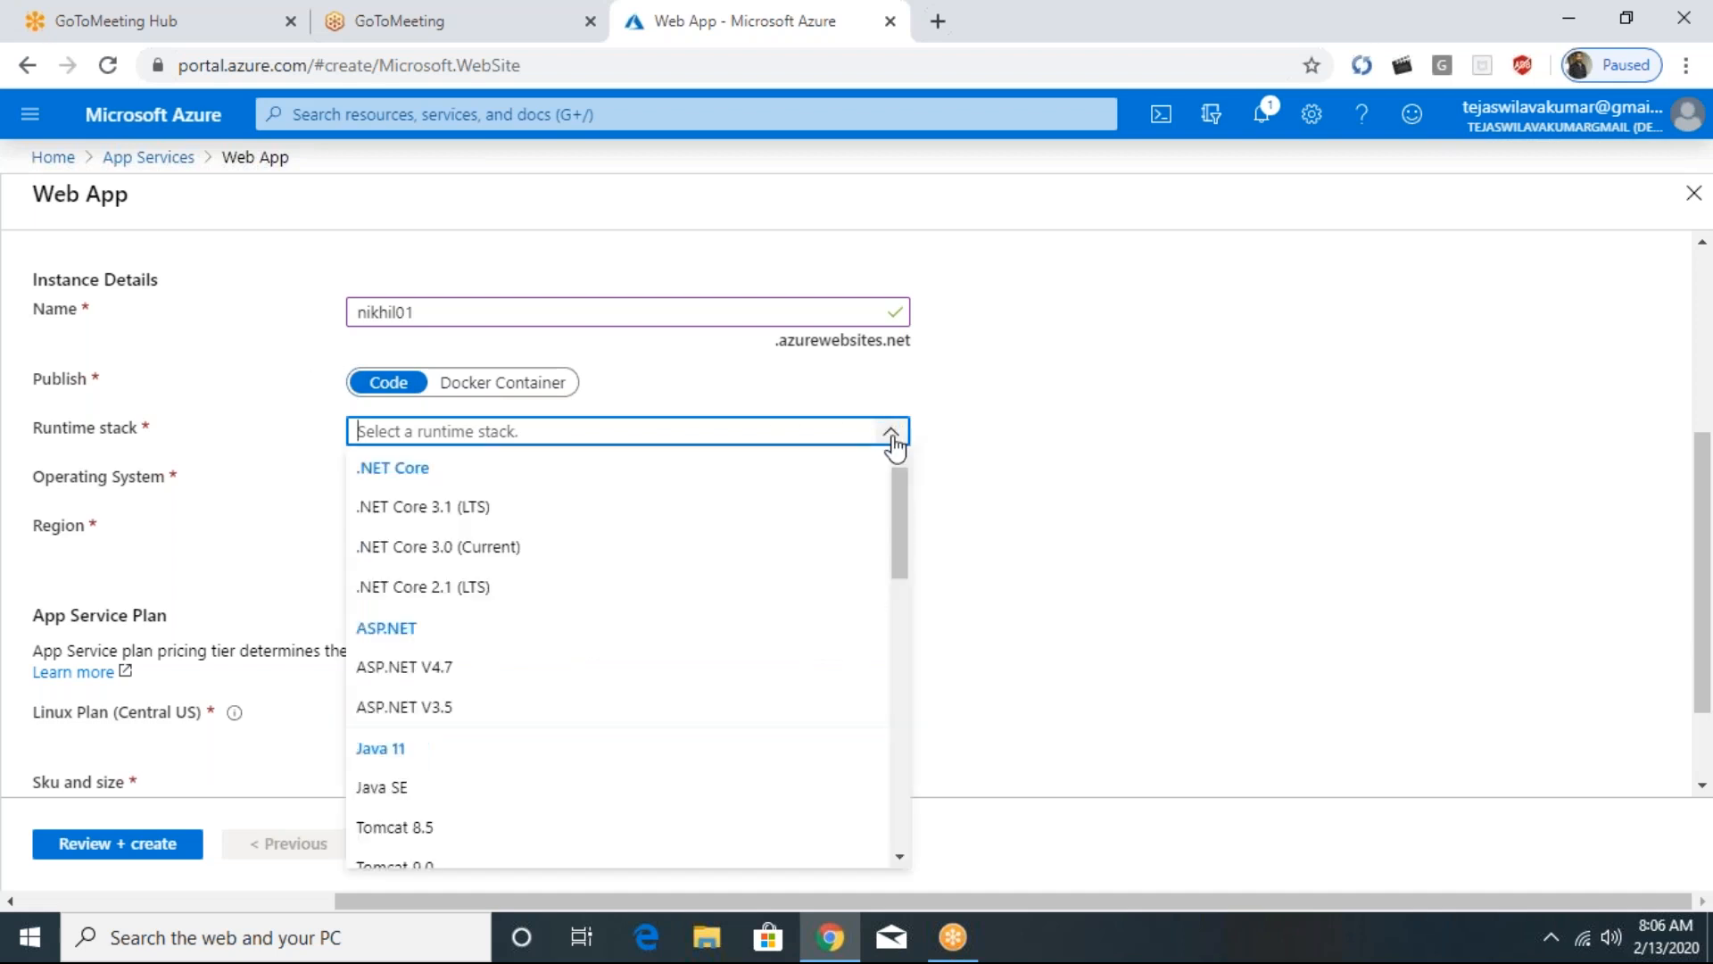
{"action": "left_click_drag", "start_coordinate": [901, 510], "coordinate": [900, 508]}
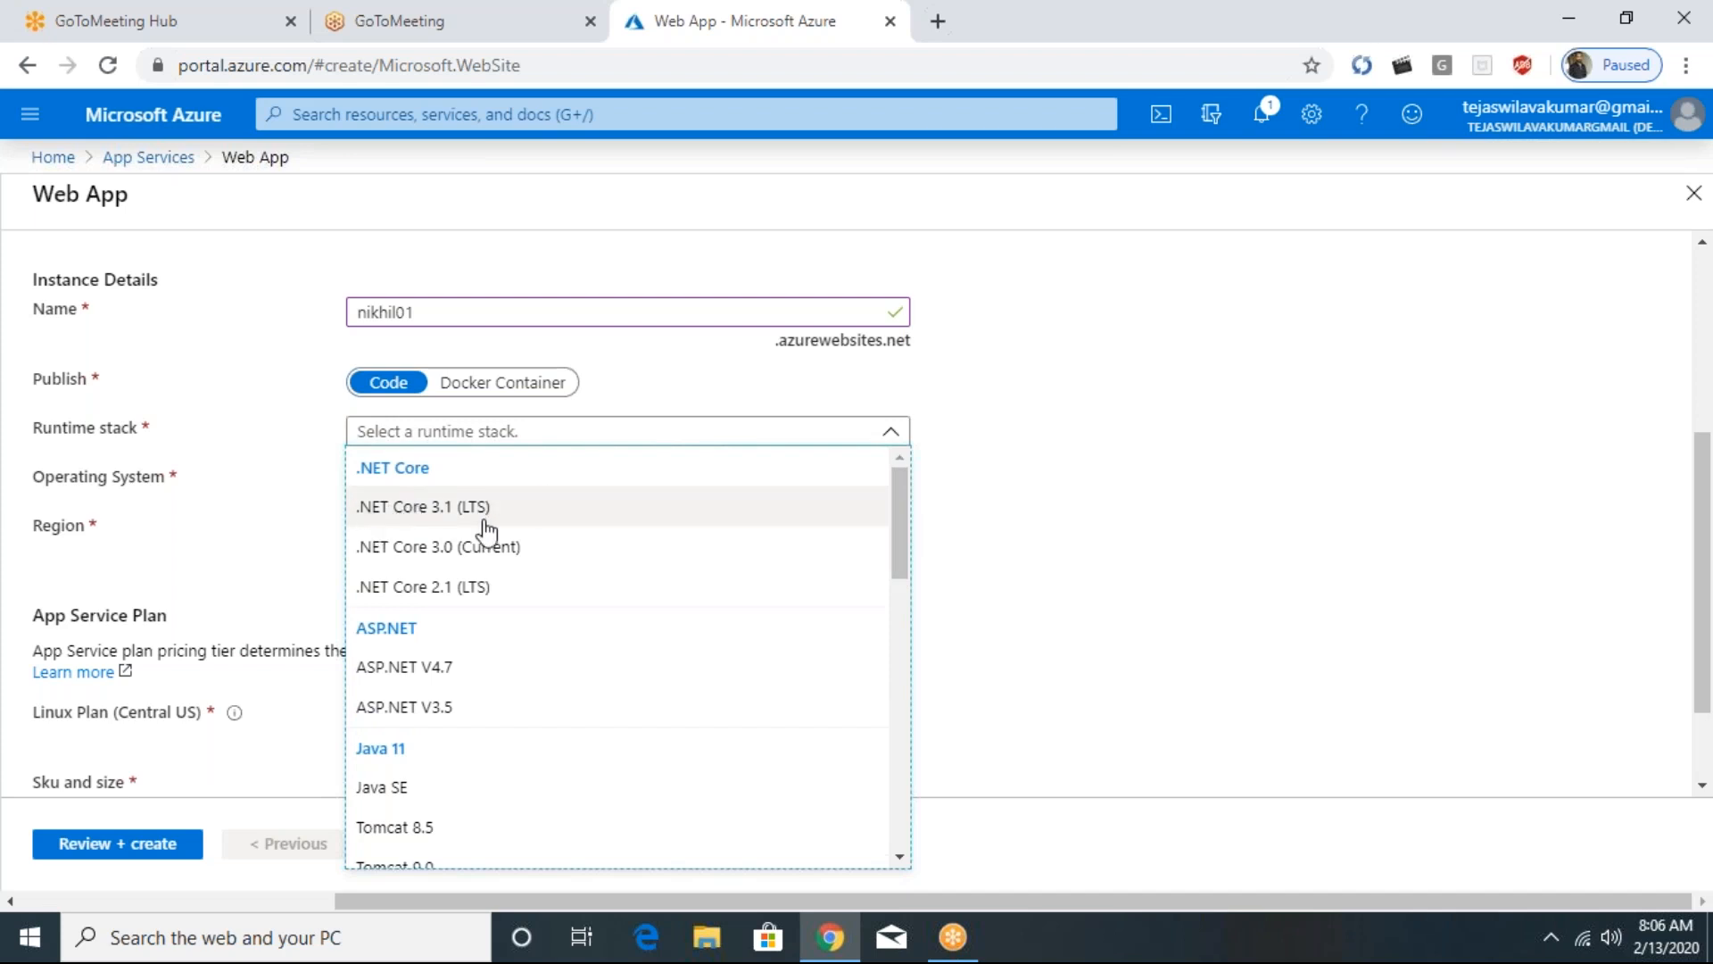
{"action": "scroll", "coordinate": [447, 536], "scroll_direction": "down", "scroll_amount": 4}
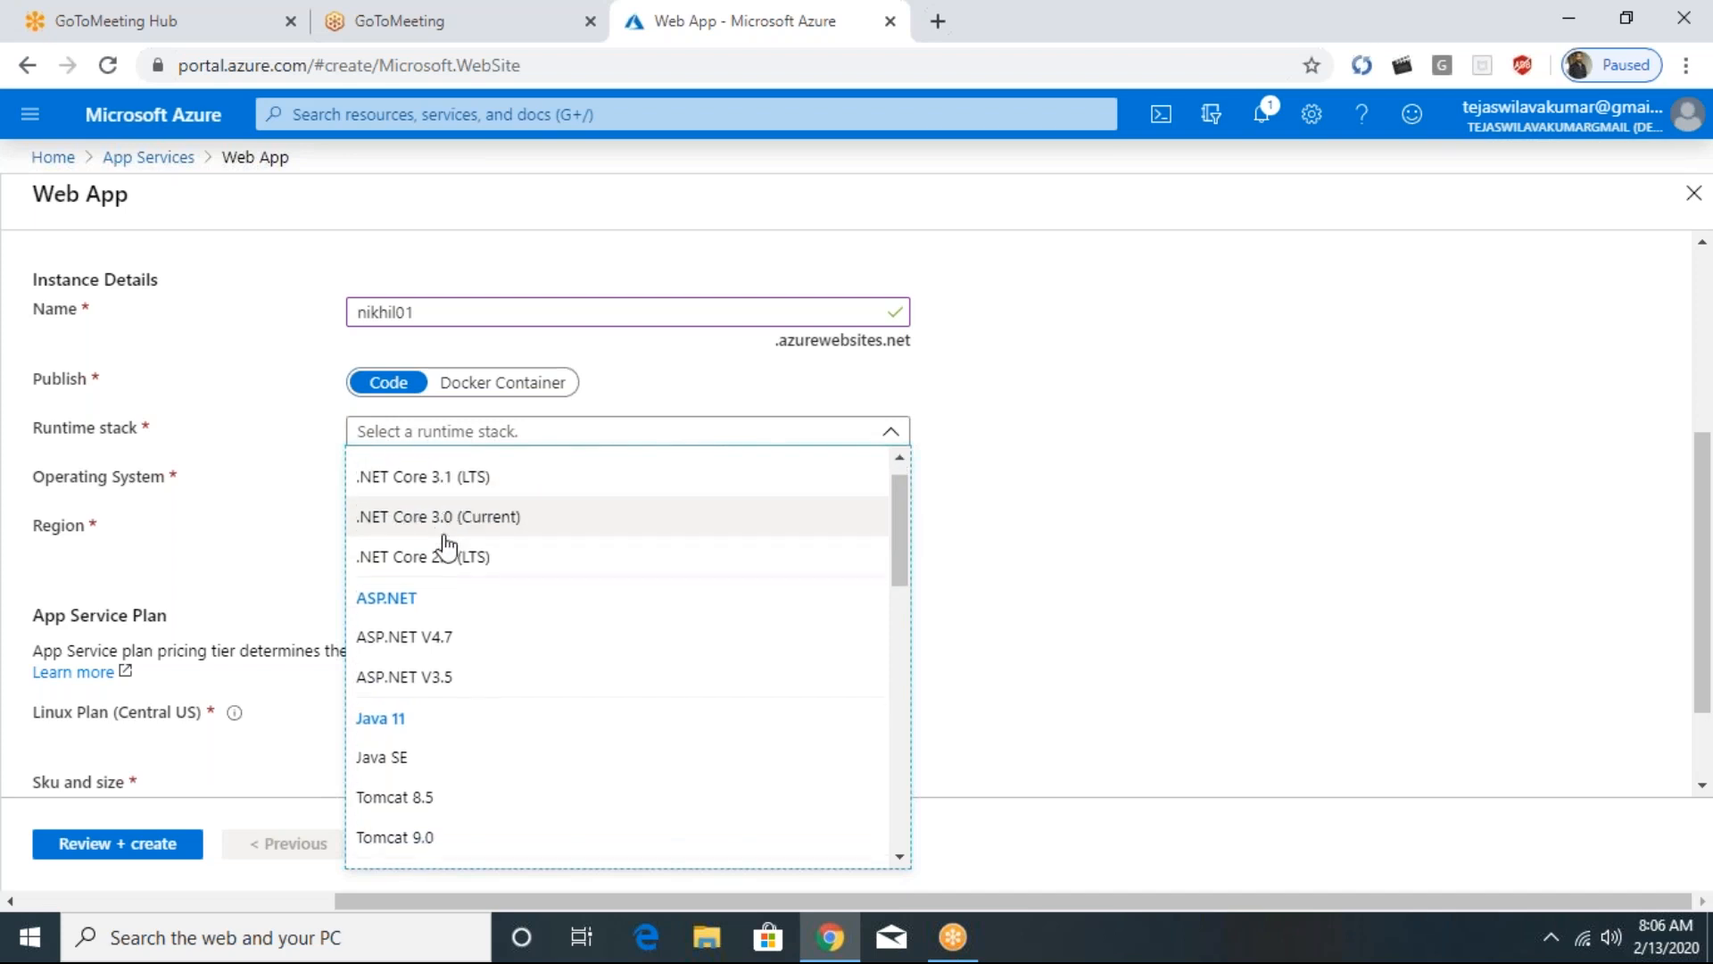
{"action": "scroll", "coordinate": [422, 571], "scroll_direction": "up", "scroll_amount": 3}
{"action": "left_click", "coordinate": [420, 541]}
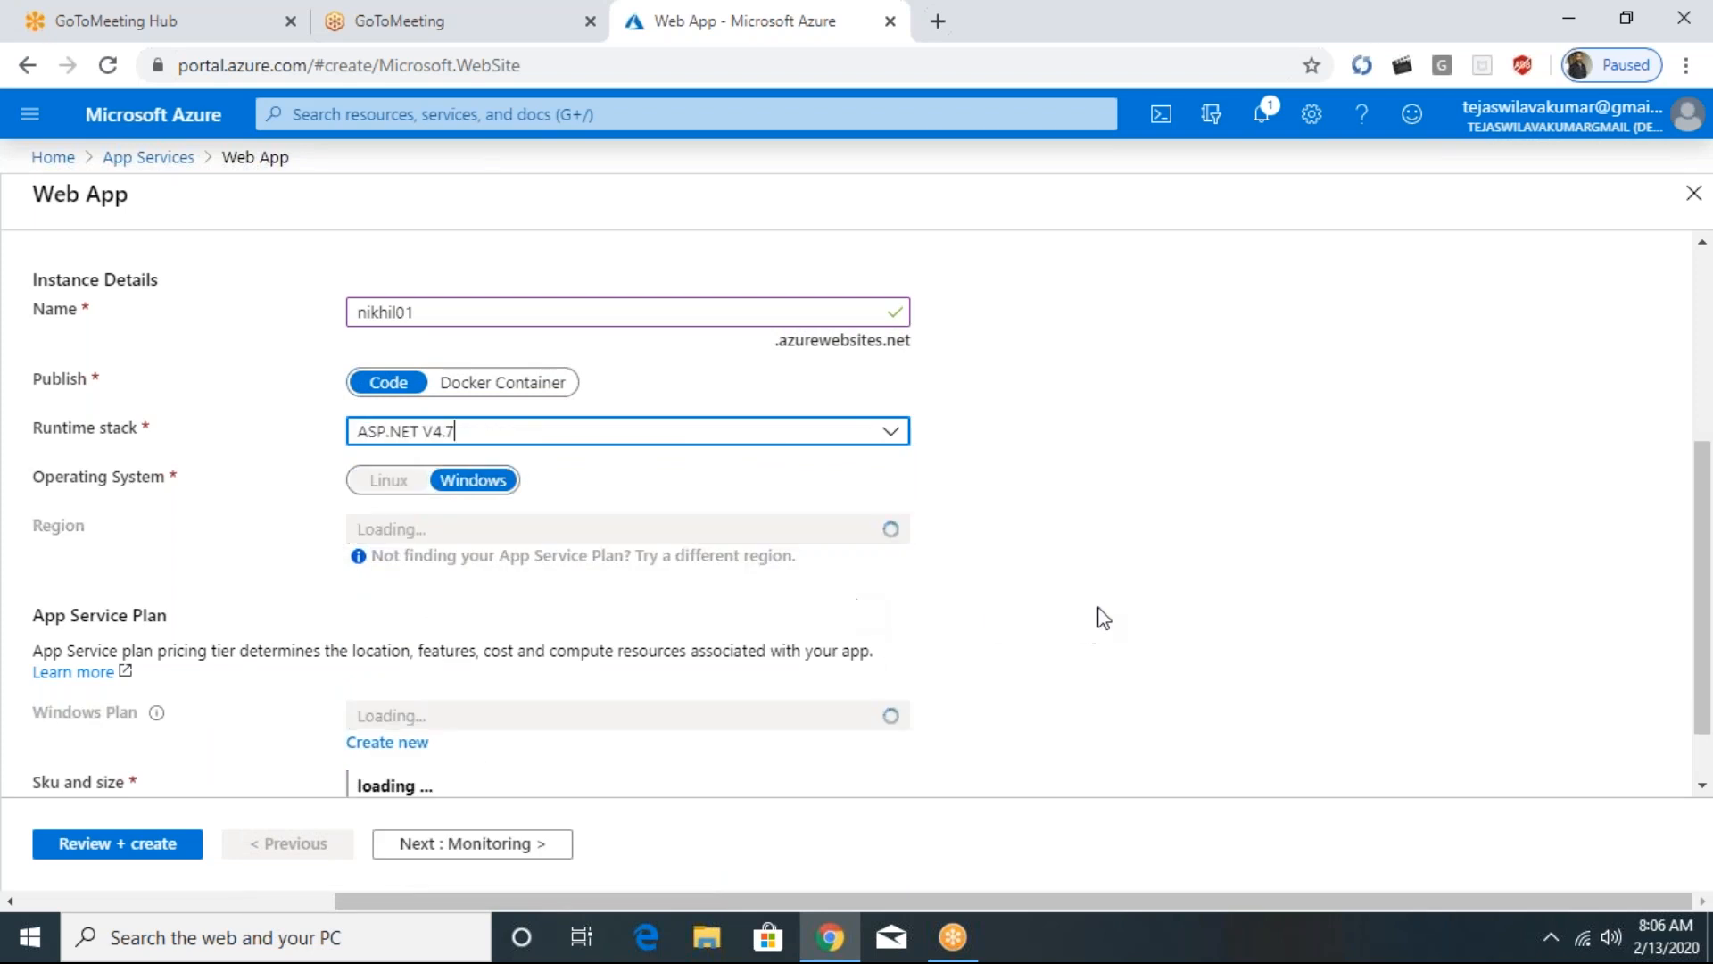
{"action": "left_click", "coordinate": [890, 433]}
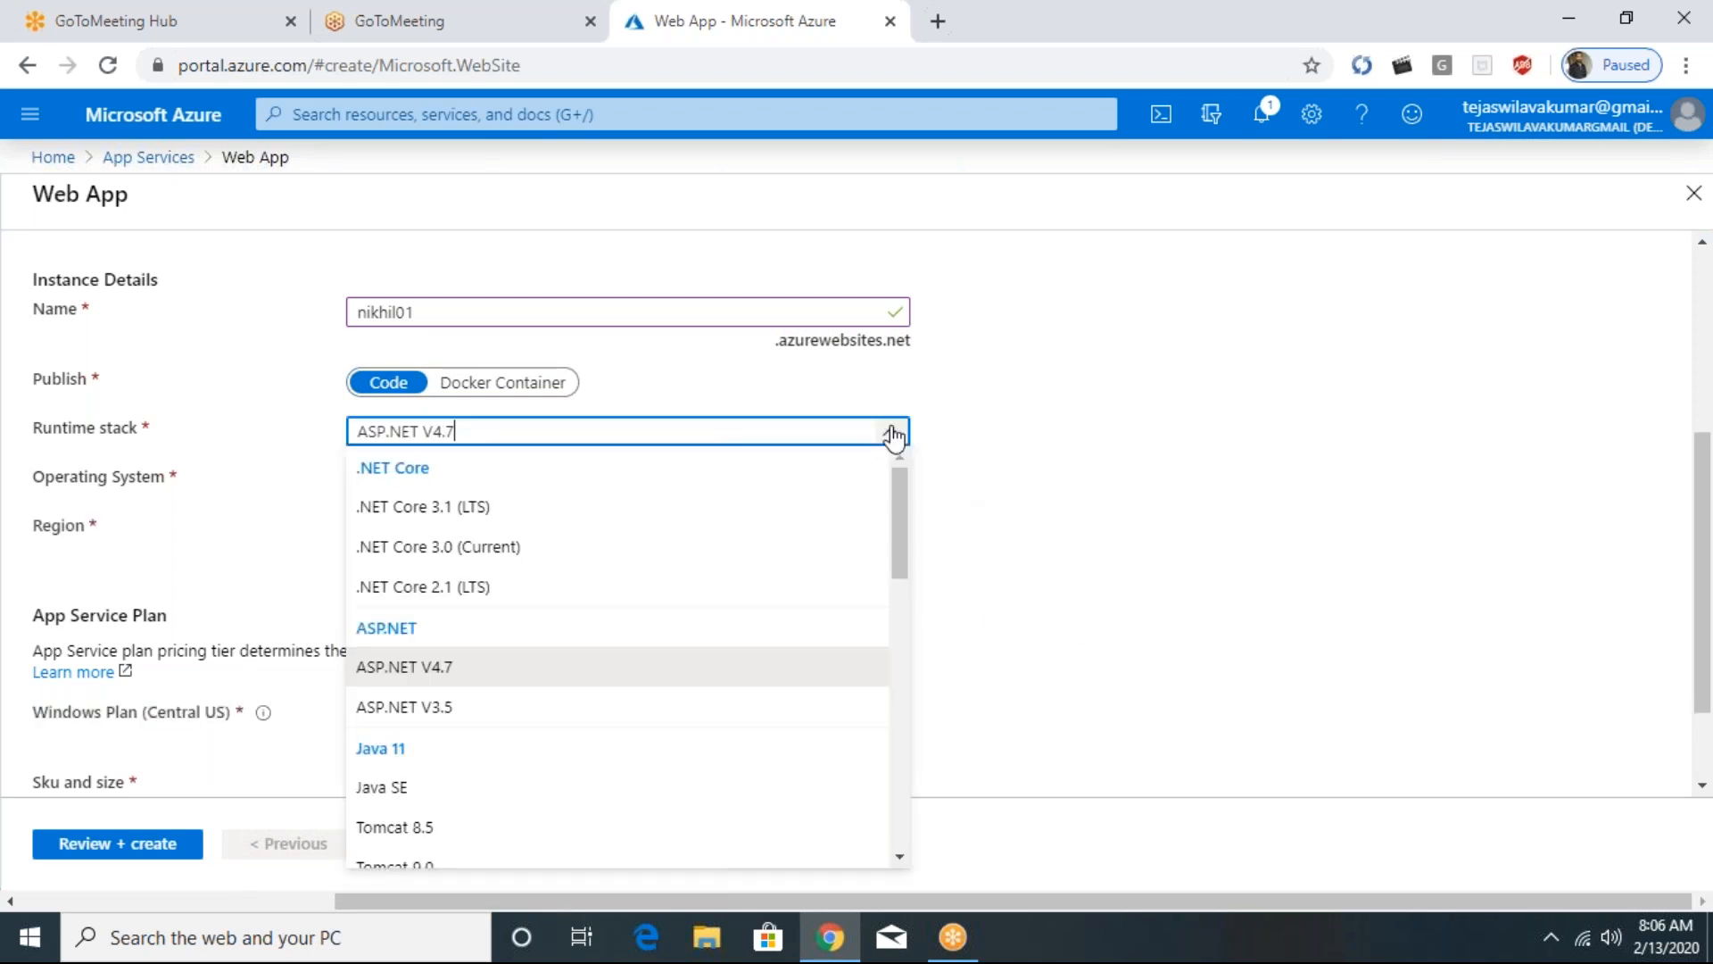
{"action": "left_click", "coordinate": [1110, 451]}
- Keep the proposed new Windows App Service plan, review the configuration and create the web app
{"action": "scroll", "coordinate": [730, 468], "scroll_direction": "down", "scroll_amount": 1}
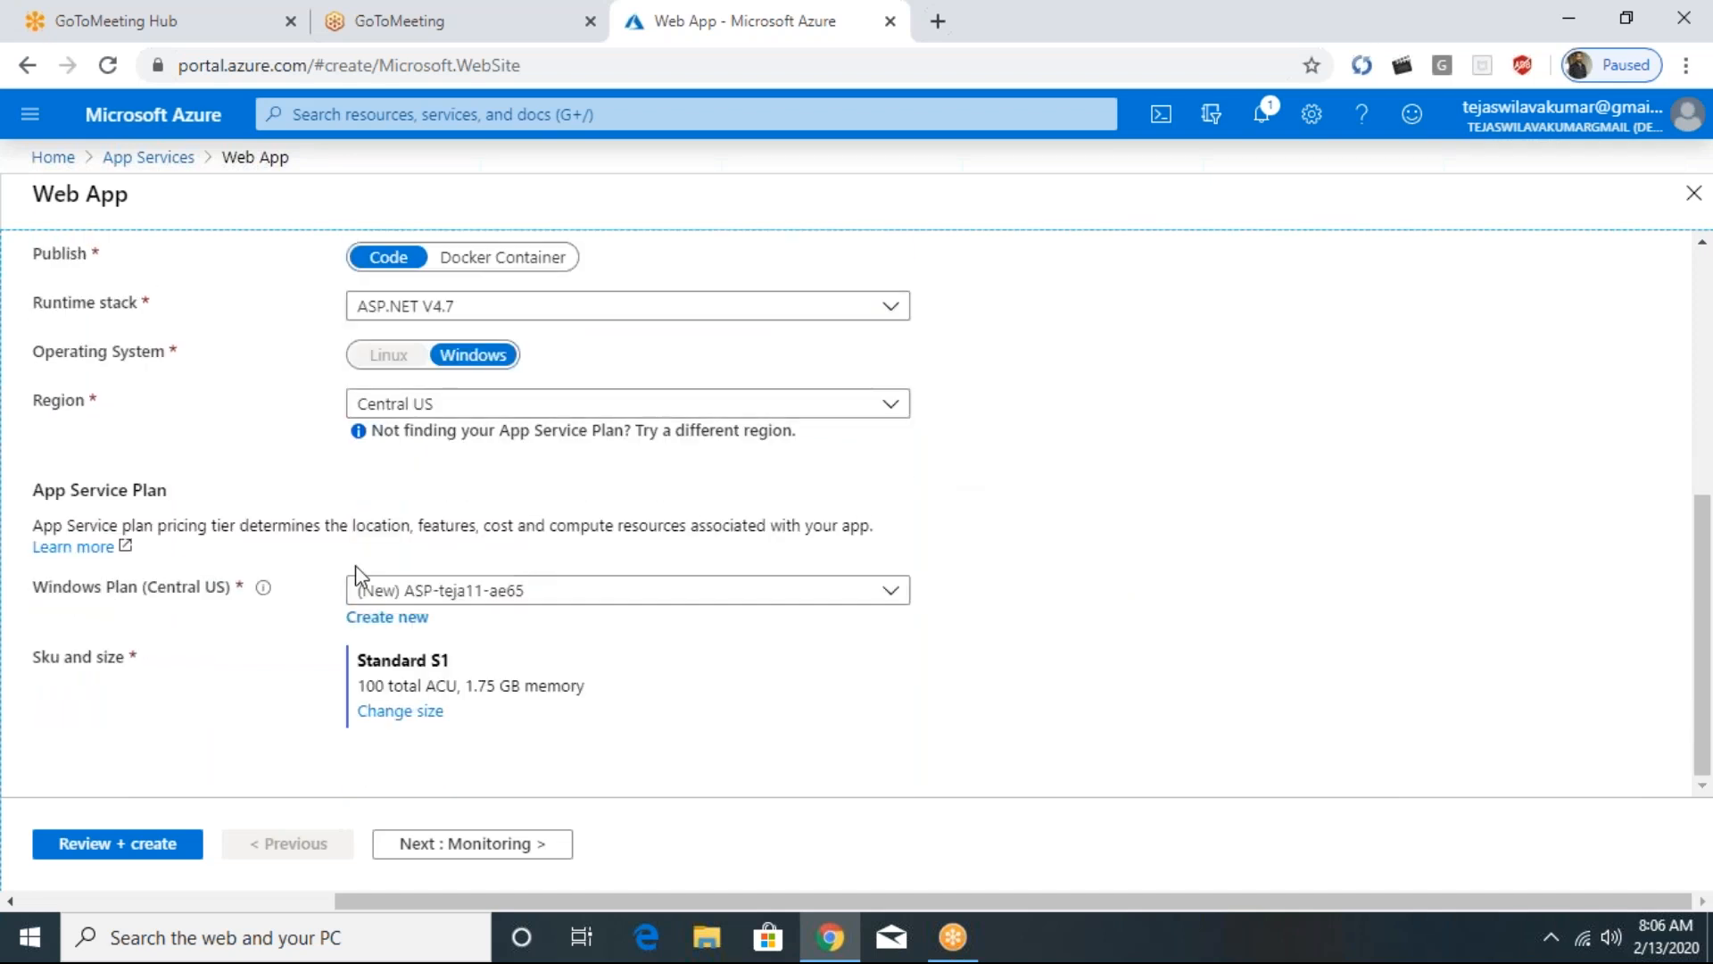
{"action": "left_click", "coordinate": [535, 589]}
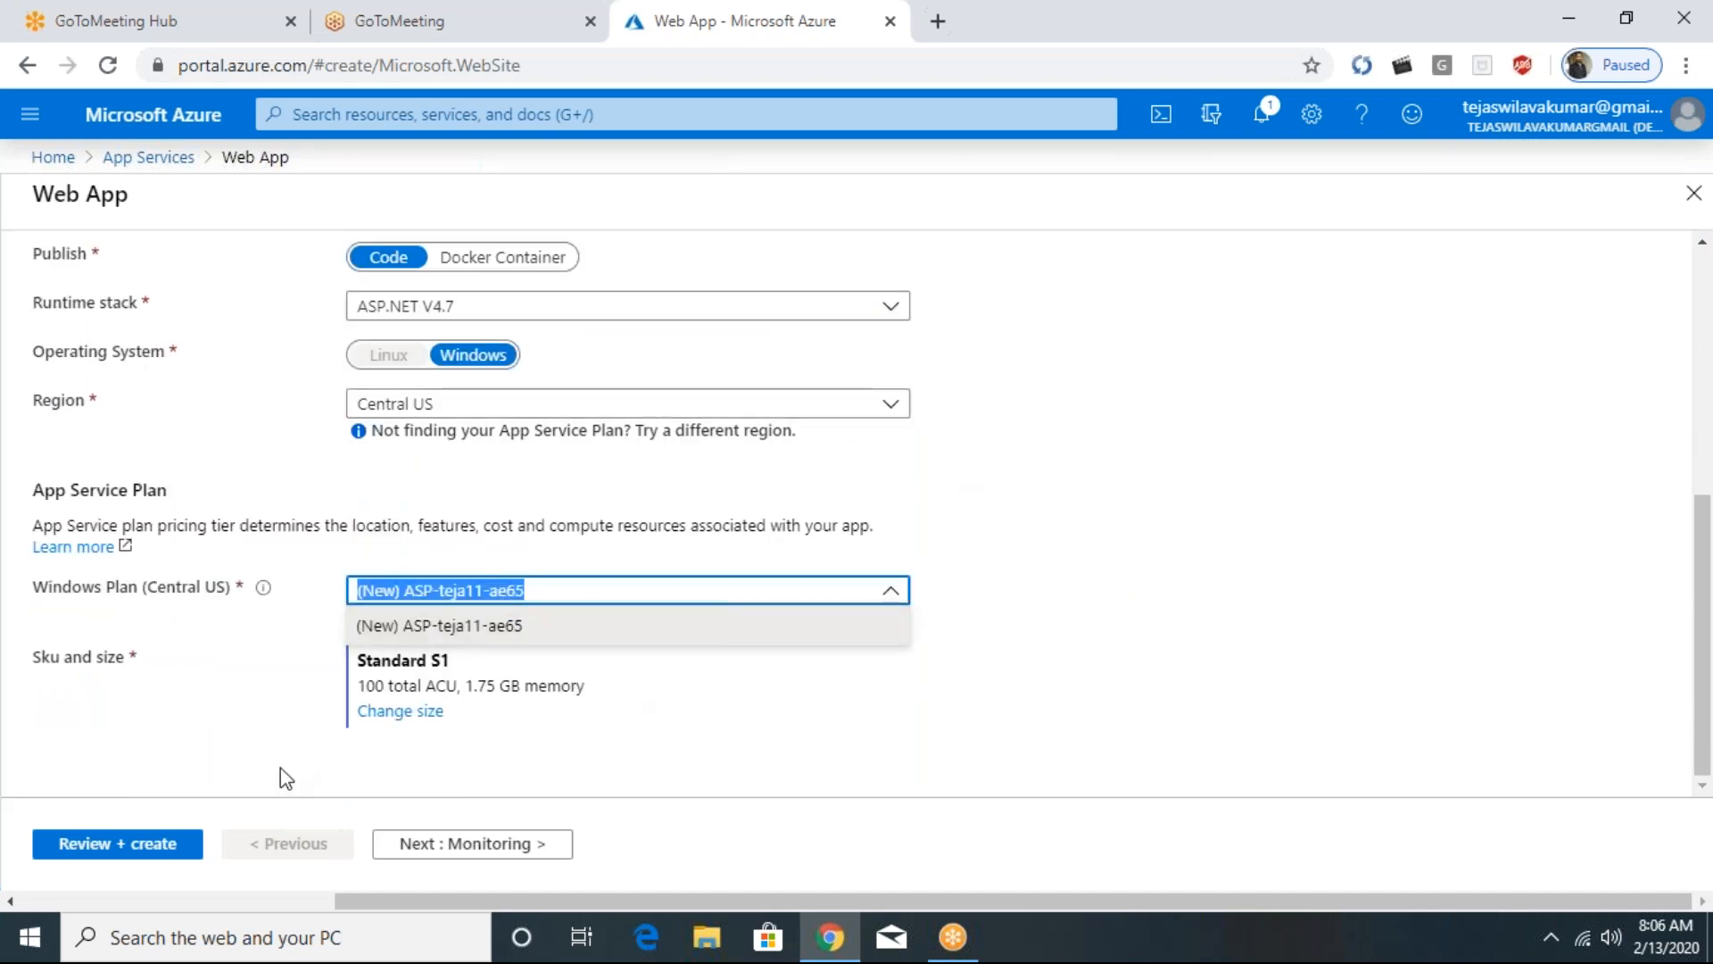
{"action": "left_click", "coordinate": [194, 845]}
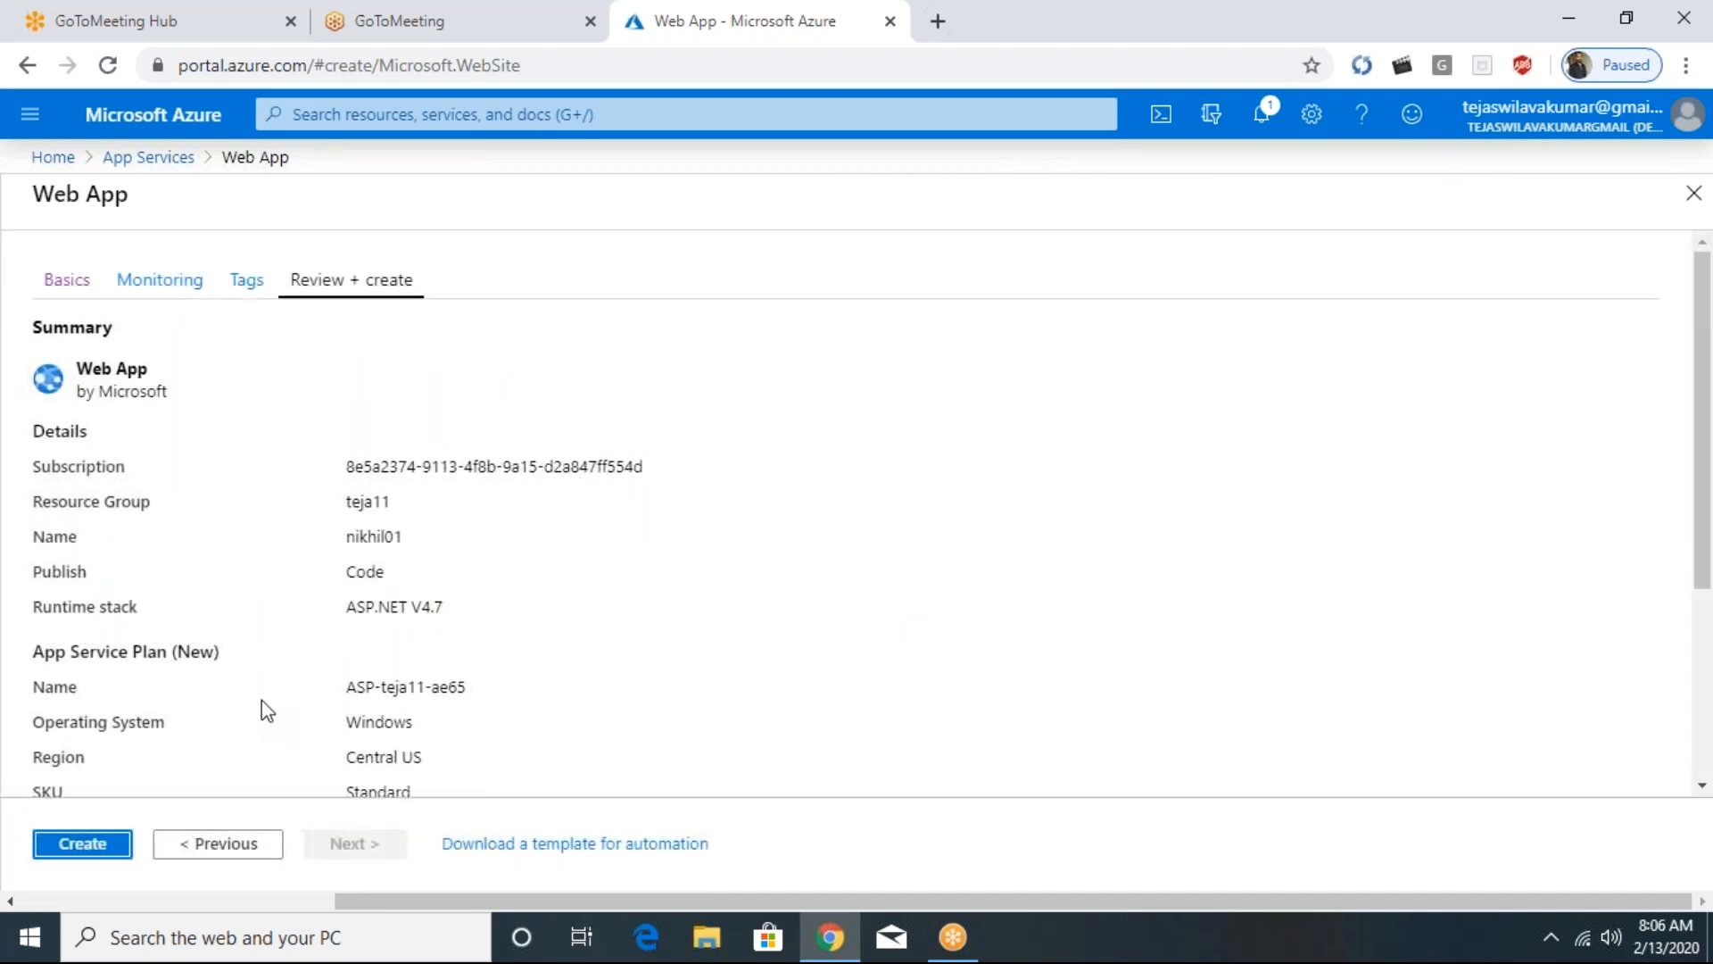
{"action": "left_click", "coordinate": [98, 848]}
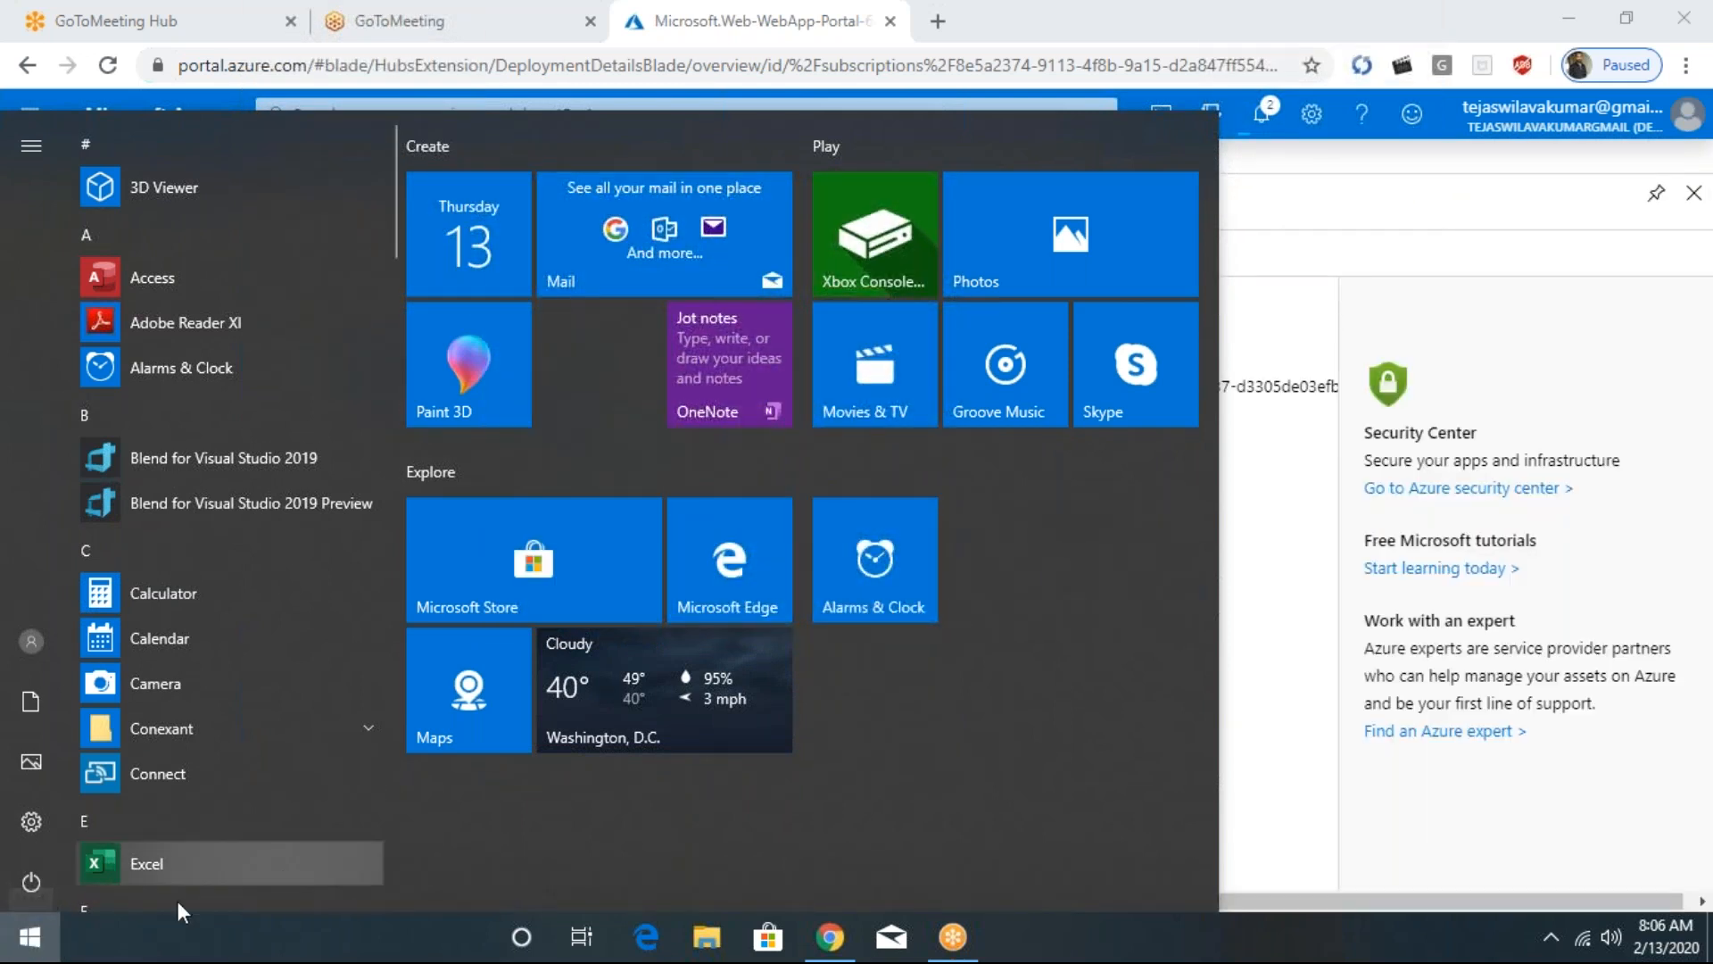
- Search the PC for WinSCP and launch it
{"action": "left_click", "coordinate": [27, 937]}
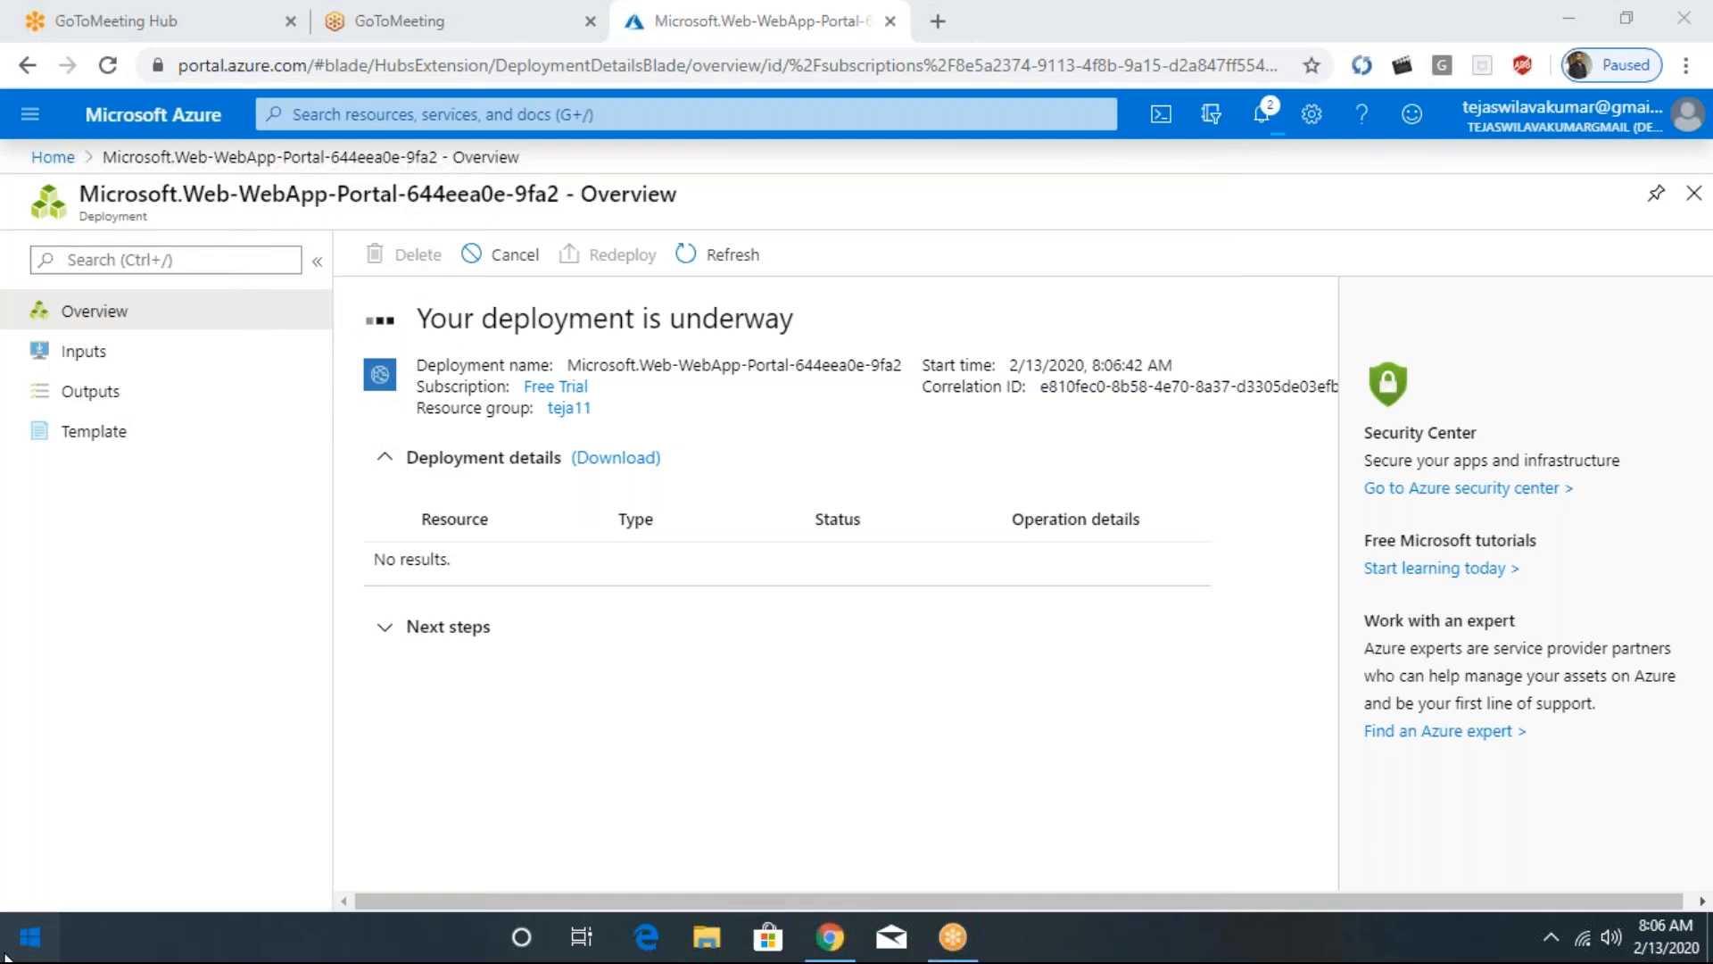
{"action": "key", "text": "super"}
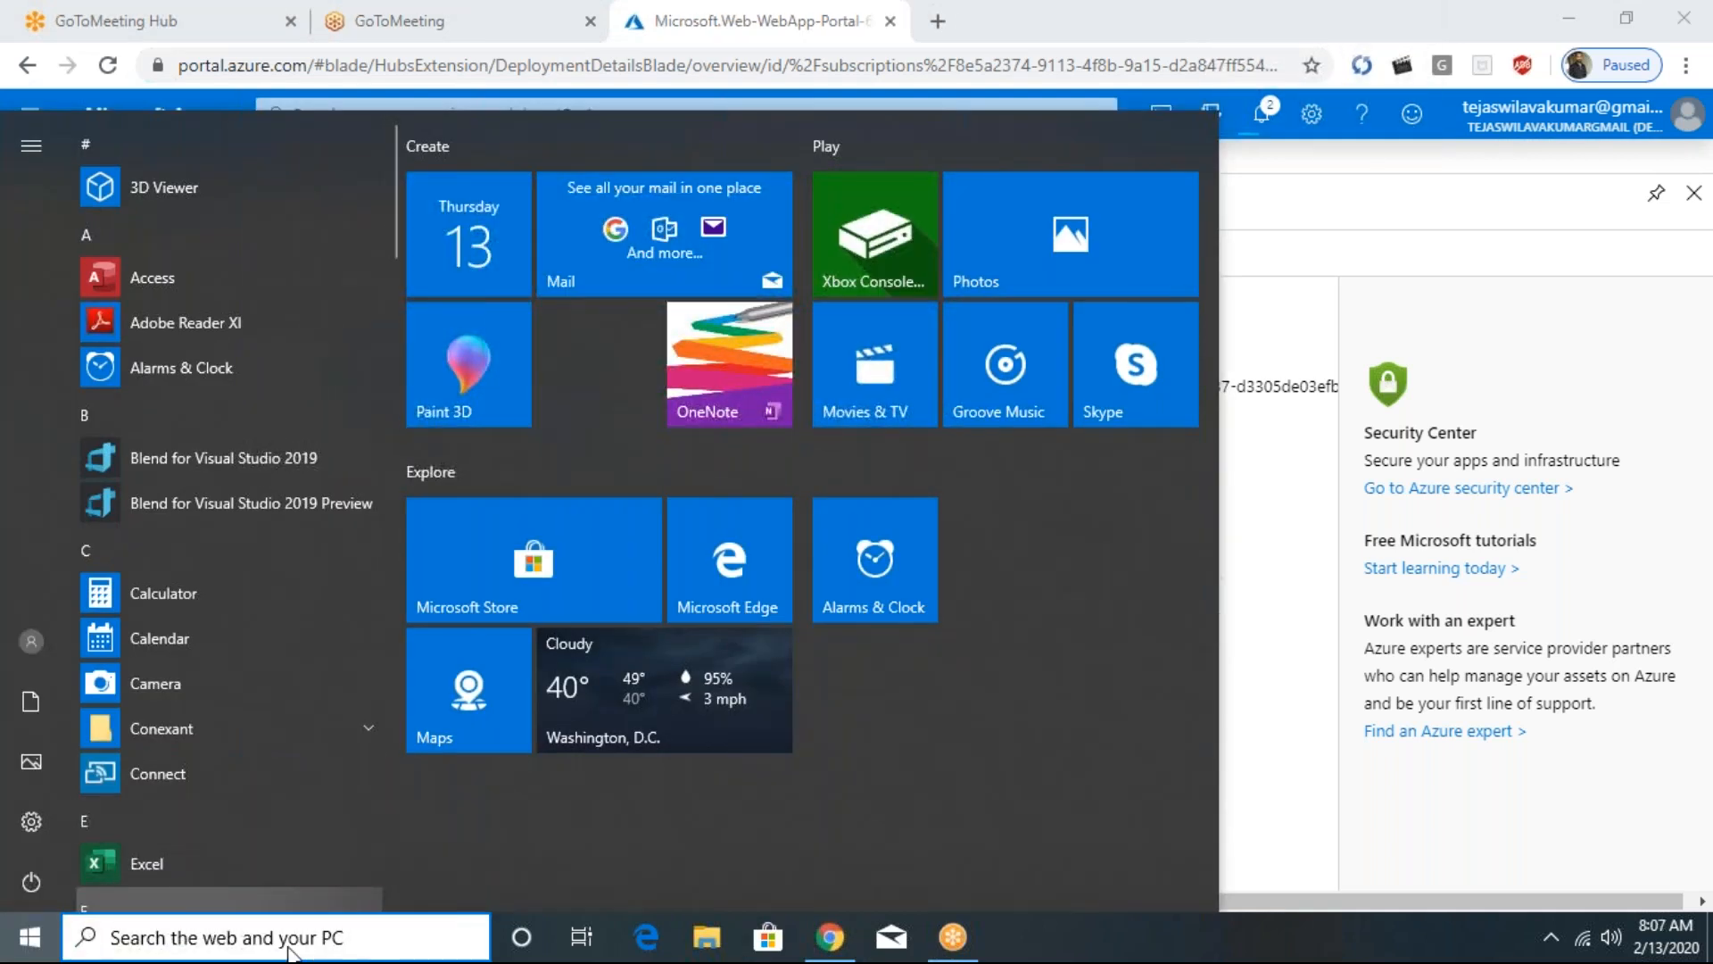
{"action": "type", "text": "winscp"}
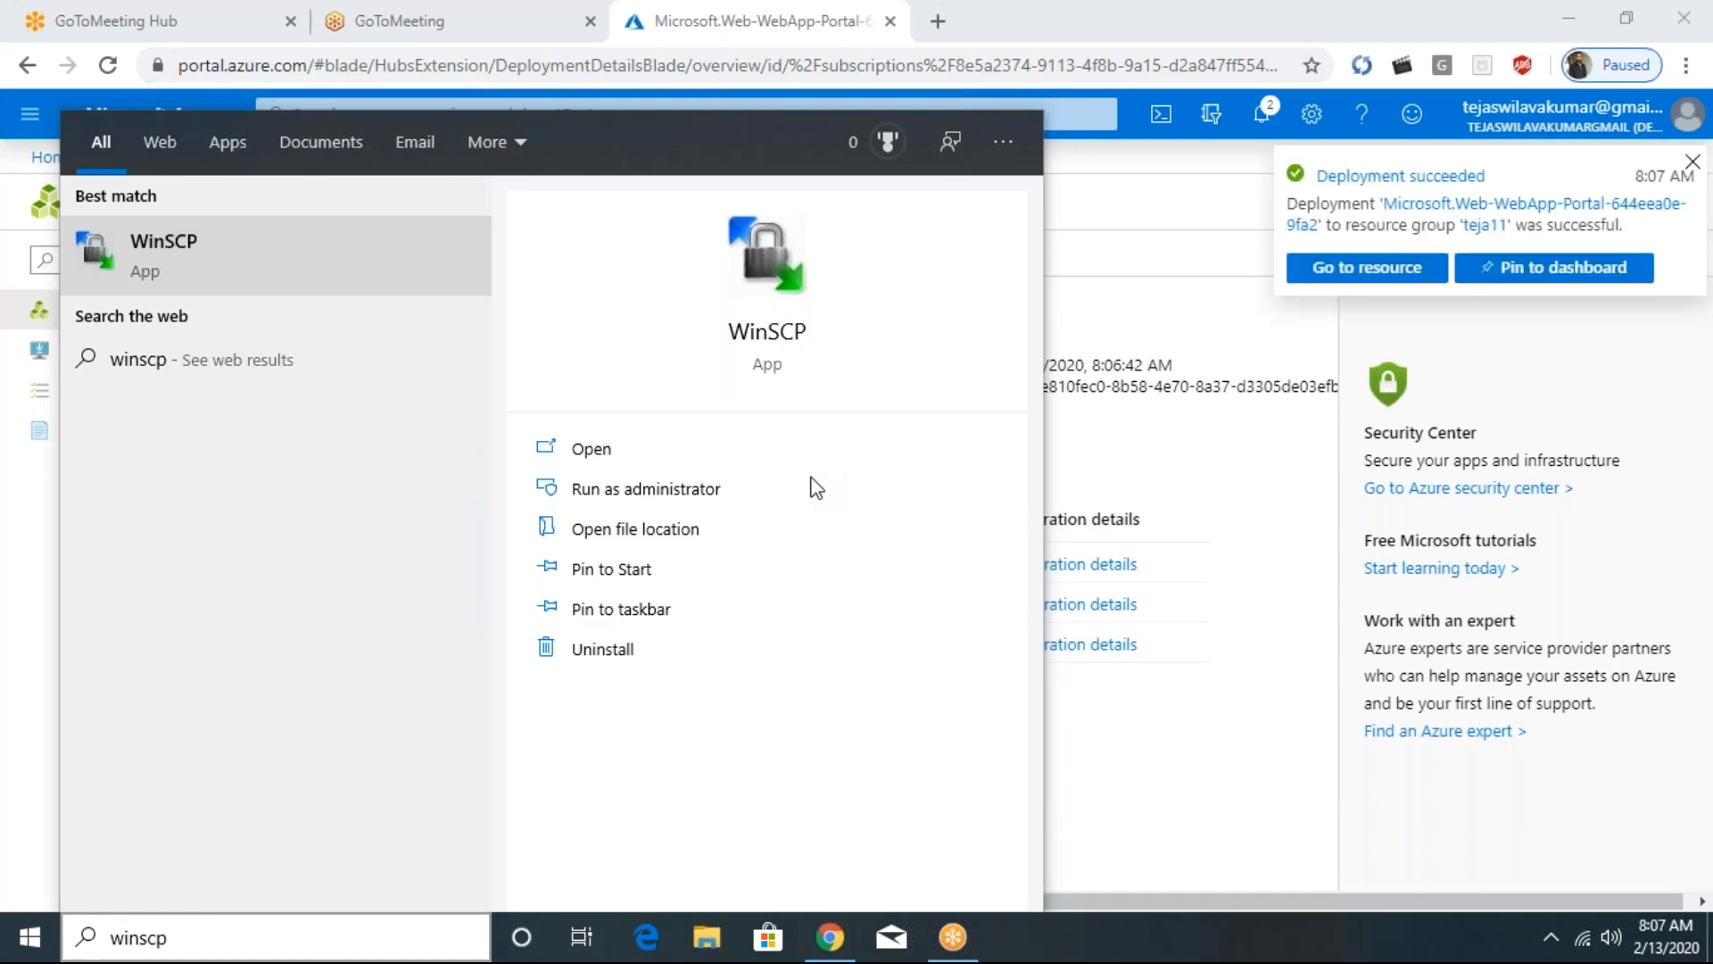
{"action": "key", "text": "Return"}
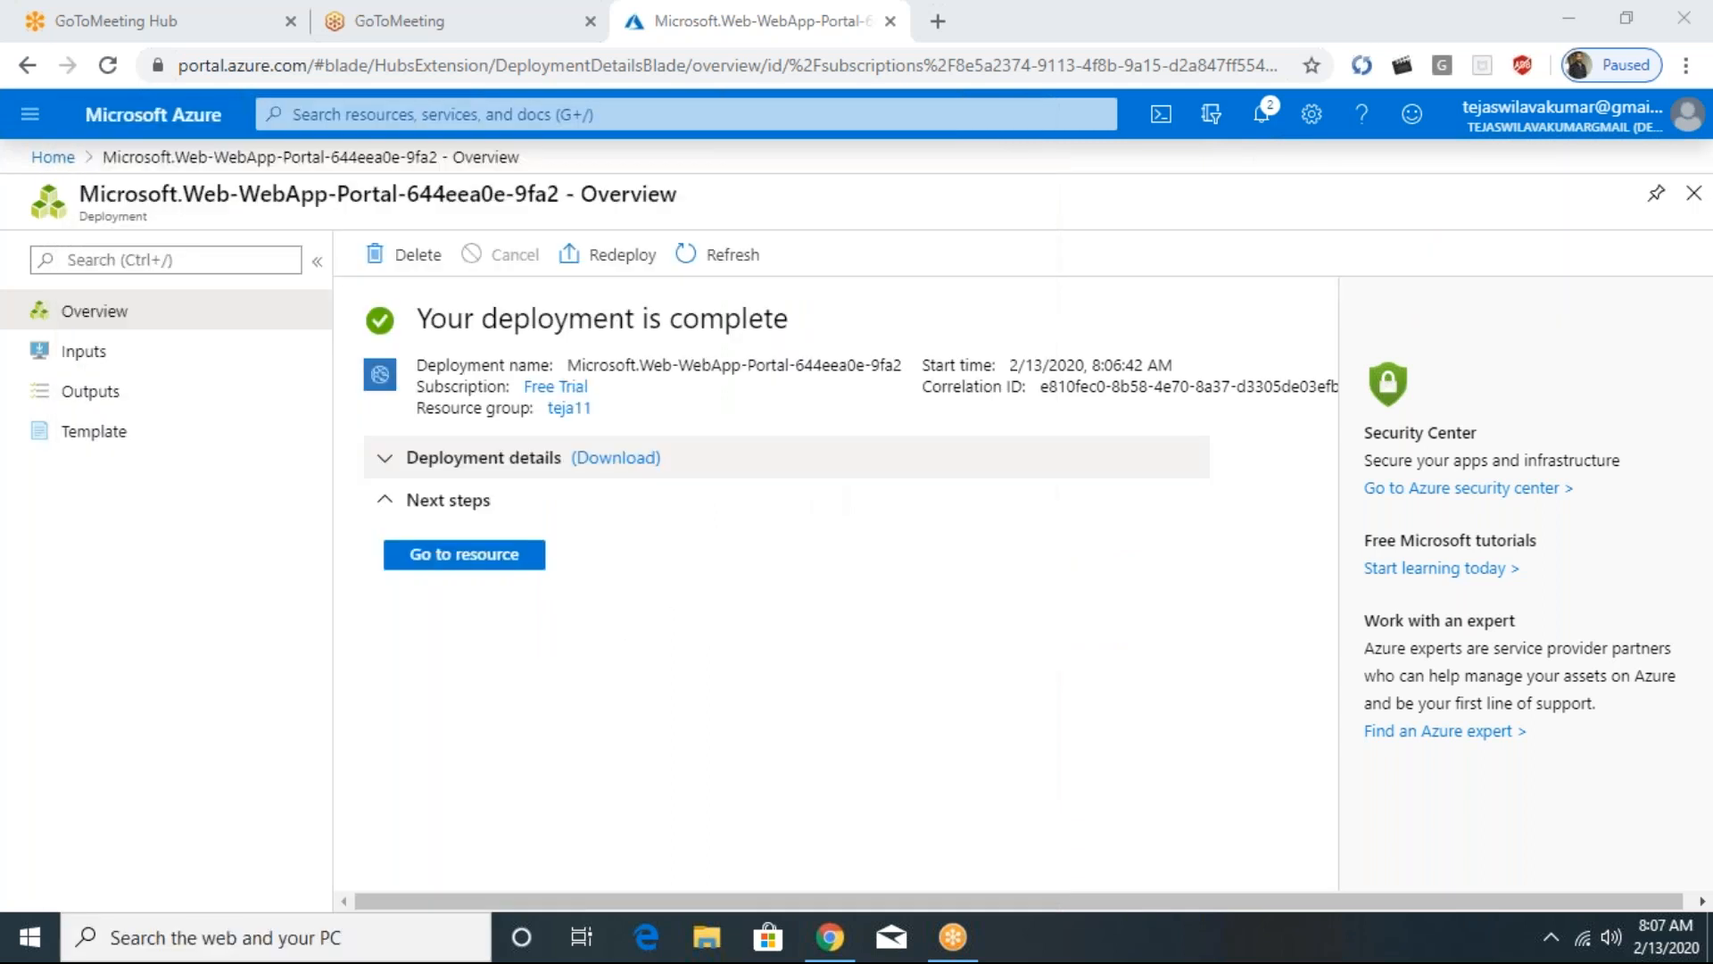
- Open the deployed web app's resource page from the completed deployment and minimize the WinSCP login window
{"action": "left_click", "coordinate": [410, 460]}
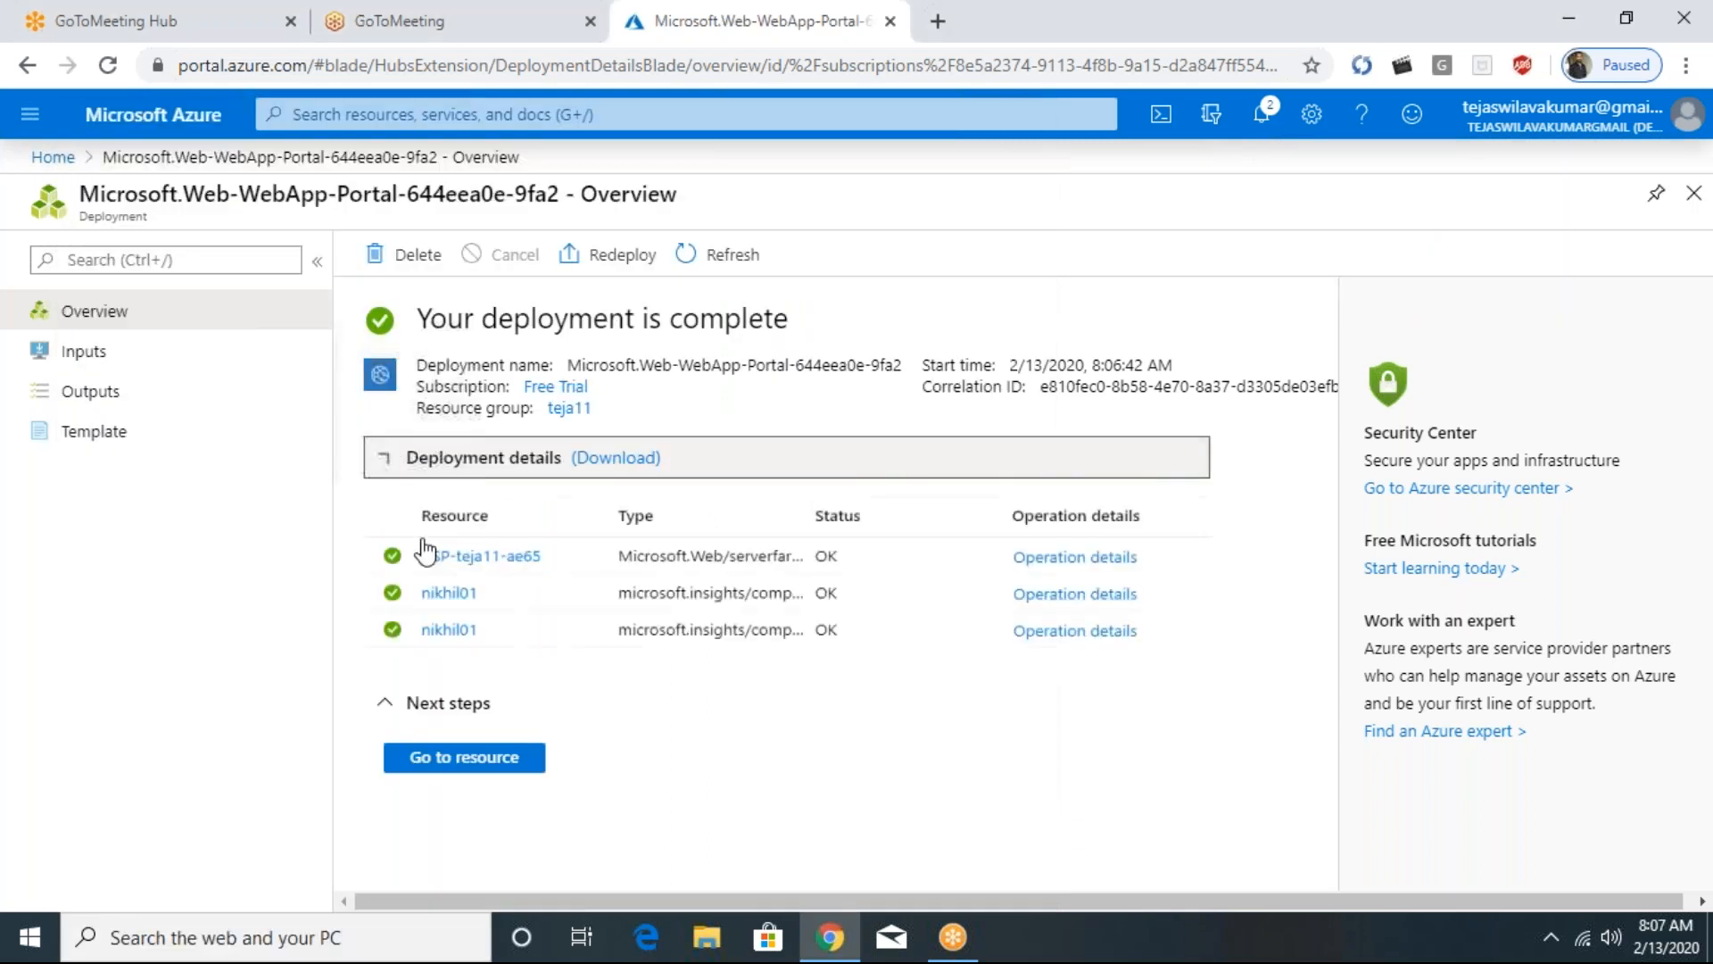
{"action": "left_click", "coordinate": [452, 564]}
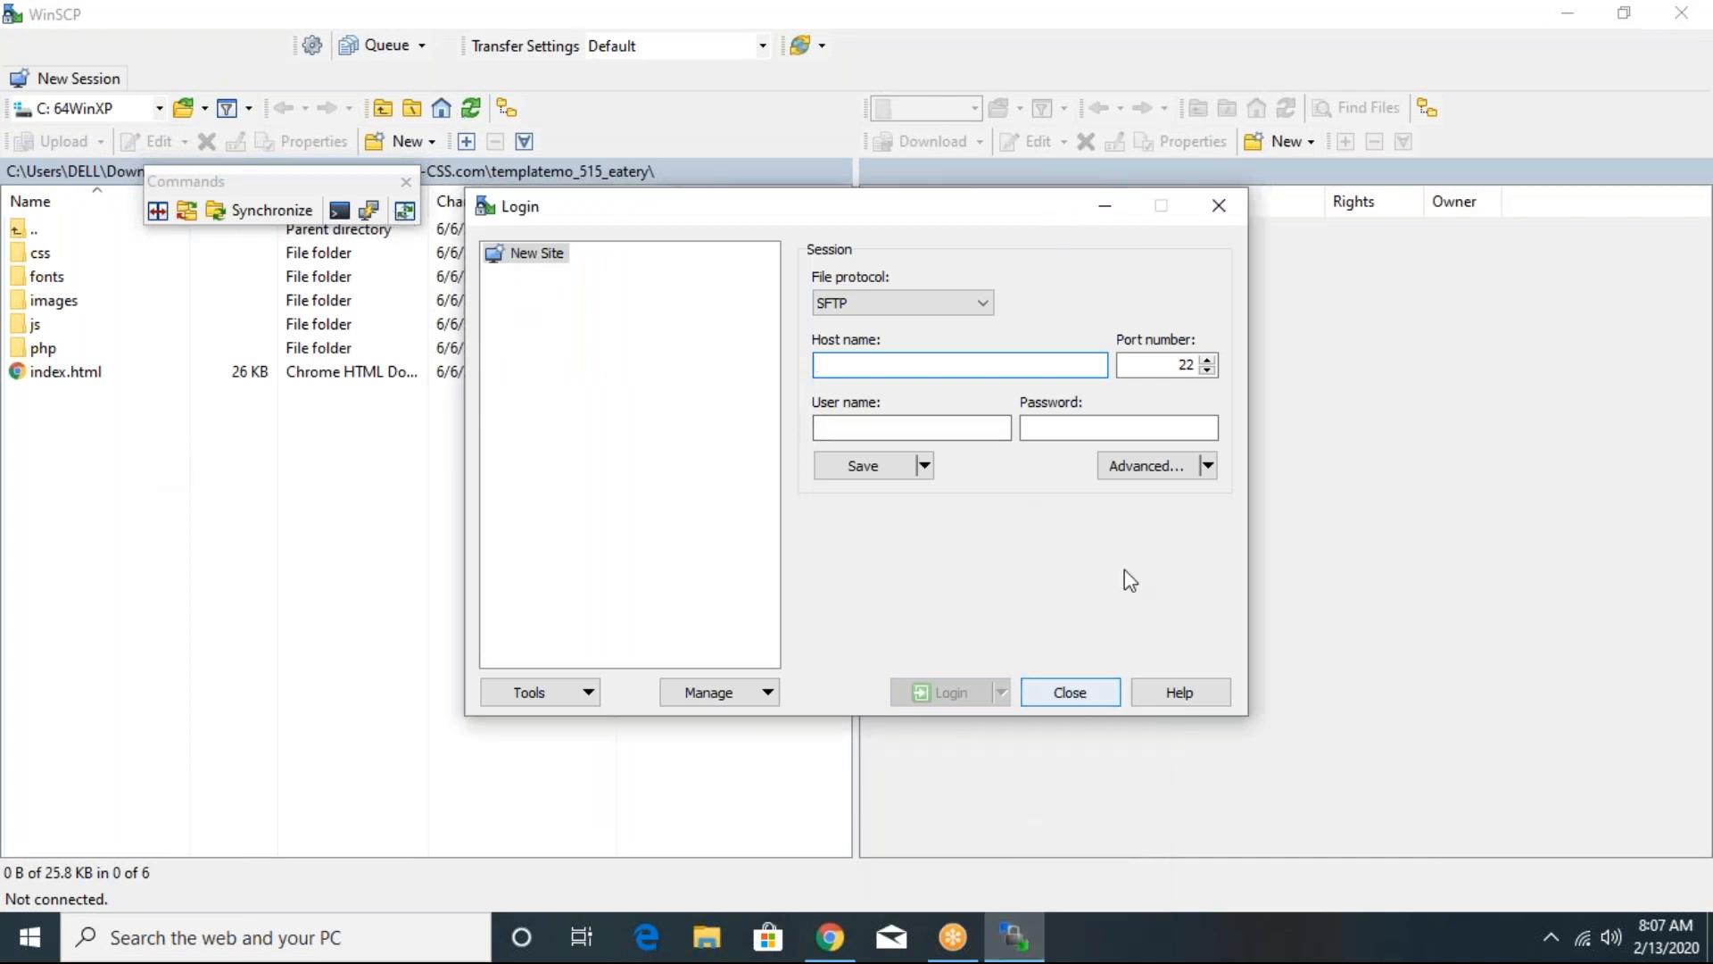
{"action": "left_click", "coordinate": [1105, 205]}
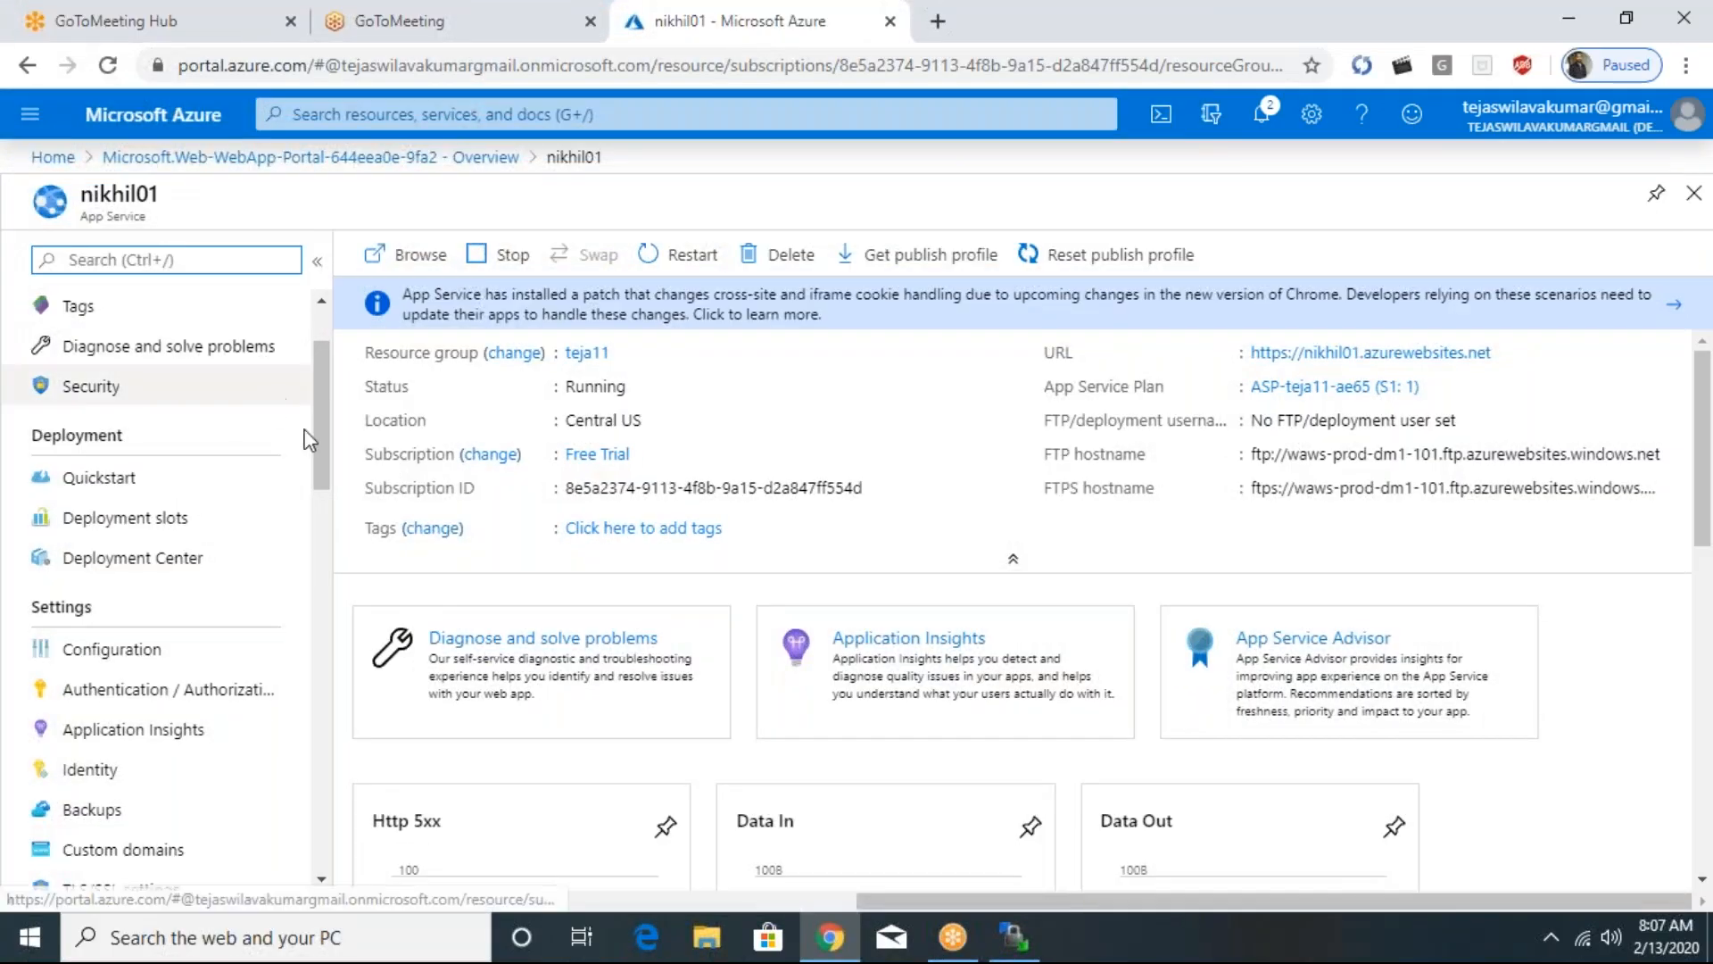
- Open the Deployment Center of the nikhil01 app service
{"action": "scroll", "coordinate": [317, 431], "scroll_direction": "down", "scroll_amount": 5}
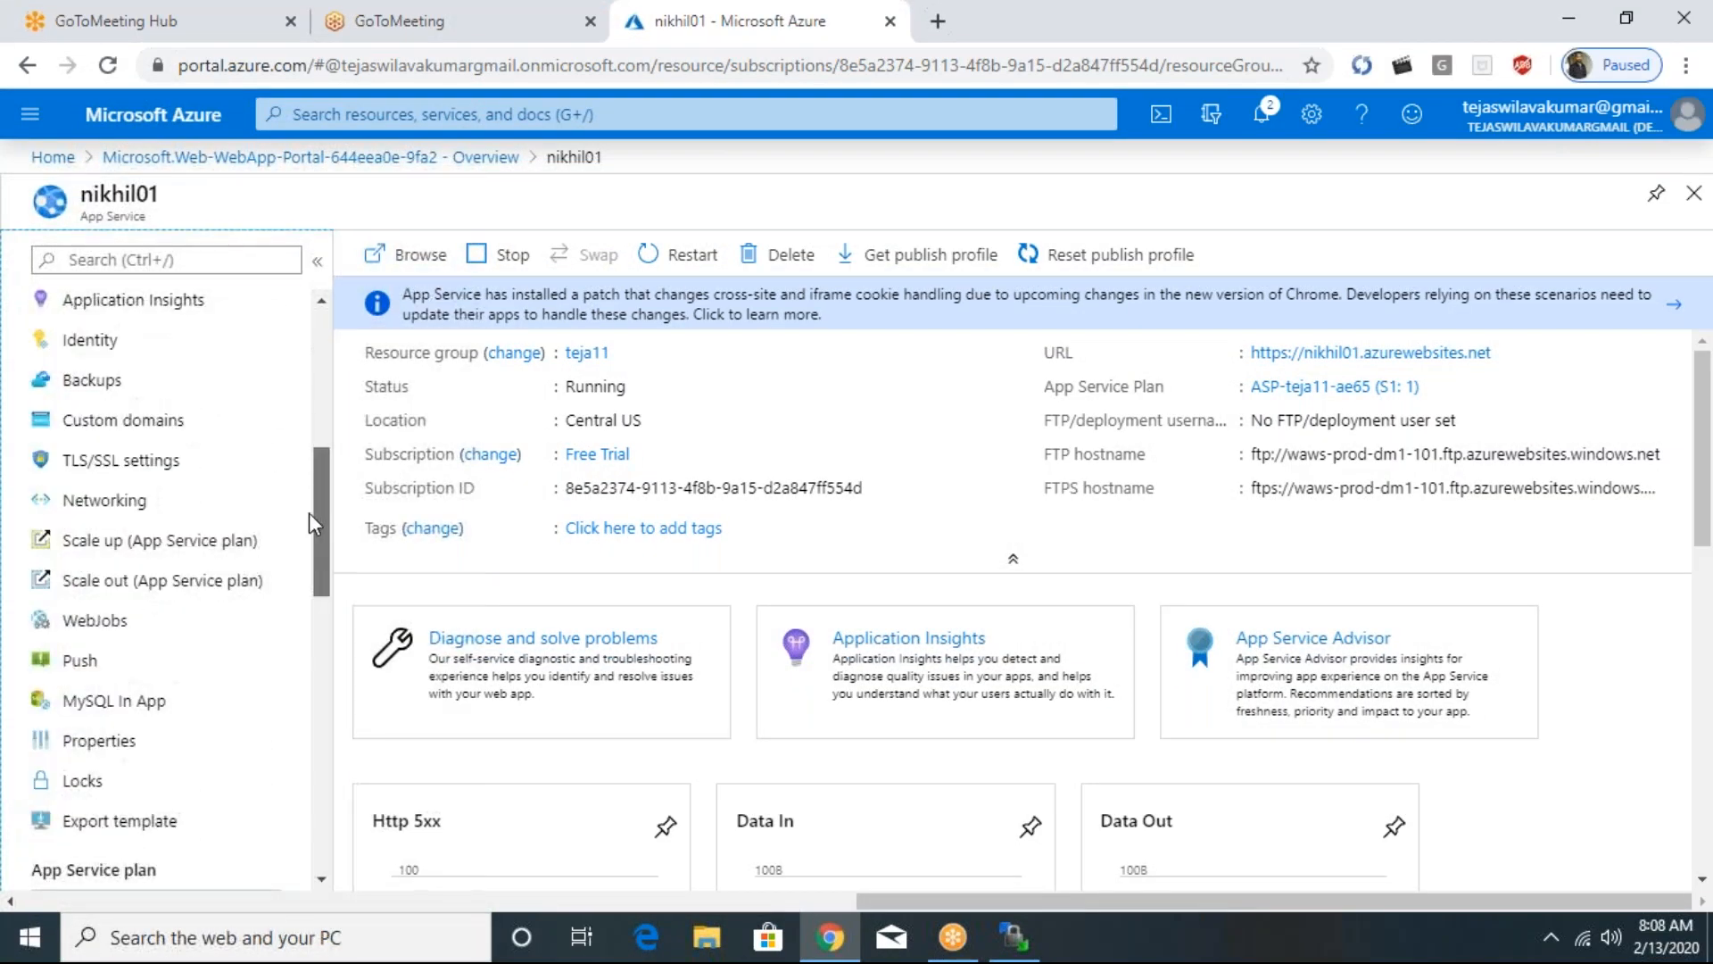
{"action": "scroll", "coordinate": [317, 440], "scroll_direction": "up", "scroll_amount": 5}
{"action": "left_click", "coordinate": [229, 539]}
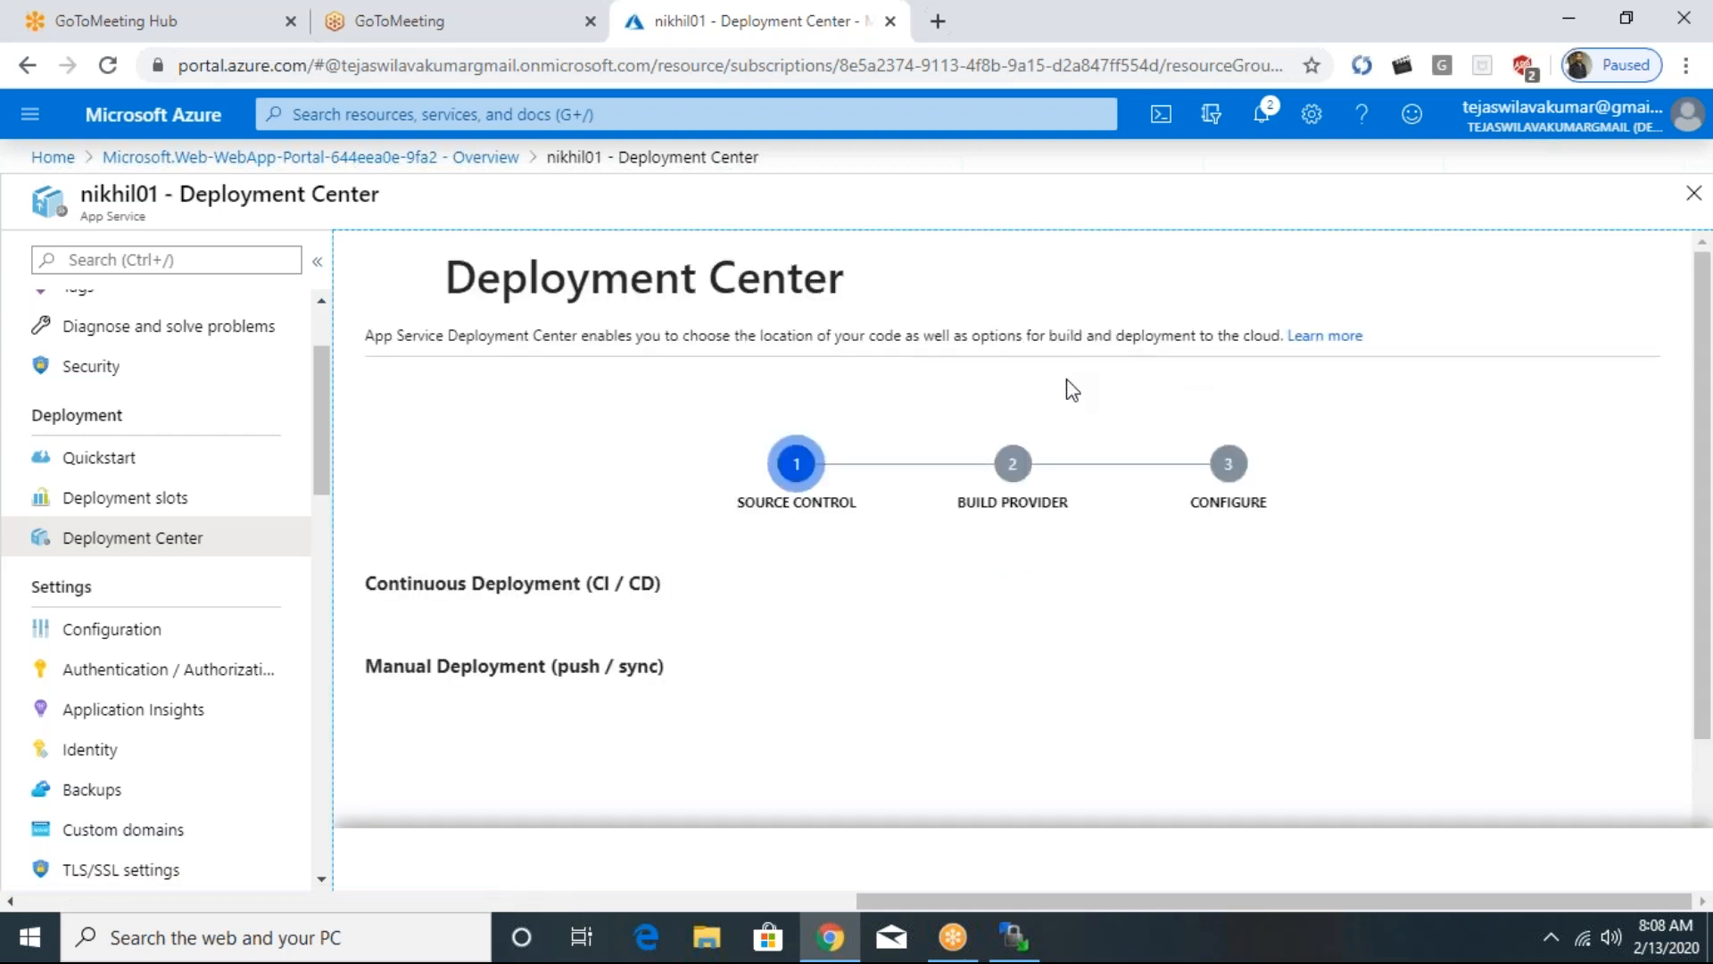
- Examine the continuous and manual deployment source options in the Deployment Center
{"action": "scroll", "coordinate": [1046, 491], "scroll_direction": "down", "scroll_amount": 5}
{"action": "scroll", "coordinate": [1046, 491], "scroll_direction": "up", "scroll_amount": 6}
{"action": "scroll", "coordinate": [1052, 486], "scroll_direction": "down", "scroll_amount": 1}
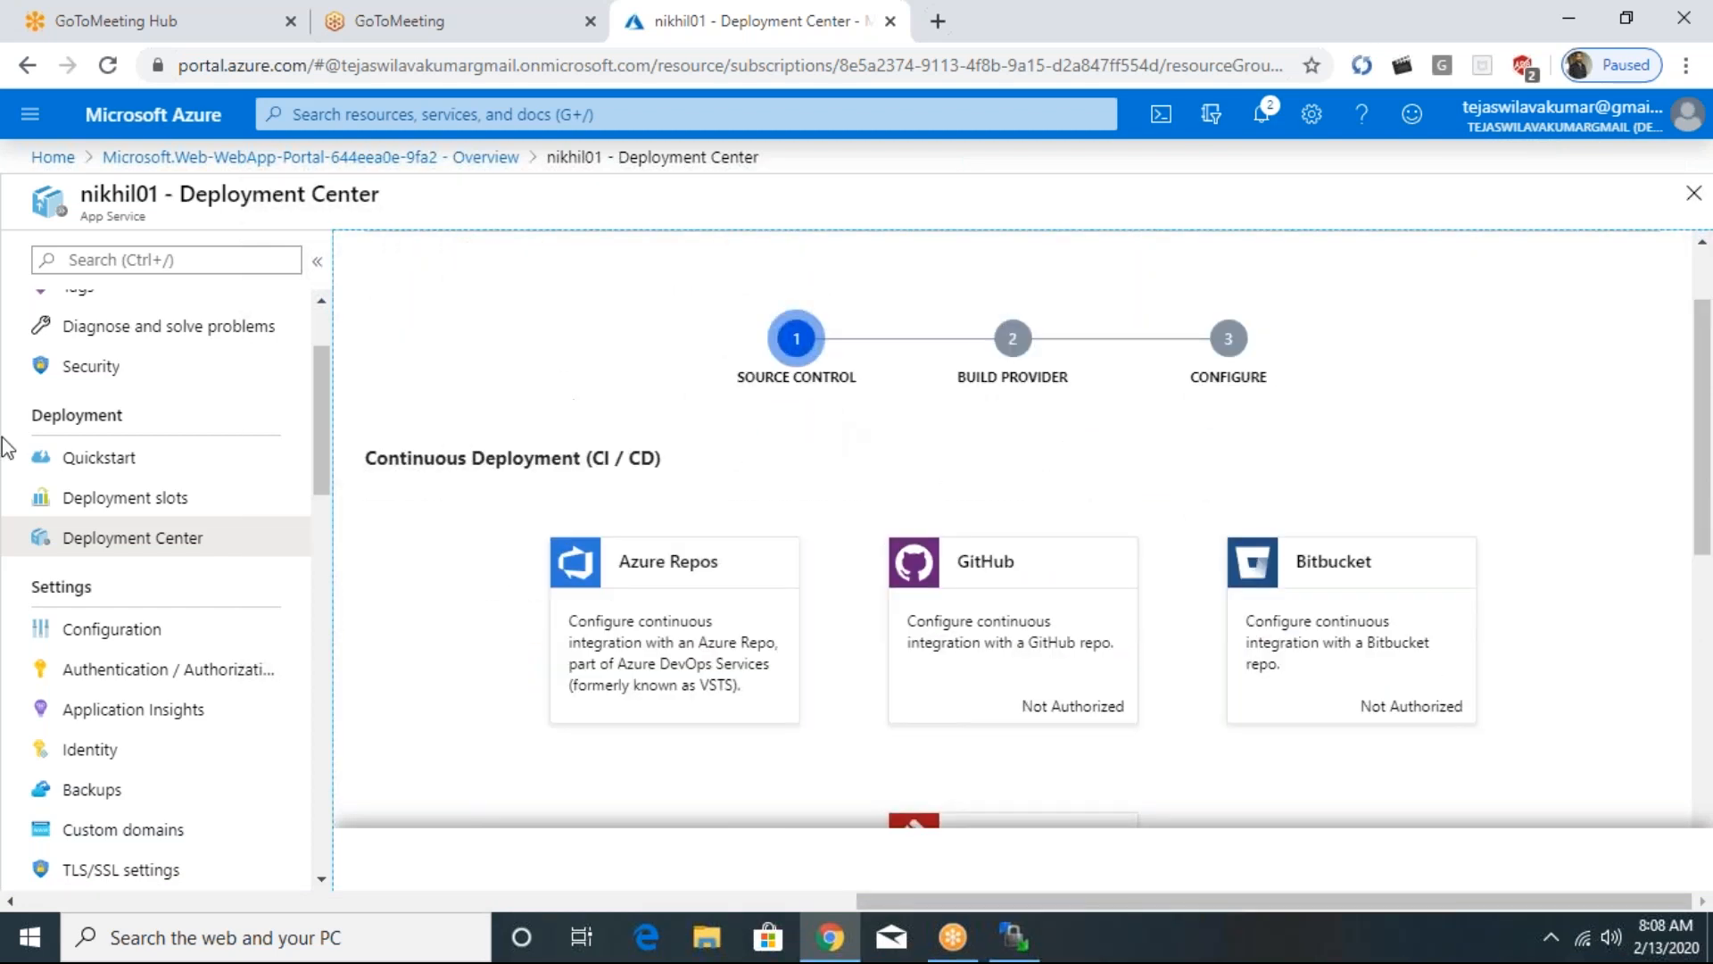
{"action": "scroll", "coordinate": [730, 509], "scroll_direction": "up", "scroll_amount": 1}
{"action": "scroll", "coordinate": [732, 507], "scroll_direction": "down", "scroll_amount": 2}
{"action": "scroll", "coordinate": [732, 507], "scroll_direction": "up", "scroll_amount": 2}
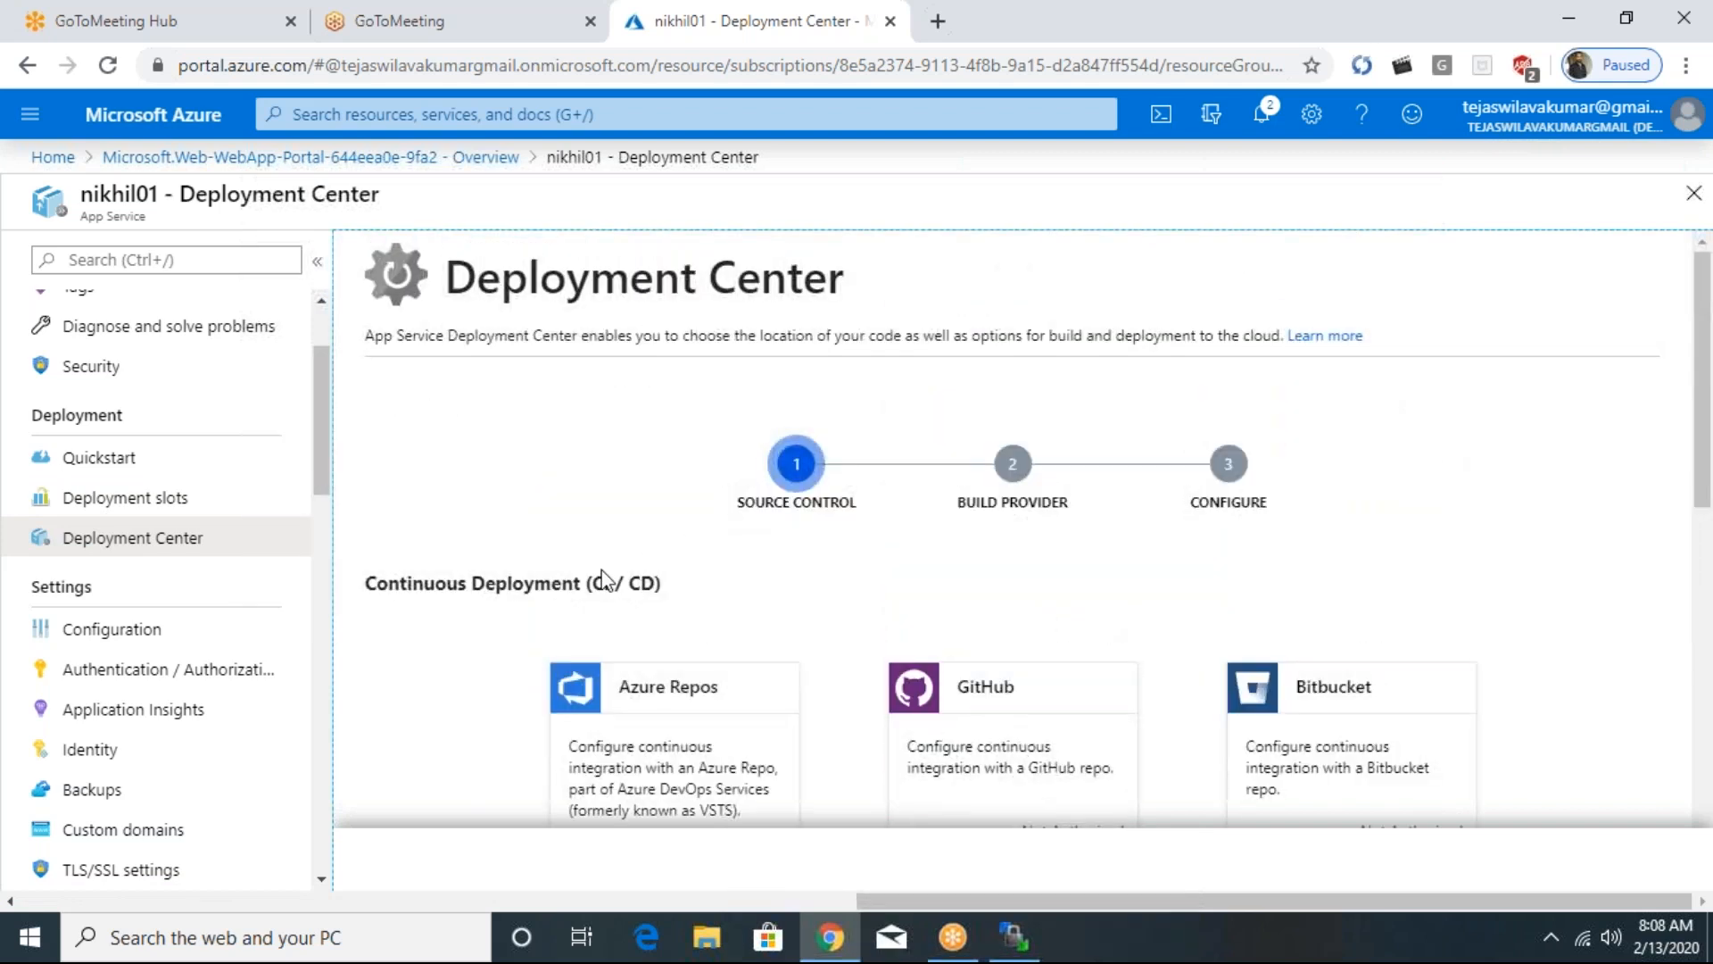
{"action": "left_click_drag", "start_coordinate": [375, 584], "coordinate": [707, 618]}
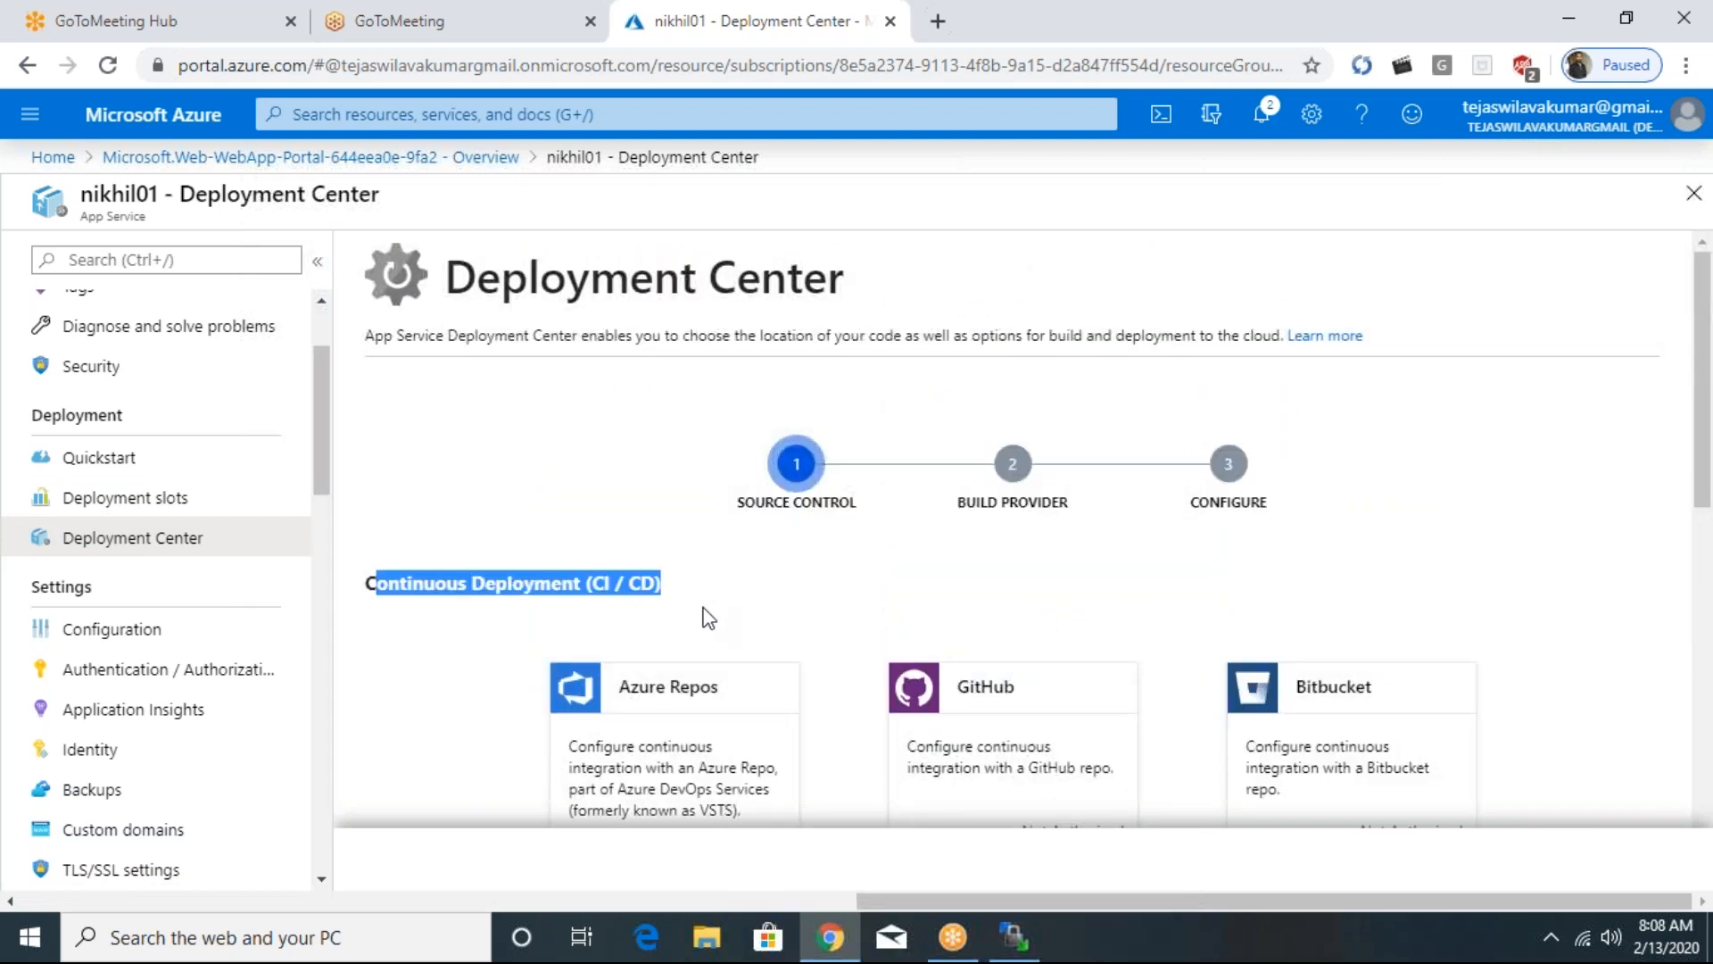
{"action": "scroll", "coordinate": [725, 576], "scroll_direction": "down", "scroll_amount": 1}
{"action": "scroll", "coordinate": [681, 574], "scroll_direction": "down", "scroll_amount": 2}
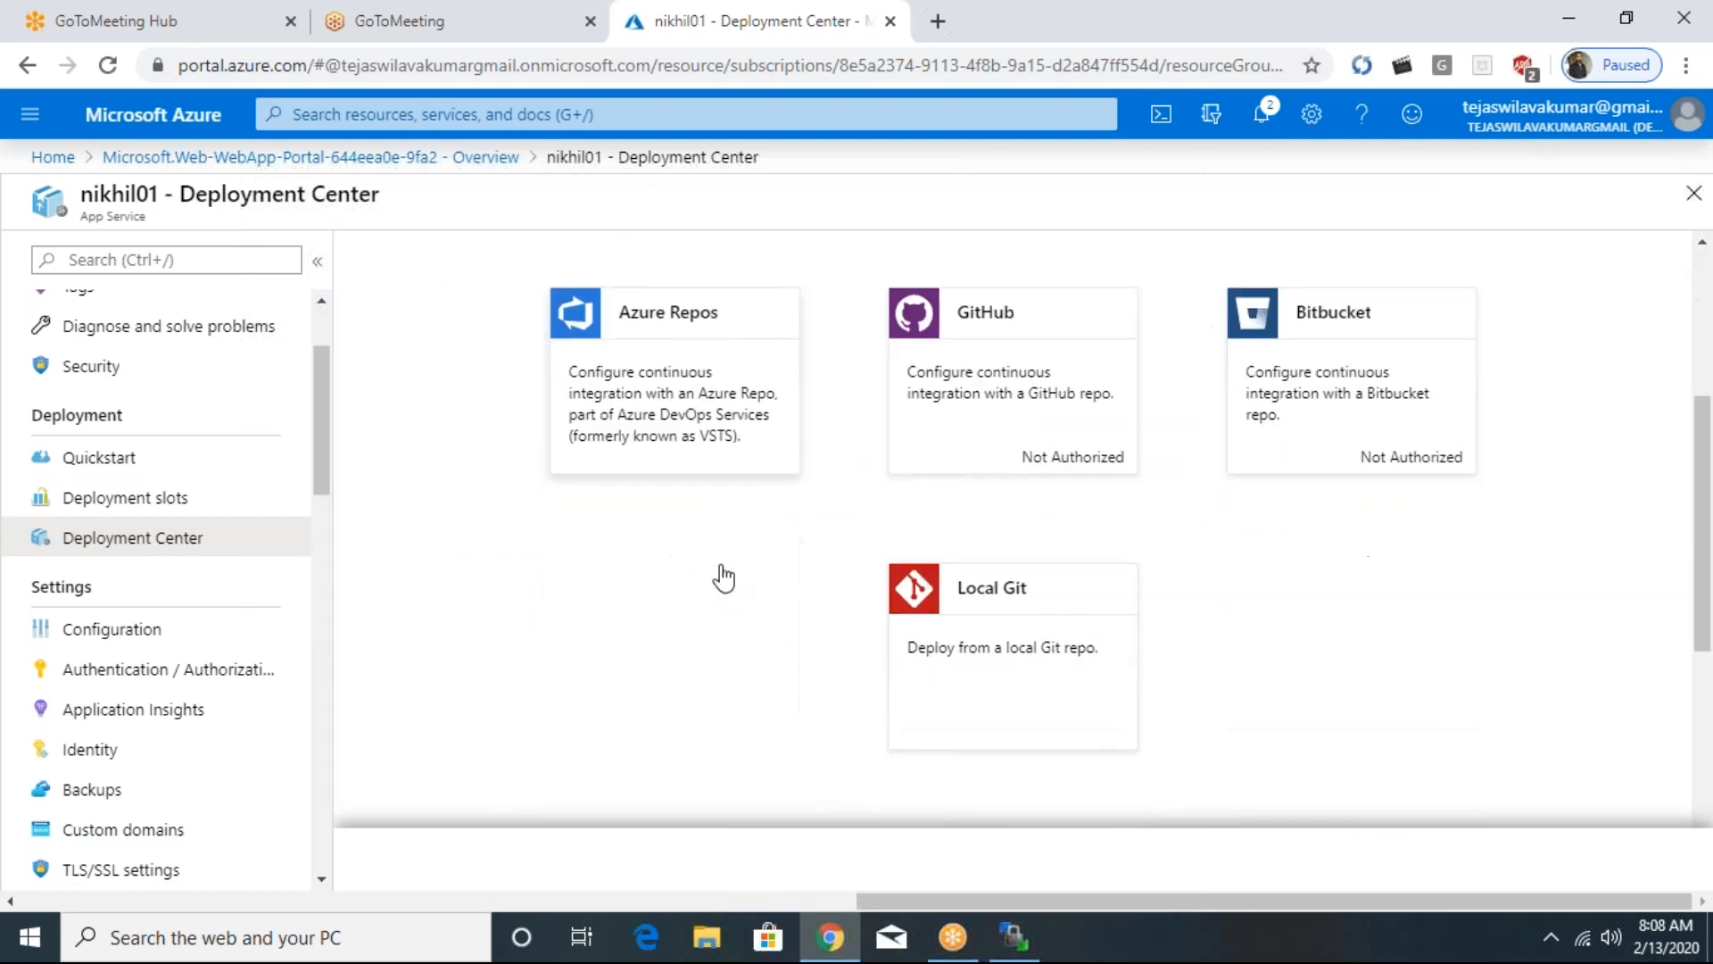
{"action": "scroll", "coordinate": [681, 574], "scroll_direction": "up", "scroll_amount": 2}
{"action": "scroll", "coordinate": [719, 574], "scroll_direction": "down", "scroll_amount": 10}
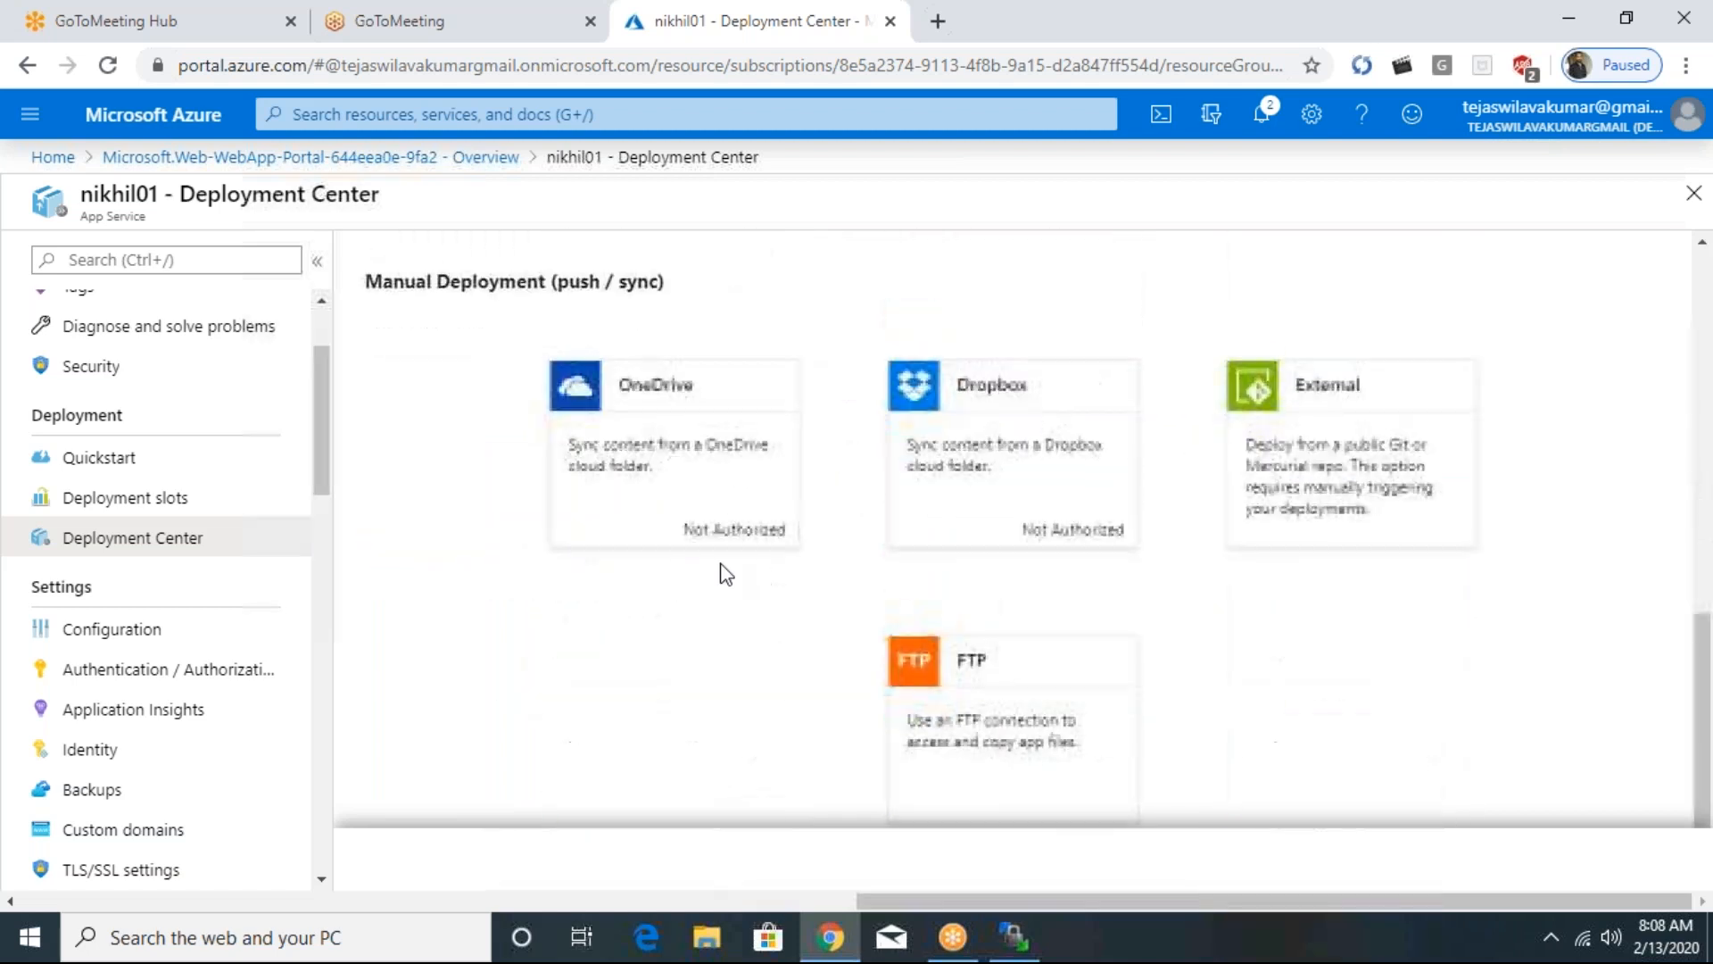
{"action": "scroll", "coordinate": [724, 576], "scroll_direction": "up", "scroll_amount": 8}
{"action": "scroll", "coordinate": [719, 566], "scroll_direction": "down", "scroll_amount": 2}
{"action": "scroll", "coordinate": [715, 563], "scroll_direction": "up", "scroll_amount": 2}
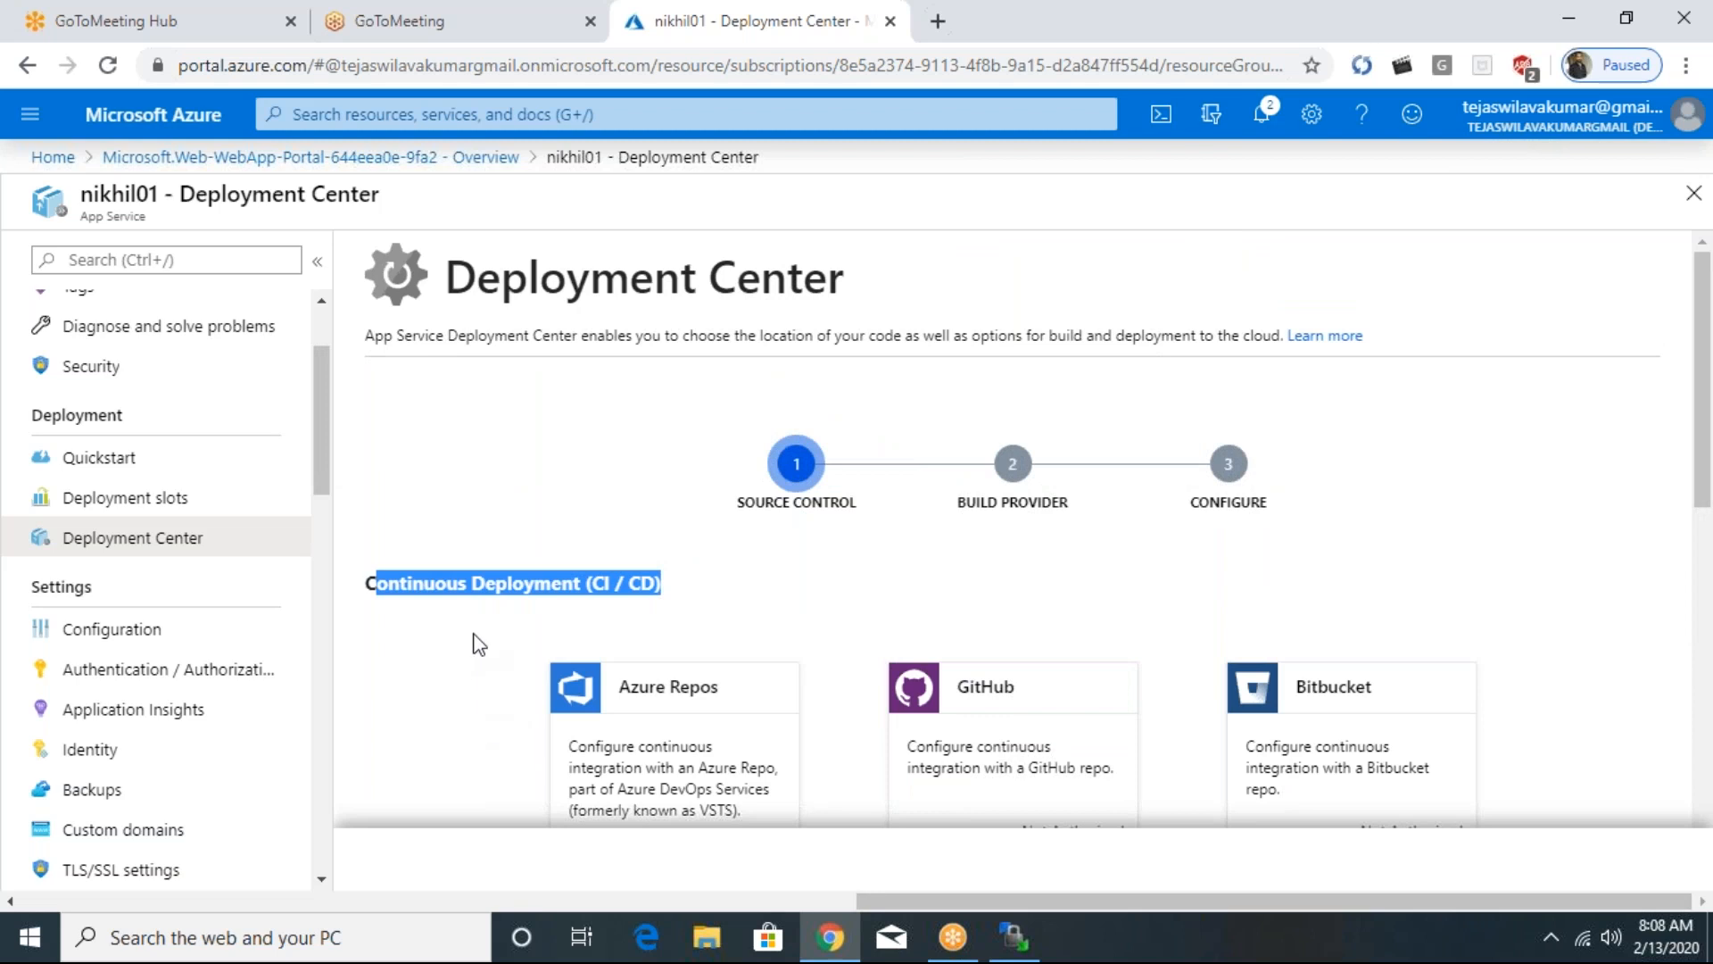
- Choose FTP under the manual deployment options and open its dashboard with the connection details
{"action": "scroll", "coordinate": [489, 598], "scroll_direction": "down", "scroll_amount": 1}
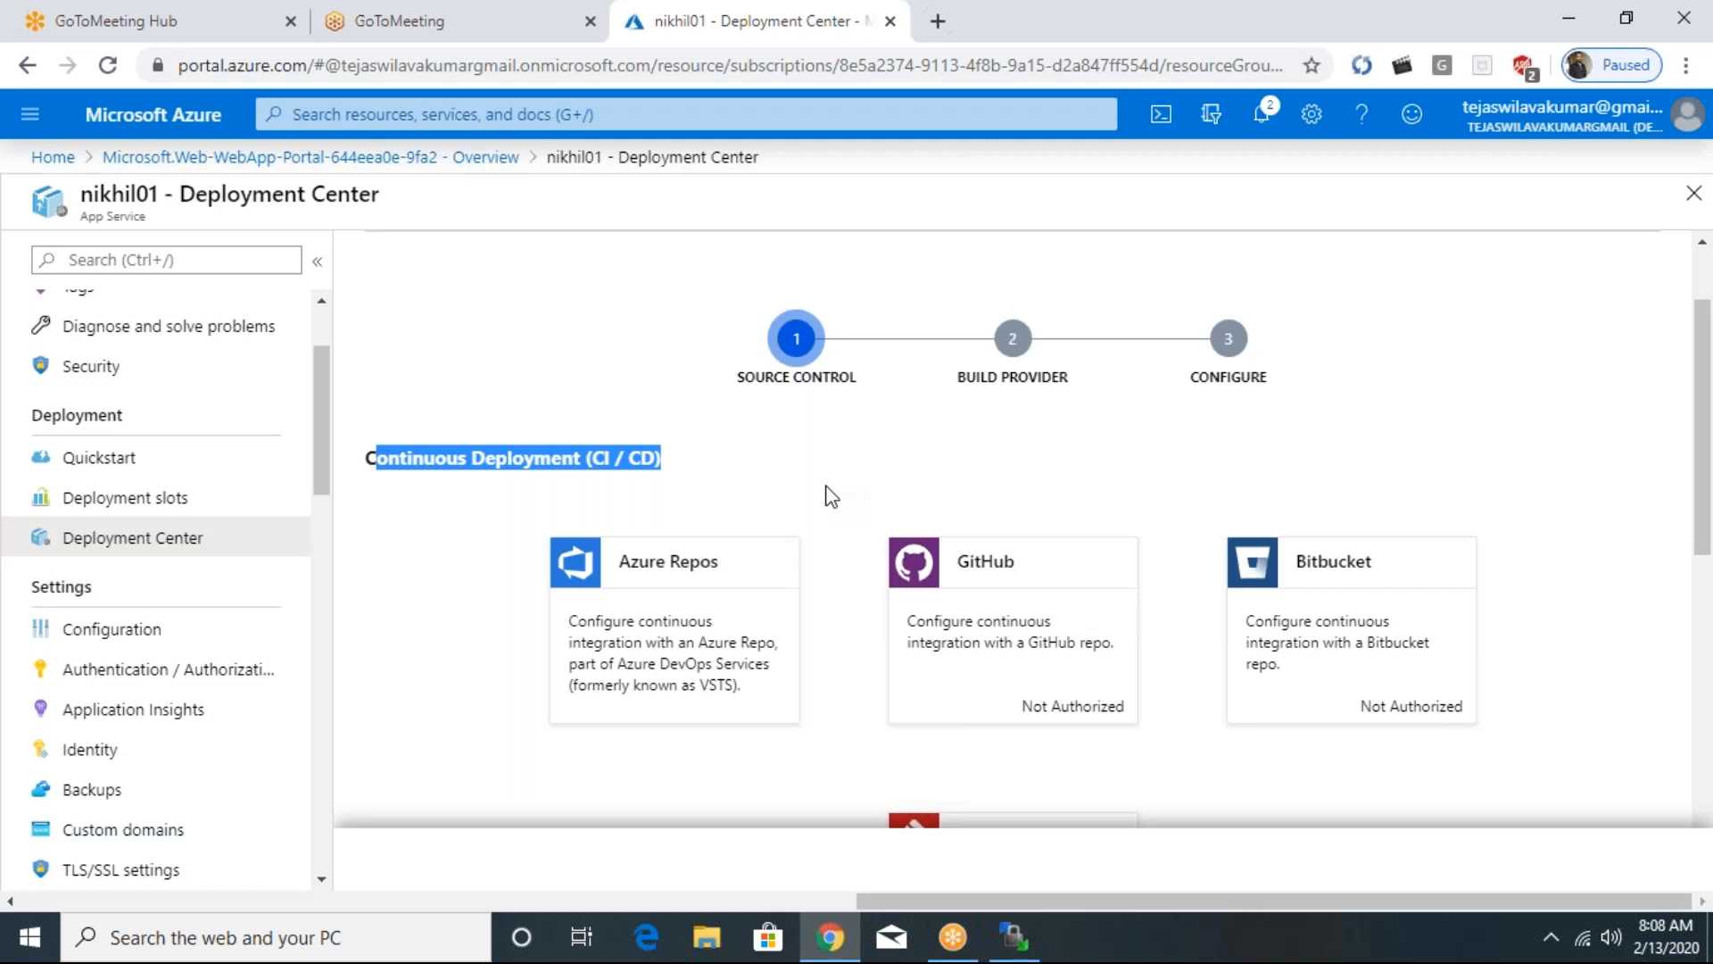
{"action": "scroll", "coordinate": [828, 500], "scroll_direction": "down", "scroll_amount": 7}
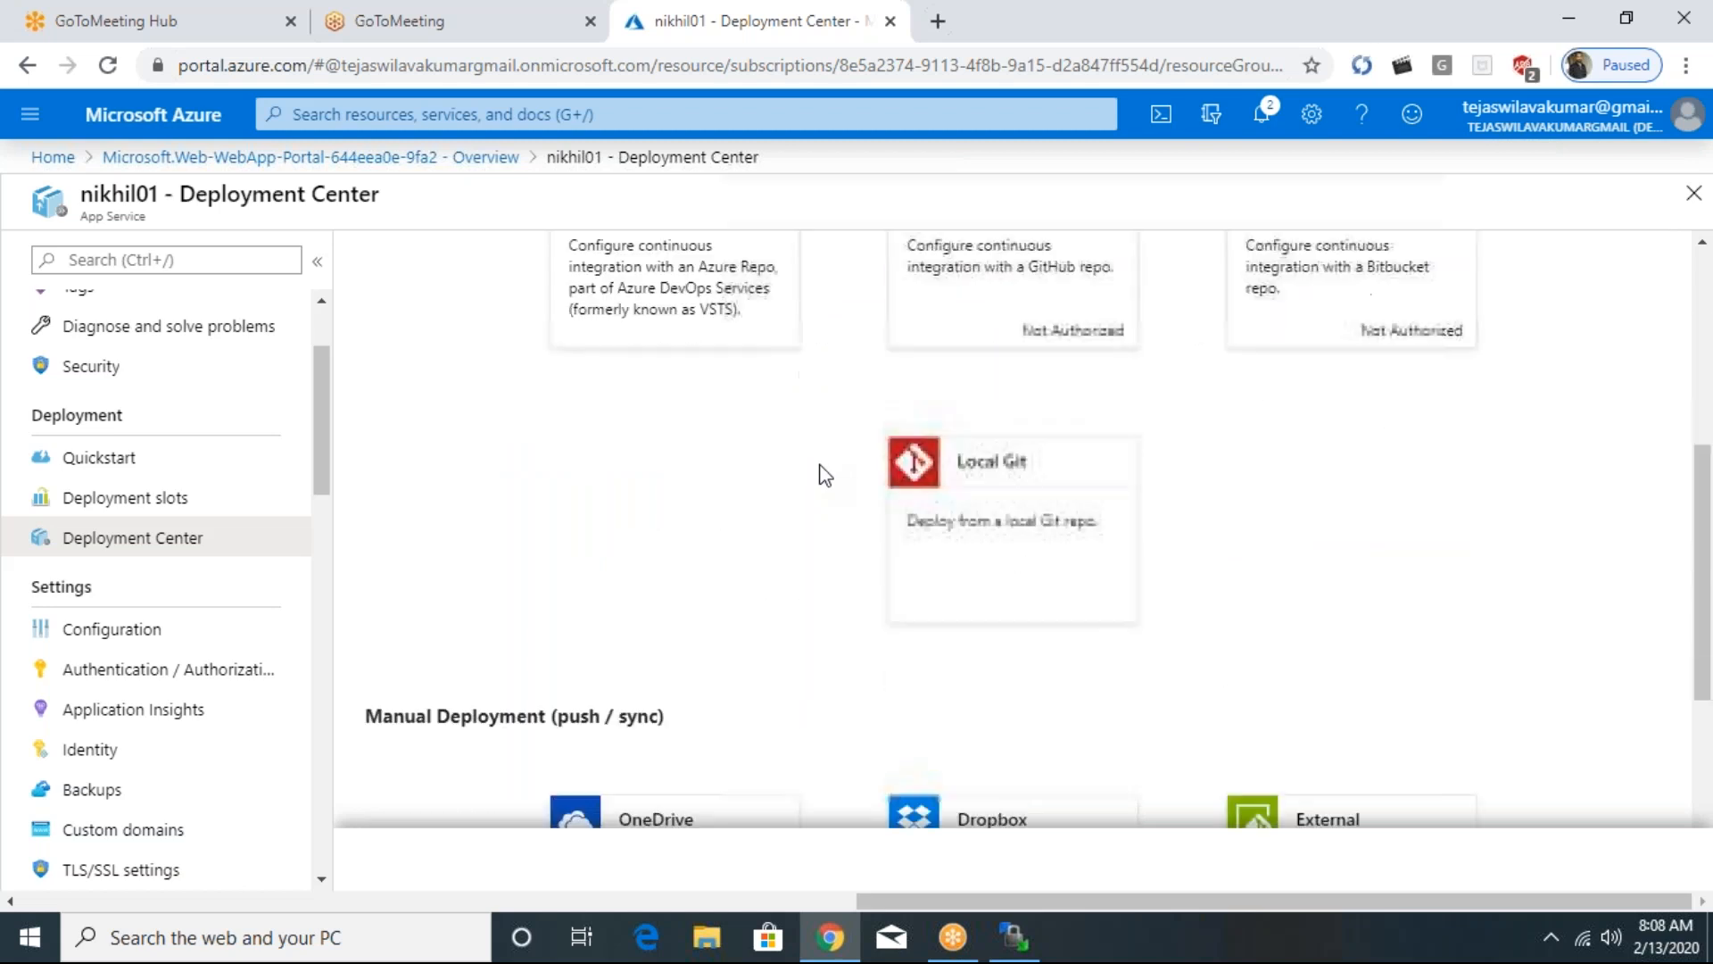
{"action": "scroll", "coordinate": [819, 510], "scroll_direction": "up", "scroll_amount": 1}
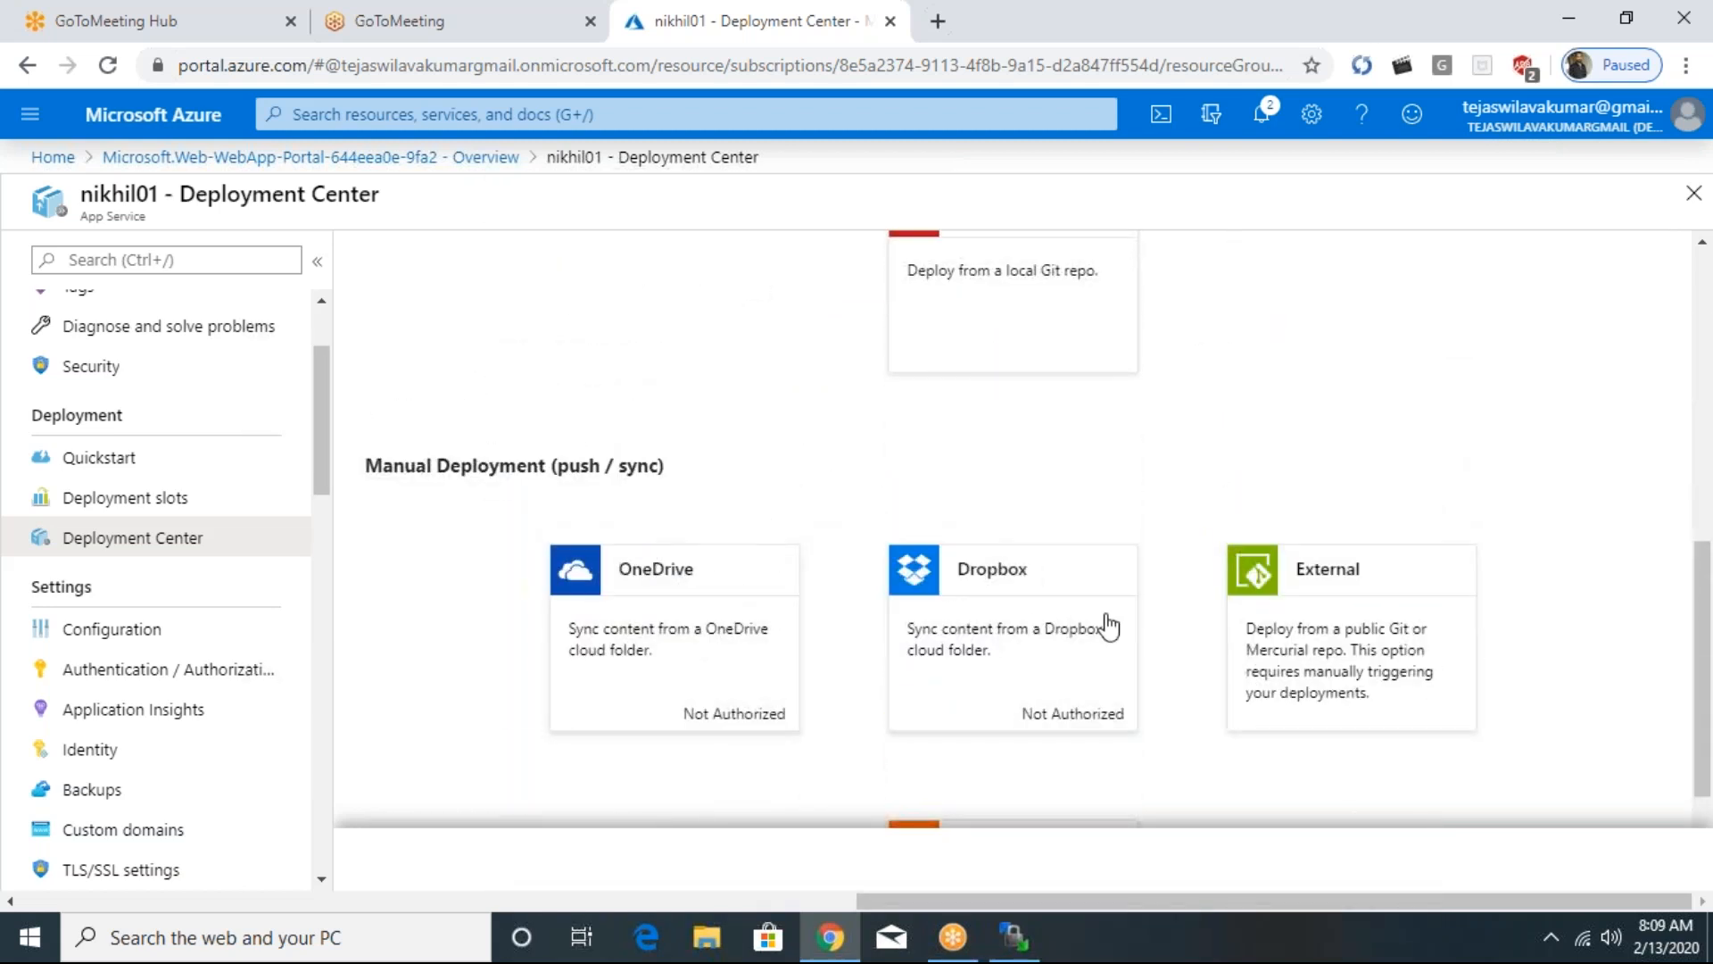
{"action": "scroll", "coordinate": [1103, 591], "scroll_direction": "down", "scroll_amount": 2}
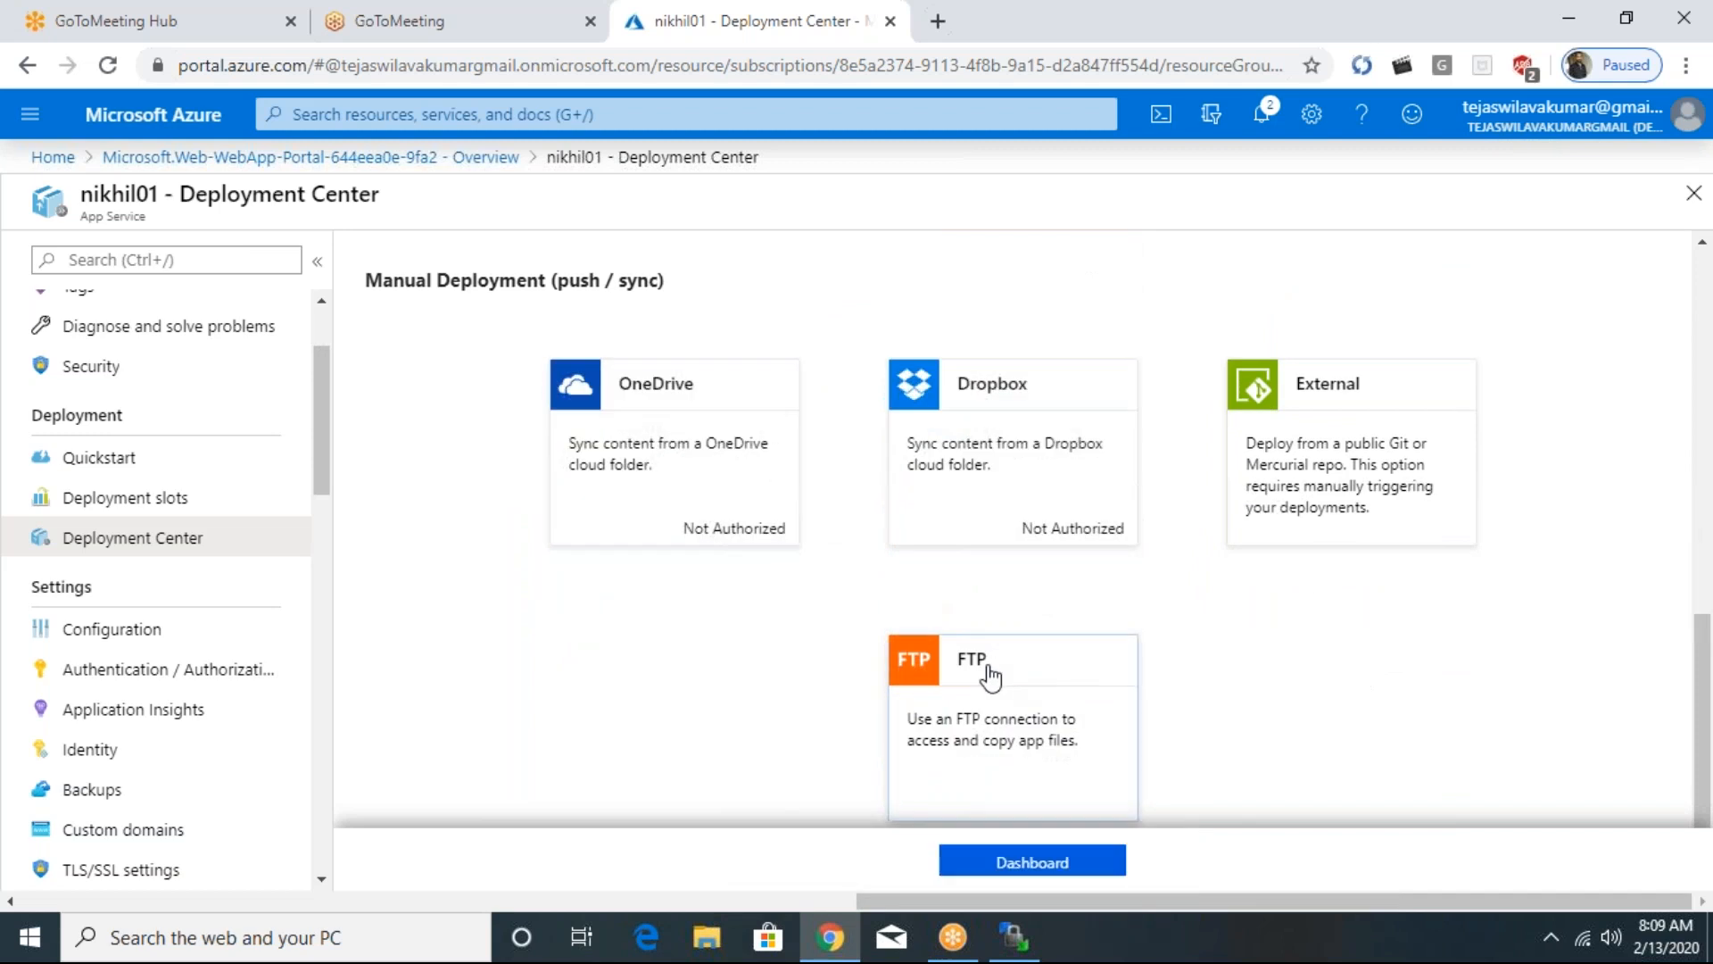
{"action": "left_click", "coordinate": [1031, 864]}
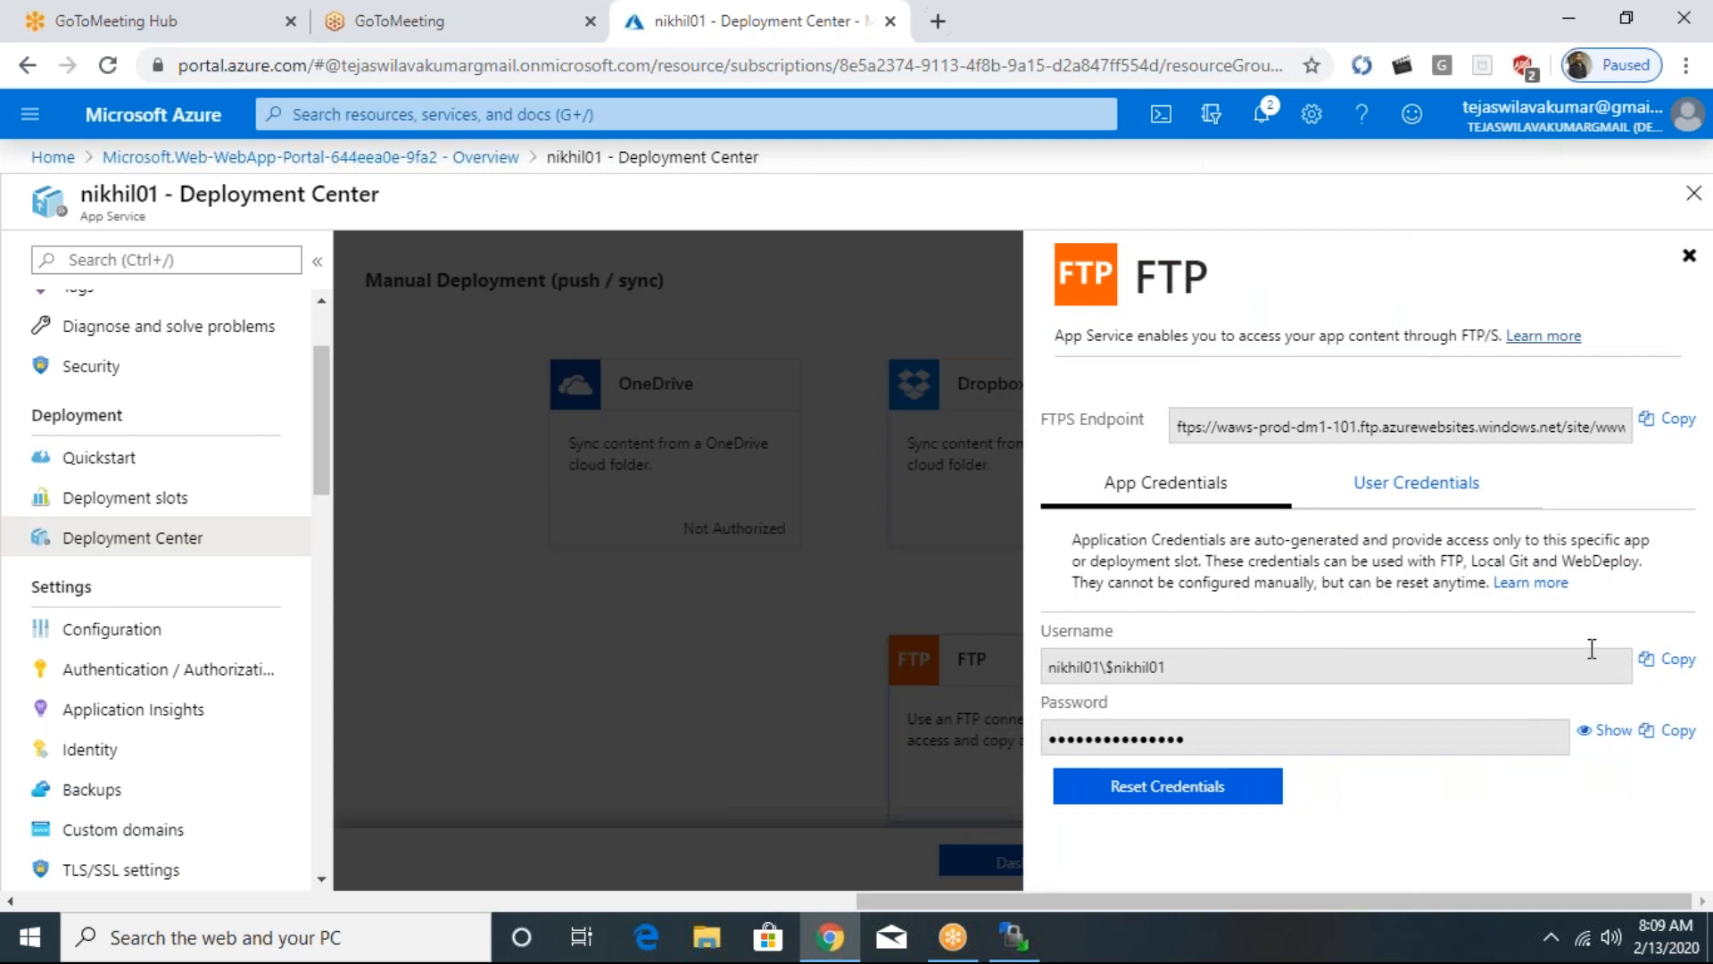
- Copy the FTPS endpoint and paste it as the host name in the WinSCP login window
{"action": "left_click", "coordinate": [1678, 418]}
{"action": "key", "text": "alt+Tab"}
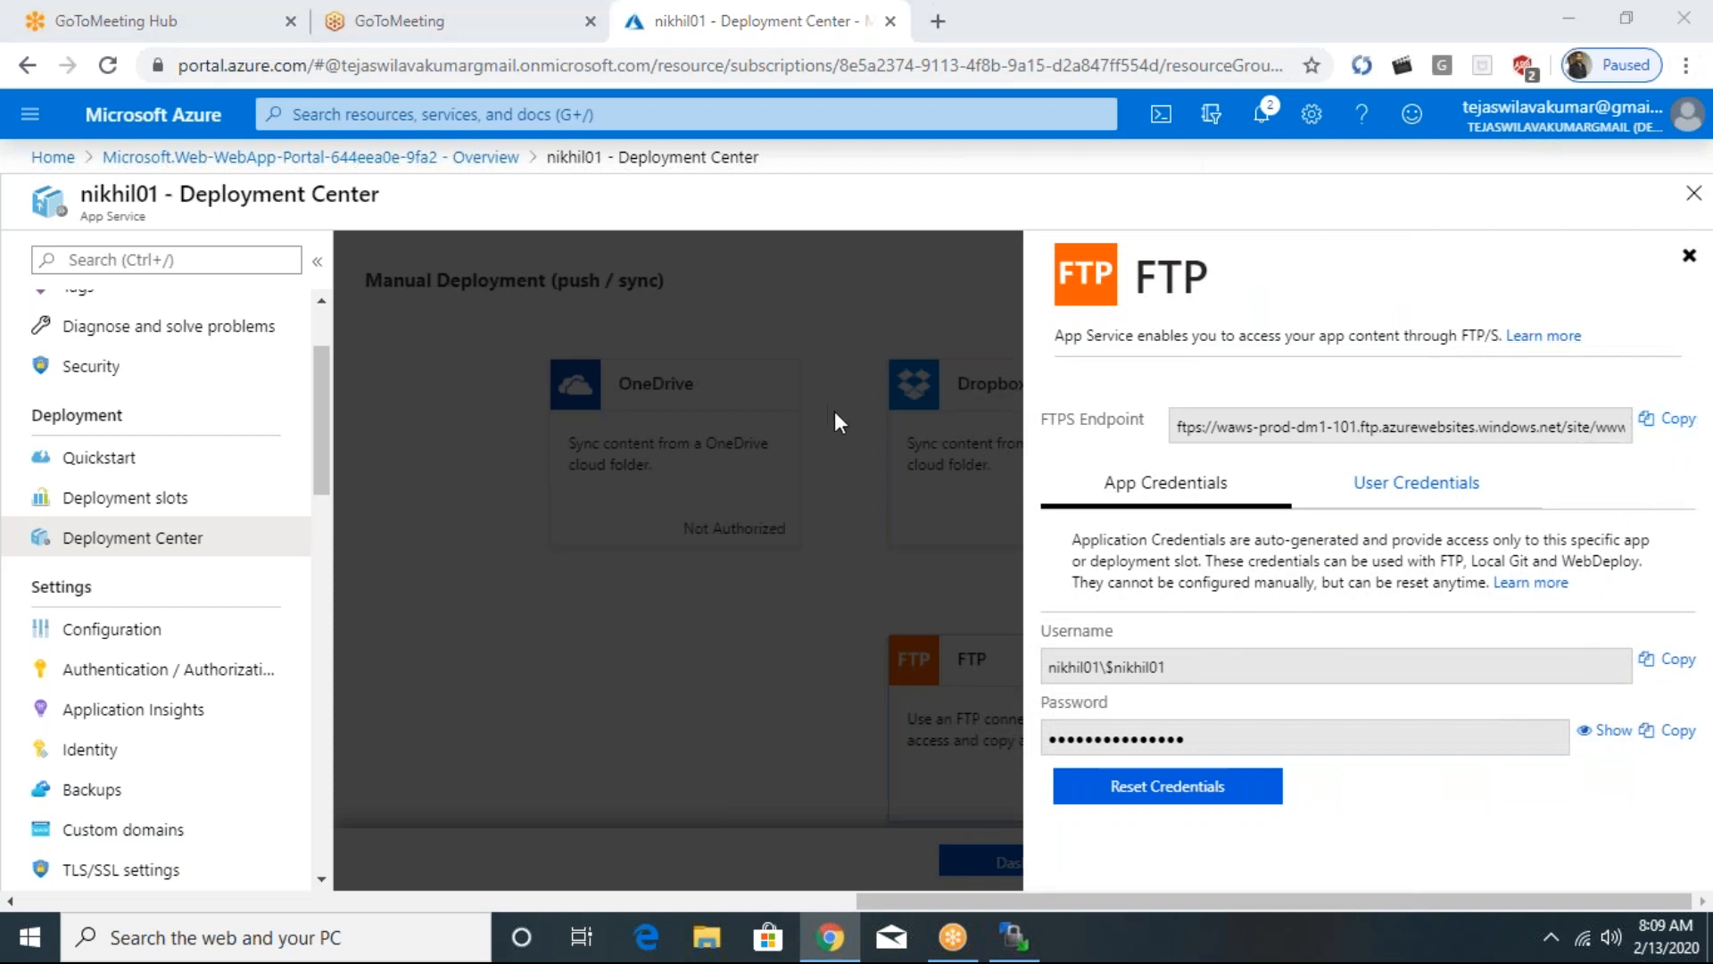
{"action": "left_click", "coordinate": [1015, 936]}
{"action": "left_click", "coordinate": [883, 362]}
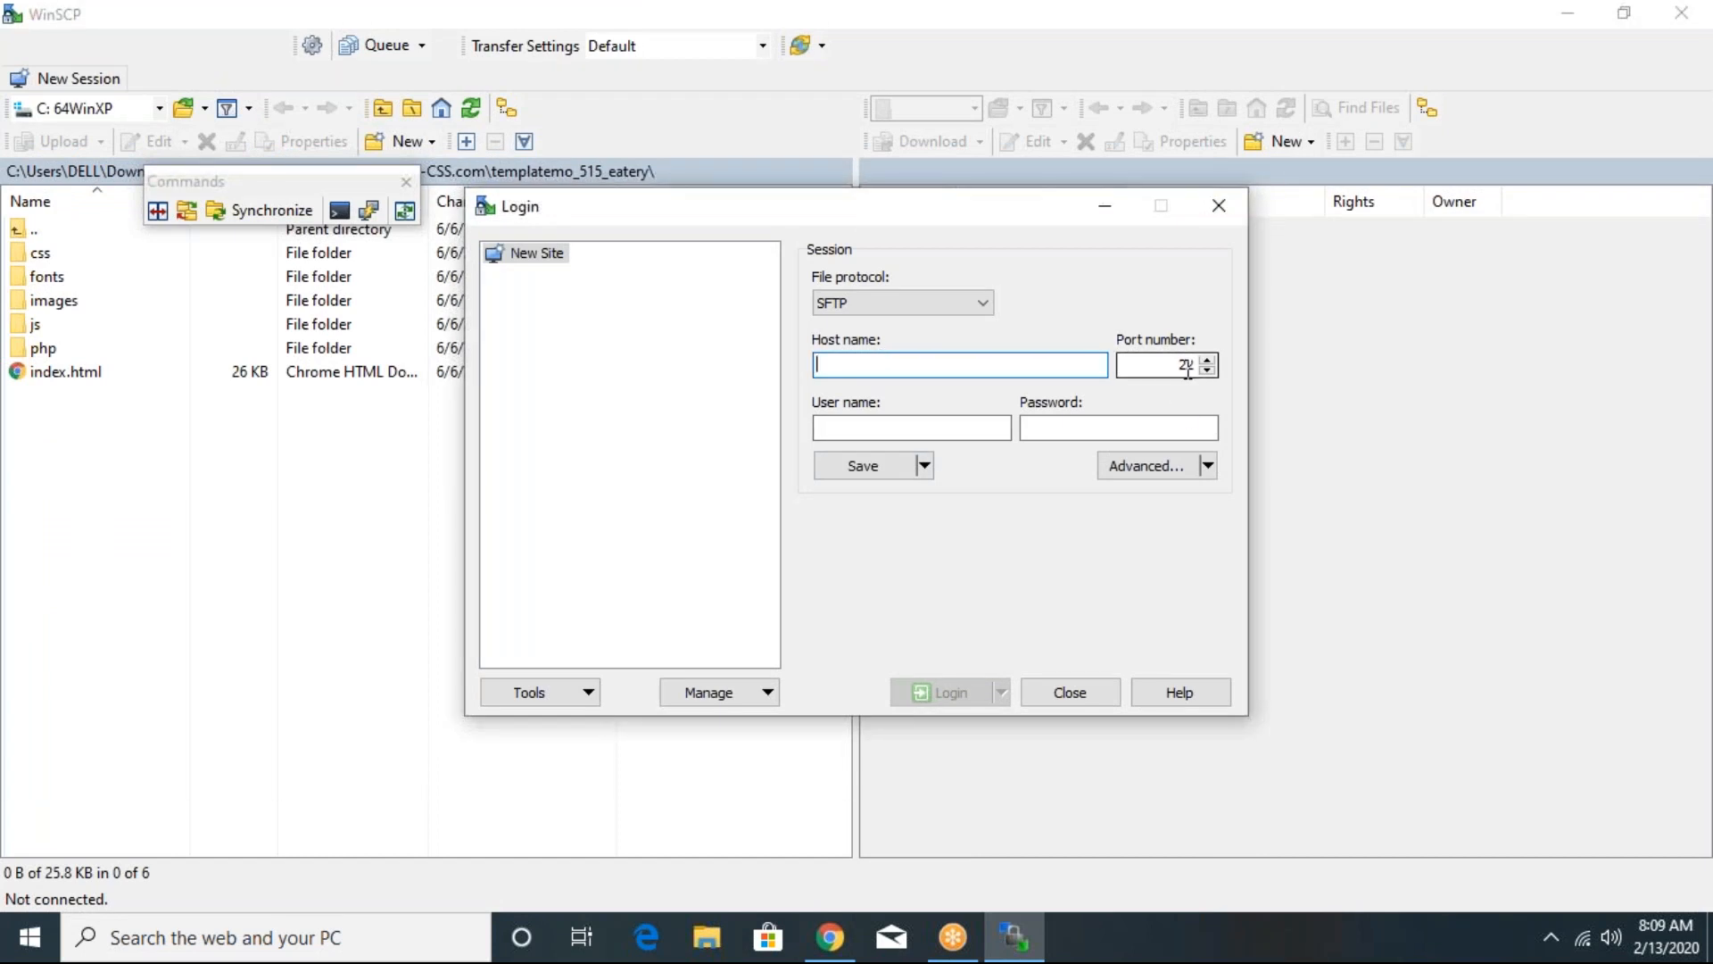
{"action": "type", "text": "waws-prod-dm1-131.ftp.azurewebsites.windows.net"}
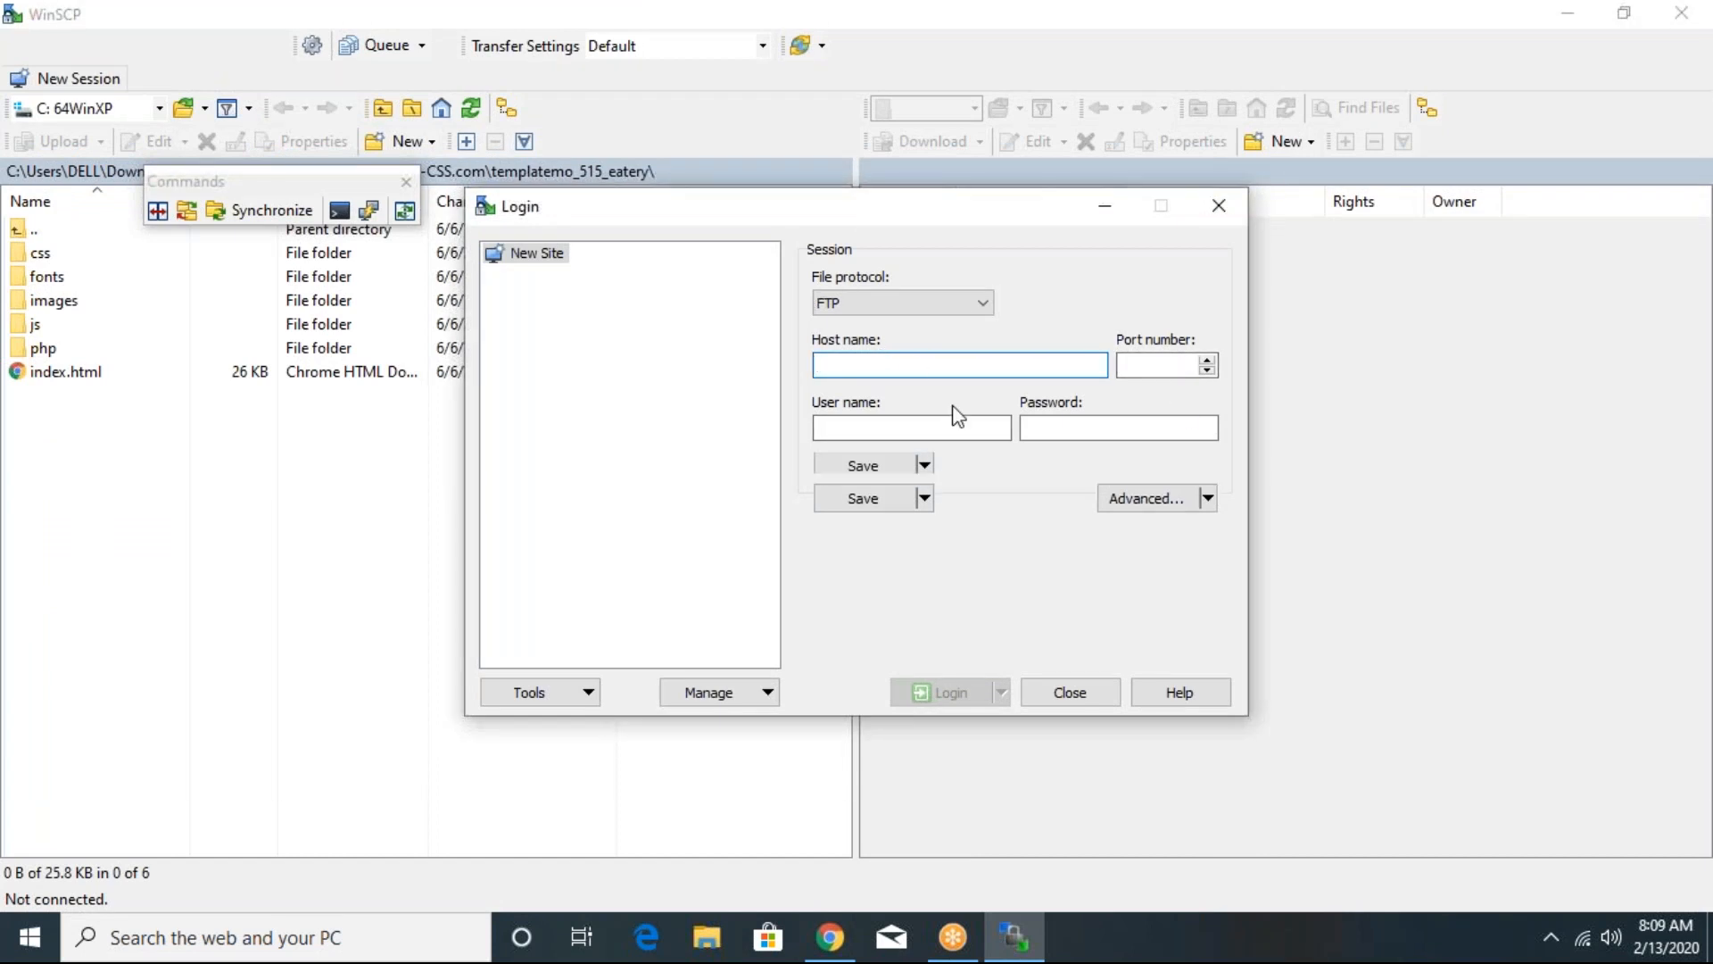
- Copy the FTP username from the app credentials in Chrome and paste it as the user name in WinSCP
{"action": "left_click", "coordinate": [832, 427]}
{"action": "key", "text": "alt+Tab"}
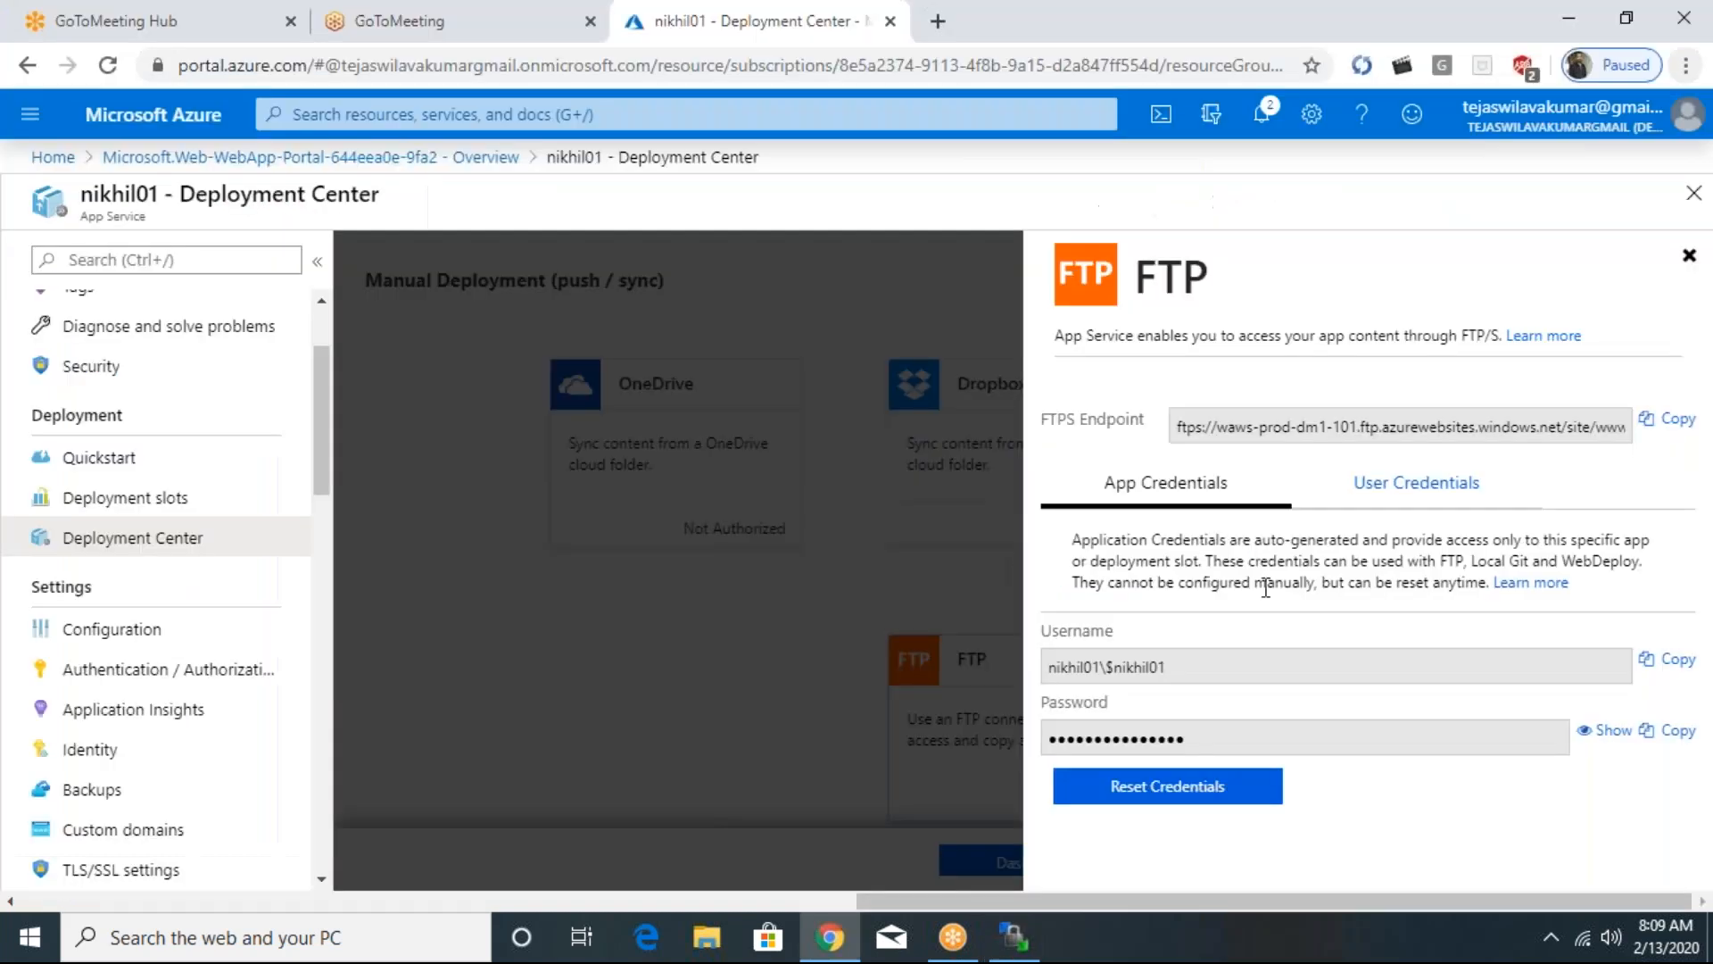
{"action": "left_click", "coordinate": [1668, 661]}
{"action": "key", "text": "alt+Tab"}
{"action": "key", "text": "ctrl+v"}
{"action": "key", "text": "Tab"}
- Copy the FTP password from the app credentials in Chrome, paste it into WinSCP's password field and log in
{"action": "key", "text": "alt+Tab"}
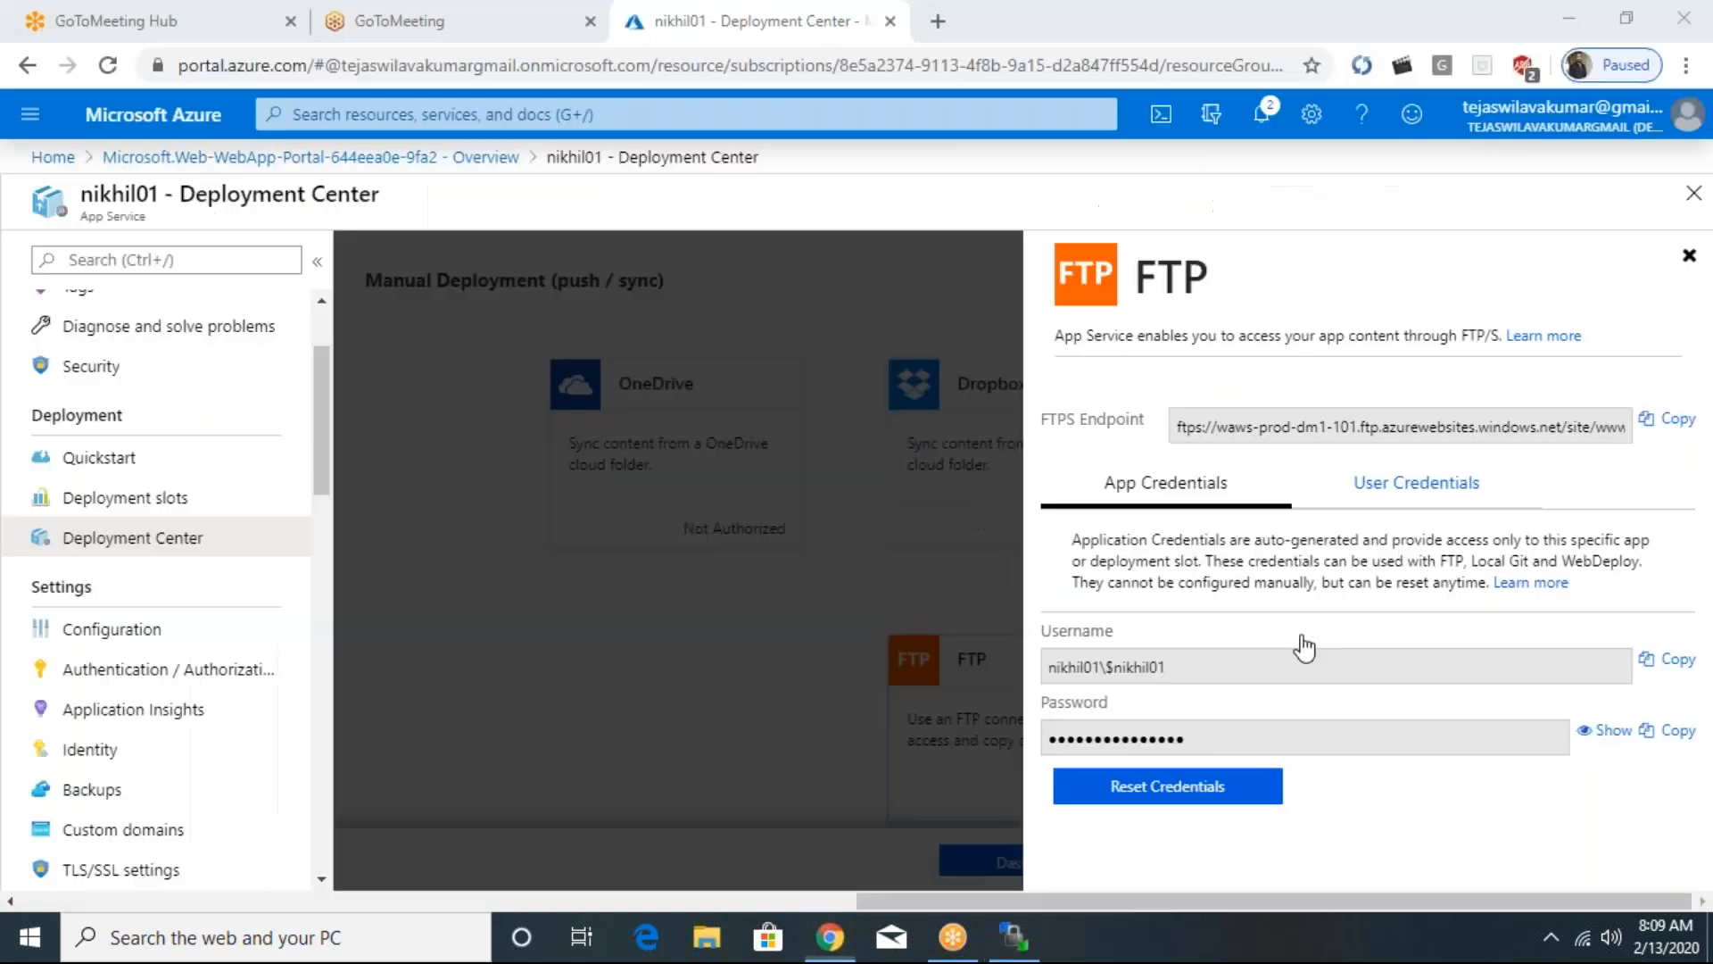
{"action": "left_click", "coordinate": [1669, 730]}
{"action": "key", "text": "alt+Tab"}
{"action": "key", "text": "ctrl+v"}
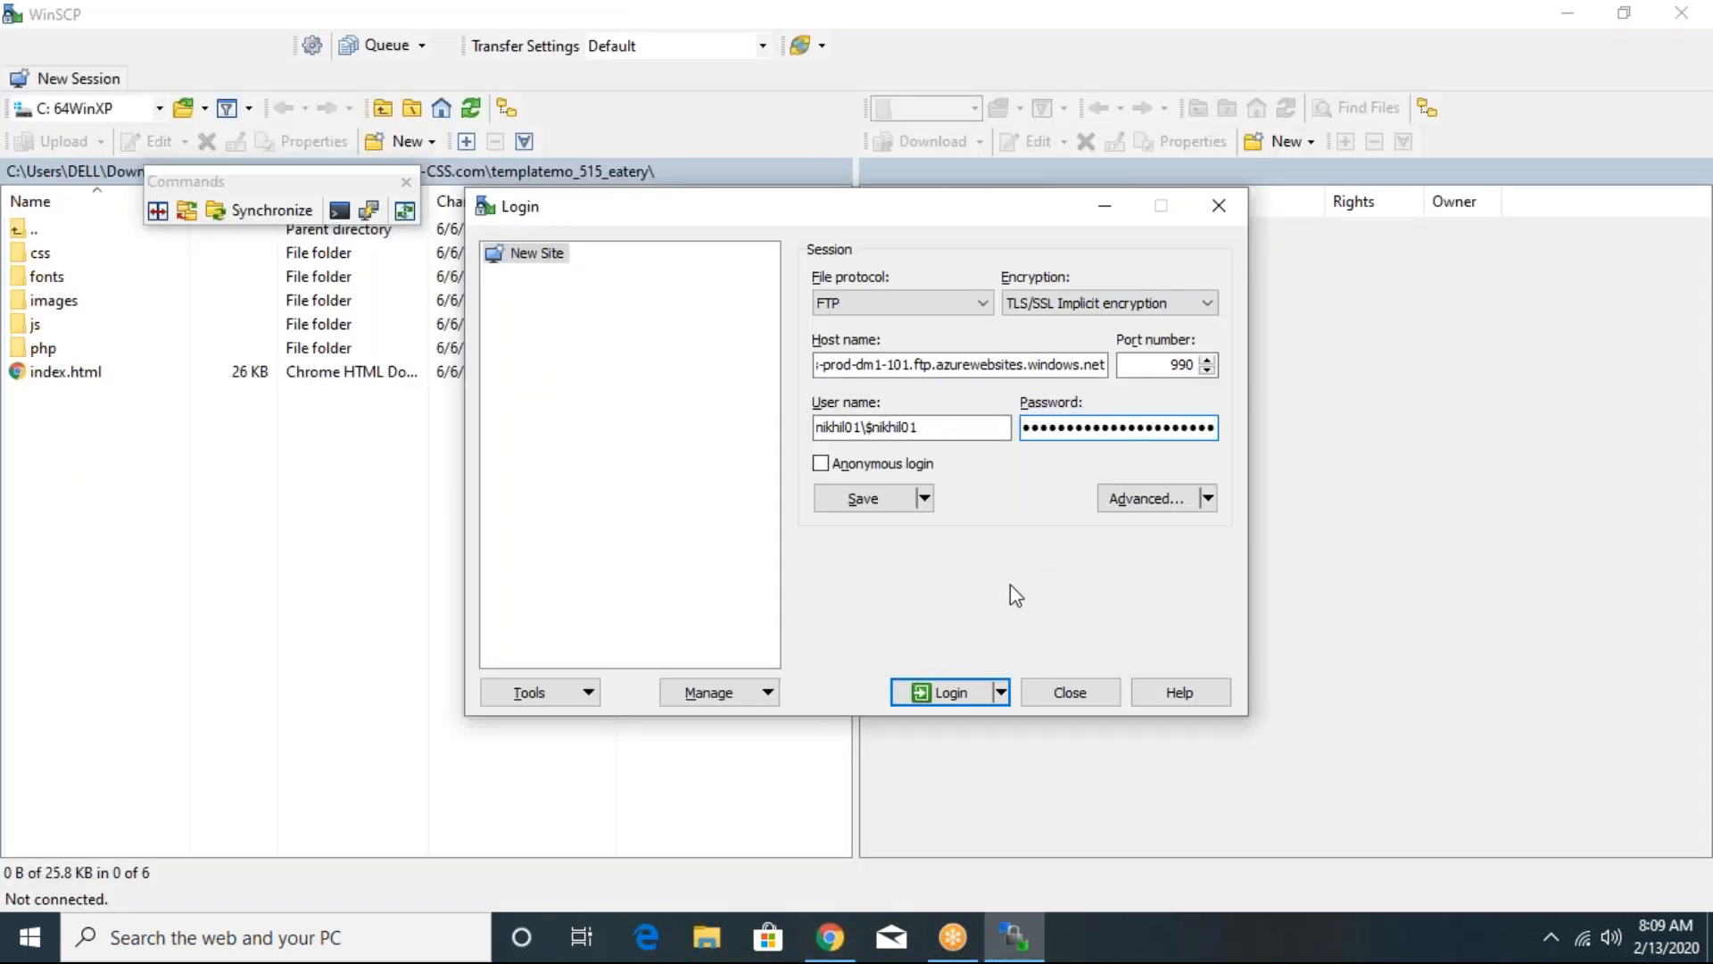
{"action": "left_click", "coordinate": [953, 689]}
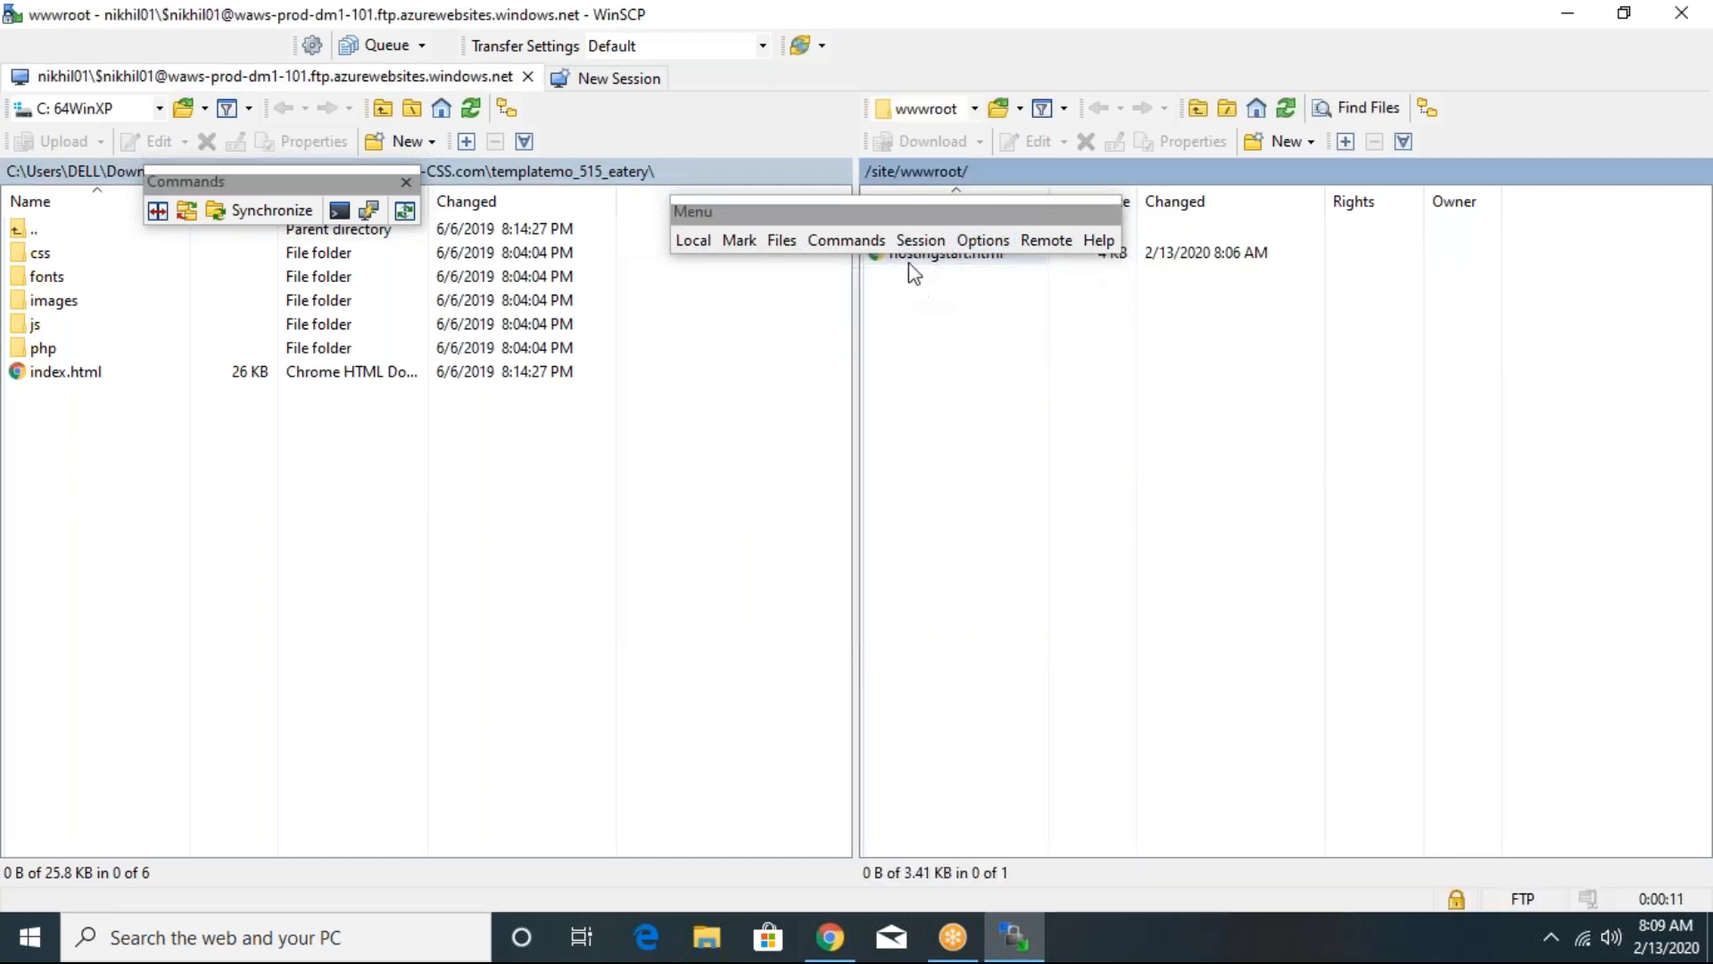
- Delete hostingstart.html from the remote wwwroot folder and upload the local css, fonts, images, js and php folders plus index.html there
{"action": "left_click", "coordinate": [910, 259]}
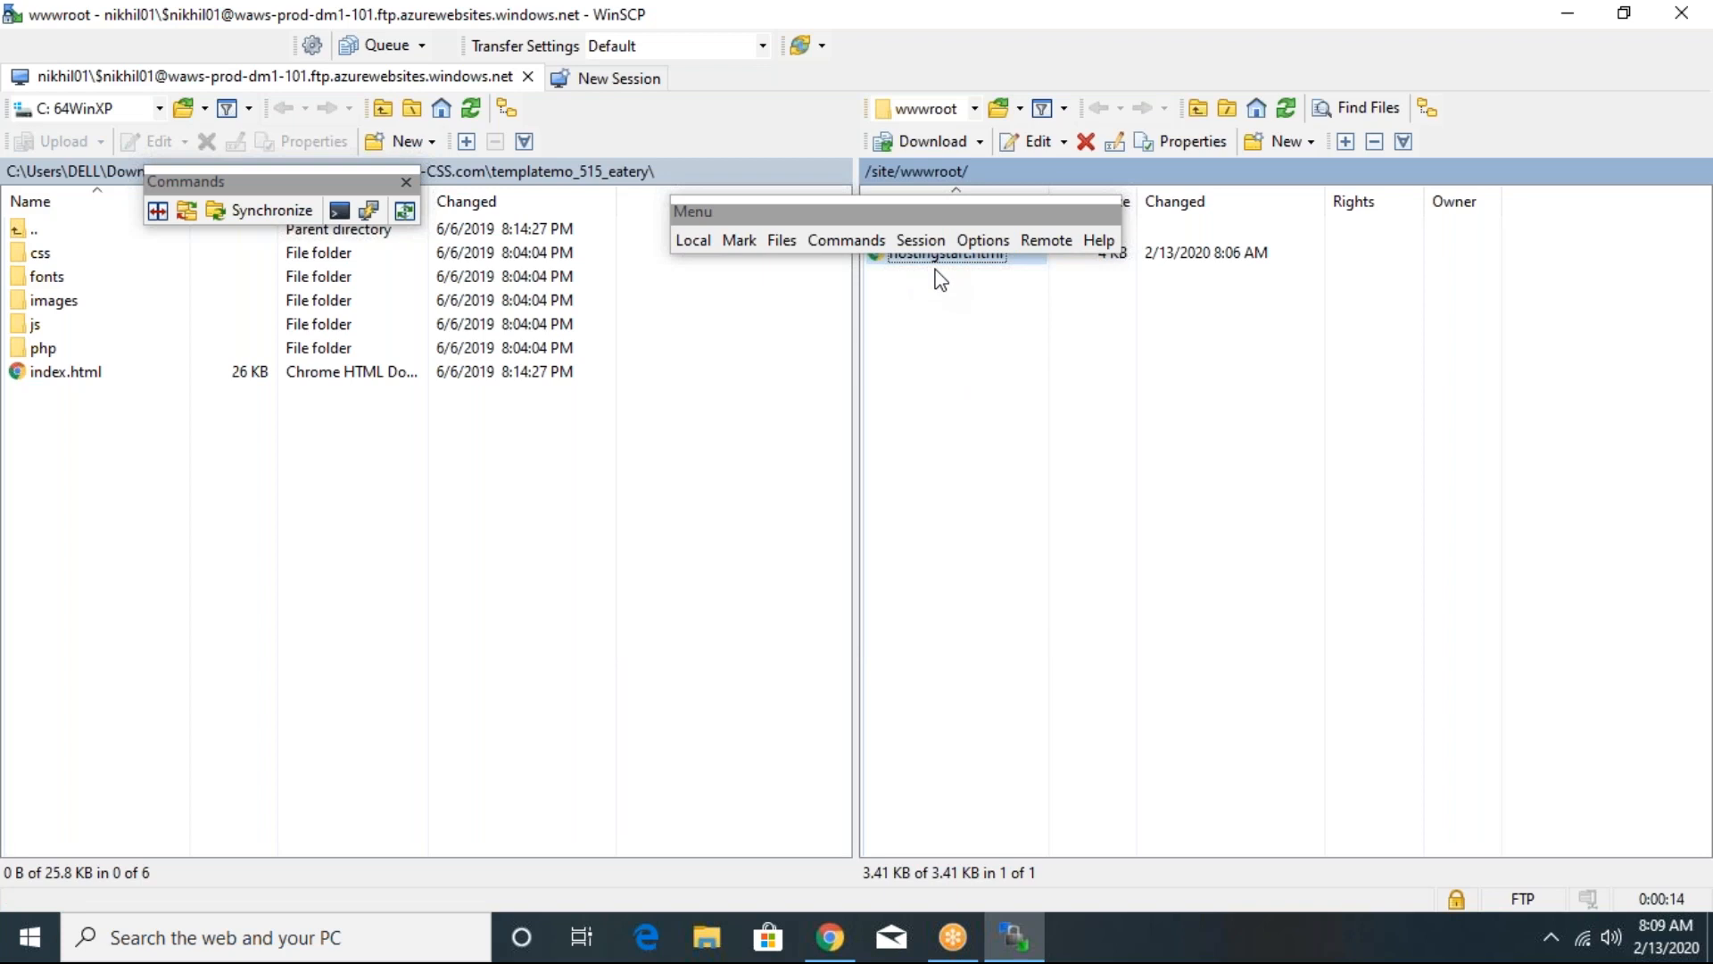
{"action": "key", "text": "Delete"}
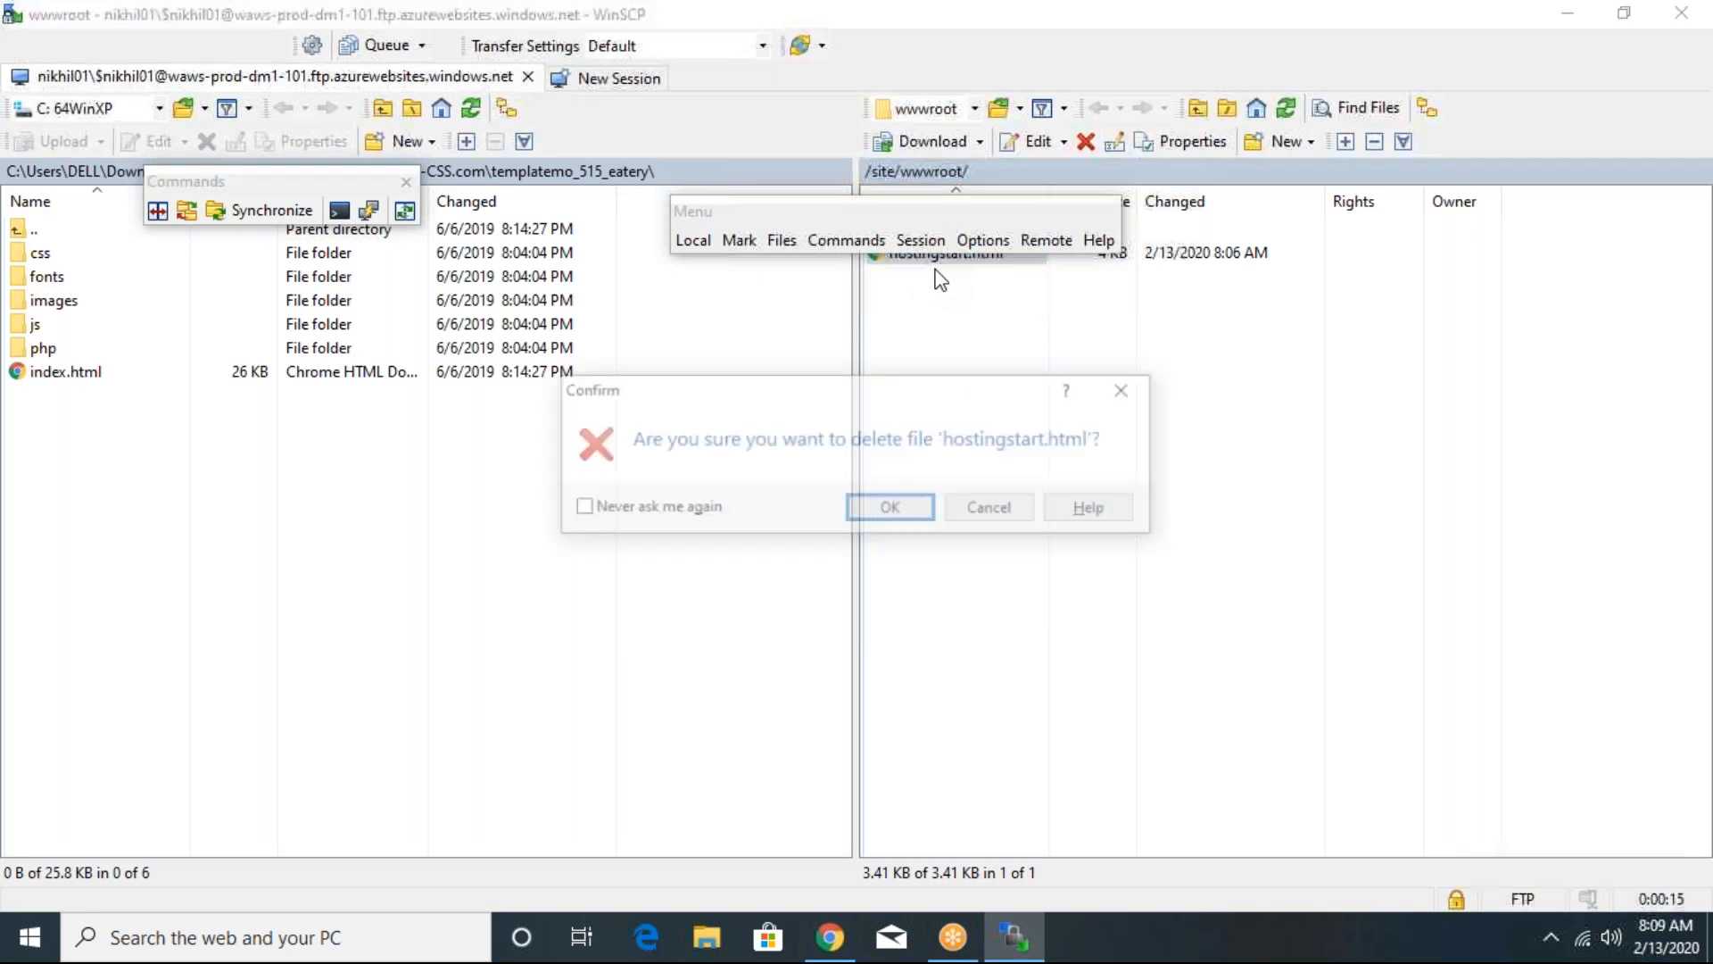
{"action": "left_click", "coordinate": [912, 523]}
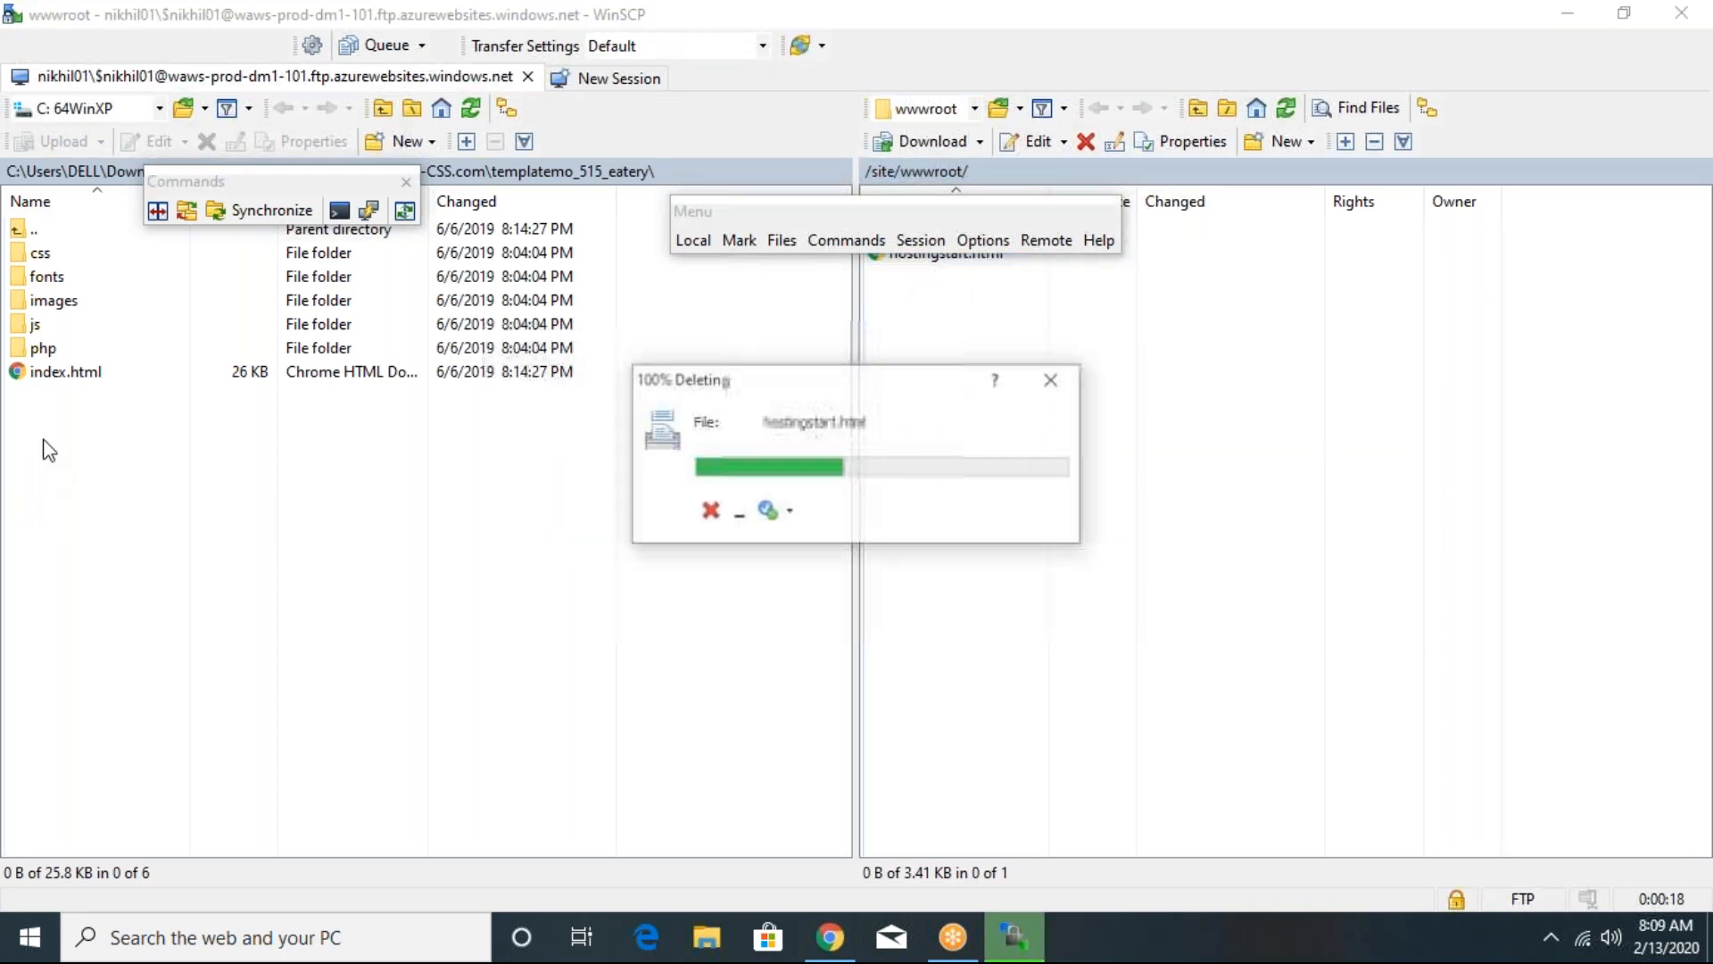
{"action": "left_click_drag", "start_coordinate": [77, 438], "coordinate": [66, 248]}
{"action": "left_click_drag", "start_coordinate": [455, 412], "coordinate": [1058, 409]}
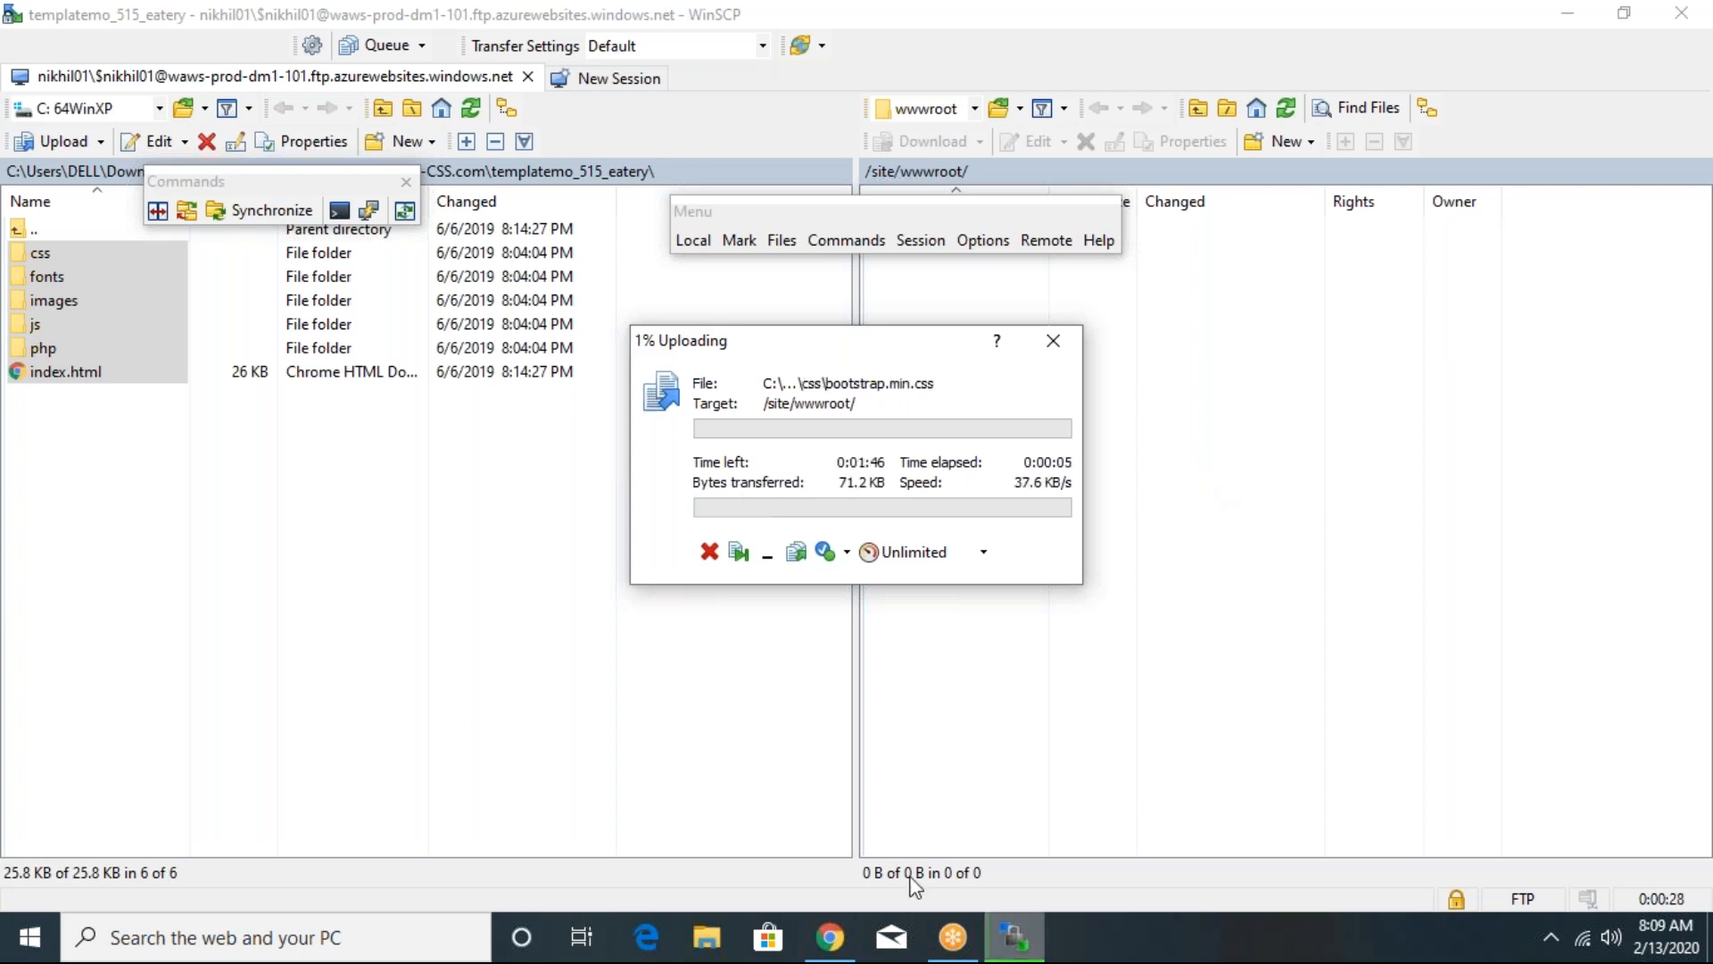
- Open the web app's URL from its Overview page in Chrome and check the upload's progress in WinSCP
{"action": "left_click", "coordinate": [855, 939]}
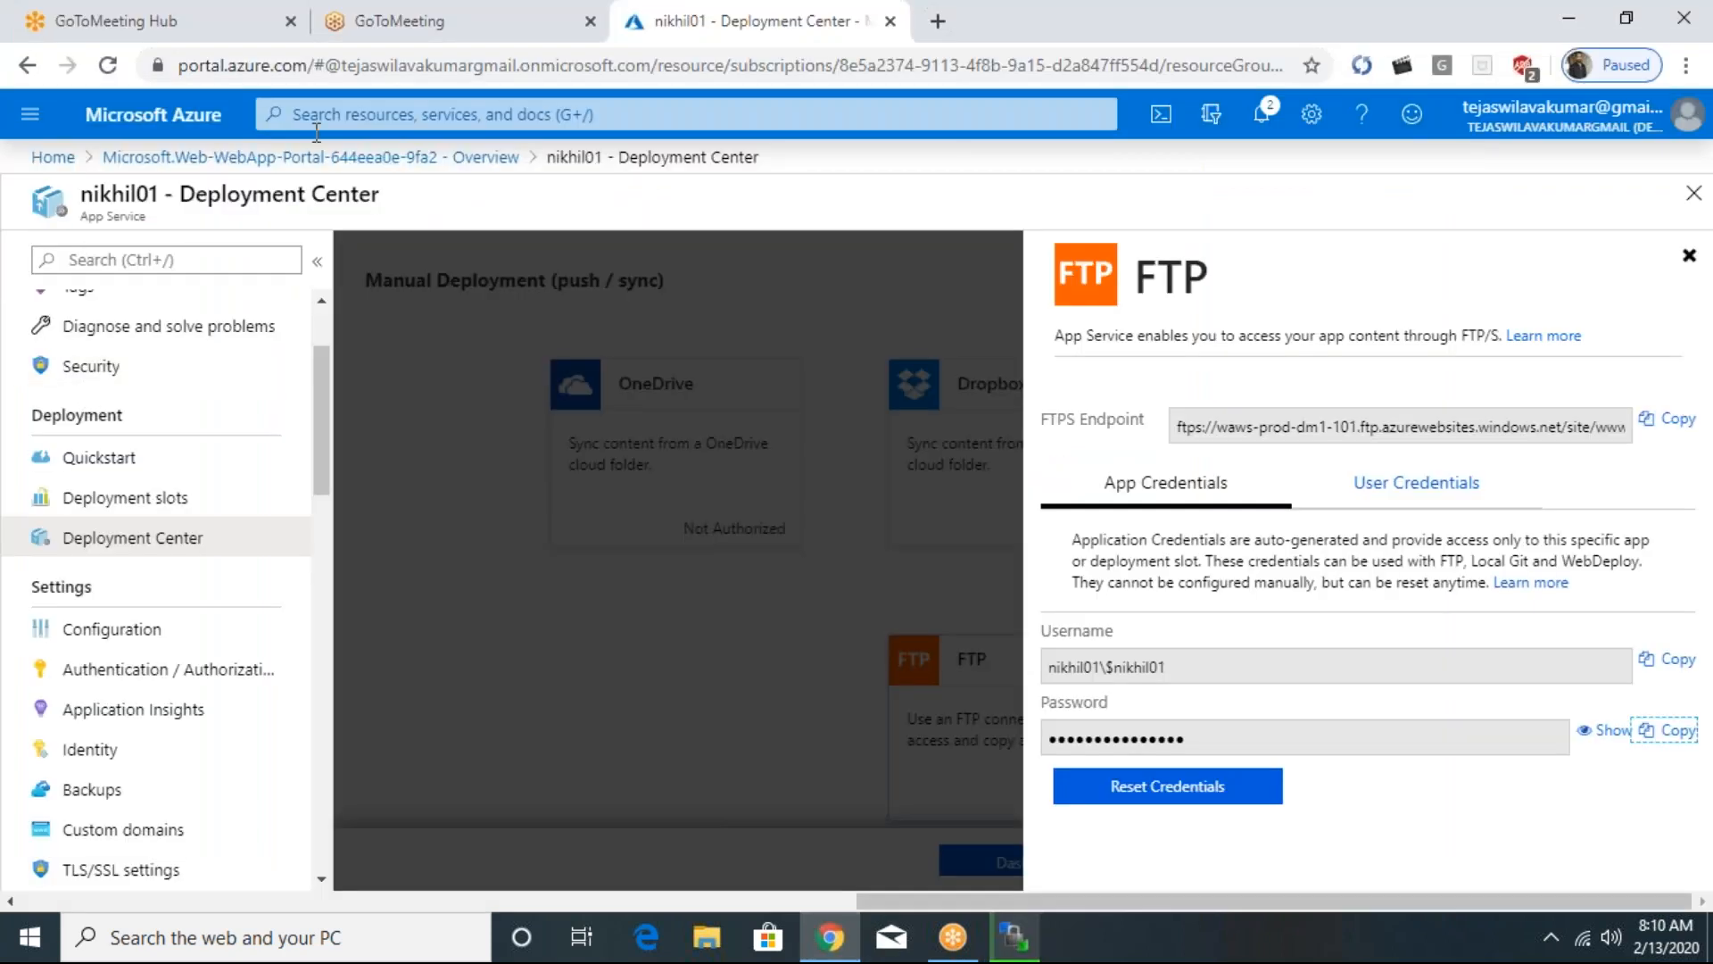
{"action": "scroll", "coordinate": [325, 345], "scroll_direction": "up", "scroll_amount": 3}
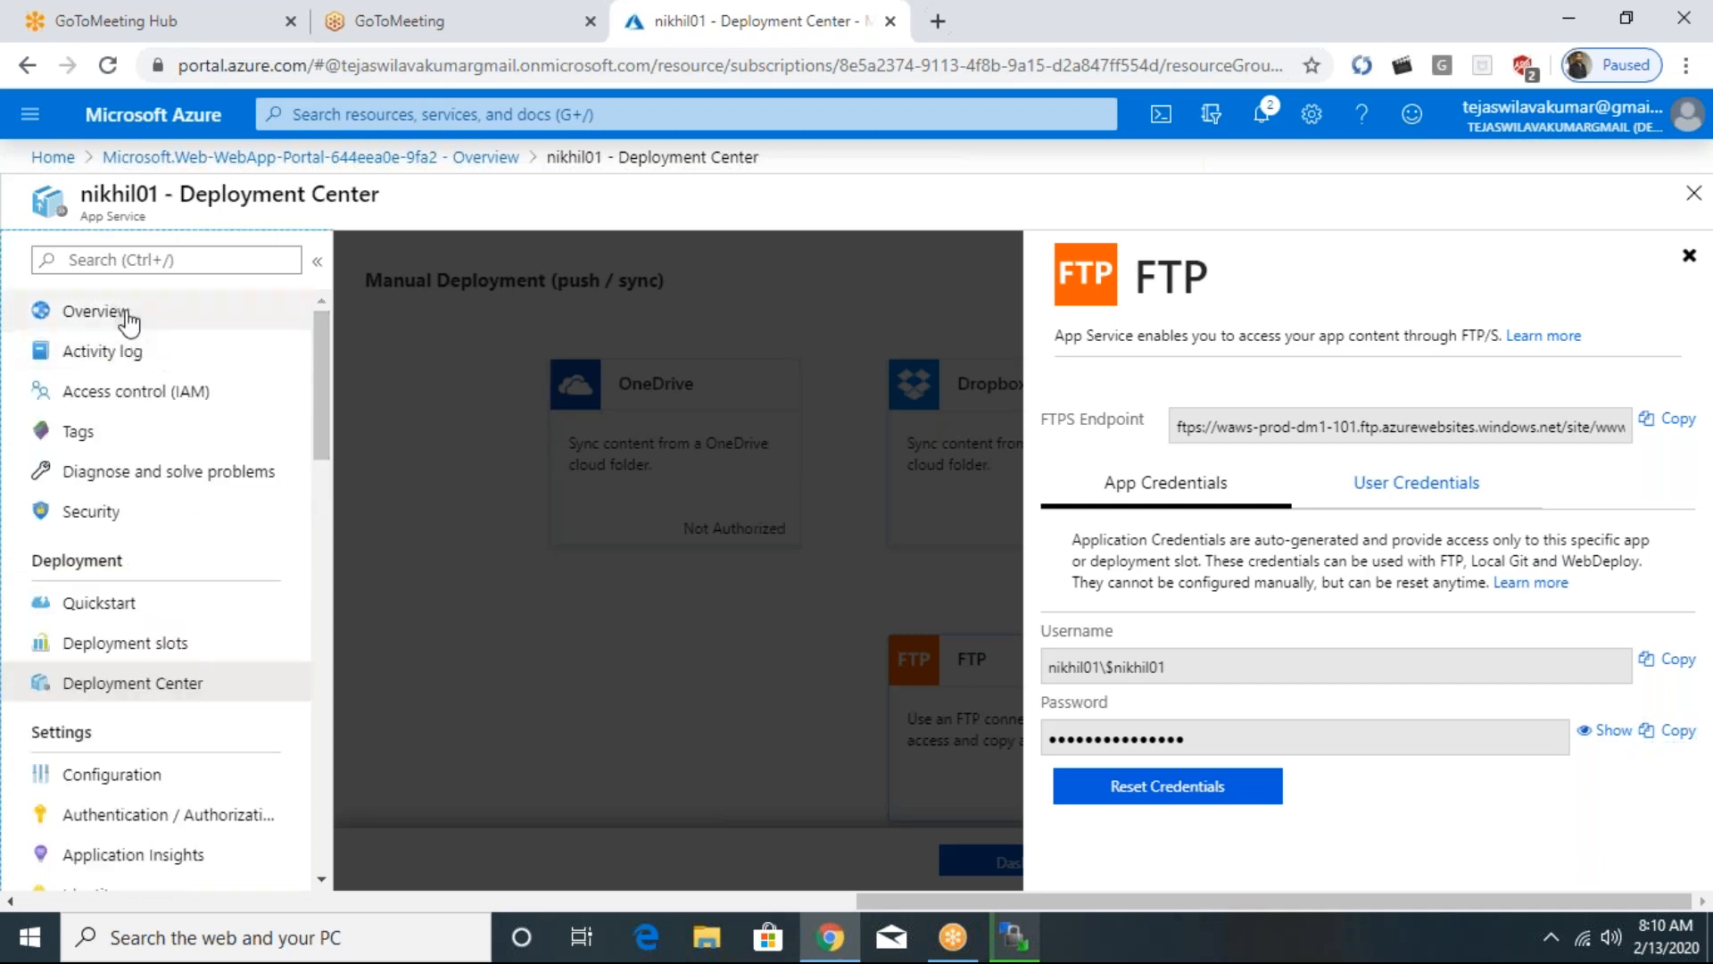
{"action": "left_click", "coordinate": [158, 316]}
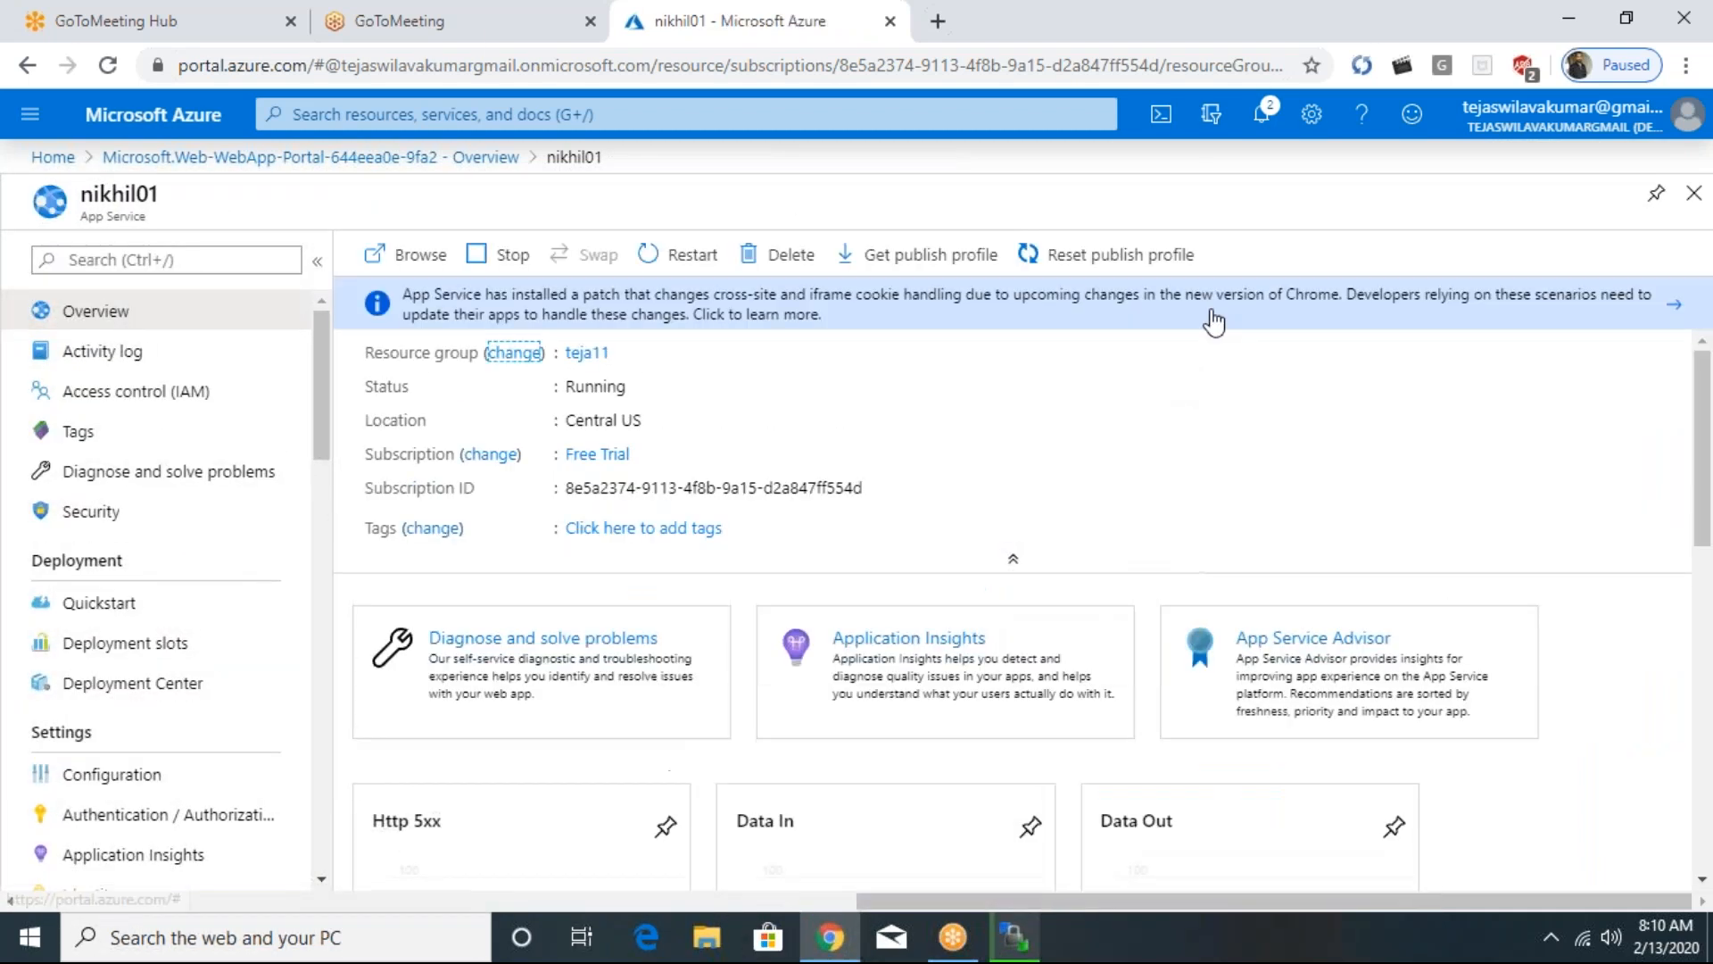
{"action": "left_click", "coordinate": [1313, 357]}
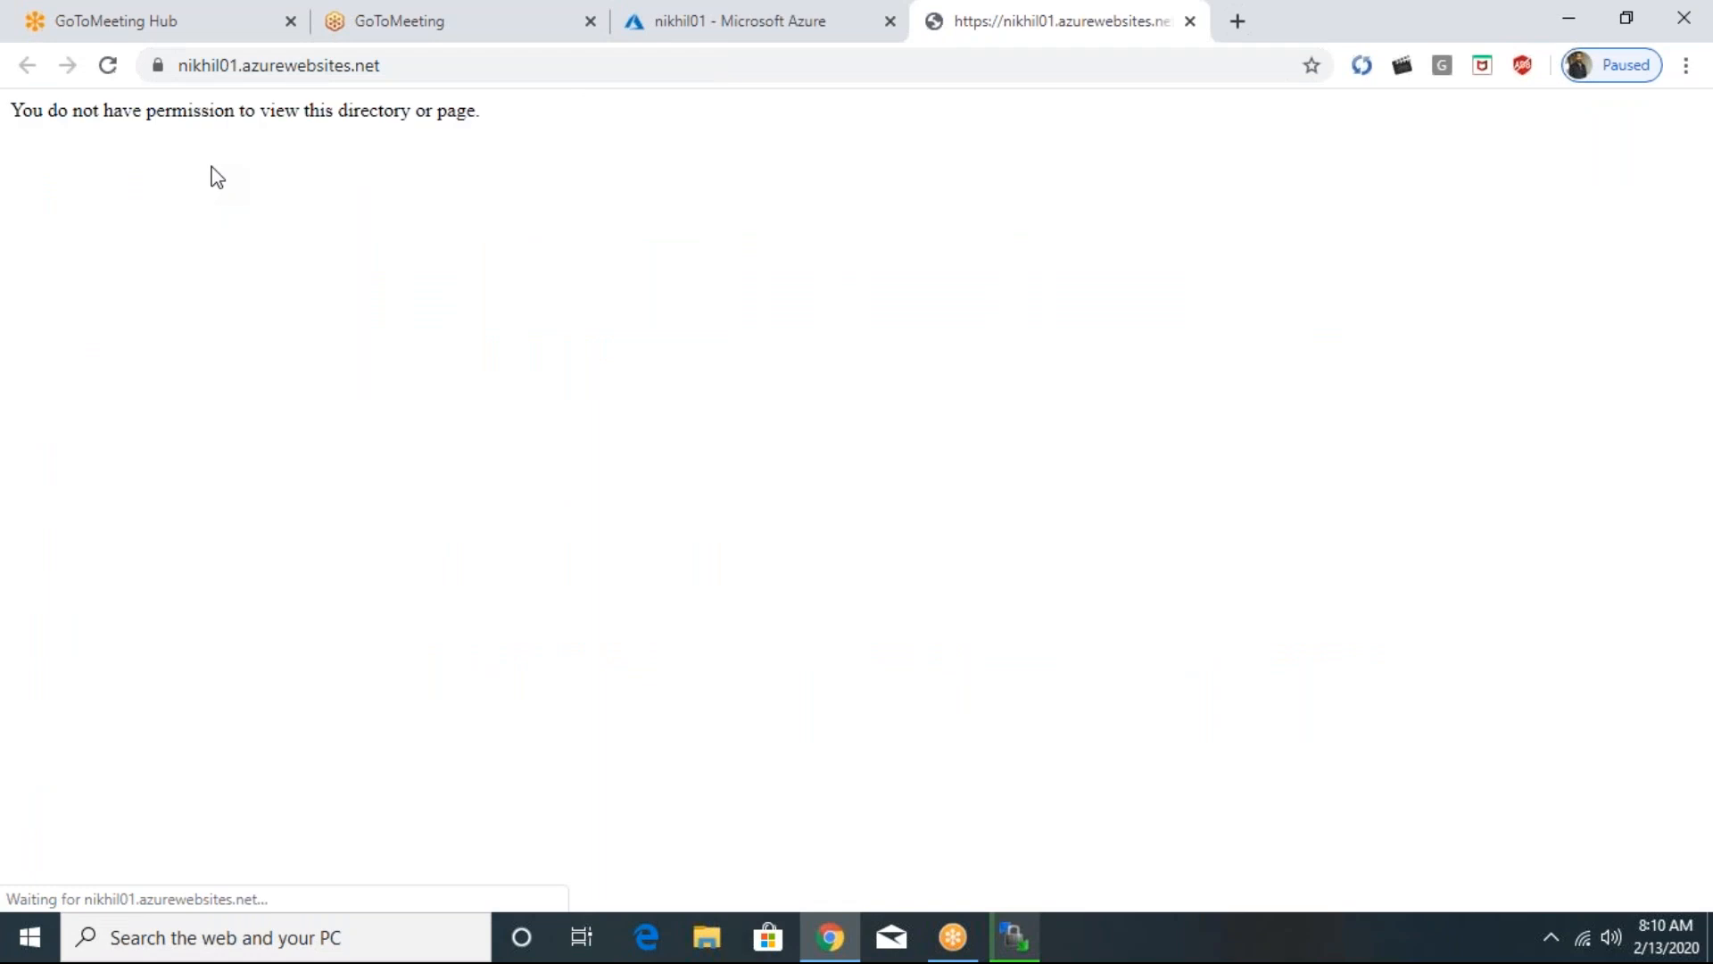
{"action": "left_click", "coordinate": [108, 65]}
{"action": "left_click", "coordinate": [1014, 939]}
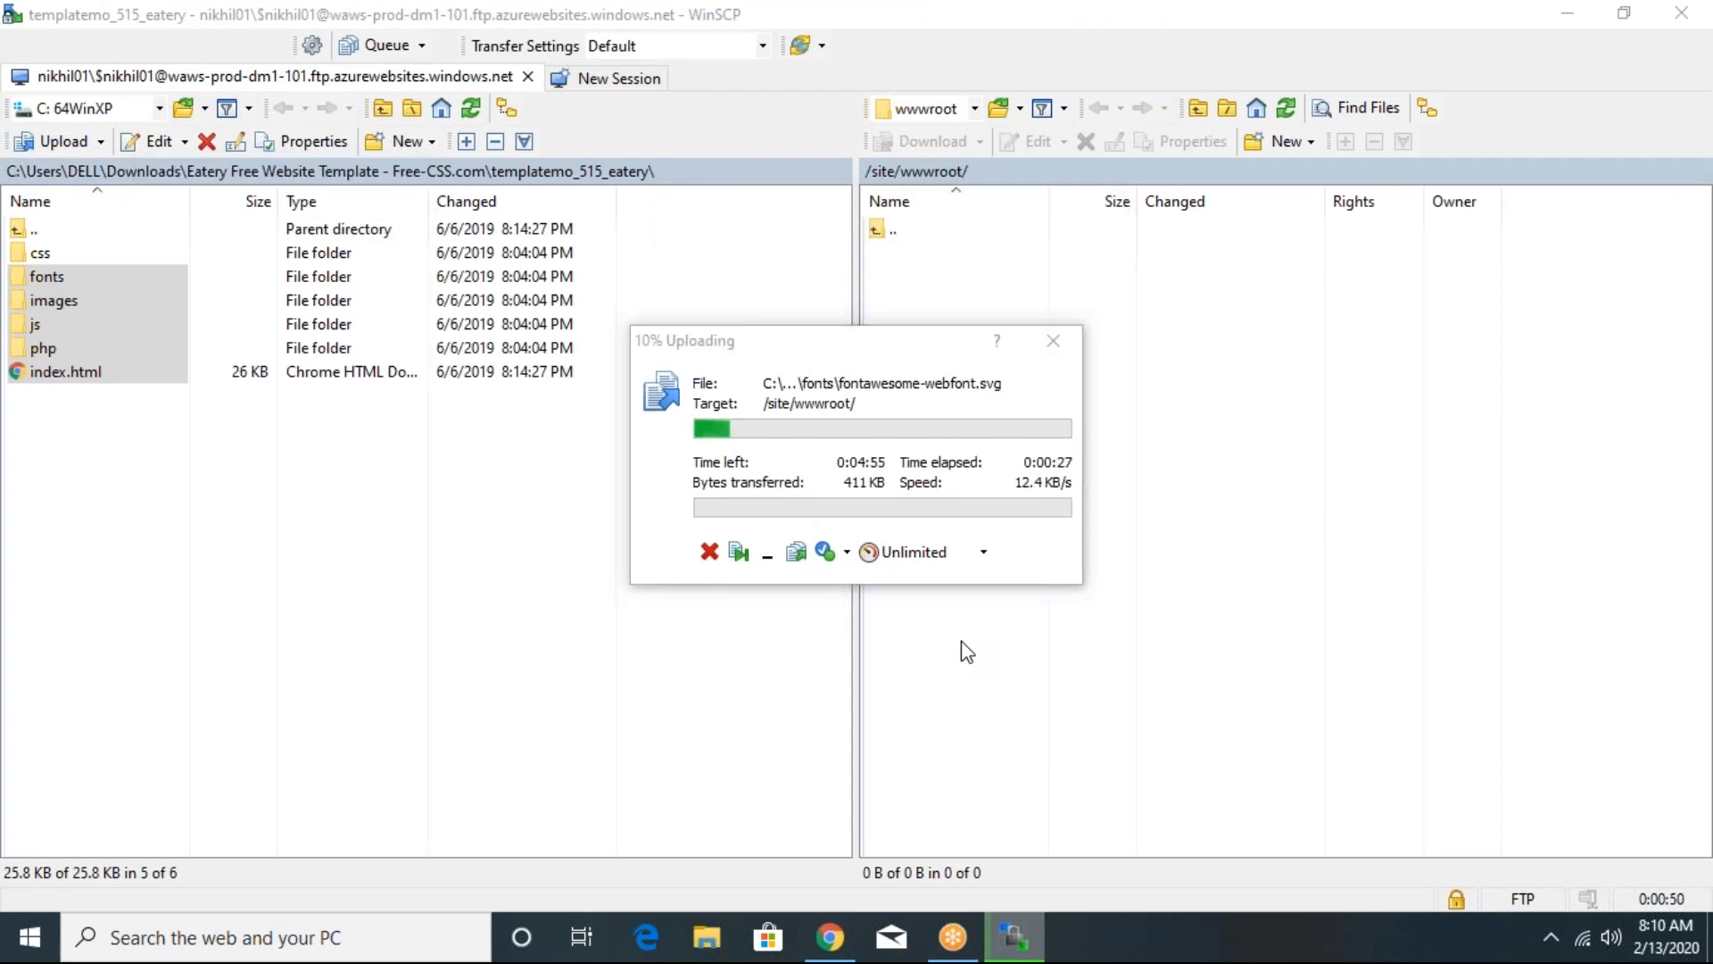
{"action": "key", "text": "alt+Tab"}
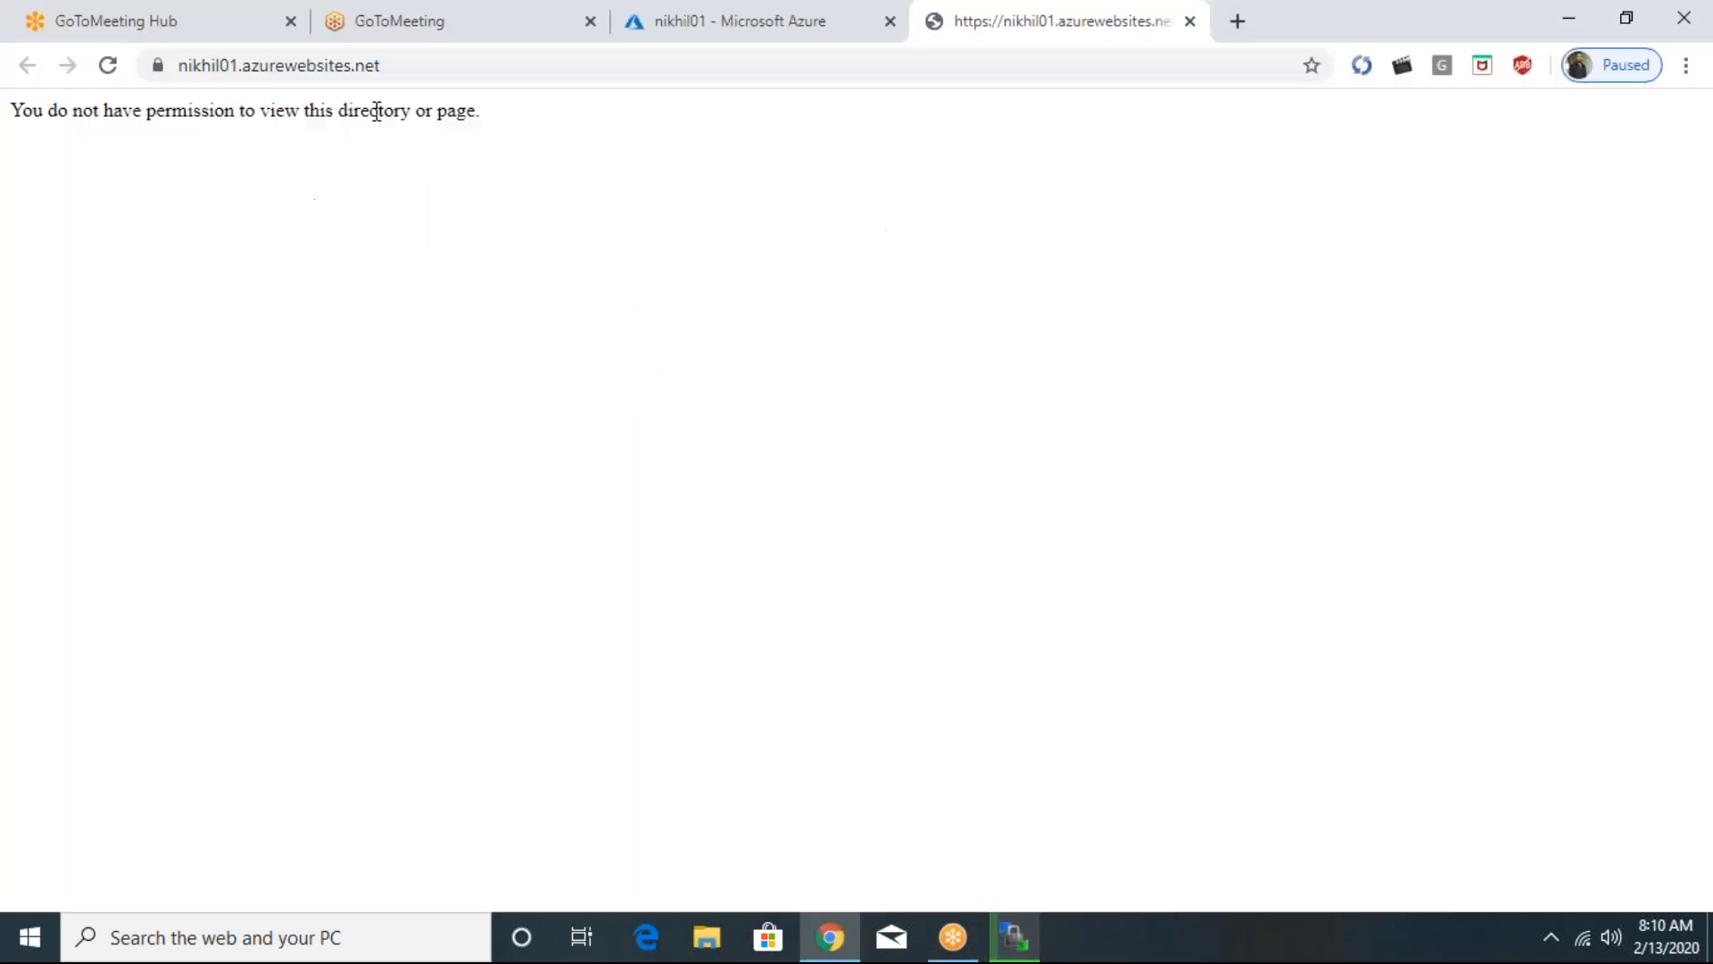
- Add a deployment slot named stage to the web app with the Do not clone settings option
{"action": "left_click", "coordinate": [796, 40]}
{"action": "left_click", "coordinate": [134, 649]}
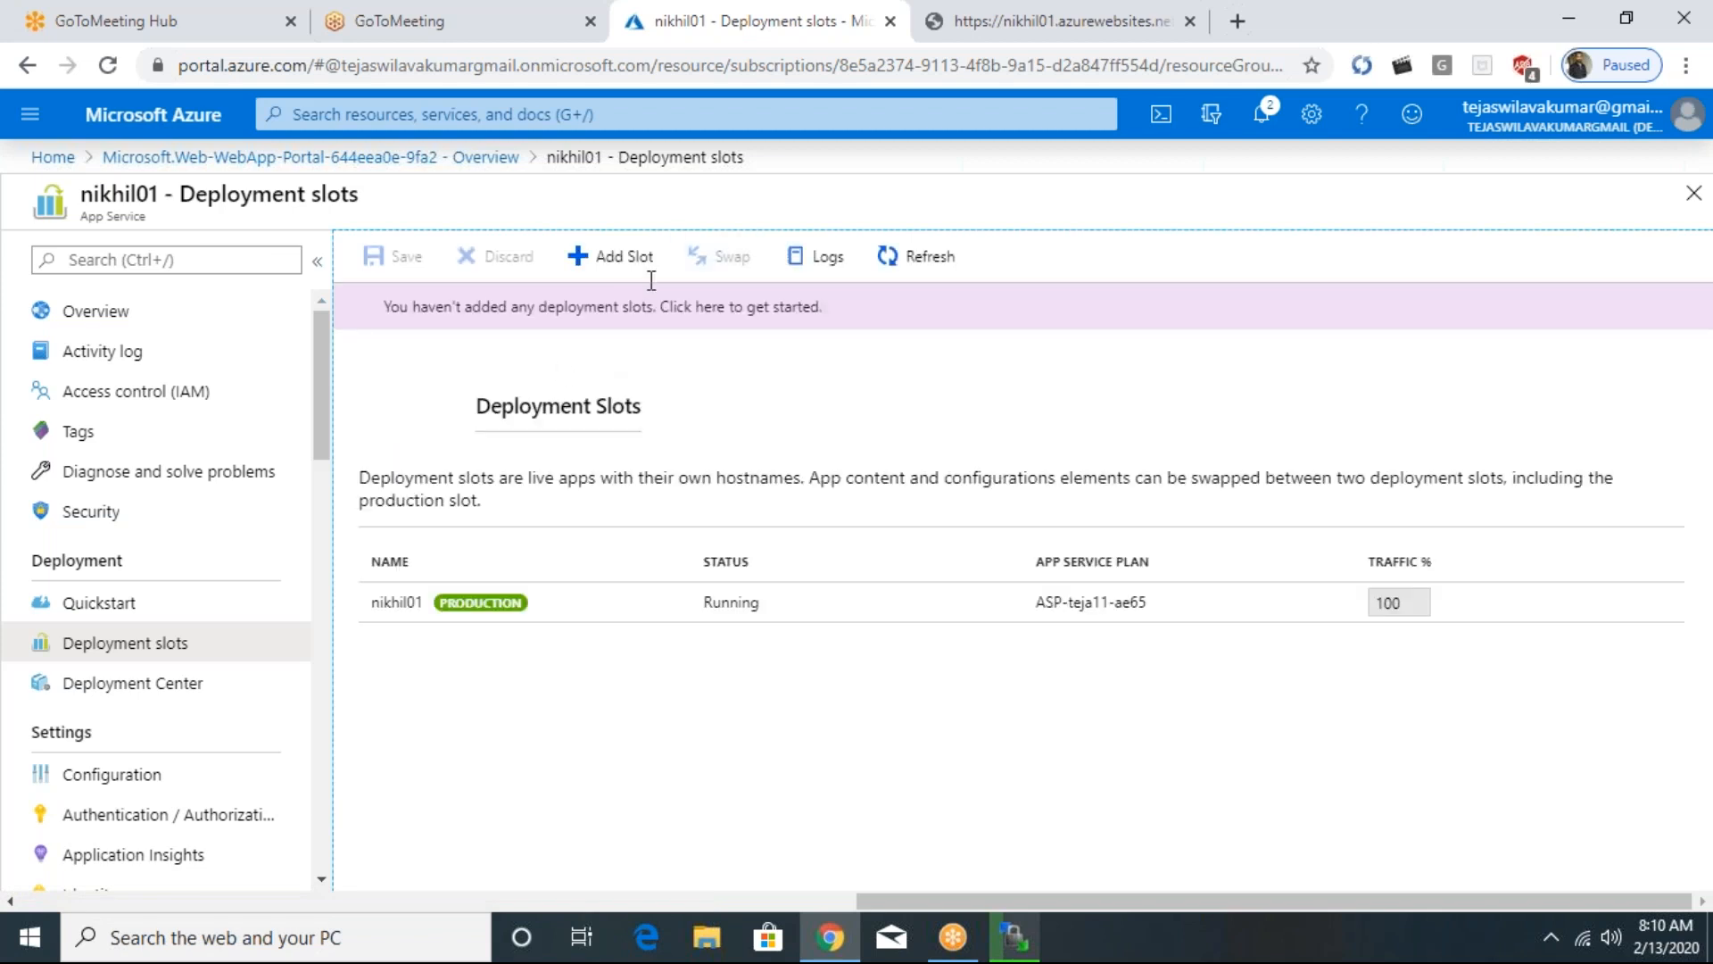
{"action": "left_click", "coordinate": [571, 612]}
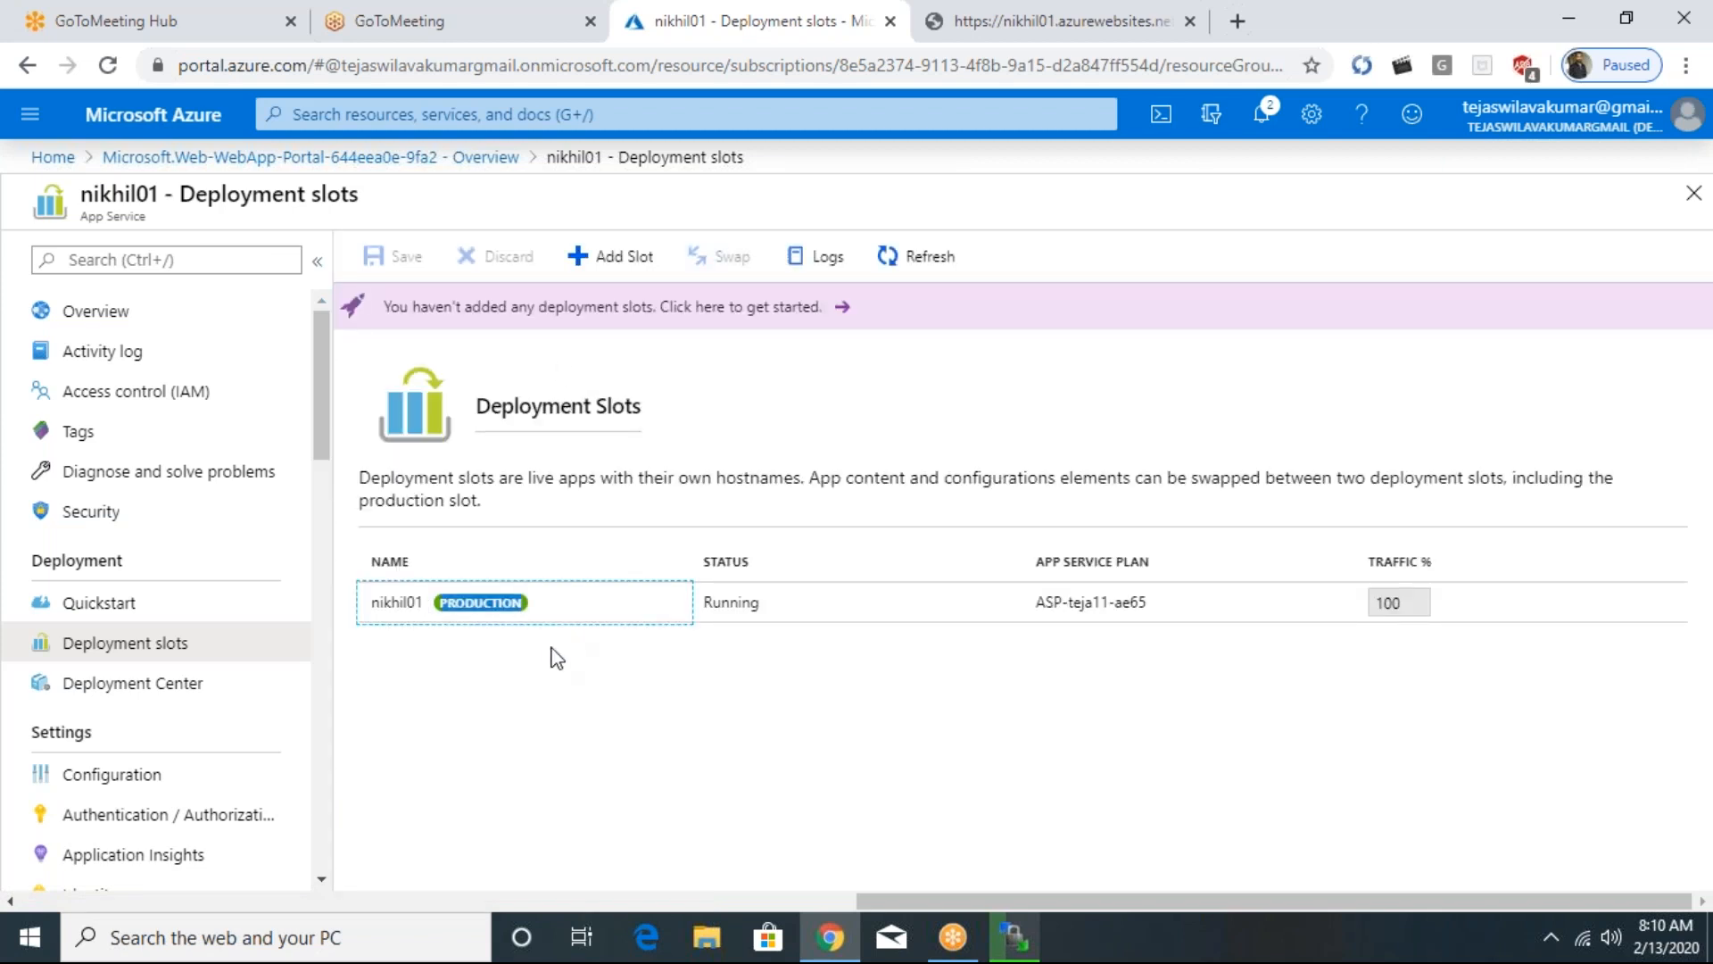
{"action": "left_click", "coordinate": [609, 260]}
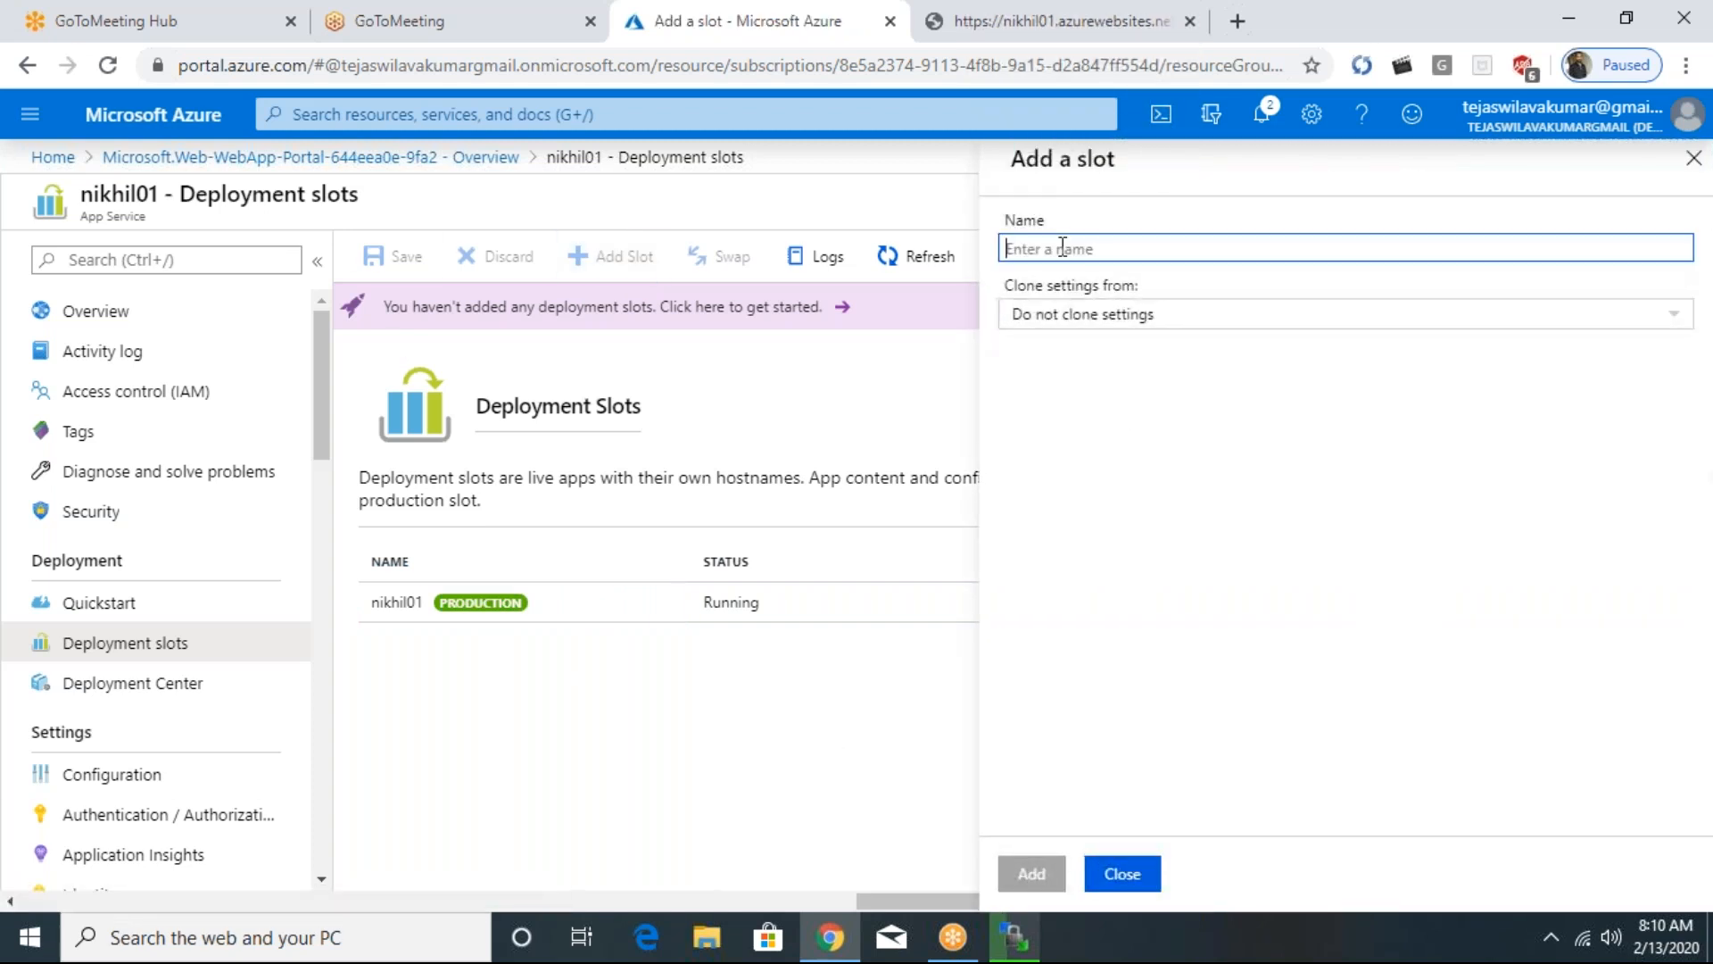
{"action": "type", "text": "stage"}
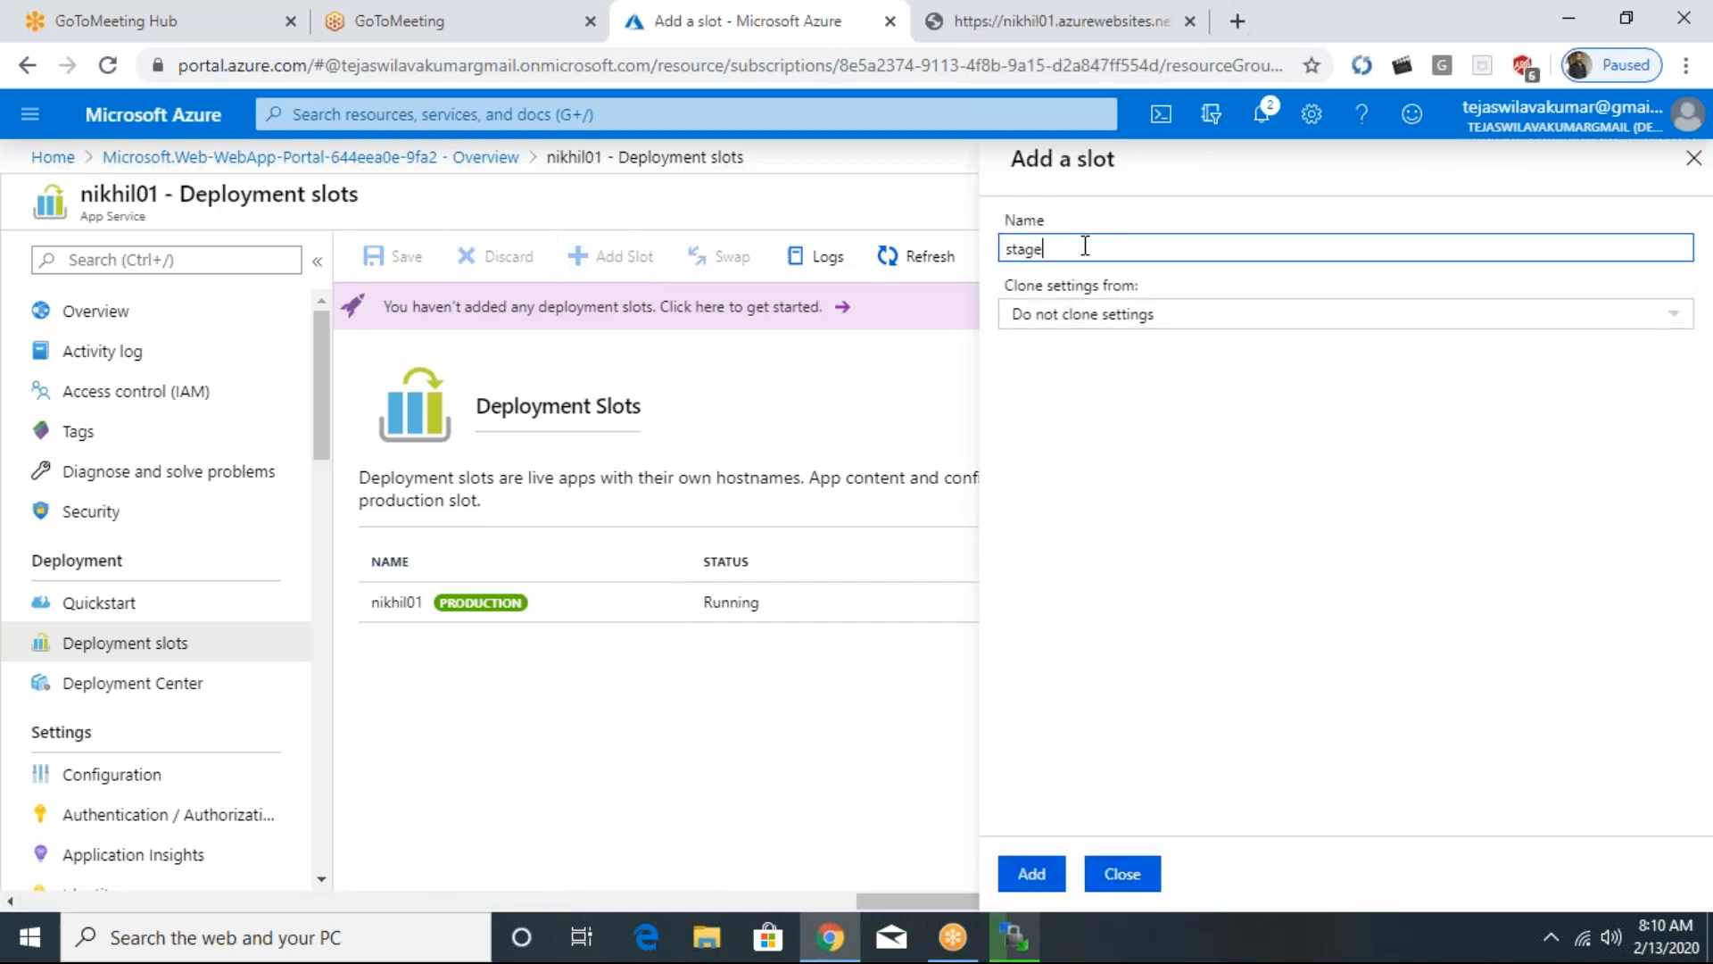
{"action": "left_click", "coordinate": [1065, 327]}
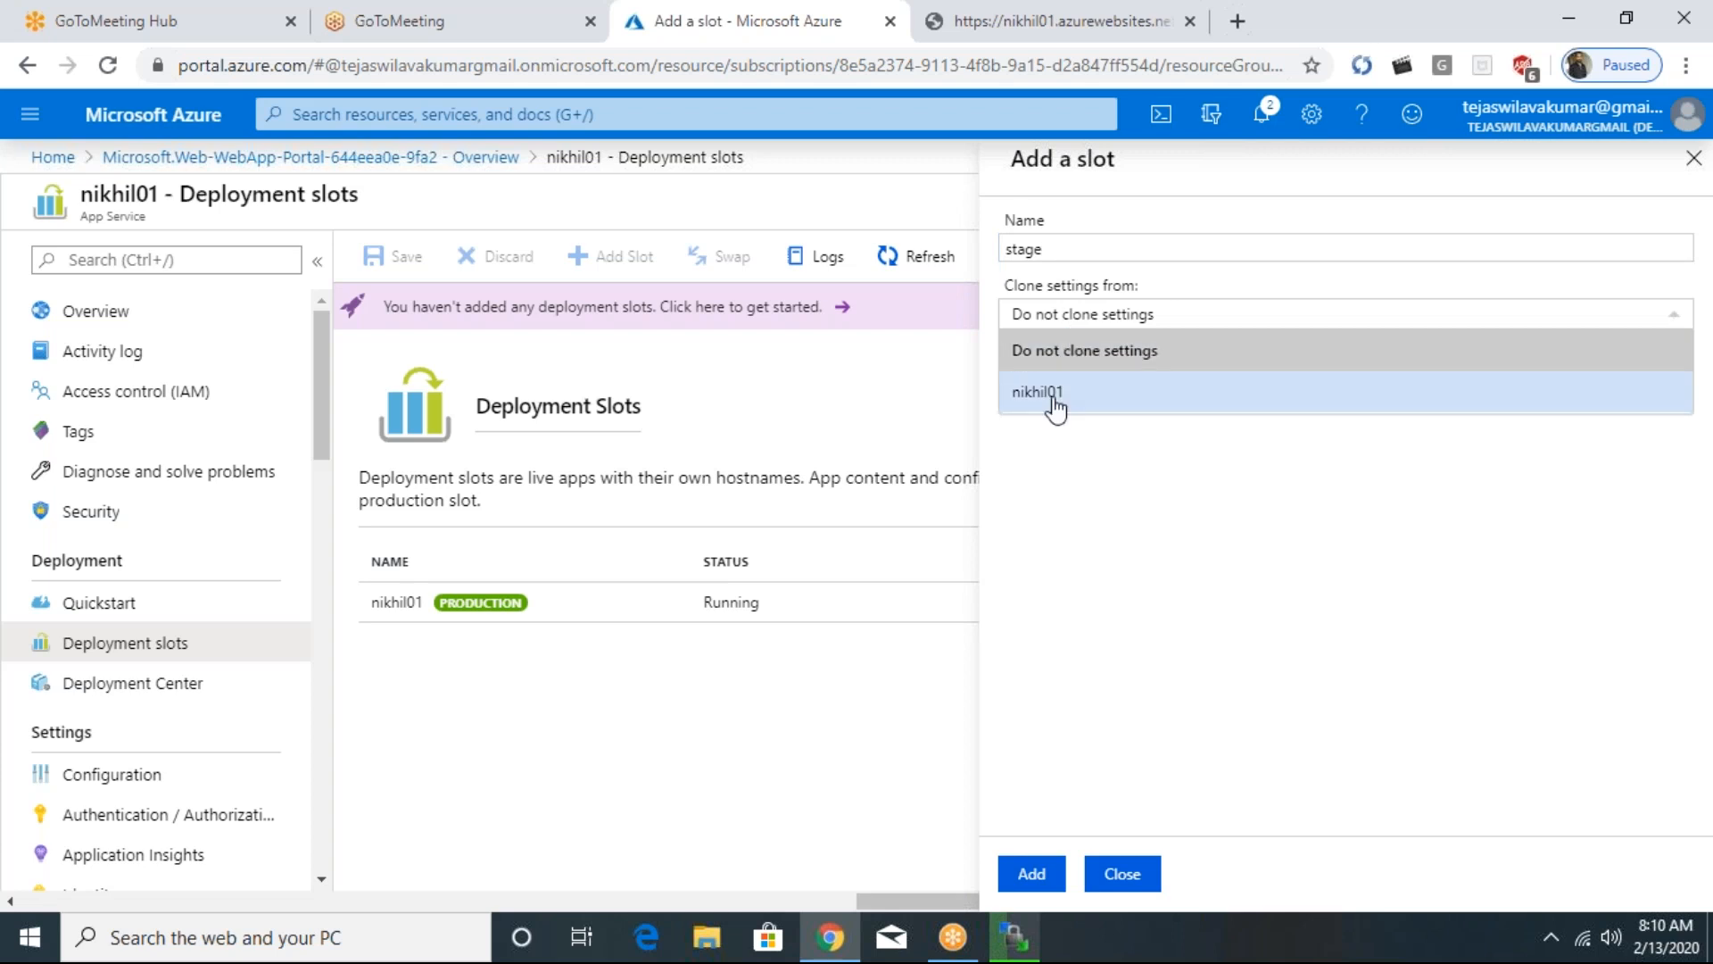
{"action": "left_click", "coordinate": [1074, 356]}
{"action": "left_click", "coordinate": [1033, 870]}
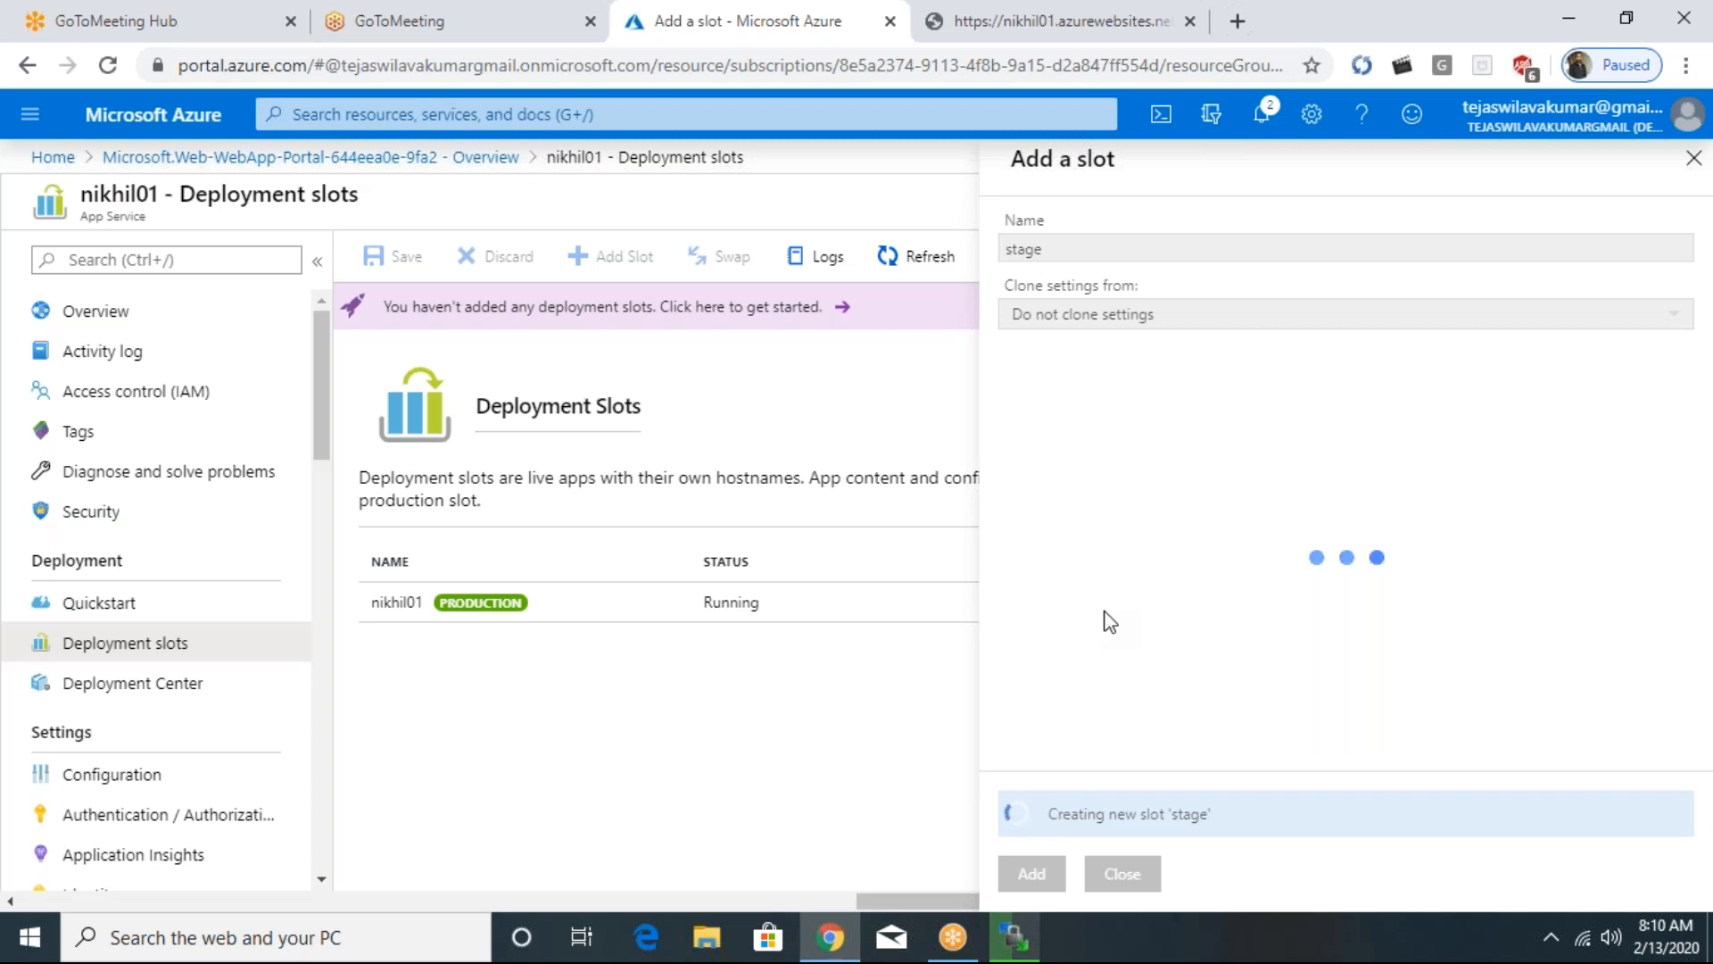
{"action": "key", "text": "alt+Tab"}
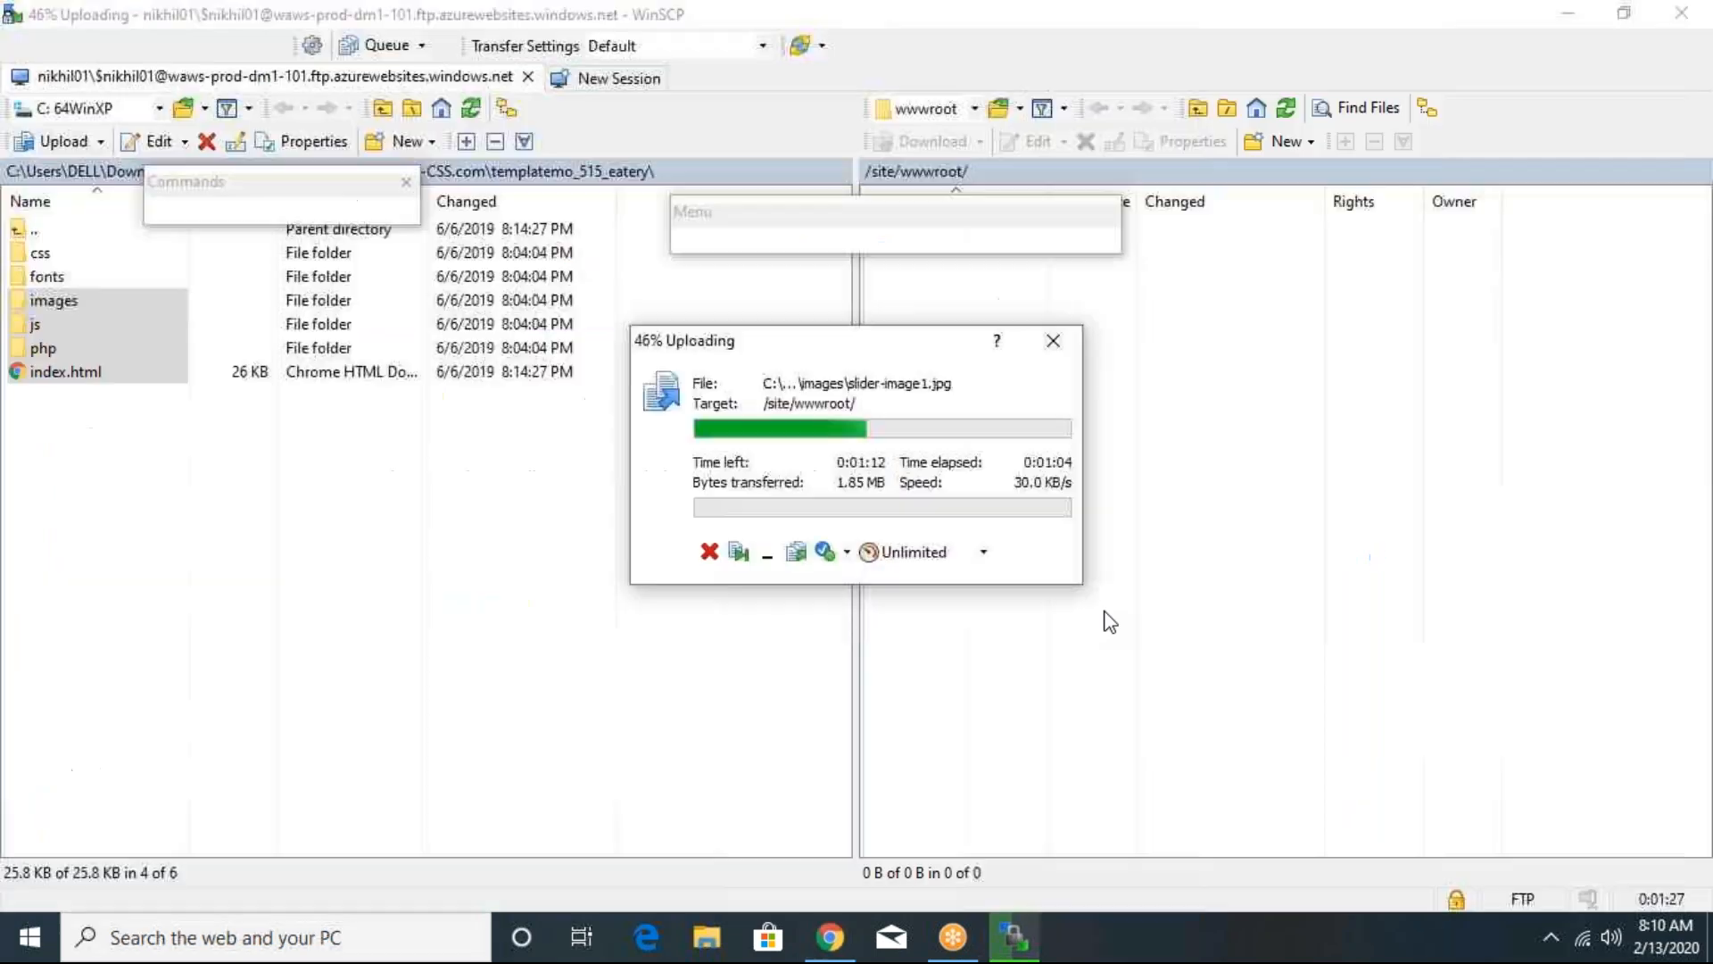
{"action": "key", "text": "alt+Tab"}
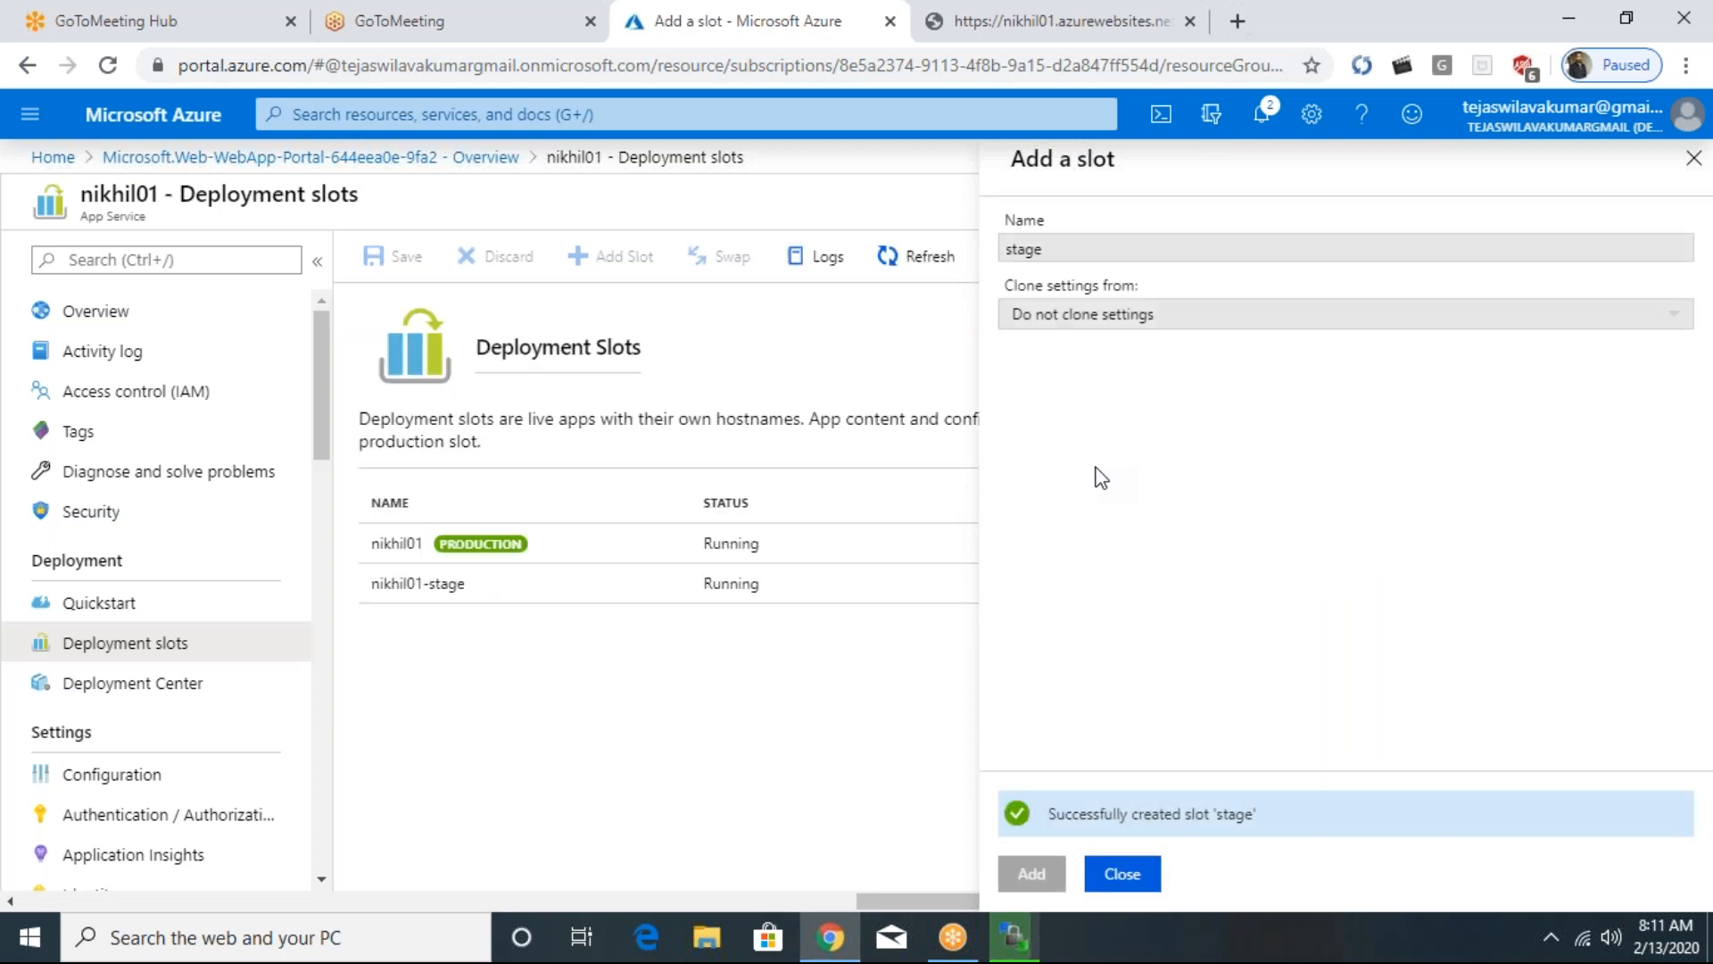
{"action": "left_click", "coordinate": [1098, 861]}
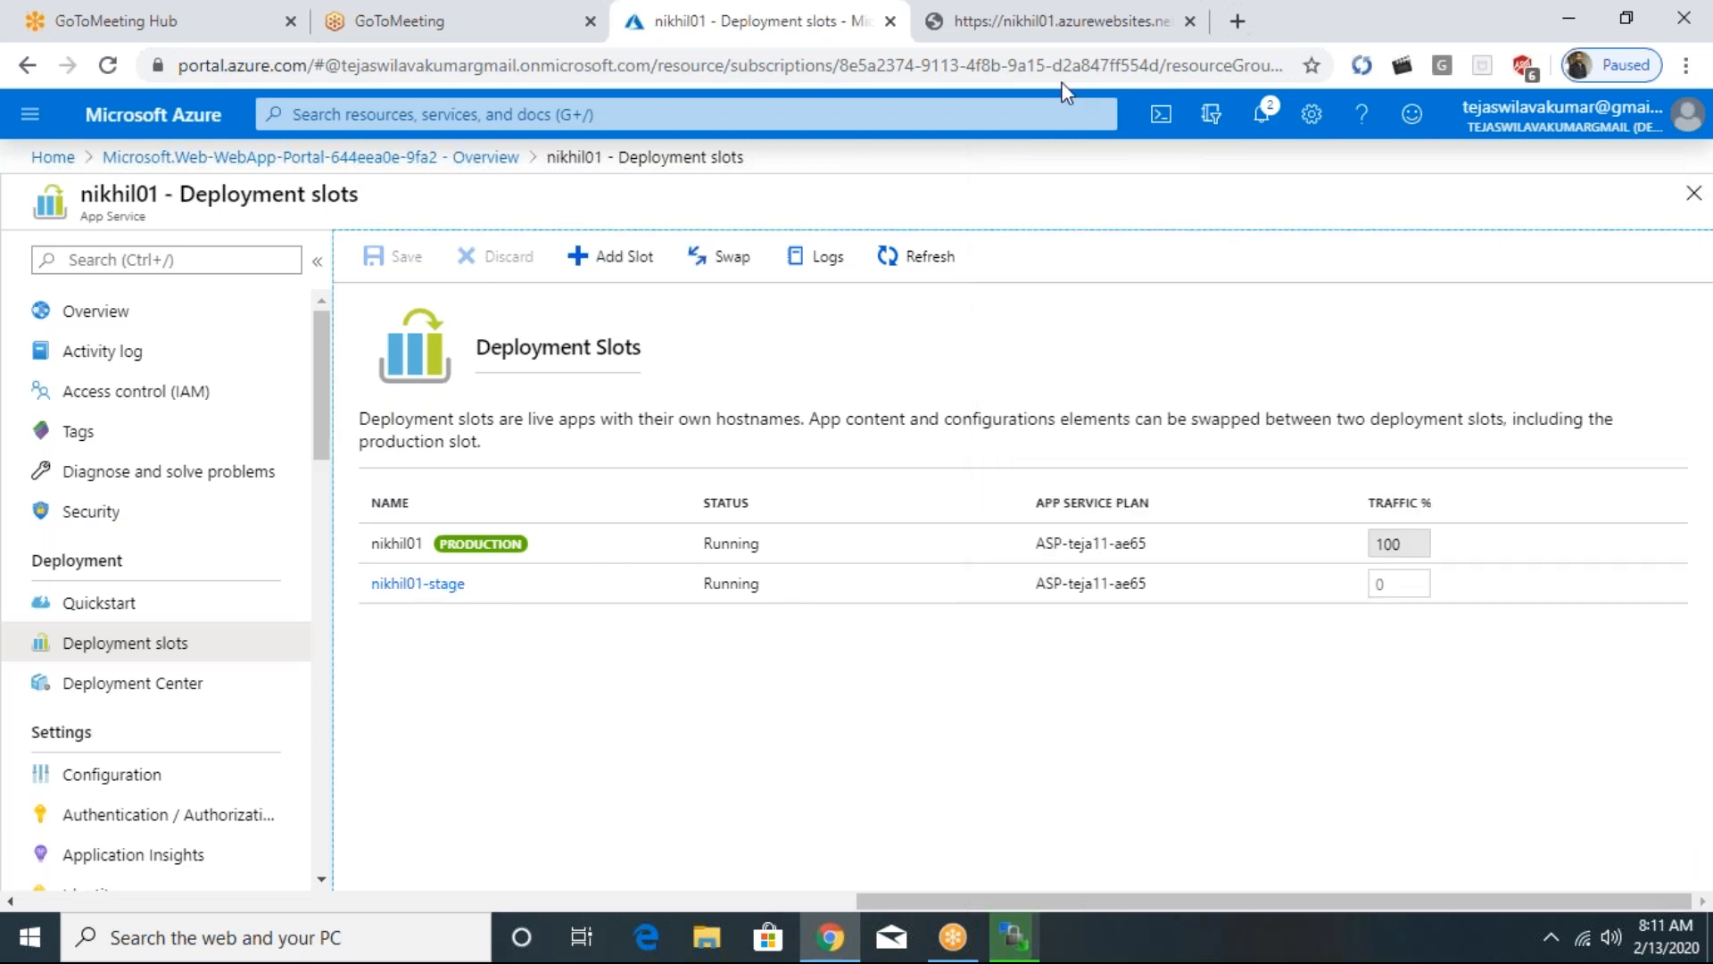
- Check the upload in WinSCP and reload nikhil01.azurewebsites.net in Chrome to view the deployed site
{"action": "left_click", "coordinate": [1049, 21]}
{"action": "left_click", "coordinate": [108, 67]}
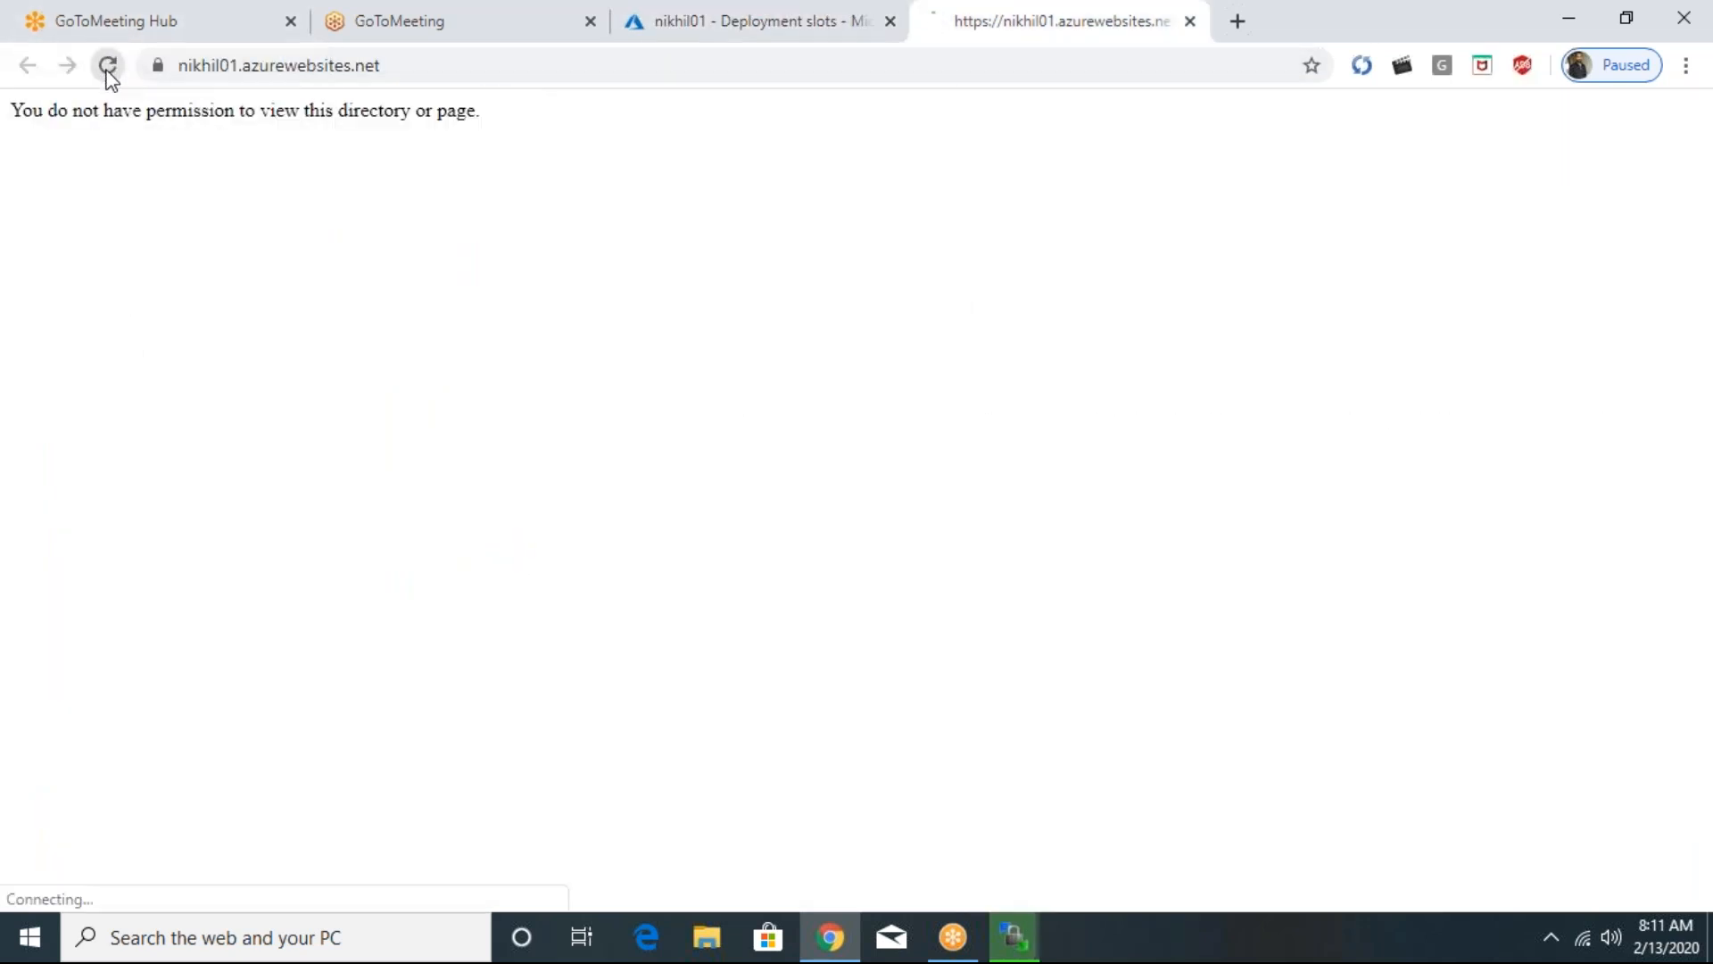
{"action": "left_click", "coordinate": [1014, 941]}
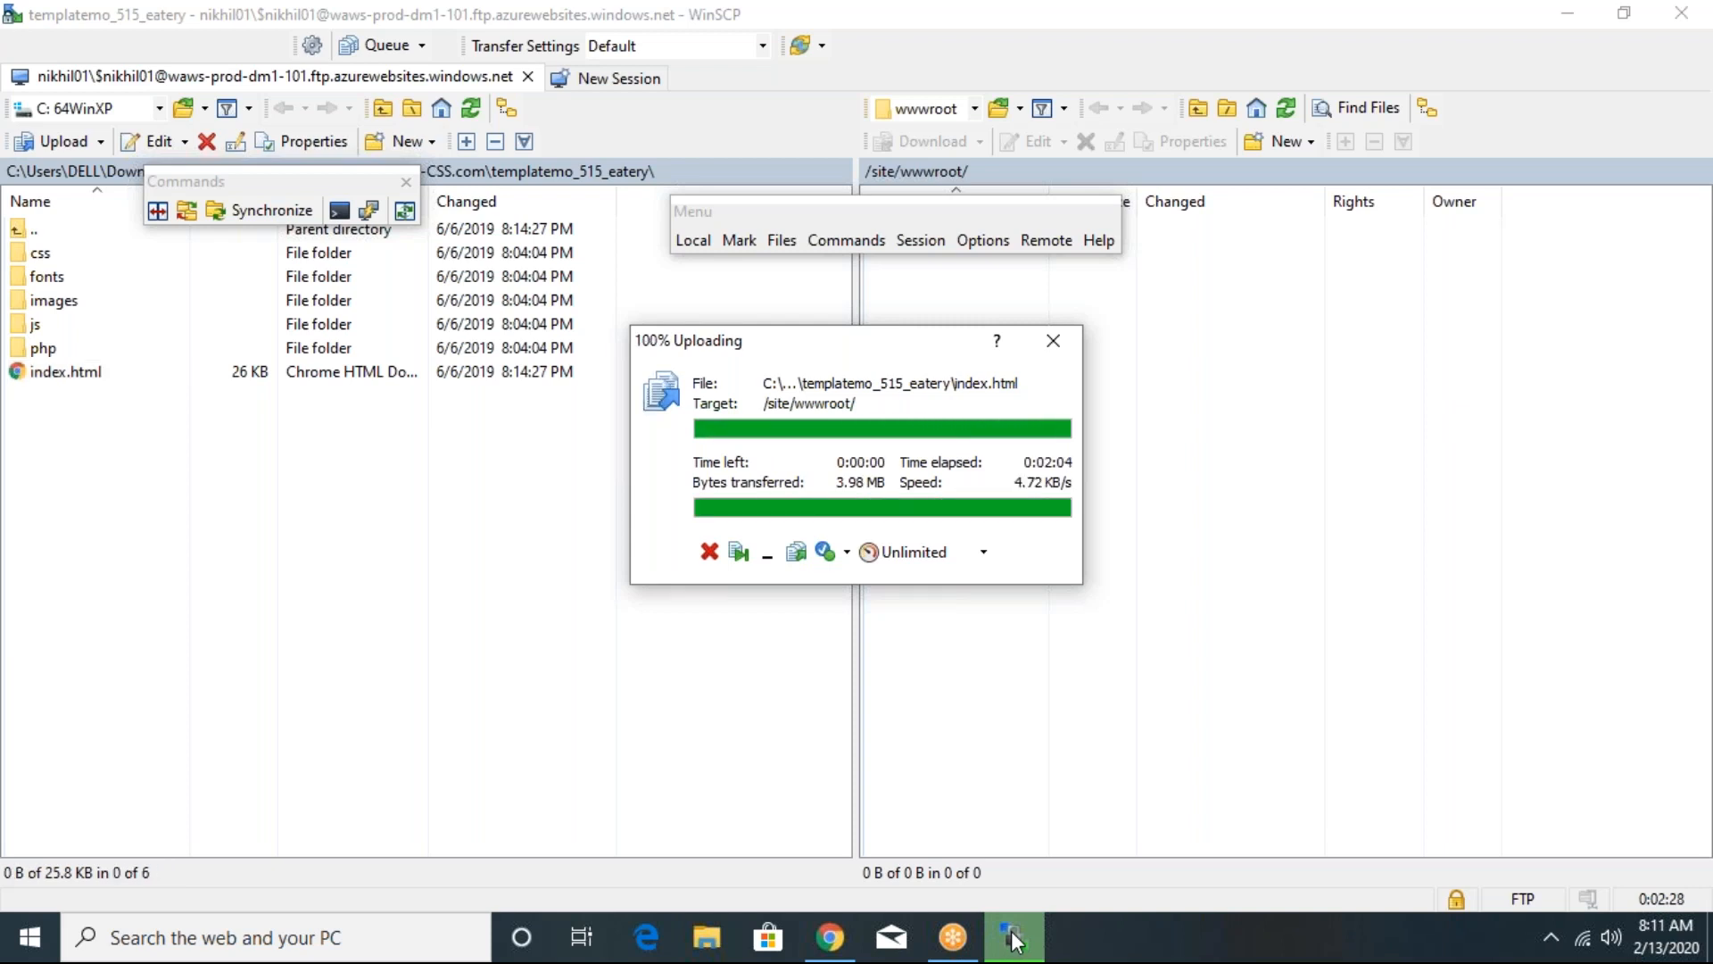
{"action": "left_click", "coordinate": [1013, 935]}
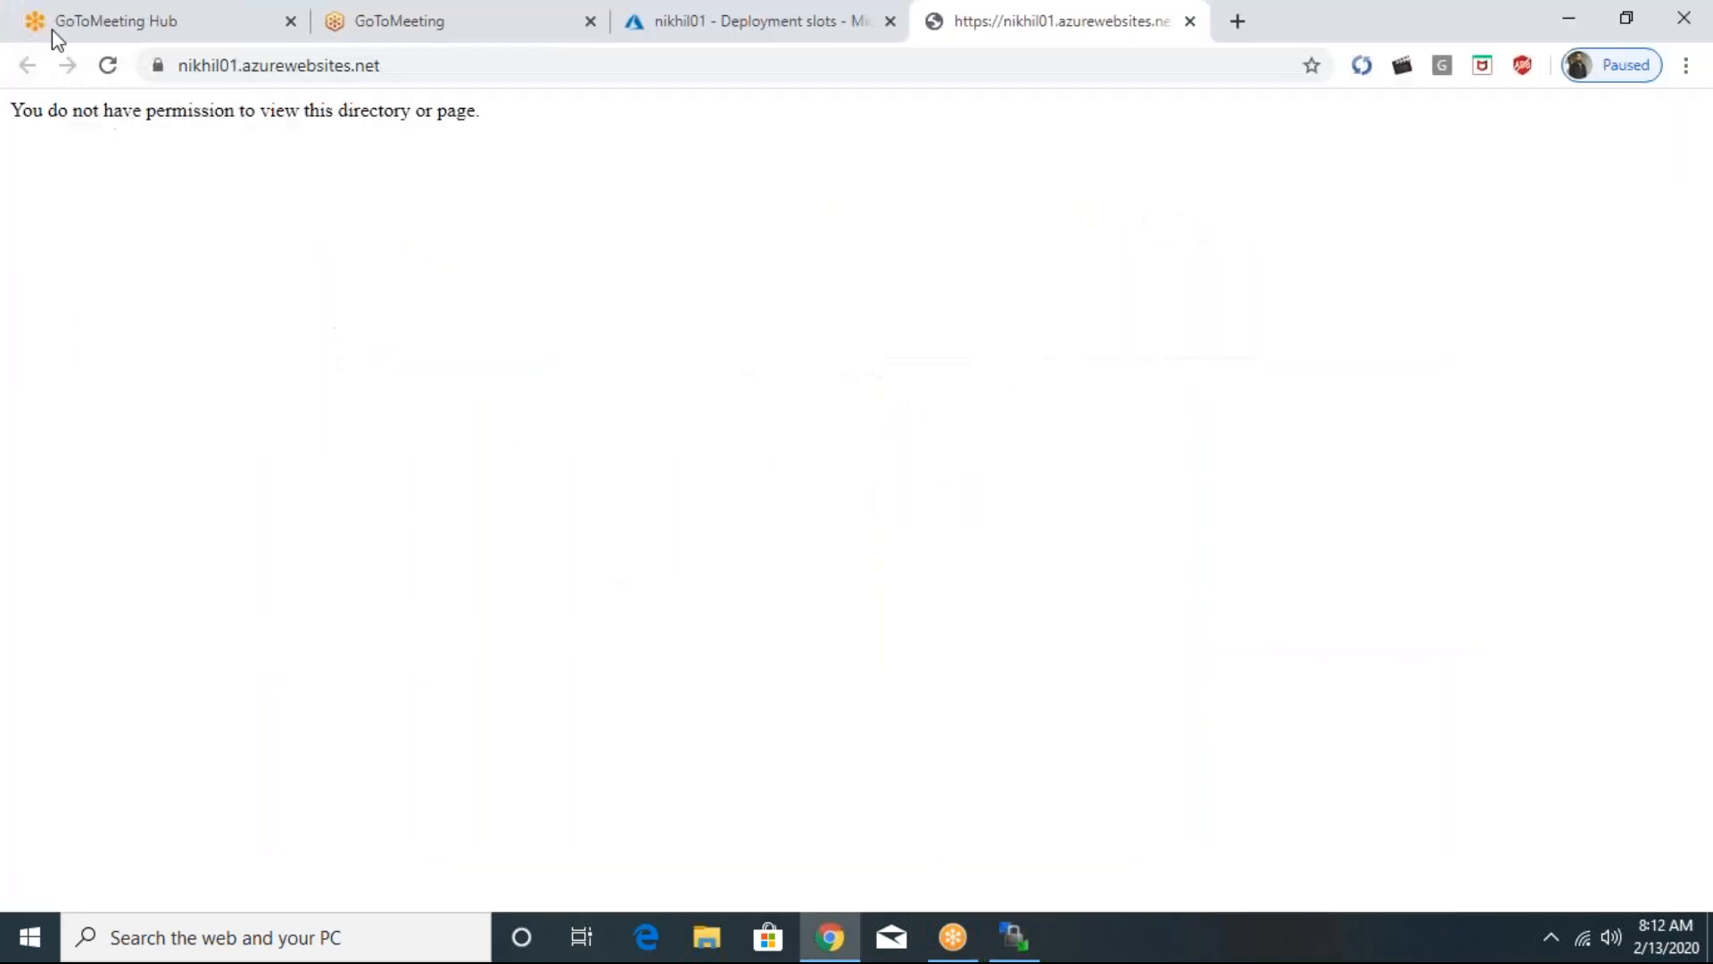
{"action": "left_click", "coordinate": [97, 59]}
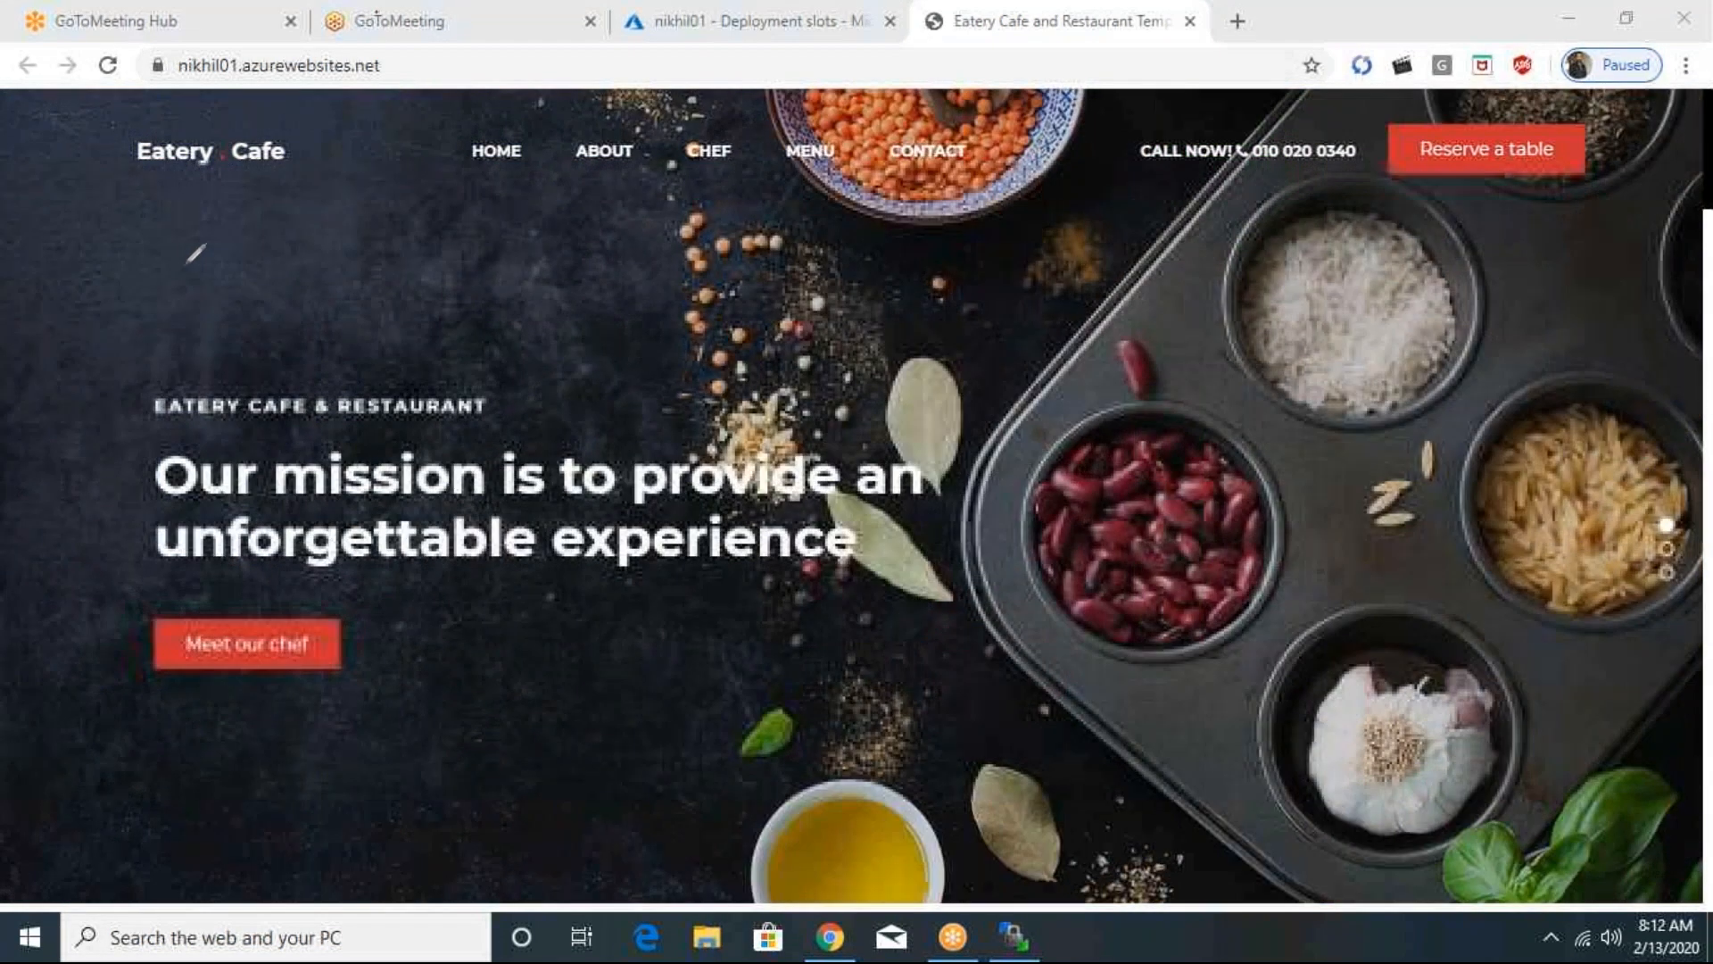
{"action": "mouse_move", "coordinate": [112, 293]}
{"action": "left_mouse_down"}
{"action": "mouse_move", "coordinate": [150, 466]}
{"action": "mouse_move", "coordinate": [303, 410]}
{"action": "mouse_move", "coordinate": [297, 291]}
{"action": "left_mouse_up"}
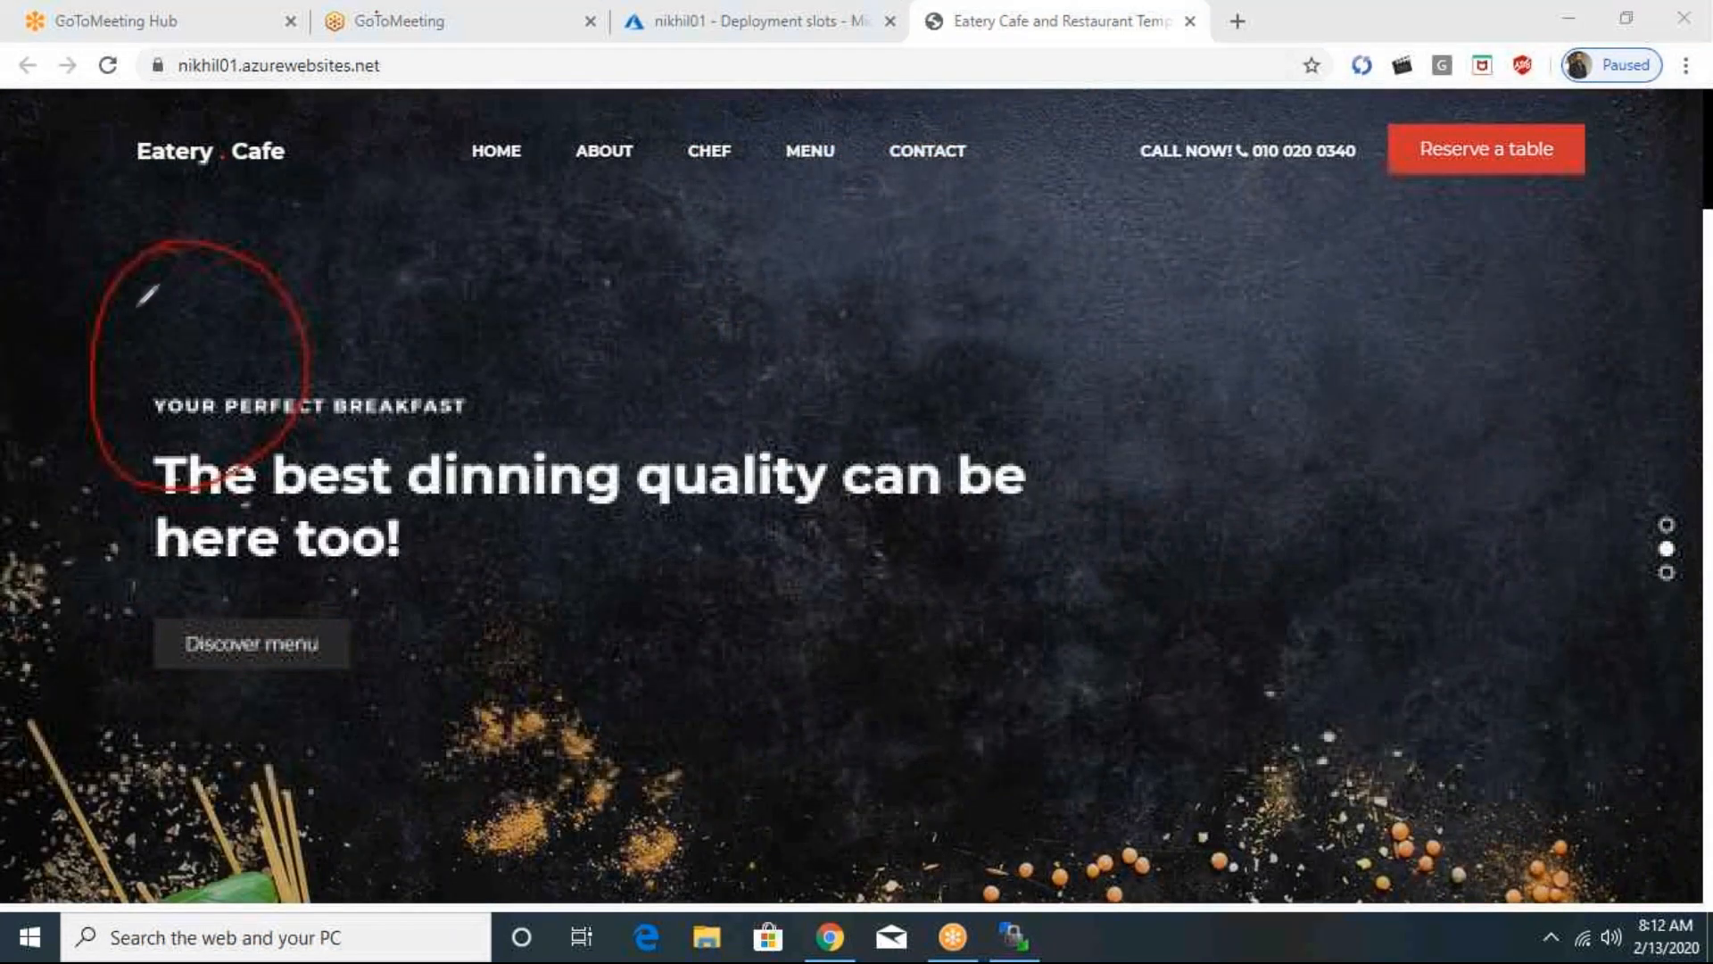
{"action": "mouse_move", "coordinate": [130, 295]}
{"action": "left_mouse_down"}
{"action": "mouse_move", "coordinate": [143, 317]}
{"action": "mouse_move", "coordinate": [183, 306]}
{"action": "mouse_move", "coordinate": [181, 290]}
{"action": "mouse_move", "coordinate": [214, 295]}
{"action": "mouse_move", "coordinate": [221, 317]}
{"action": "mouse_move", "coordinate": [236, 287]}
{"action": "left_mouse_up"}
{"action": "mouse_move", "coordinate": [131, 398]}
{"action": "left_mouse_down"}
{"action": "mouse_move", "coordinate": [159, 355]}
{"action": "mouse_move", "coordinate": [138, 397]}
{"action": "left_mouse_up"}
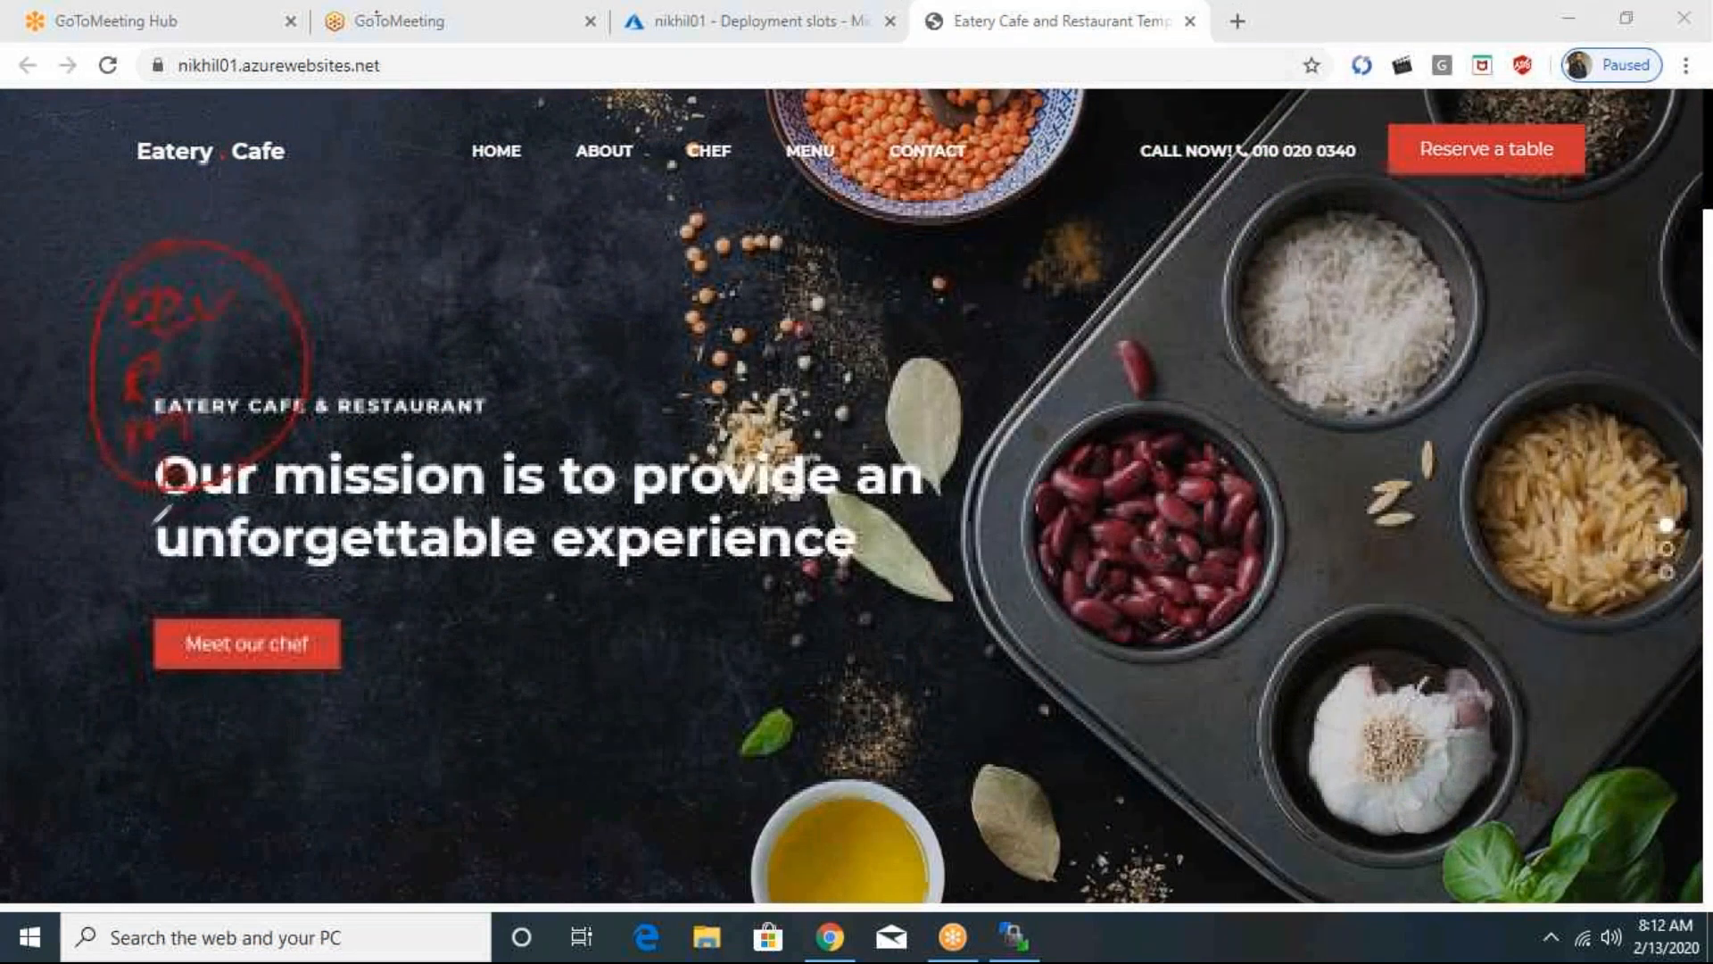
{"action": "mouse_move", "coordinate": [147, 523]}
{"action": "left_mouse_down"}
{"action": "mouse_move", "coordinate": [147, 580]}
{"action": "mouse_move", "coordinate": [191, 524]}
{"action": "mouse_move", "coordinate": [217, 553]}
{"action": "left_mouse_up"}
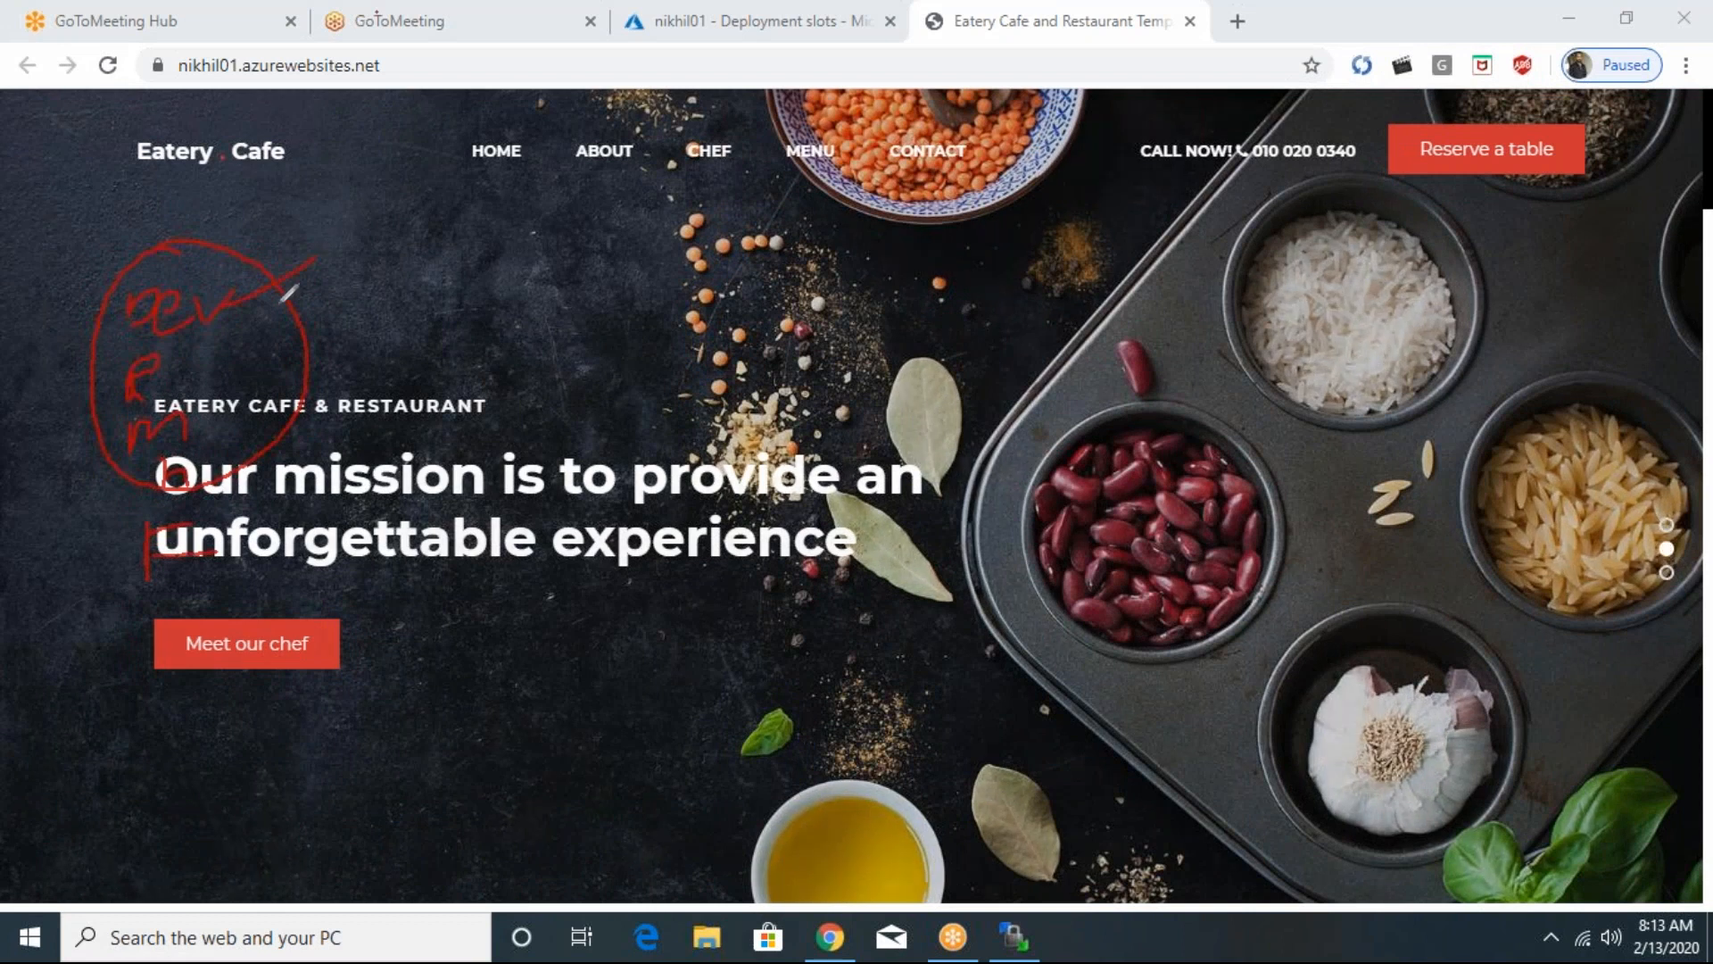
{"action": "left_click_drag", "start_coordinate": [183, 366], "coordinate": [332, 326]}
{"action": "left_click_drag", "start_coordinate": [208, 432], "coordinate": [343, 376]}
{"action": "left_click_drag", "start_coordinate": [191, 483], "coordinate": [361, 439]}
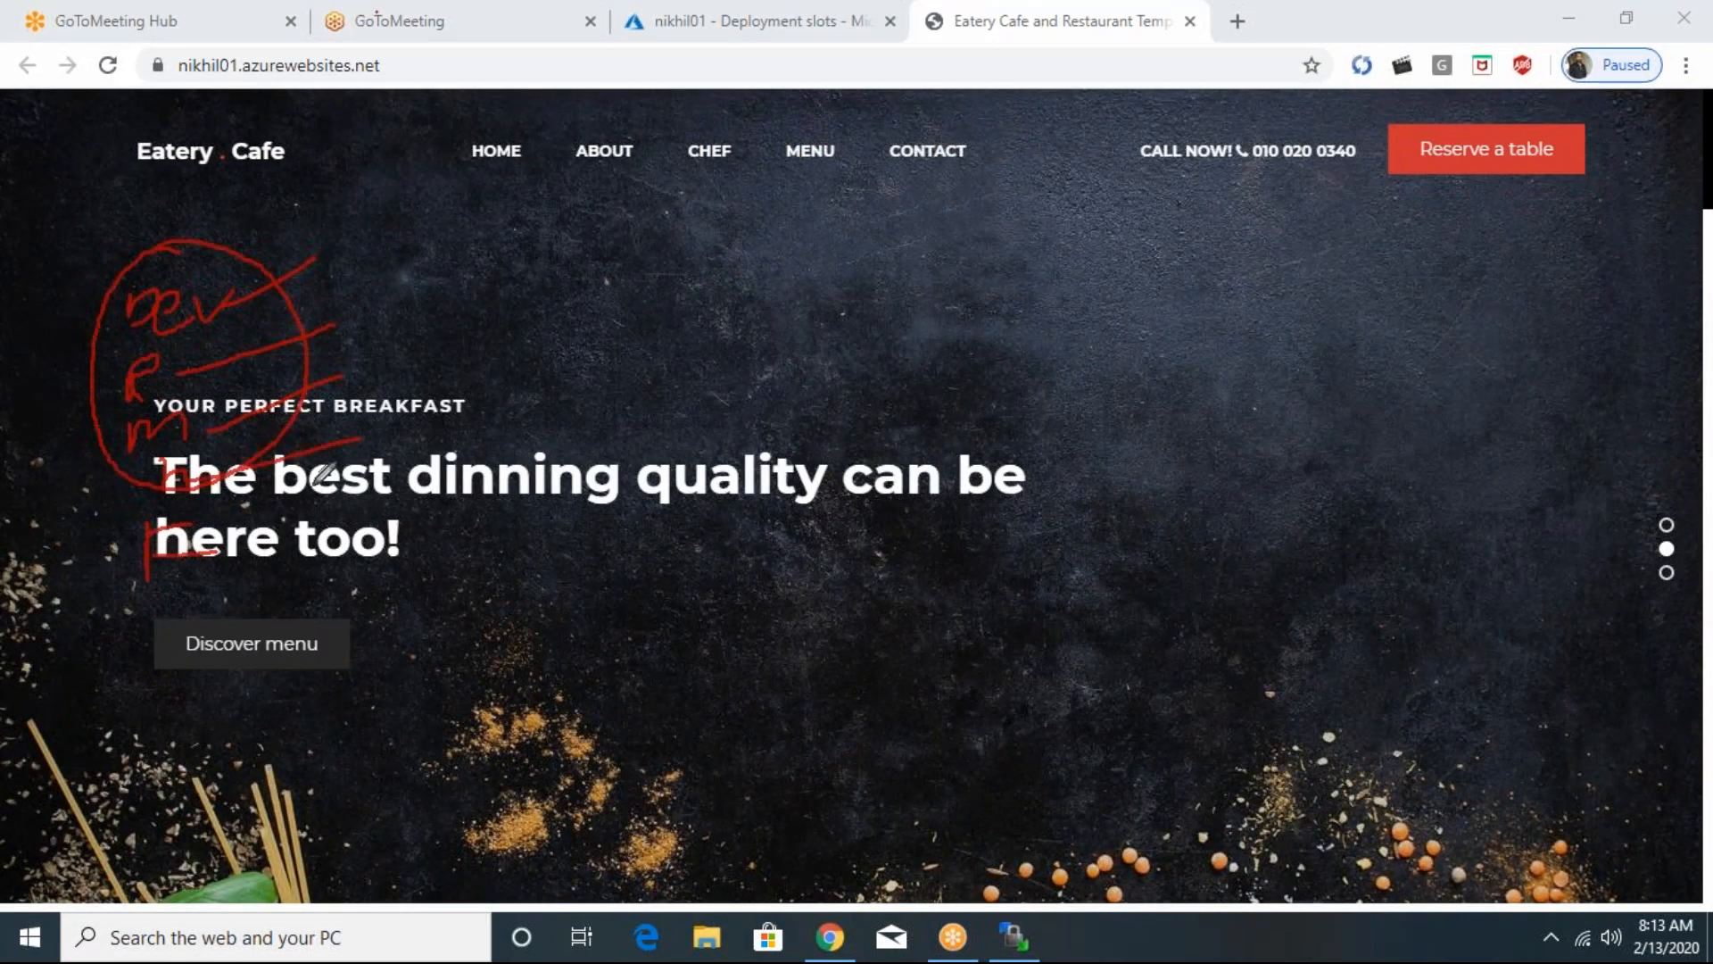
{"action": "left_click_drag", "start_coordinate": [223, 533], "coordinate": [351, 505]}
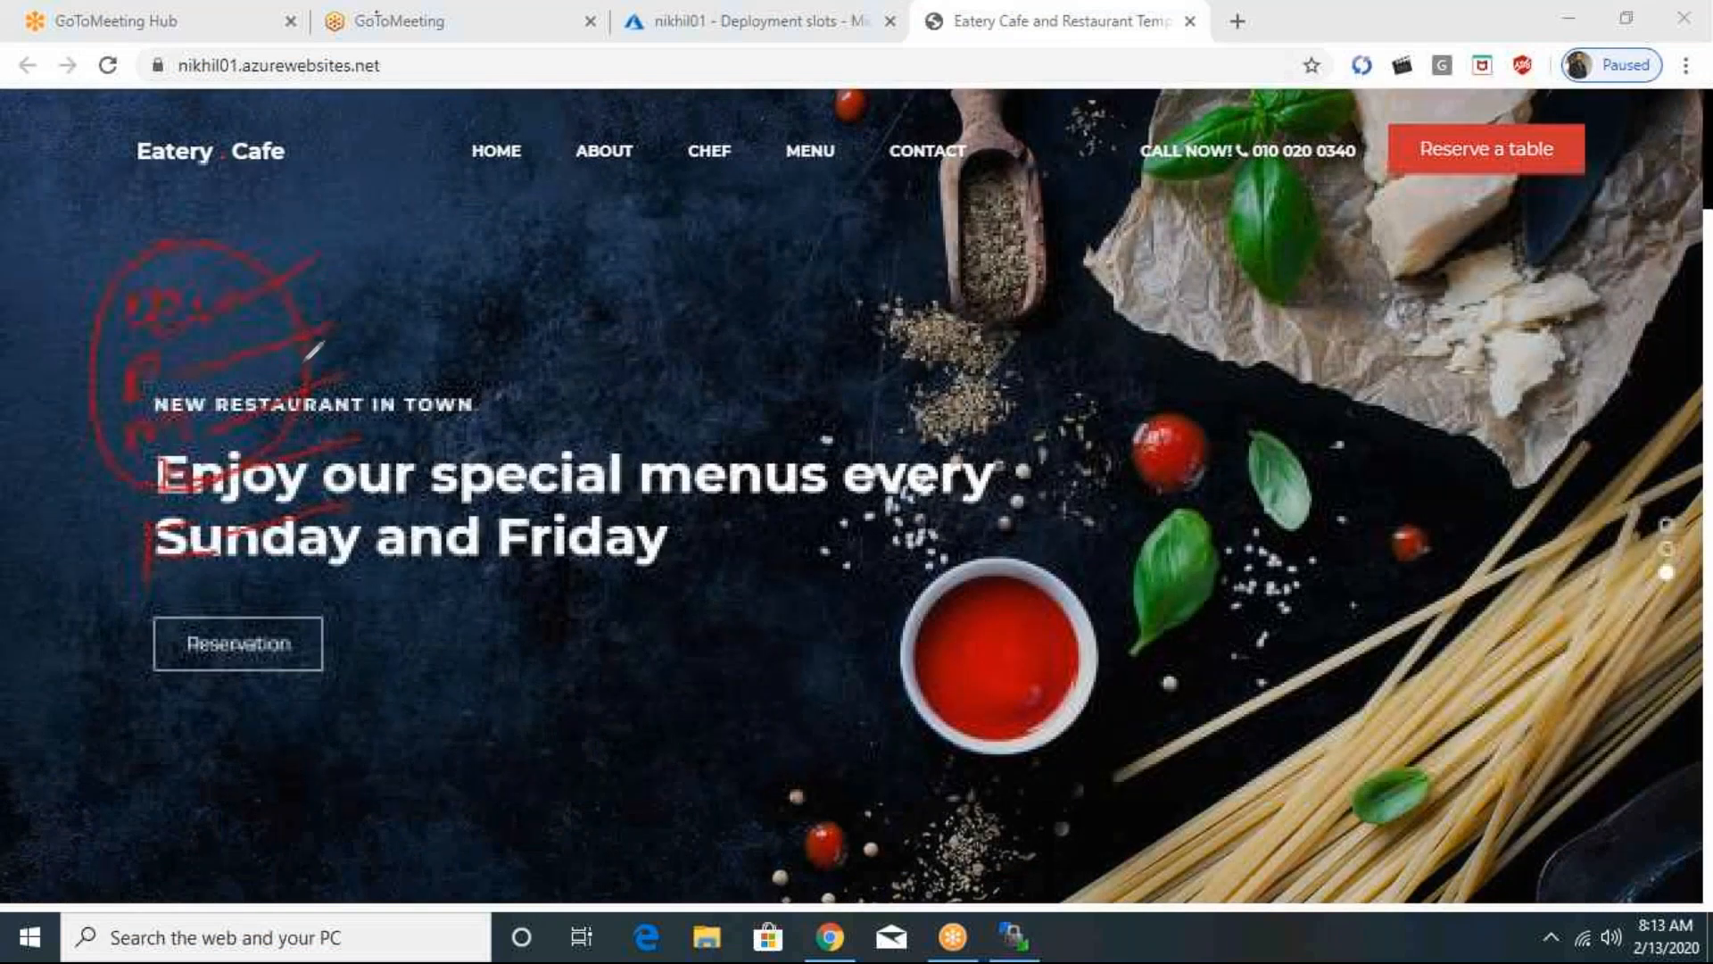
{"action": "left_click_drag", "start_coordinate": [303, 364], "coordinate": [417, 375]}
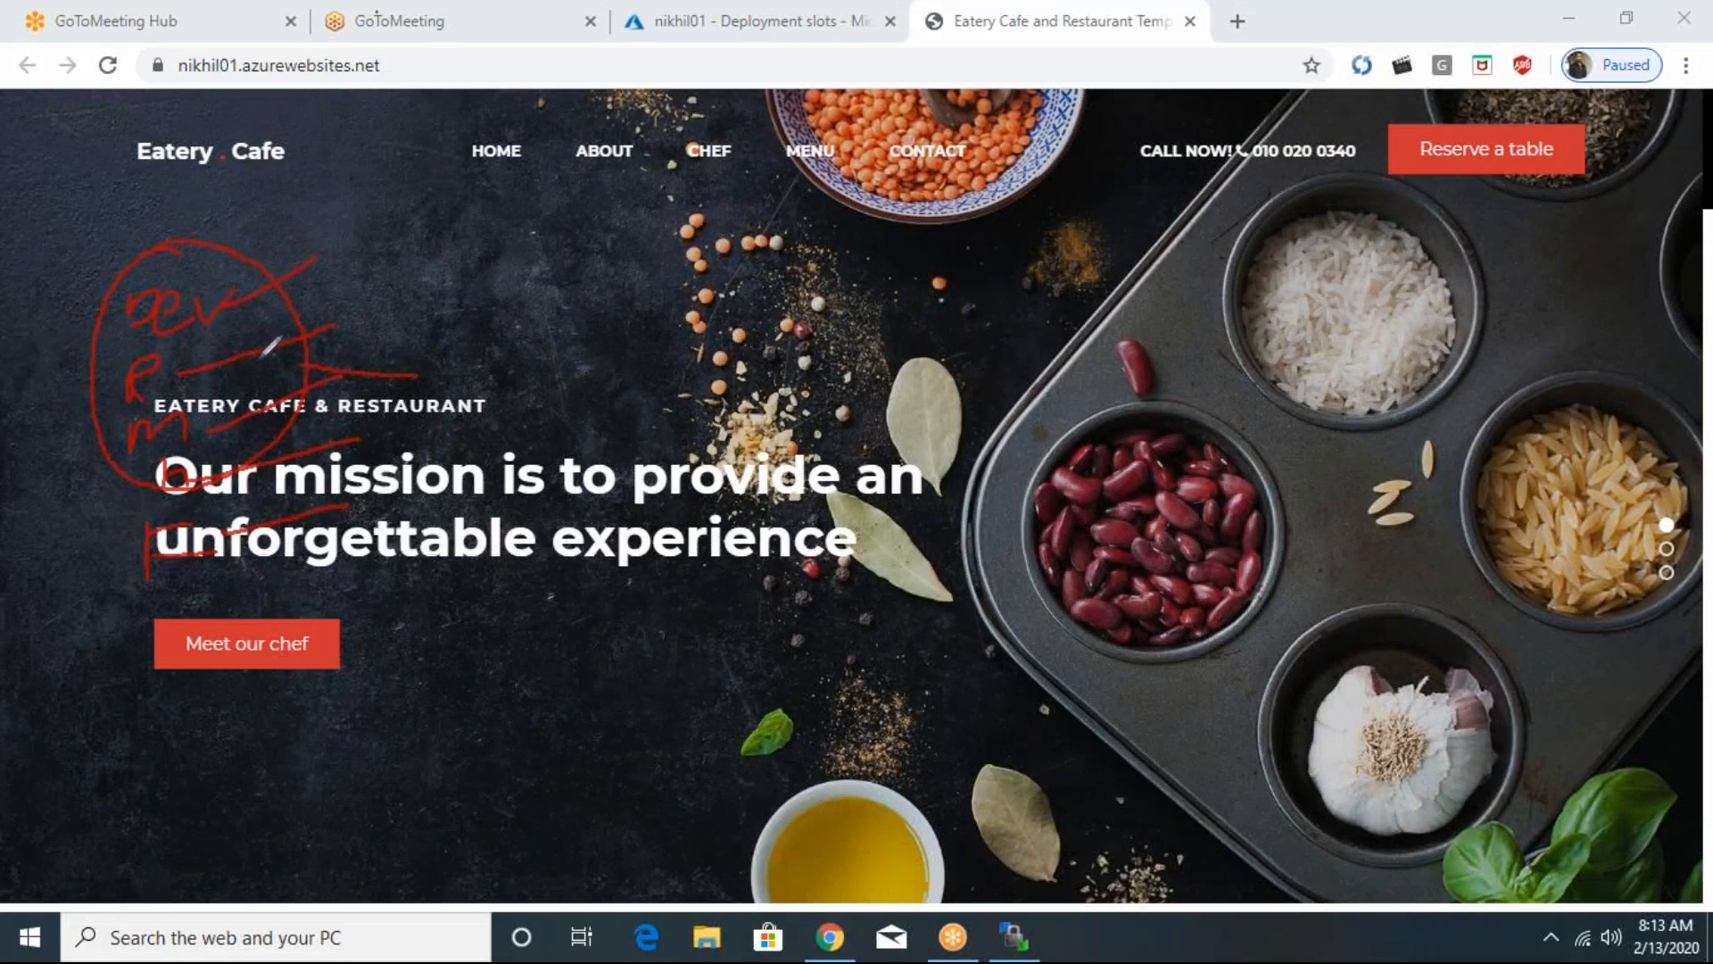
{"action": "mouse_move", "coordinate": [177, 213]}
{"action": "left_mouse_down"}
{"action": "mouse_move", "coordinate": [345, 216]}
{"action": "mouse_move", "coordinate": [370, 243]}
{"action": "mouse_move", "coordinate": [386, 208]}
{"action": "left_mouse_up"}
{"action": "mouse_move", "coordinate": [379, 317]}
{"action": "left_mouse_down"}
{"action": "mouse_move", "coordinate": [370, 347]}
{"action": "mouse_move", "coordinate": [393, 344]}
{"action": "left_mouse_up"}
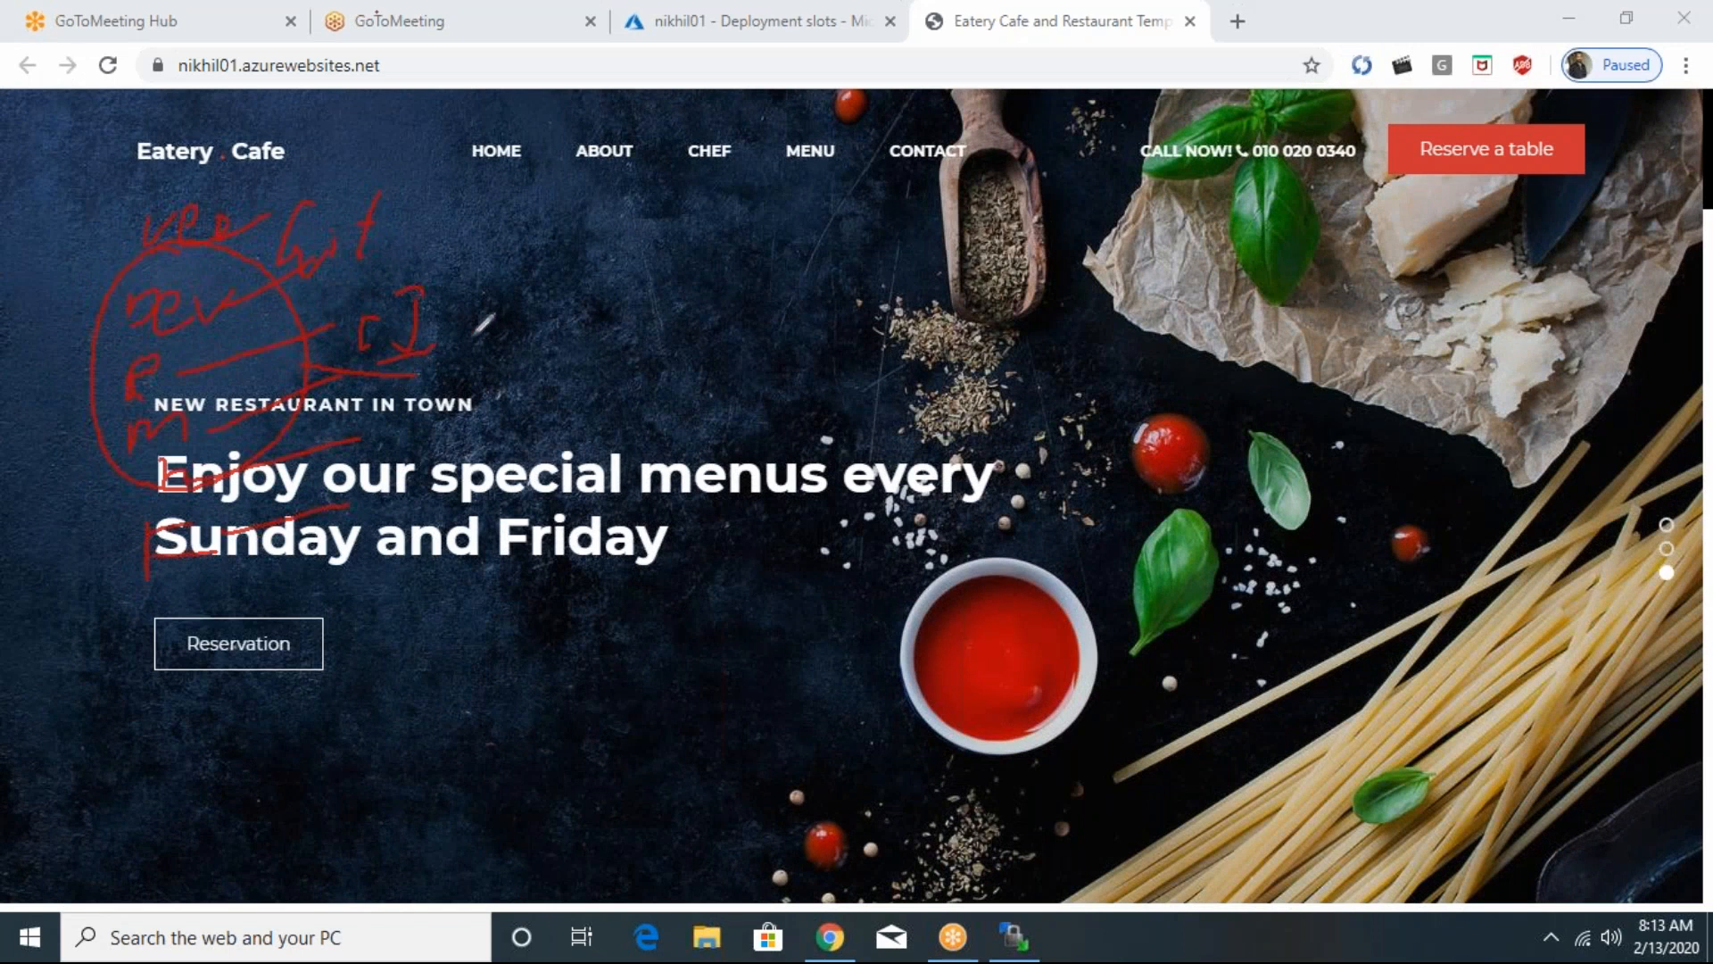
{"action": "mouse_move", "coordinate": [477, 332]}
{"action": "left_mouse_down"}
{"action": "mouse_move", "coordinate": [443, 363]}
{"action": "mouse_move", "coordinate": [617, 455]}
{"action": "mouse_move", "coordinate": [469, 332]}
{"action": "mouse_move", "coordinate": [487, 308]}
{"action": "mouse_move", "coordinate": [501, 327]}
{"action": "left_mouse_up"}
{"action": "mouse_move", "coordinate": [546, 268]}
{"action": "left_mouse_down"}
{"action": "mouse_move", "coordinate": [537, 336]}
{"action": "mouse_move", "coordinate": [578, 303]}
{"action": "left_mouse_up"}
{"action": "left_click", "coordinate": [473, 430]}
{"action": "mouse_move", "coordinate": [543, 374]}
{"action": "left_mouse_down"}
{"action": "mouse_move", "coordinate": [518, 417]}
{"action": "mouse_move", "coordinate": [540, 460]}
{"action": "mouse_move", "coordinate": [535, 512]}
{"action": "mouse_move", "coordinate": [500, 547]}
{"action": "left_mouse_up"}
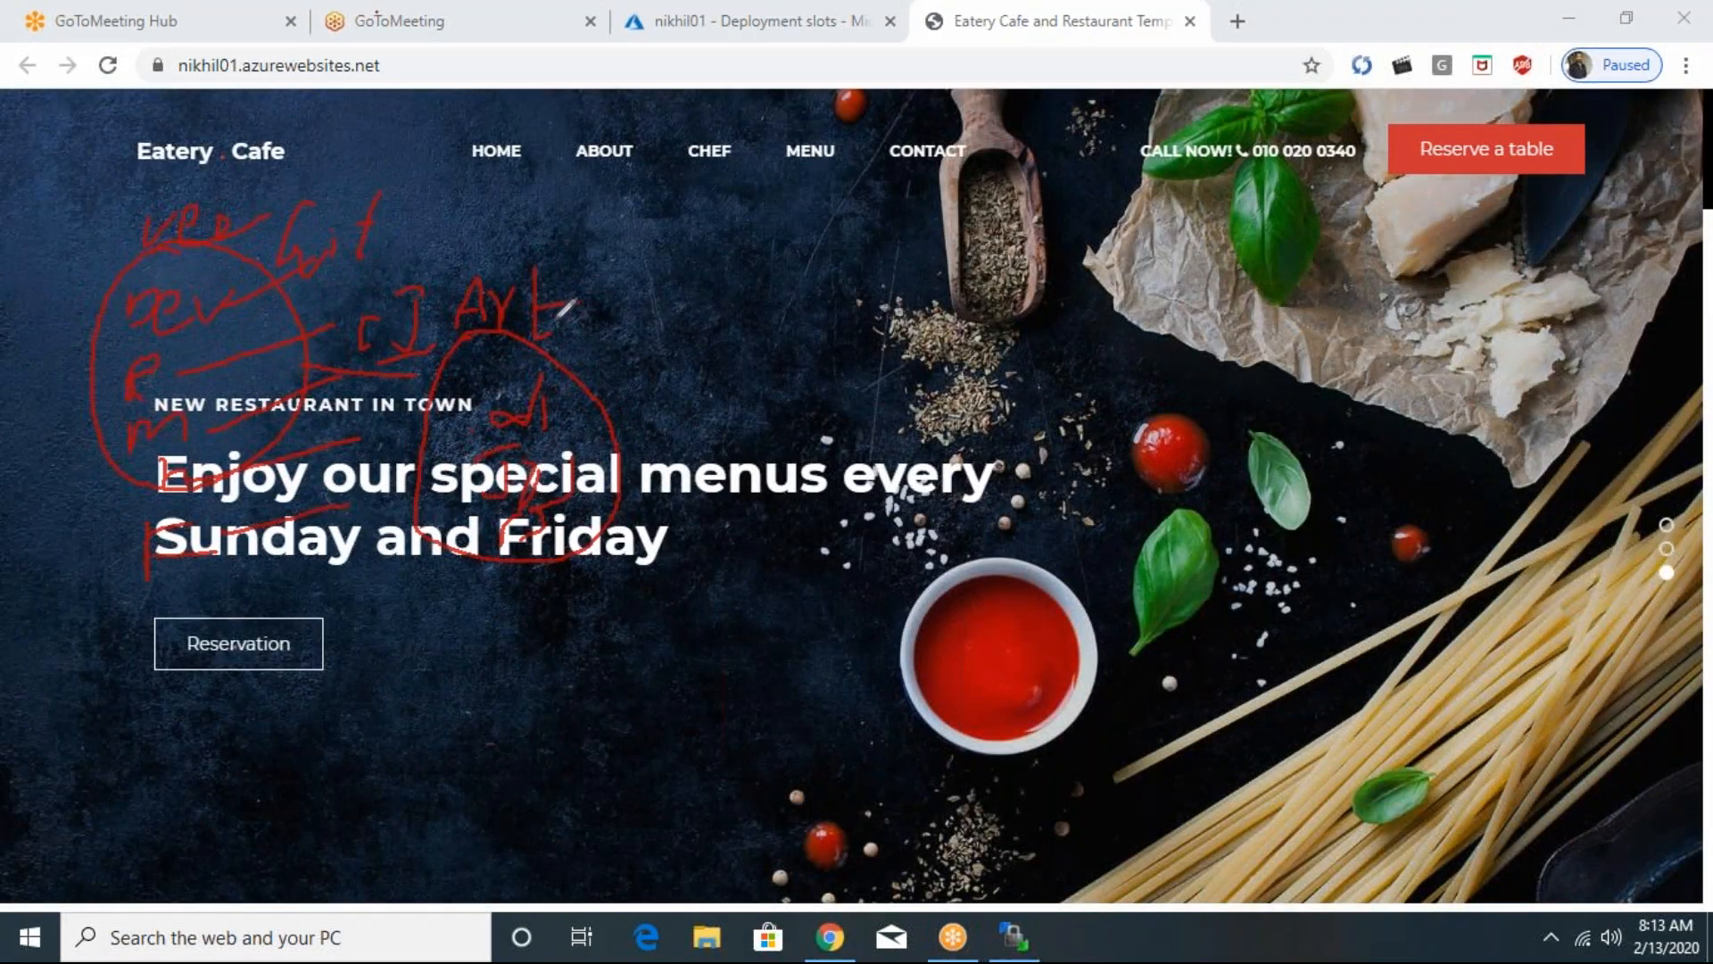
{"action": "left_click_drag", "start_coordinate": [618, 466], "coordinate": [766, 466]}
{"action": "mouse_move", "coordinate": [697, 404]}
{"action": "left_mouse_down"}
{"action": "mouse_move", "coordinate": [713, 445]}
{"action": "mouse_move", "coordinate": [734, 442]}
{"action": "left_mouse_up"}
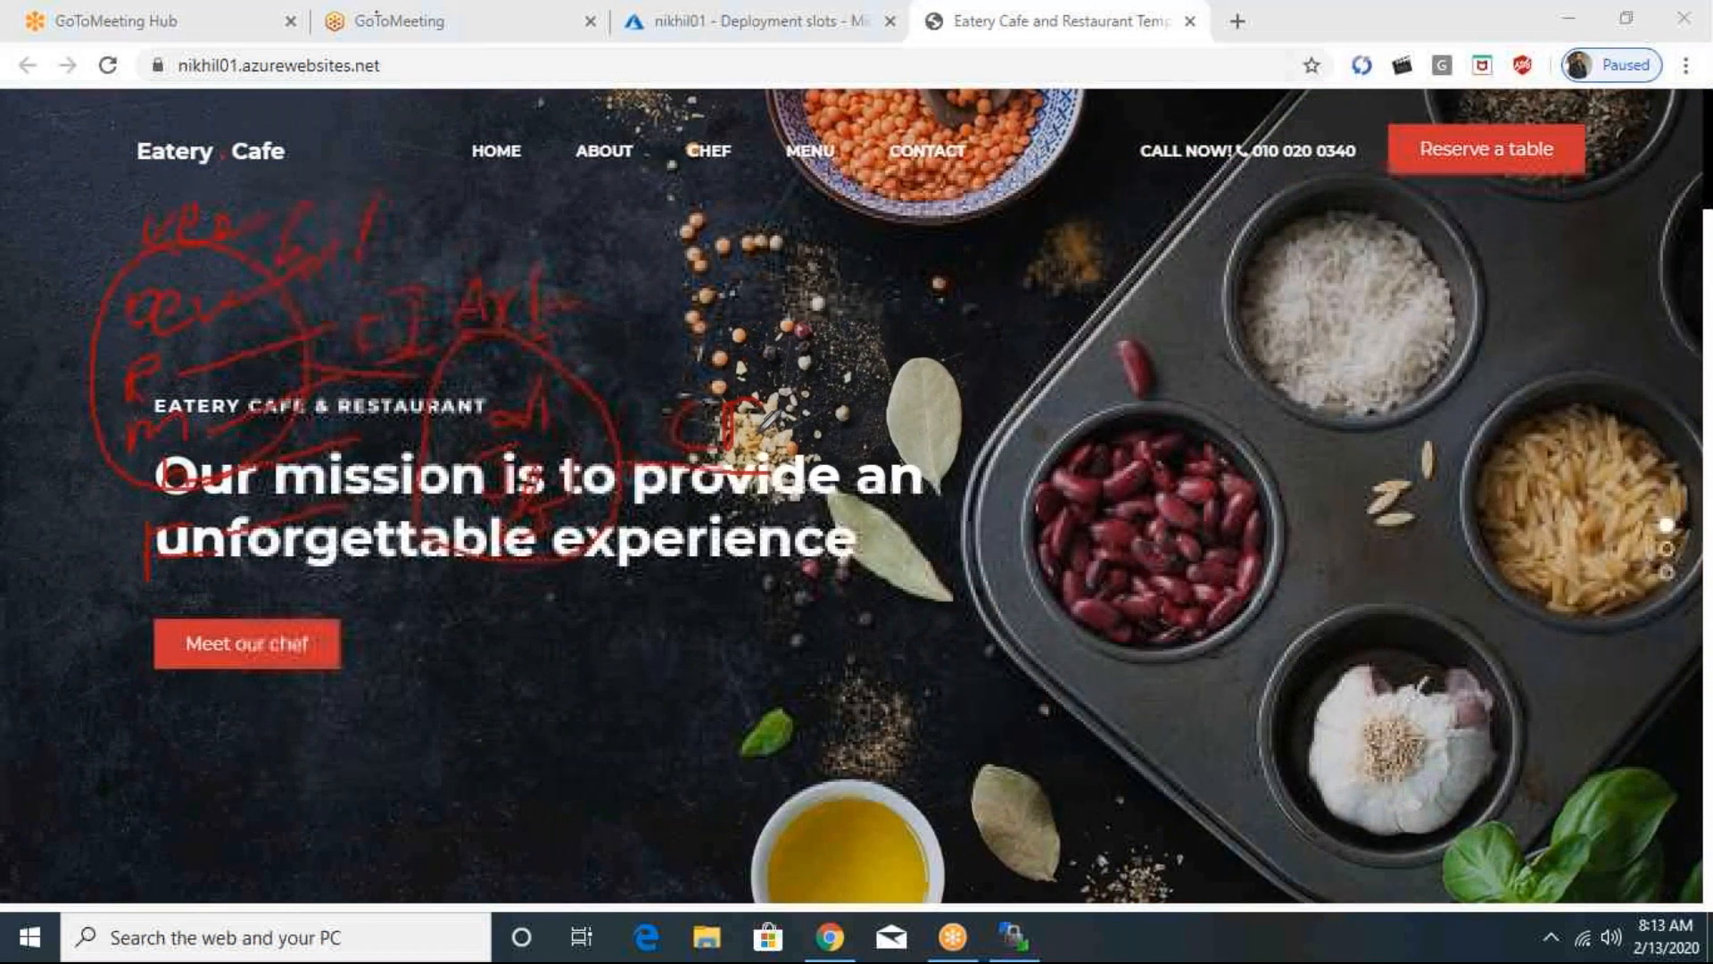
{"action": "mouse_move", "coordinate": [817, 393]}
{"action": "left_mouse_down"}
{"action": "mouse_move", "coordinate": [785, 486]}
{"action": "mouse_move", "coordinate": [928, 419]}
{"action": "mouse_move", "coordinate": [816, 402]}
{"action": "left_mouse_up"}
{"action": "mouse_move", "coordinate": [834, 337]}
{"action": "left_mouse_down"}
{"action": "mouse_move", "coordinate": [822, 391]}
{"action": "mouse_move", "coordinate": [854, 389]}
{"action": "left_mouse_up"}
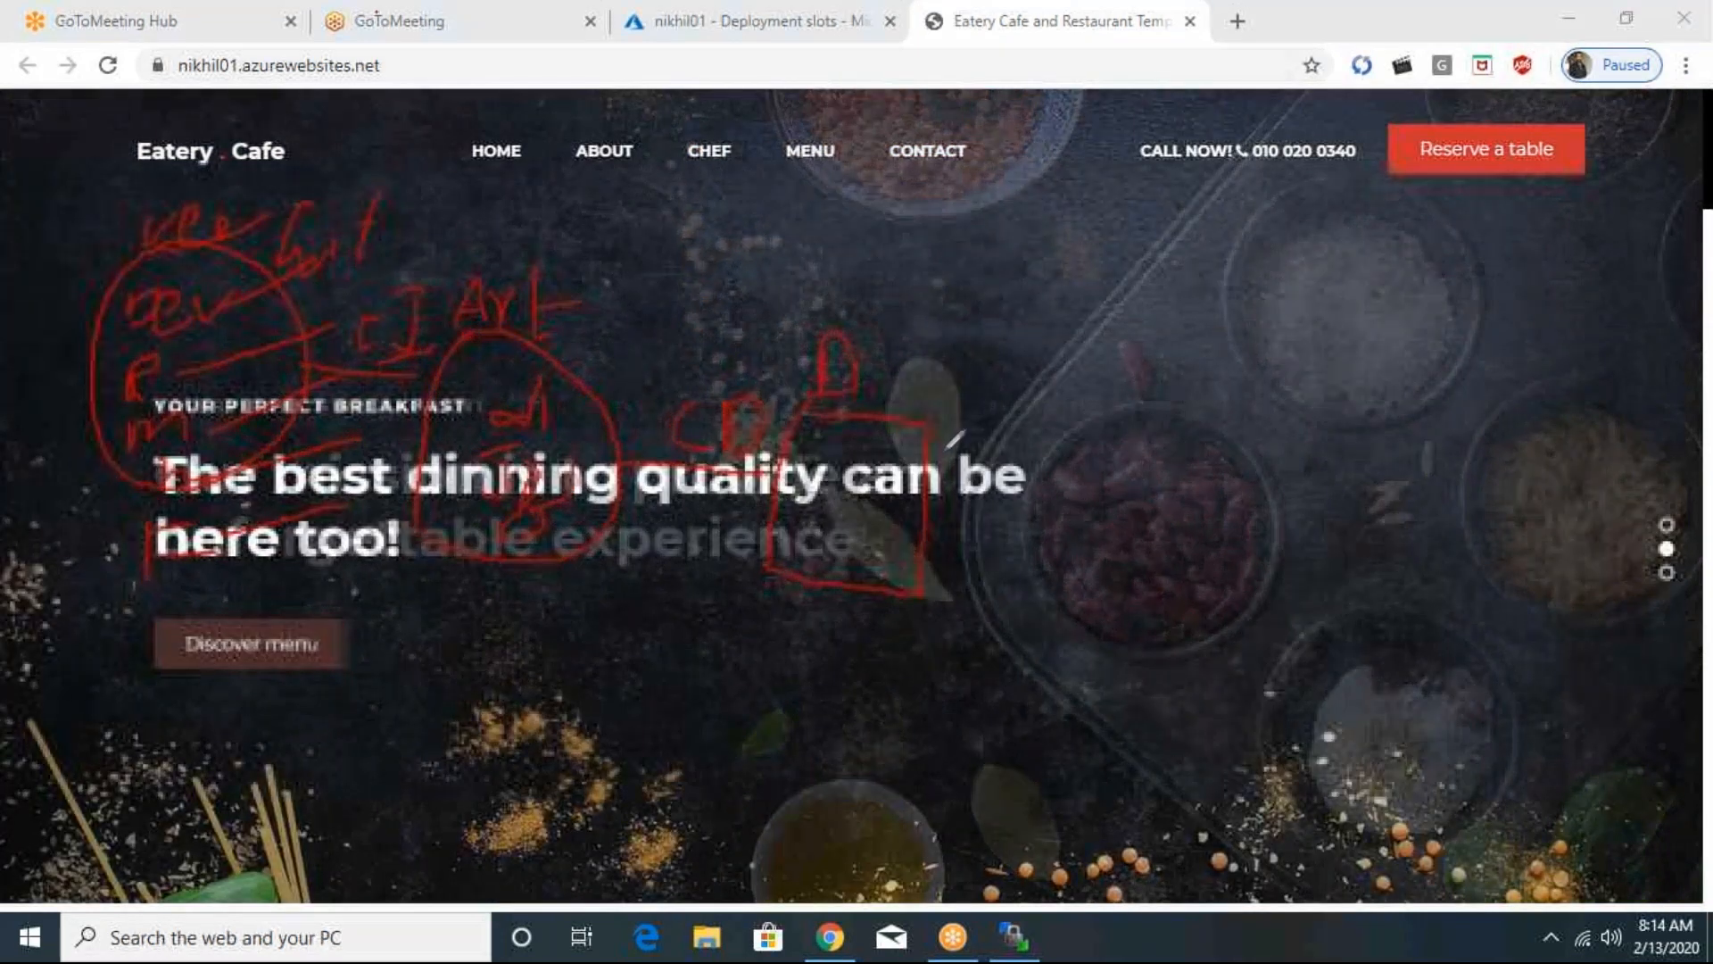
{"action": "mouse_move", "coordinate": [1008, 411]}
{"action": "left_mouse_down"}
{"action": "mouse_move", "coordinate": [1085, 410]}
{"action": "mouse_move", "coordinate": [990, 408]}
{"action": "left_mouse_up"}
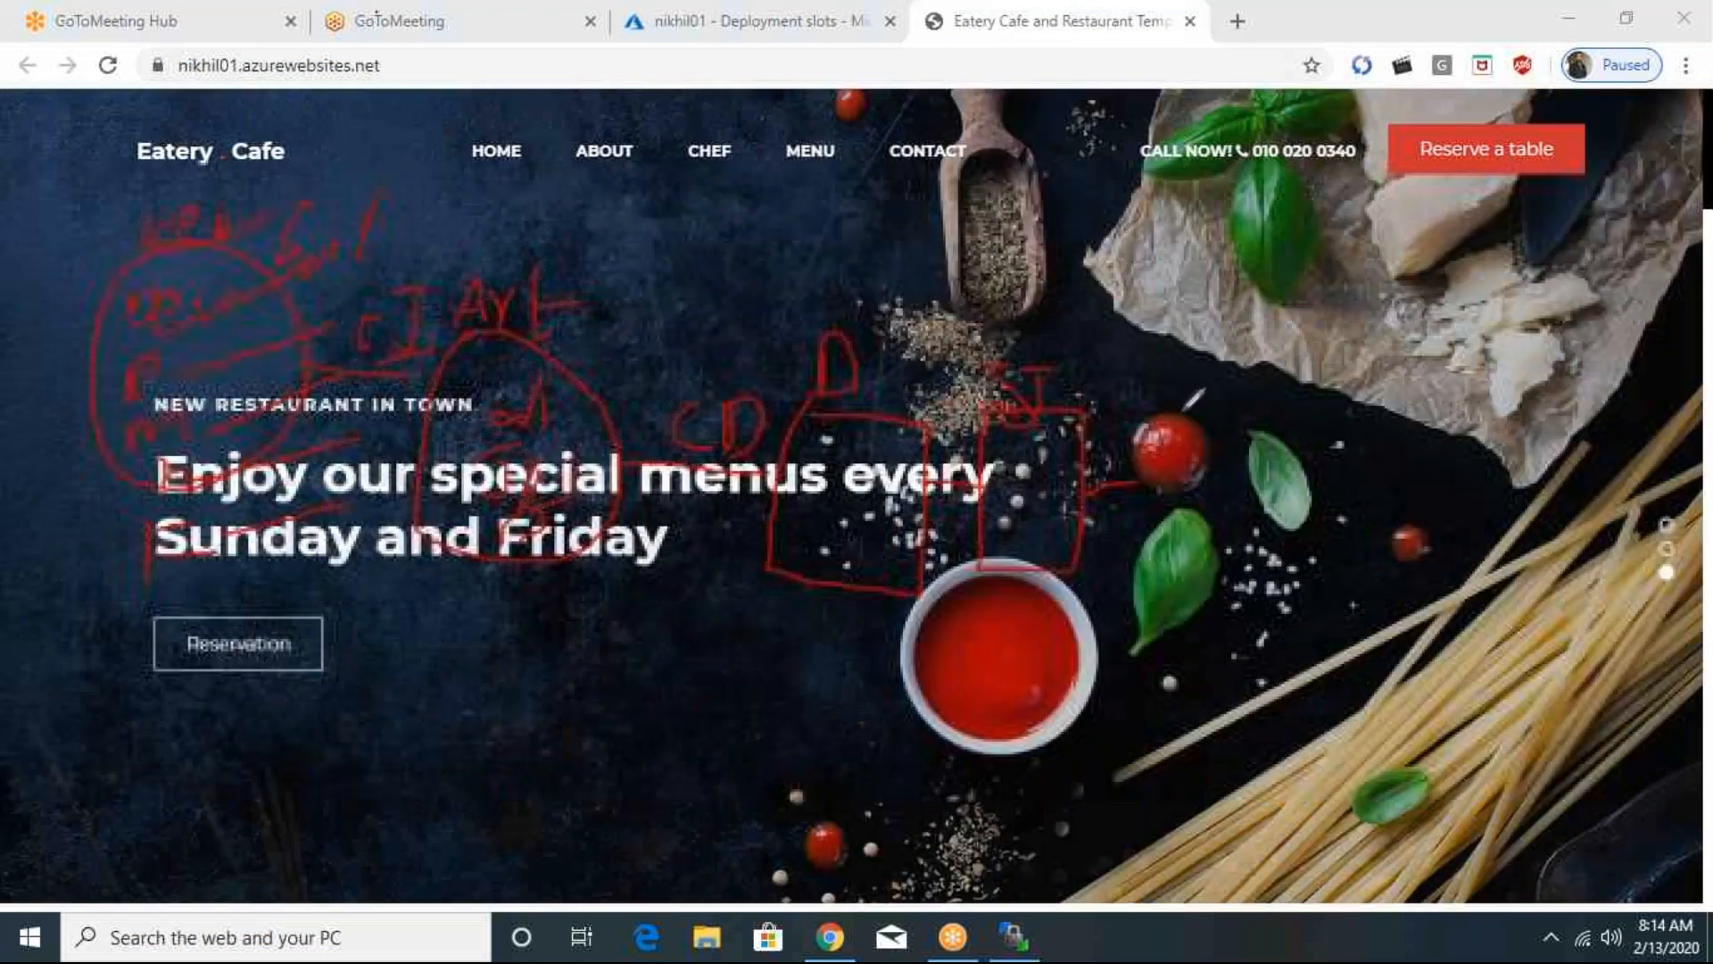
{"action": "mouse_move", "coordinate": [1177, 406]}
{"action": "left_mouse_down"}
{"action": "mouse_move", "coordinate": [1141, 563]}
{"action": "mouse_move", "coordinate": [1142, 406]}
{"action": "left_mouse_up"}
{"action": "left_click_drag", "start_coordinate": [1151, 346], "coordinate": [1225, 357]}
{"action": "mouse_move", "coordinate": [1308, 482]}
{"action": "left_mouse_down"}
{"action": "mouse_move", "coordinate": [1370, 482]}
{"action": "mouse_move", "coordinate": [1359, 426]}
{"action": "mouse_move", "coordinate": [1472, 580]}
{"action": "left_mouse_up"}
{"action": "left_click_drag", "start_coordinate": [1342, 385], "coordinate": [1367, 382]}
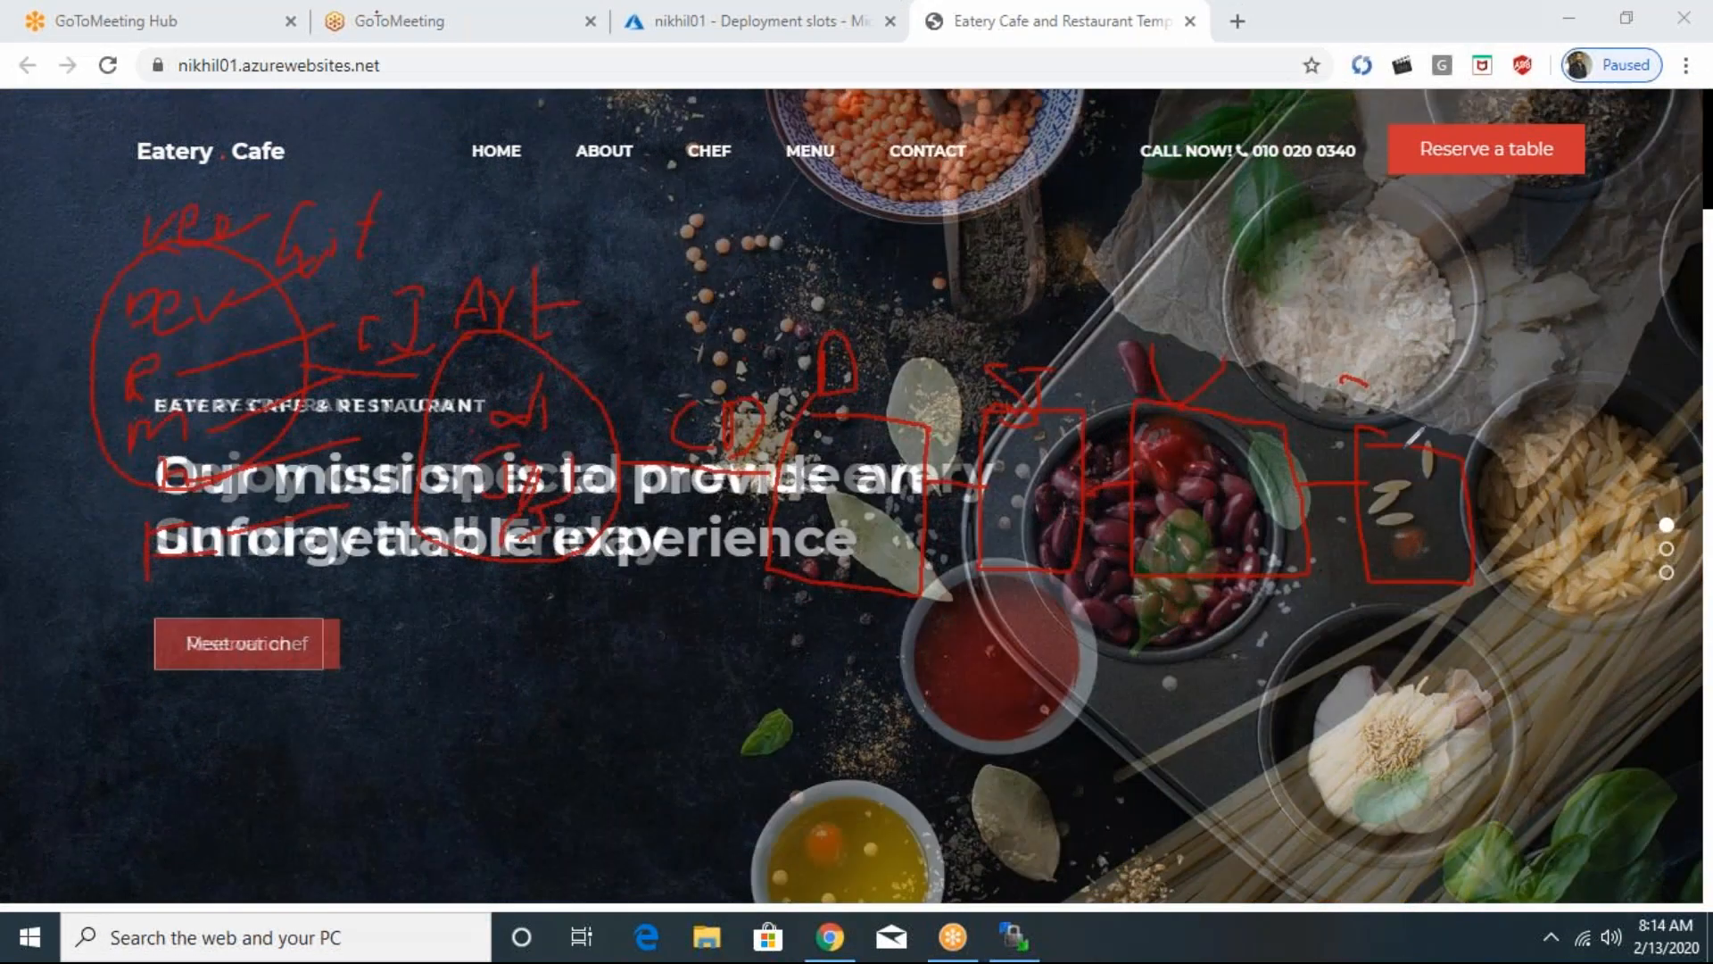
{"action": "left_click_drag", "start_coordinate": [1409, 445], "coordinate": [1428, 446]}
{"action": "left_click_drag", "start_coordinate": [1474, 519], "coordinate": [1532, 524]}
{"action": "mouse_move", "coordinate": [1615, 404]}
{"action": "left_mouse_down"}
{"action": "mouse_move", "coordinate": [1513, 373]}
{"action": "mouse_move", "coordinate": [1644, 655]}
{"action": "mouse_move", "coordinate": [1685, 496]}
{"action": "mouse_move", "coordinate": [1671, 417]}
{"action": "mouse_move", "coordinate": [1617, 407]}
{"action": "left_mouse_up"}
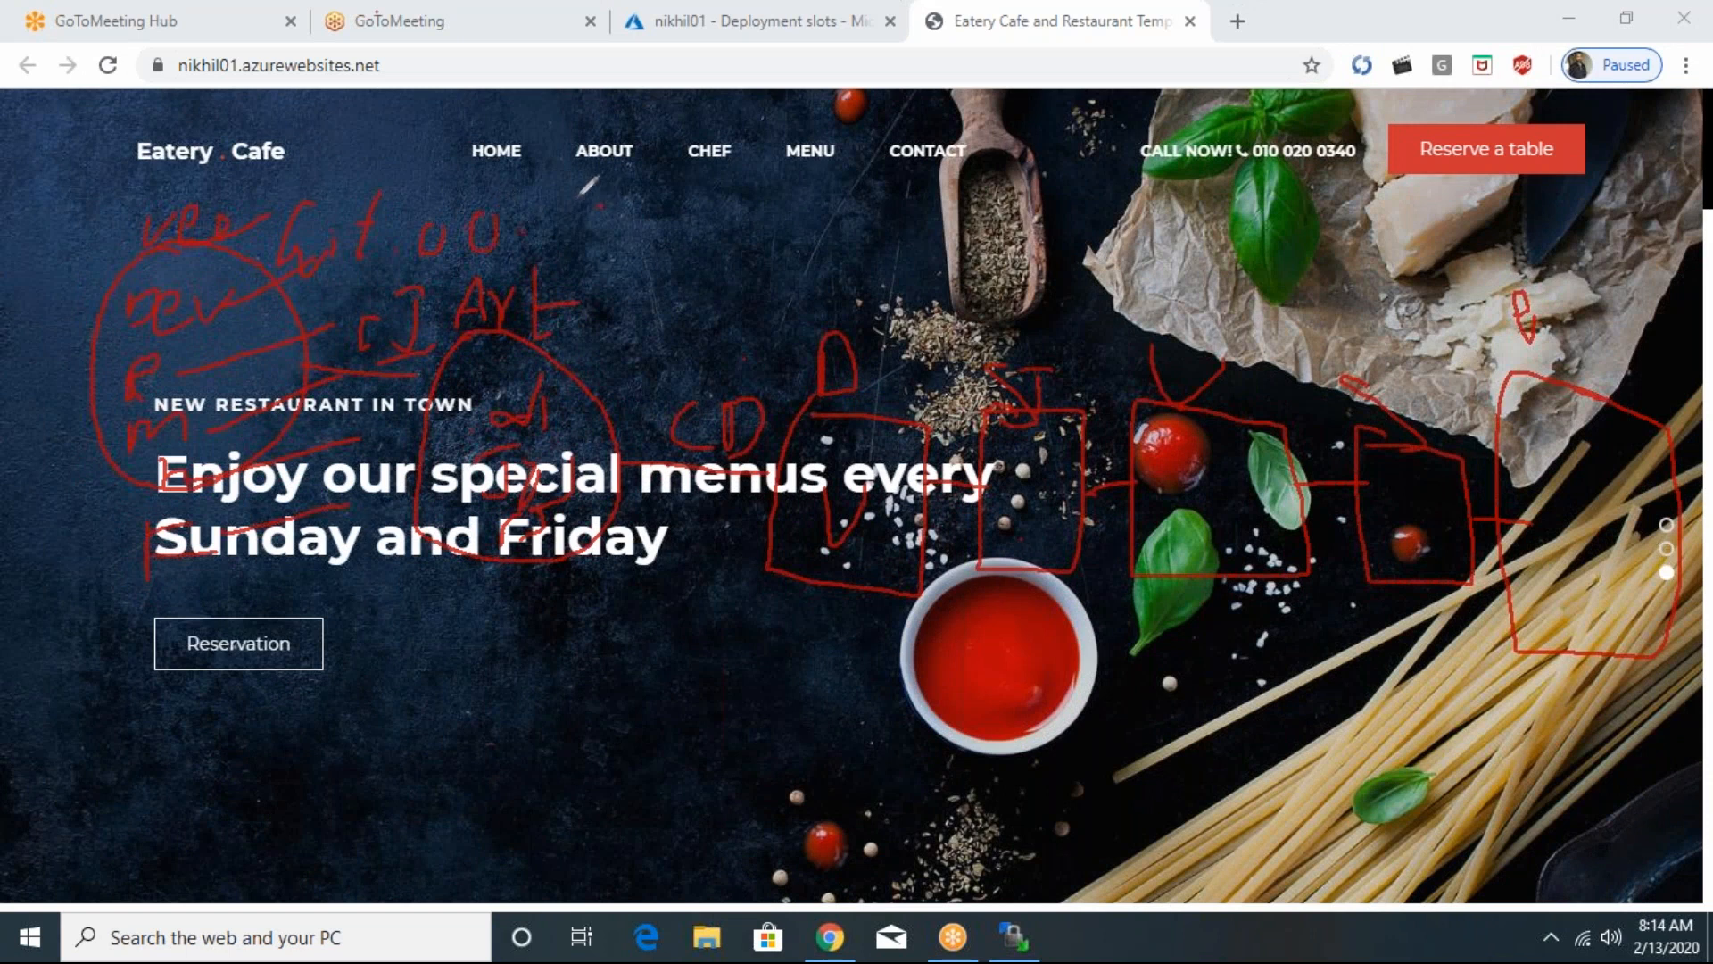
{"action": "left_click_drag", "start_coordinate": [575, 234], "coordinate": [582, 193]}
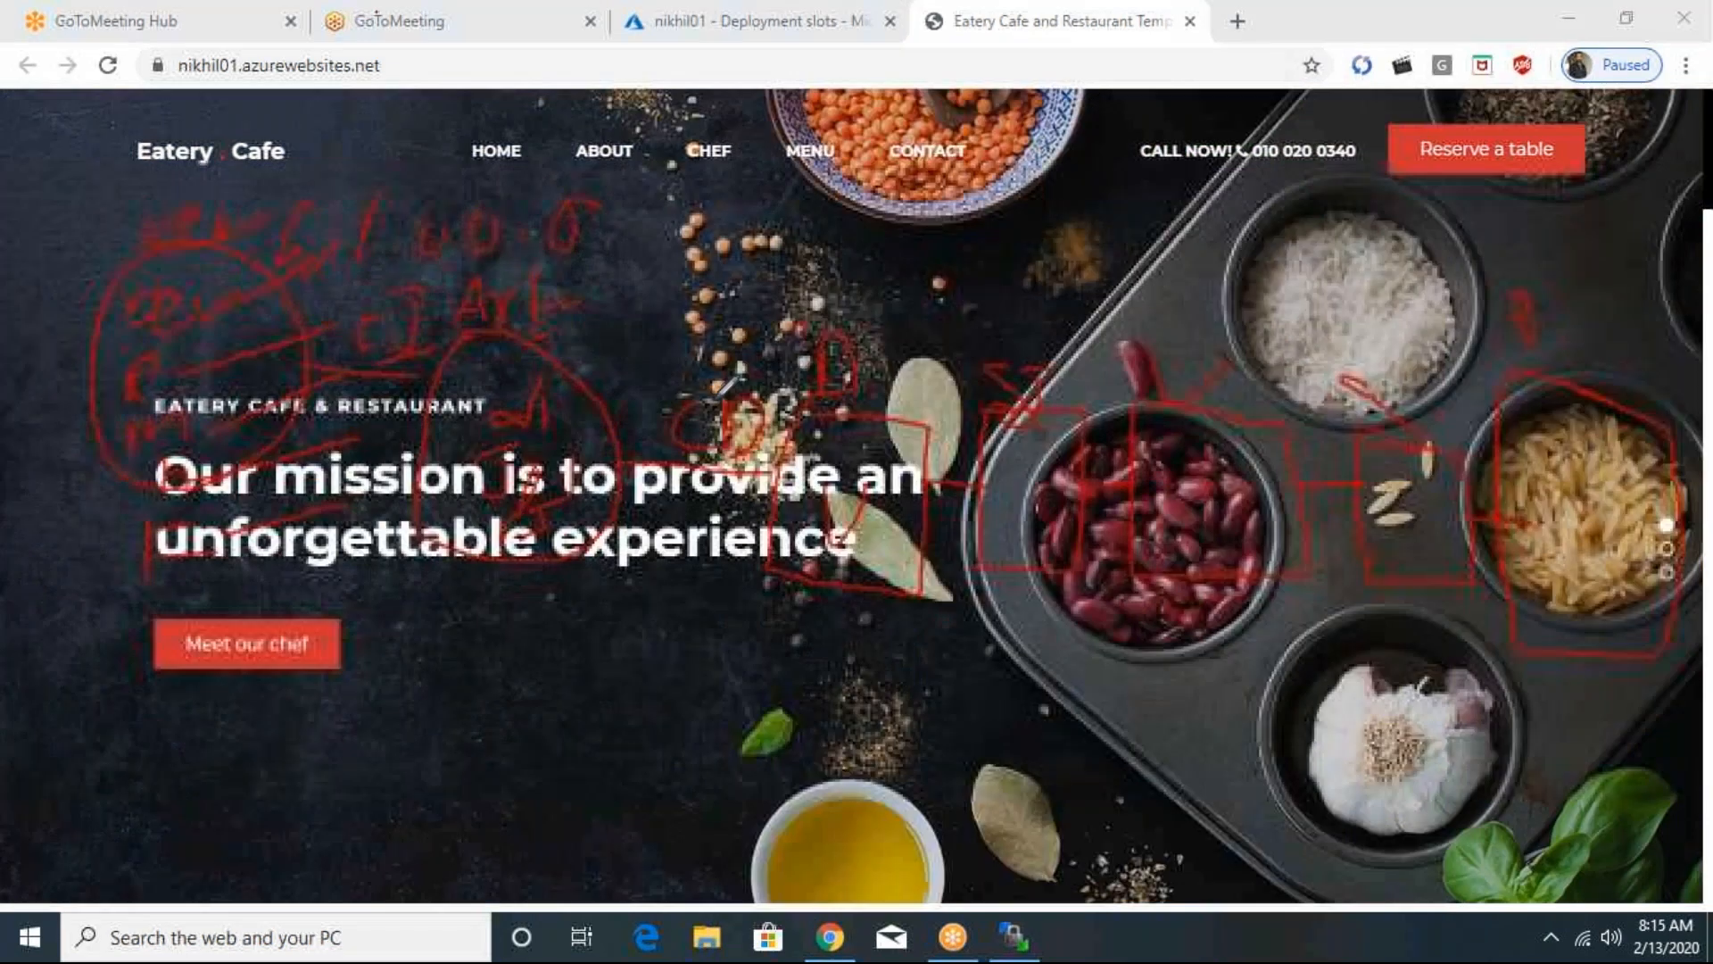
{"action": "mouse_move", "coordinate": [582, 254]}
{"action": "left_mouse_down"}
{"action": "mouse_move", "coordinate": [1079, 335]}
{"action": "mouse_move", "coordinate": [1472, 341]}
{"action": "mouse_move", "coordinate": [1438, 370]}
{"action": "left_mouse_up"}
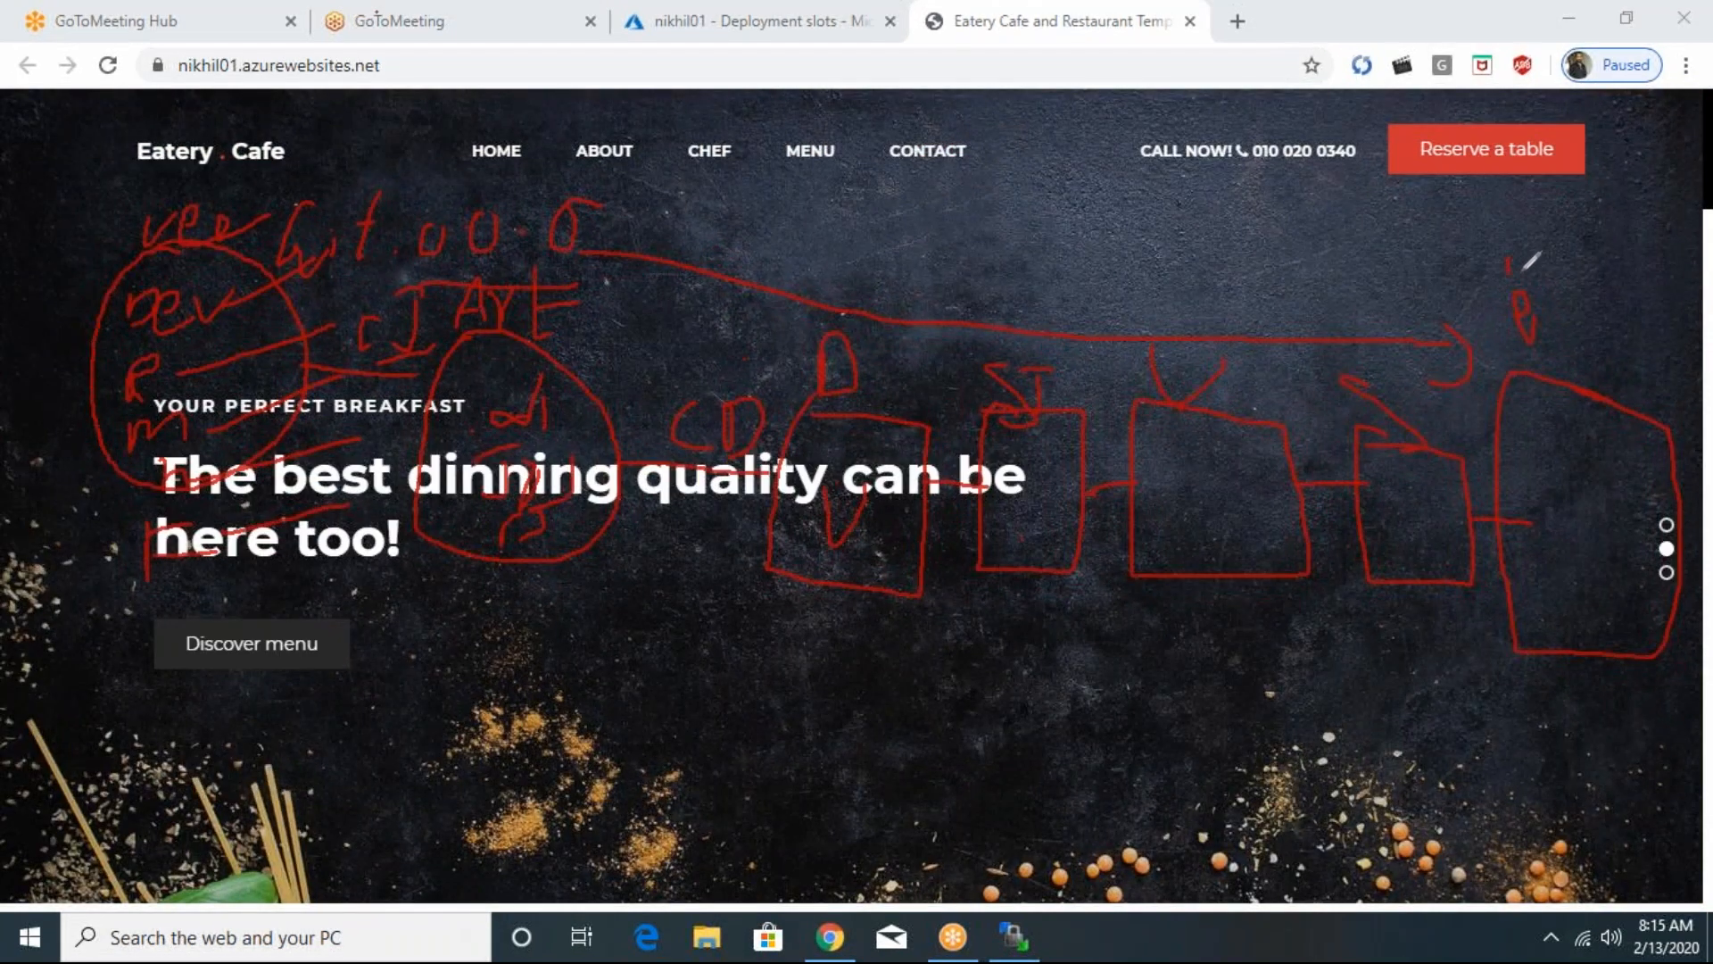
{"action": "left_click_drag", "start_coordinate": [1523, 270], "coordinate": [1585, 284]}
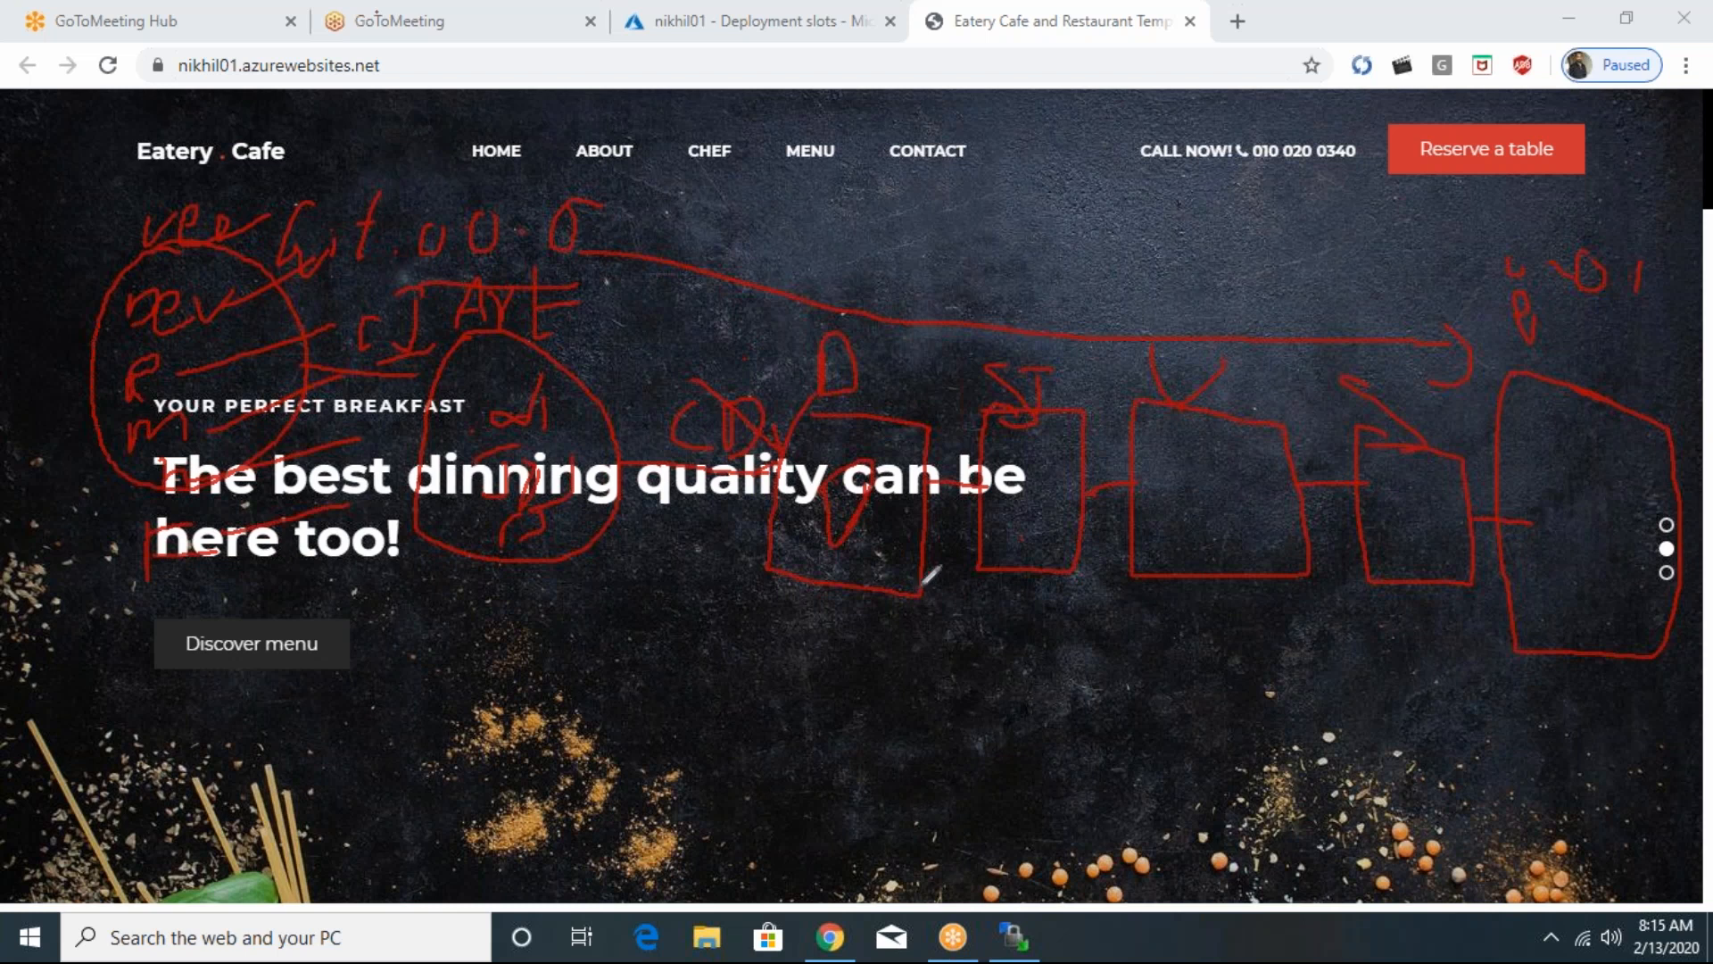
{"action": "left_click_drag", "start_coordinate": [846, 594], "coordinate": [839, 697]}
{"action": "left_click_drag", "start_coordinate": [871, 665], "coordinate": [870, 689]}
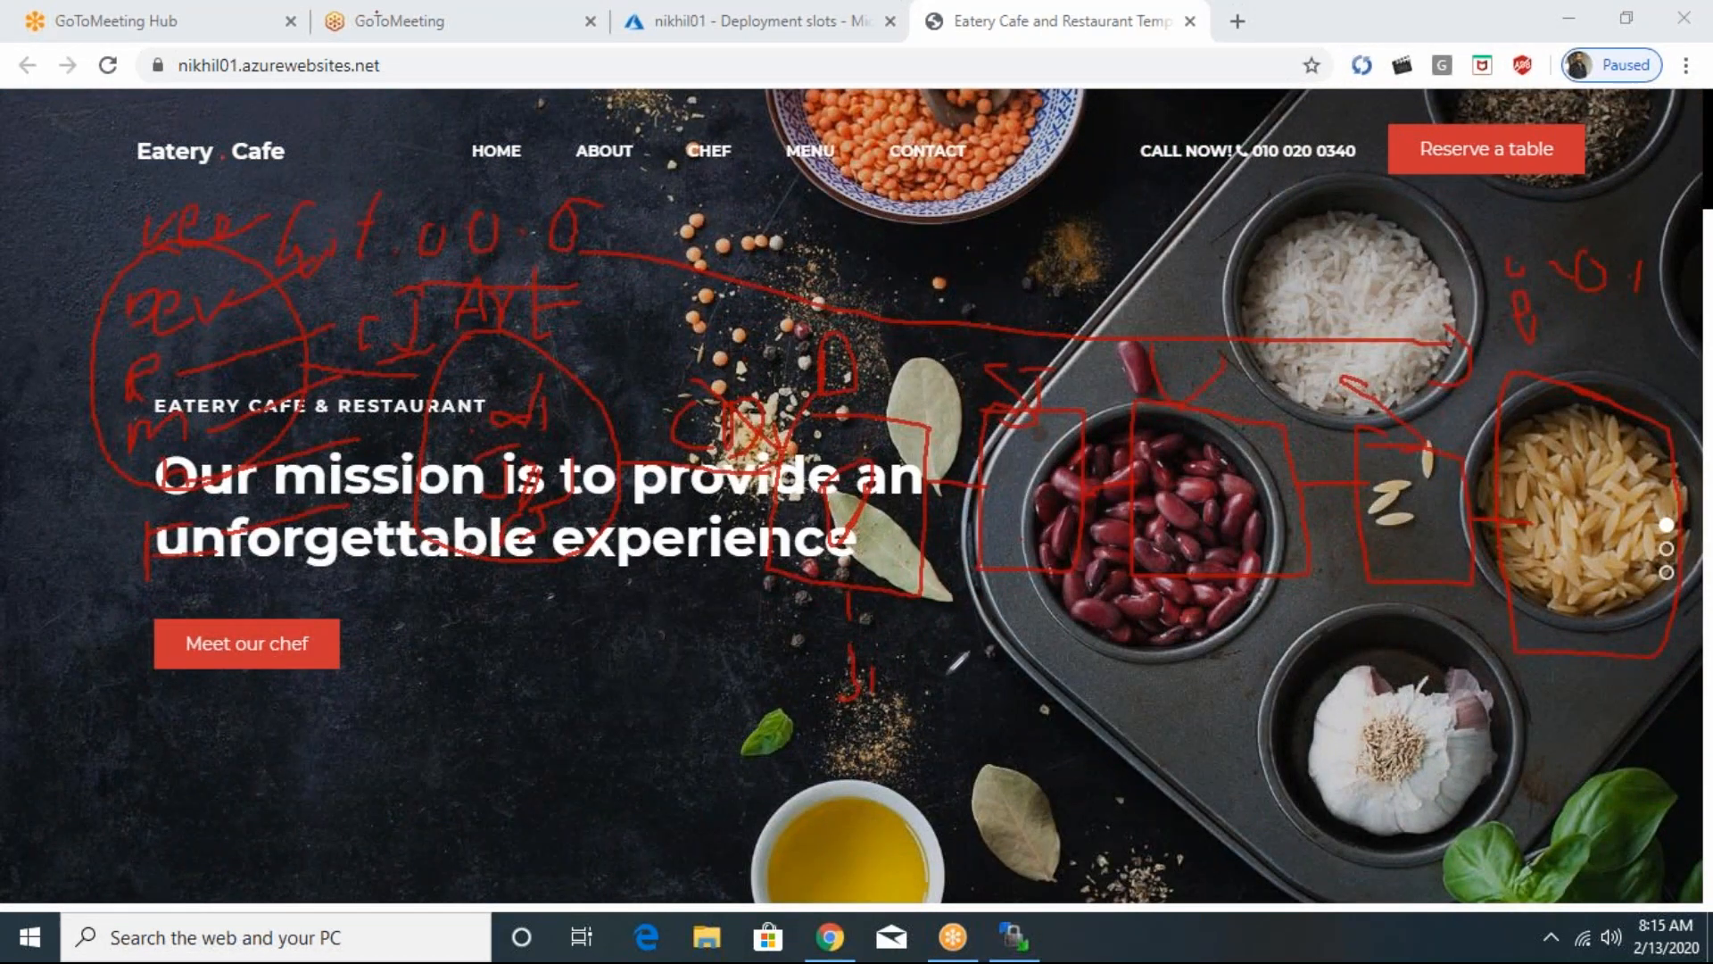
{"action": "left_click_drag", "start_coordinate": [935, 641], "coordinate": [999, 678]}
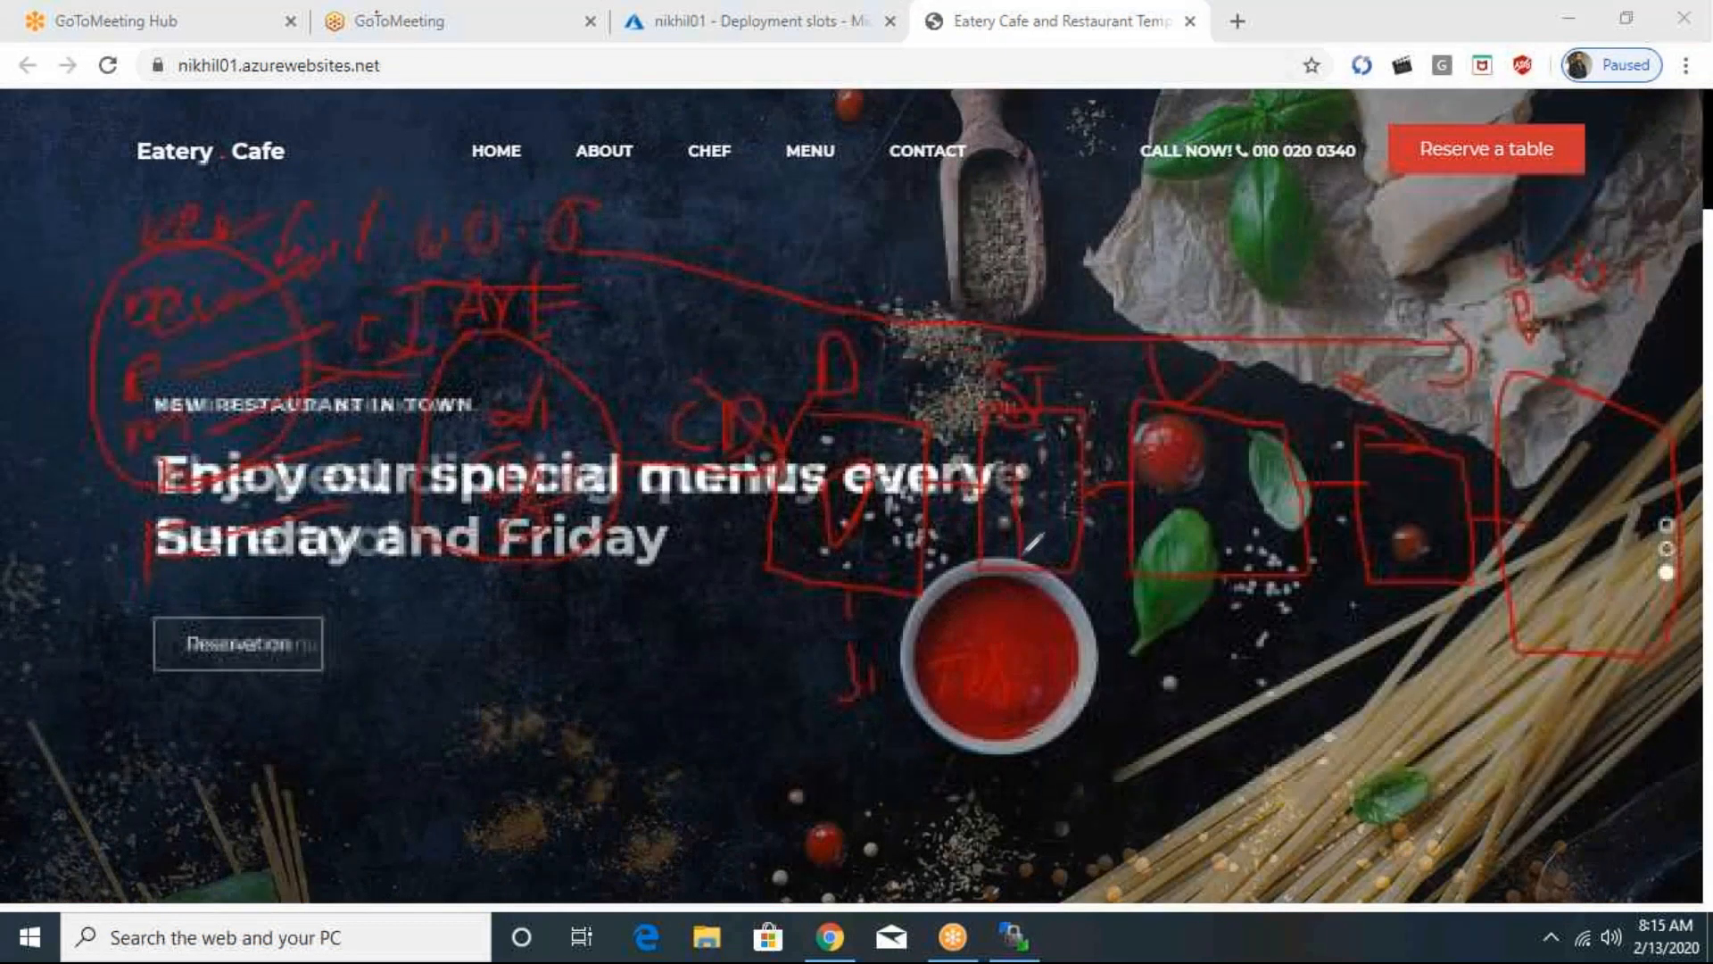
{"action": "mouse_move", "coordinate": [1032, 551]}
{"action": "left_mouse_down"}
{"action": "mouse_move", "coordinate": [1055, 646]}
{"action": "mouse_move", "coordinate": [1083, 651]}
{"action": "mouse_move", "coordinate": [1125, 594]}
{"action": "mouse_move", "coordinate": [1134, 648]}
{"action": "left_mouse_up"}
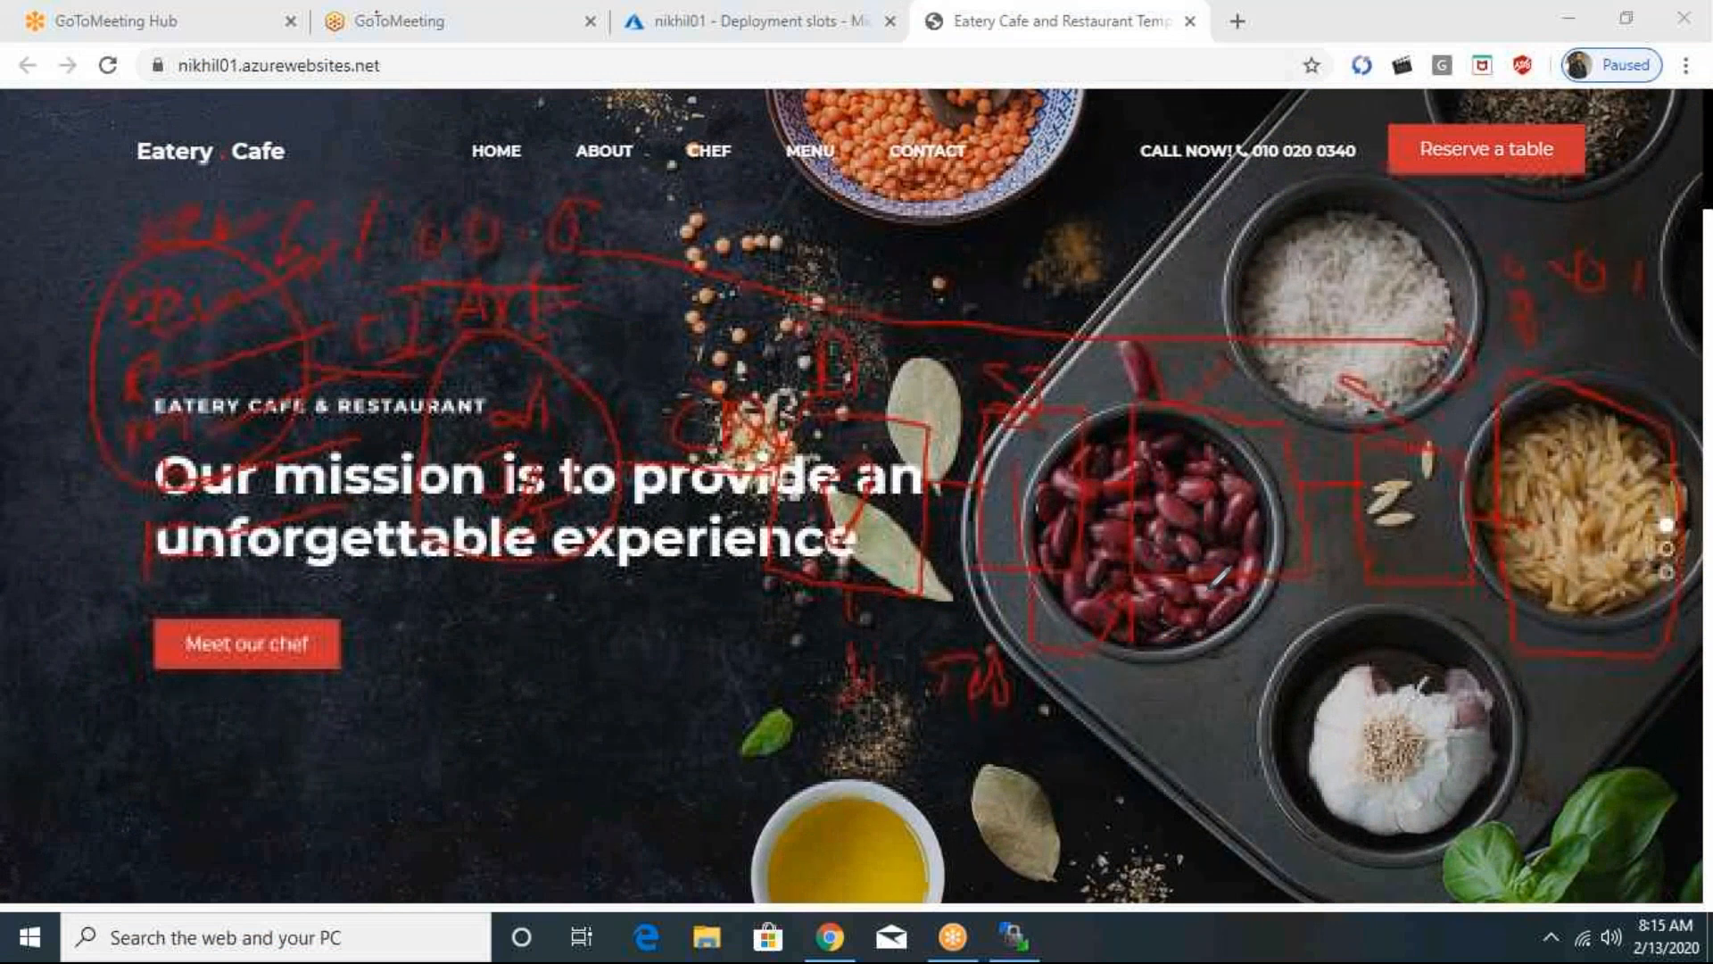
{"action": "mouse_move", "coordinate": [1194, 601]}
{"action": "left_mouse_down"}
{"action": "mouse_move", "coordinate": [1184, 653]}
{"action": "mouse_move", "coordinate": [1238, 607]}
{"action": "mouse_move", "coordinate": [1242, 662]}
{"action": "mouse_move", "coordinate": [1242, 639]}
{"action": "left_mouse_up"}
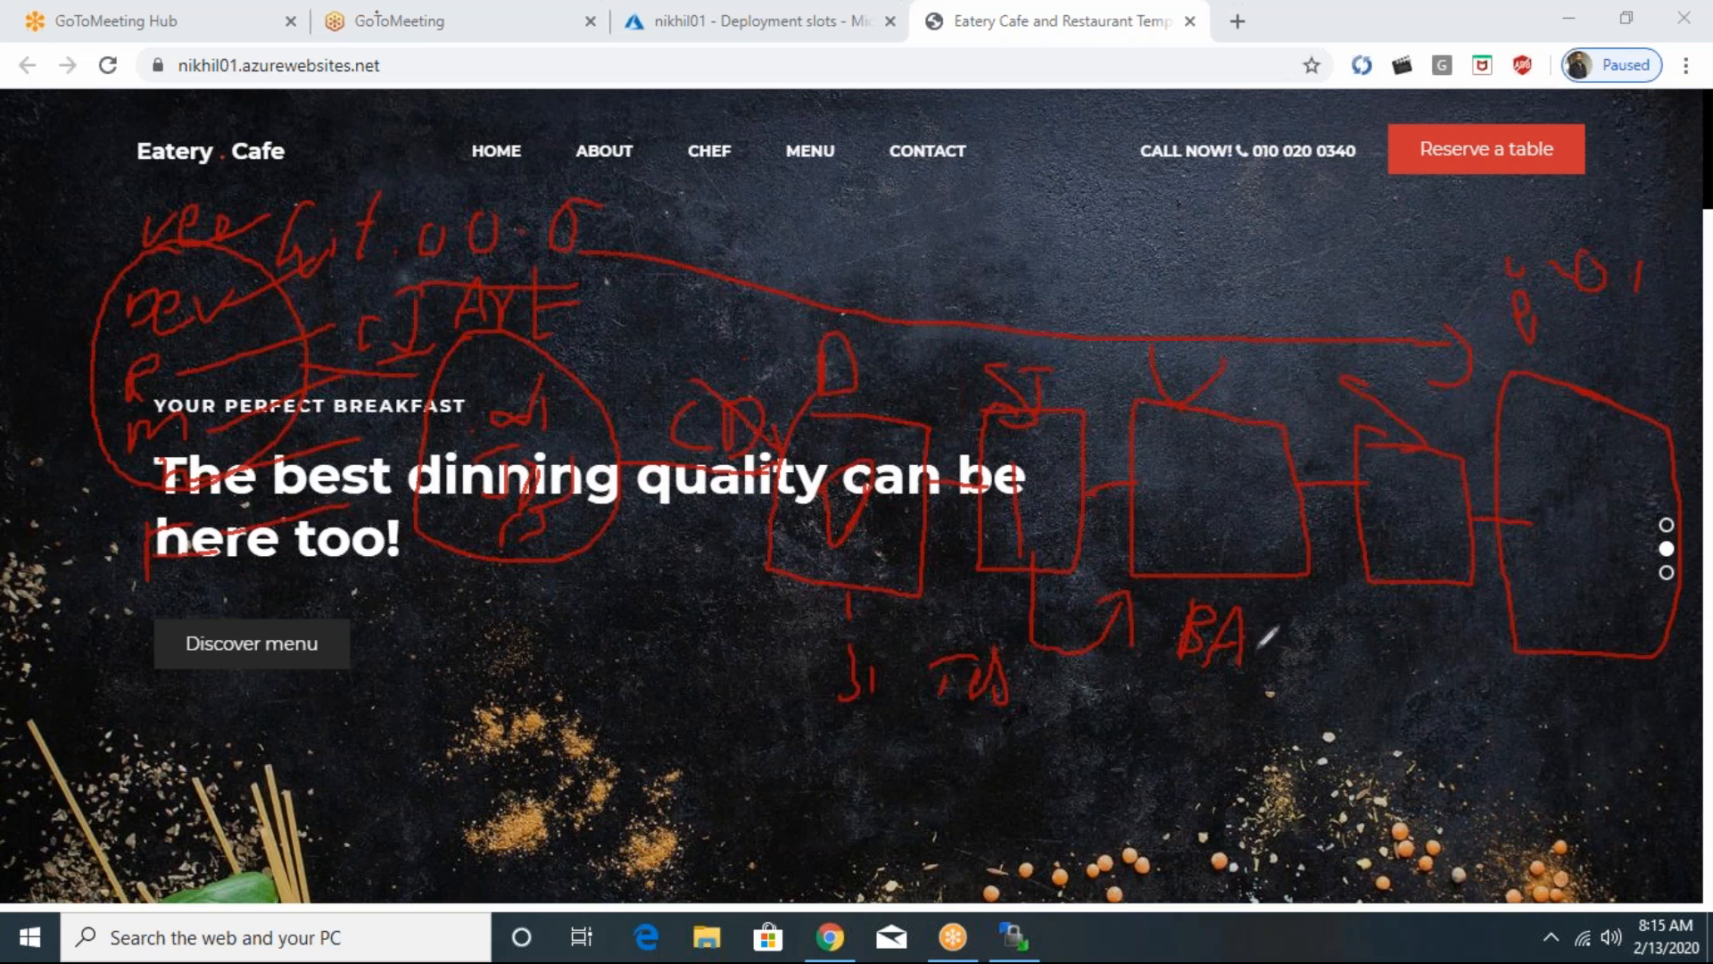
{"action": "mouse_move", "coordinate": [1246, 640]}
{"action": "left_mouse_down"}
{"action": "mouse_move", "coordinate": [1401, 618]}
{"action": "mouse_move", "coordinate": [1403, 600]}
{"action": "mouse_move", "coordinate": [1410, 640]}
{"action": "mouse_move", "coordinate": [1354, 723]}
{"action": "mouse_move", "coordinate": [1405, 661]}
{"action": "mouse_move", "coordinate": [1425, 713]}
{"action": "mouse_move", "coordinate": [1441, 705]}
{"action": "left_mouse_up"}
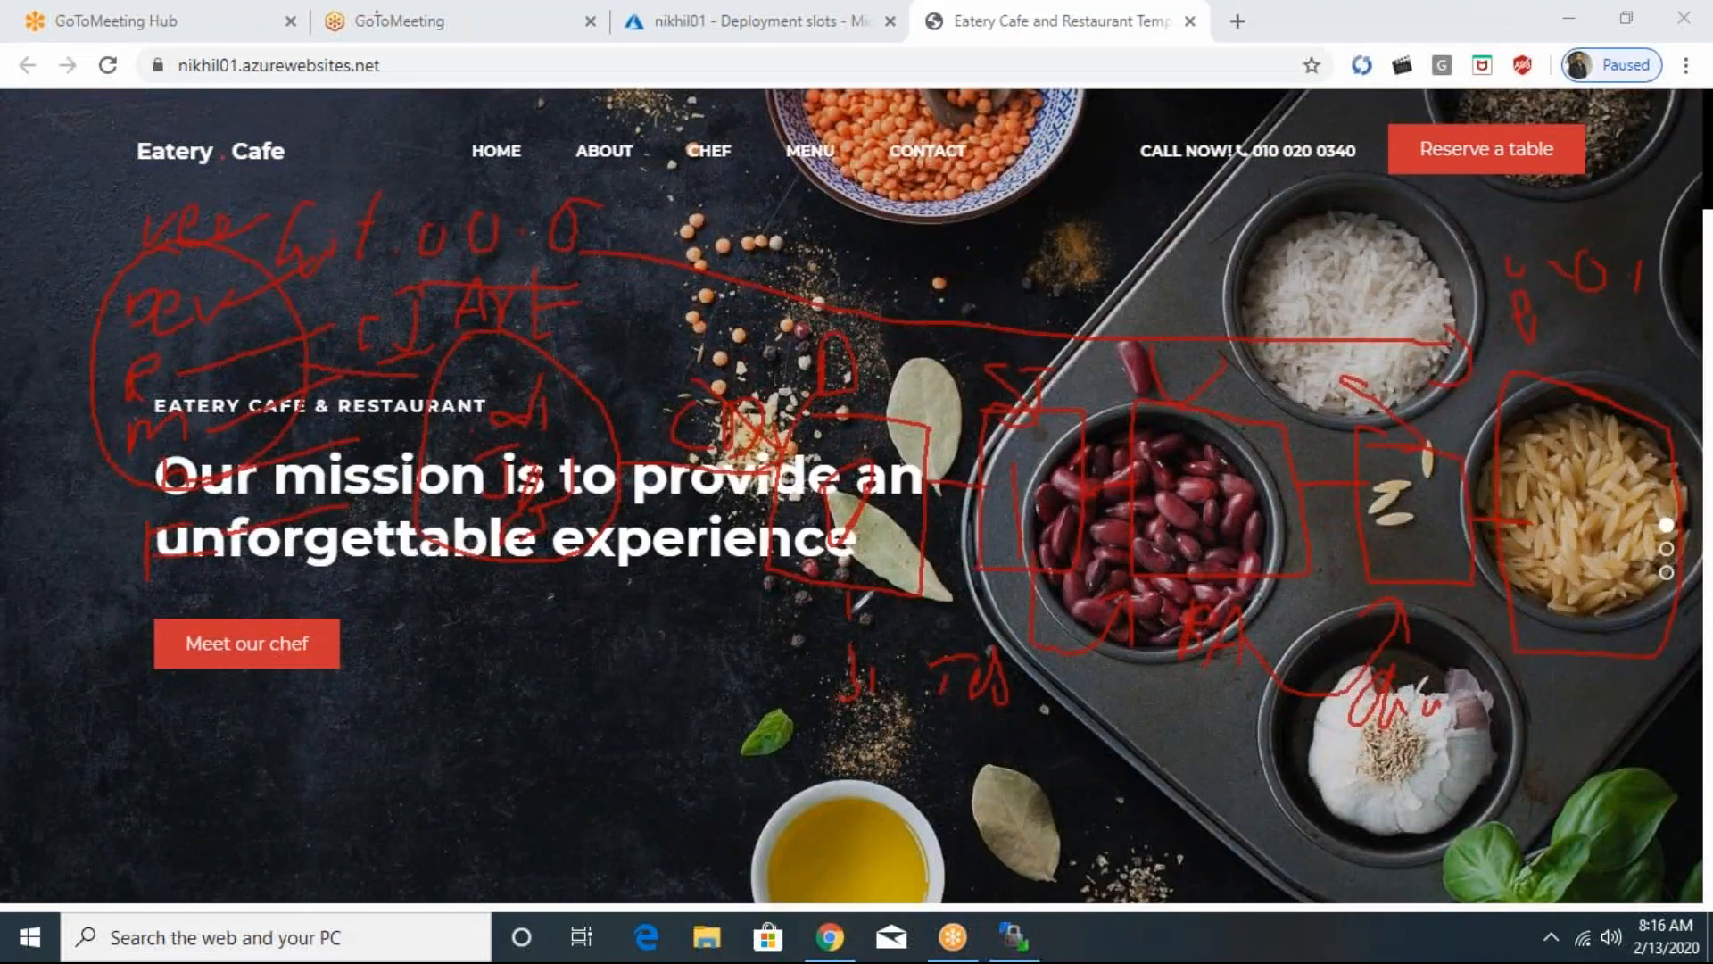
{"action": "mouse_move", "coordinate": [970, 743]}
{"action": "left_mouse_down"}
{"action": "mouse_move", "coordinate": [949, 792]}
{"action": "mouse_move", "coordinate": [980, 792]}
{"action": "mouse_move", "coordinate": [980, 768]}
{"action": "mouse_move", "coordinate": [1071, 807]}
{"action": "left_mouse_up"}
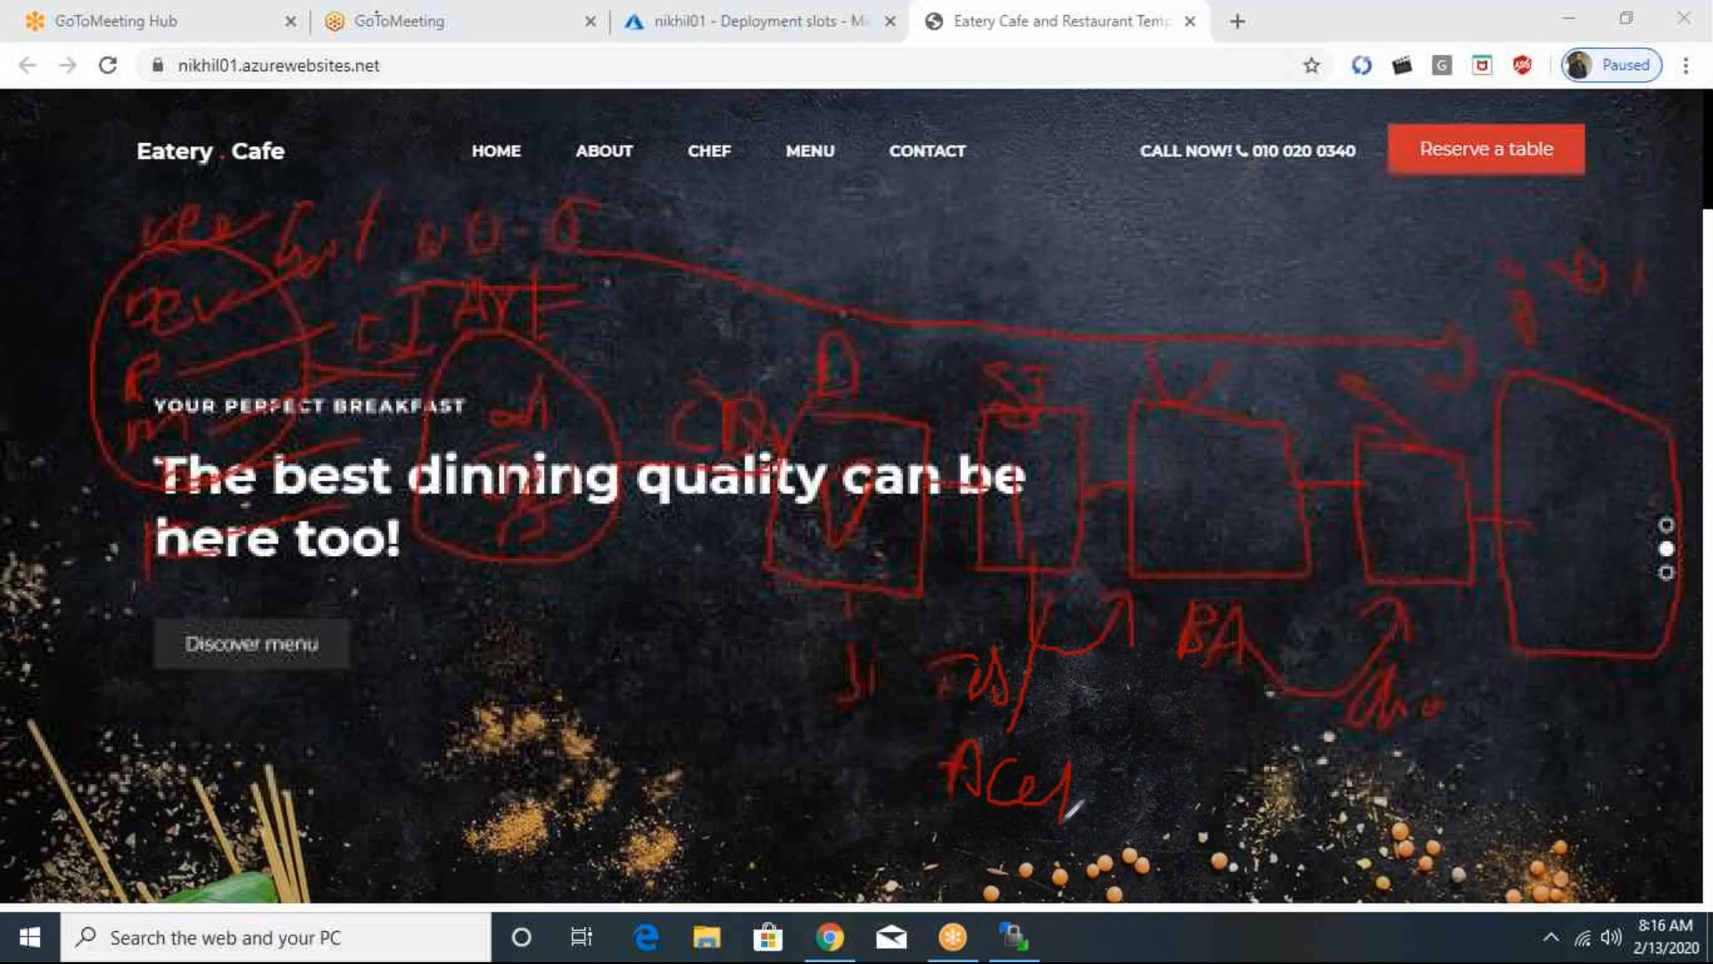
{"action": "left_click_drag", "start_coordinate": [1062, 749], "coordinate": [1091, 767]}
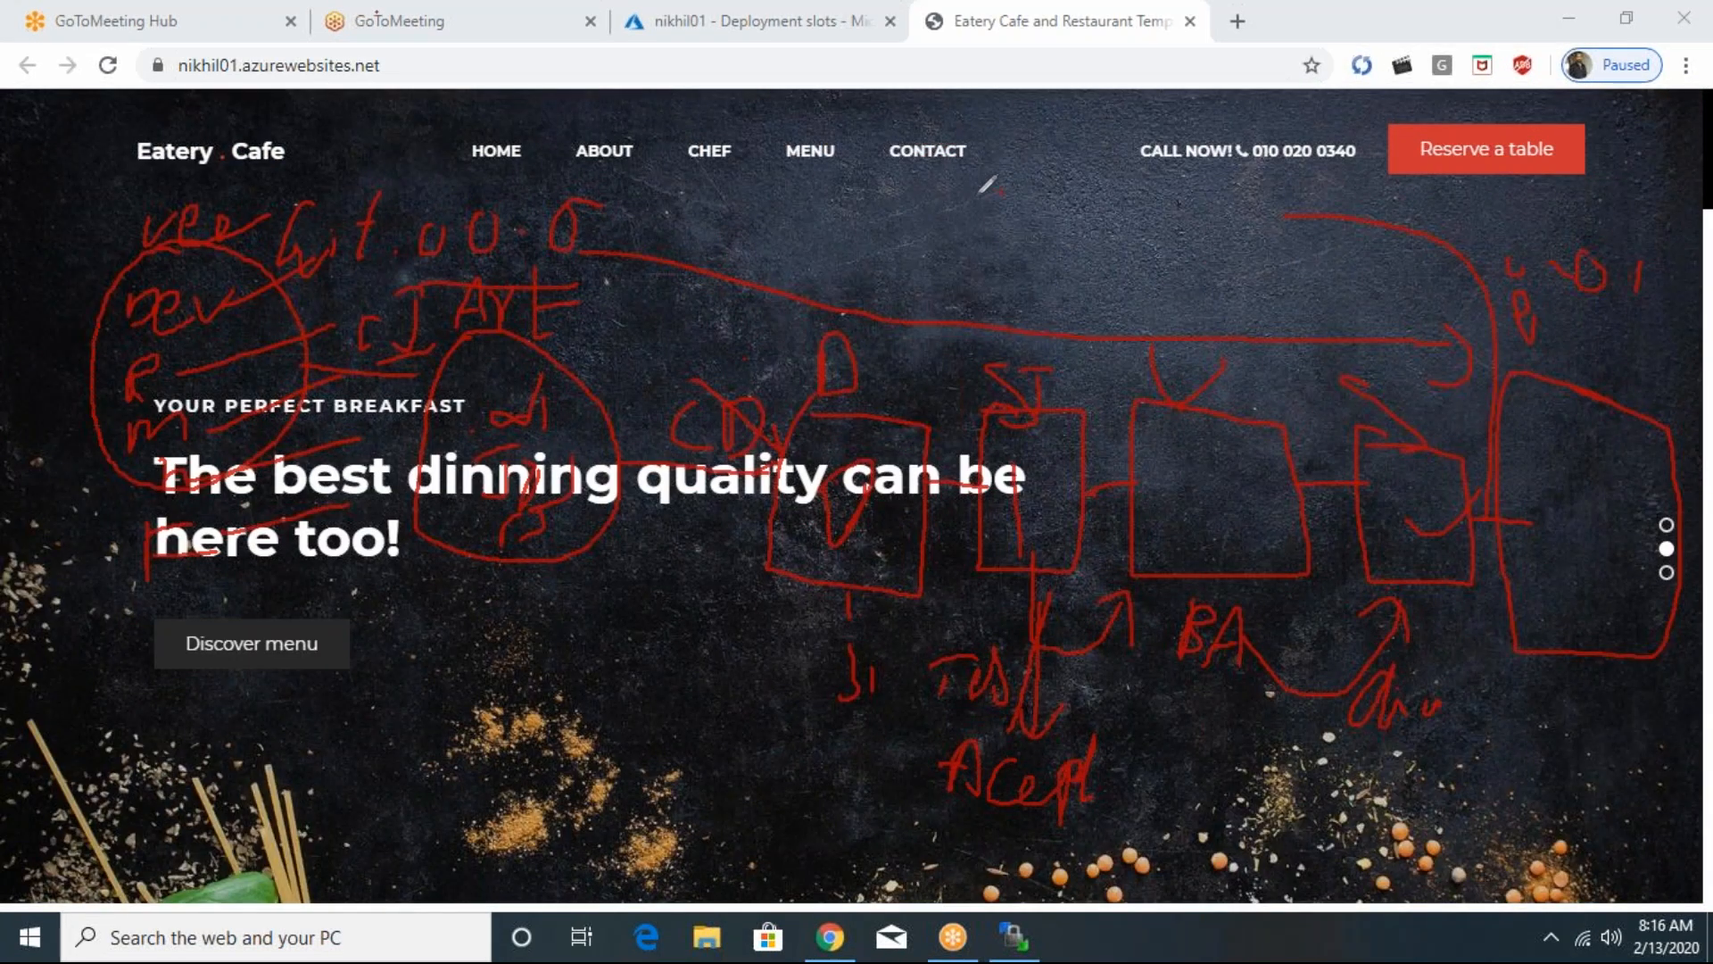
{"action": "mouse_move", "coordinate": [982, 192]}
{"action": "left_mouse_down"}
{"action": "mouse_move", "coordinate": [1013, 234]}
{"action": "mouse_move", "coordinate": [1070, 223]}
{"action": "mouse_move", "coordinate": [1087, 253]}
{"action": "left_mouse_up"}
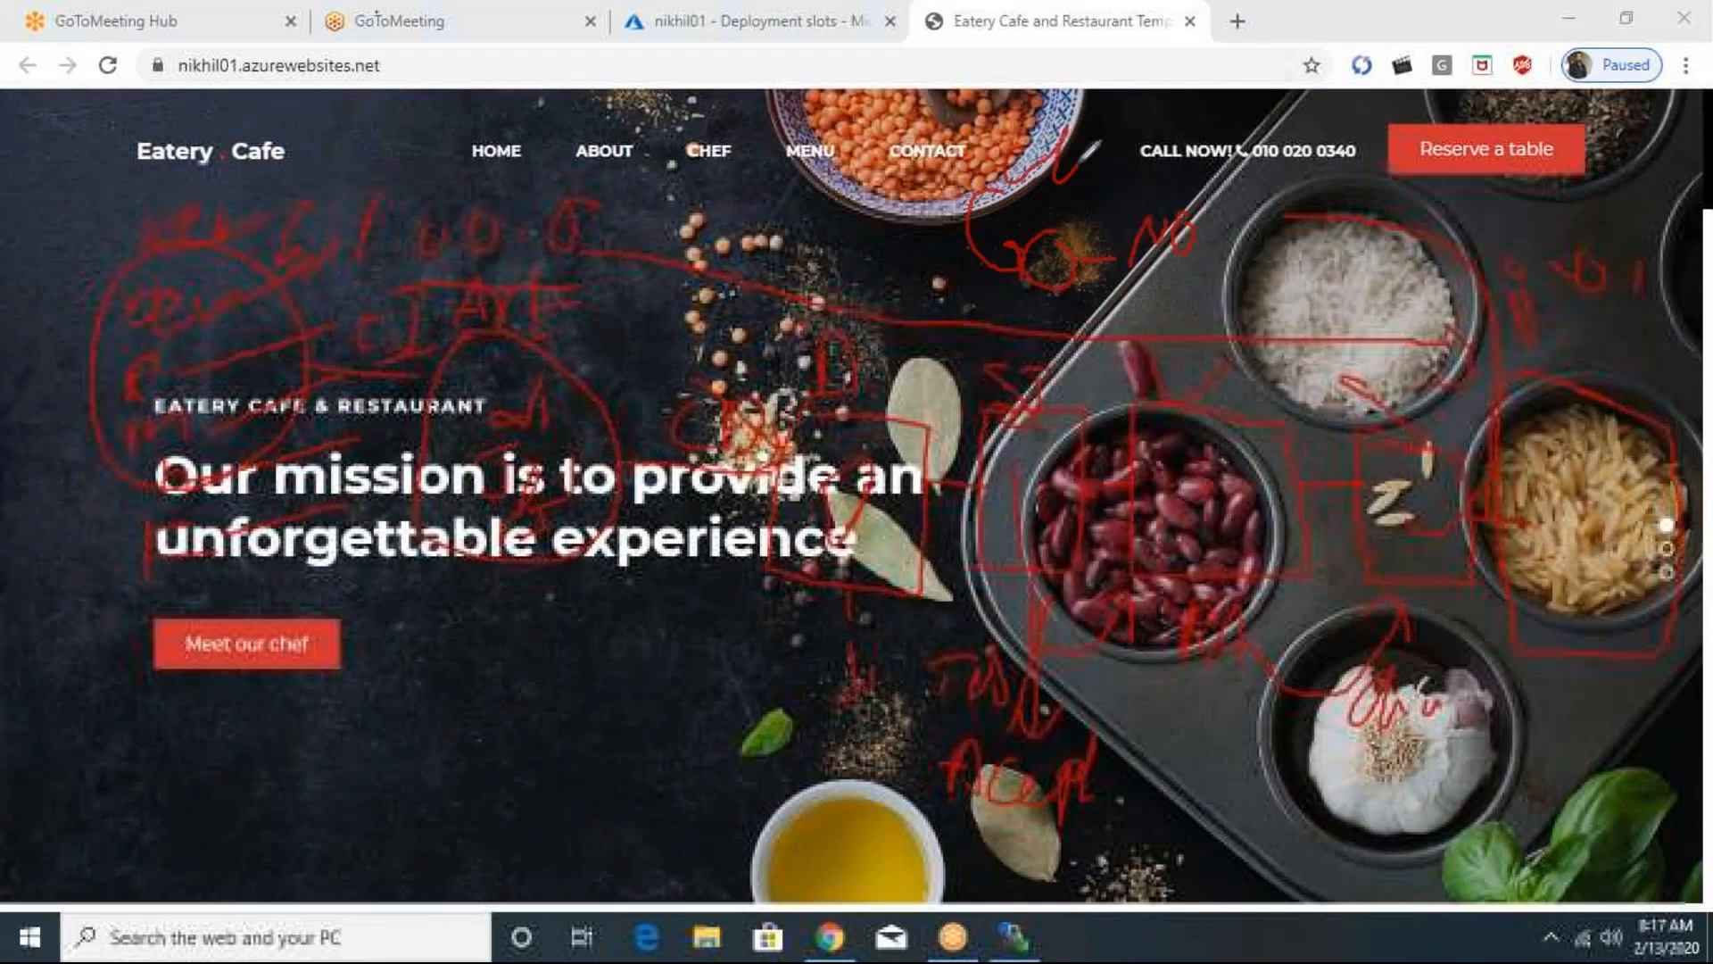
{"action": "mouse_move", "coordinate": [1078, 161]}
{"action": "left_mouse_down"}
{"action": "mouse_move", "coordinate": [1120, 172]}
{"action": "mouse_move", "coordinate": [1171, 134]}
{"action": "mouse_move", "coordinate": [1167, 167]}
{"action": "left_mouse_up"}
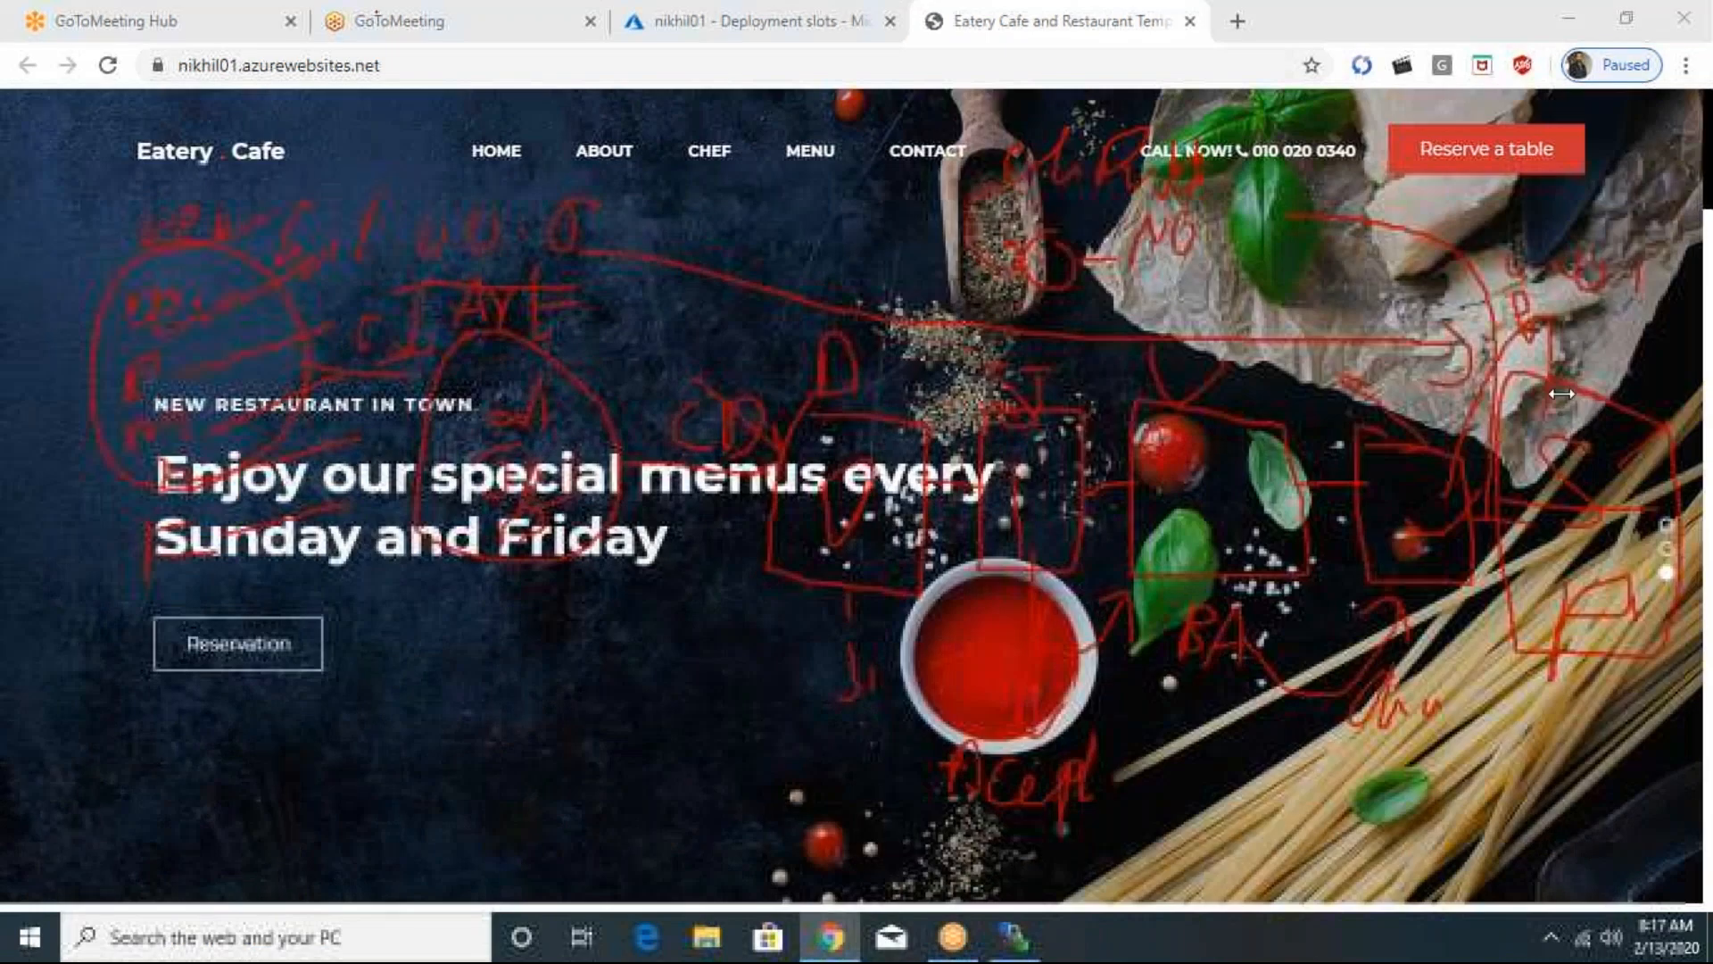
{"action": "left_click", "coordinate": [1530, 397]}
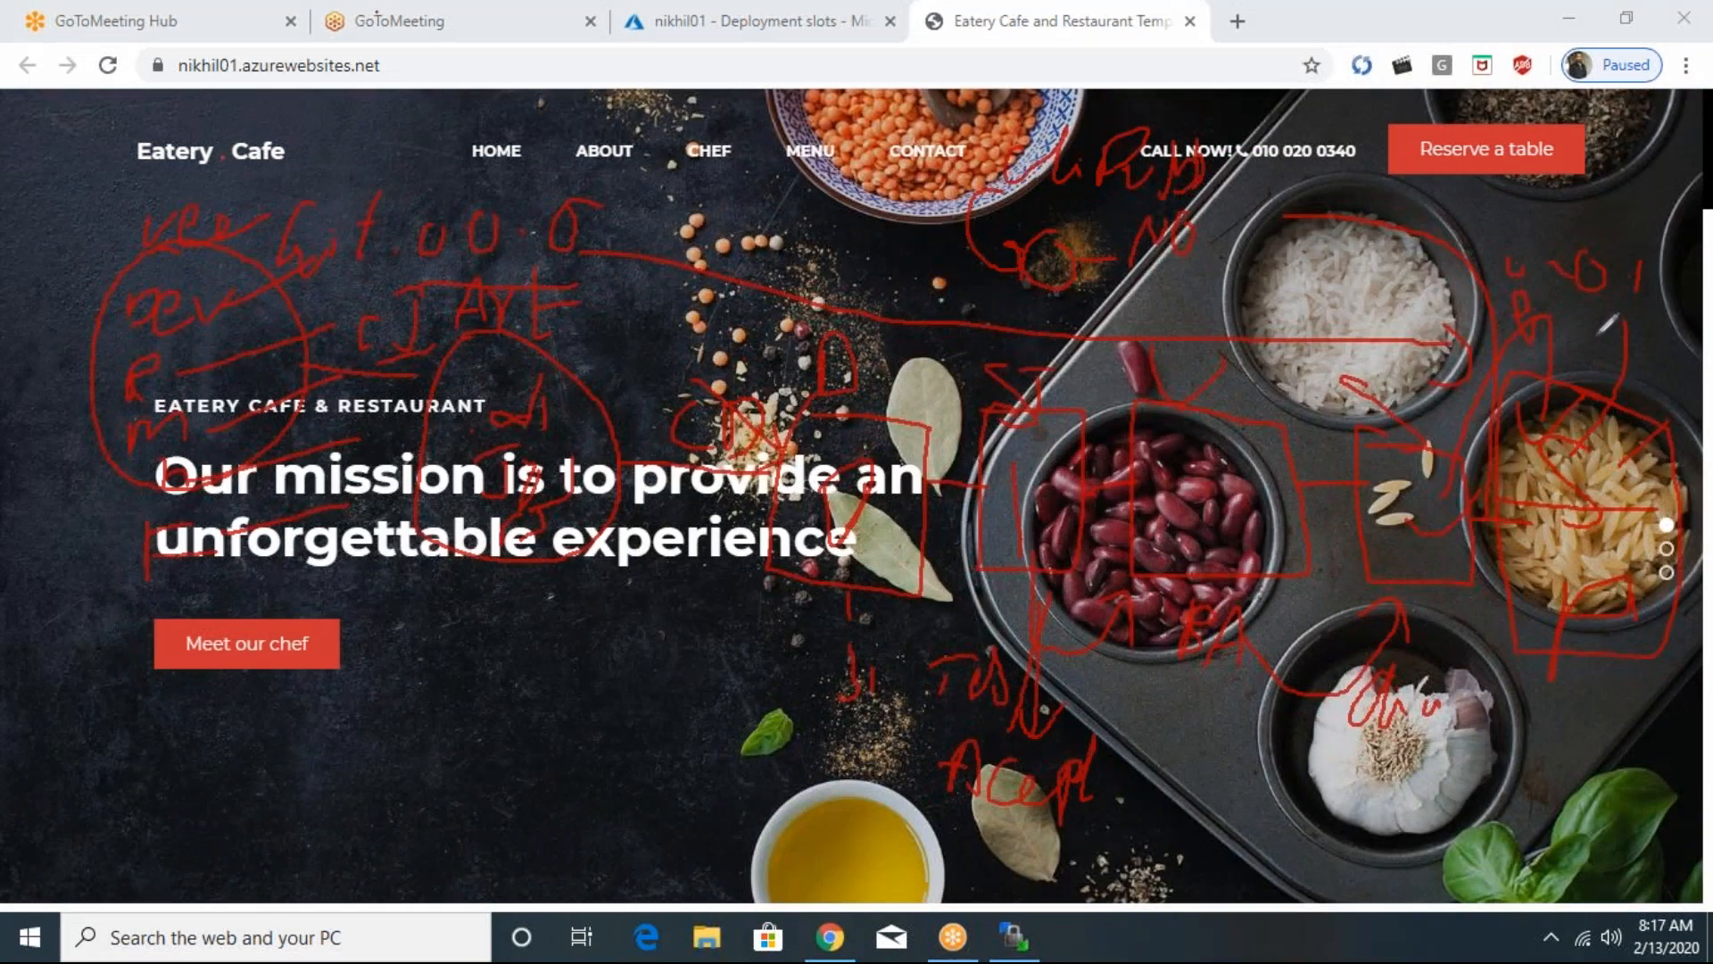
{"action": "left_click_drag", "start_coordinate": [1595, 355], "coordinate": [1632, 334]}
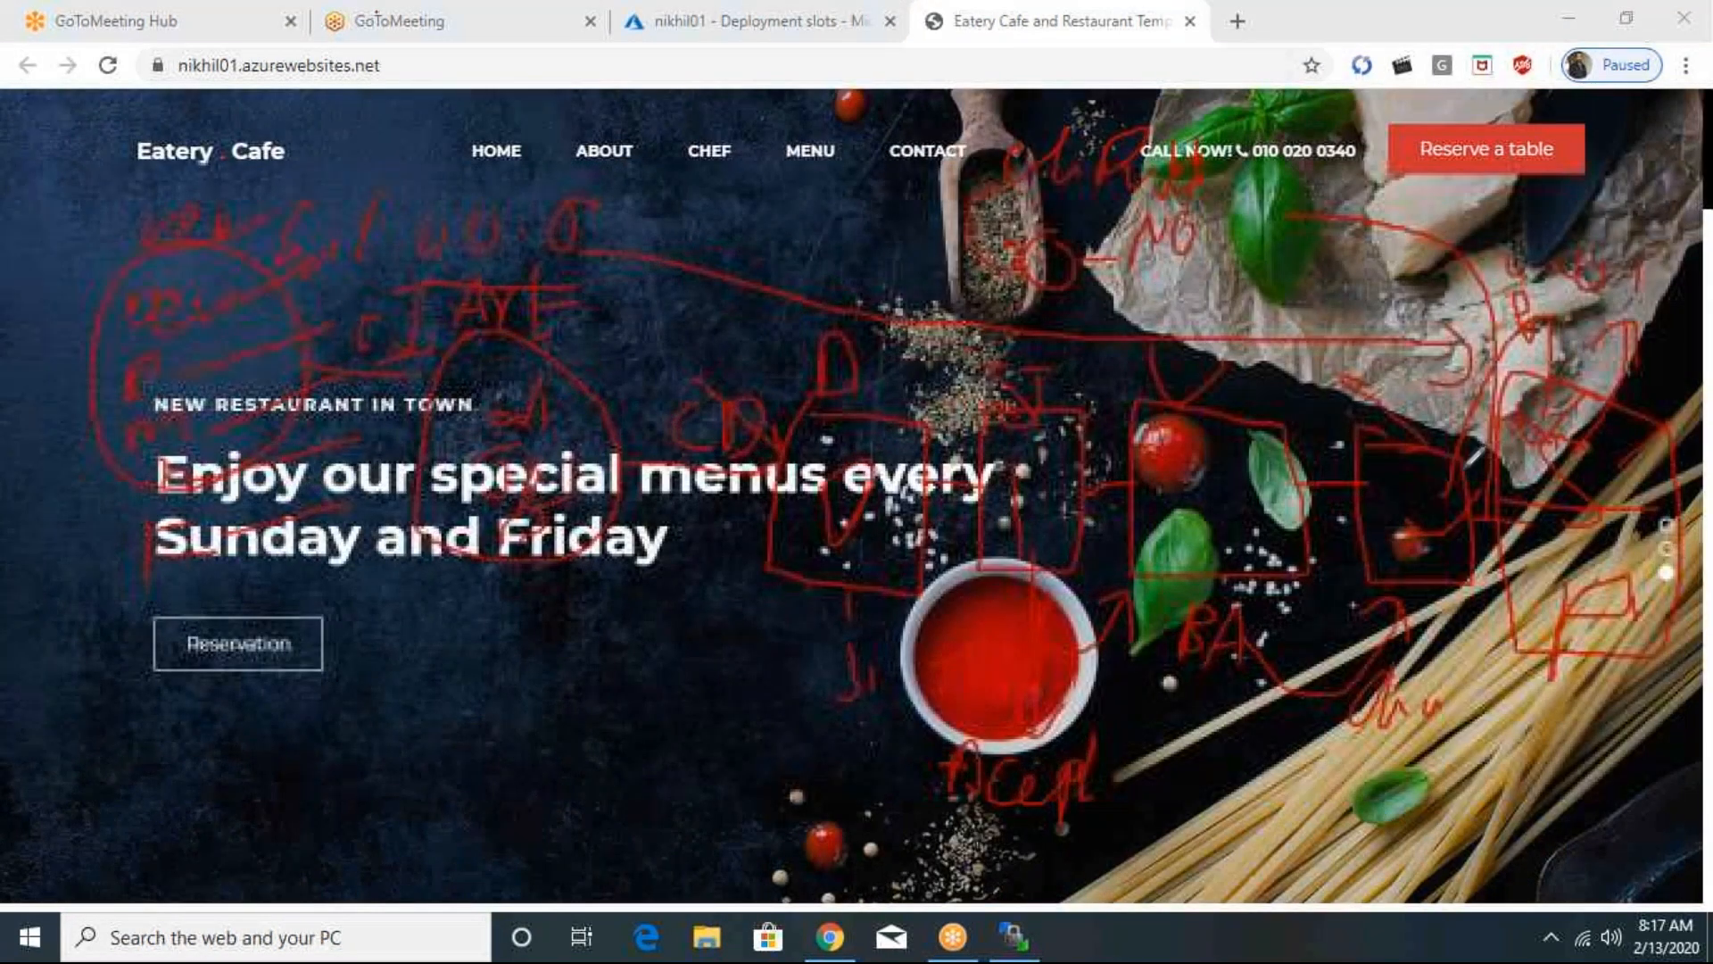
{"action": "mouse_move", "coordinate": [1468, 469]}
{"action": "left_mouse_down"}
{"action": "mouse_move", "coordinate": [1560, 600]}
{"action": "mouse_move", "coordinate": [1685, 585]}
{"action": "mouse_move", "coordinate": [1694, 428]}
{"action": "left_mouse_up"}
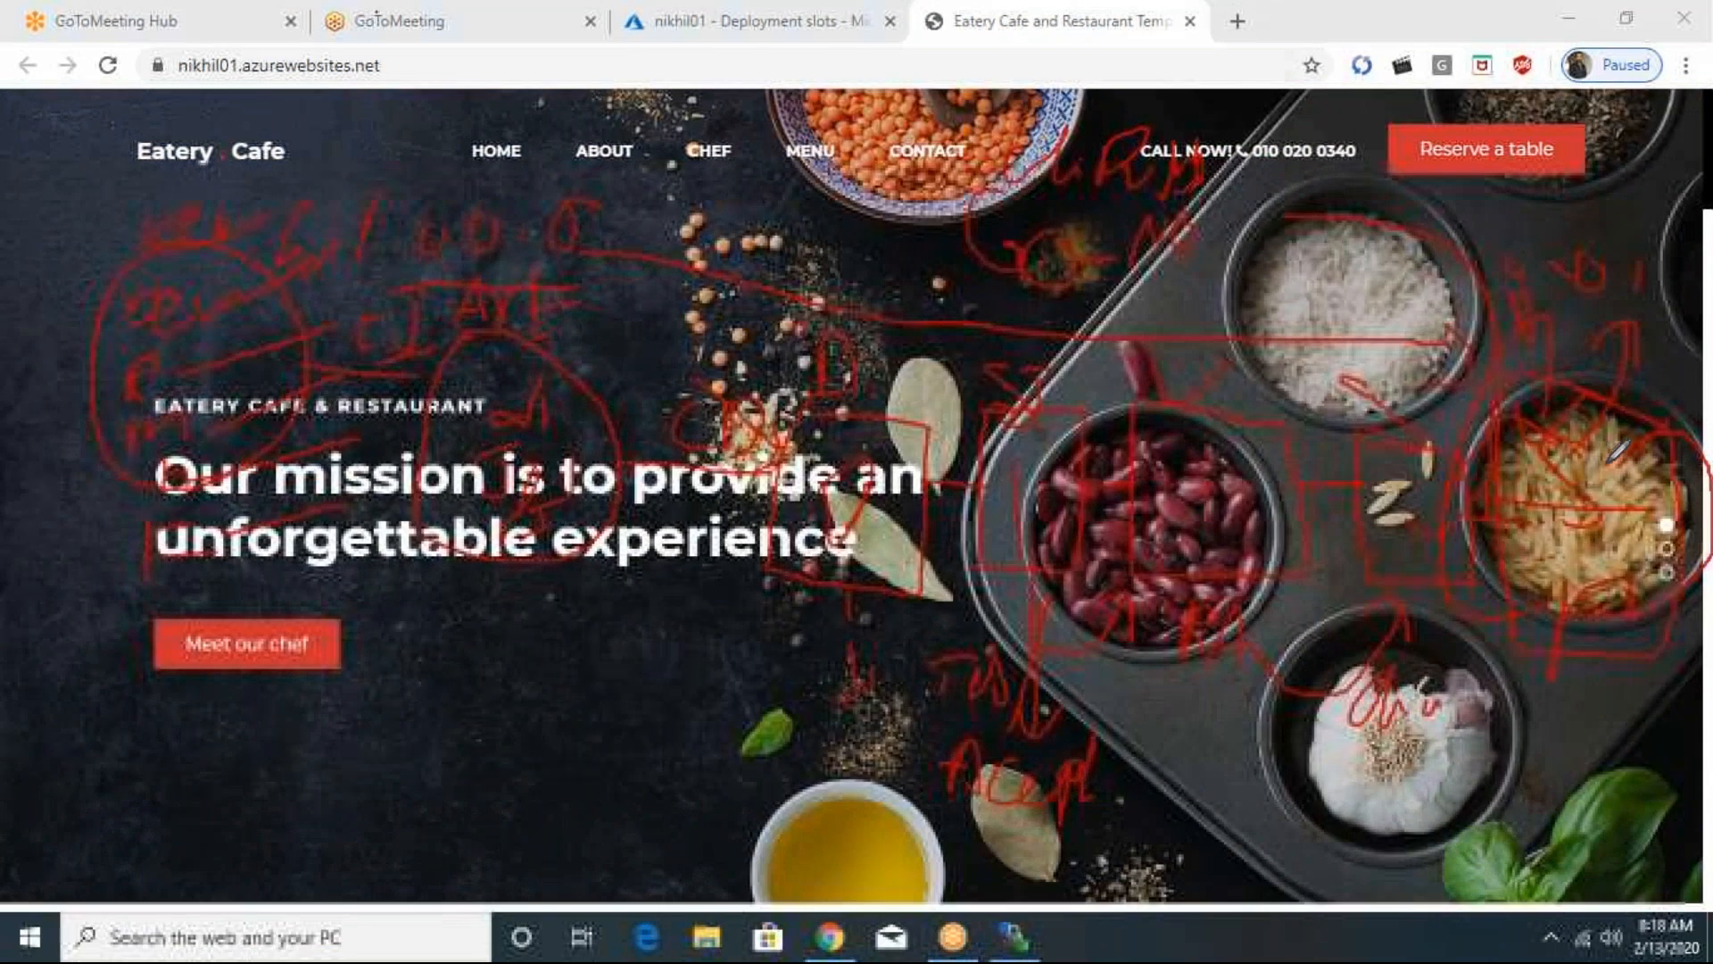
{"action": "mouse_move", "coordinate": [1580, 505]}
{"action": "left_mouse_down"}
{"action": "mouse_move", "coordinate": [1531, 408]}
{"action": "mouse_move", "coordinate": [1508, 500]}
{"action": "mouse_move", "coordinate": [1580, 505]}
{"action": "left_mouse_up"}
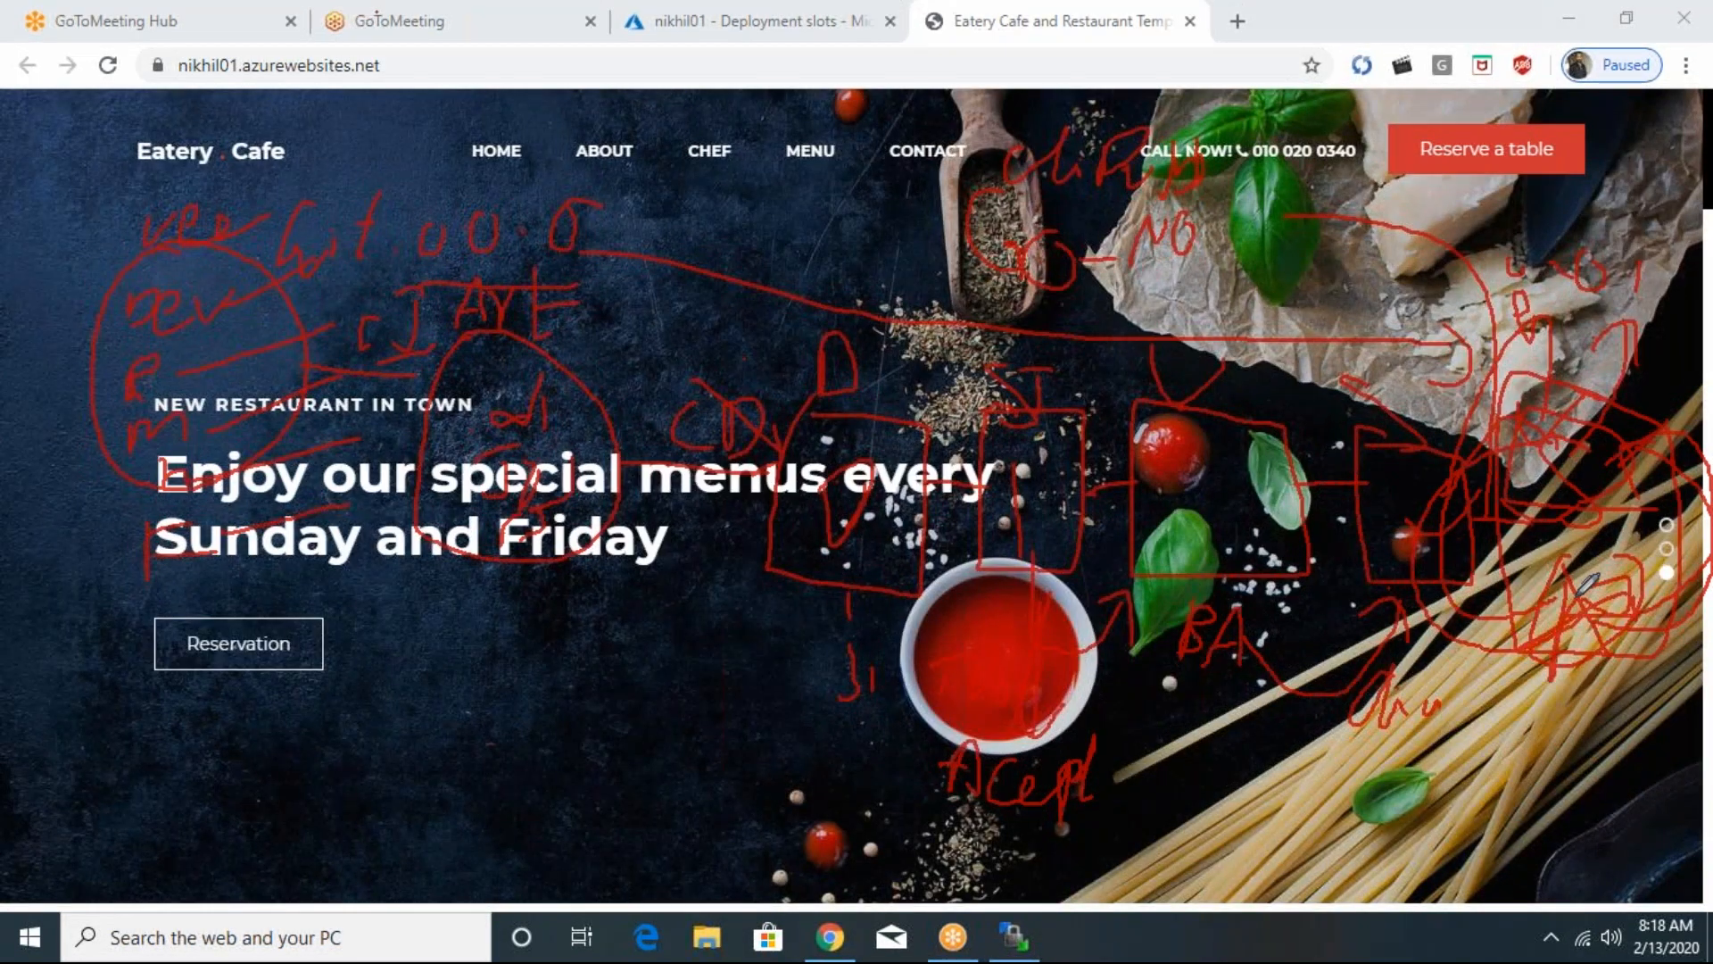
{"action": "left_click", "coordinate": [1149, 16]}
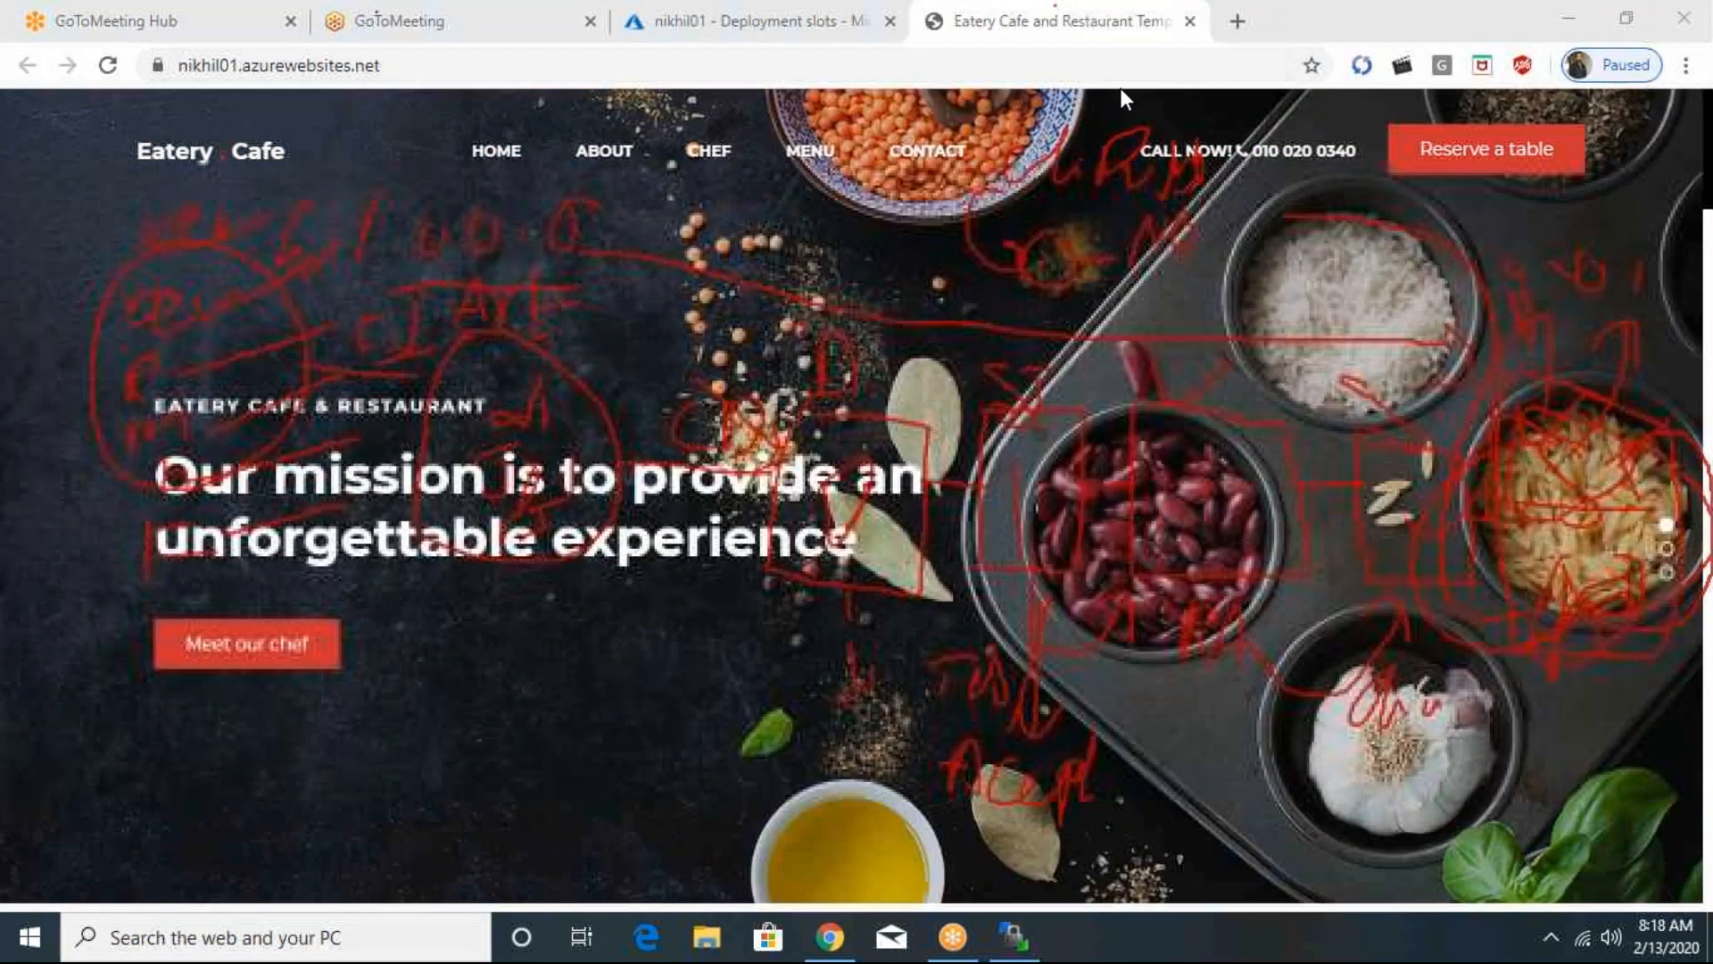
{"action": "left_click", "coordinate": [1126, 173]}
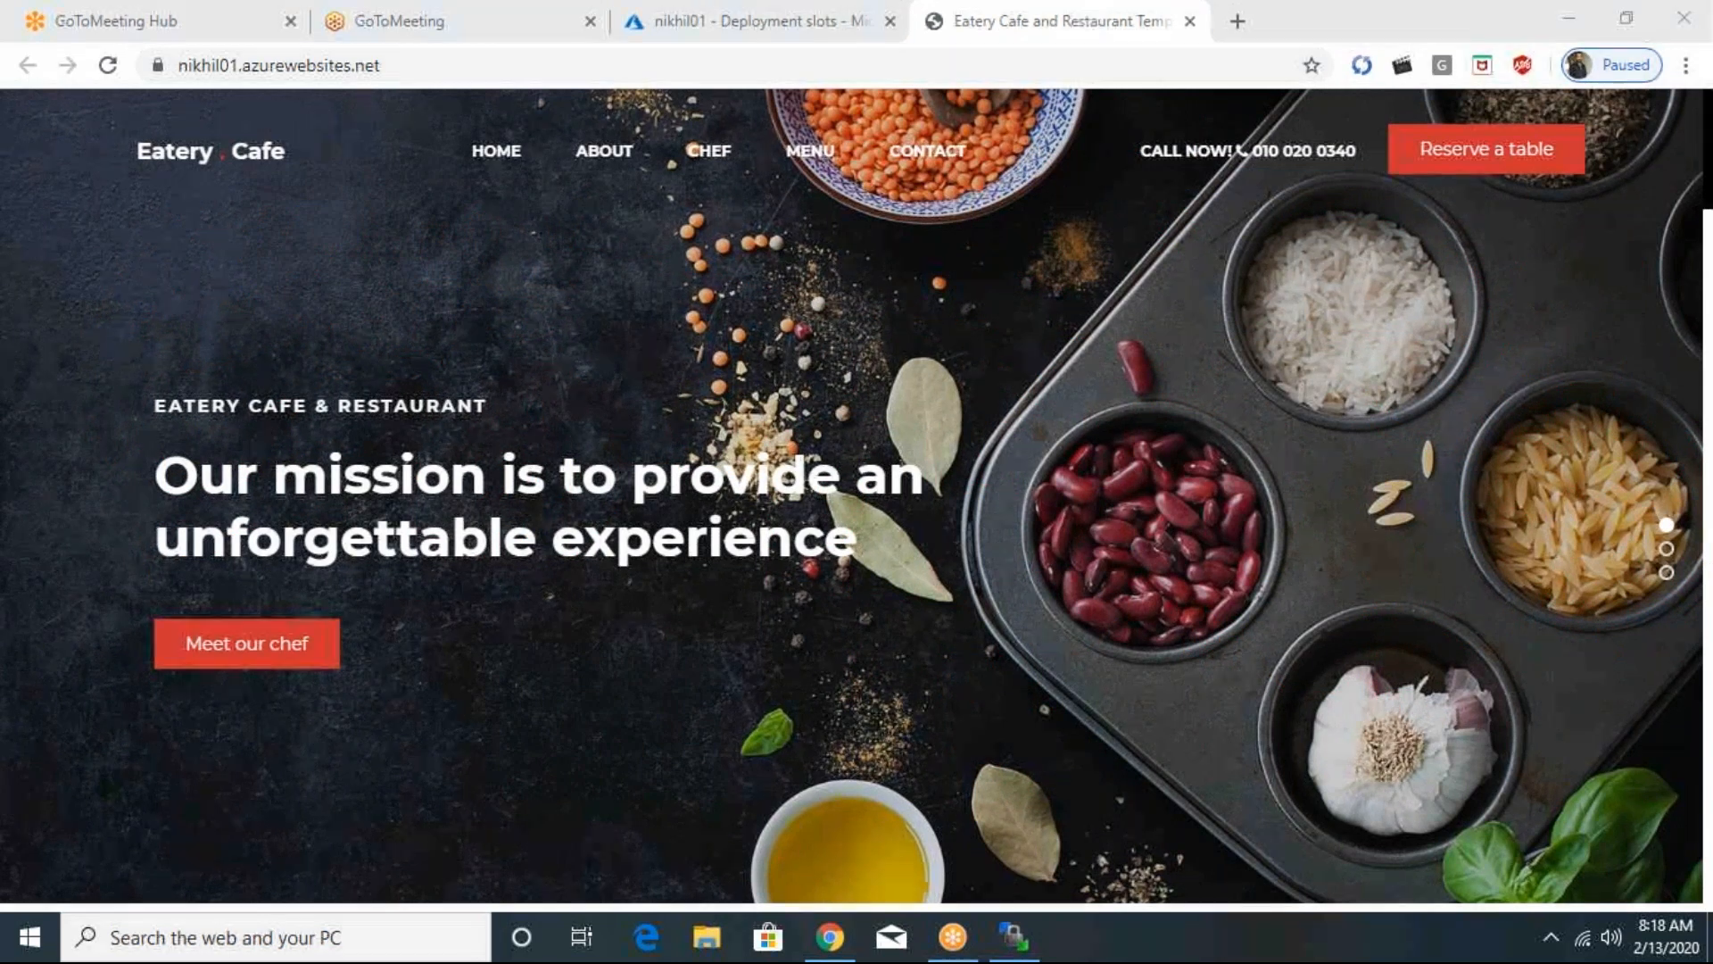
- Open the nikhil01-stage deployment slot in the Azure portal and view its URL, nikhil01-stage.azurewebsites.net, in a new browser tab
{"action": "key", "text": "alt+Tab"}
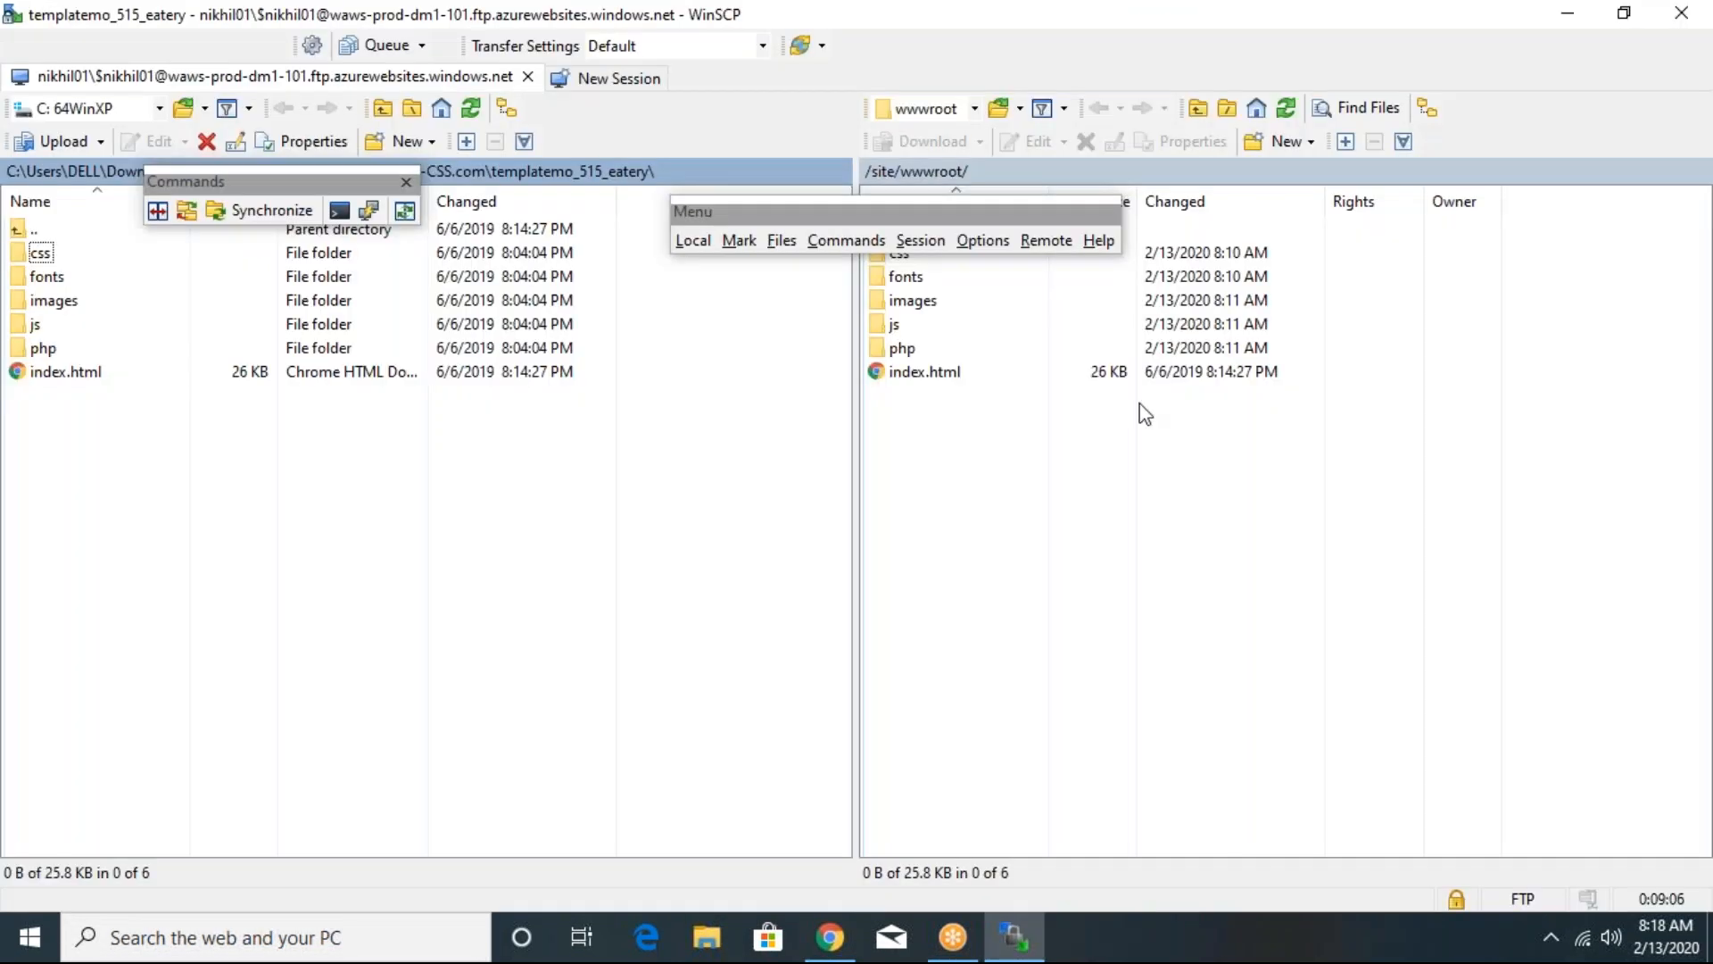
{"action": "key", "text": "alt+Tab"}
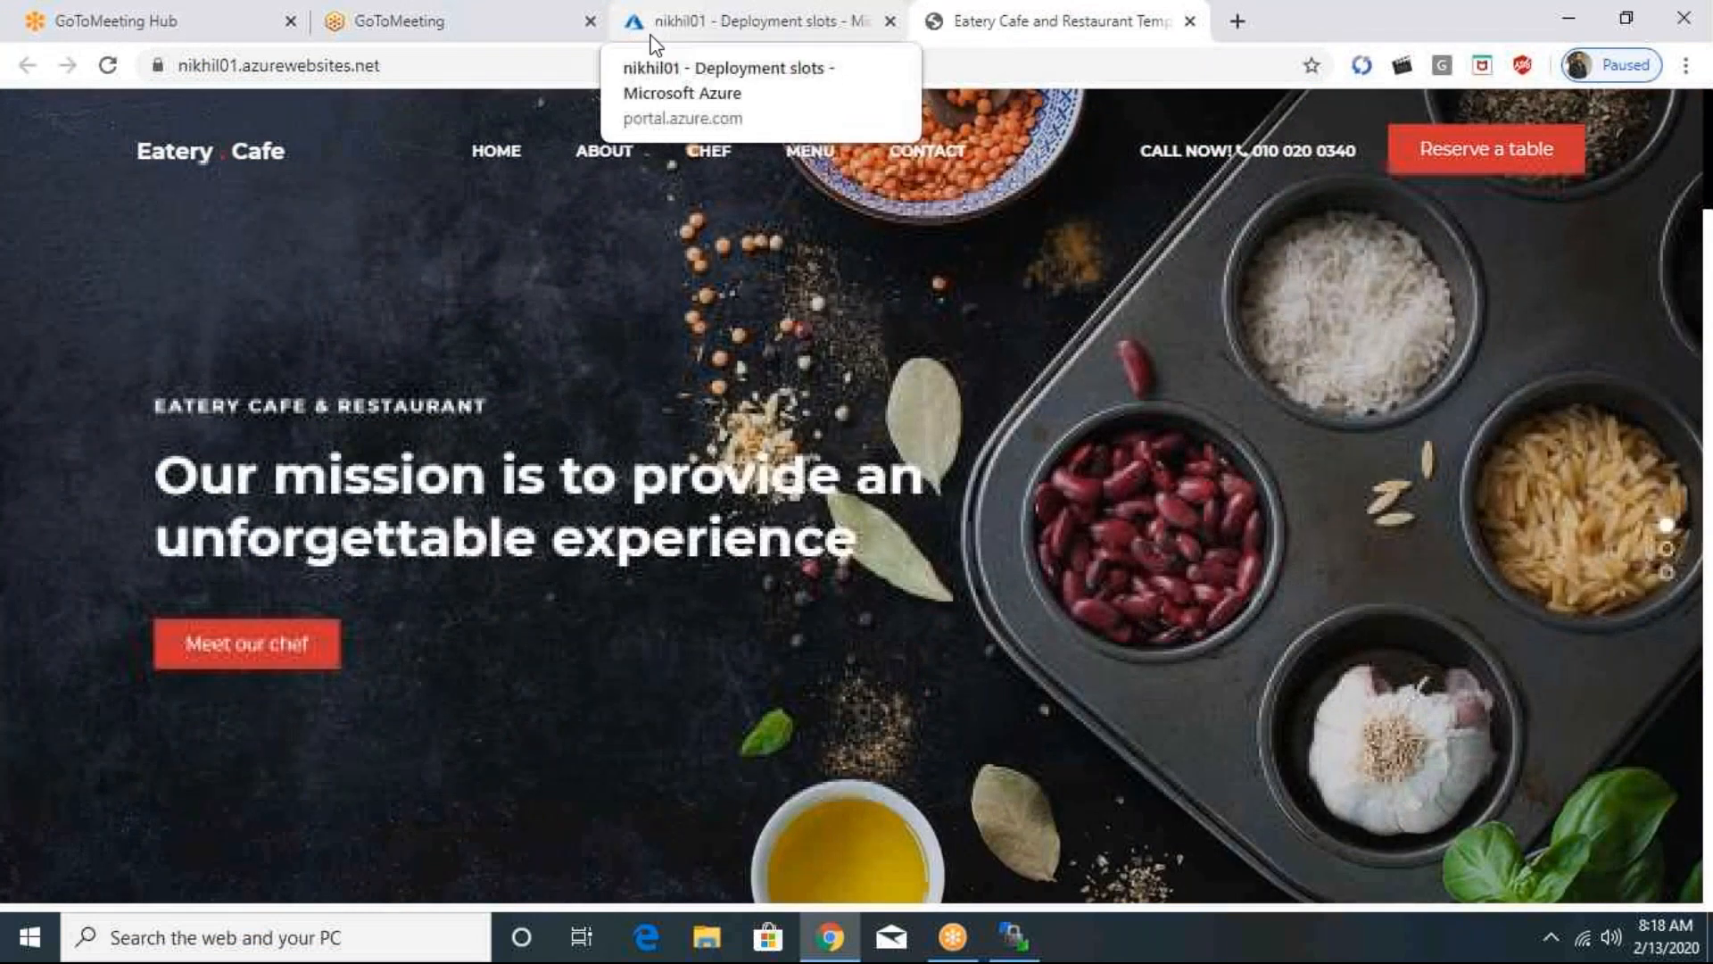
{"action": "left_click", "coordinate": [654, 41]}
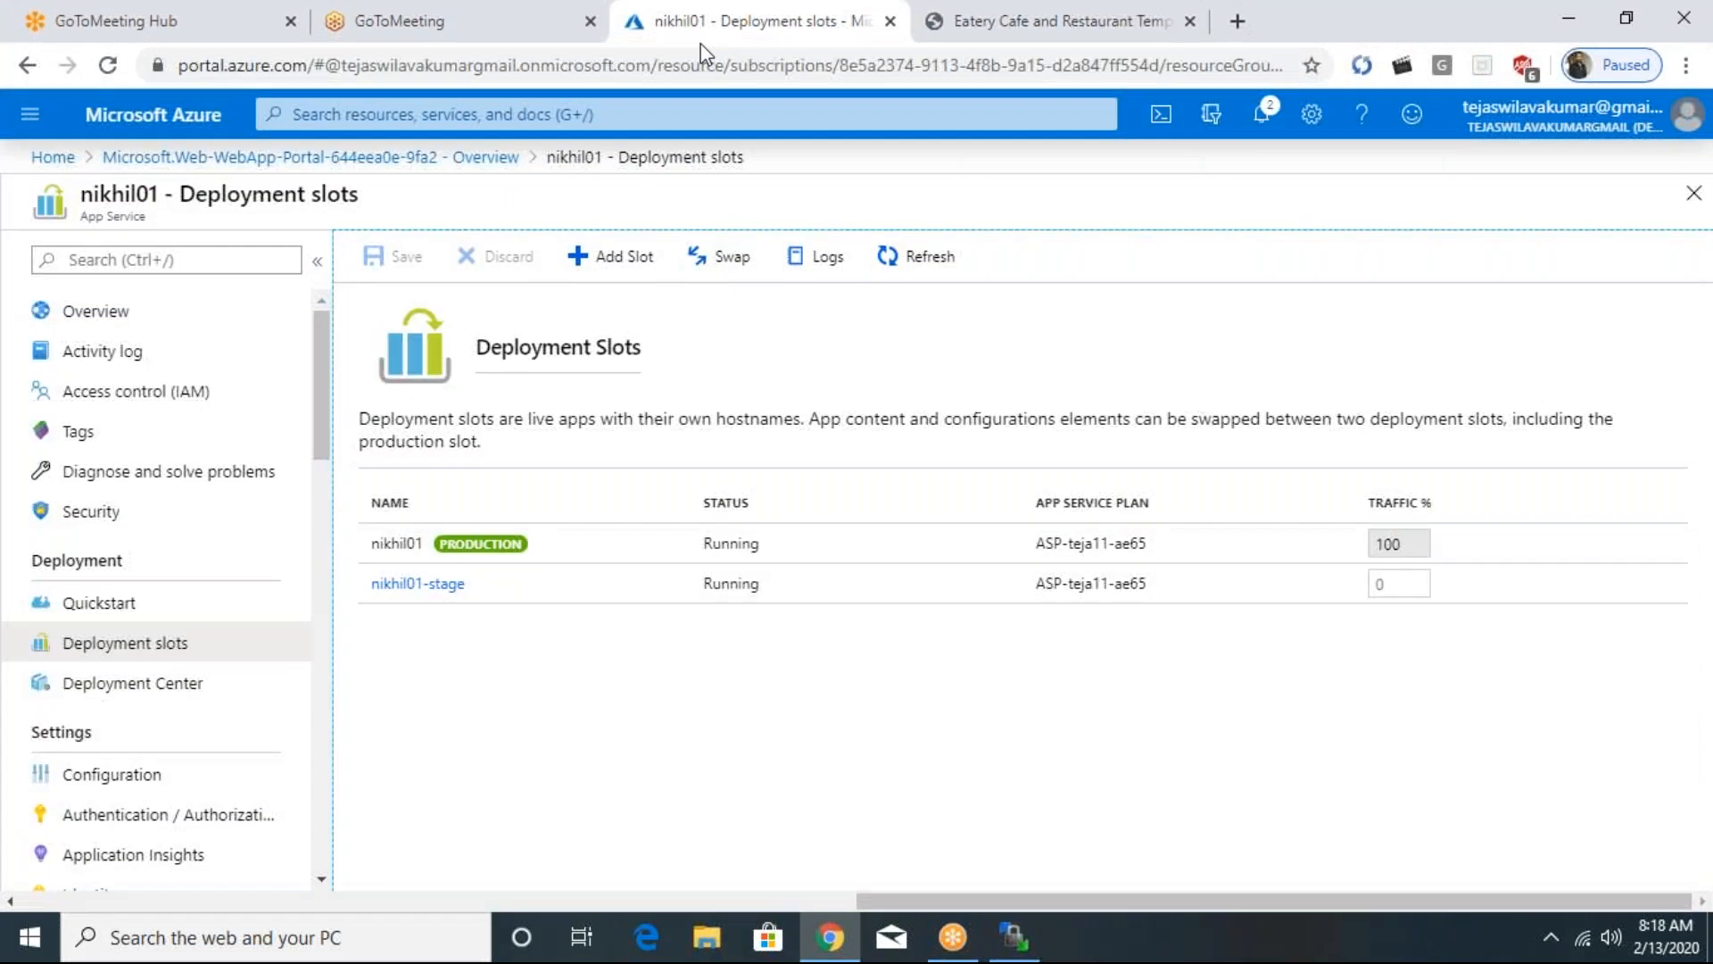
{"action": "left_click", "coordinate": [417, 583]}
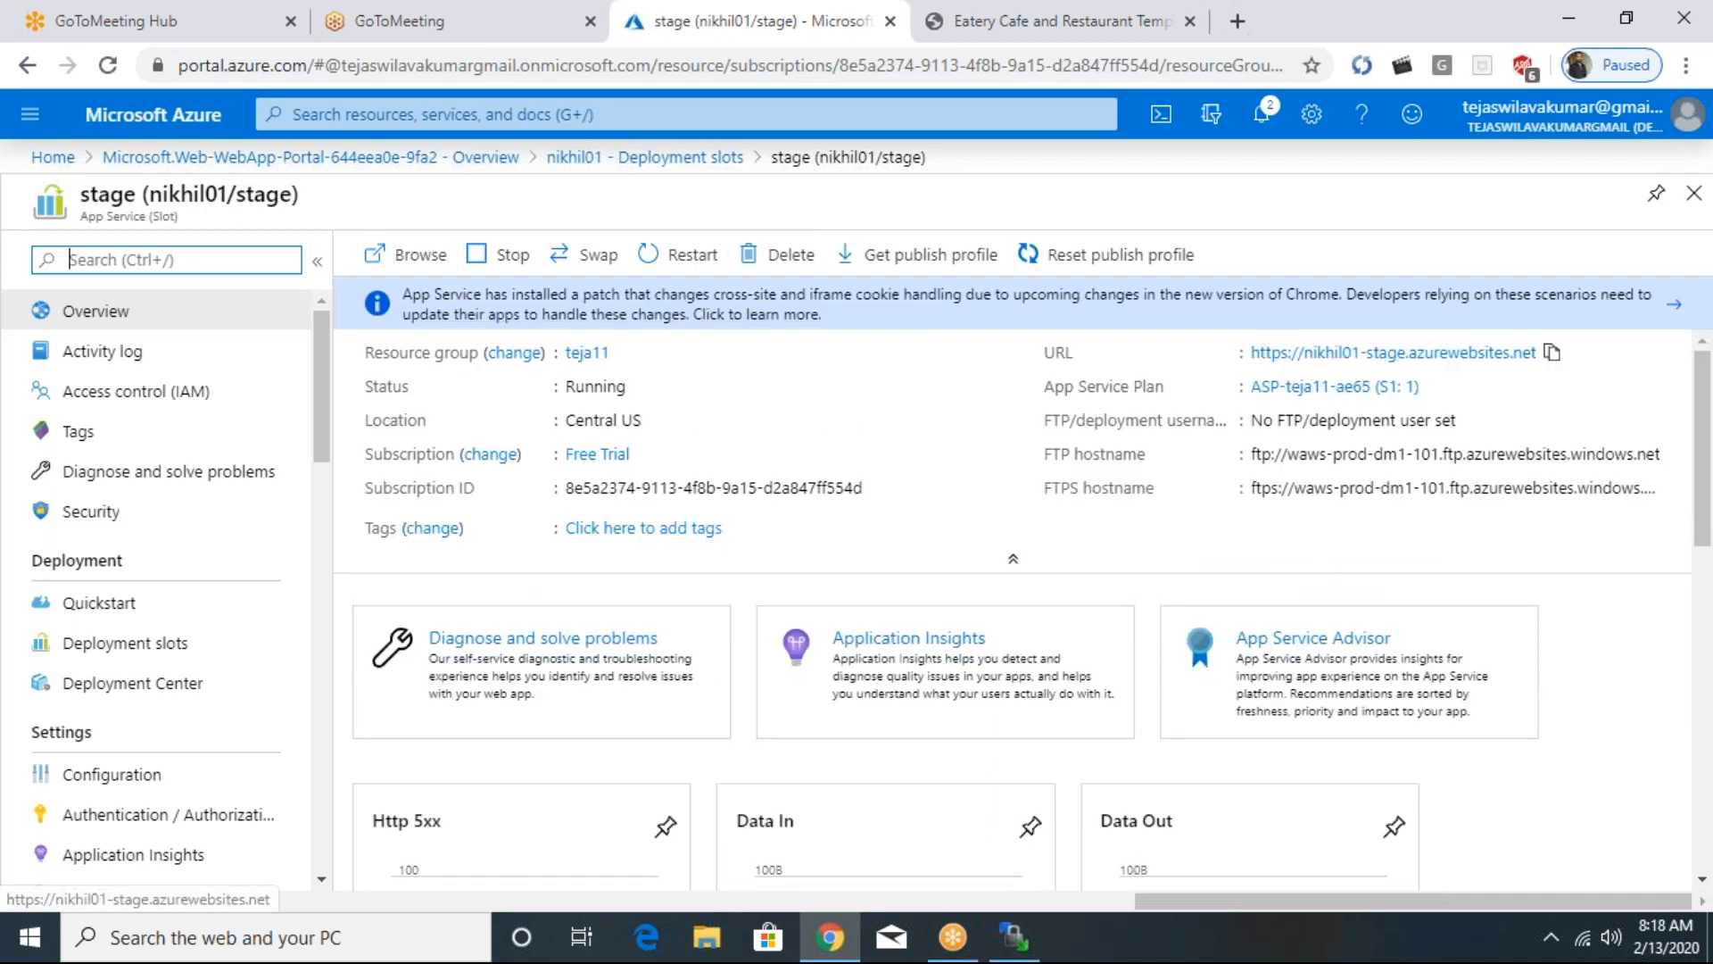
{"action": "right_click", "coordinate": [1415, 359]}
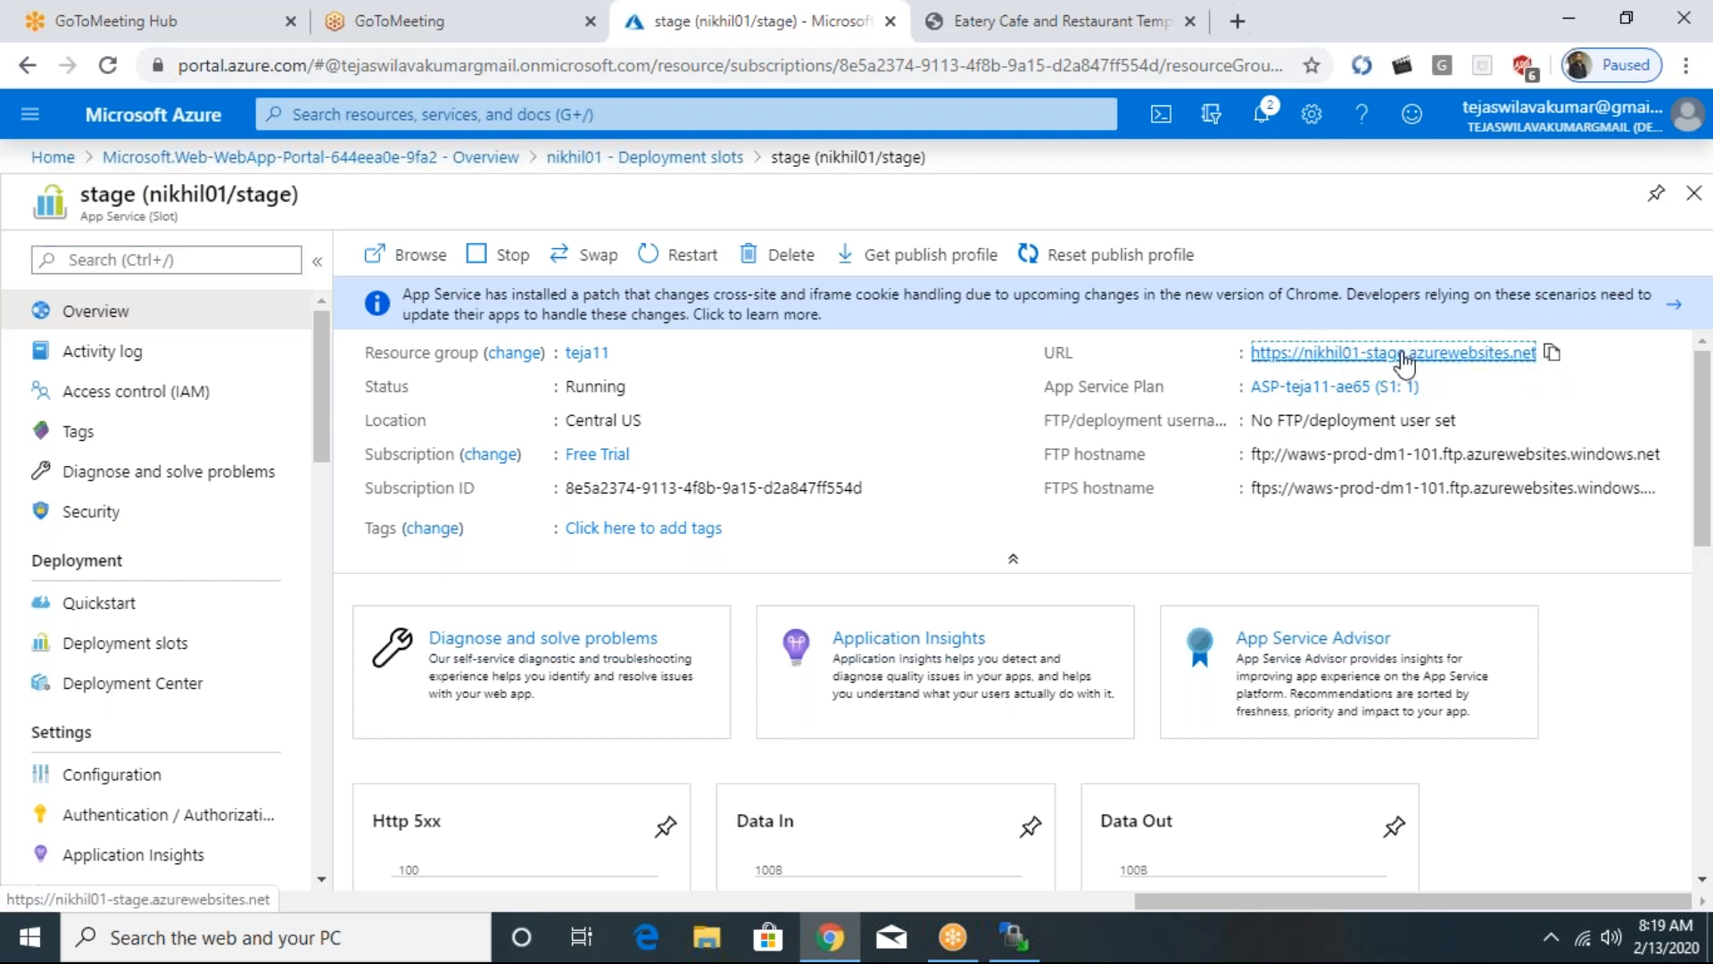
{"action": "left_click", "coordinate": [1464, 502]}
{"action": "left_click", "coordinate": [1414, 355]}
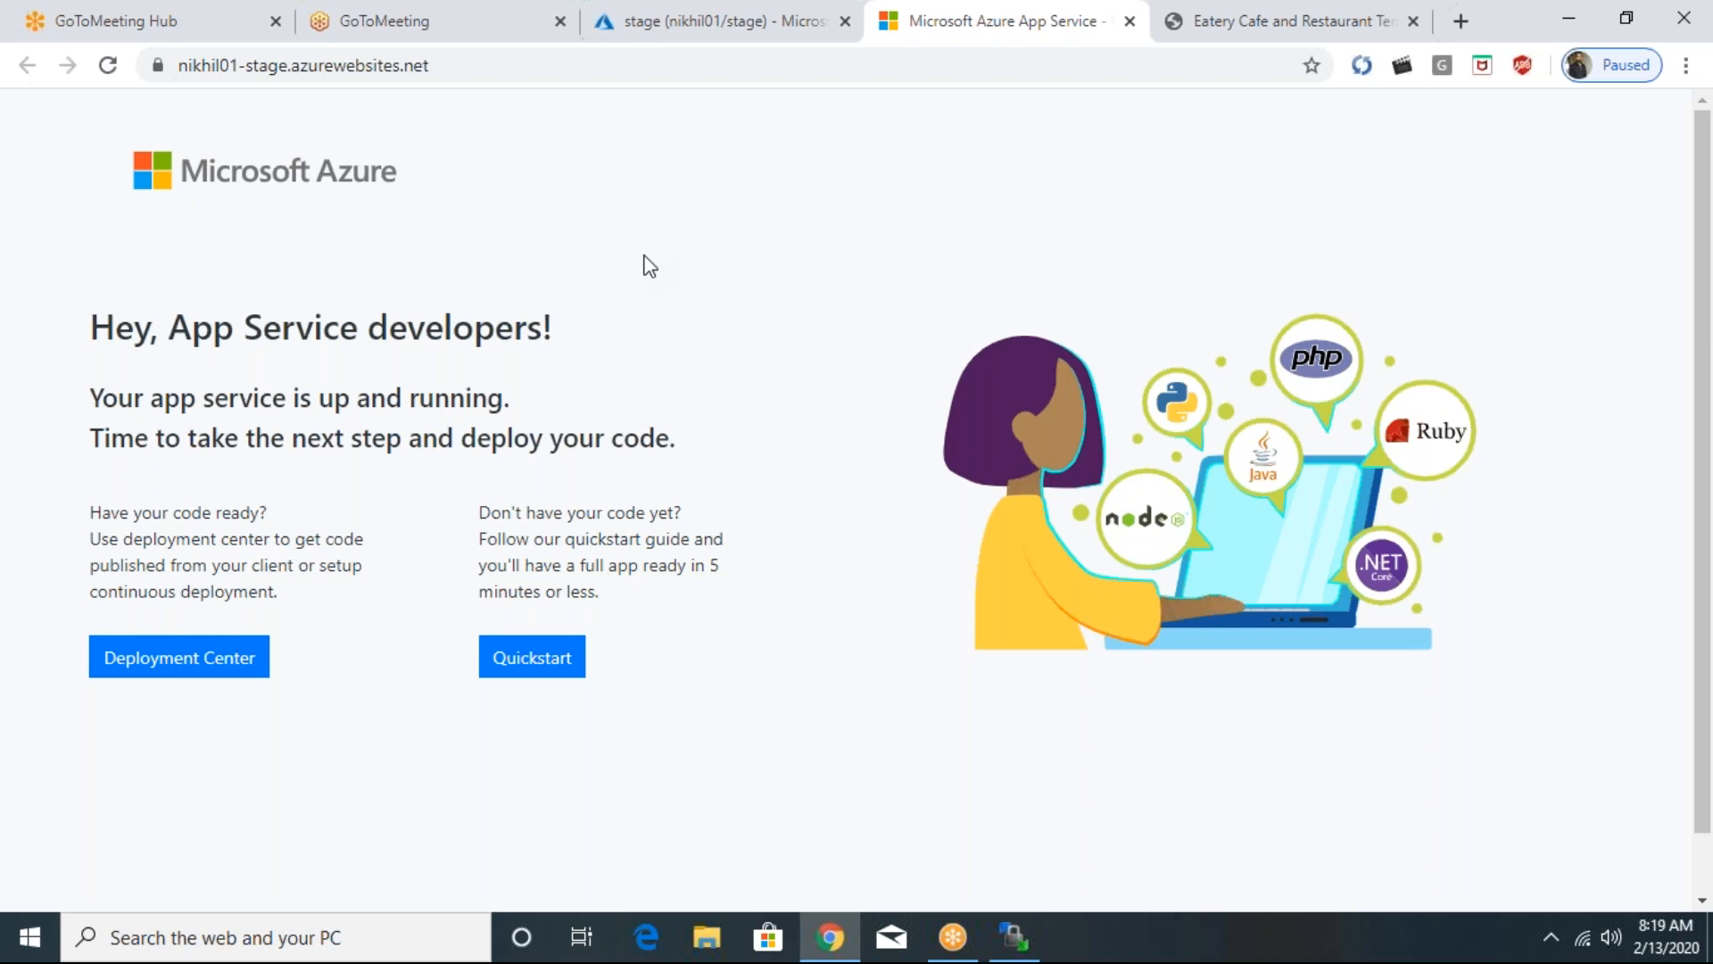
- Compare the production page at nikhil01.azurewebsites.net with the stage slot's page at nikhil01-stage.azurewebsites.net
{"action": "left_click", "coordinate": [1176, 23]}
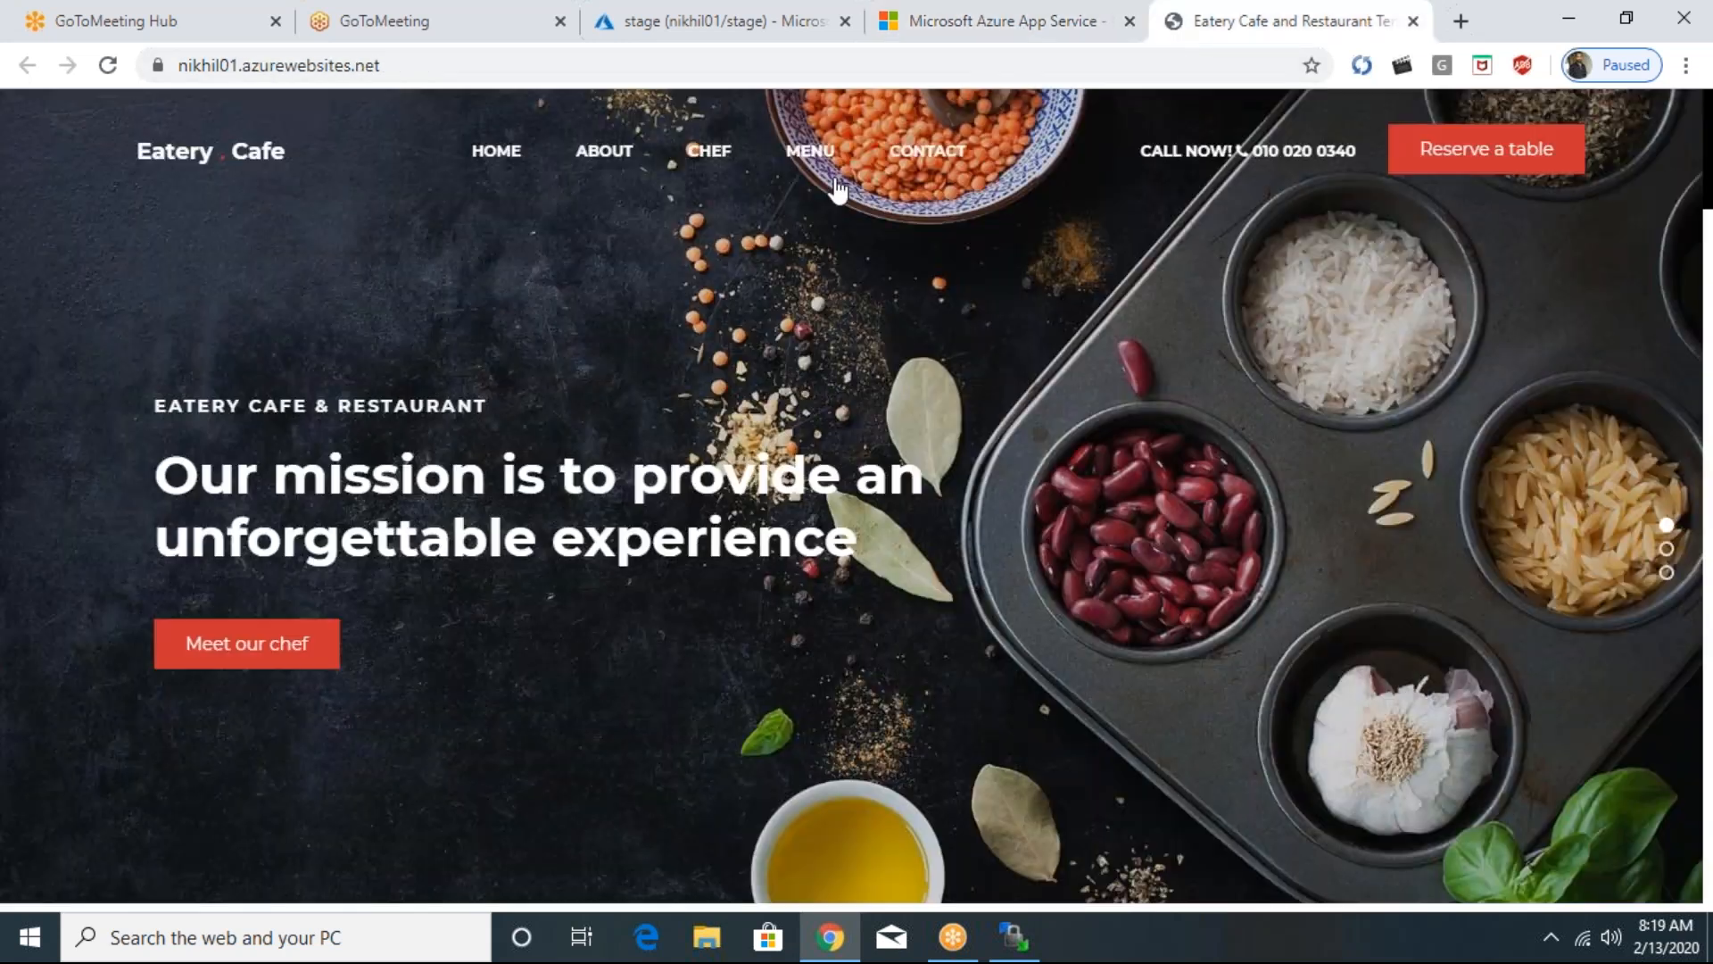
{"action": "left_click", "coordinate": [1031, 26]}
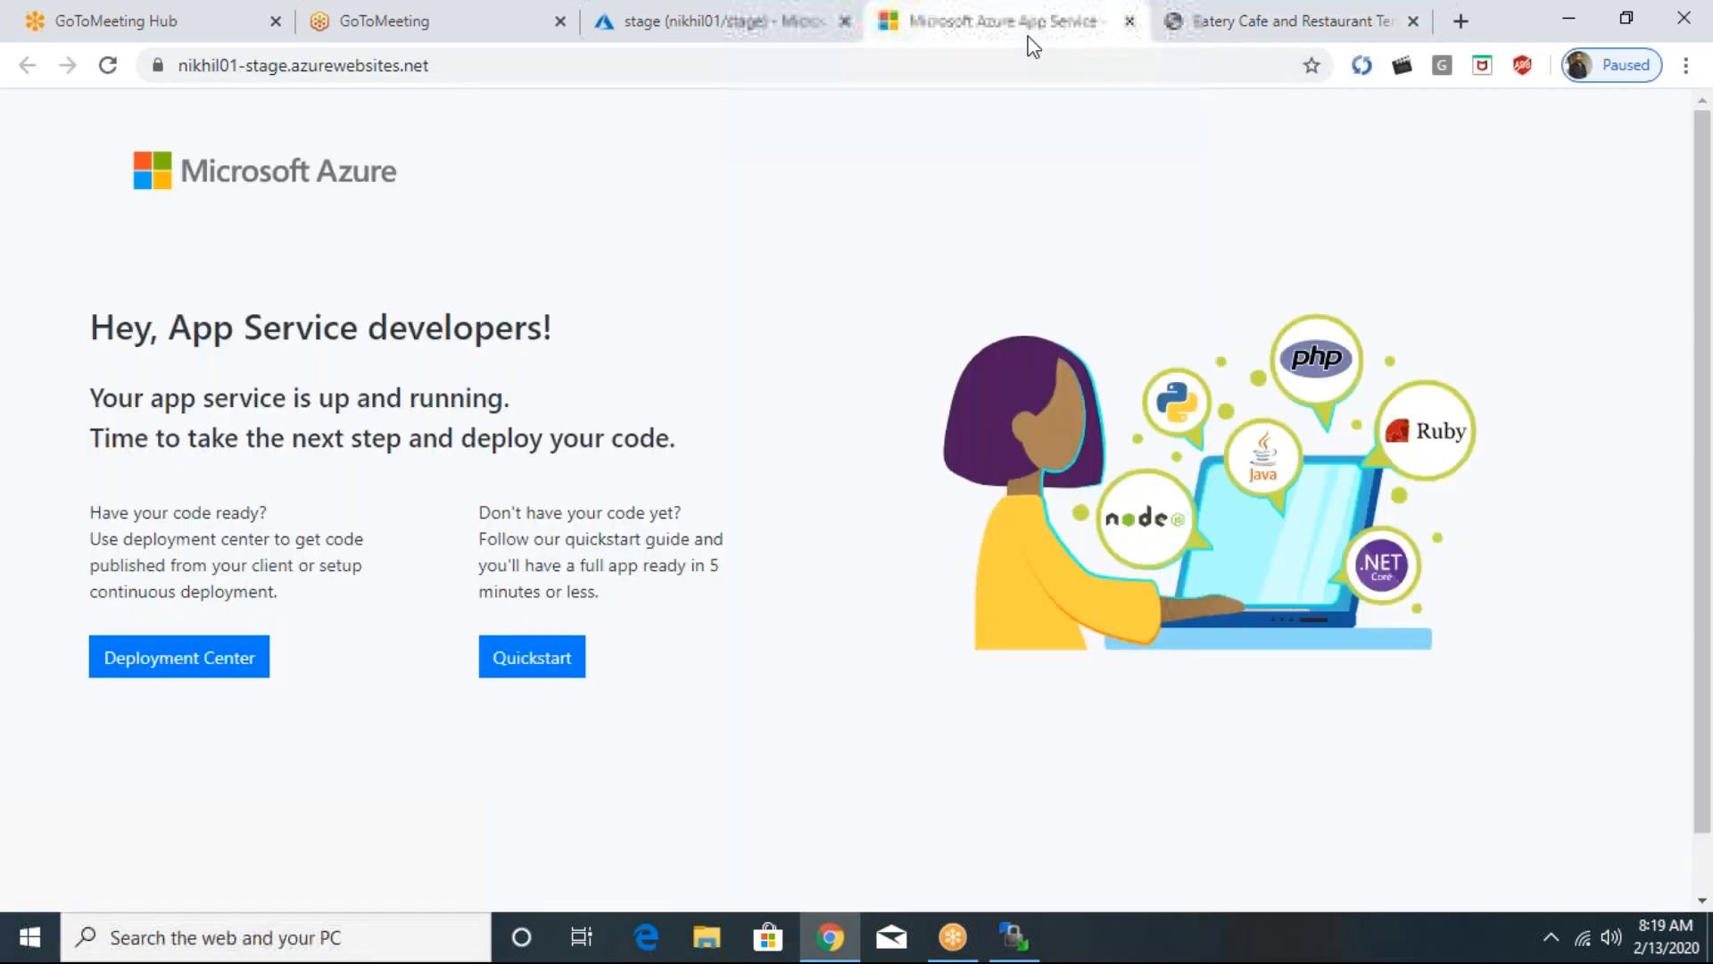
- Swap the nikhil01-stage source slot with the nikhil01 production target from the web app's Overview page, then close the Swap pane
{"action": "left_click", "coordinate": [670, 35]}
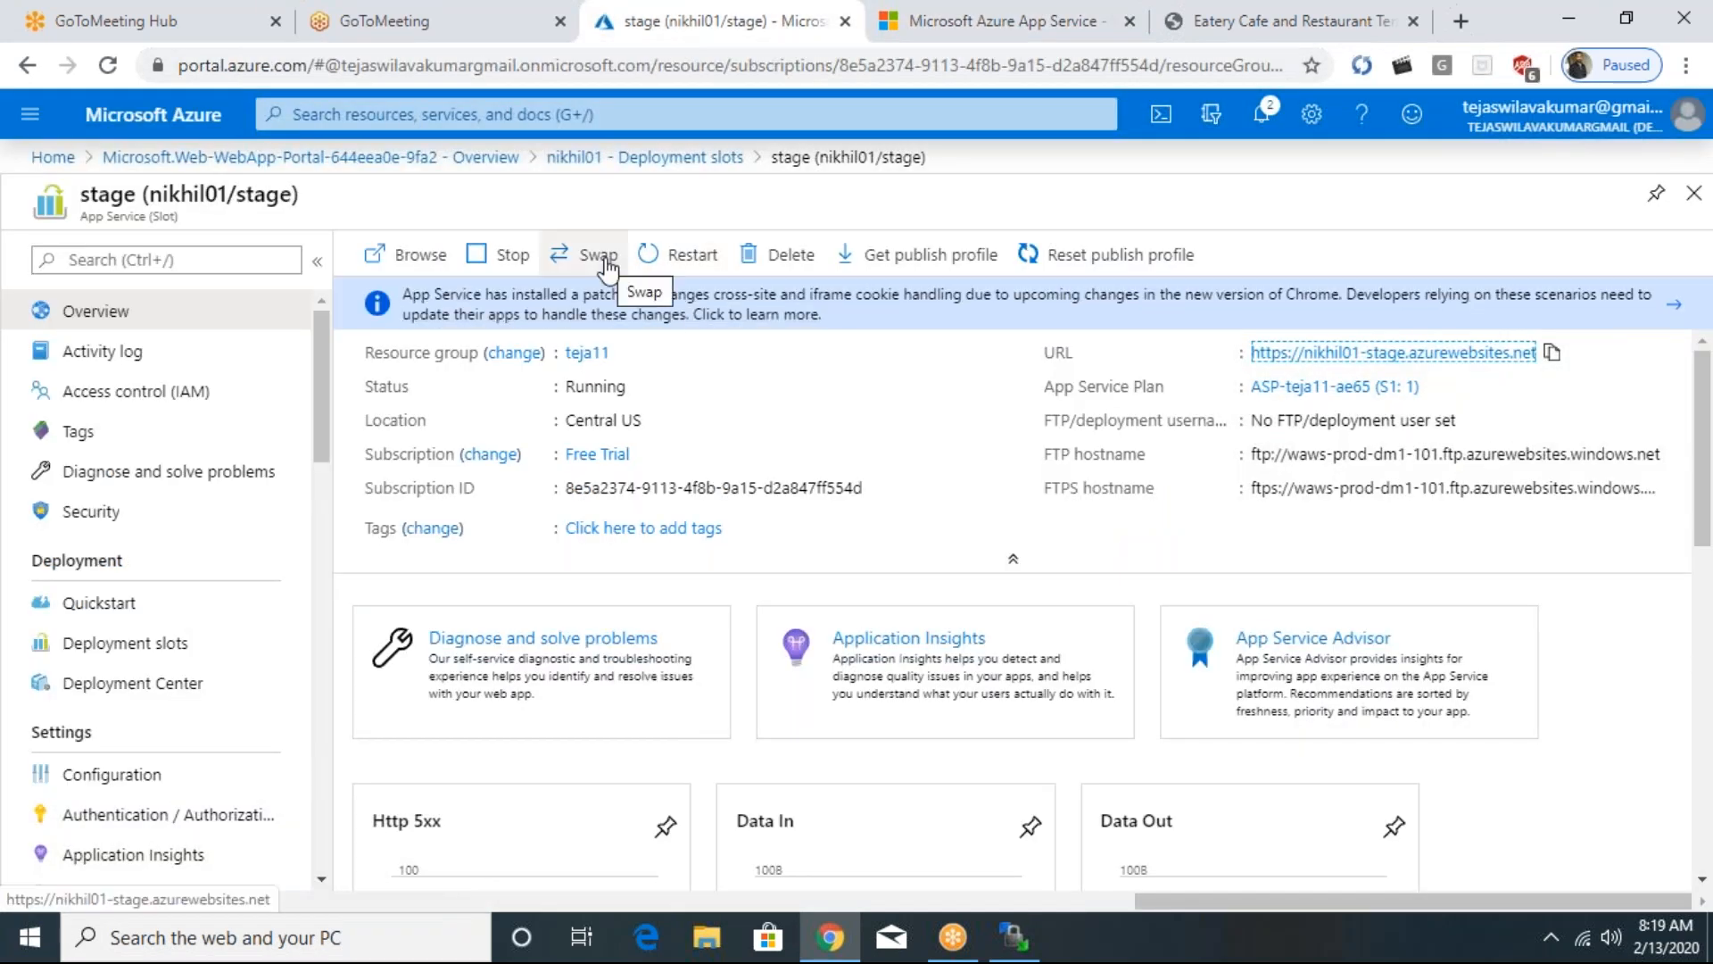
{"action": "left_click", "coordinate": [574, 162]}
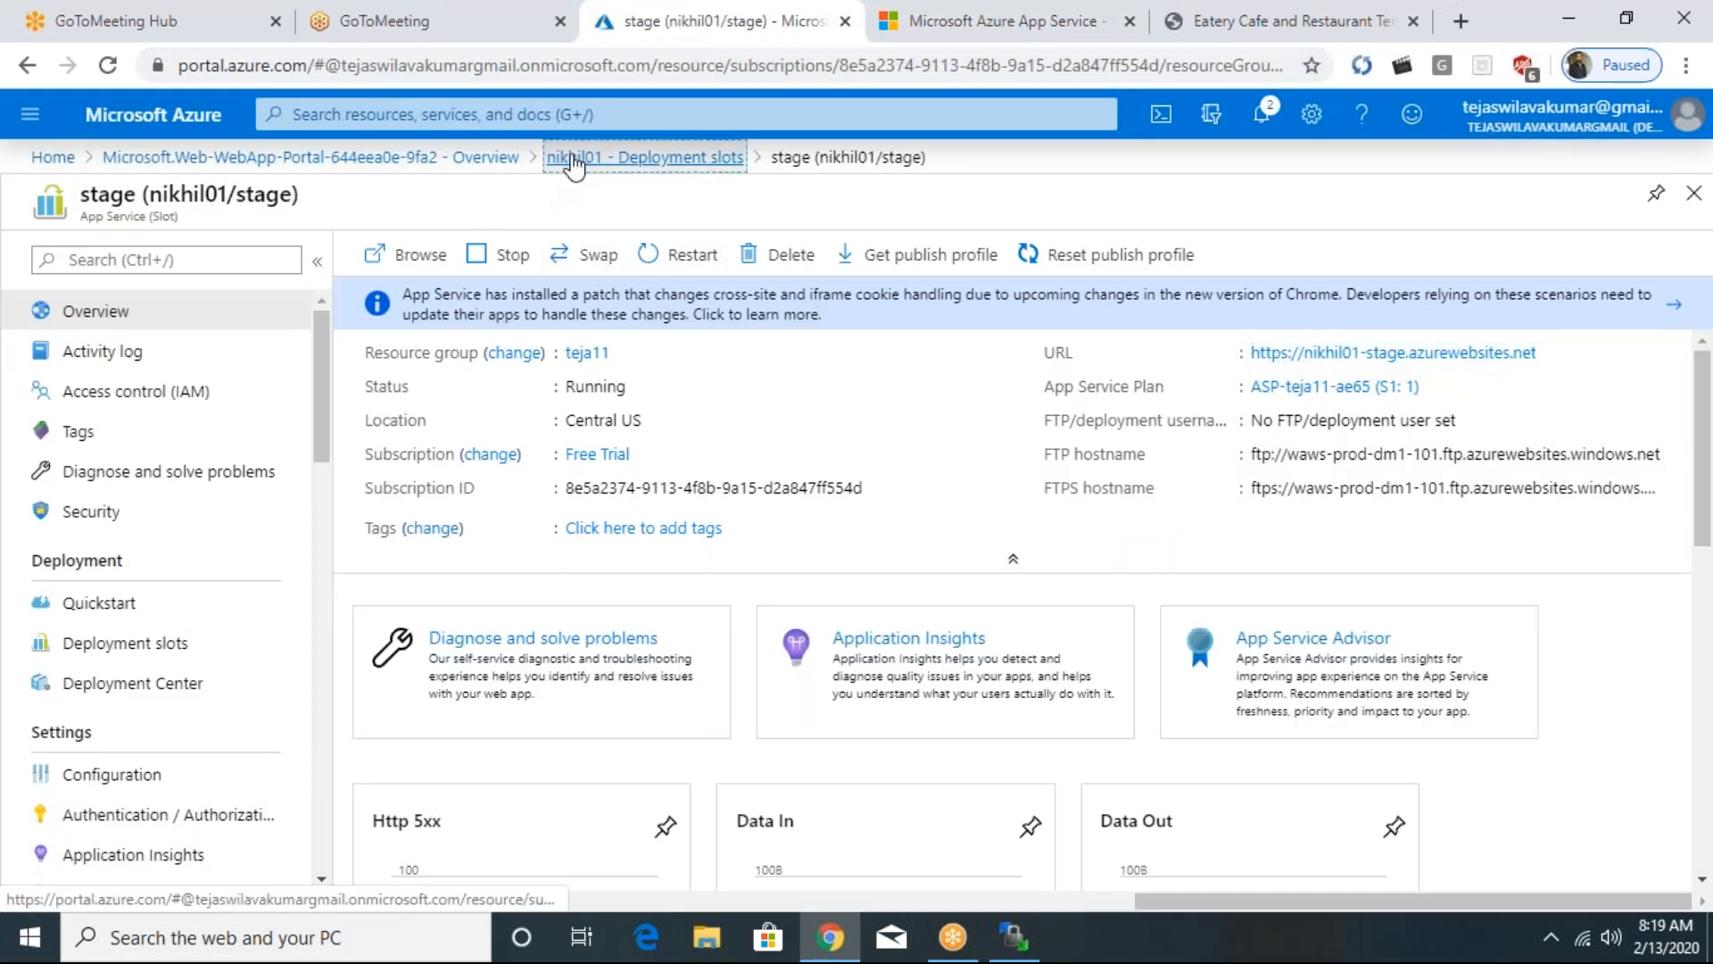
{"action": "left_click", "coordinate": [138, 317]}
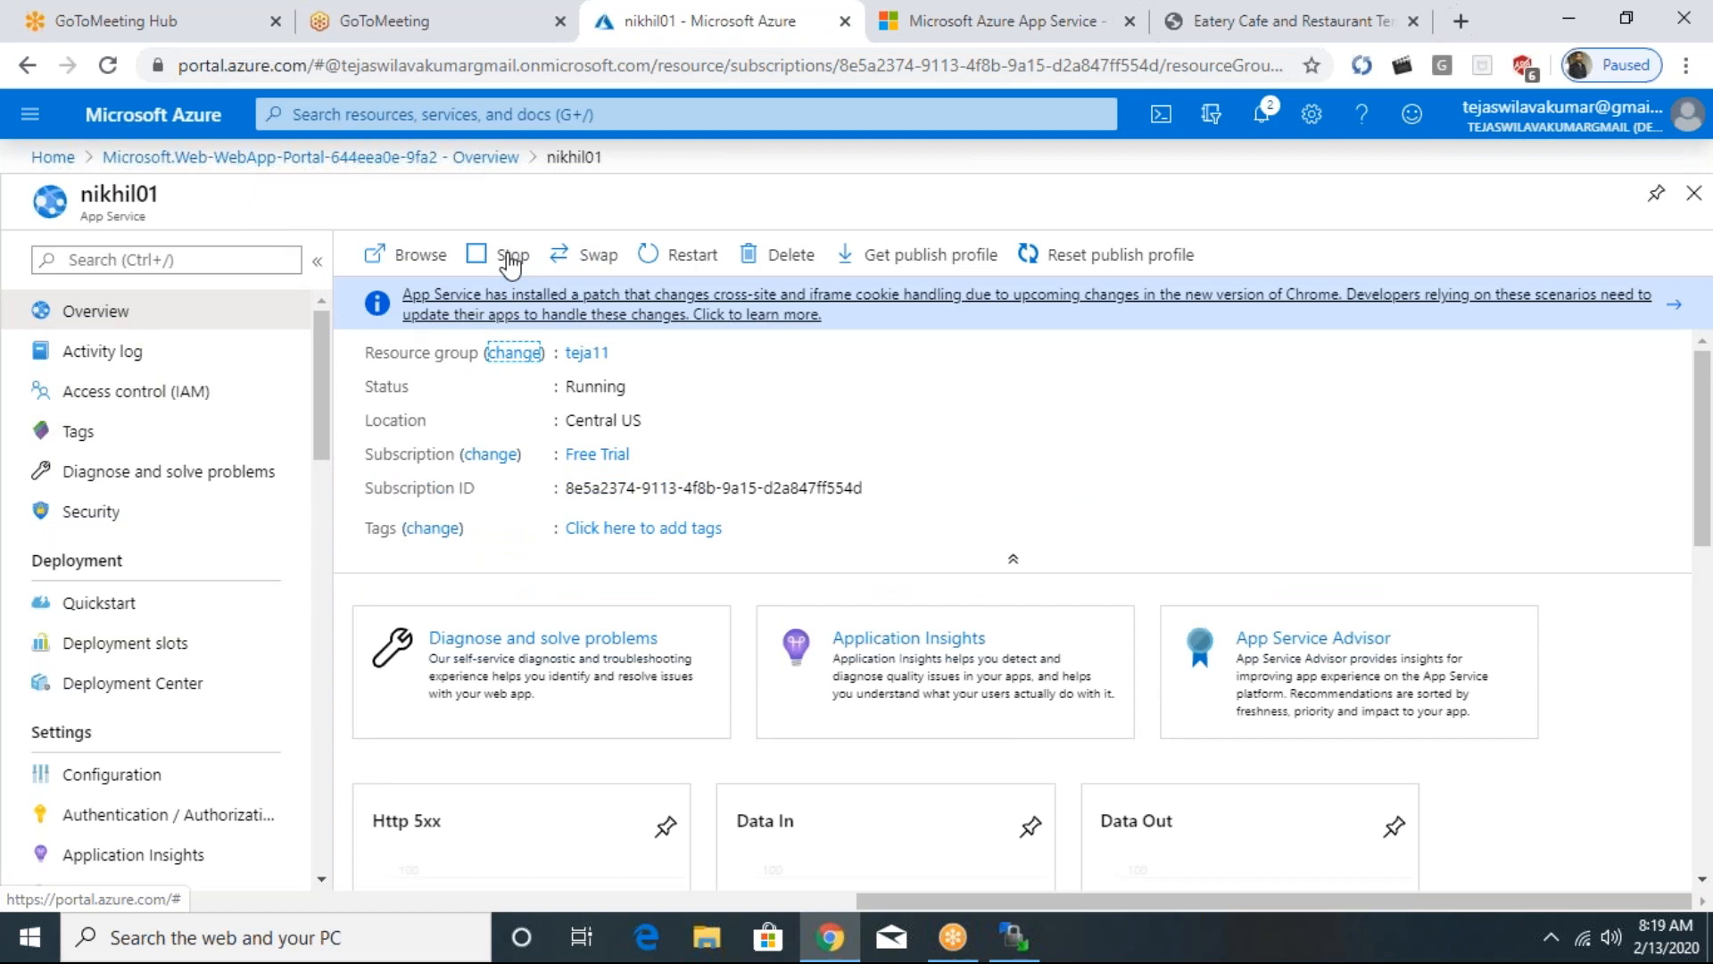
{"action": "left_click", "coordinate": [599, 262]}
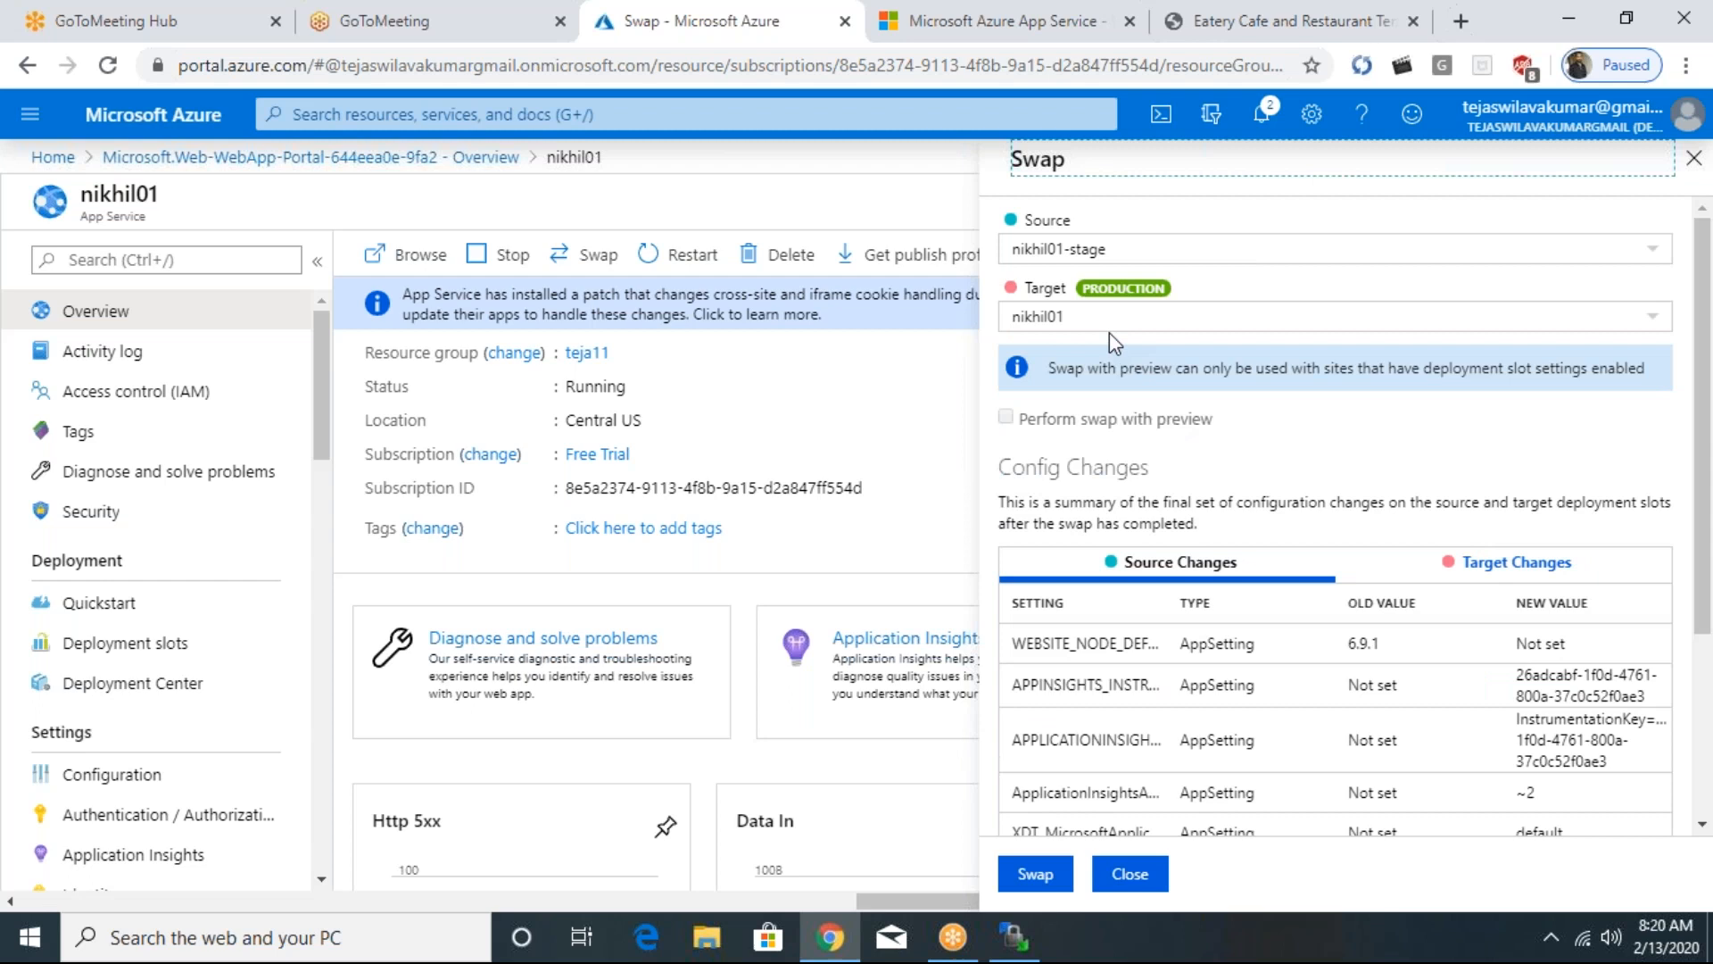
{"action": "scroll", "coordinate": [1221, 662], "scroll_direction": "down", "scroll_amount": 3}
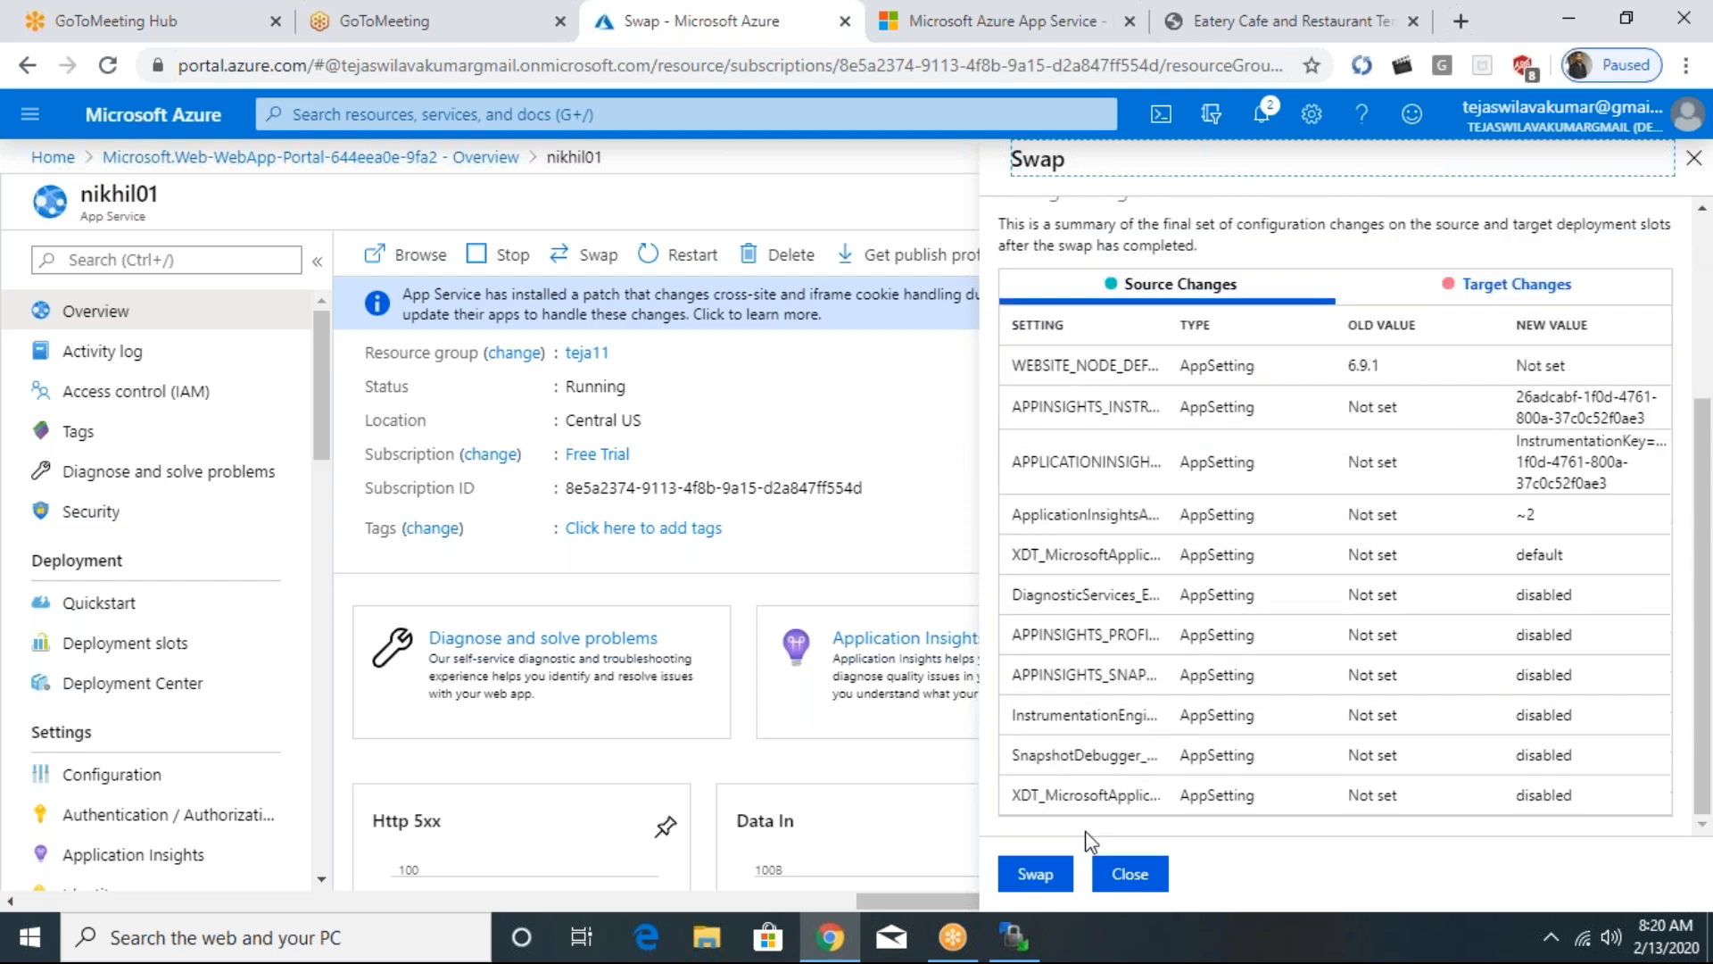
{"action": "left_click", "coordinate": [1035, 875]}
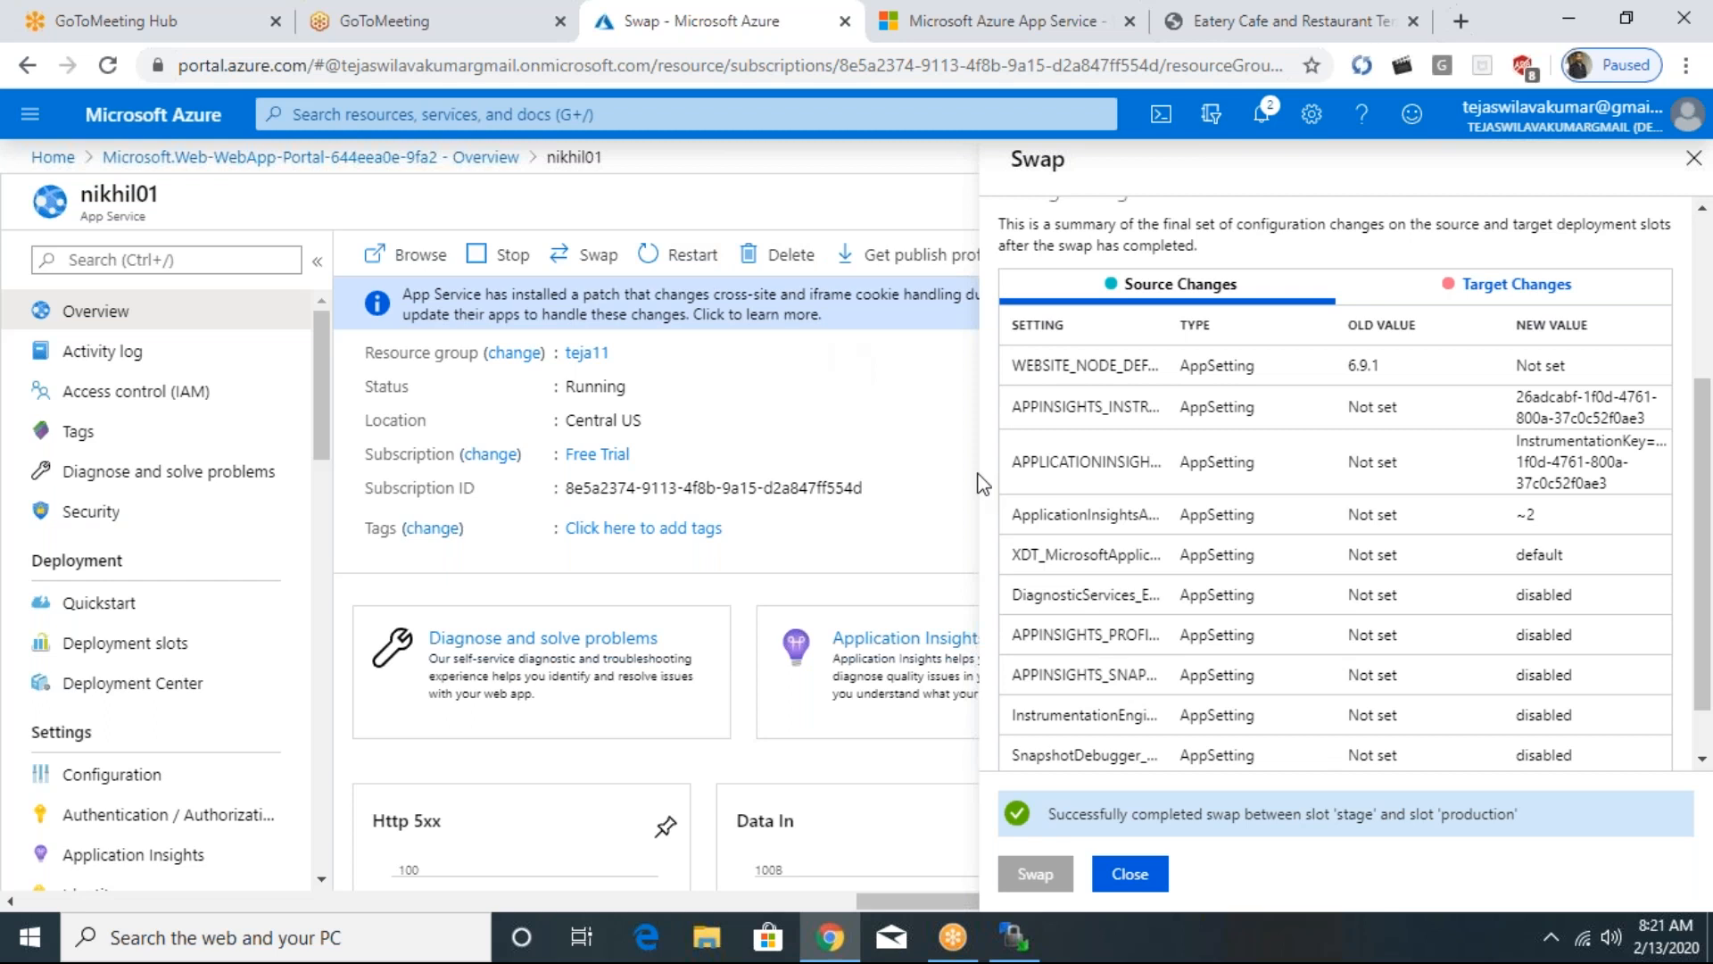
{"action": "left_click", "coordinate": [1132, 871]}
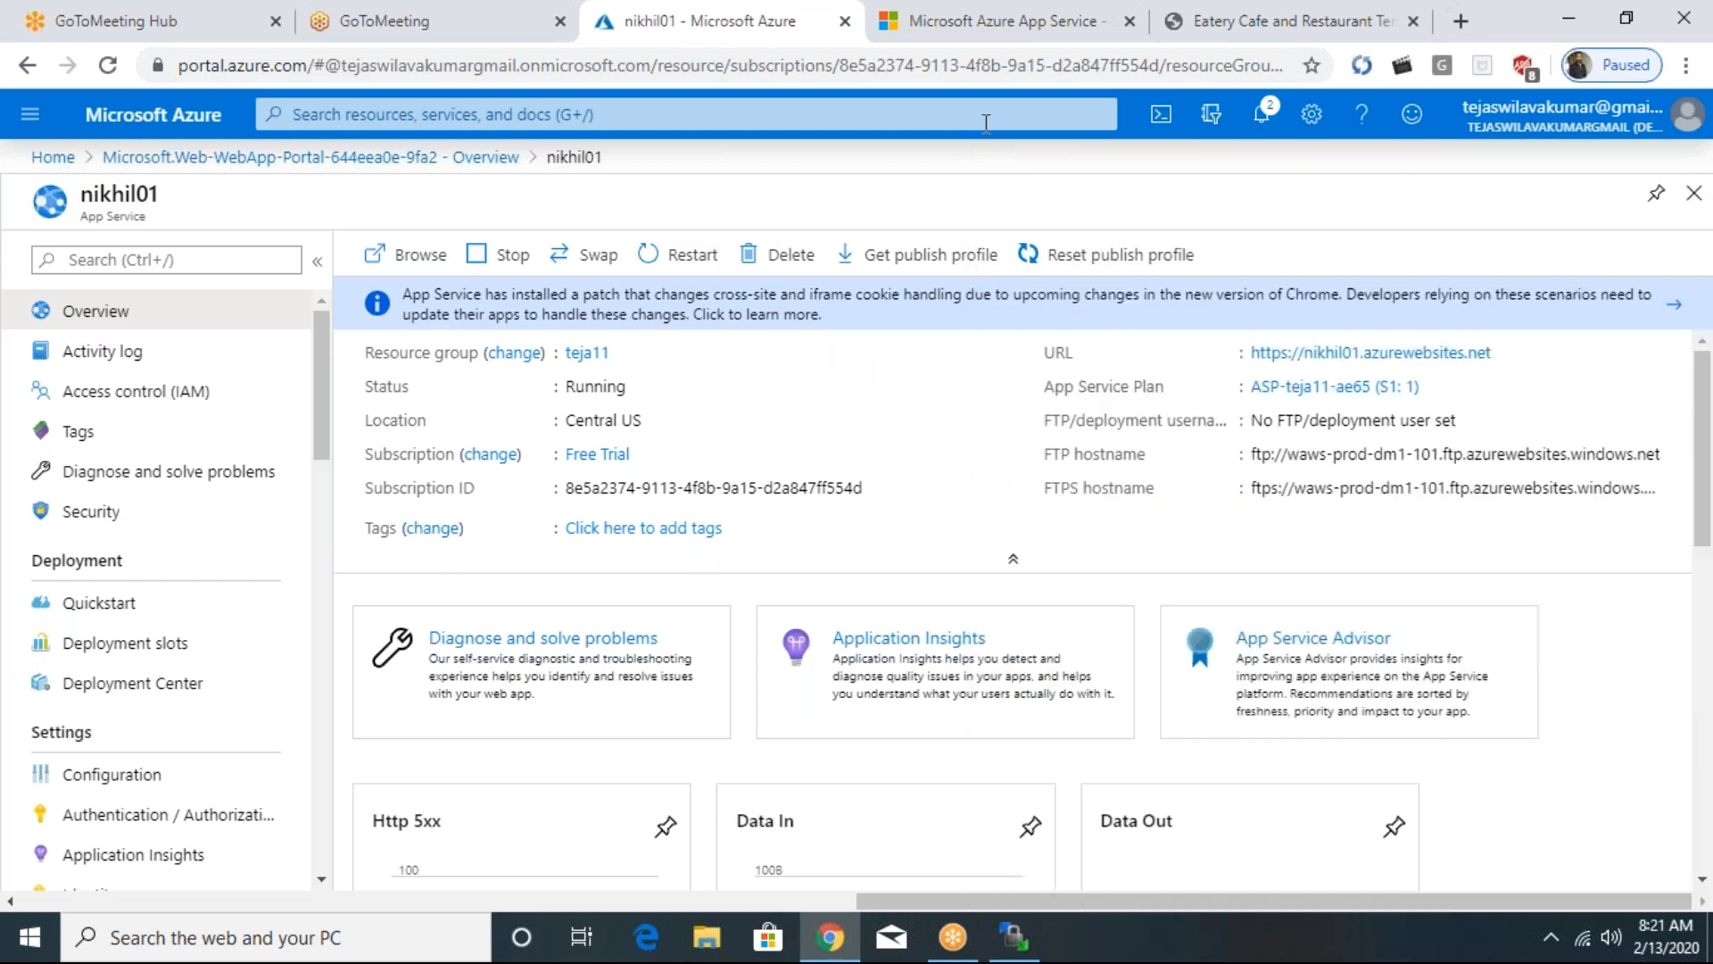
- Reload nikhil01-stage.azurewebsites.net and nikhil01.azurewebsites.net to check which content each slot serves
{"action": "left_click", "coordinate": [982, 32]}
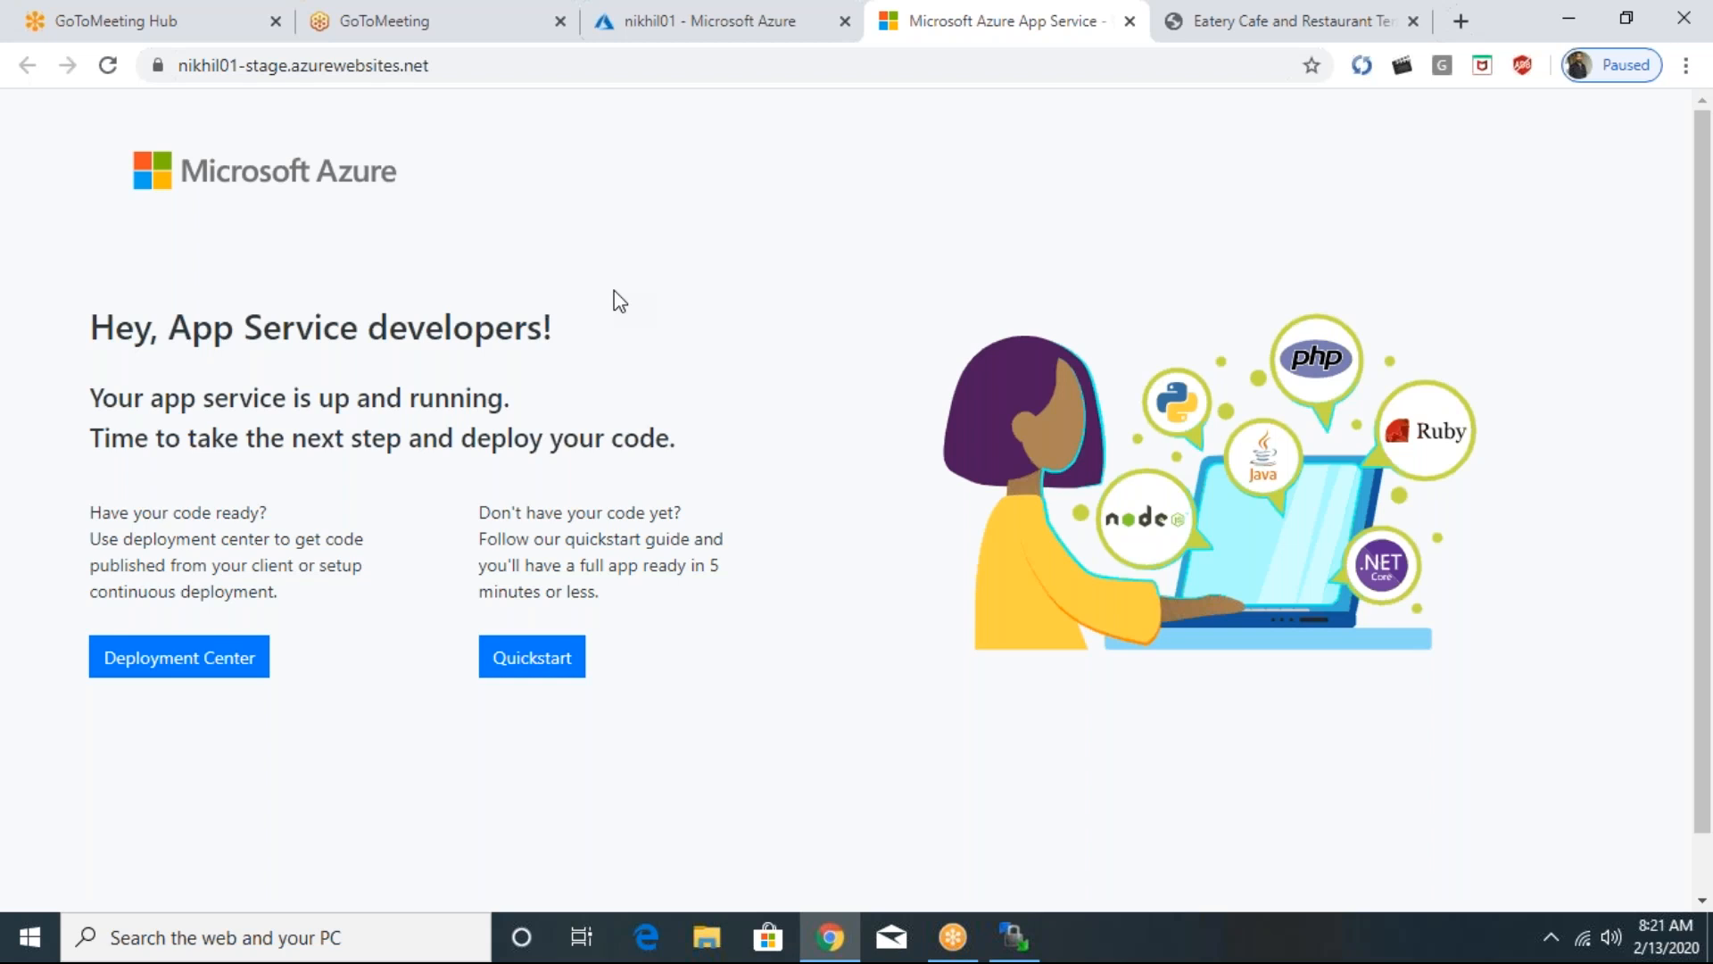
{"action": "left_click", "coordinate": [118, 65]}
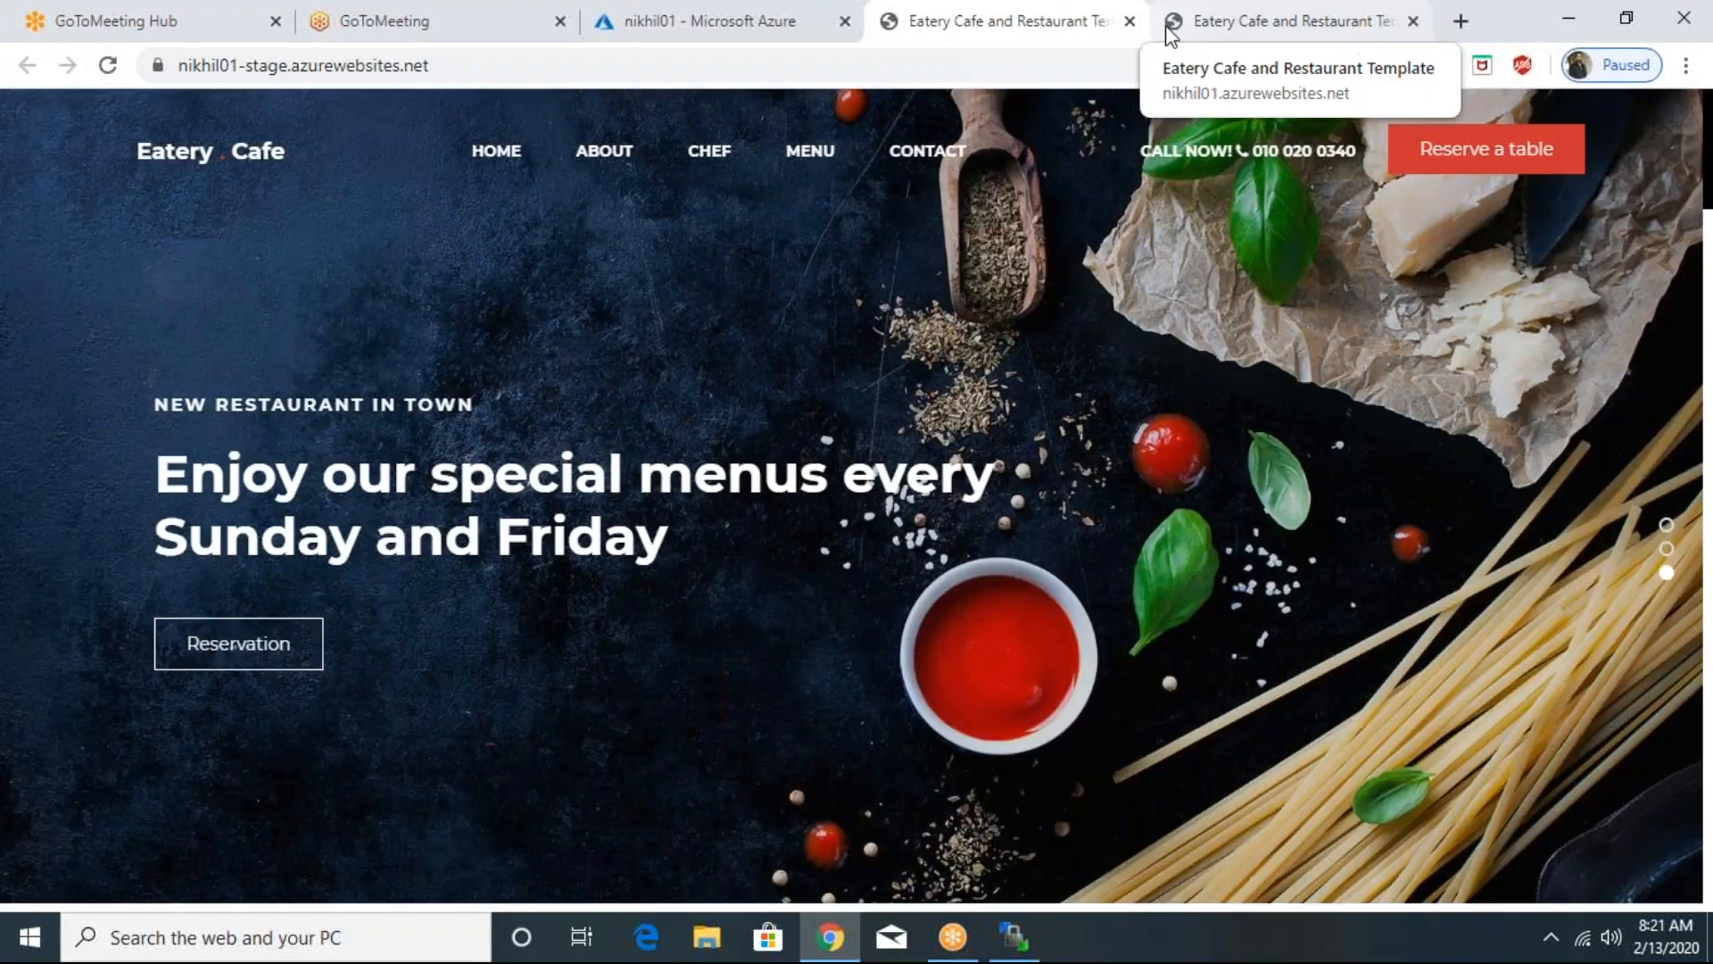
{"action": "left_click", "coordinate": [1169, 27]}
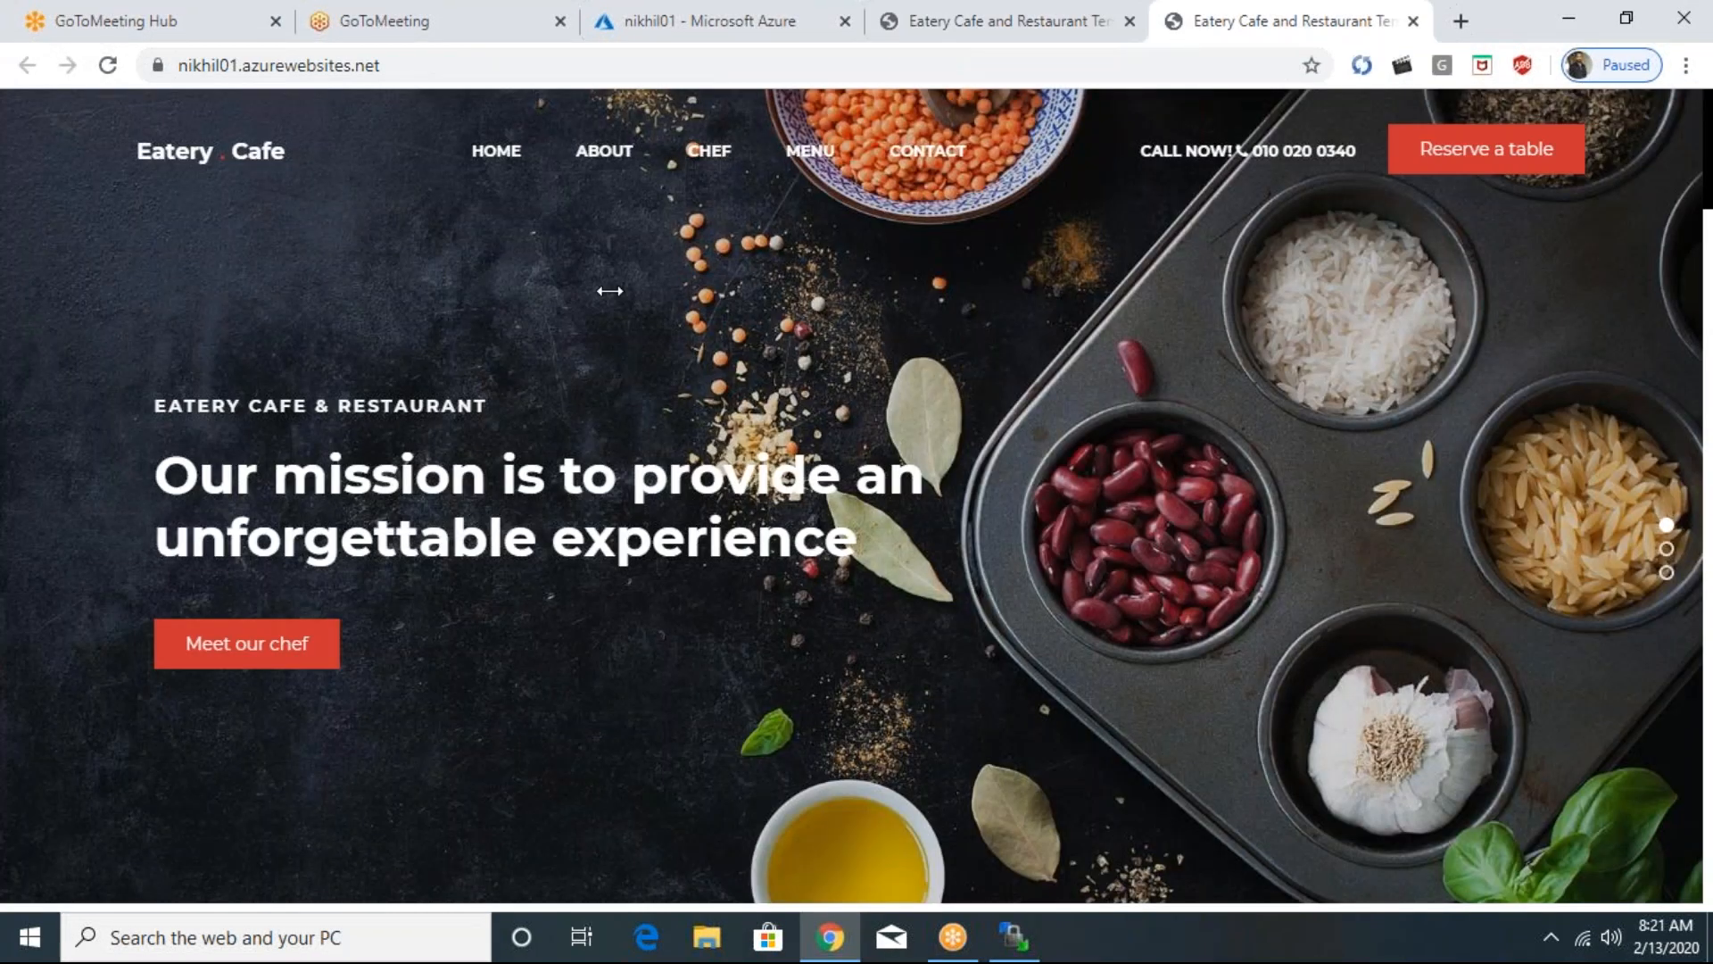
{"action": "left_click", "coordinate": [108, 66]}
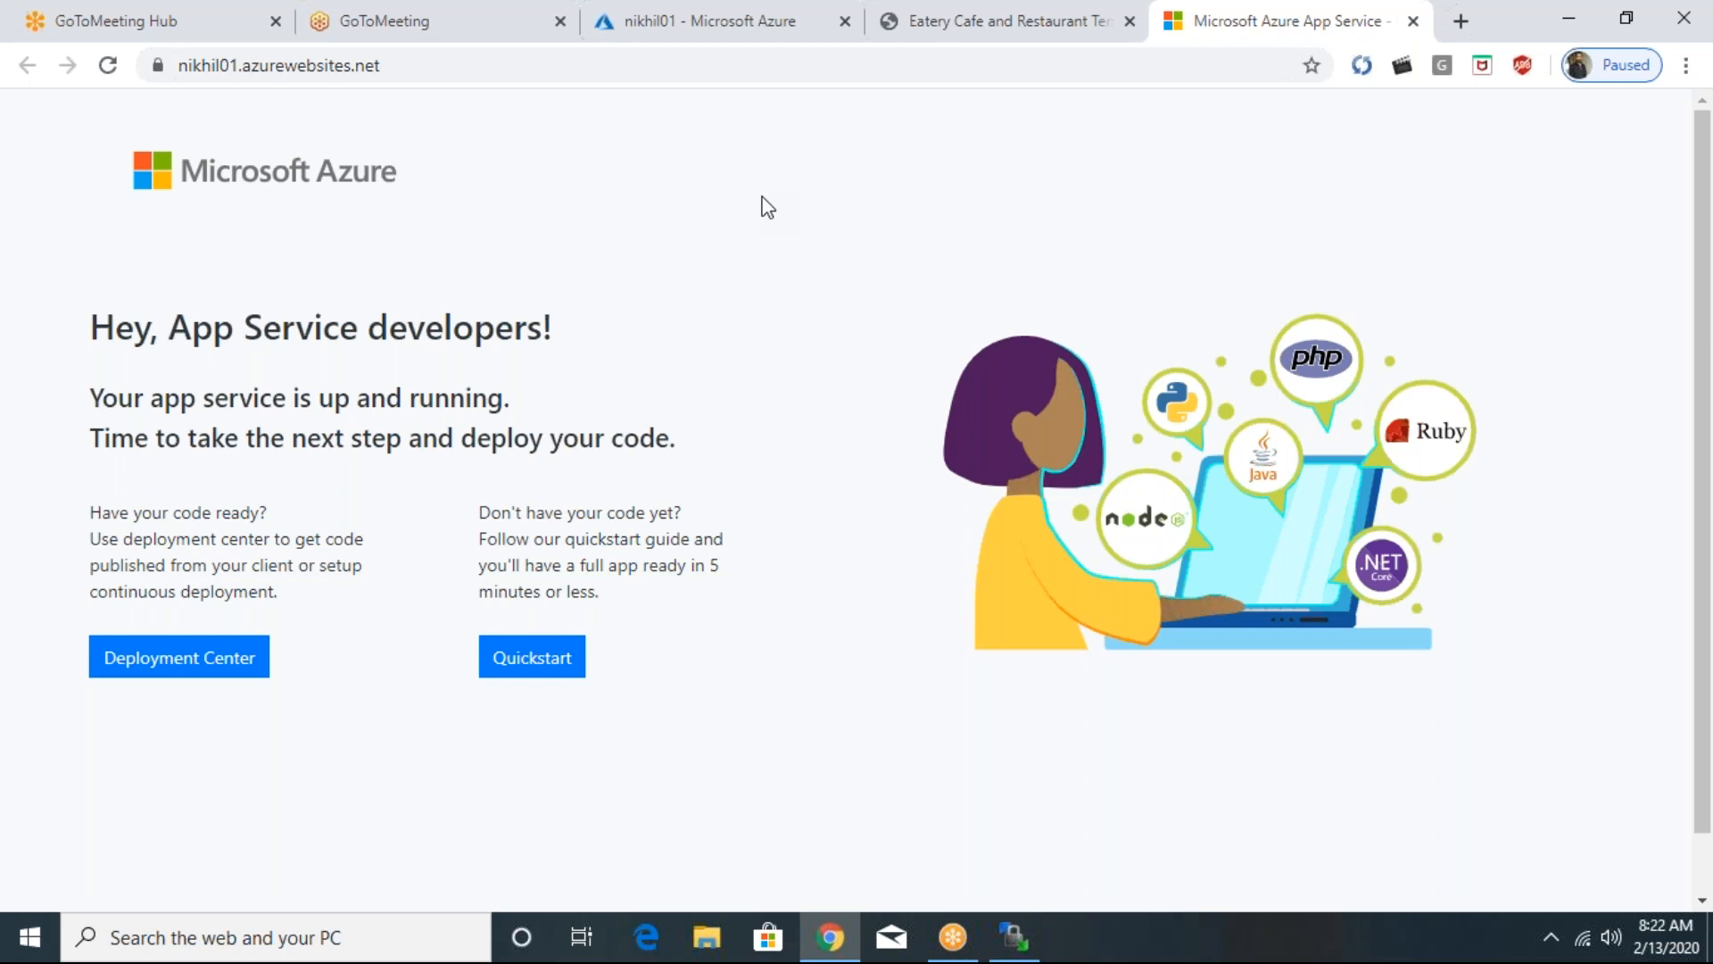
{"action": "left_click", "coordinate": [1297, 53]}
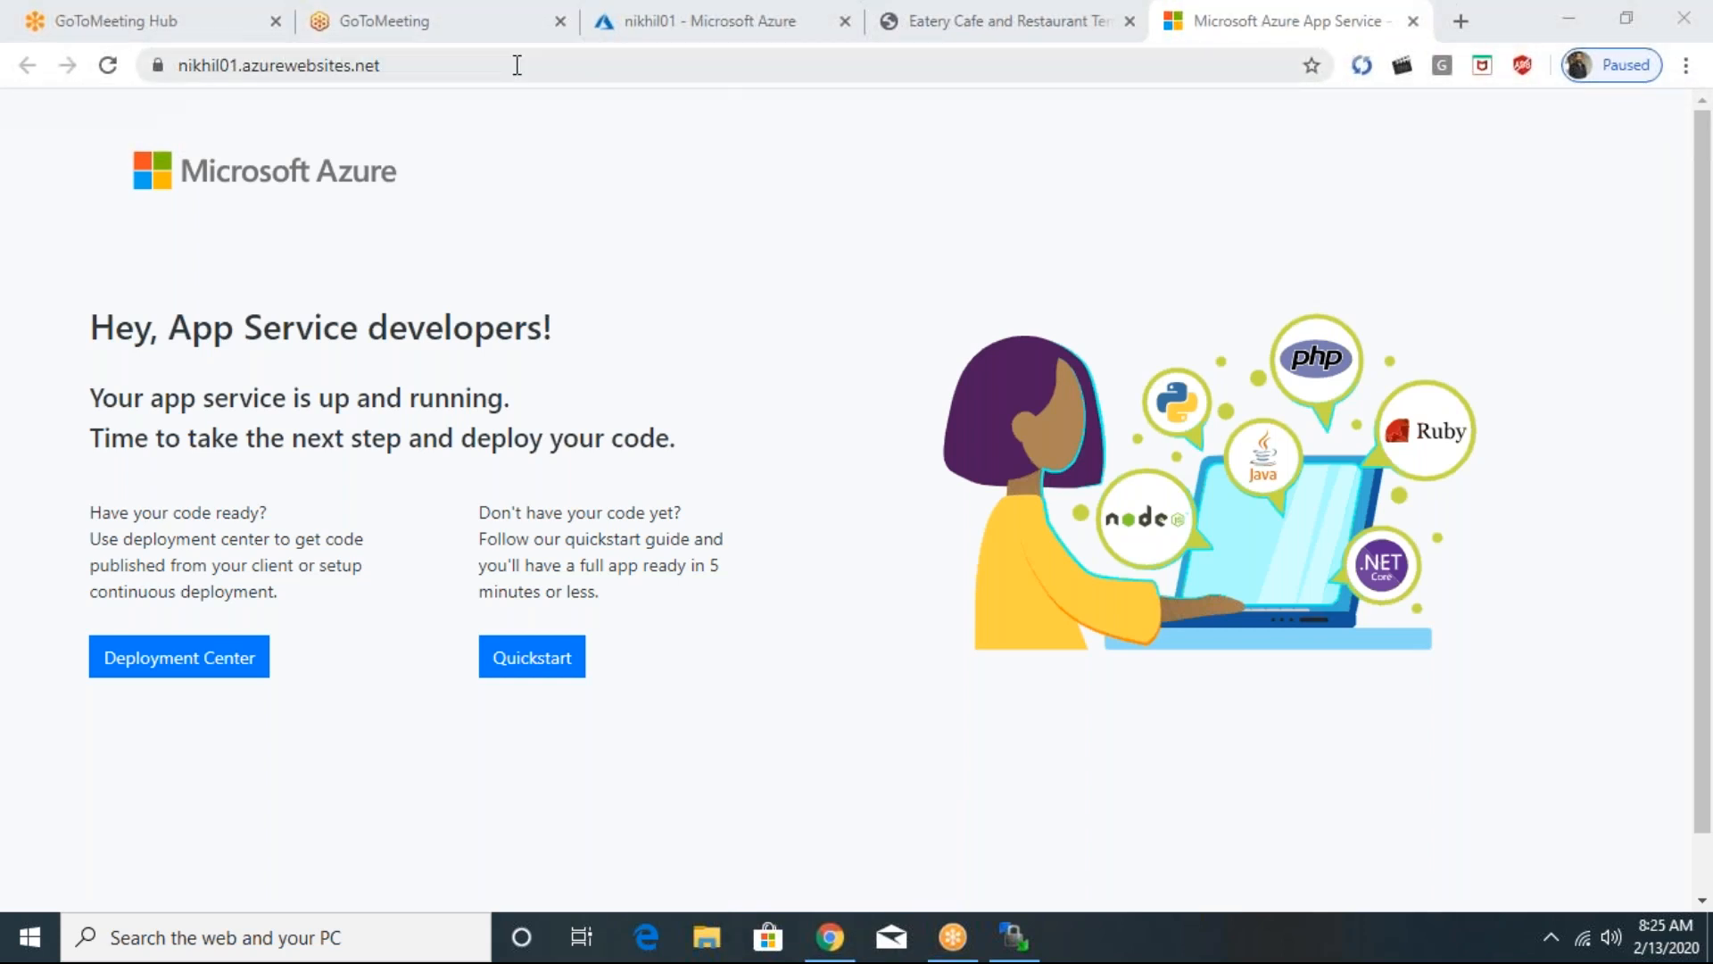
- Over the nikhil01 Overview page, draw a circled AX linked through four circles to a large circle around a boxed A labelled Prod
{"action": "left_click", "coordinate": [633, 35]}
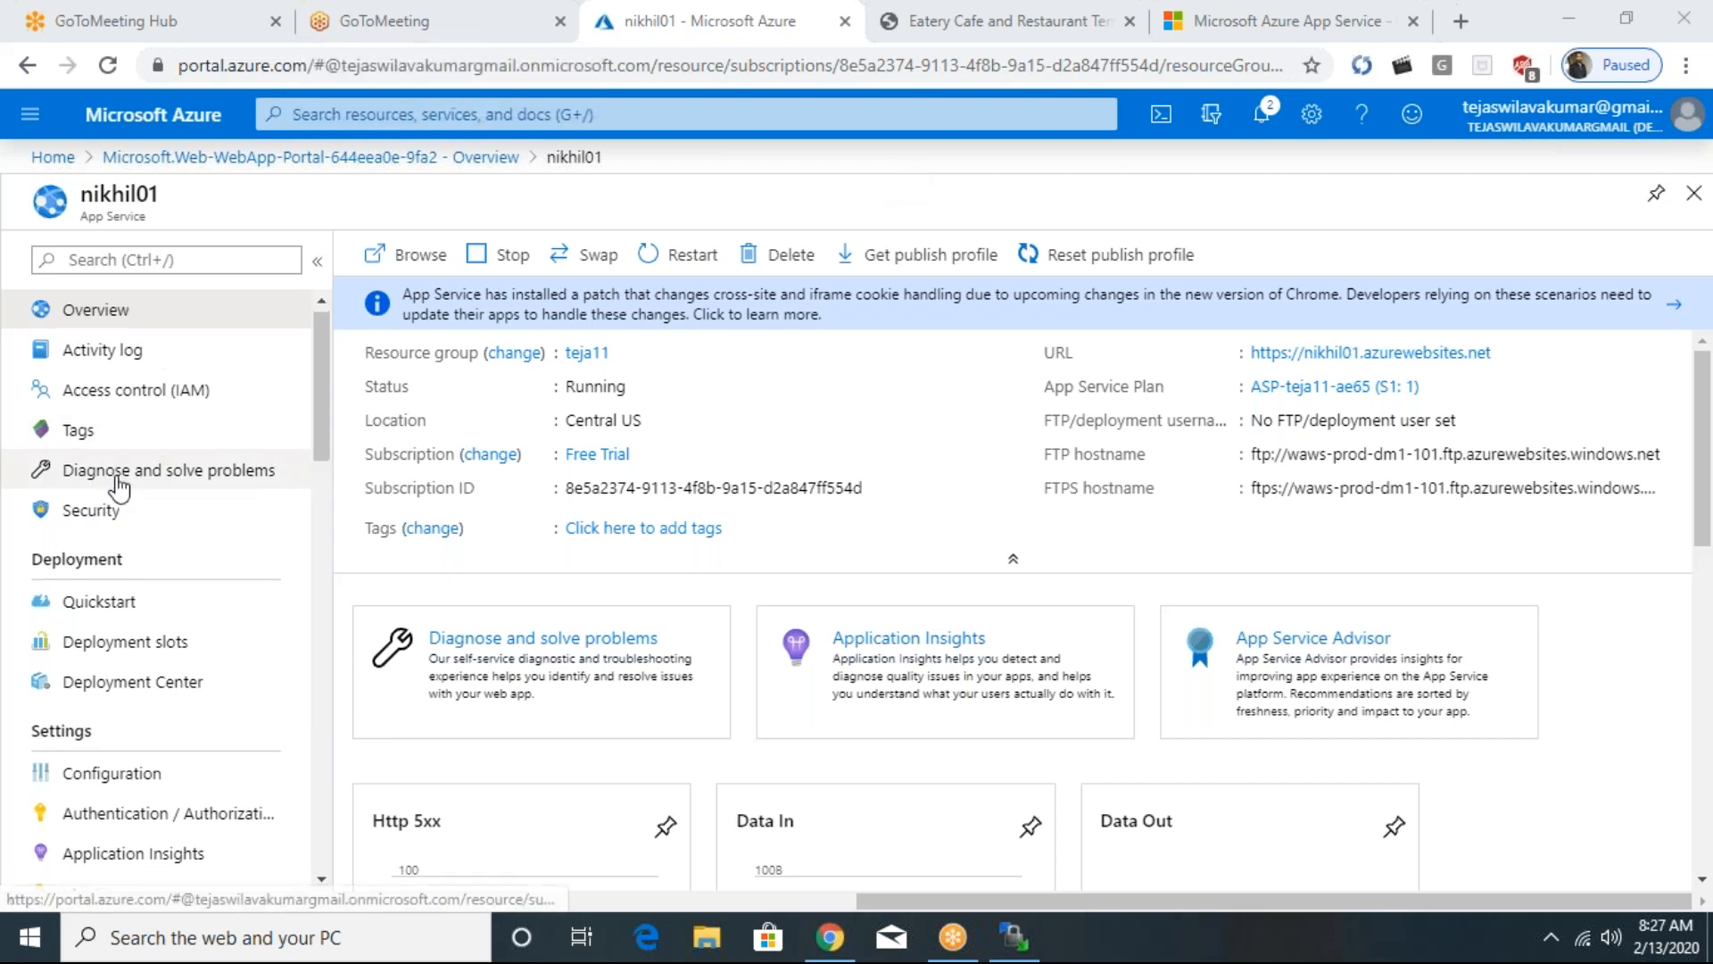
{"action": "scroll", "coordinate": [189, 471], "scroll_direction": "down", "scroll_amount": 3}
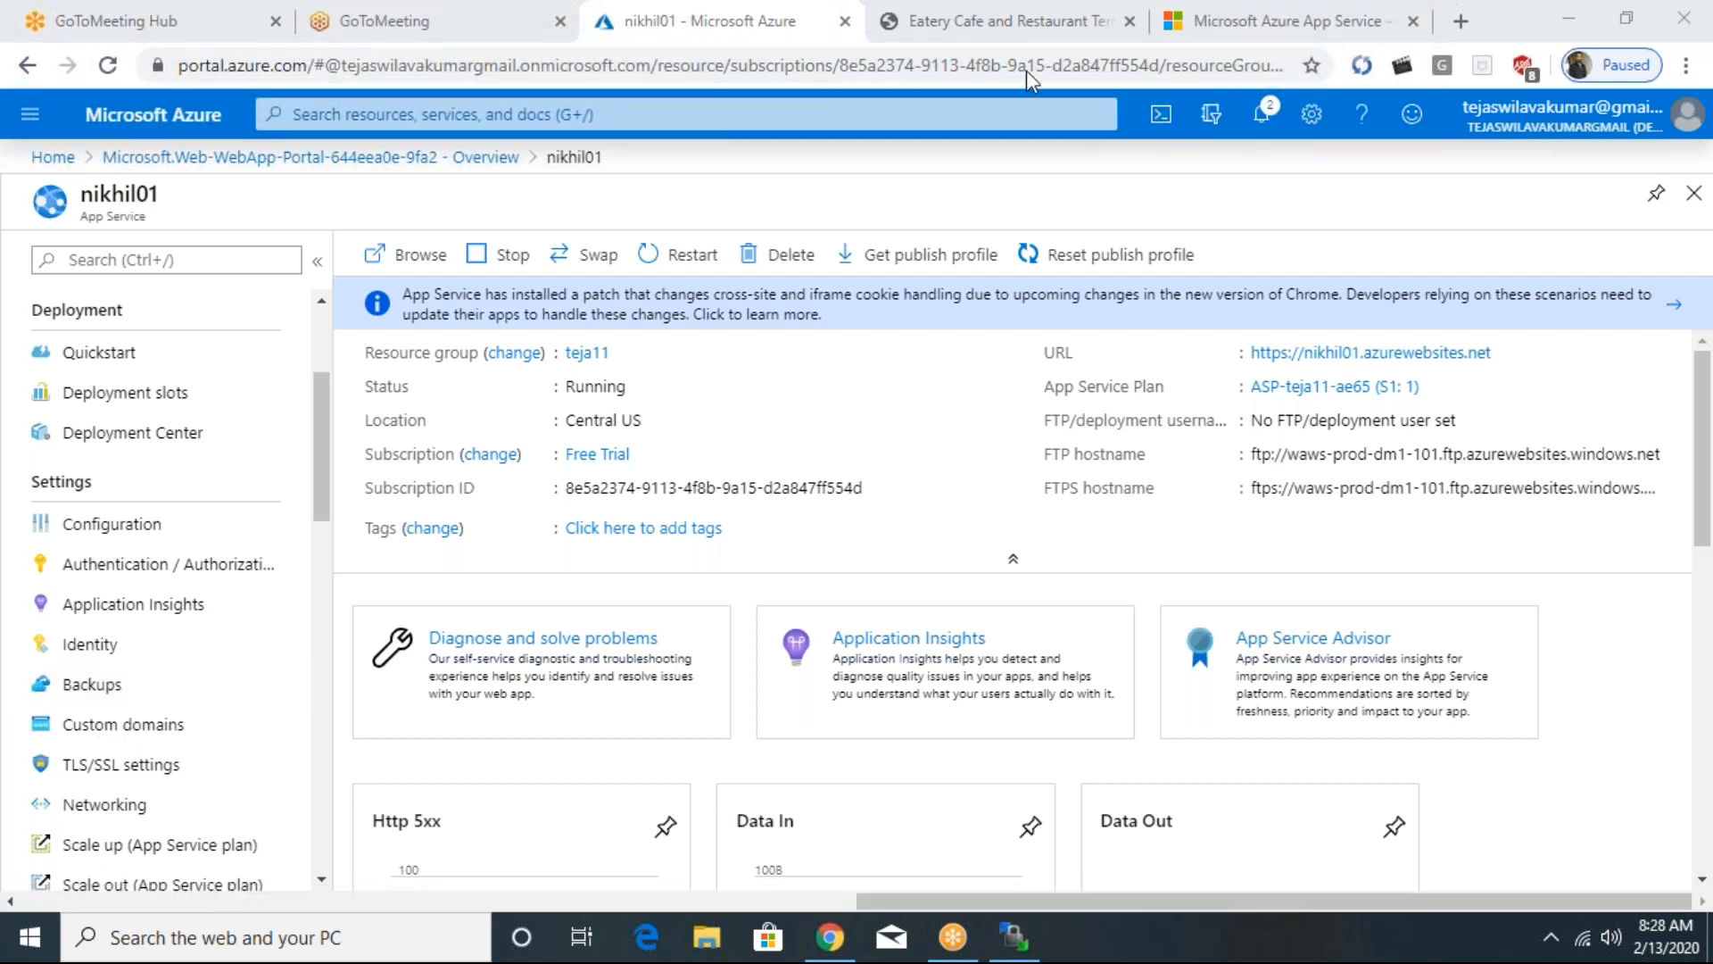
{"action": "mouse_move", "coordinate": [134, 353]}
{"action": "left_mouse_down"}
{"action": "mouse_move", "coordinate": [165, 418]}
{"action": "mouse_move", "coordinate": [81, 417]}
{"action": "left_mouse_up"}
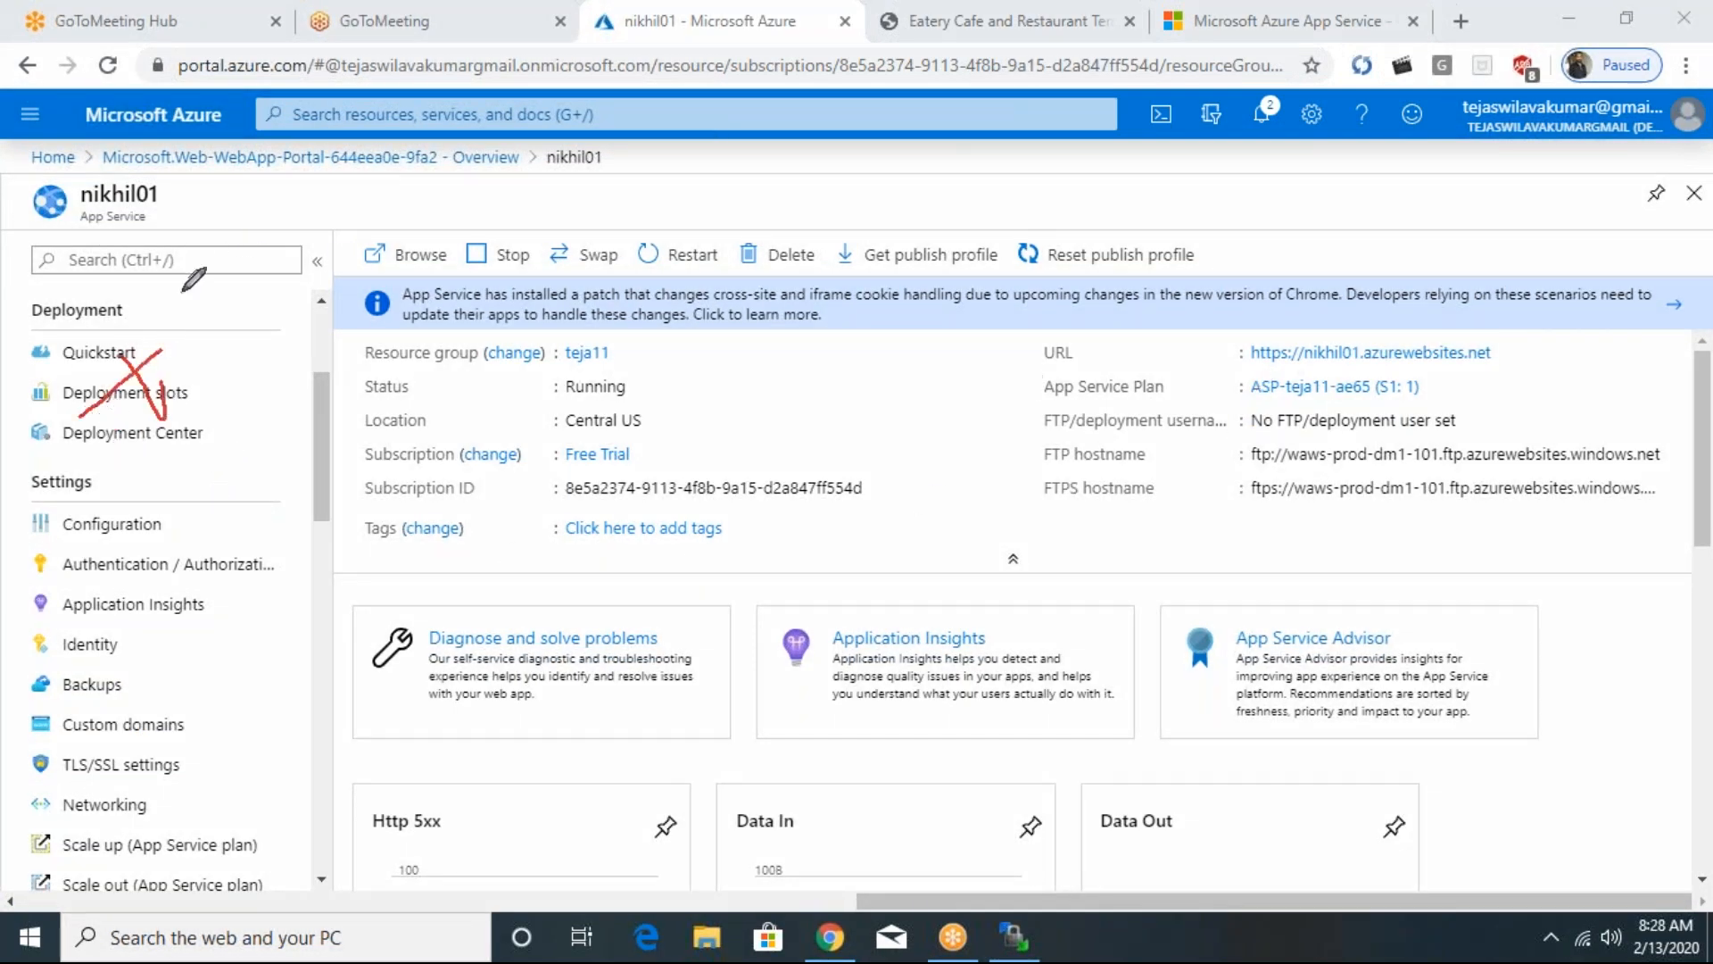
{"action": "mouse_move", "coordinate": [1203, 482]}
{"action": "left_mouse_down"}
{"action": "mouse_move", "coordinate": [1239, 383]}
{"action": "mouse_move", "coordinate": [1263, 482]}
{"action": "mouse_move", "coordinate": [1245, 454]}
{"action": "left_mouse_up"}
{"action": "mouse_move", "coordinate": [1225, 307]}
{"action": "left_mouse_down"}
{"action": "mouse_move", "coordinate": [1254, 260]}
{"action": "mouse_move", "coordinate": [1276, 259]}
{"action": "mouse_move", "coordinate": [1305, 318]}
{"action": "mouse_move", "coordinate": [1294, 286]}
{"action": "mouse_move", "coordinate": [1358, 324]}
{"action": "left_mouse_up"}
{"action": "mouse_move", "coordinate": [1205, 349]}
{"action": "left_mouse_down"}
{"action": "mouse_move", "coordinate": [1392, 340]}
{"action": "mouse_move", "coordinate": [1142, 473]}
{"action": "mouse_move", "coordinate": [1447, 425]}
{"action": "mouse_move", "coordinate": [1409, 347]}
{"action": "left_mouse_up"}
{"action": "mouse_move", "coordinate": [42, 439]}
{"action": "left_mouse_down"}
{"action": "mouse_move", "coordinate": [89, 312]}
{"action": "mouse_move", "coordinate": [105, 409]}
{"action": "mouse_move", "coordinate": [64, 373]}
{"action": "mouse_move", "coordinate": [115, 356]}
{"action": "mouse_move", "coordinate": [144, 477]}
{"action": "mouse_move", "coordinate": [194, 410]}
{"action": "mouse_move", "coordinate": [31, 337]}
{"action": "mouse_move", "coordinate": [20, 441]}
{"action": "left_mouse_up"}
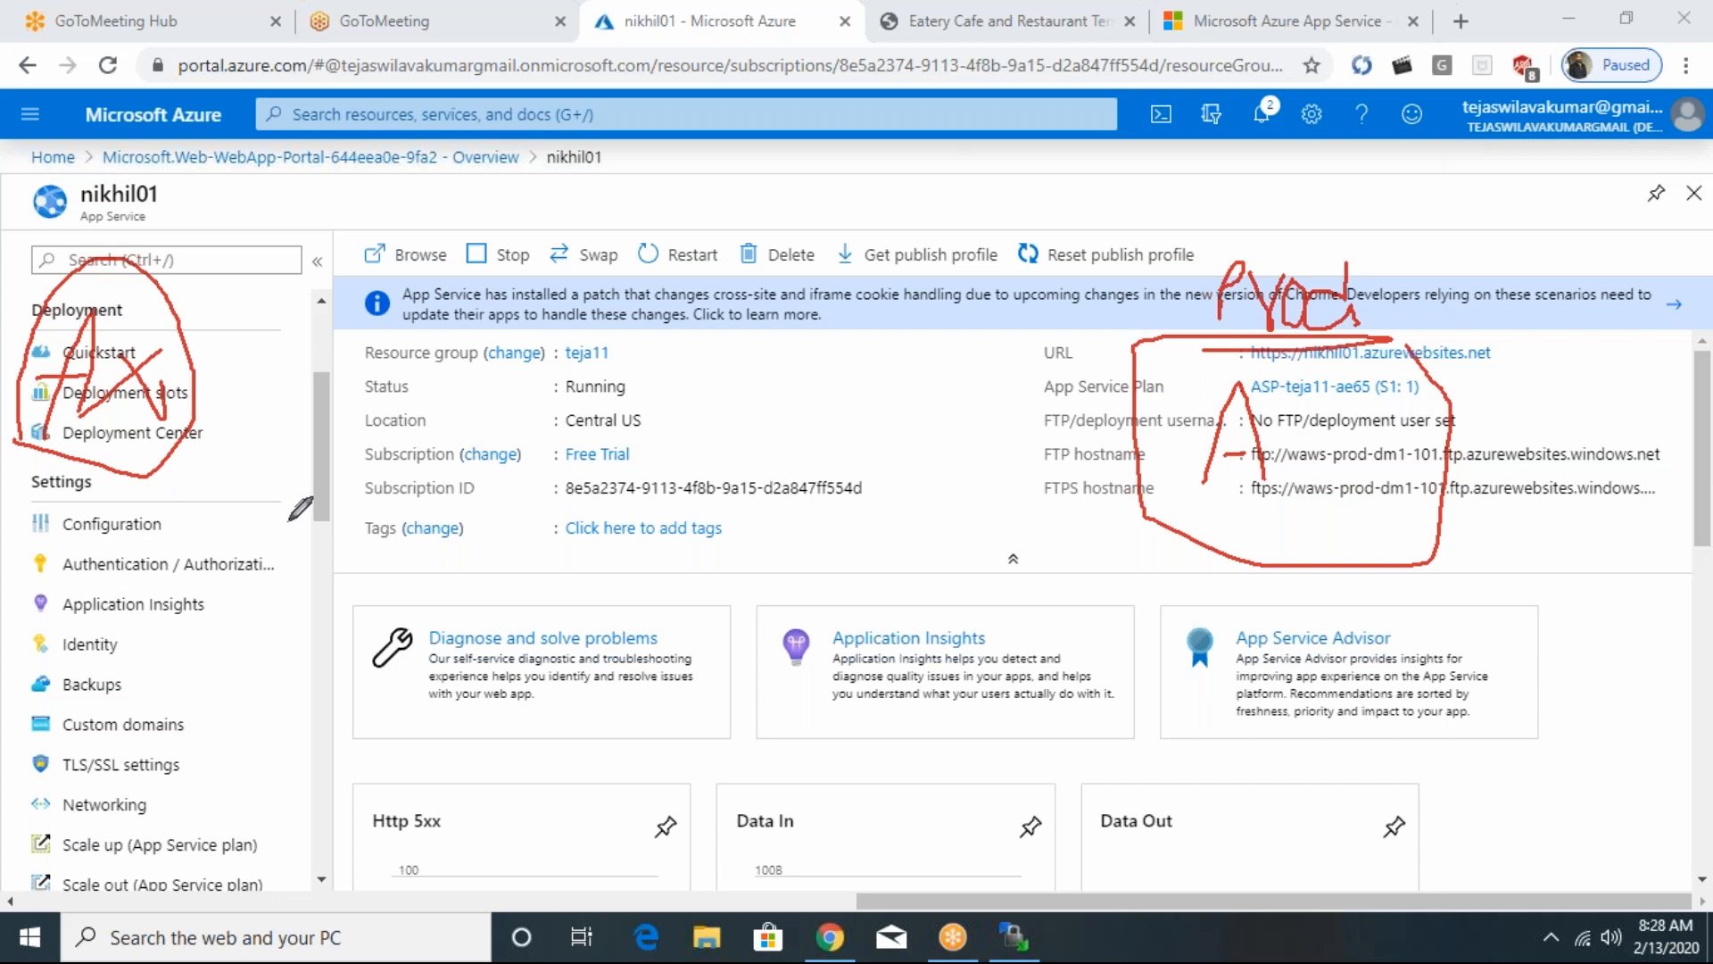
{"action": "mouse_move", "coordinate": [196, 411]}
{"action": "left_mouse_down"}
{"action": "mouse_move", "coordinate": [332, 405]}
{"action": "mouse_move", "coordinate": [338, 447]}
{"action": "mouse_move", "coordinate": [403, 421]}
{"action": "mouse_move", "coordinate": [625, 450]}
{"action": "mouse_move", "coordinate": [616, 519]}
{"action": "mouse_move", "coordinate": [795, 447]}
{"action": "mouse_move", "coordinate": [848, 446]}
{"action": "mouse_move", "coordinate": [895, 527]}
{"action": "mouse_move", "coordinate": [1032, 505]}
{"action": "left_mouse_up"}
{"action": "mouse_move", "coordinate": [1110, 277]}
{"action": "left_mouse_down"}
{"action": "mouse_move", "coordinate": [1025, 769]}
{"action": "mouse_move", "coordinate": [1339, 915]}
{"action": "mouse_move", "coordinate": [1366, 217]}
{"action": "mouse_move", "coordinate": [1116, 304]}
{"action": "left_mouse_up"}
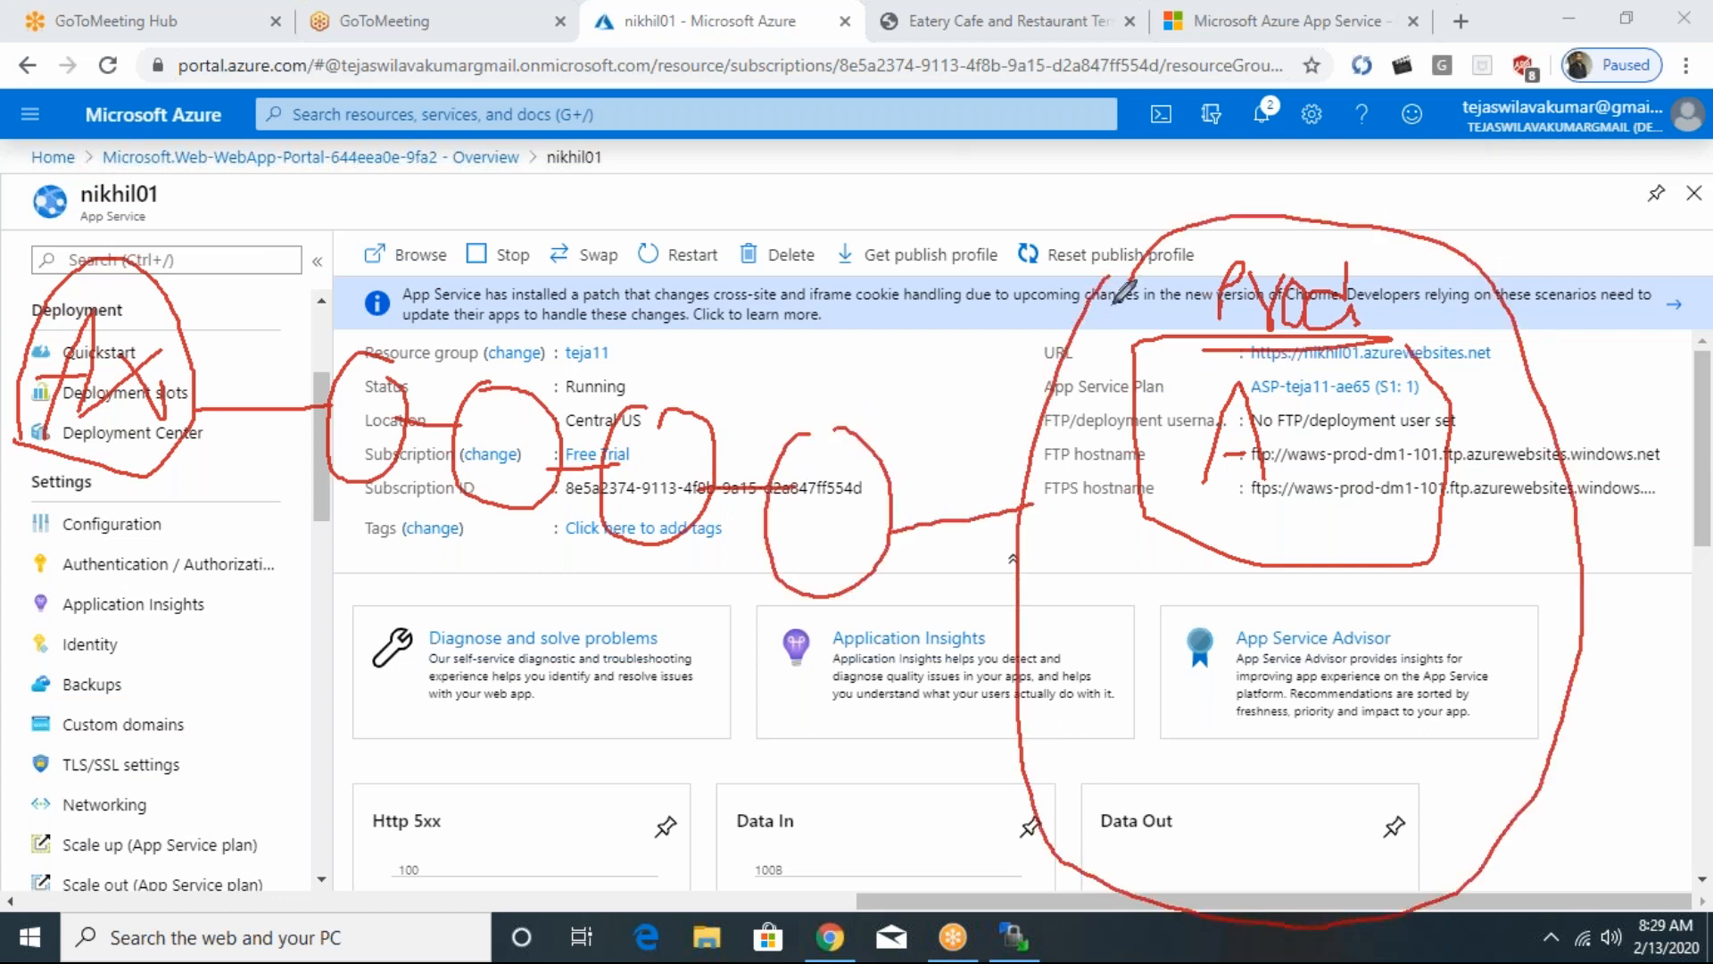
- Divide the lower part of the large circle with two lines, label the sections S1 and S2, and draw an arrow into S1
{"action": "left_click_drag", "start_coordinate": [1037, 766], "coordinate": [1526, 736]}
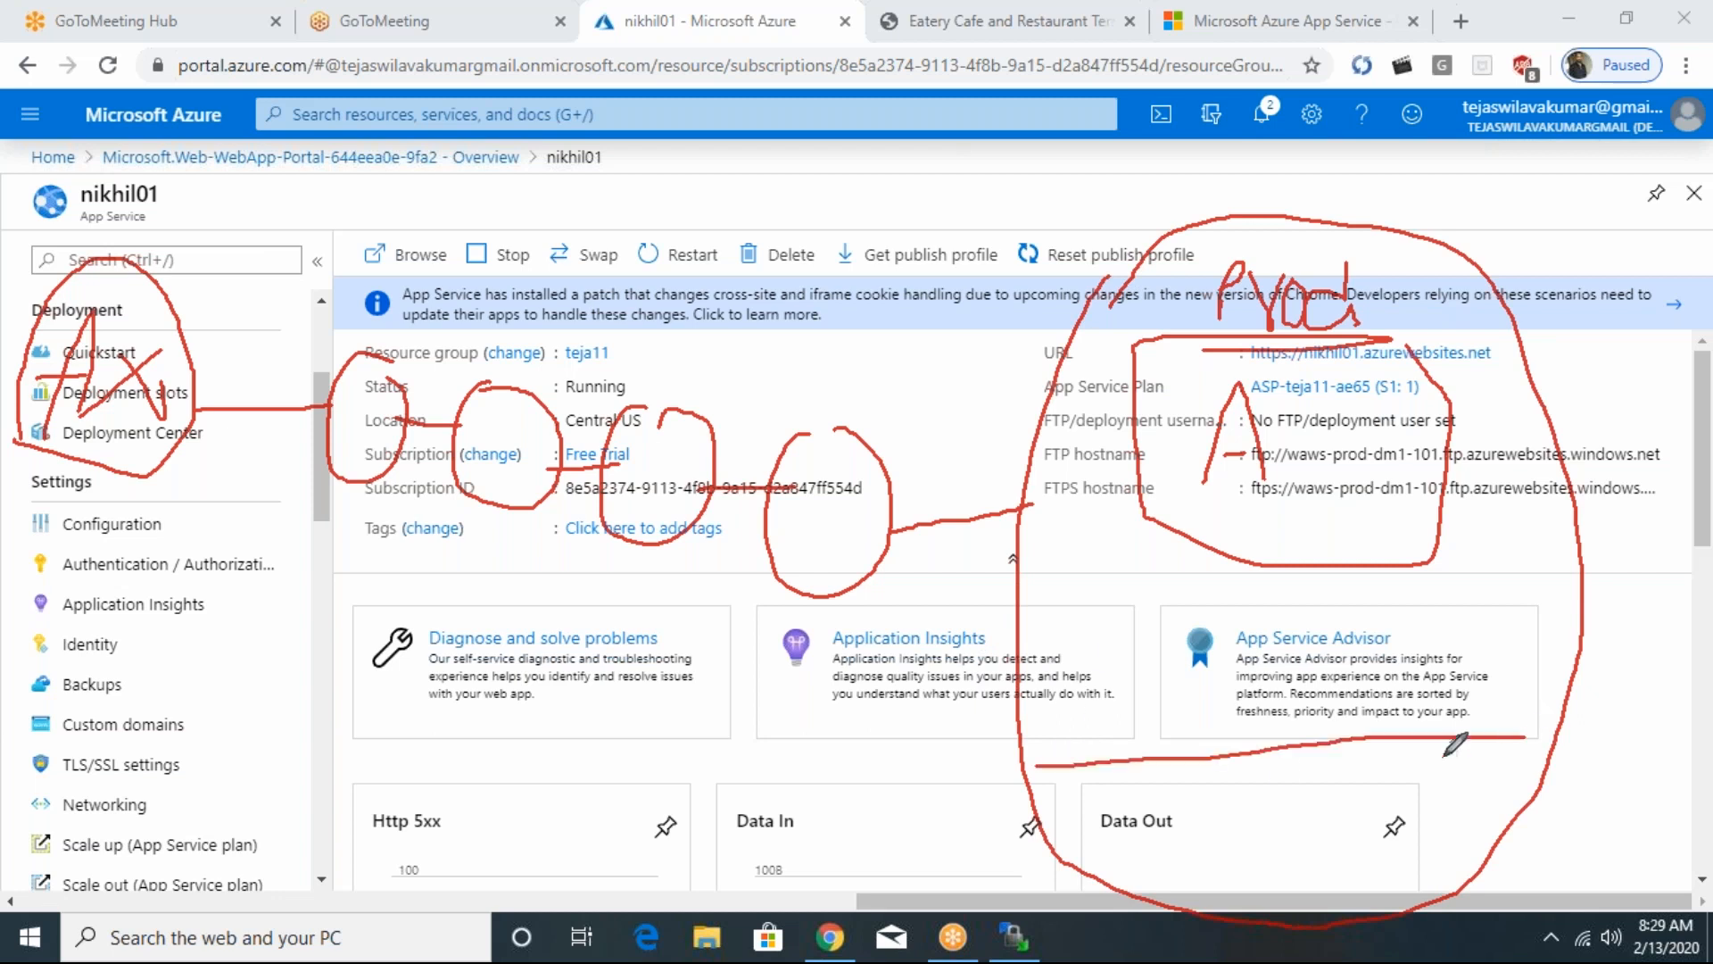
{"action": "mouse_move", "coordinate": [1265, 781]}
{"action": "left_mouse_down"}
{"action": "mouse_move", "coordinate": [1232, 823]}
{"action": "mouse_move", "coordinate": [1322, 830]}
{"action": "left_mouse_up"}
{"action": "left_click_drag", "start_coordinate": [1044, 603], "coordinate": [1375, 597]}
{"action": "left_click_drag", "start_coordinate": [1548, 589], "coordinate": [1375, 596]}
{"action": "mouse_move", "coordinate": [1196, 634]}
{"action": "left_mouse_down"}
{"action": "mouse_move", "coordinate": [1196, 674]}
{"action": "mouse_move", "coordinate": [1155, 694]}
{"action": "left_mouse_up"}
{"action": "left_click_drag", "start_coordinate": [1249, 665], "coordinate": [1294, 727]}
{"action": "mouse_move", "coordinate": [964, 526]}
{"action": "left_mouse_down"}
{"action": "mouse_move", "coordinate": [993, 778]}
{"action": "mouse_move", "coordinate": [1042, 796]}
{"action": "mouse_move", "coordinate": [982, 824]}
{"action": "left_mouse_up"}
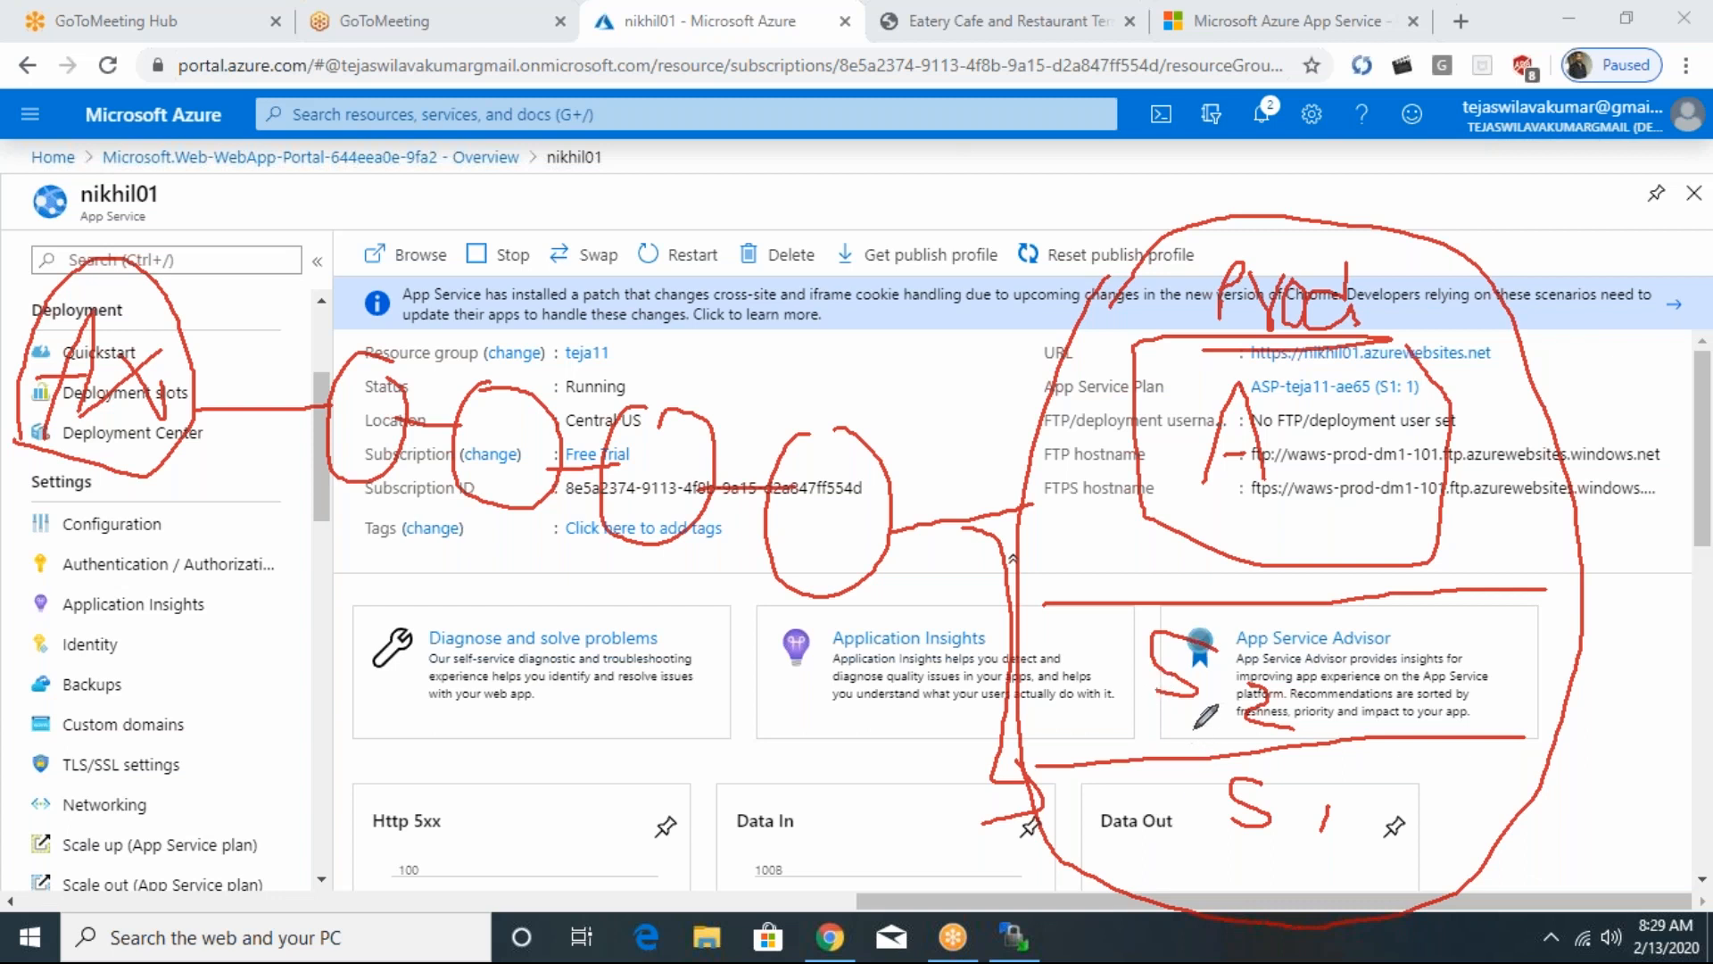
- Annotate S1 with AX, replace the AX in S2 with A, and extend the A in the Prod box to AX
{"action": "left_click_drag", "start_coordinate": [1224, 403], "coordinate": [1223, 427]}
{"action": "mouse_move", "coordinate": [1068, 728]}
{"action": "left_mouse_down"}
{"action": "mouse_move", "coordinate": [1078, 641]}
{"action": "mouse_move", "coordinate": [1103, 714]}
{"action": "mouse_move", "coordinate": [1117, 694]}
{"action": "left_mouse_up"}
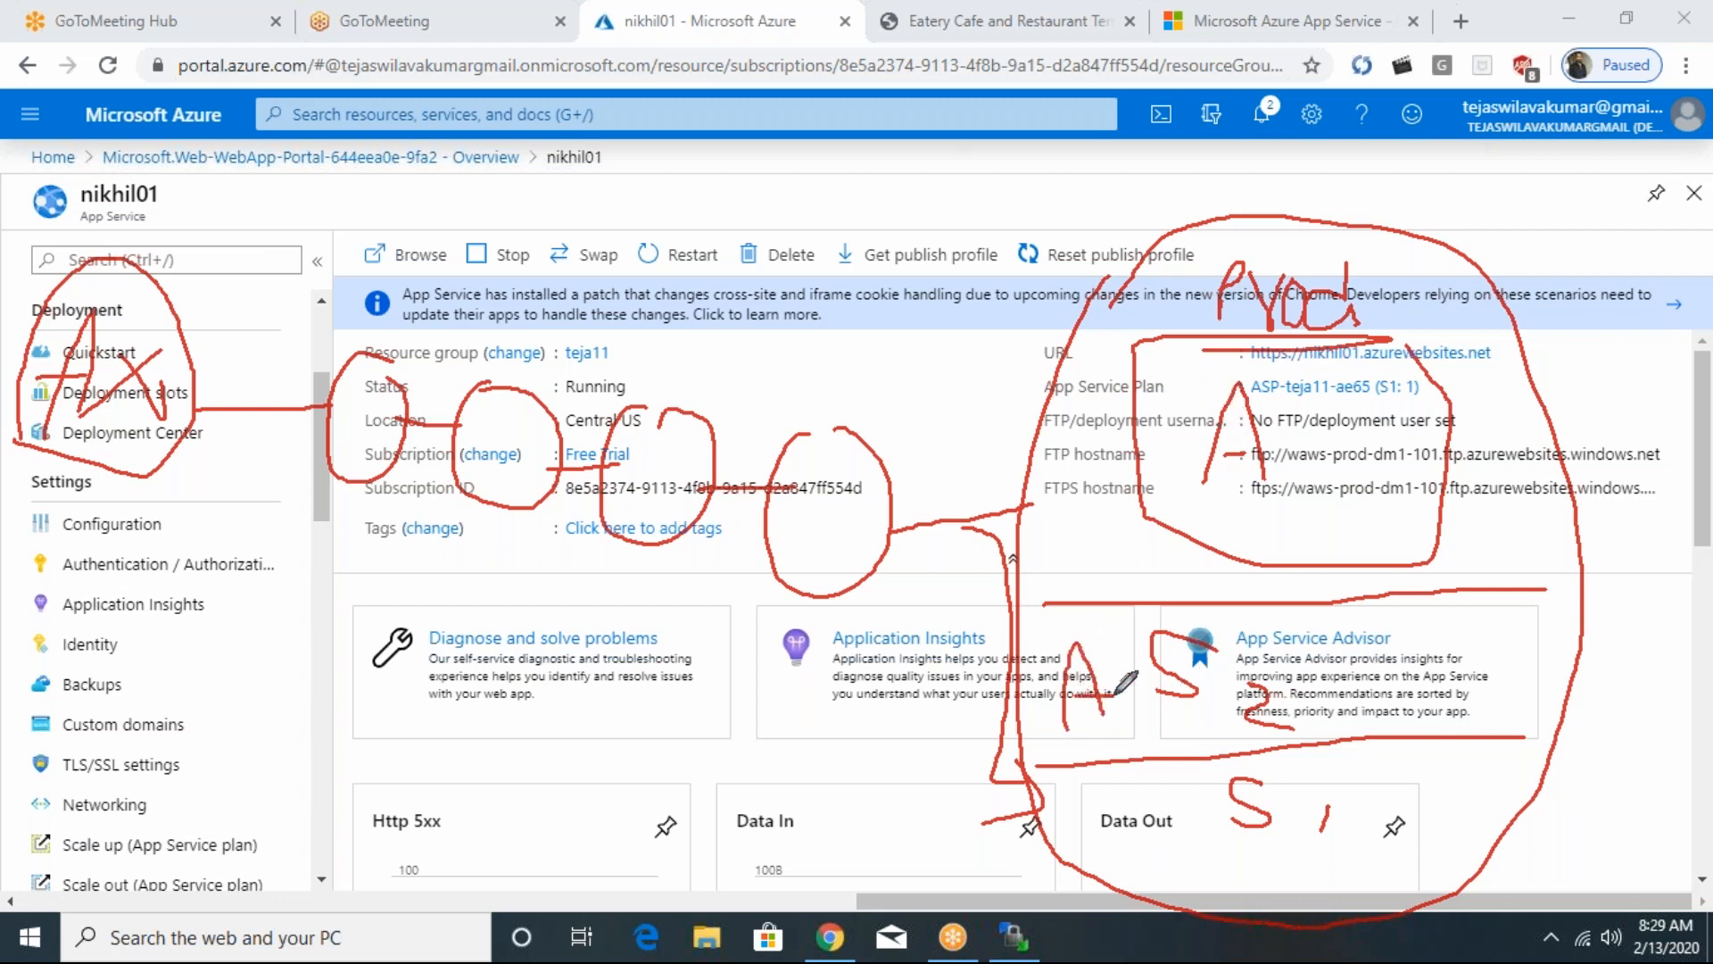
{"action": "mouse_move", "coordinate": [1111, 867]}
{"action": "left_mouse_down"}
{"action": "mouse_move", "coordinate": [1123, 797]}
{"action": "mouse_move", "coordinate": [1156, 861]}
{"action": "left_mouse_up"}
{"action": "mouse_move", "coordinate": [1115, 834]}
{"action": "left_mouse_down"}
{"action": "mouse_move", "coordinate": [1210, 862]}
{"action": "mouse_move", "coordinate": [1165, 856]}
{"action": "left_mouse_up"}
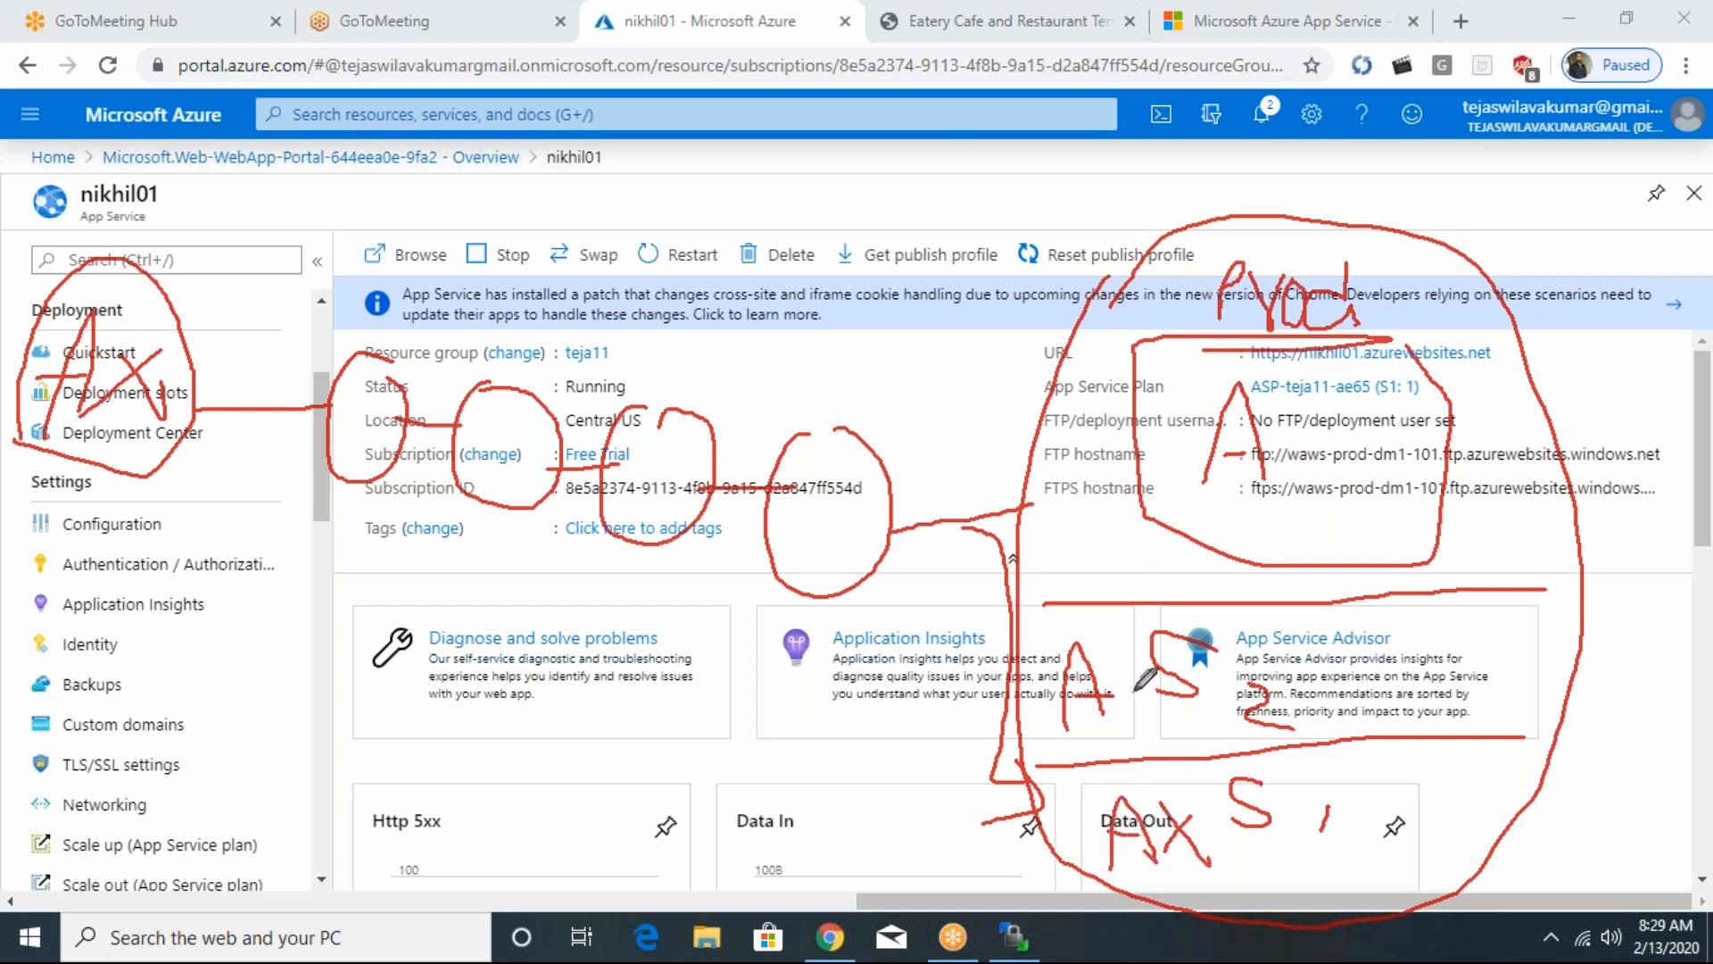
{"action": "mouse_move", "coordinate": [1102, 637]}
{"action": "left_mouse_down"}
{"action": "mouse_move", "coordinate": [1151, 709]}
{"action": "mouse_move", "coordinate": [1111, 717]}
{"action": "left_mouse_up"}
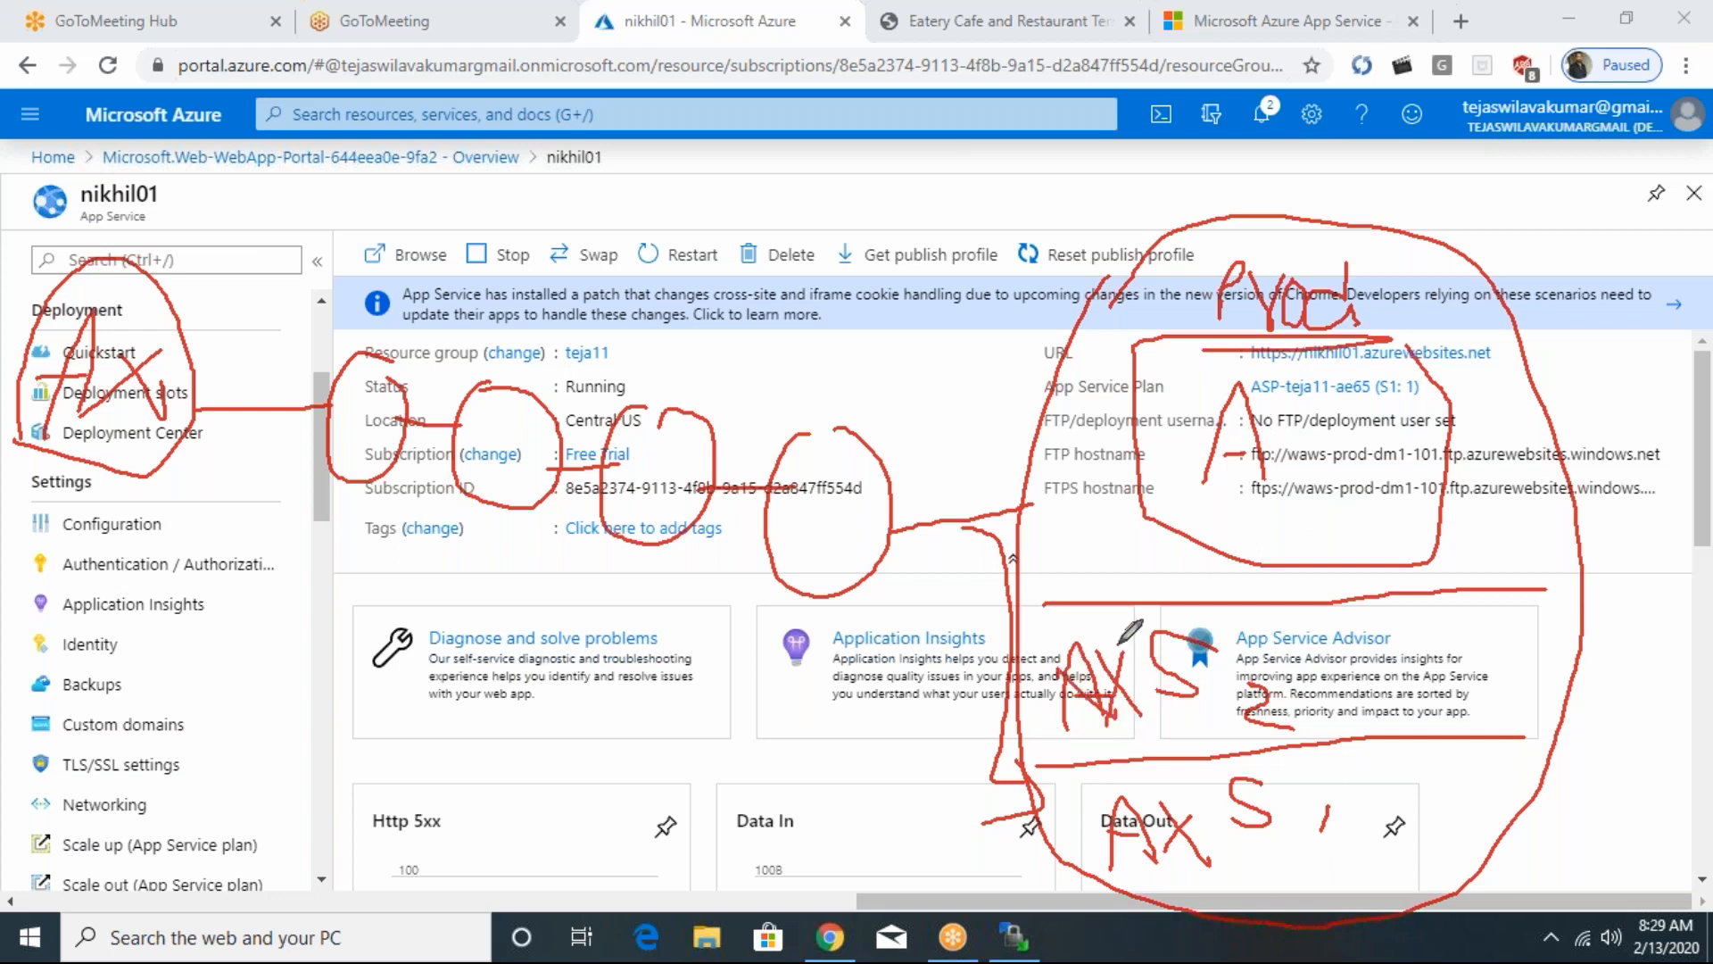
{"action": "mouse_move", "coordinate": [1420, 722]}
{"action": "left_mouse_down"}
{"action": "mouse_move", "coordinate": [1452, 598]}
{"action": "mouse_move", "coordinate": [1476, 722]}
{"action": "mouse_move", "coordinate": [1488, 689]}
{"action": "left_mouse_up"}
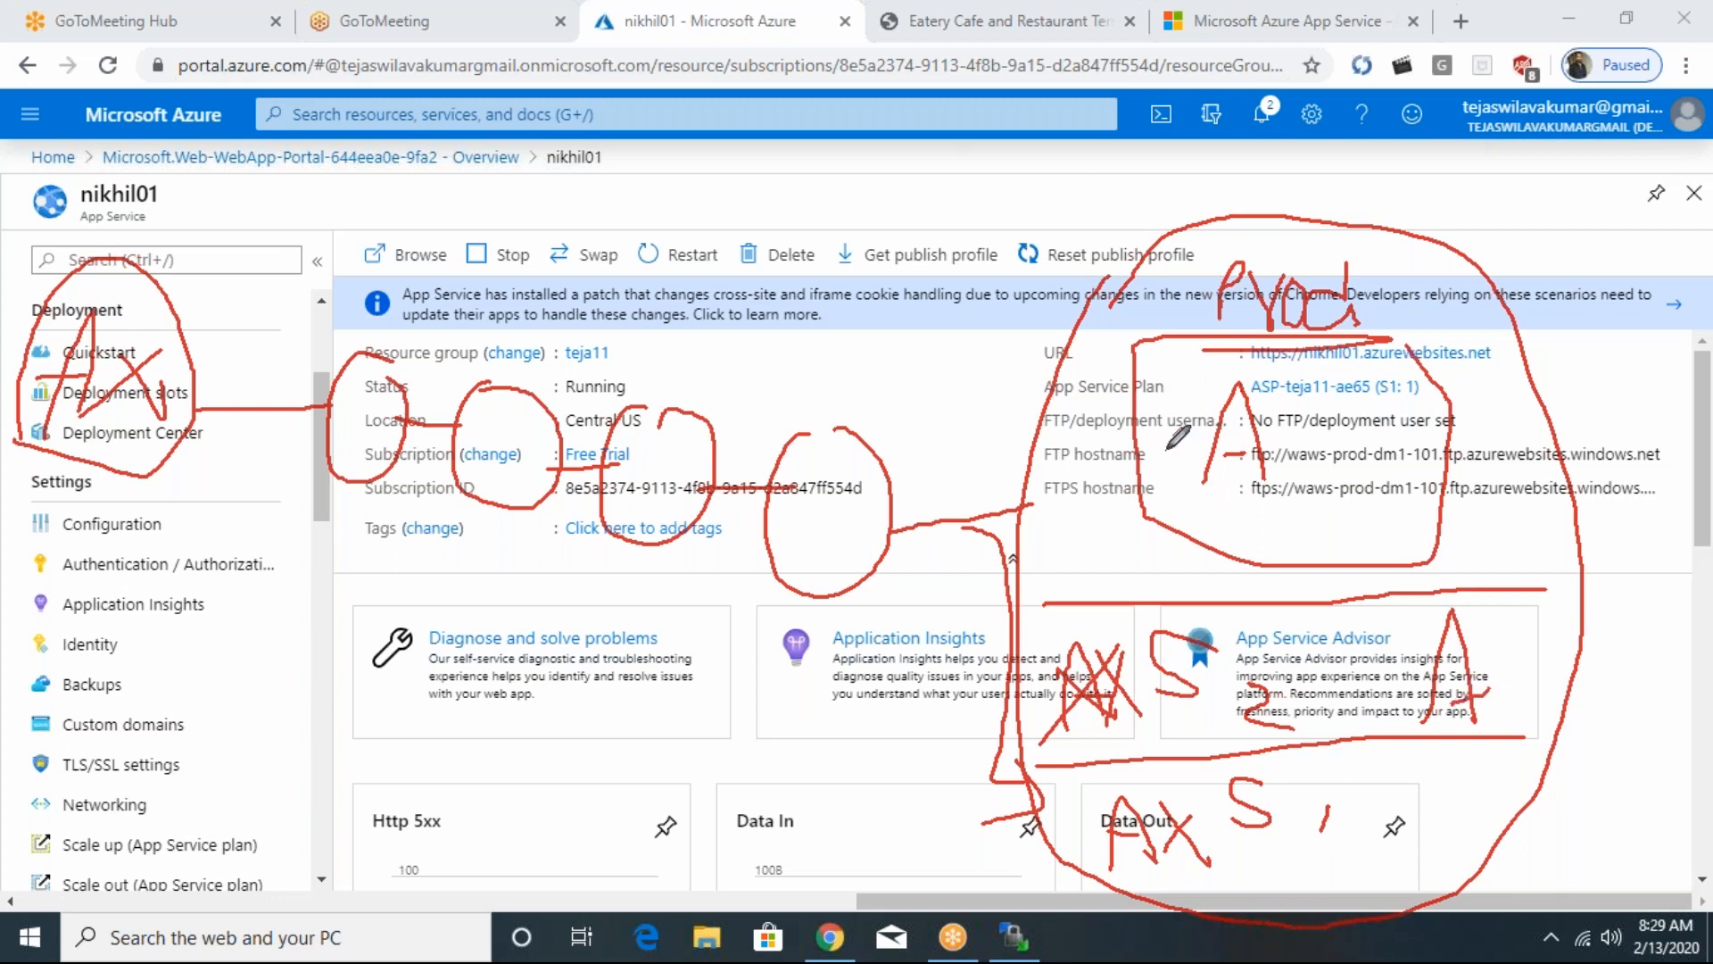
{"action": "mouse_move", "coordinate": [1283, 393]}
{"action": "left_mouse_down"}
{"action": "mouse_move", "coordinate": [1322, 451]}
{"action": "mouse_move", "coordinate": [1282, 455]}
{"action": "left_mouse_up"}
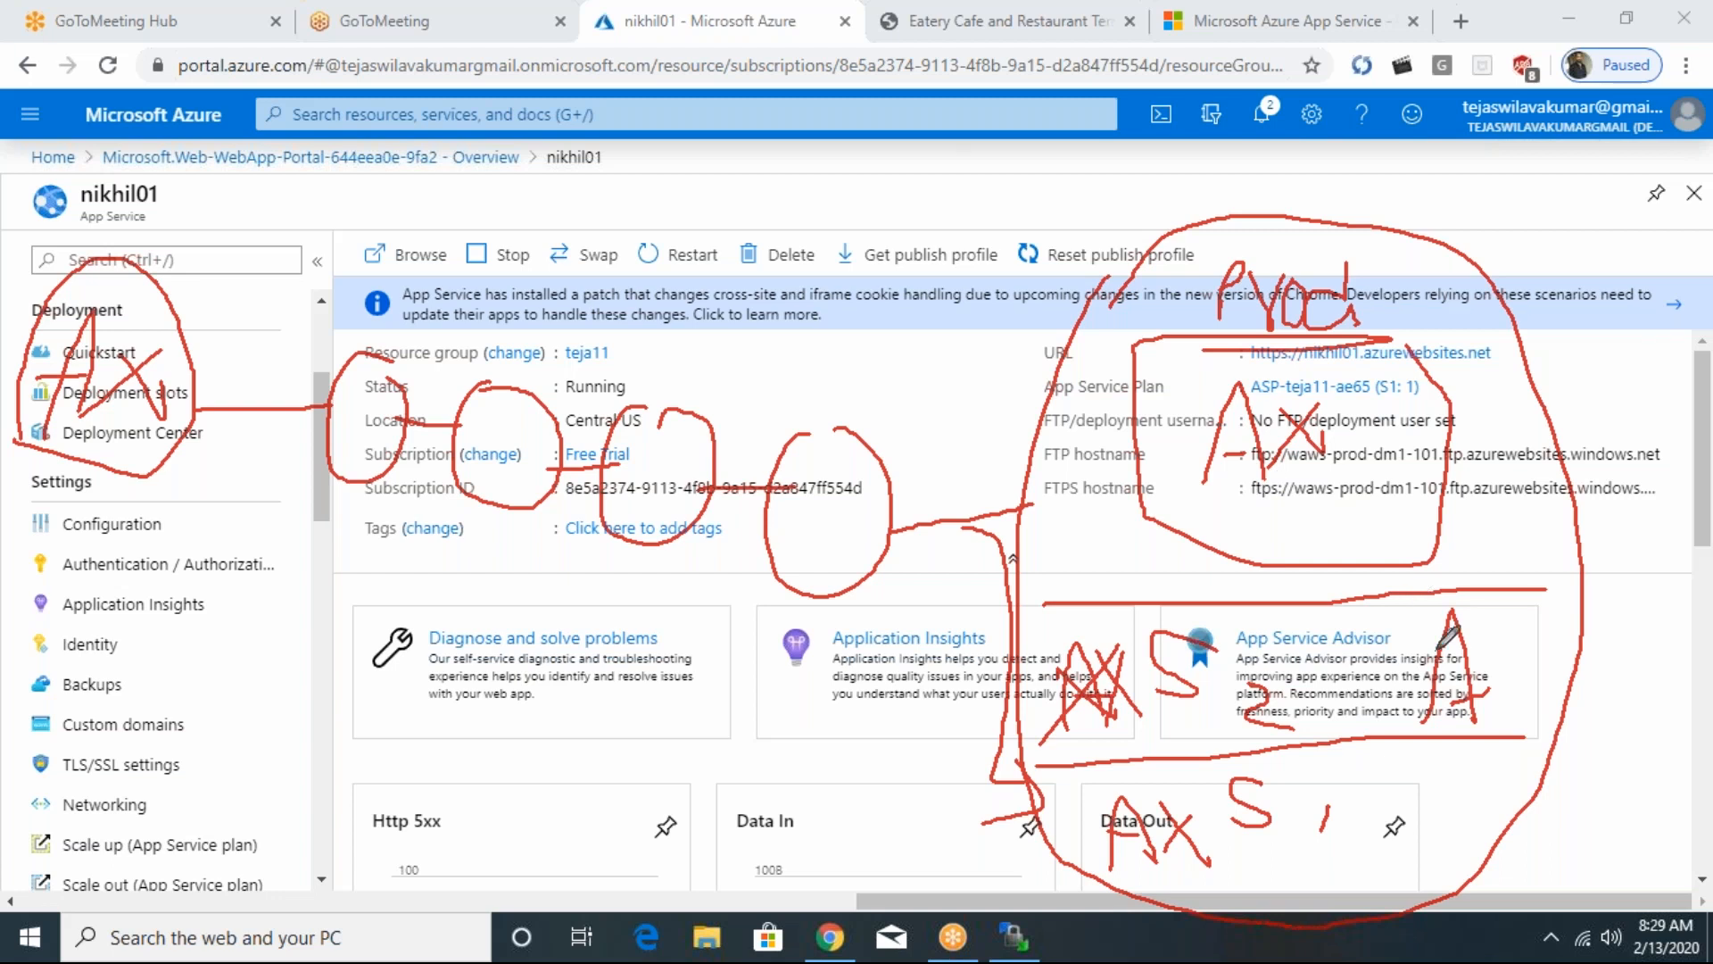
- Draw slanted lines out from the Prod box, S2 and S1 in the slot diagram
{"action": "left_click_drag", "start_coordinate": [1271, 392], "coordinate": [1514, 255]}
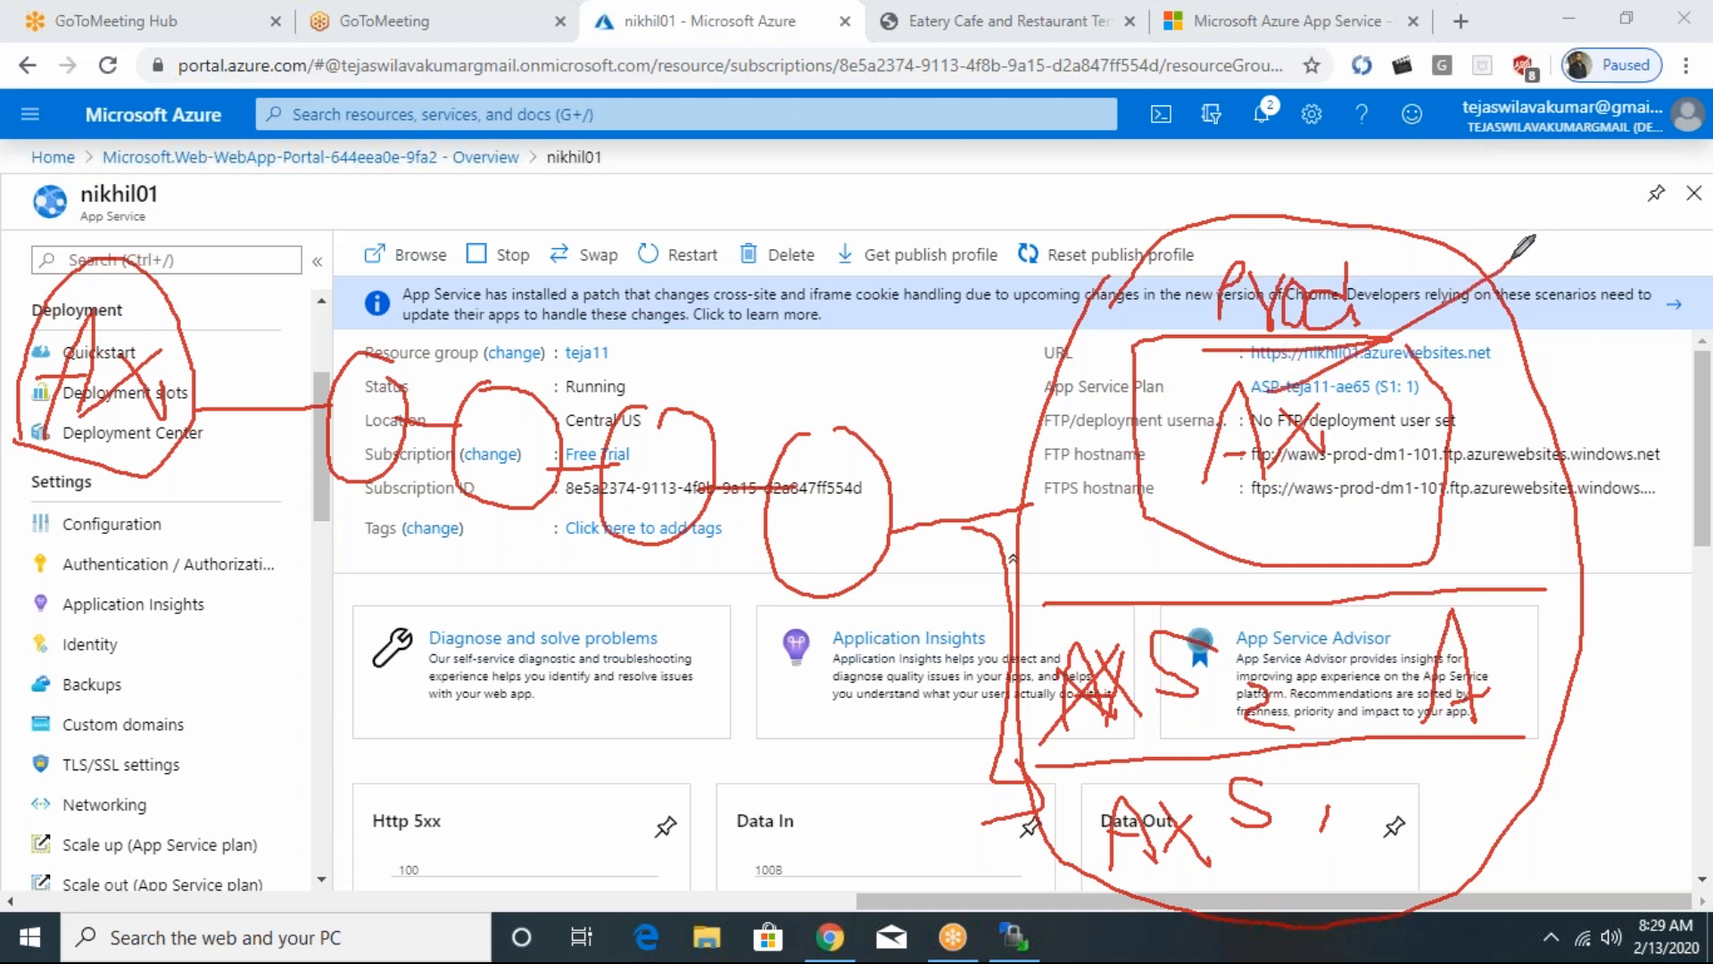
{"action": "left_click_drag", "start_coordinate": [1214, 656], "coordinate": [1448, 606]}
{"action": "left_click_drag", "start_coordinate": [1310, 809], "coordinate": [1443, 757]}
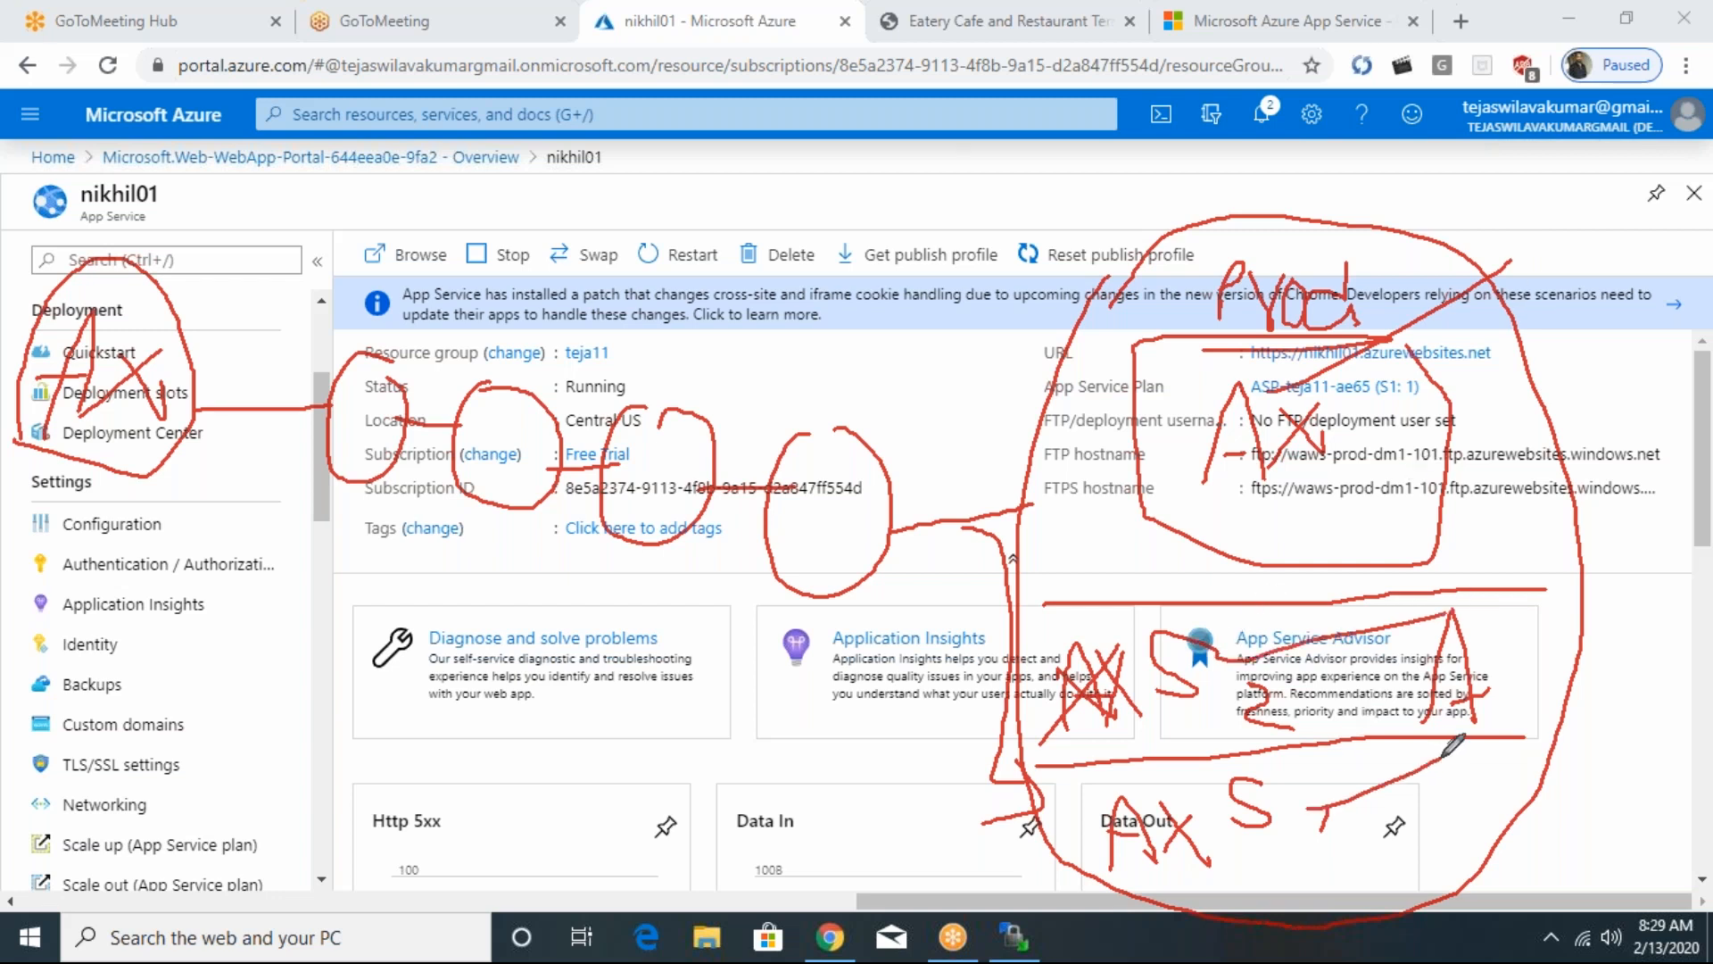
{"action": "left_click_drag", "start_coordinate": [1224, 458], "coordinate": [1503, 305]}
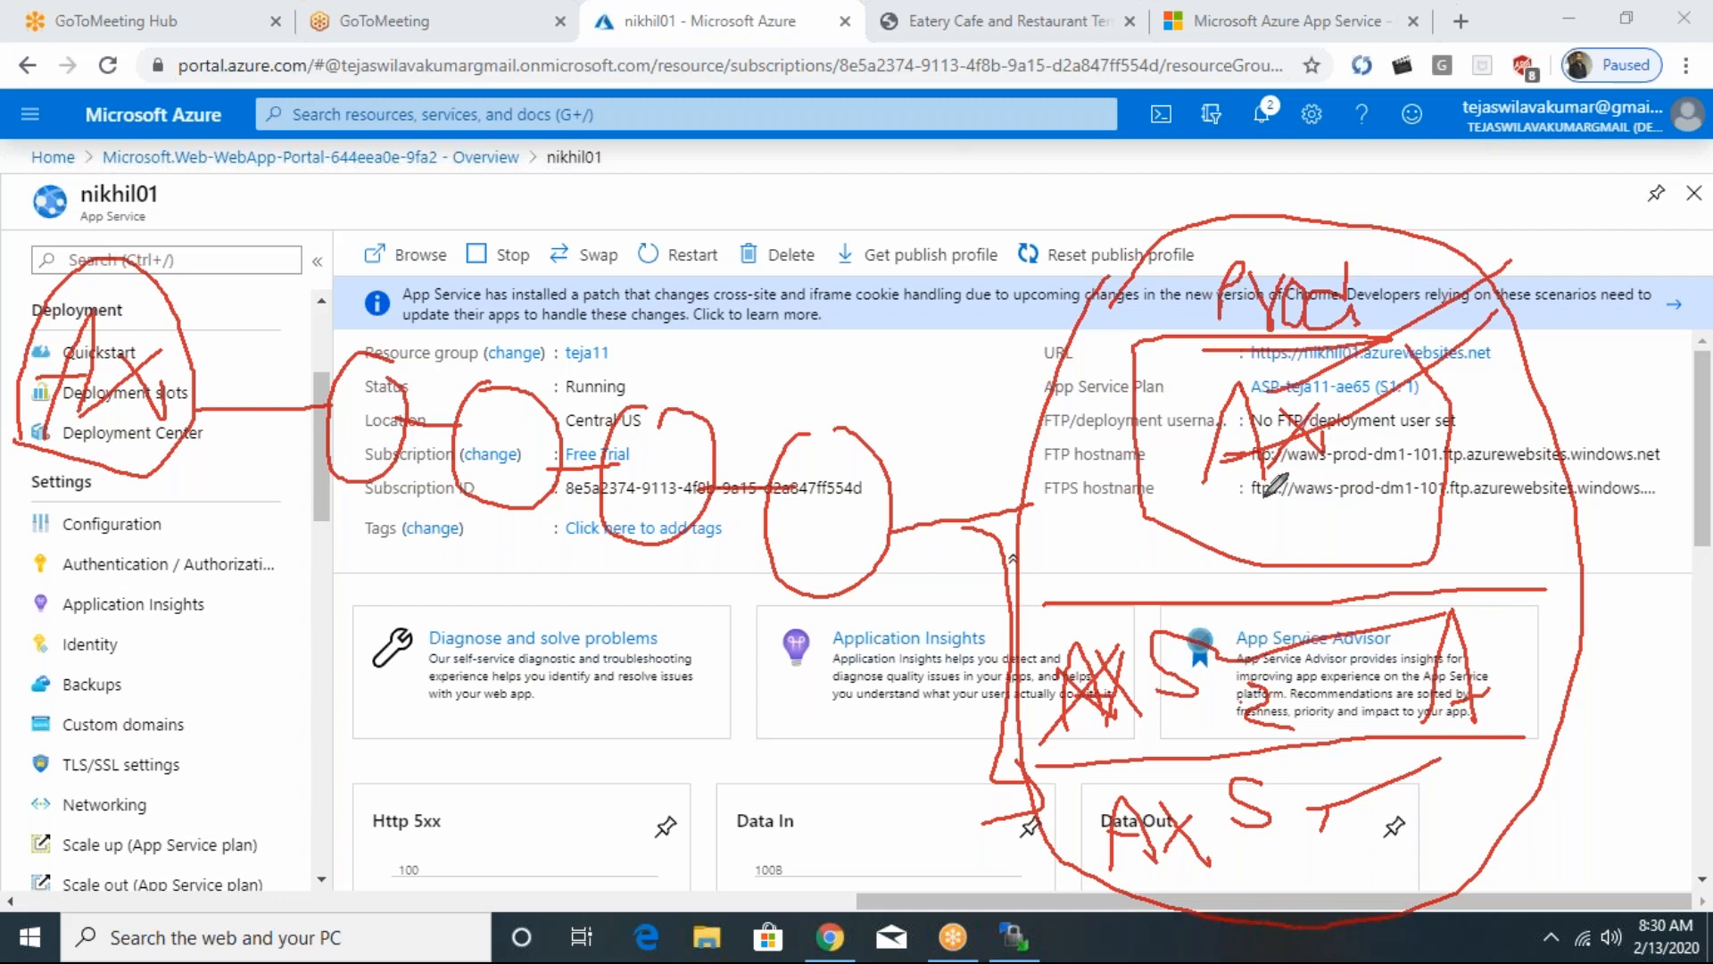
- Add a third letter to AX in the source circle and in S1, then cross out the S1 version and write A
{"action": "mouse_move", "coordinate": [179, 460]}
{"action": "left_mouse_down"}
{"action": "mouse_move", "coordinate": [187, 406]}
{"action": "mouse_move", "coordinate": [175, 428]}
{"action": "left_mouse_up"}
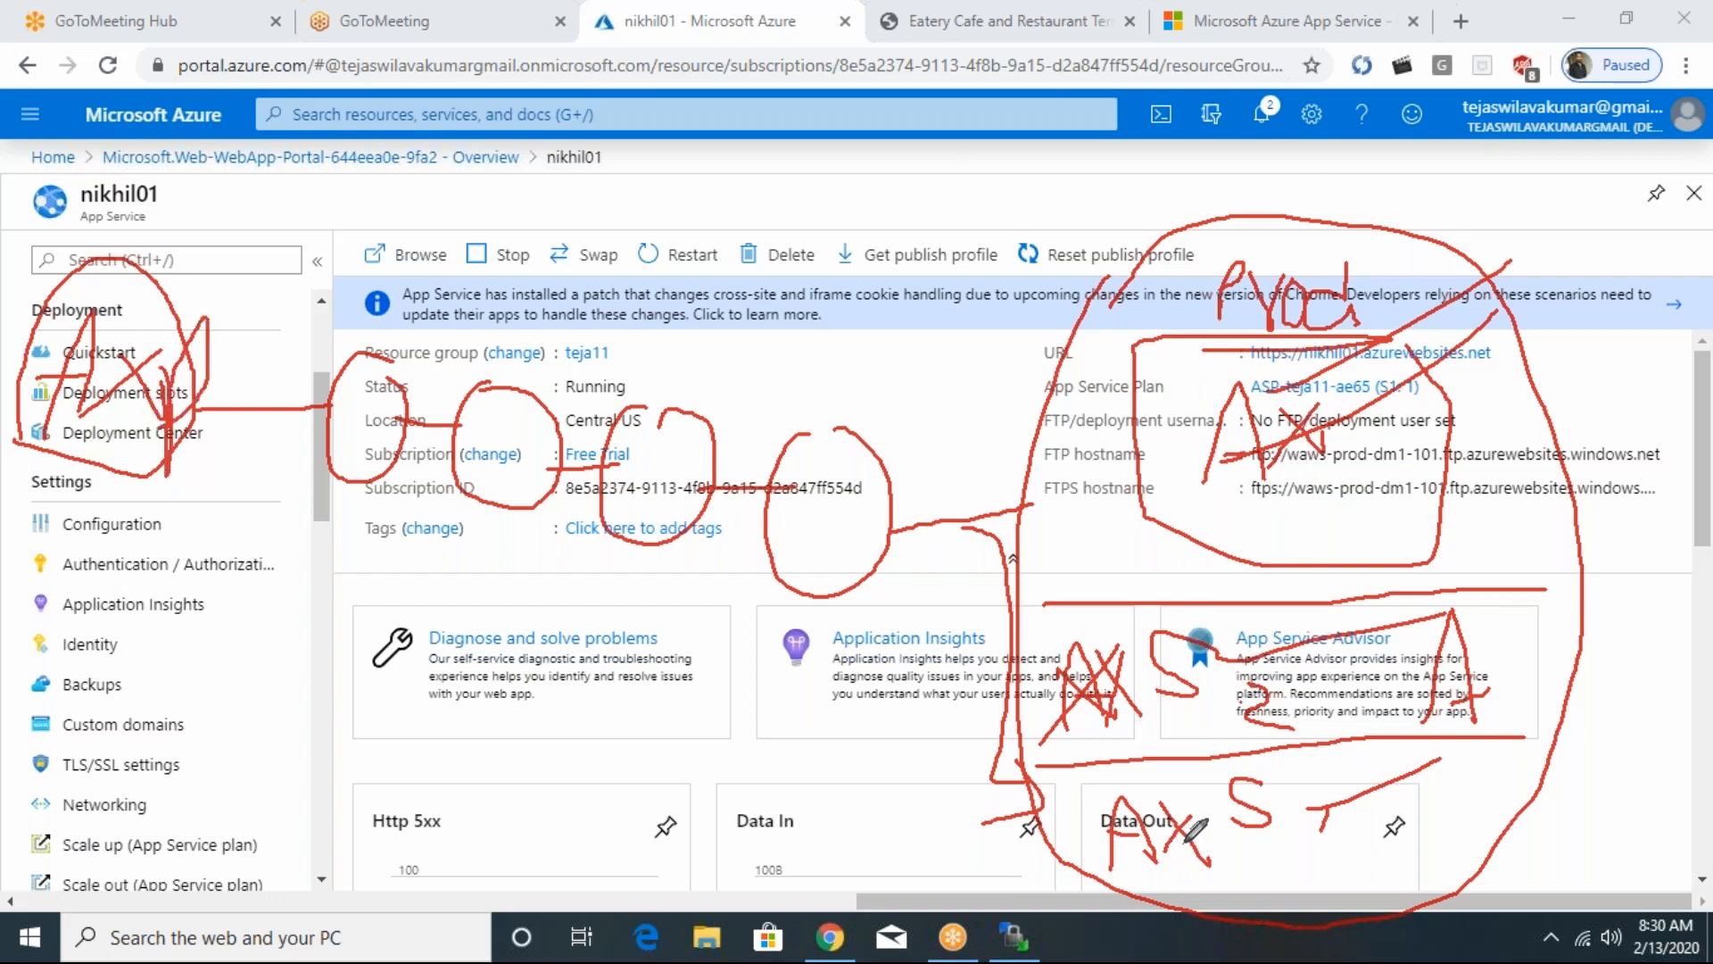
{"action": "left_click", "coordinate": [1216, 836]}
{"action": "mouse_move", "coordinate": [1216, 913]}
{"action": "left_mouse_down"}
{"action": "mouse_move", "coordinate": [1241, 772]}
{"action": "mouse_move", "coordinate": [1214, 839]}
{"action": "left_mouse_up"}
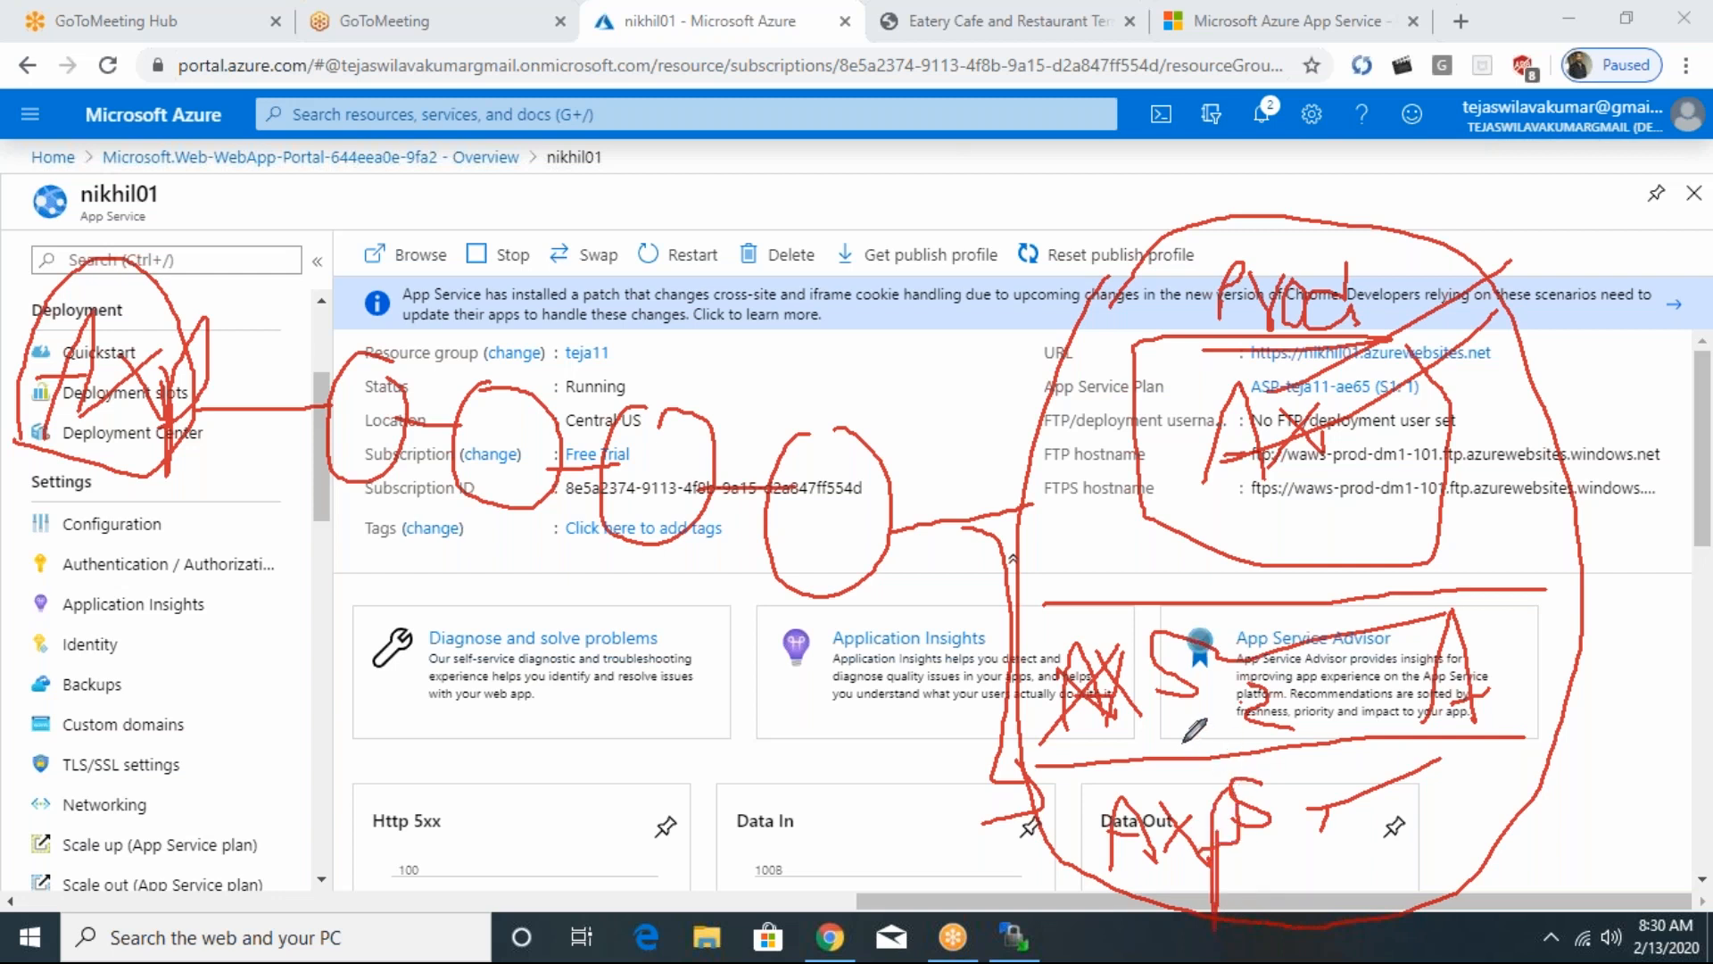
{"action": "left_click_drag", "start_coordinate": [1078, 847], "coordinate": [1228, 815]}
{"action": "mouse_move", "coordinate": [1207, 880]}
{"action": "left_mouse_down"}
{"action": "mouse_move", "coordinate": [1219, 893]}
{"action": "mouse_move", "coordinate": [1298, 836]}
{"action": "mouse_move", "coordinate": [1249, 879]}
{"action": "mouse_move", "coordinate": [1318, 880]}
{"action": "left_mouse_up"}
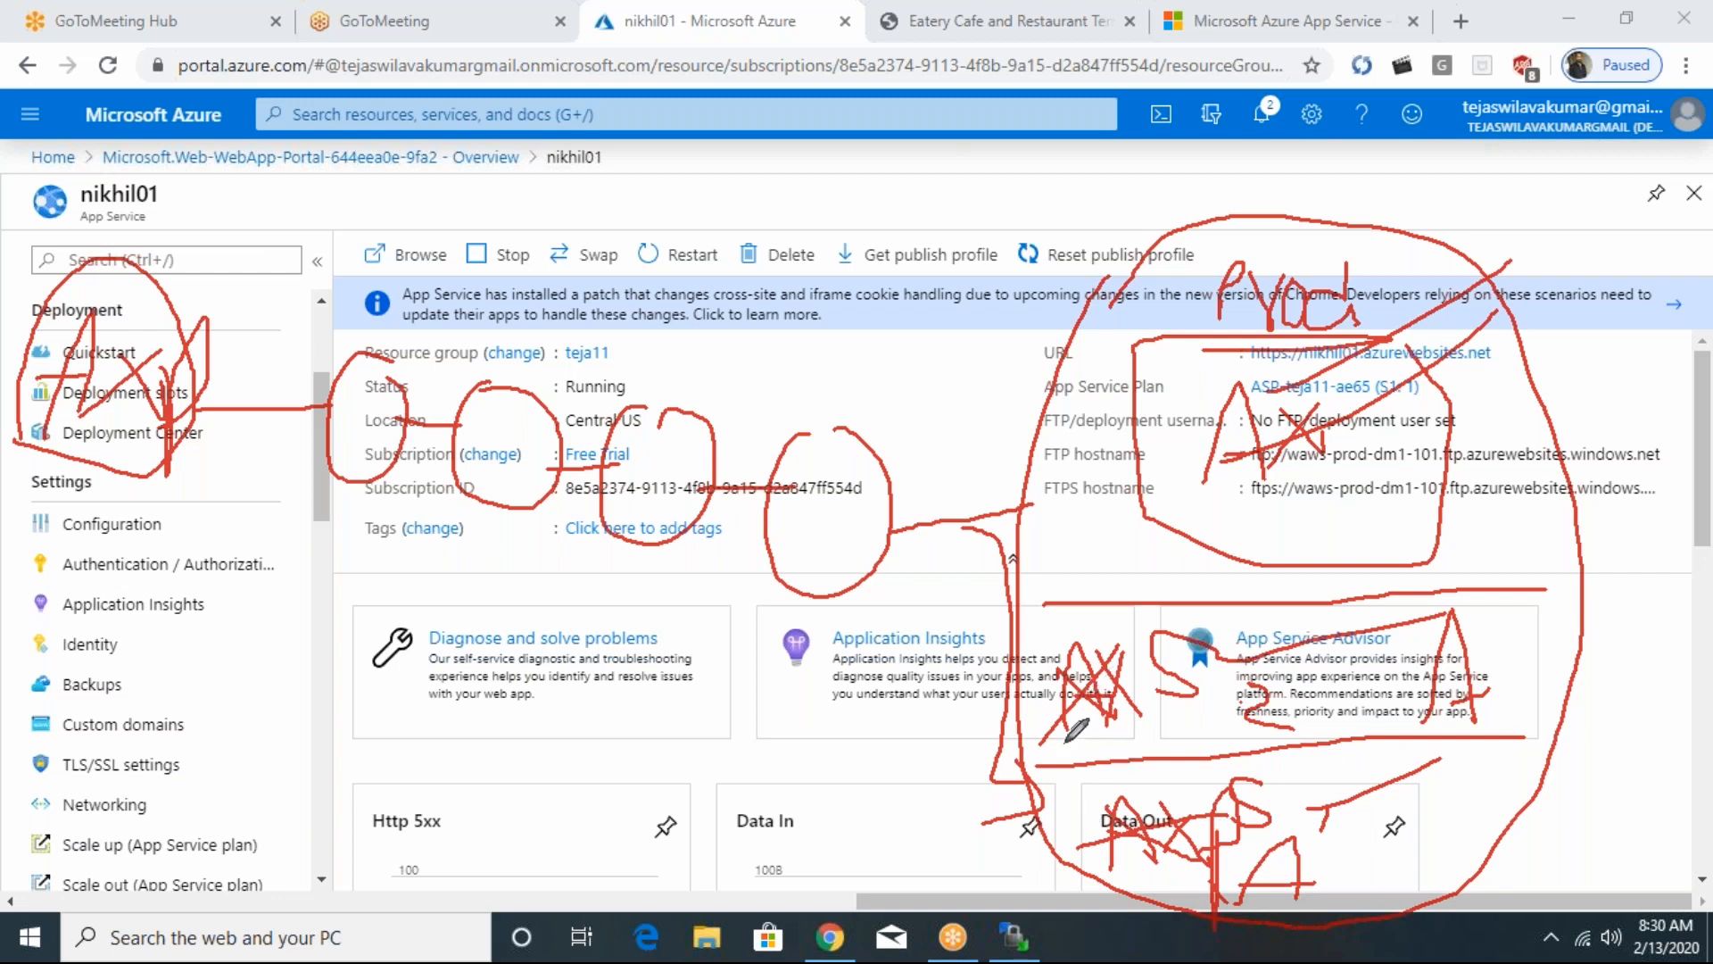
- Add the third letter to AX in S2, connect S2 to the Prod box, and add the same letter there
{"action": "mouse_move", "coordinate": [1112, 705]}
{"action": "left_mouse_down"}
{"action": "mouse_move", "coordinate": [1178, 749]}
{"action": "mouse_move", "coordinate": [1086, 752]}
{"action": "left_mouse_up"}
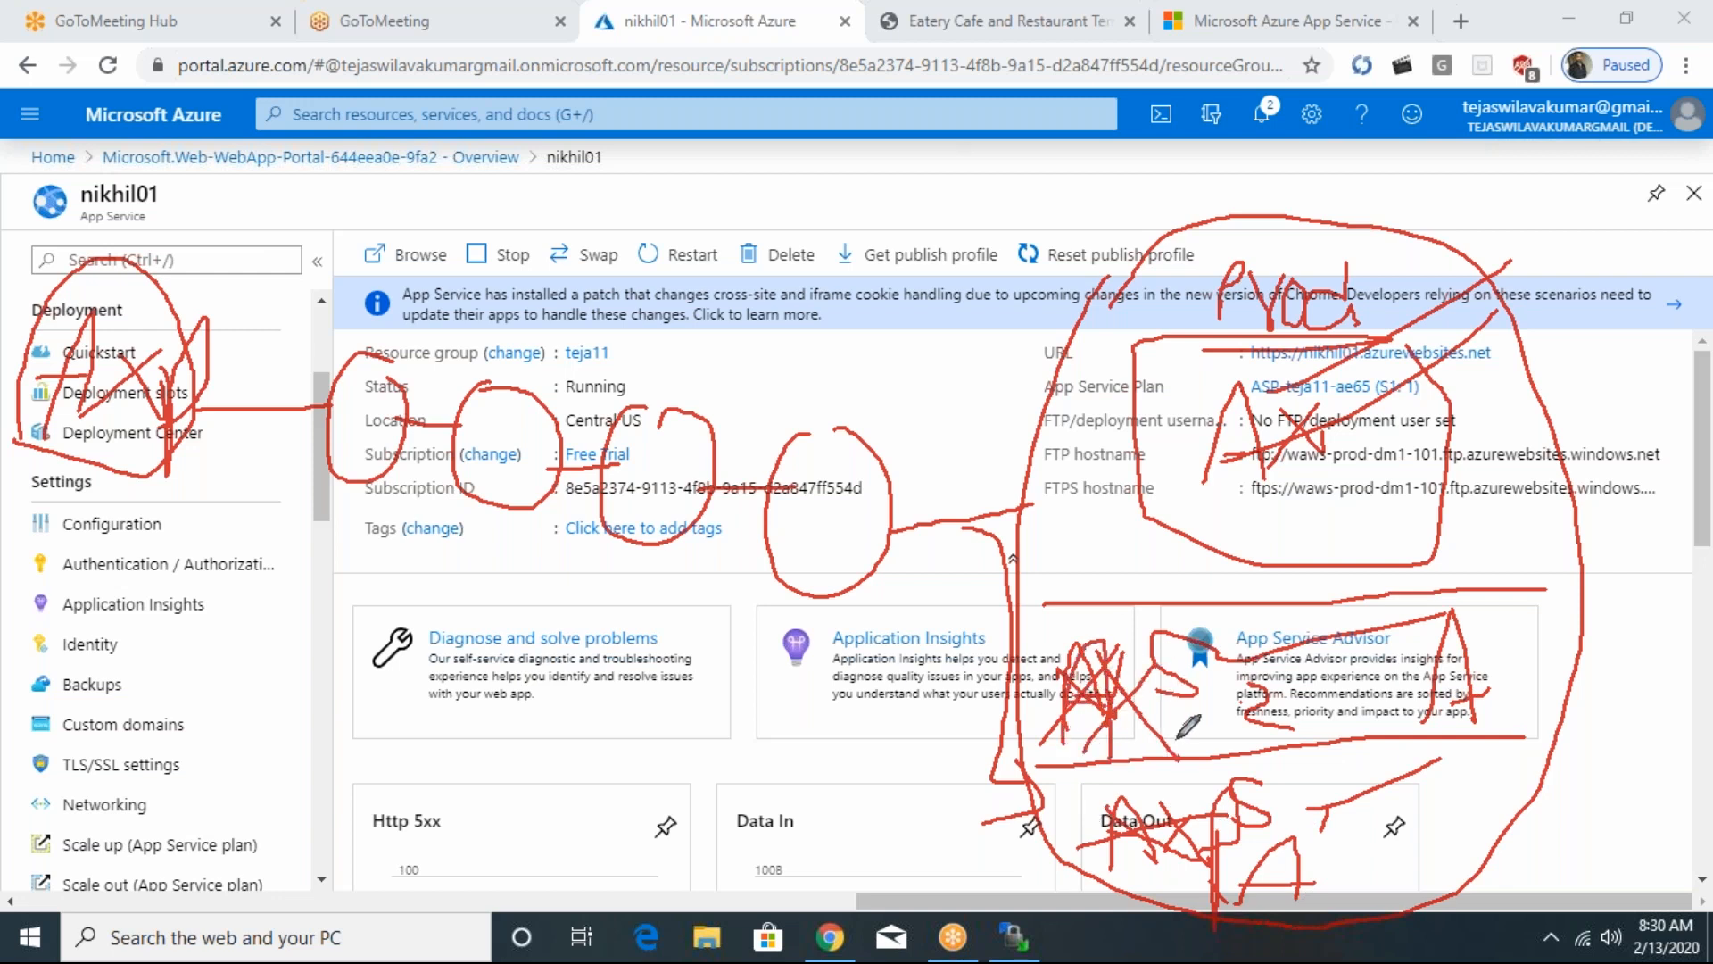
{"action": "mouse_move", "coordinate": [1161, 659]}
{"action": "left_mouse_down"}
{"action": "mouse_move", "coordinate": [1162, 752]}
{"action": "mouse_move", "coordinate": [1140, 723]}
{"action": "left_mouse_up"}
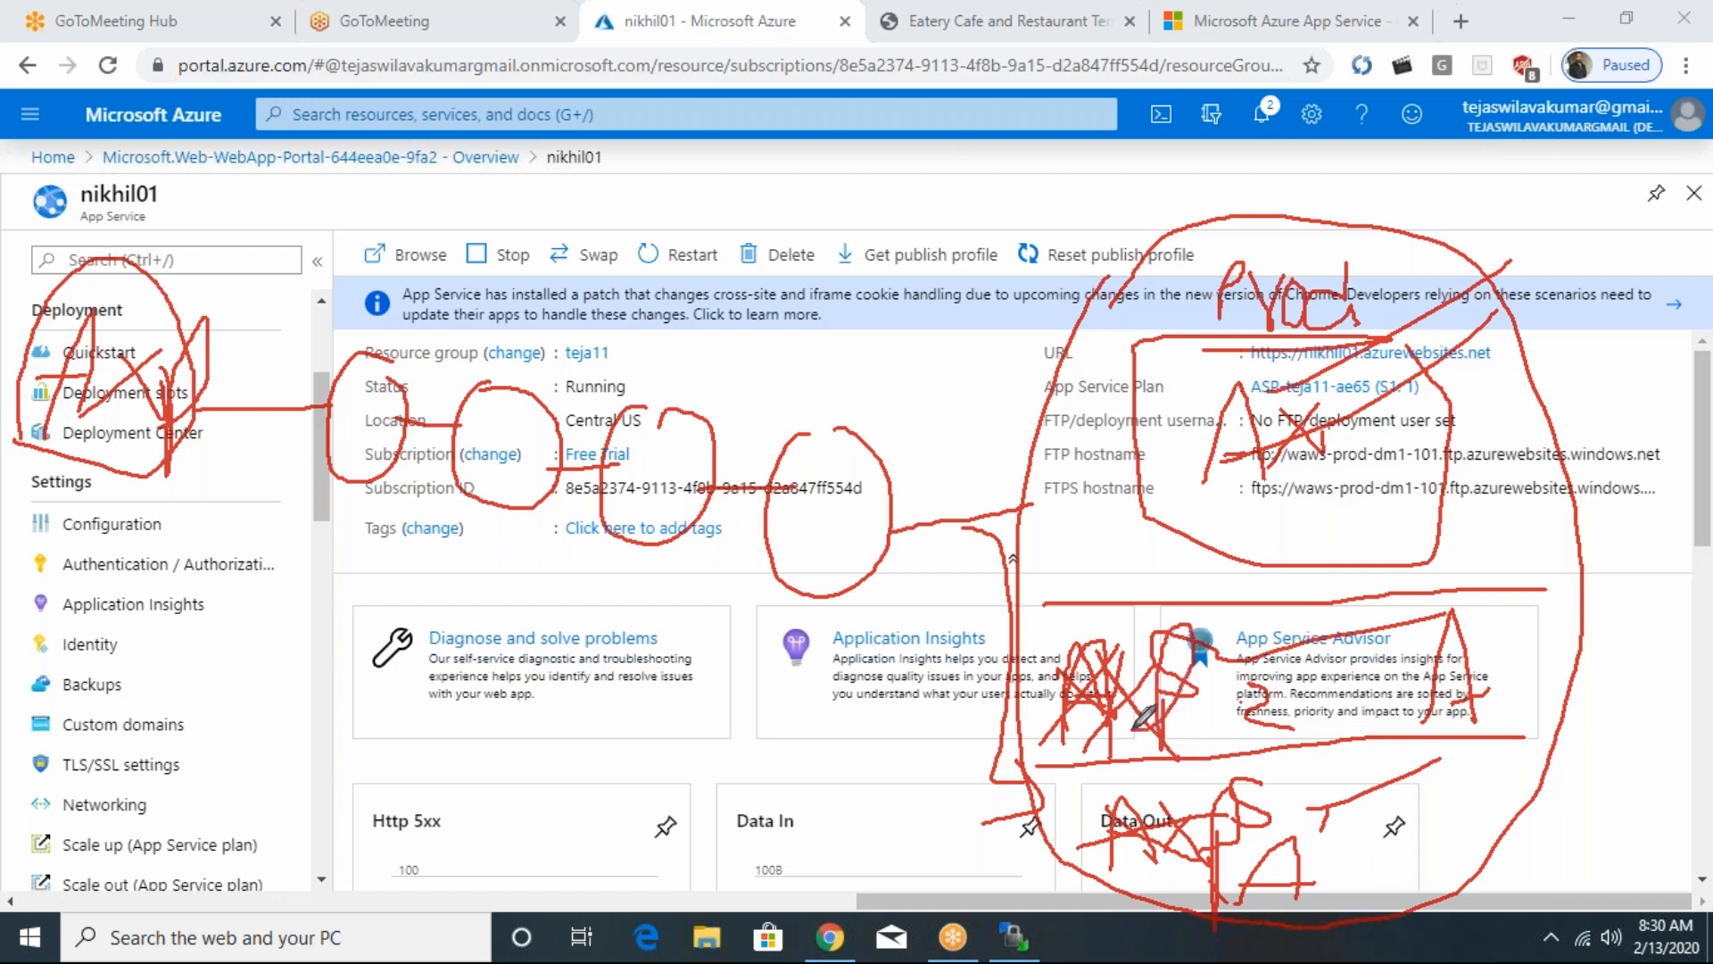
{"action": "left_click_drag", "start_coordinate": [1152, 656], "coordinate": [1081, 418]}
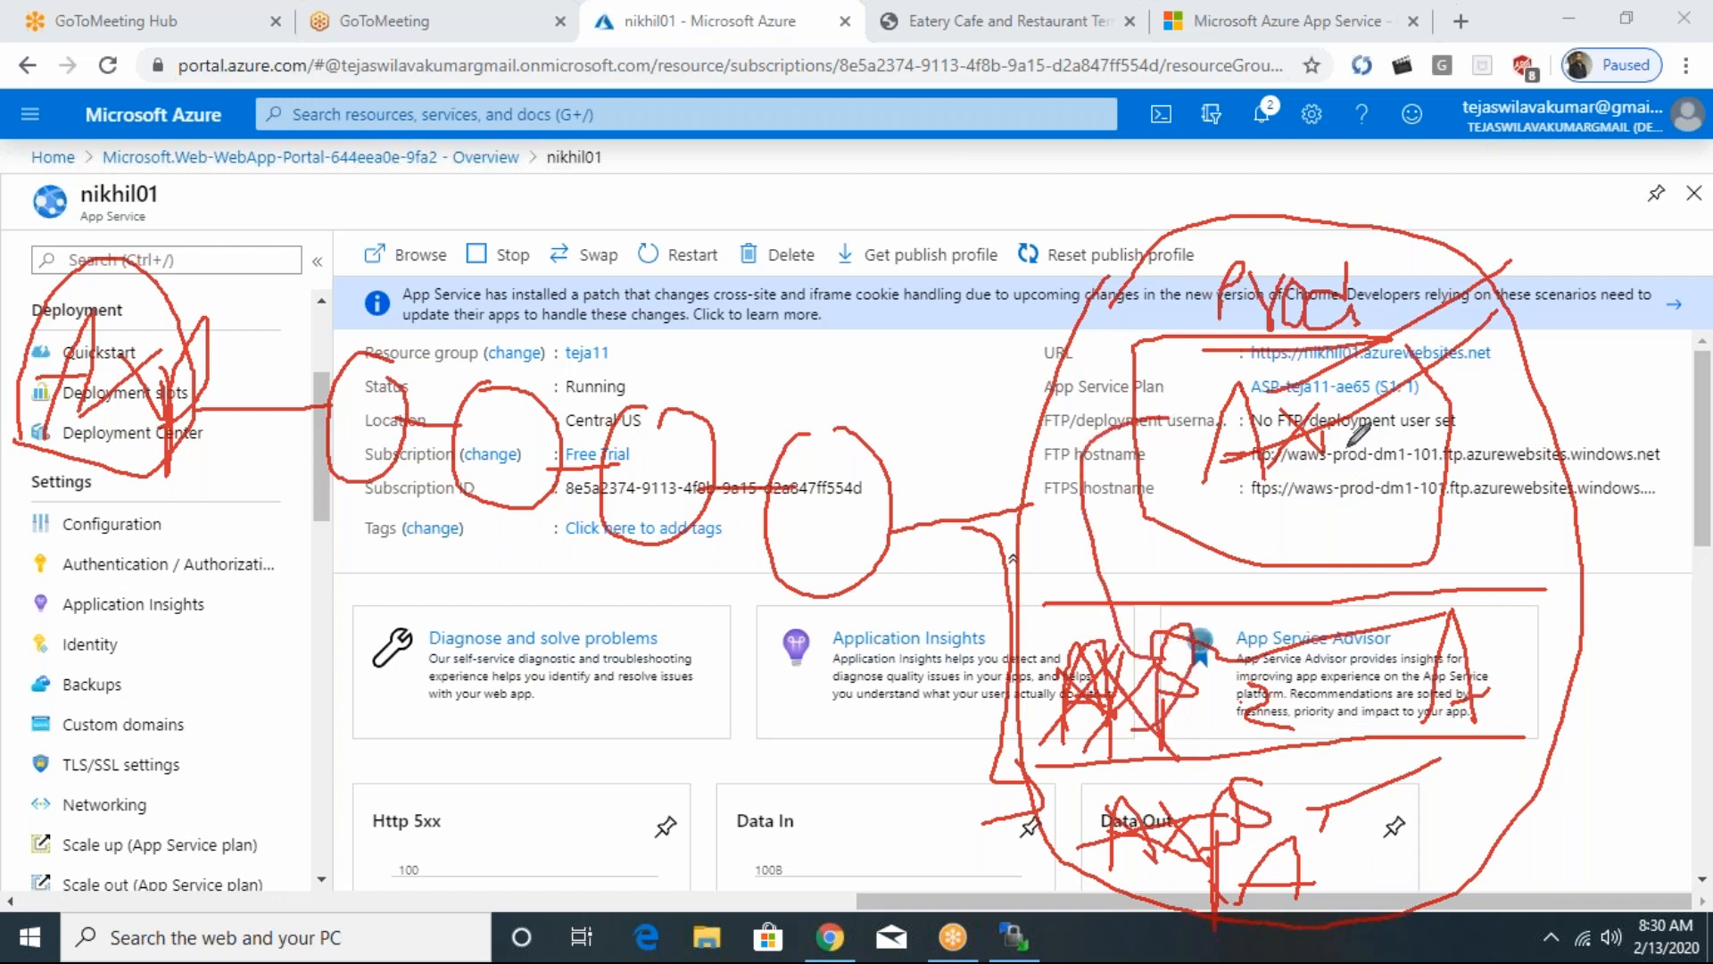
{"action": "left_click_drag", "start_coordinate": [1343, 433], "coordinate": [1343, 536]}
- Mark AX at the right of the S2 and S1 sections, then erase all drawings from the screen
{"action": "mouse_move", "coordinate": [1541, 705]}
{"action": "left_mouse_down"}
{"action": "mouse_move", "coordinate": [1471, 616]}
{"action": "mouse_move", "coordinate": [1458, 744]}
{"action": "mouse_move", "coordinate": [1371, 862]}
{"action": "left_mouse_up"}
{"action": "mouse_move", "coordinate": [1461, 739]}
{"action": "left_mouse_down"}
{"action": "mouse_move", "coordinate": [1480, 855]}
{"action": "mouse_move", "coordinate": [1578, 823]}
{"action": "left_mouse_up"}
{"action": "left_click_drag", "start_coordinate": [1563, 763], "coordinate": [1484, 860]}
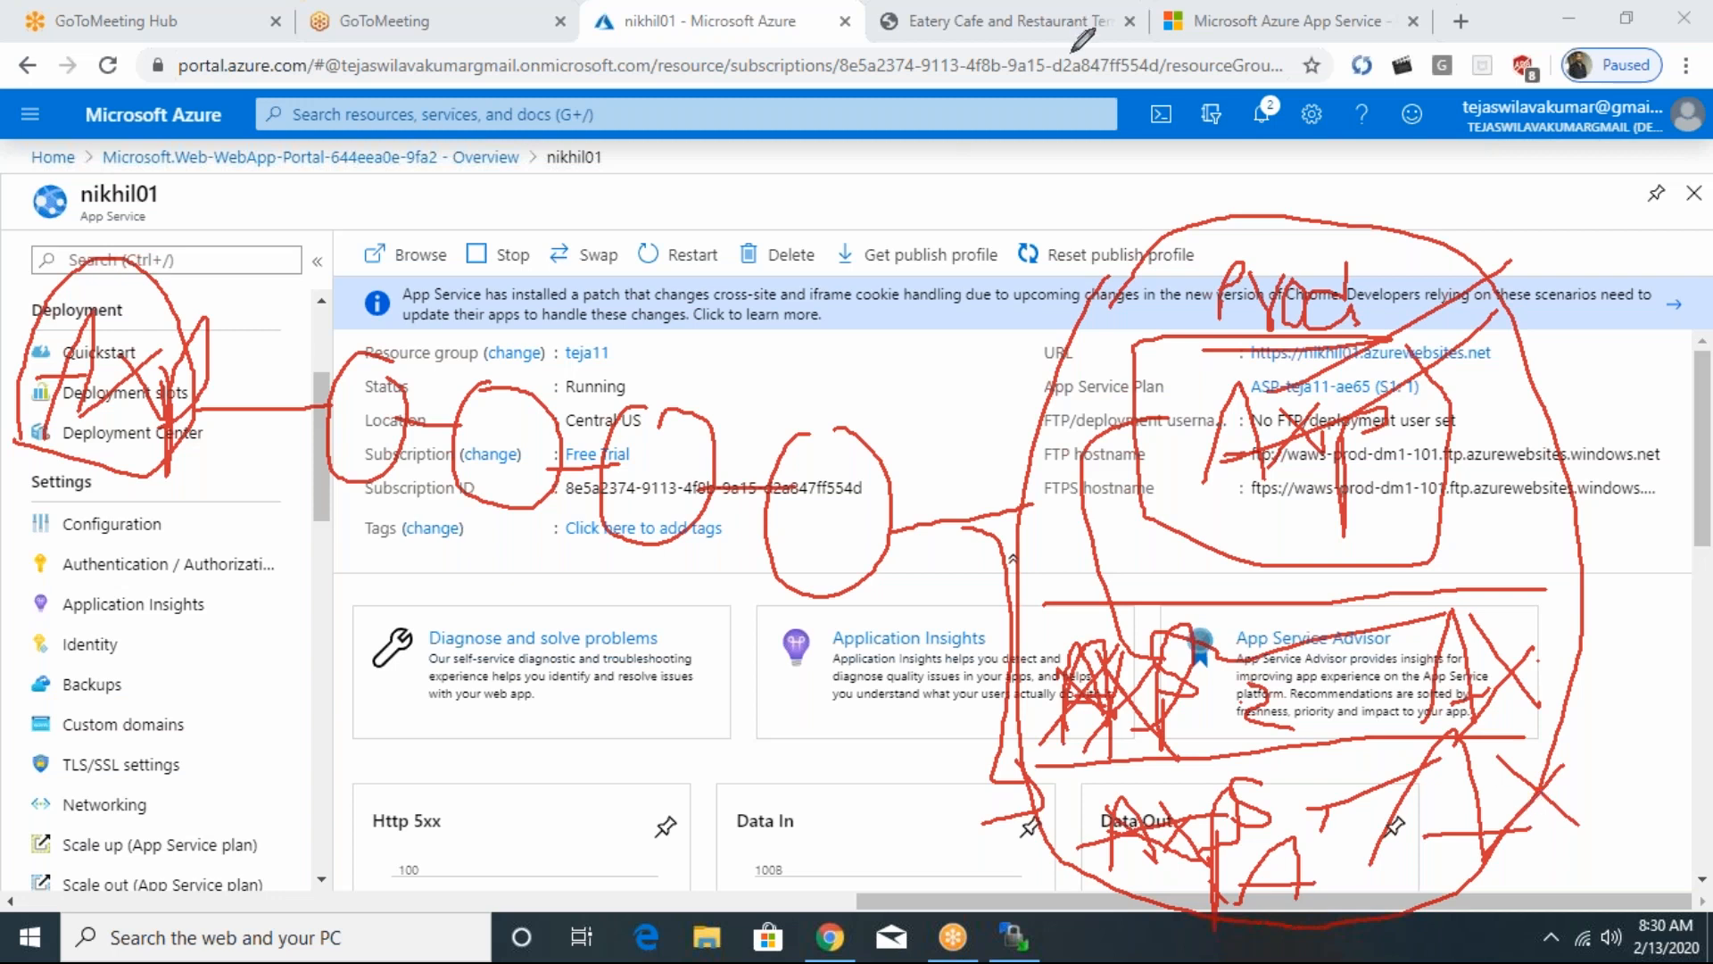
{"action": "left_click", "coordinate": [1117, 189]}
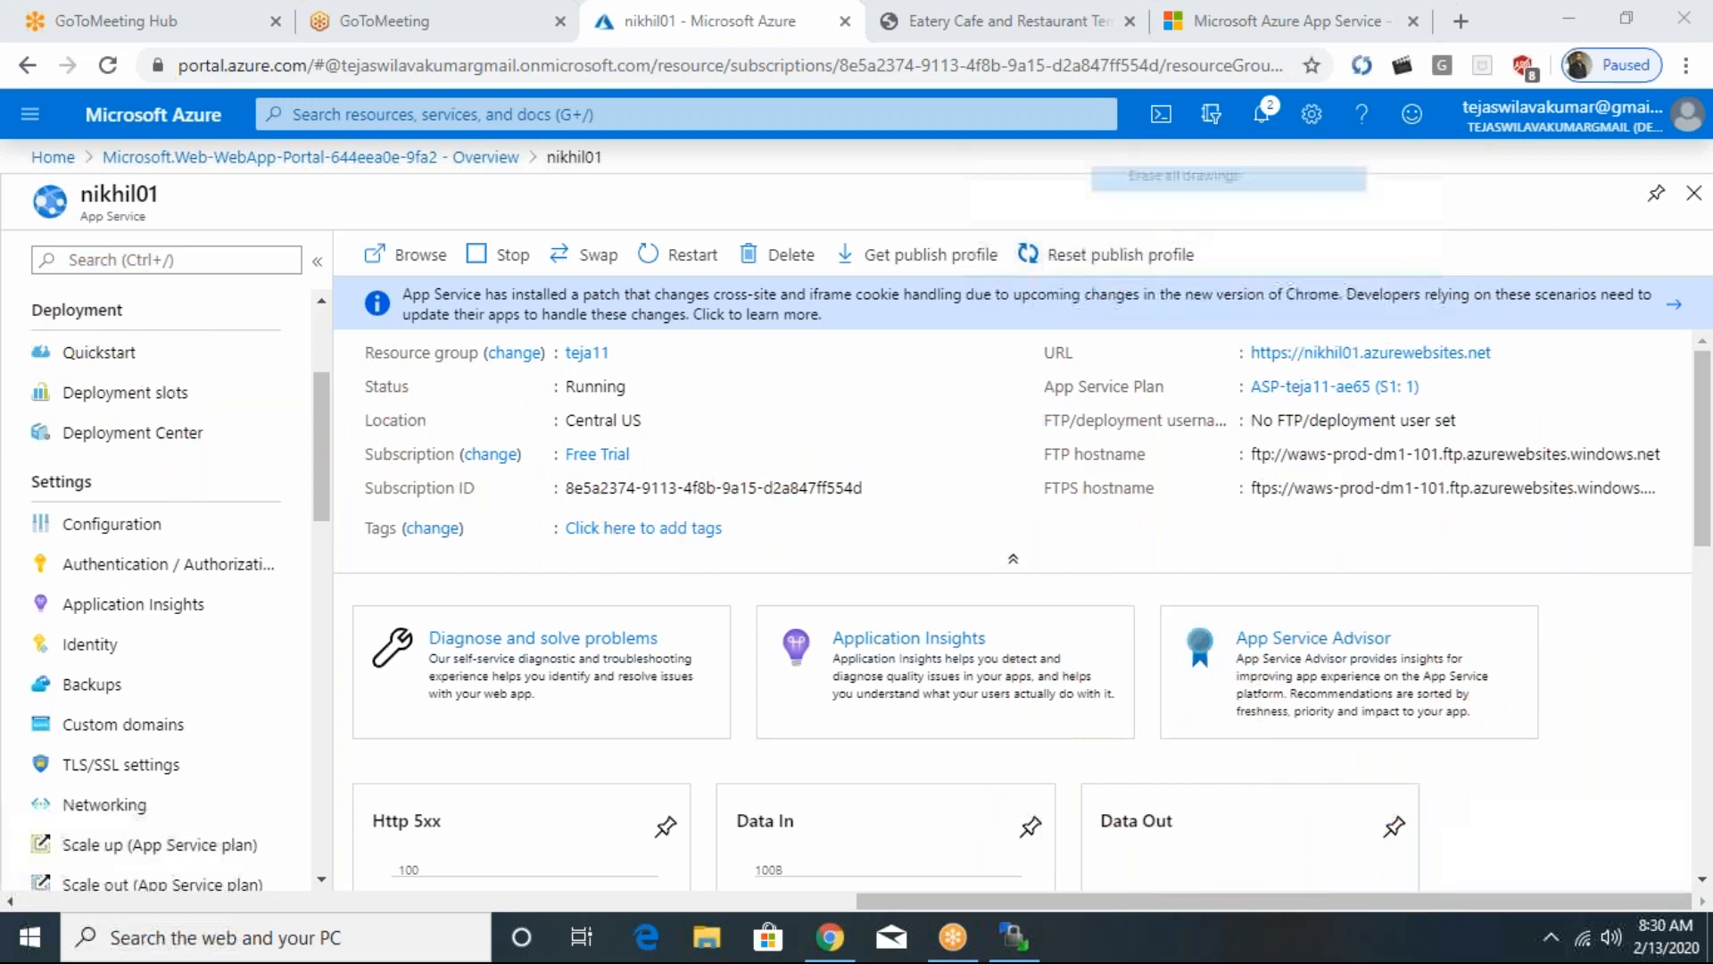
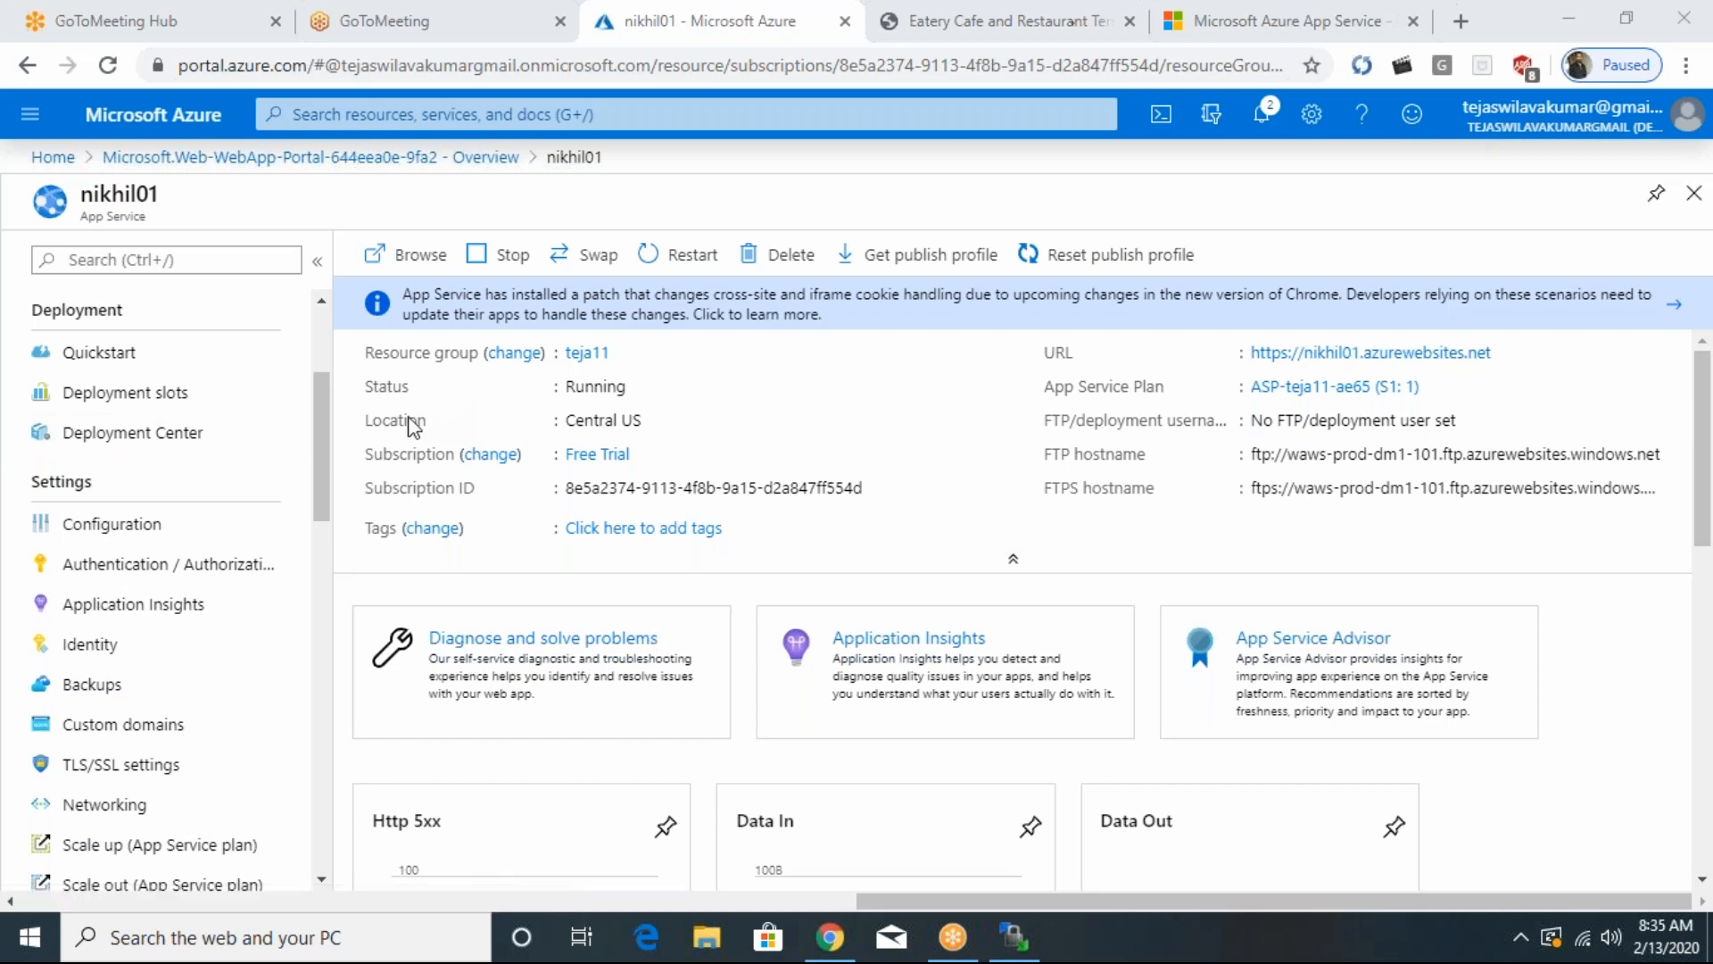
- Open the Advanced Tools of the nikhil01 app and launch its Kudu site
{"action": "left_click", "coordinate": [326, 415]}
{"action": "left_click_drag", "start_coordinate": [327, 416], "coordinate": [318, 319]}
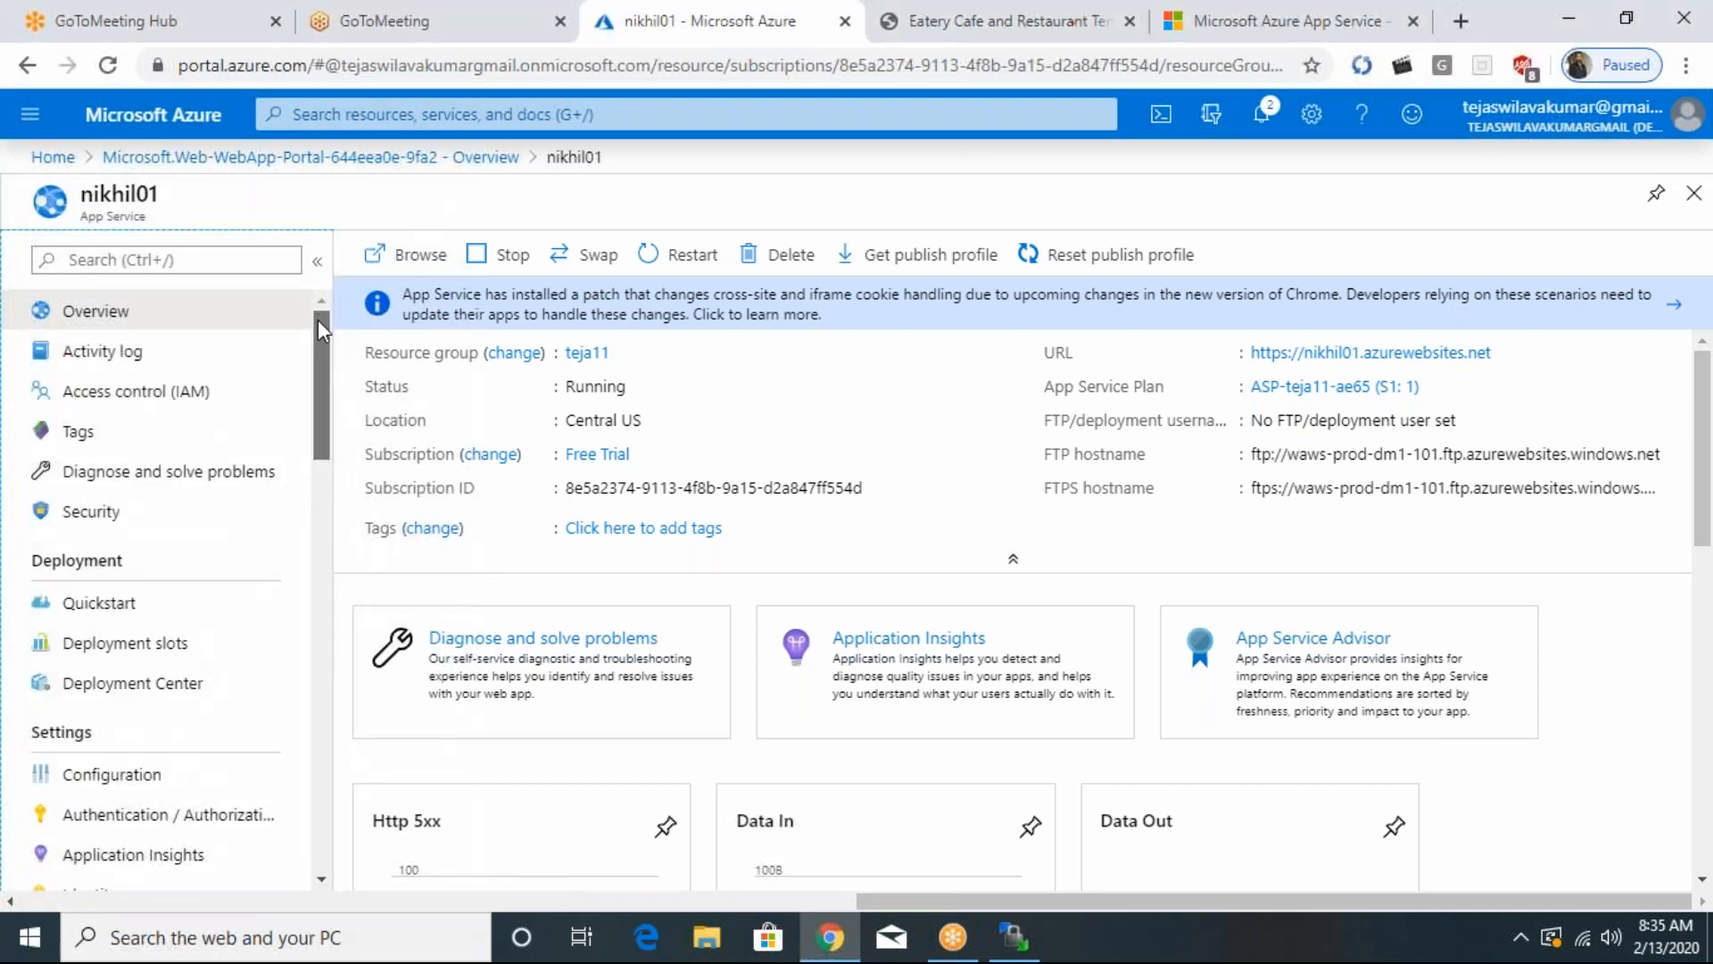
{"action": "scroll", "coordinate": [319, 323], "scroll_direction": "down", "scroll_amount": 2}
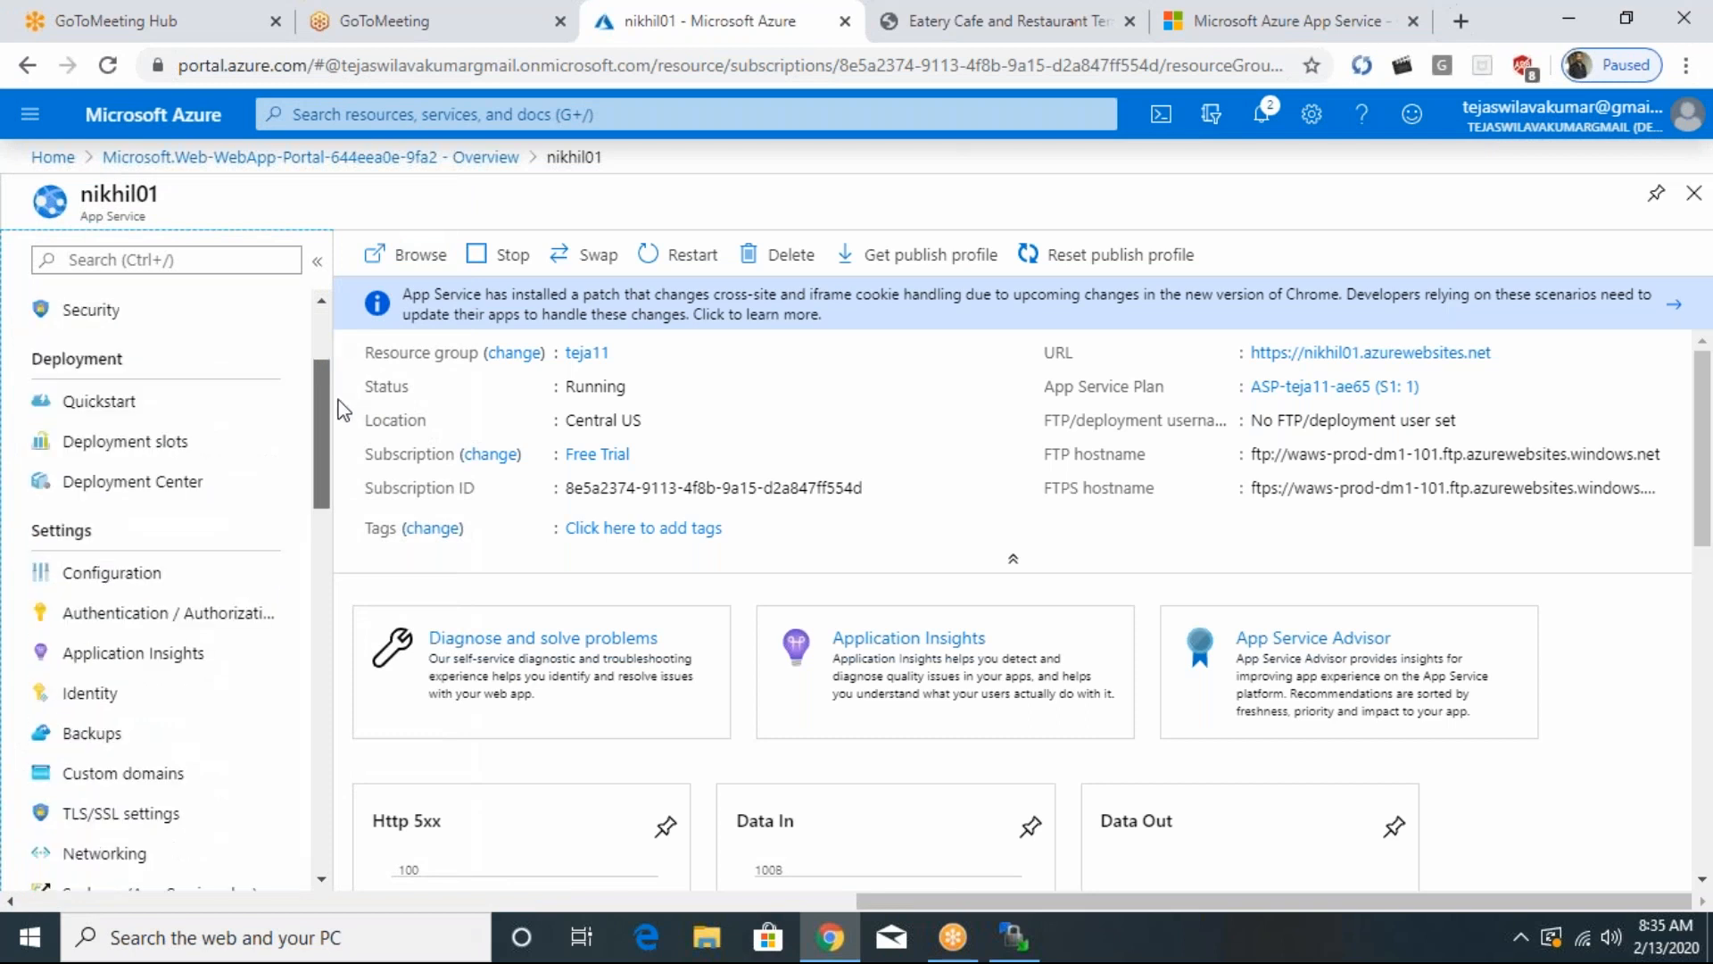
{"action": "scroll", "coordinate": [330, 383], "scroll_direction": "down", "scroll_amount": 4}
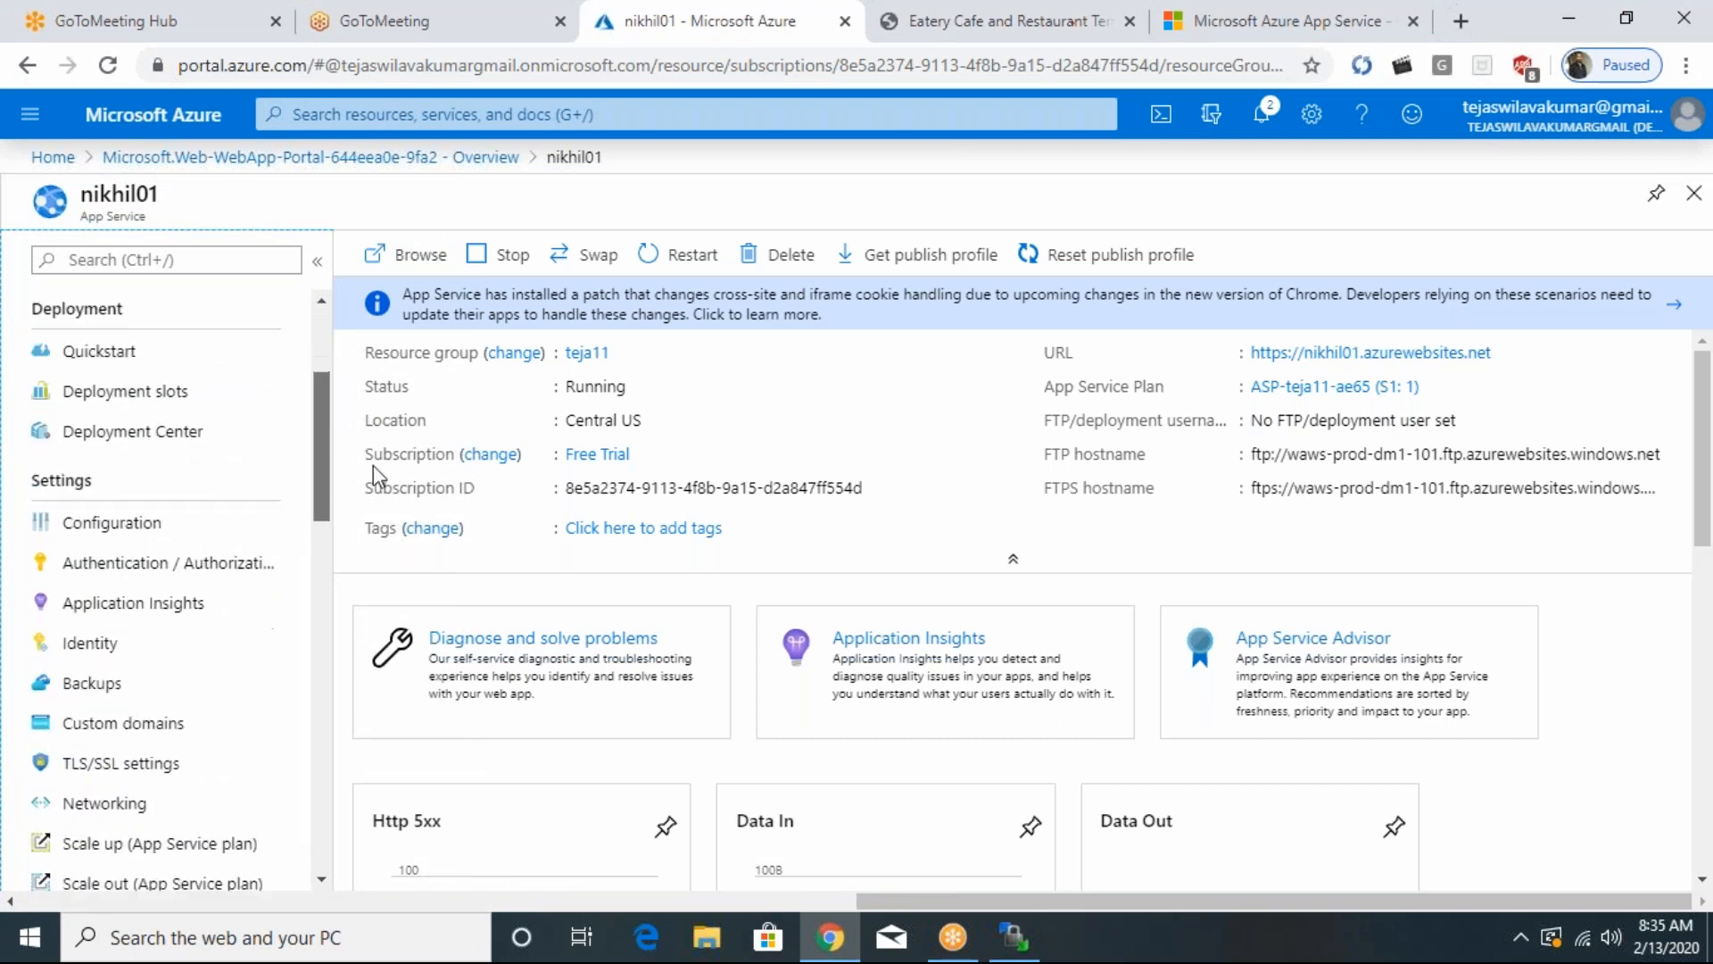
{"action": "scroll", "coordinate": [321, 518], "scroll_direction": "down", "scroll_amount": 5}
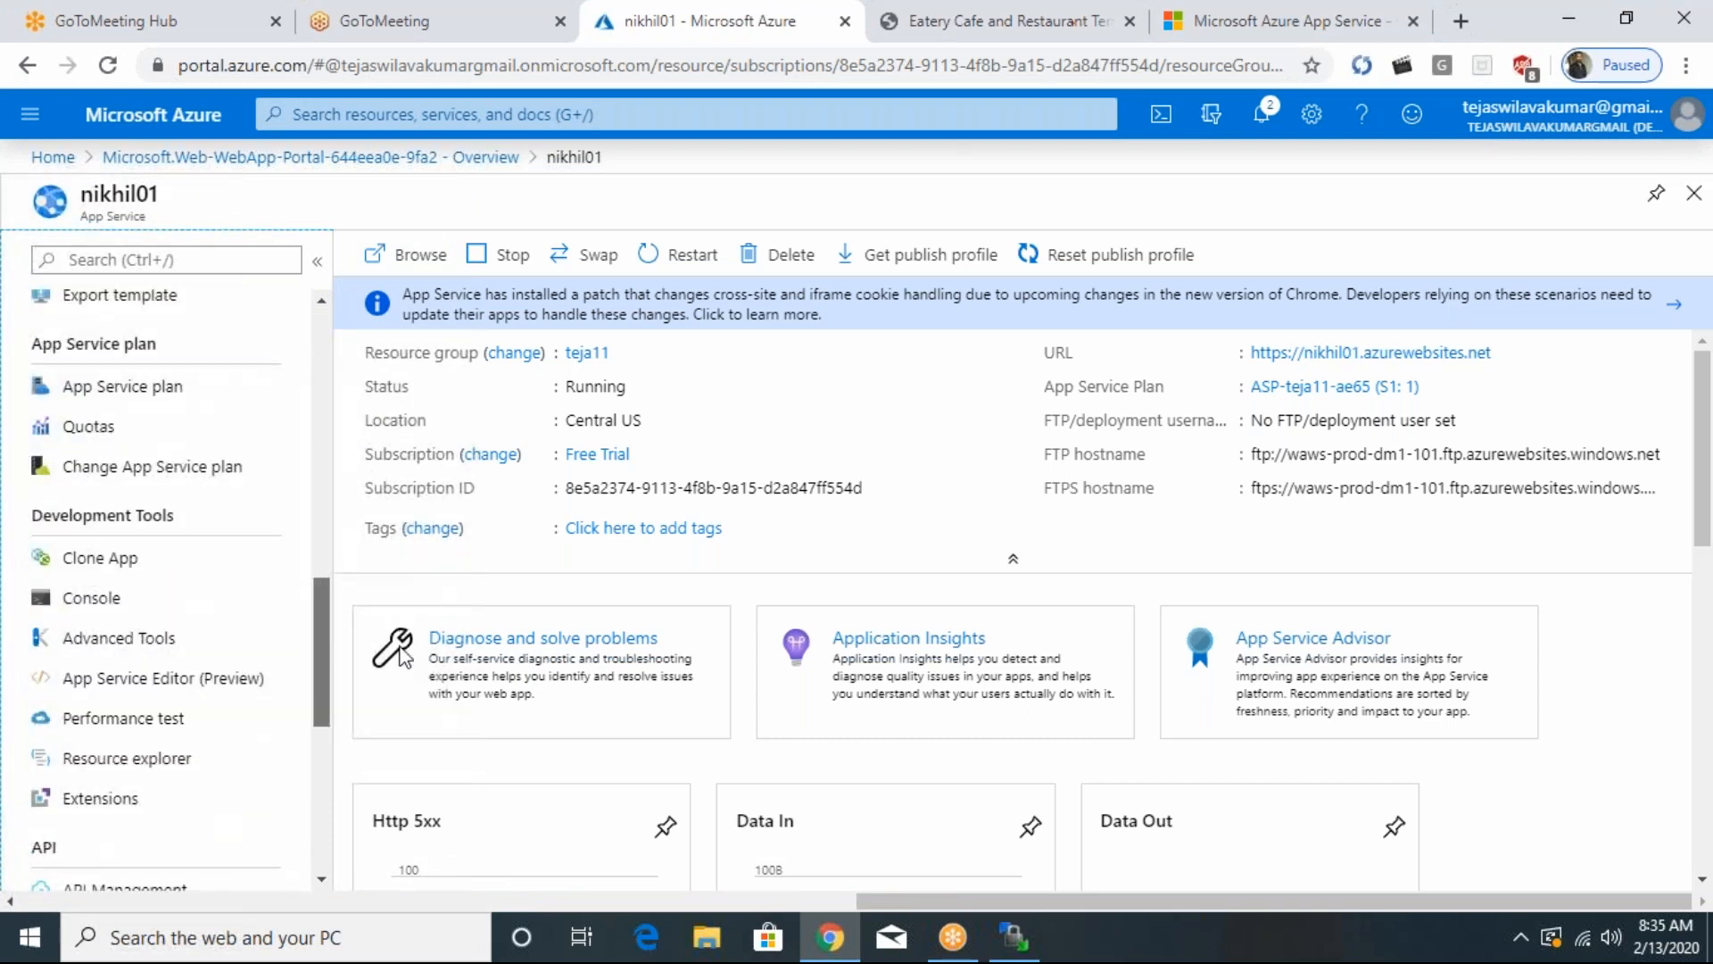
{"action": "left_click_drag", "start_coordinate": [403, 669], "coordinate": [406, 720]}
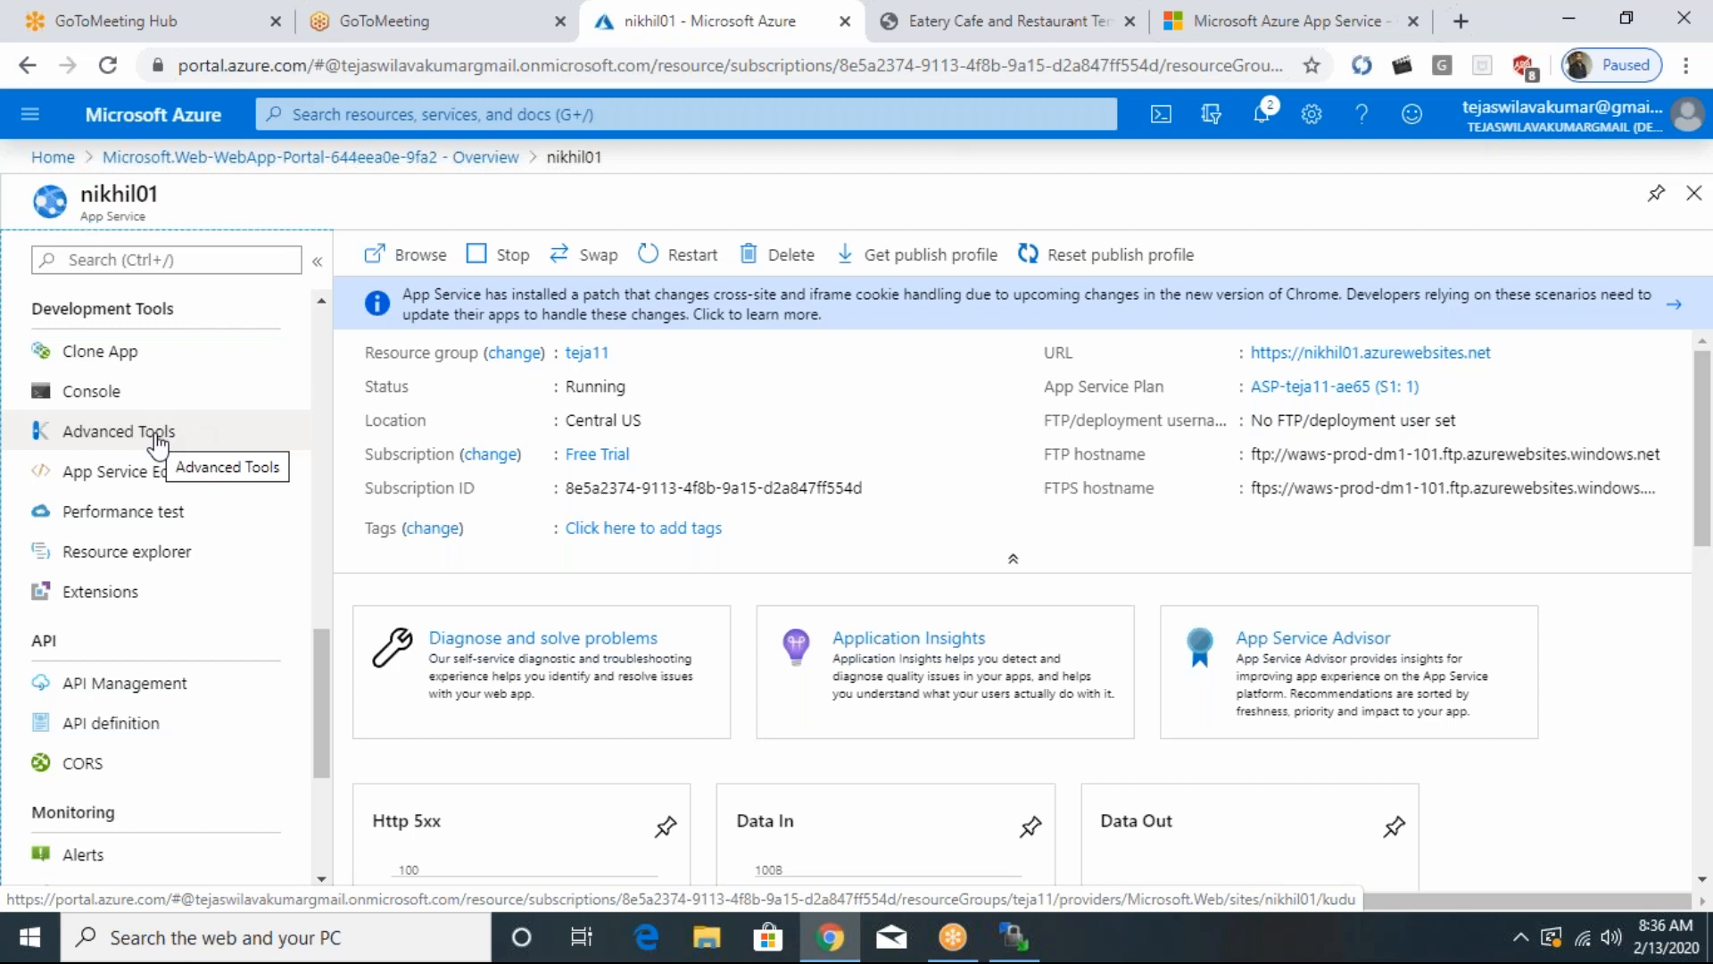
{"action": "left_click", "coordinate": [158, 439]}
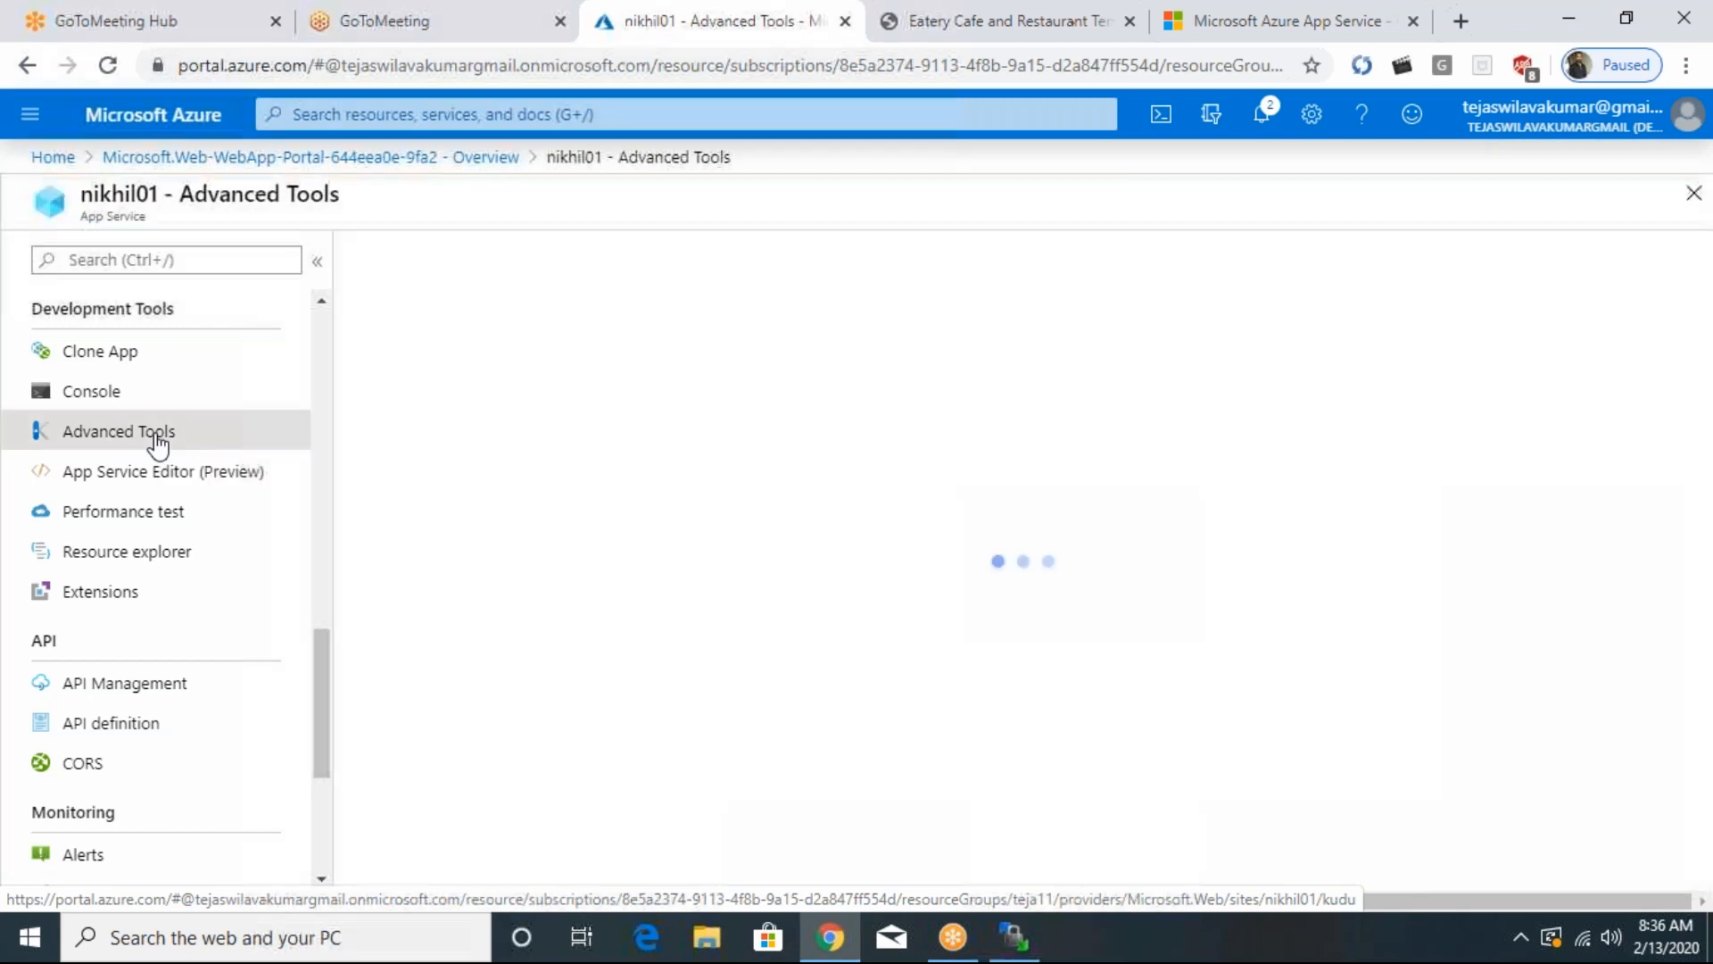
{"action": "left_click", "coordinate": [382, 341]}
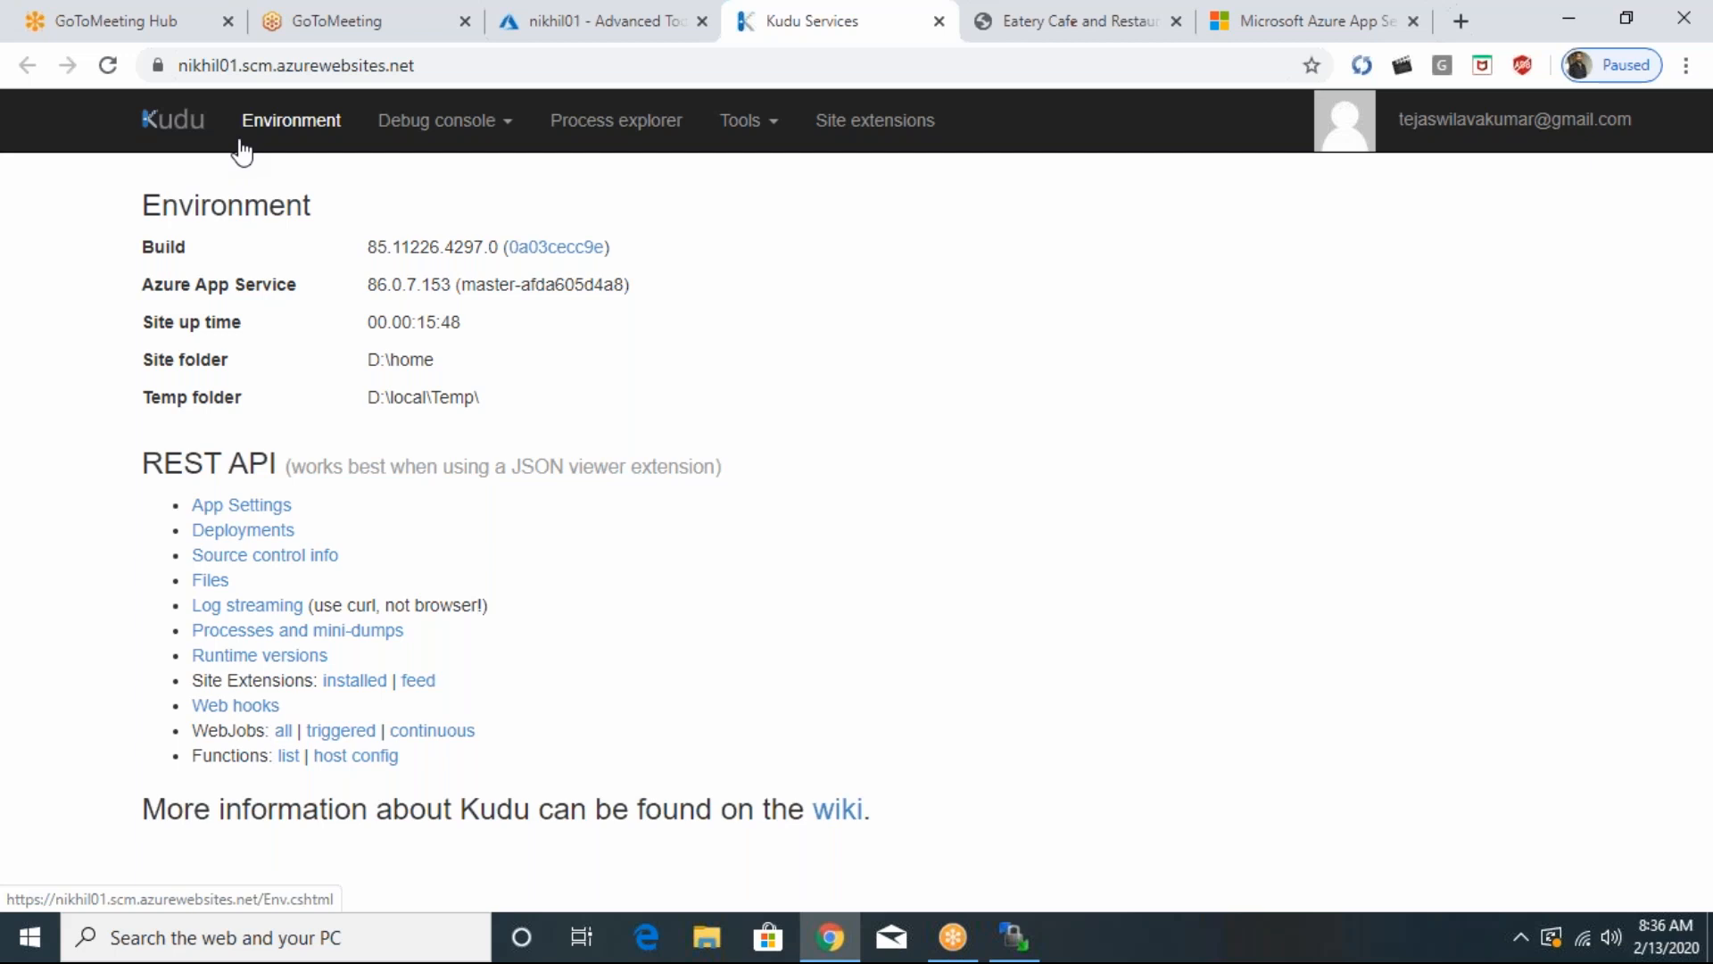
- Open the CMD debug console in Kudu and browse to the site/wwwroot folder
{"action": "left_click", "coordinate": [431, 134]}
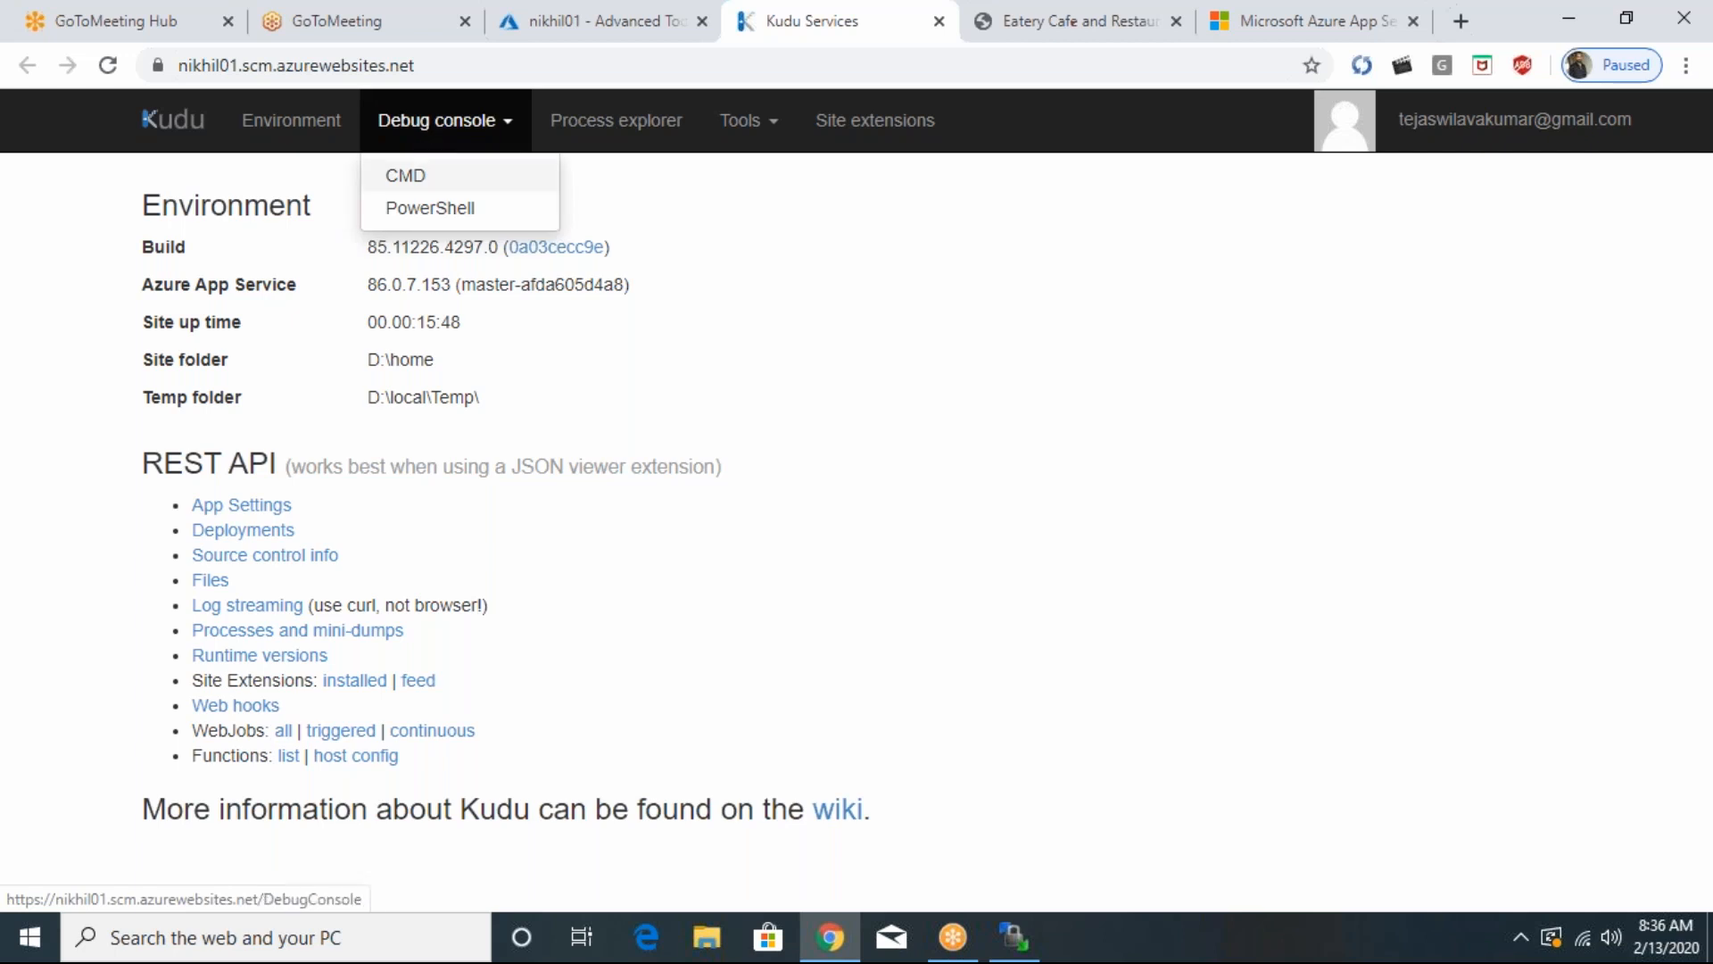
{"action": "left_click", "coordinate": [405, 175]}
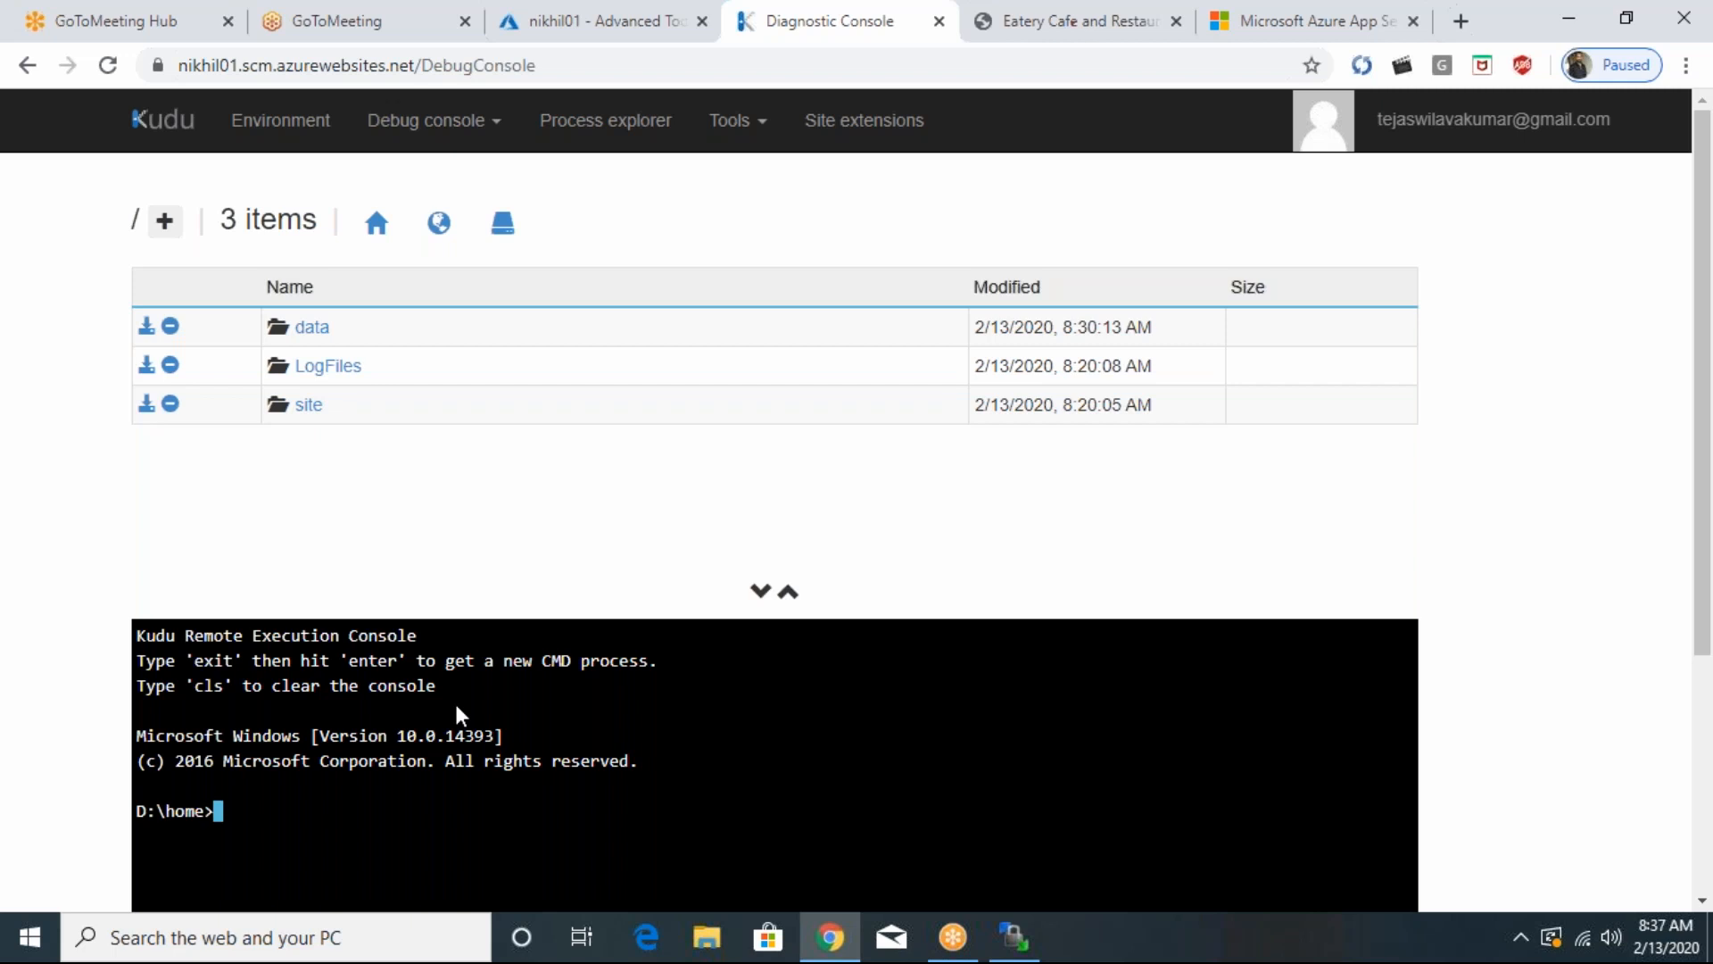
{"action": "left_click", "coordinate": [309, 406]}
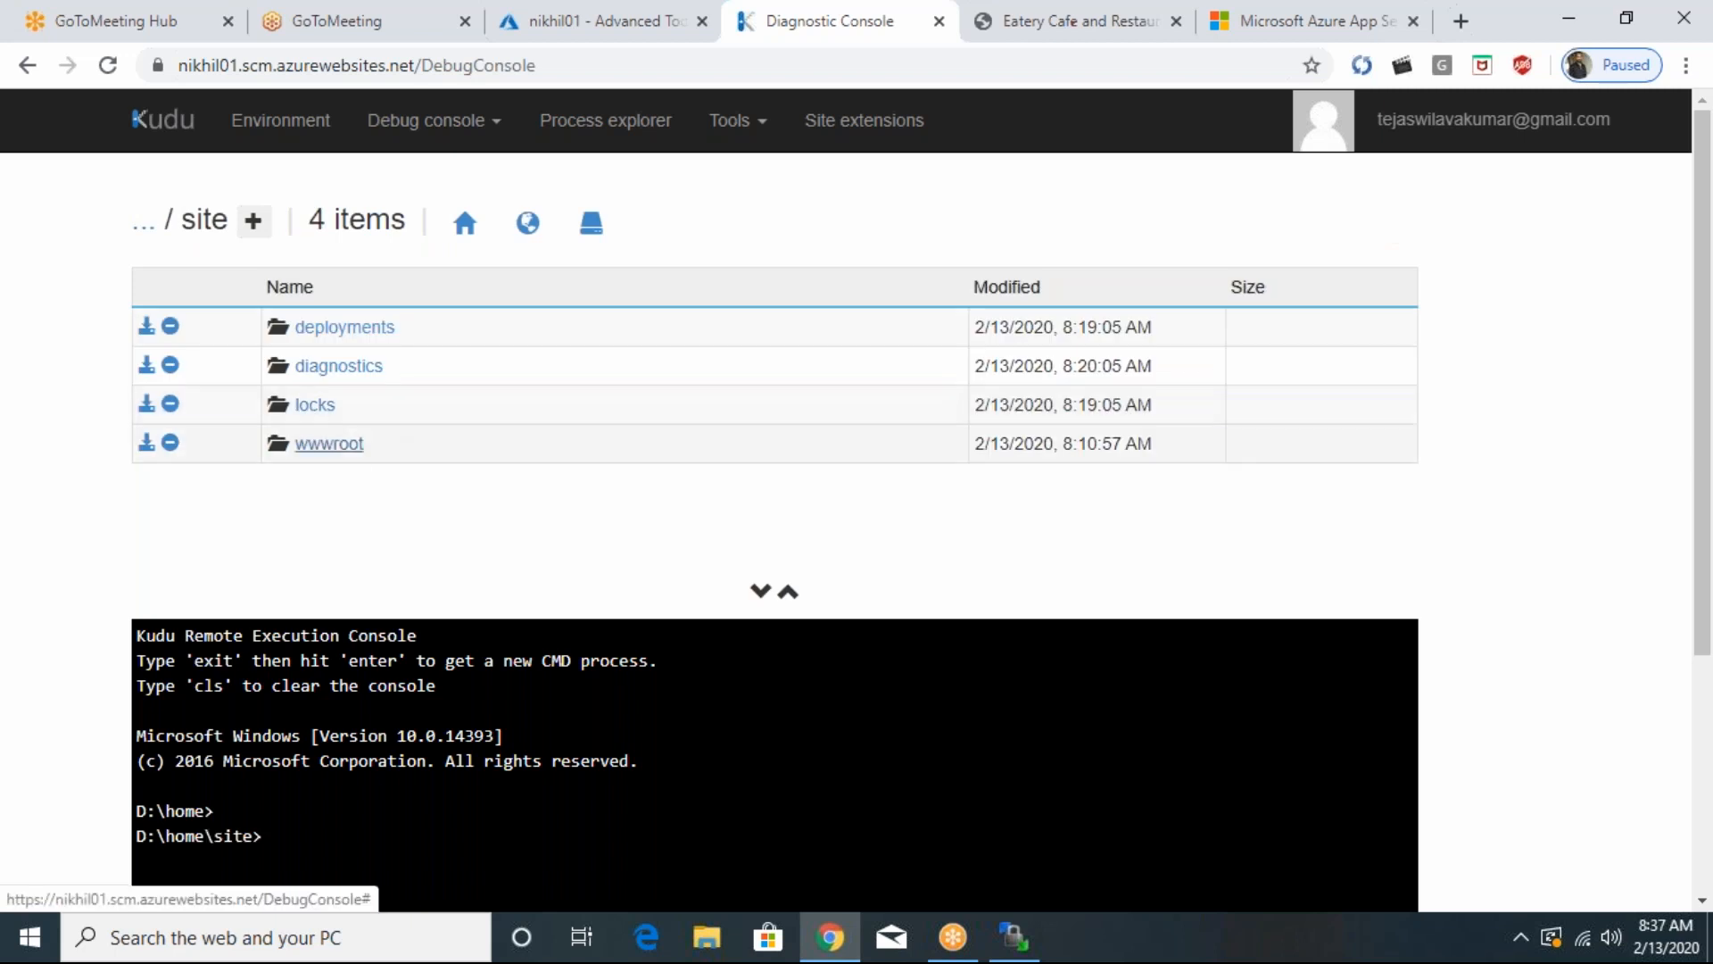
{"action": "left_click", "coordinate": [351, 454]}
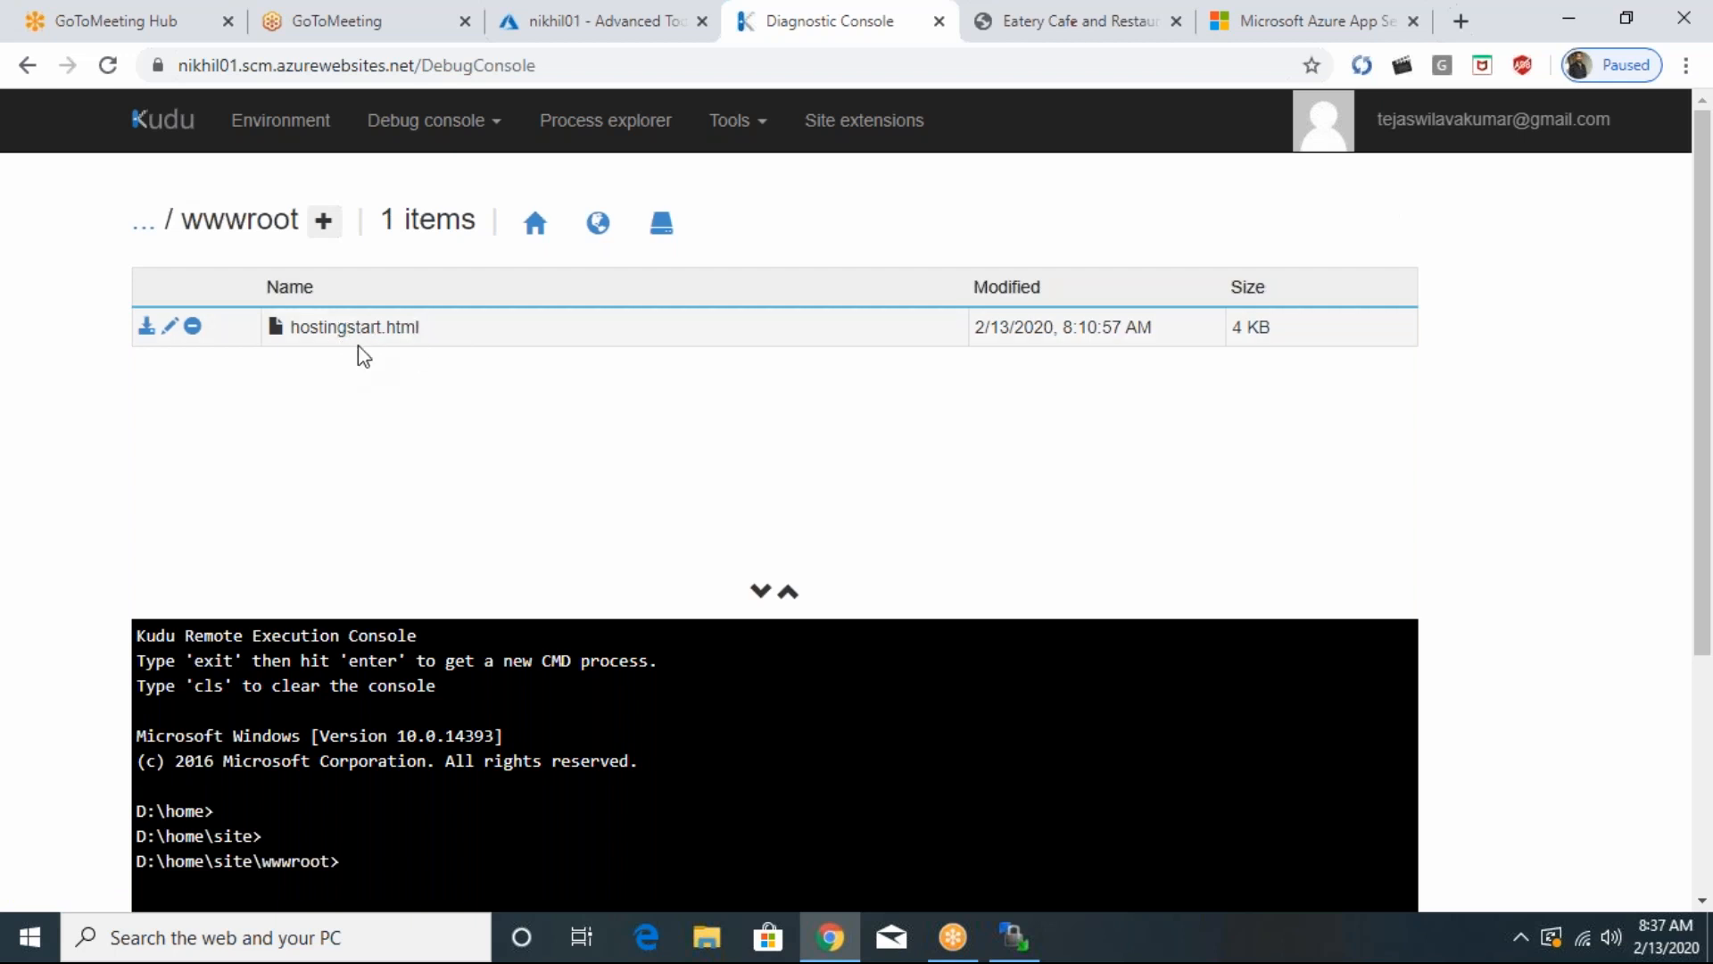
- Open hostingstart.html for editing, try changing the charset to utf-9 and back to utf-8, and discard the edit
{"action": "left_click", "coordinate": [172, 330]}
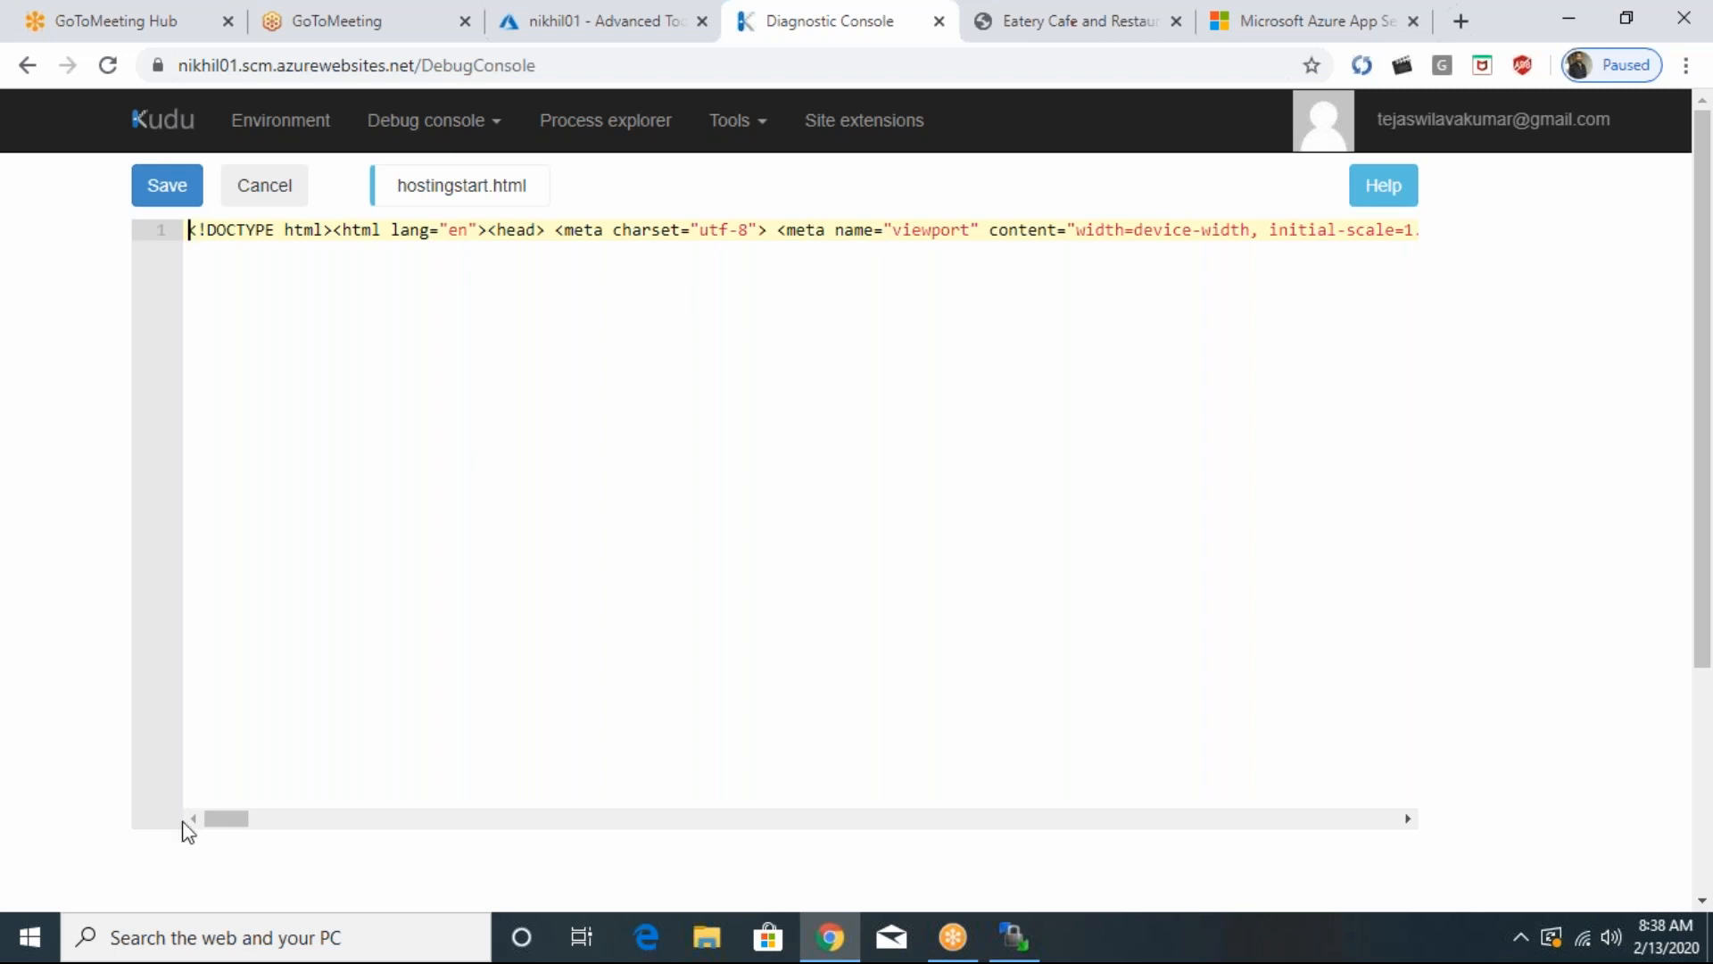
{"action": "left_click_drag", "start_coordinate": [642, 818], "coordinate": [1, 757]}
{"action": "left_click", "coordinate": [749, 230]}
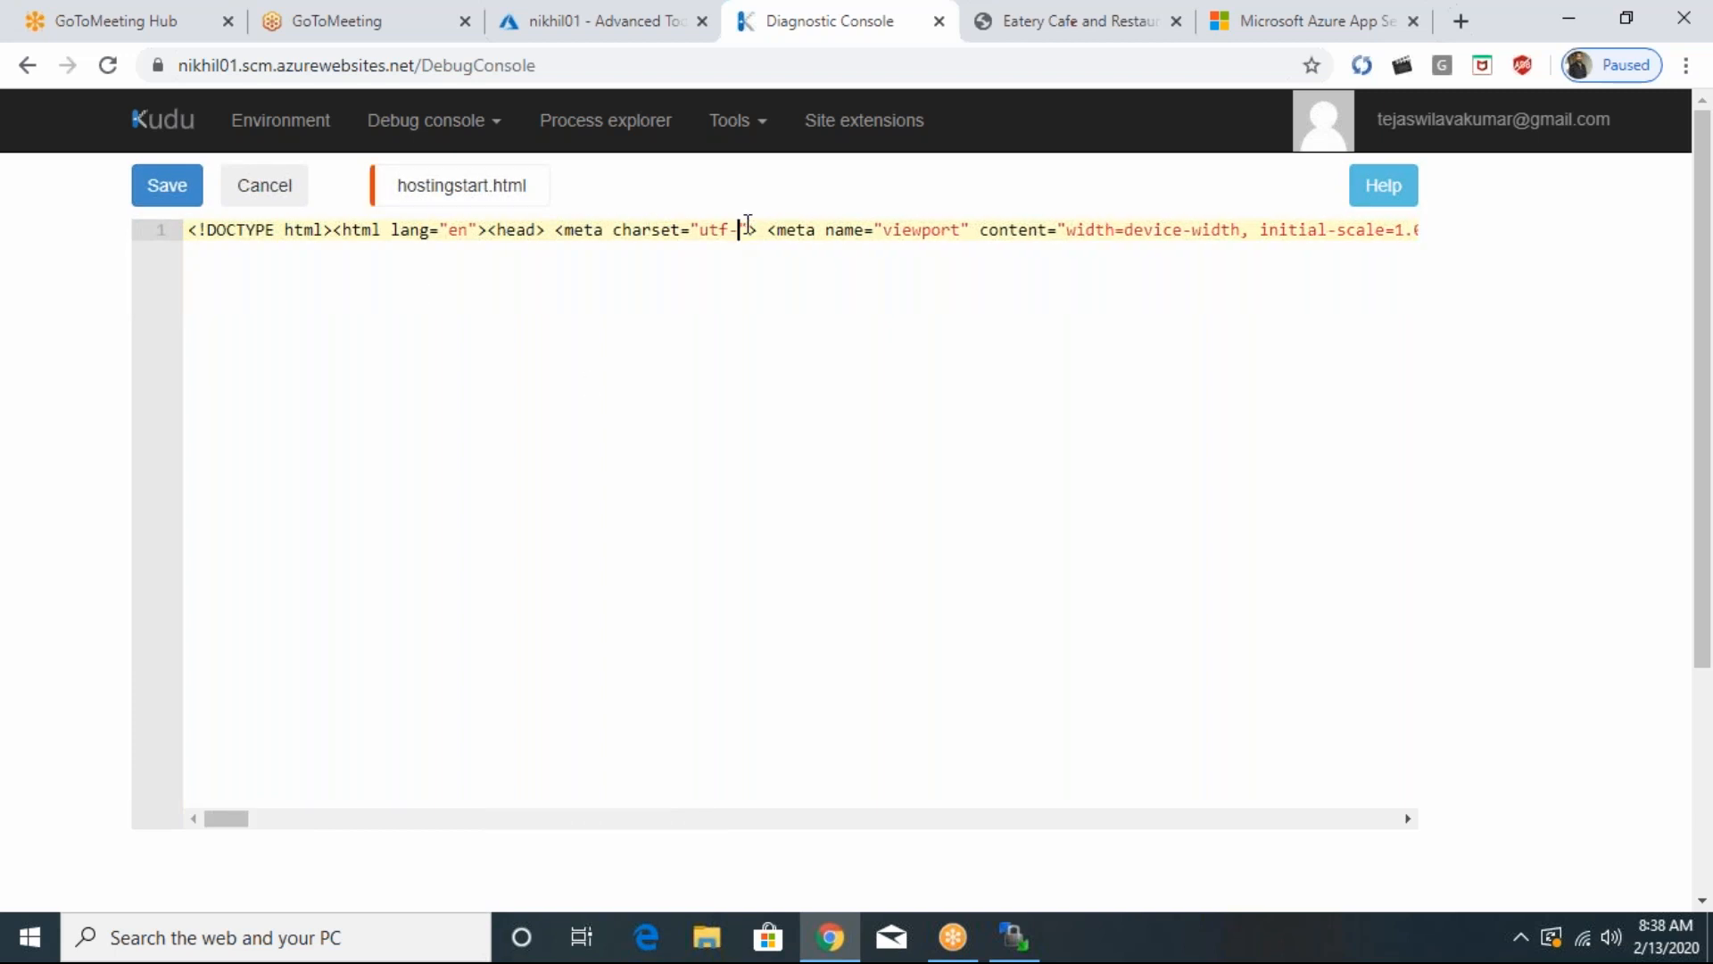
{"action": "key", "text": "BackSpace"}
{"action": "type", "text": "9"}
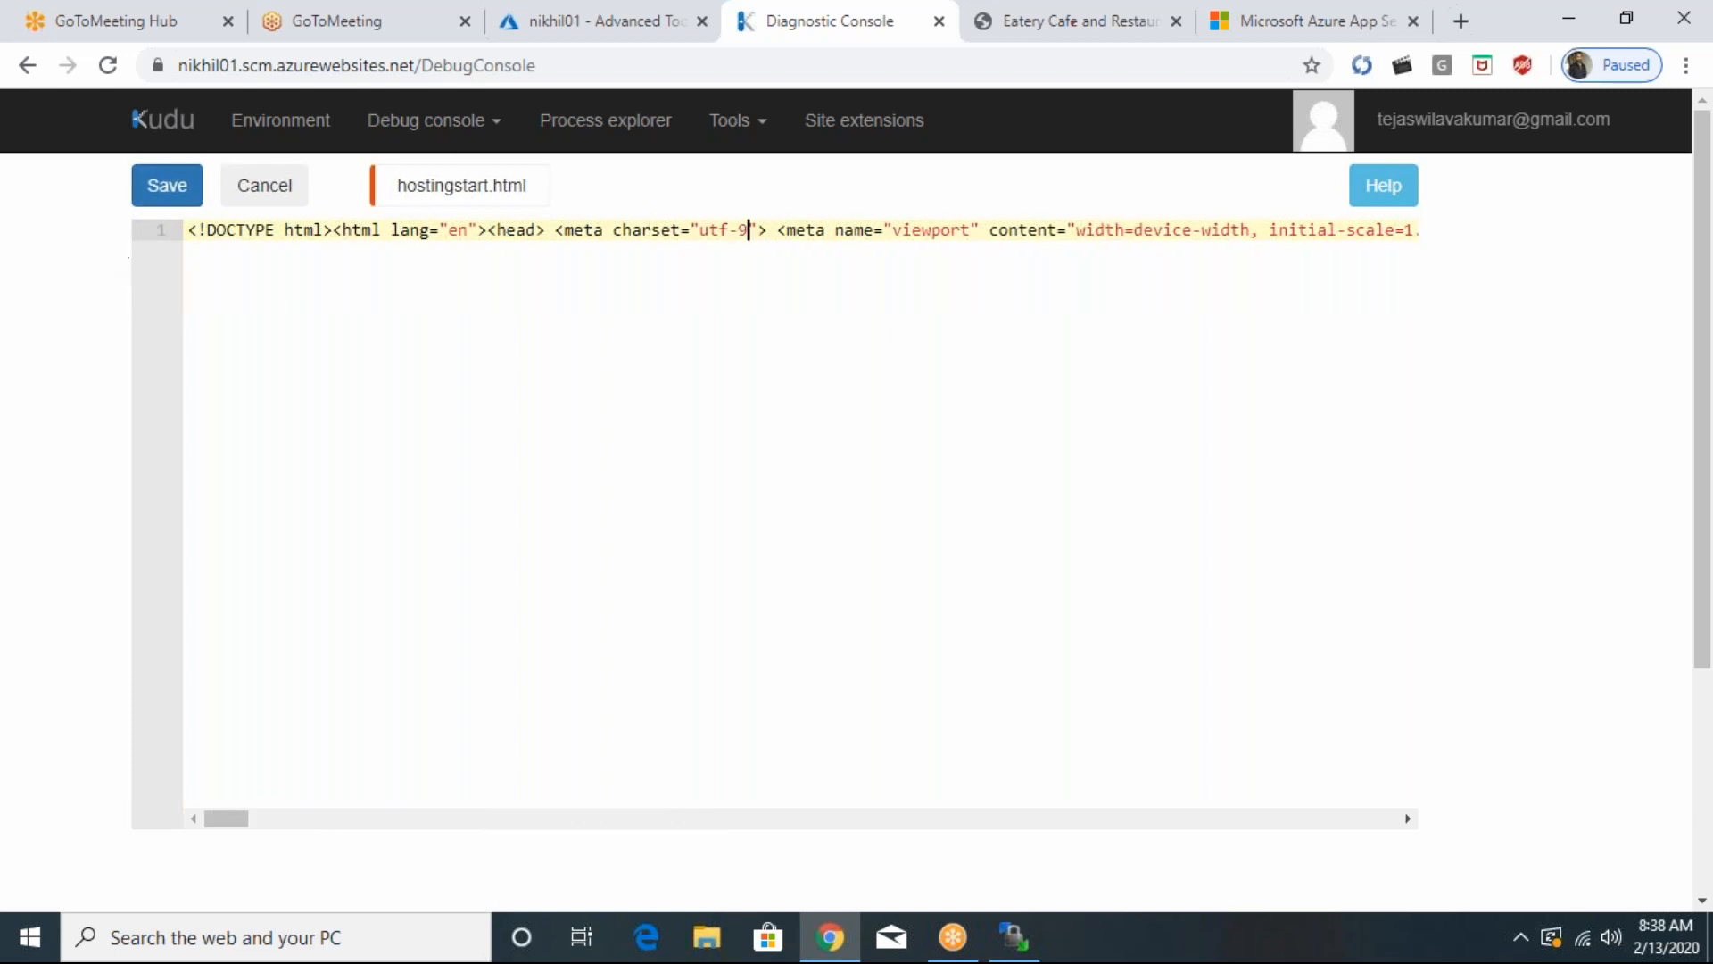
{"action": "key", "text": "BackSpace"}
{"action": "type", "text": "8"}
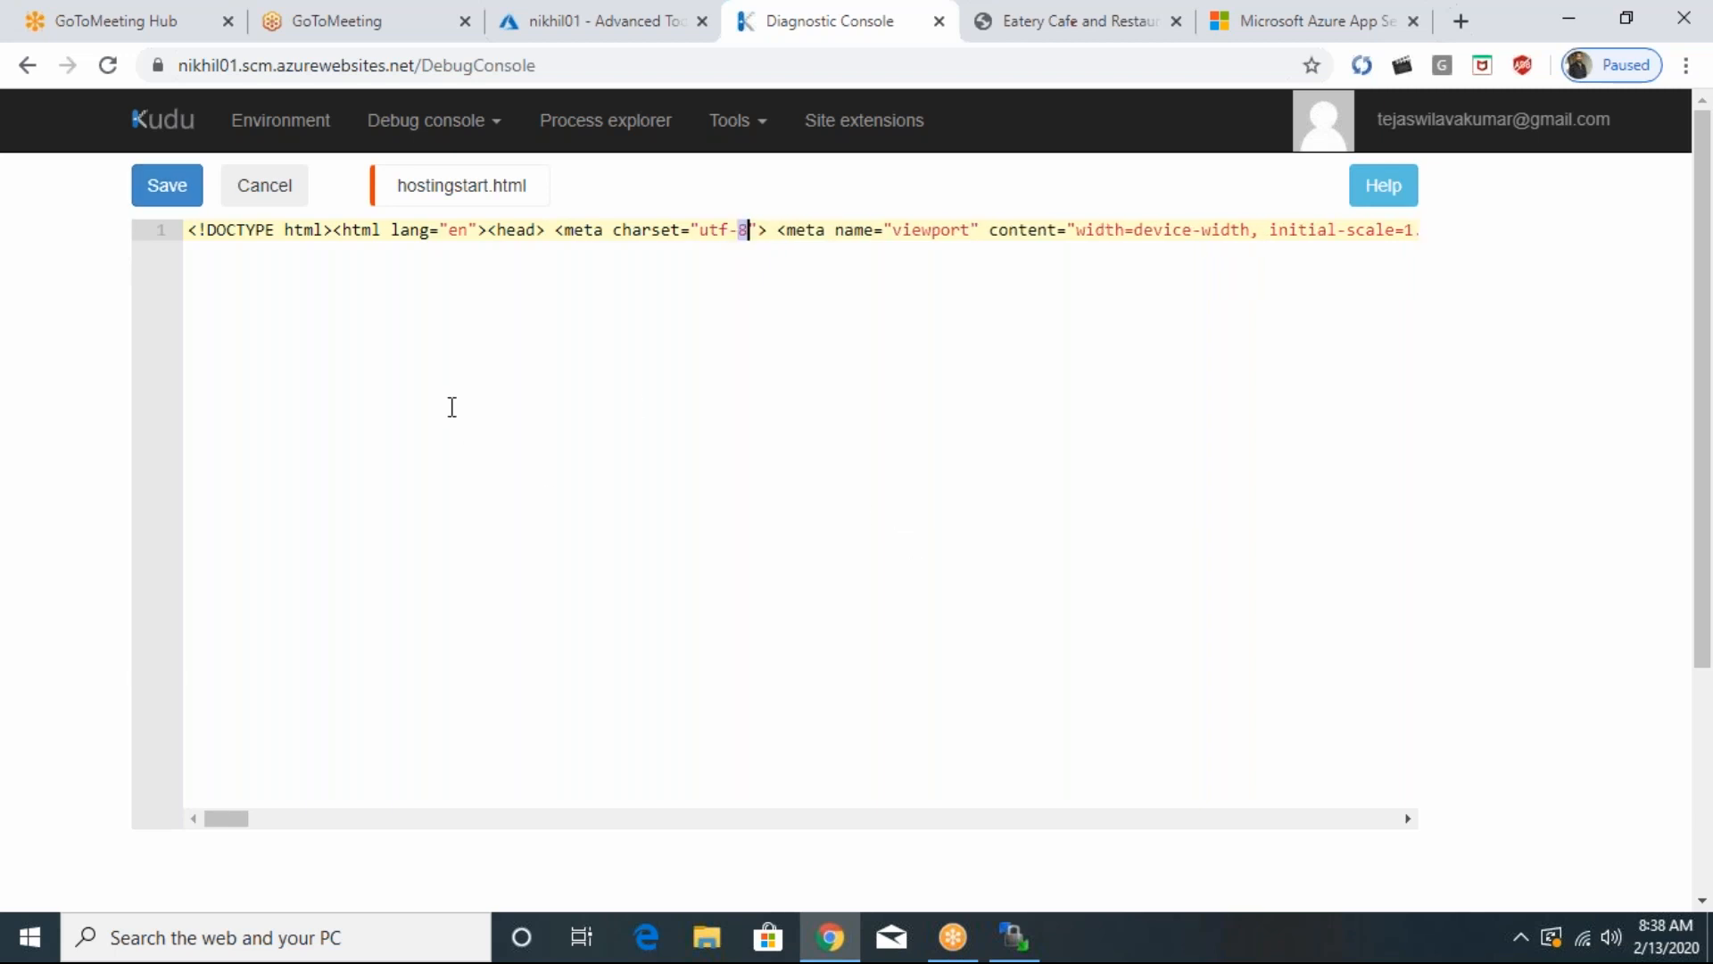
{"action": "left_click", "coordinate": [241, 190]}
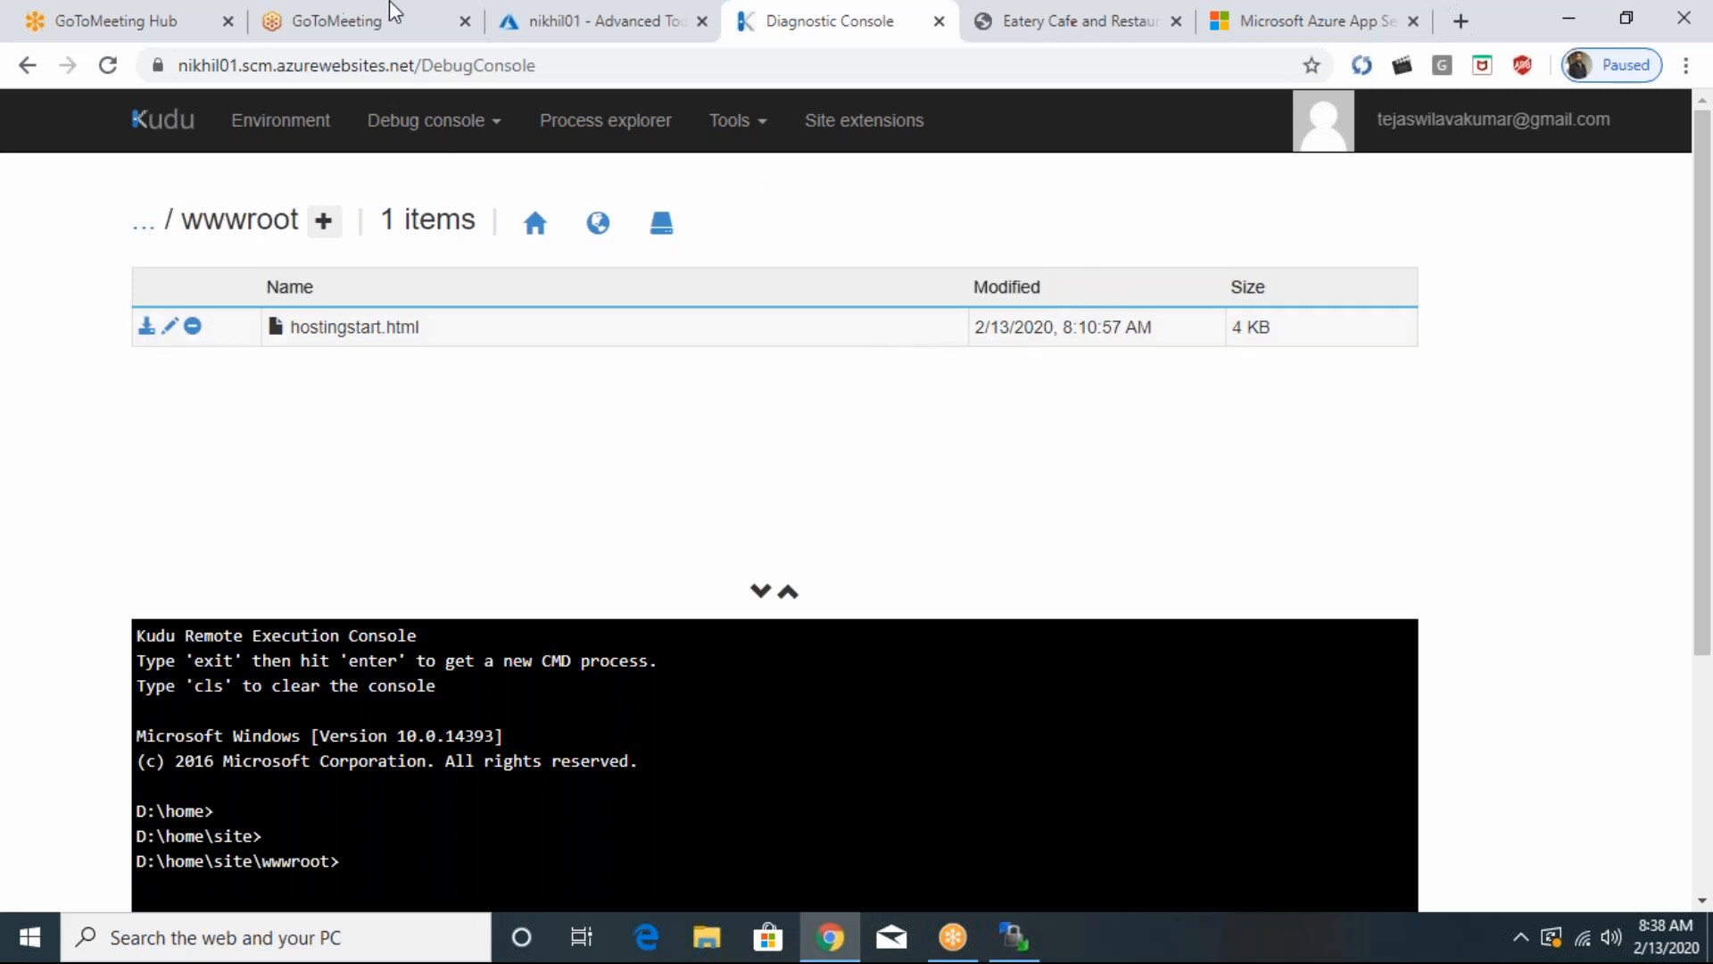
- Load Kudu directly from the production site's page by adding scm to its address, as nikhil01.scm.azurewebsites.net
{"action": "left_click", "coordinate": [518, 15]}
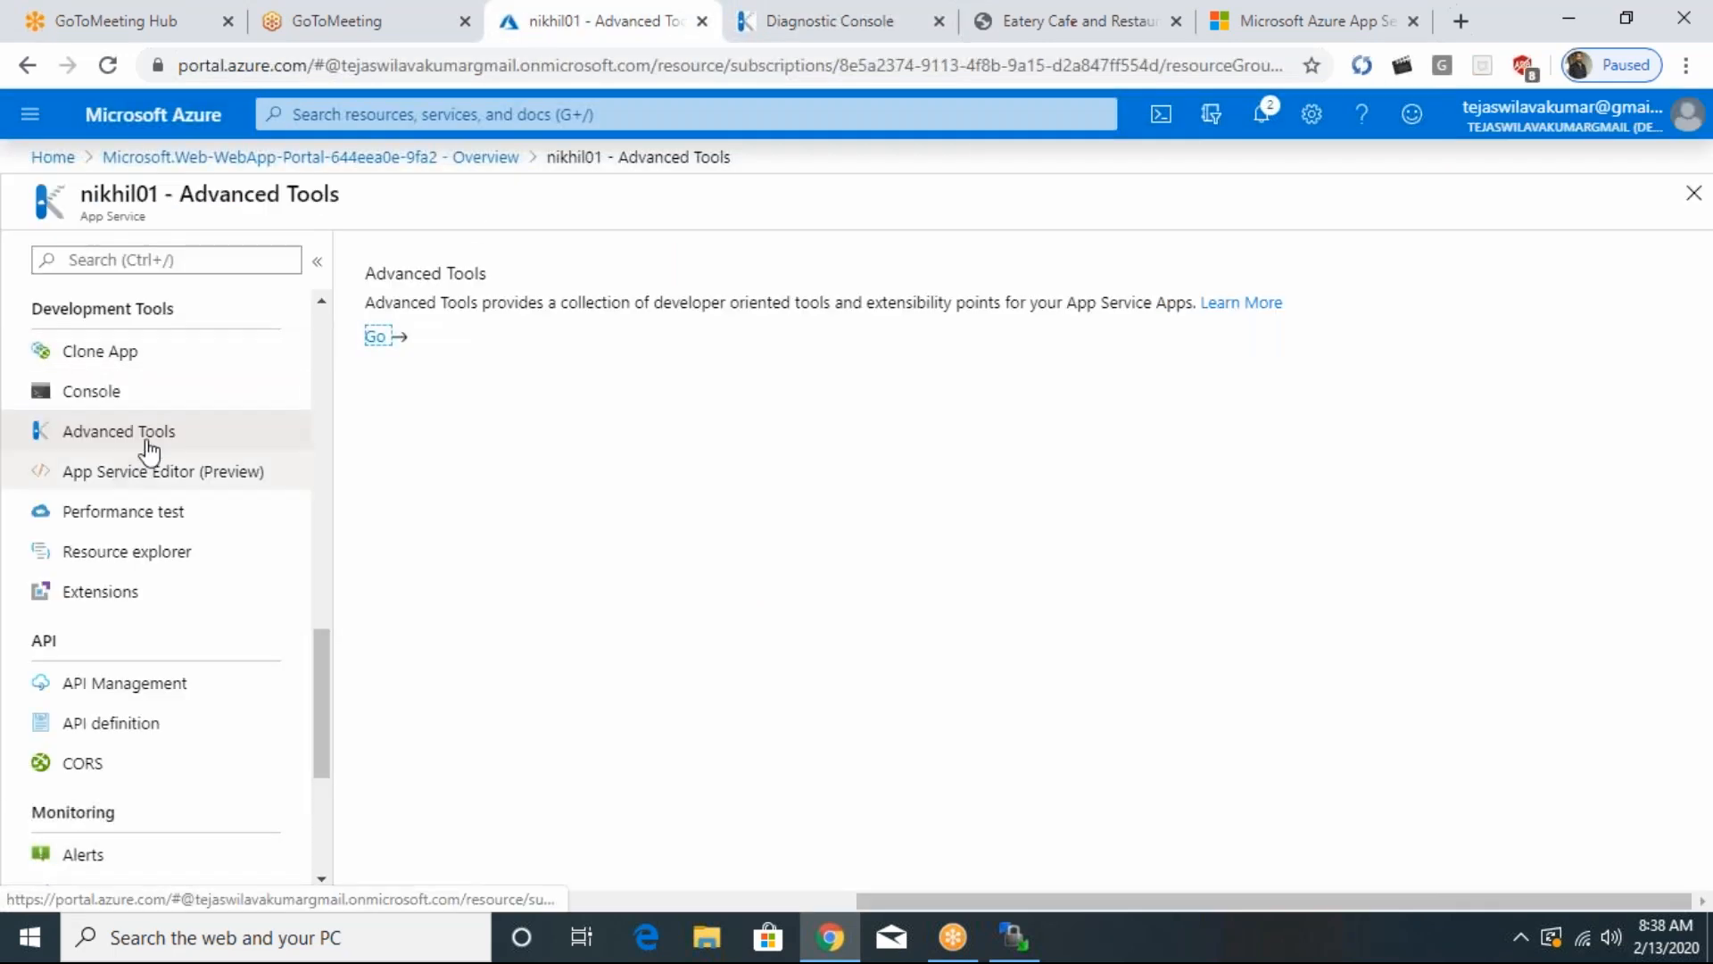
{"action": "left_click", "coordinate": [1132, 37]}
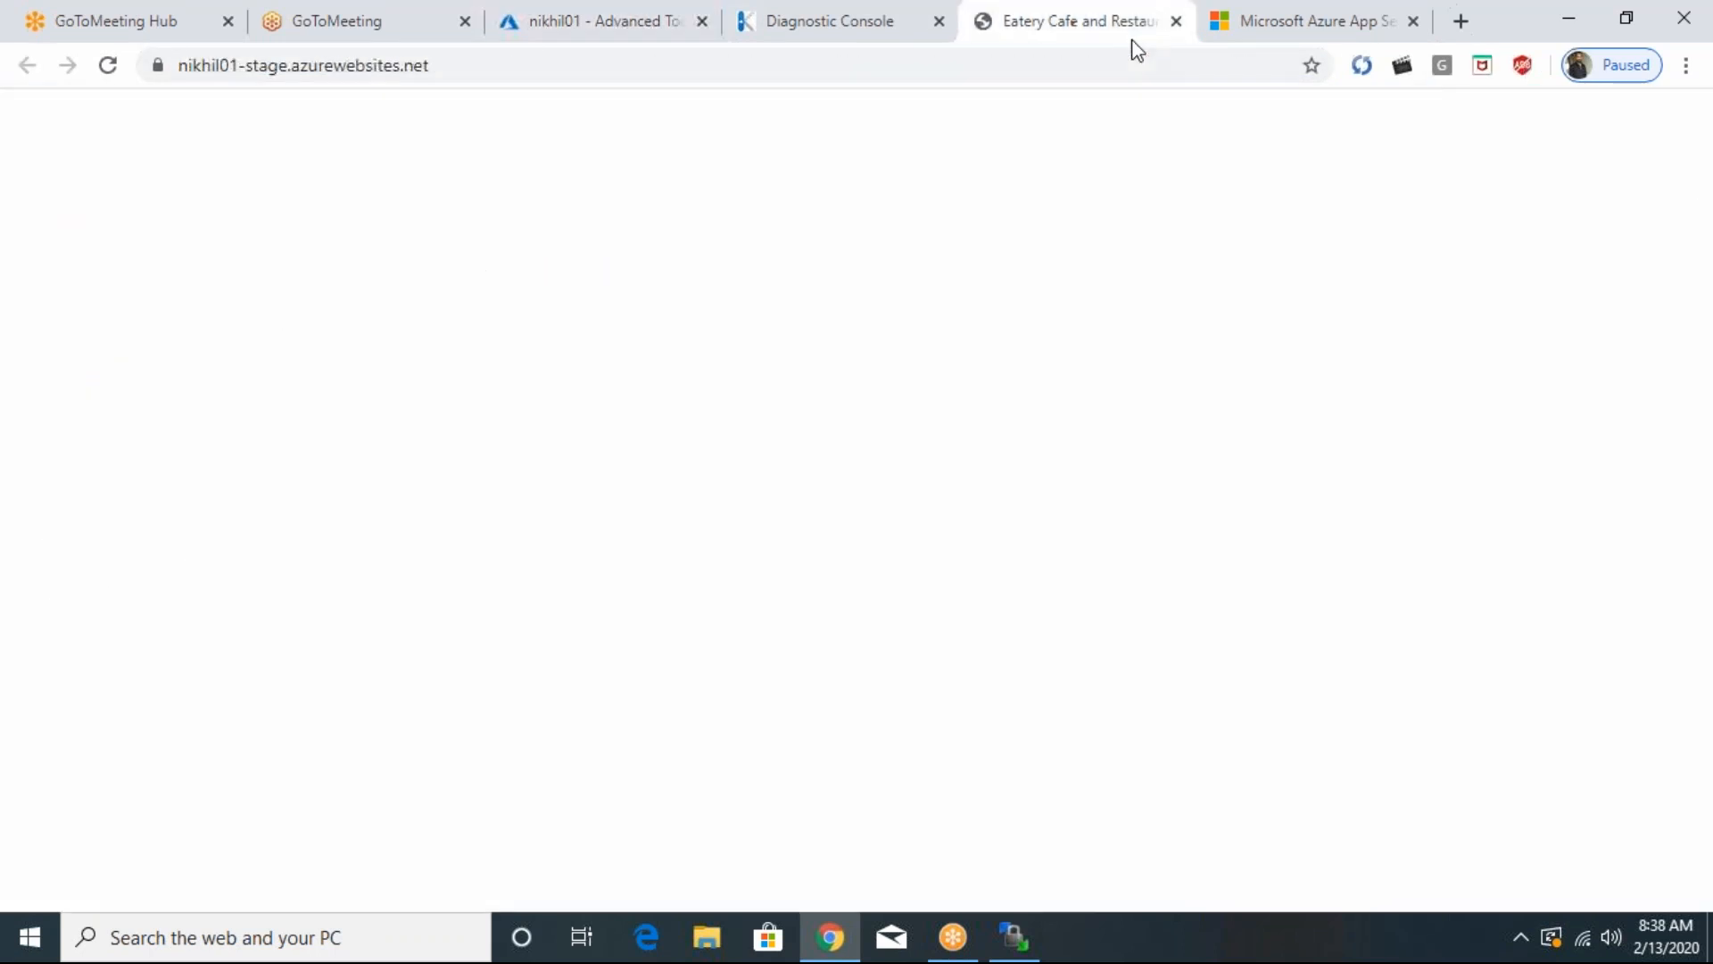
{"action": "left_click", "coordinate": [1227, 35]}
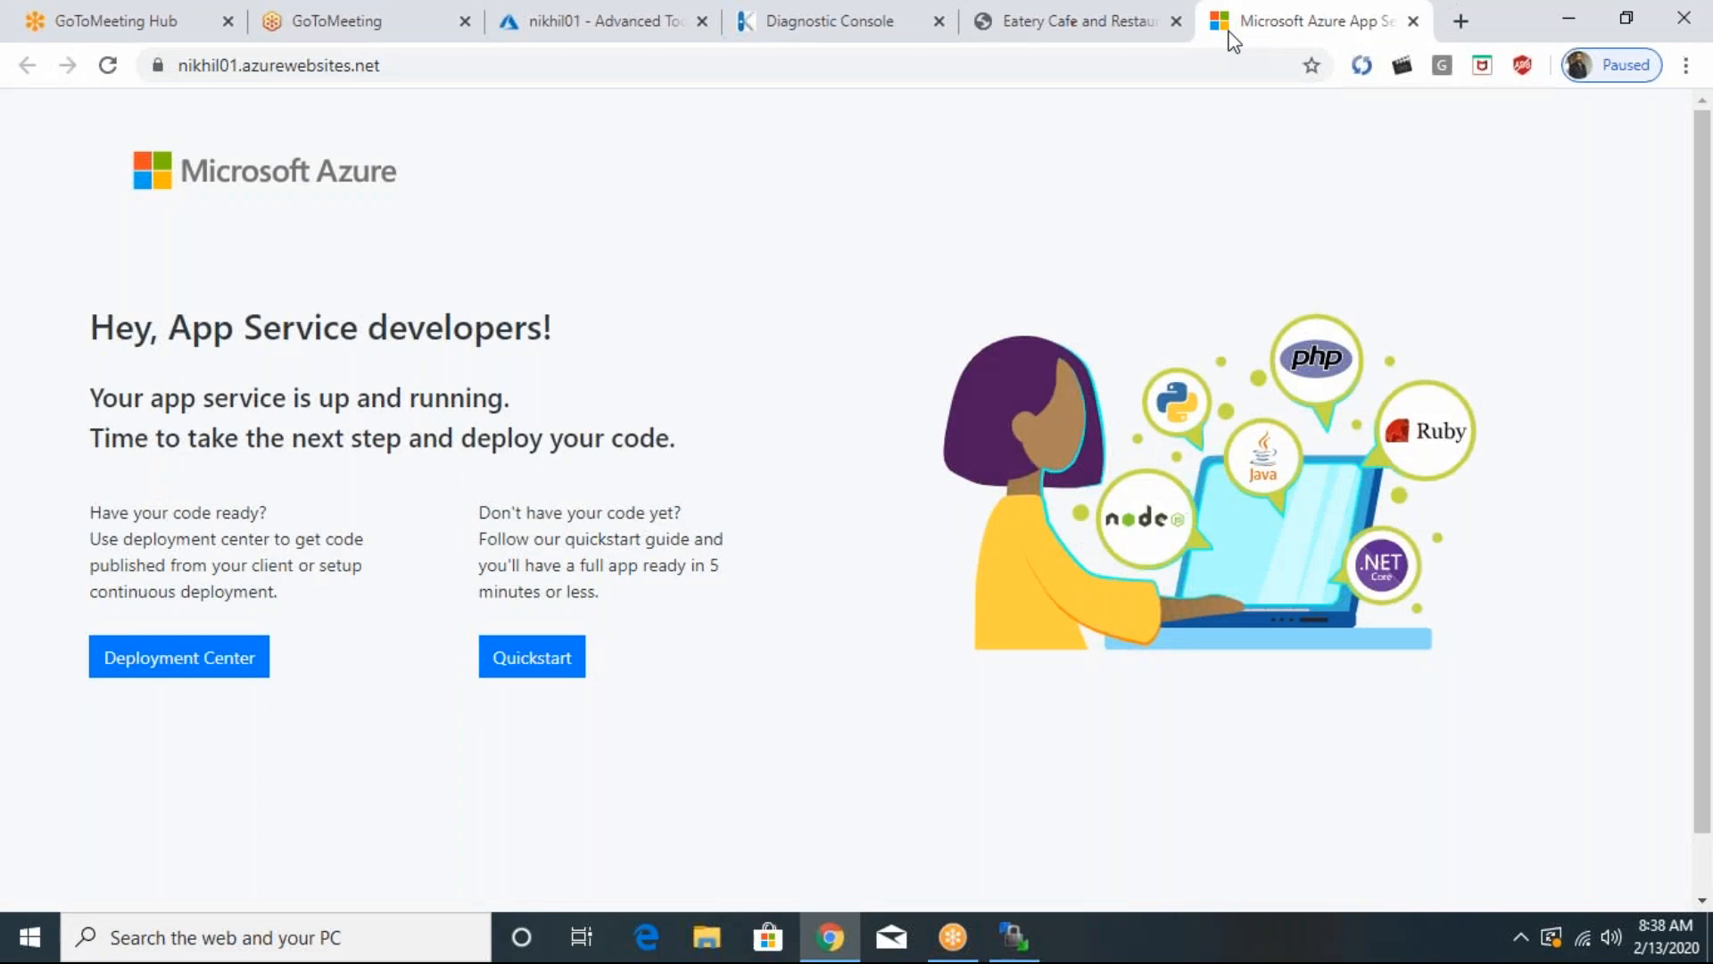
{"action": "left_click", "coordinate": [249, 67]}
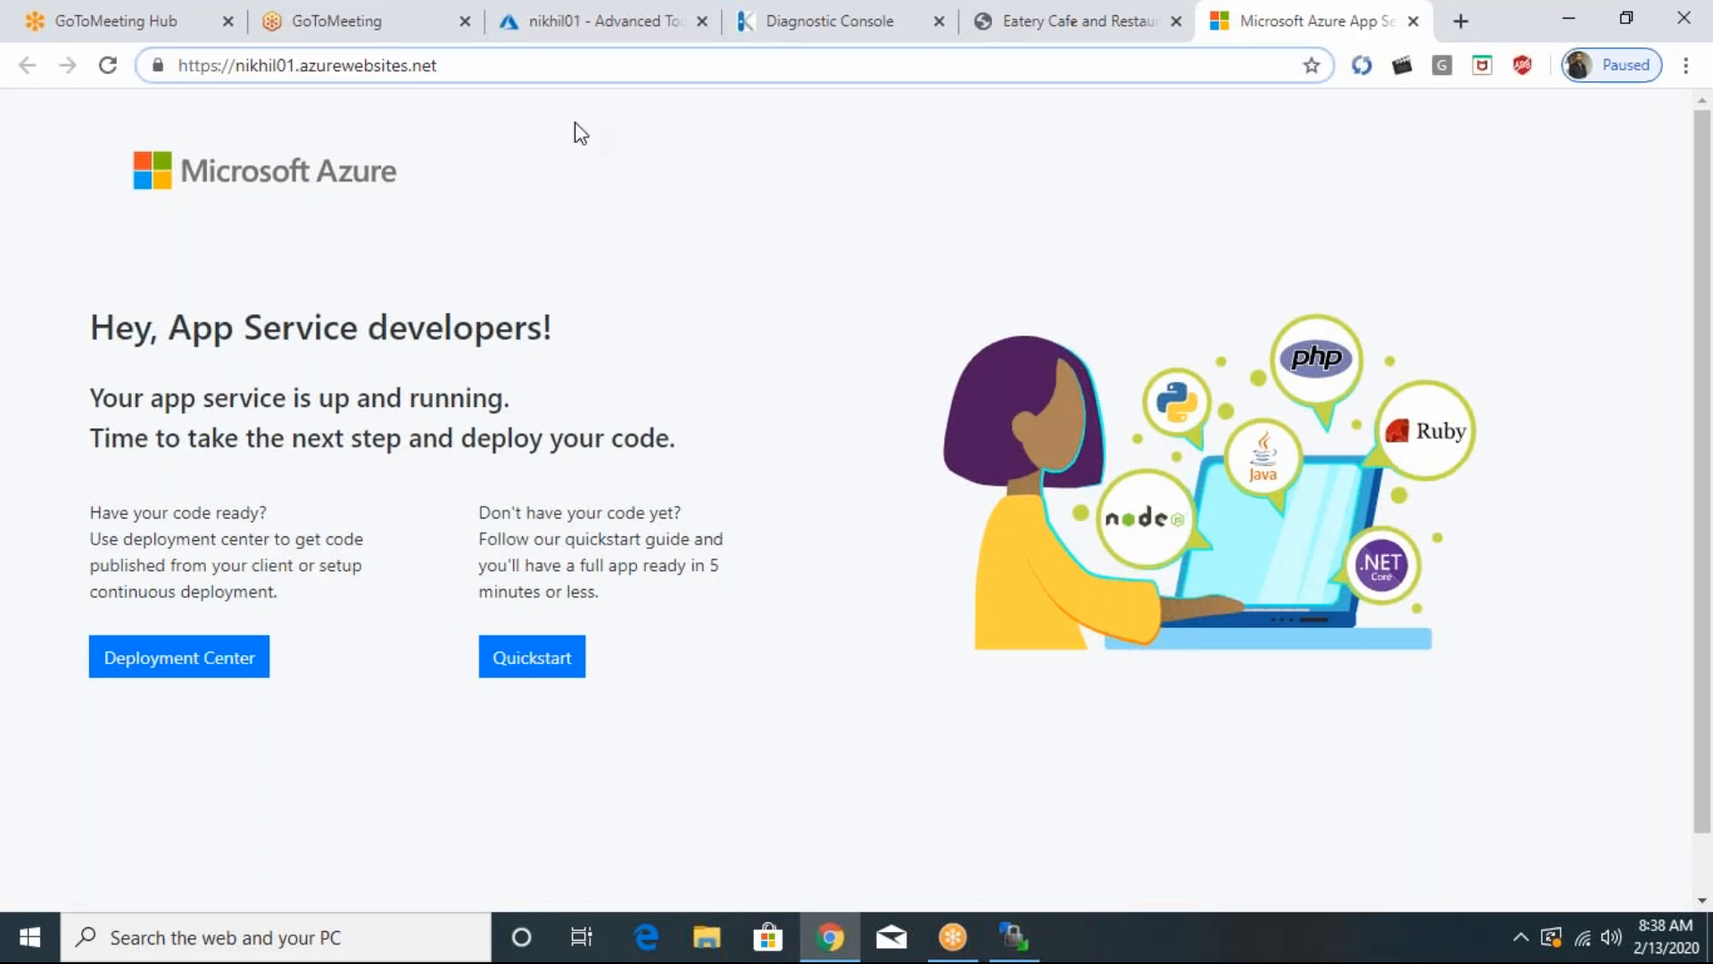
{"action": "type", "text": "scm."}
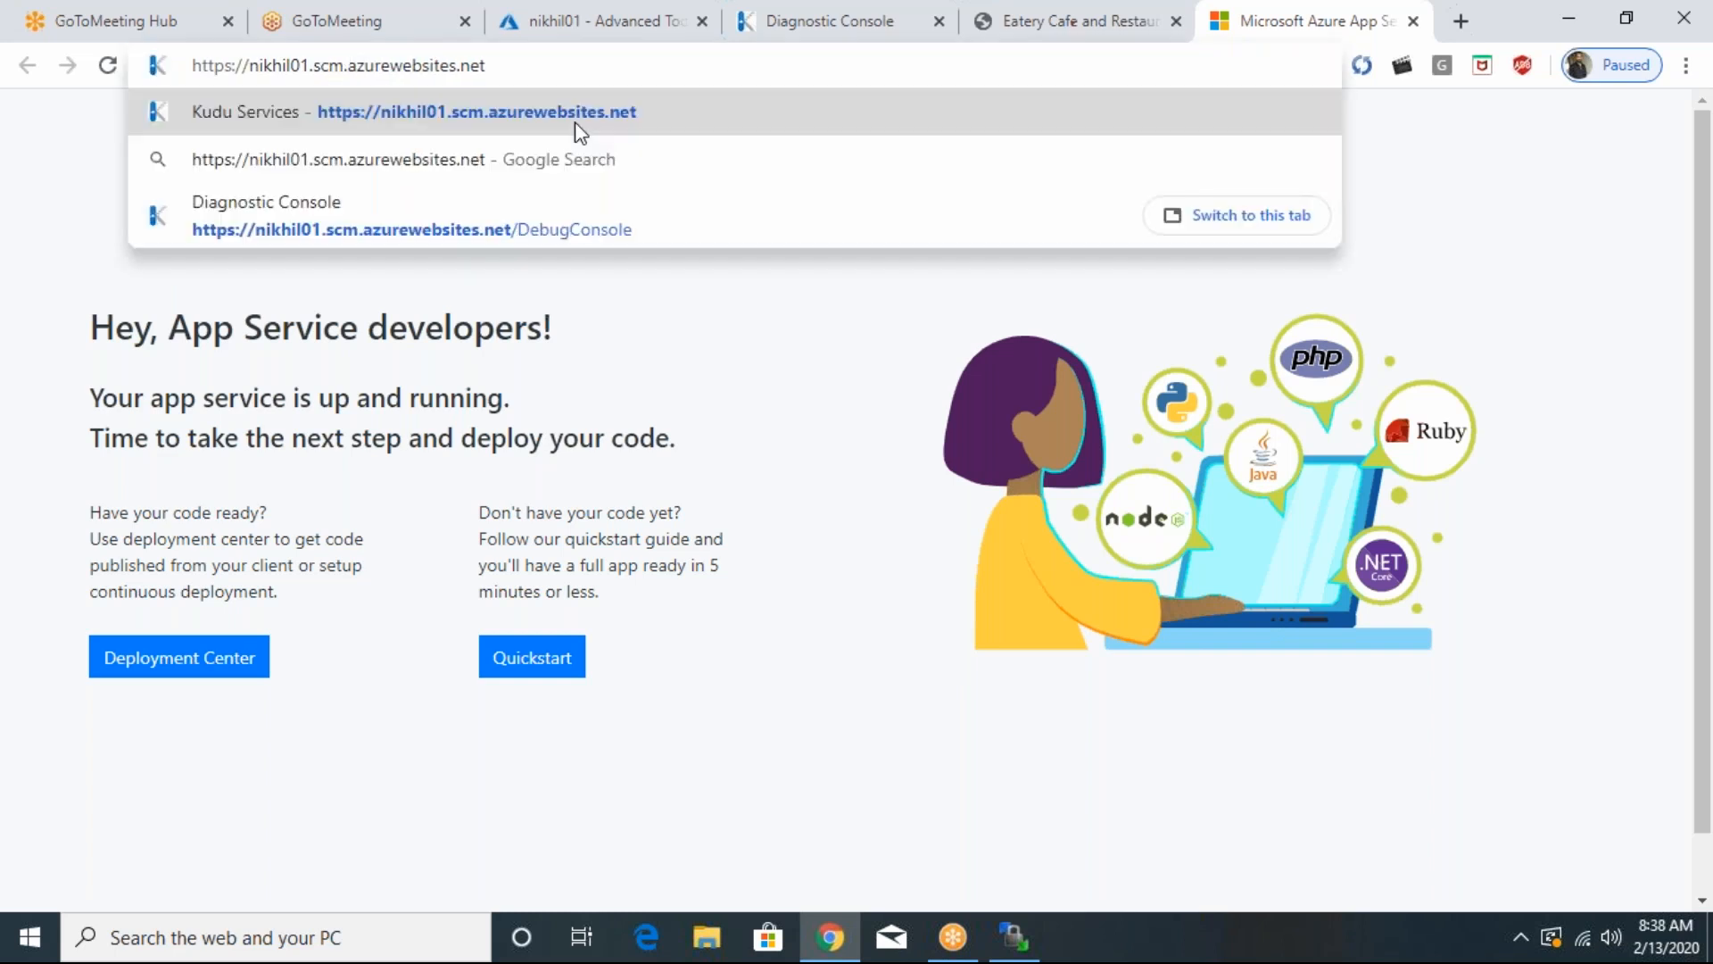
{"action": "key", "text": "Return"}
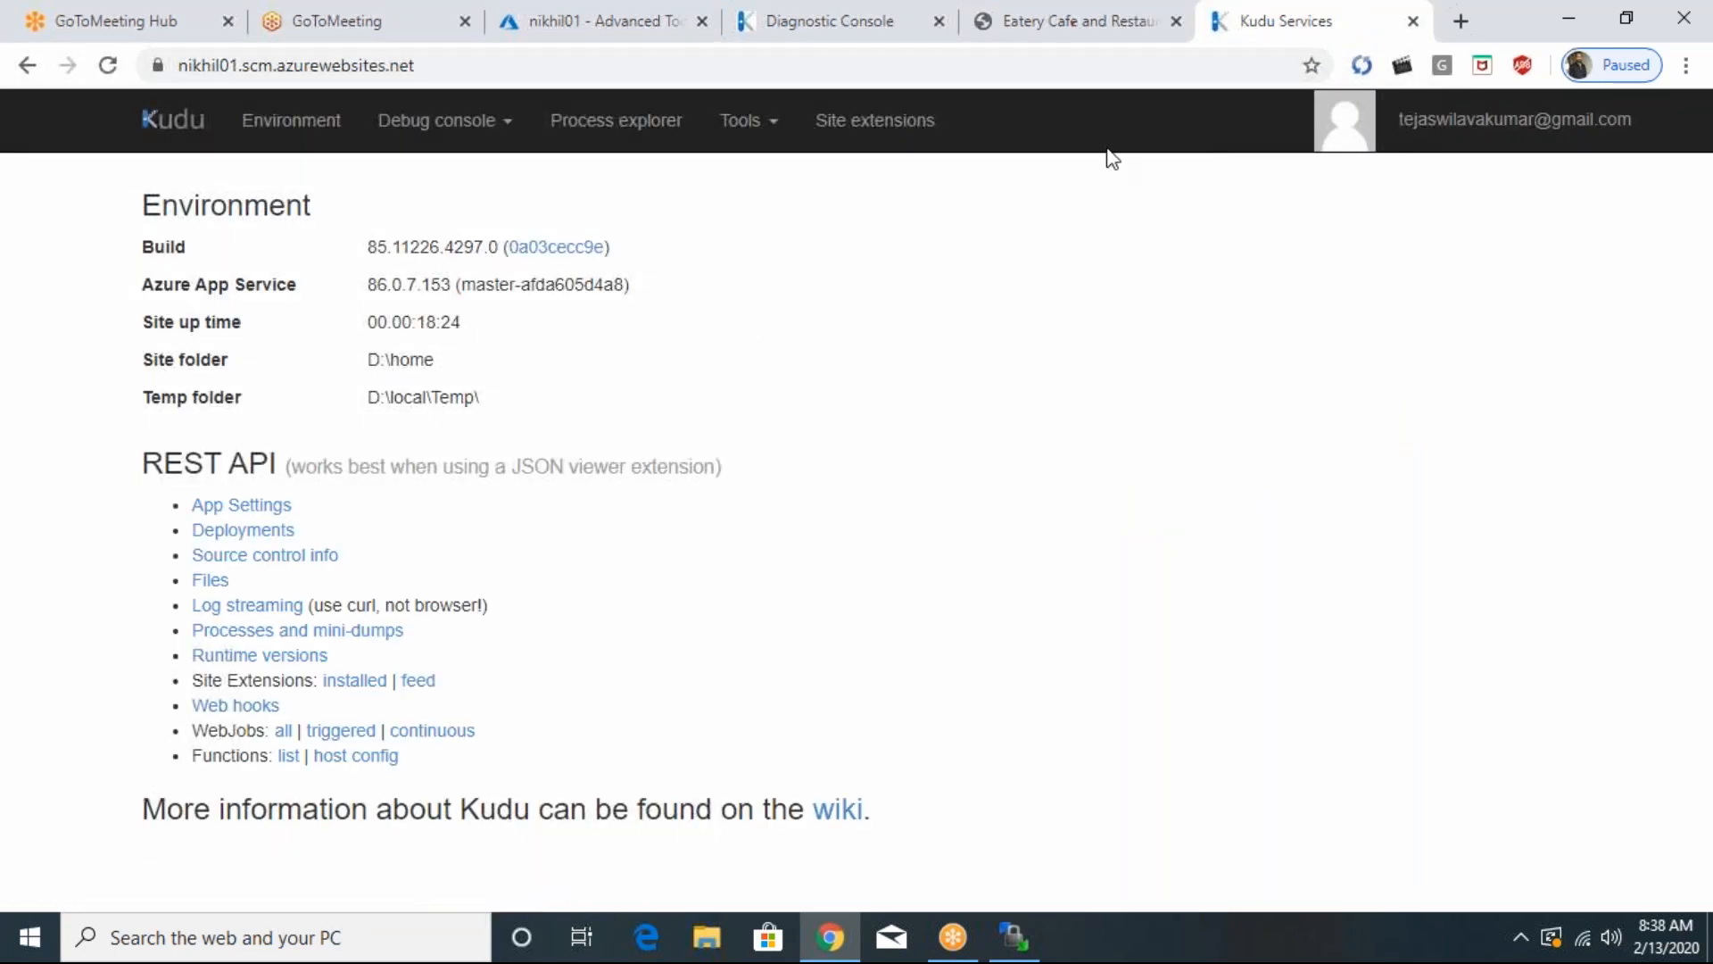
- Return to the Azure portal and launch the App Service Editor (Preview) for nikhil01
{"action": "left_click", "coordinate": [507, 28]}
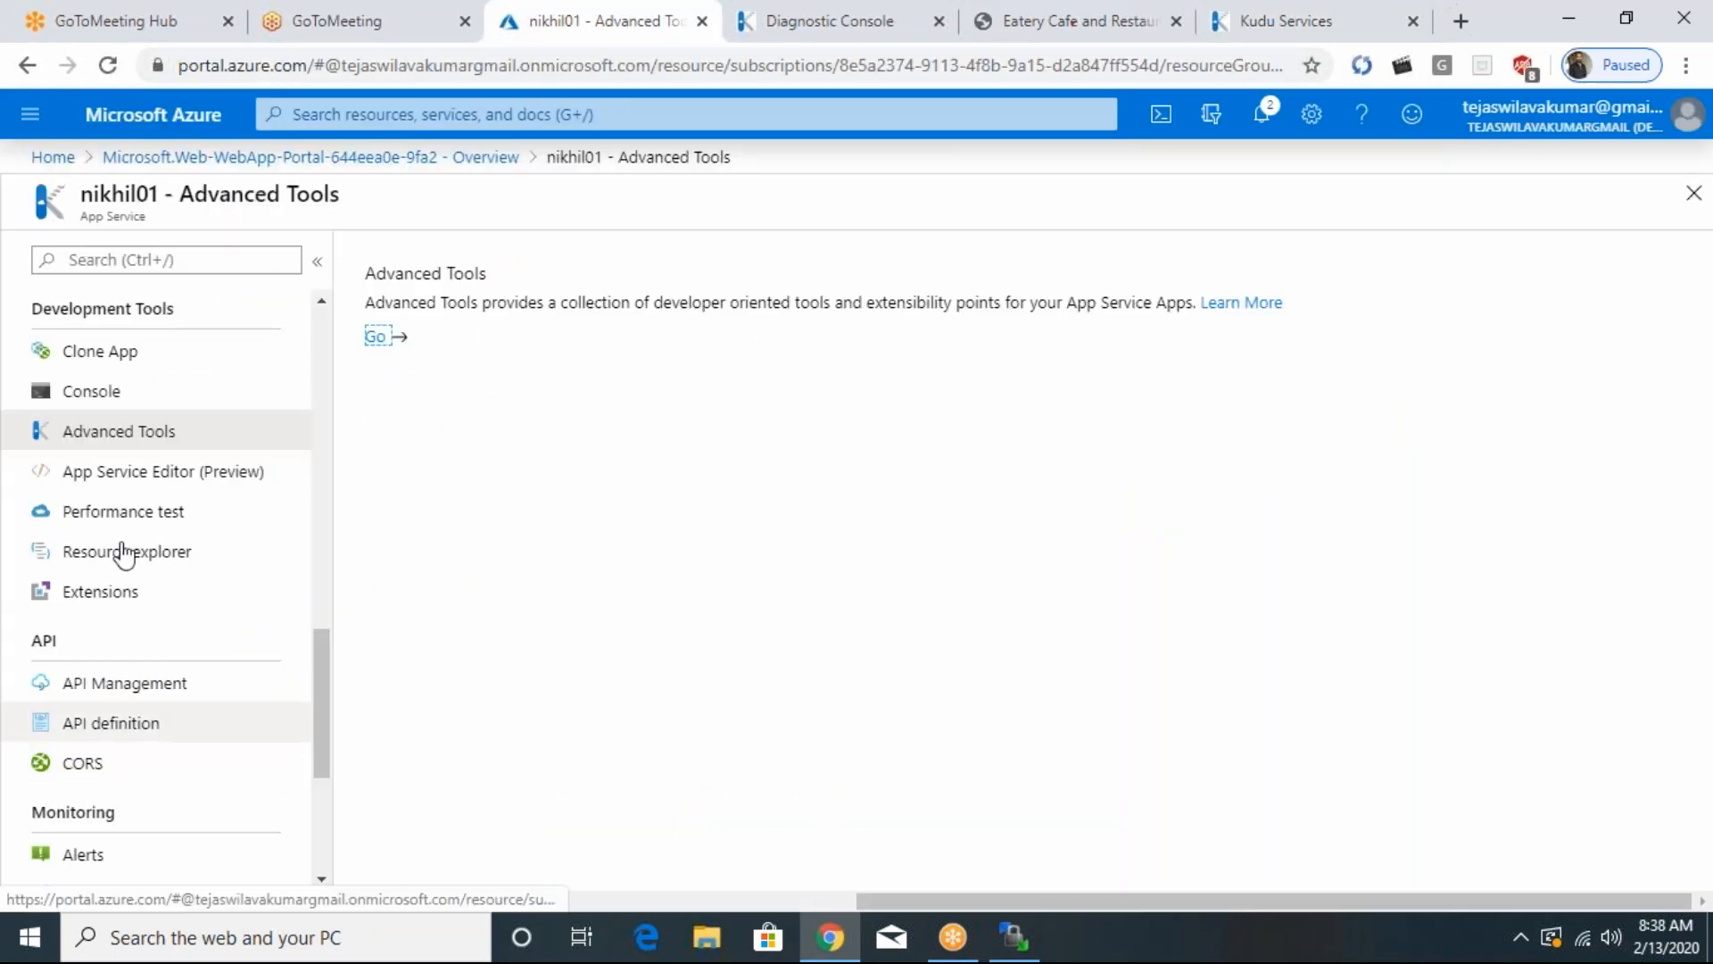
{"action": "left_click", "coordinate": [105, 478]}
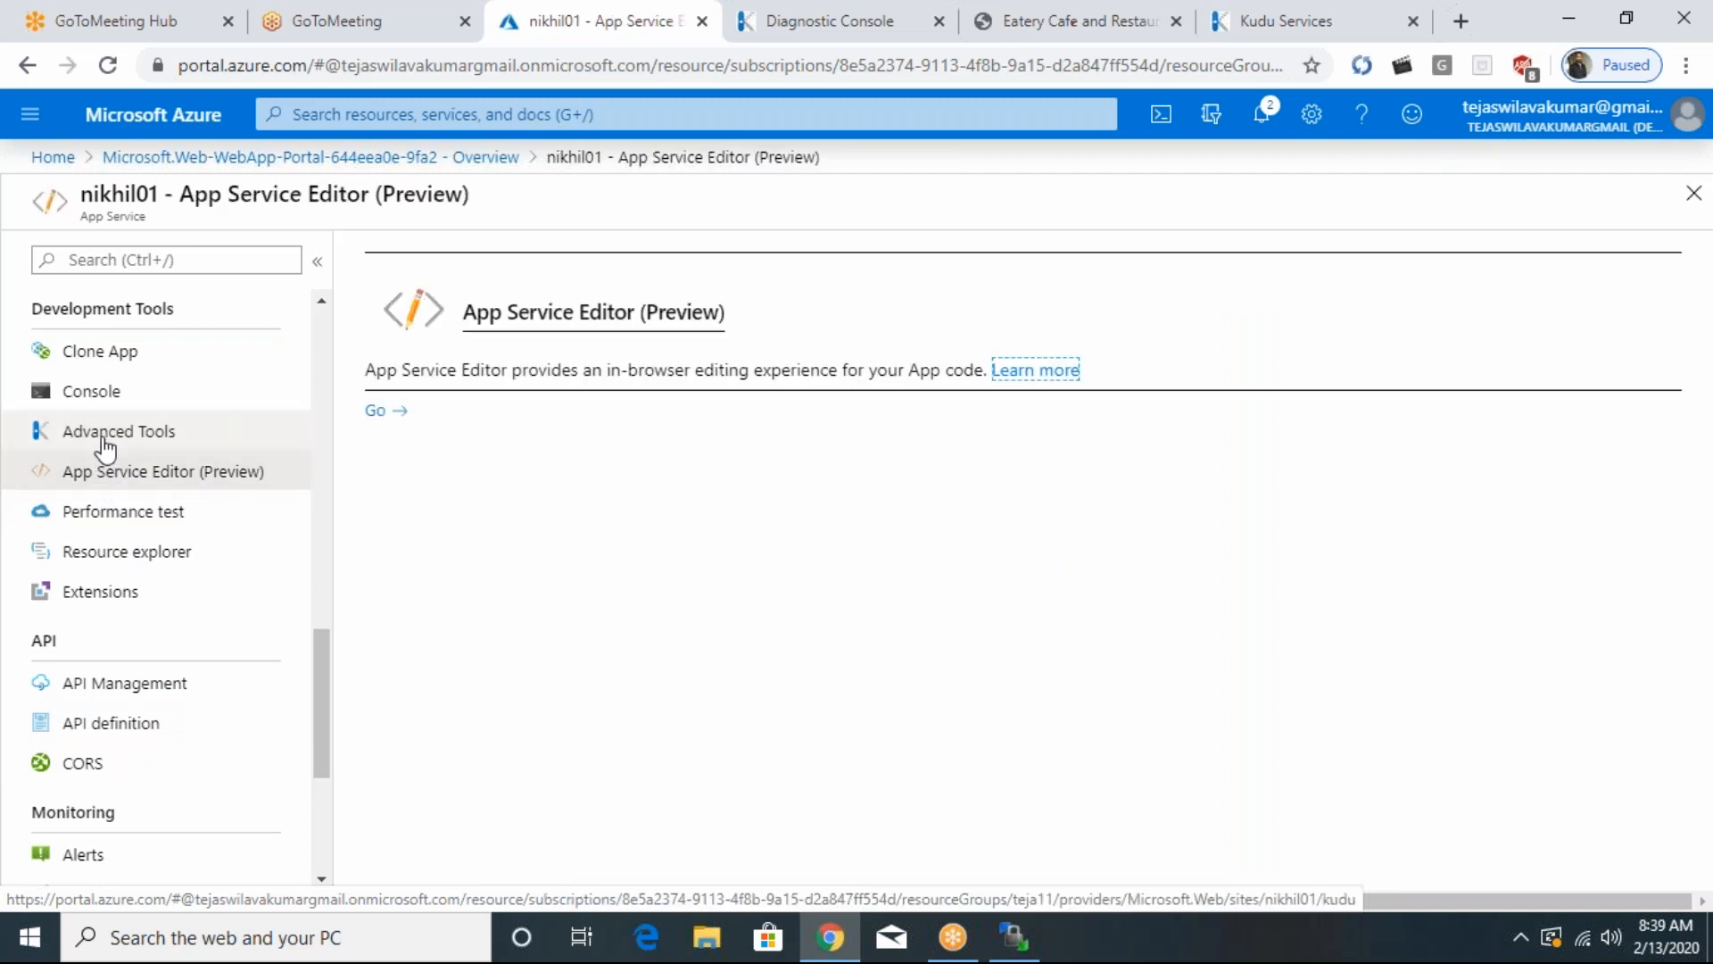
{"action": "left_click", "coordinate": [106, 444]}
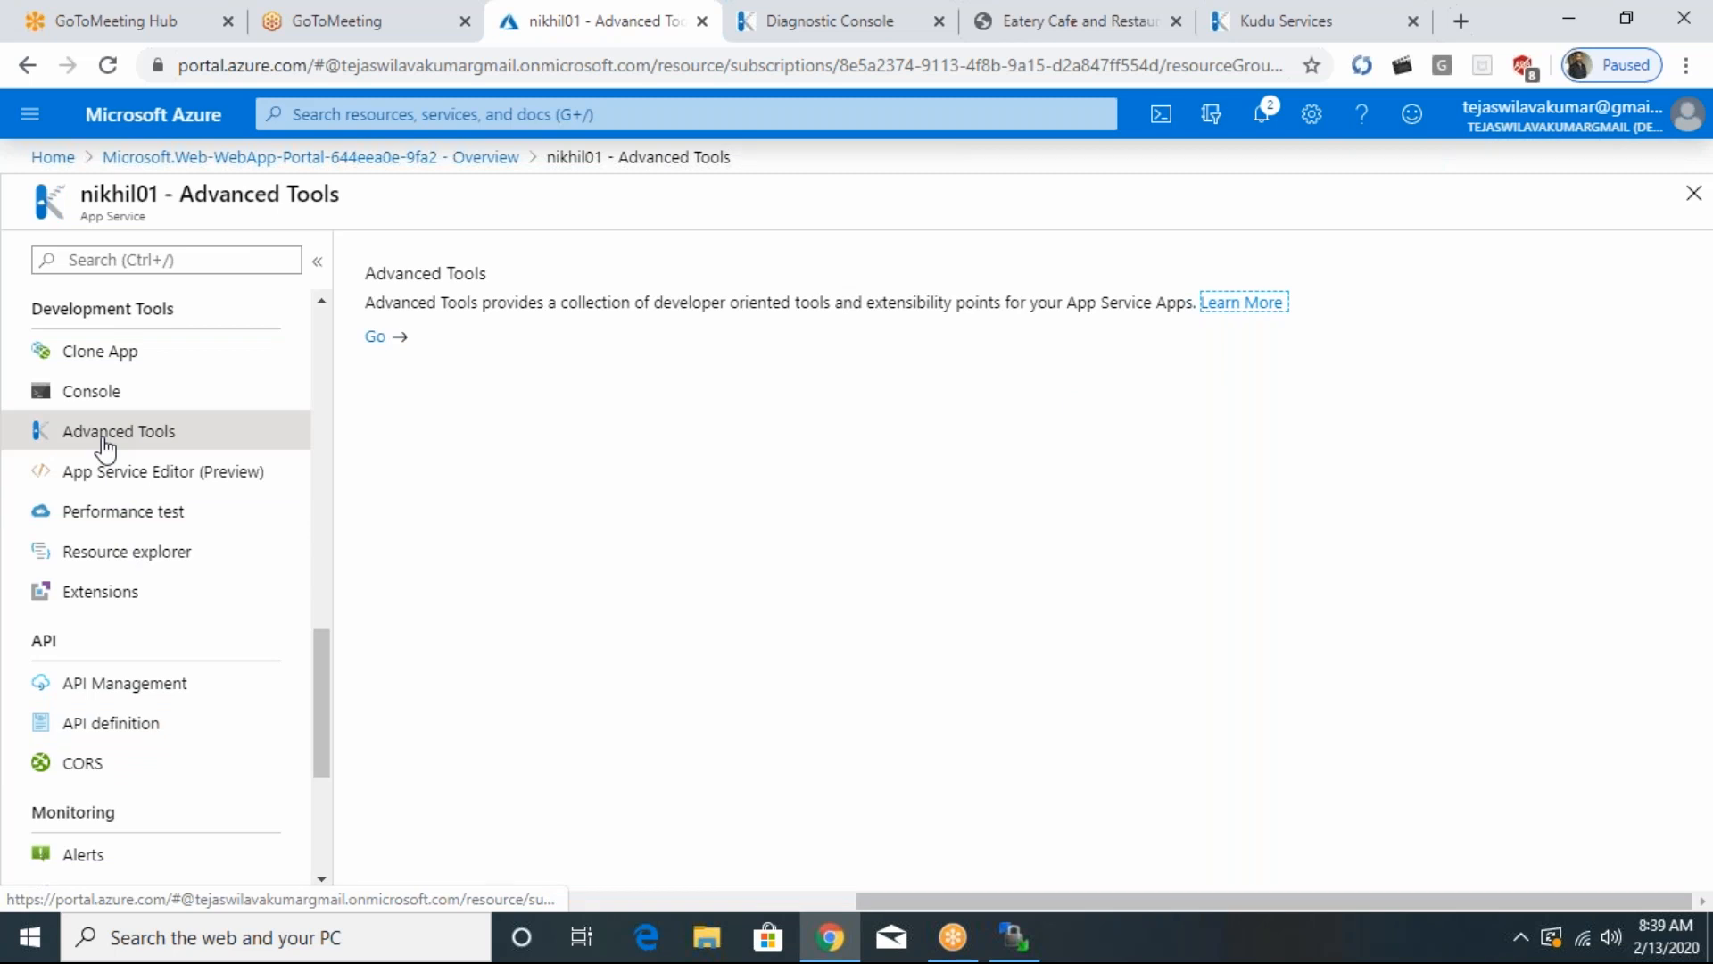
{"action": "left_click", "coordinate": [107, 480]}
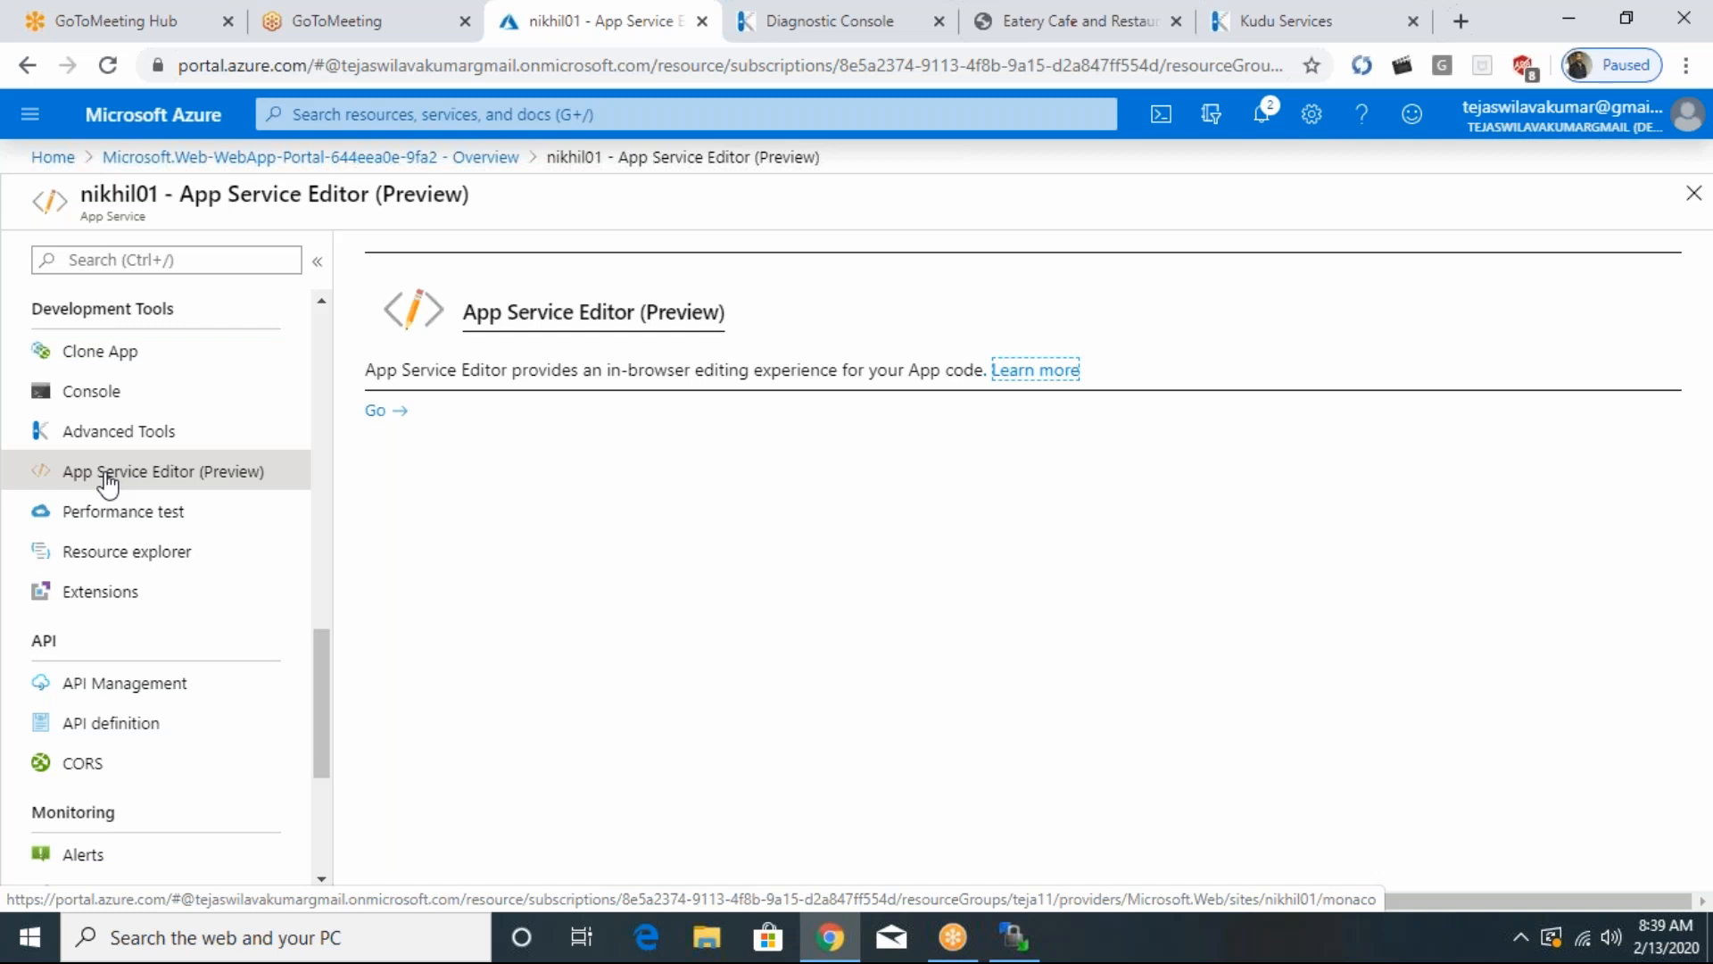
{"action": "left_click", "coordinate": [374, 413]}
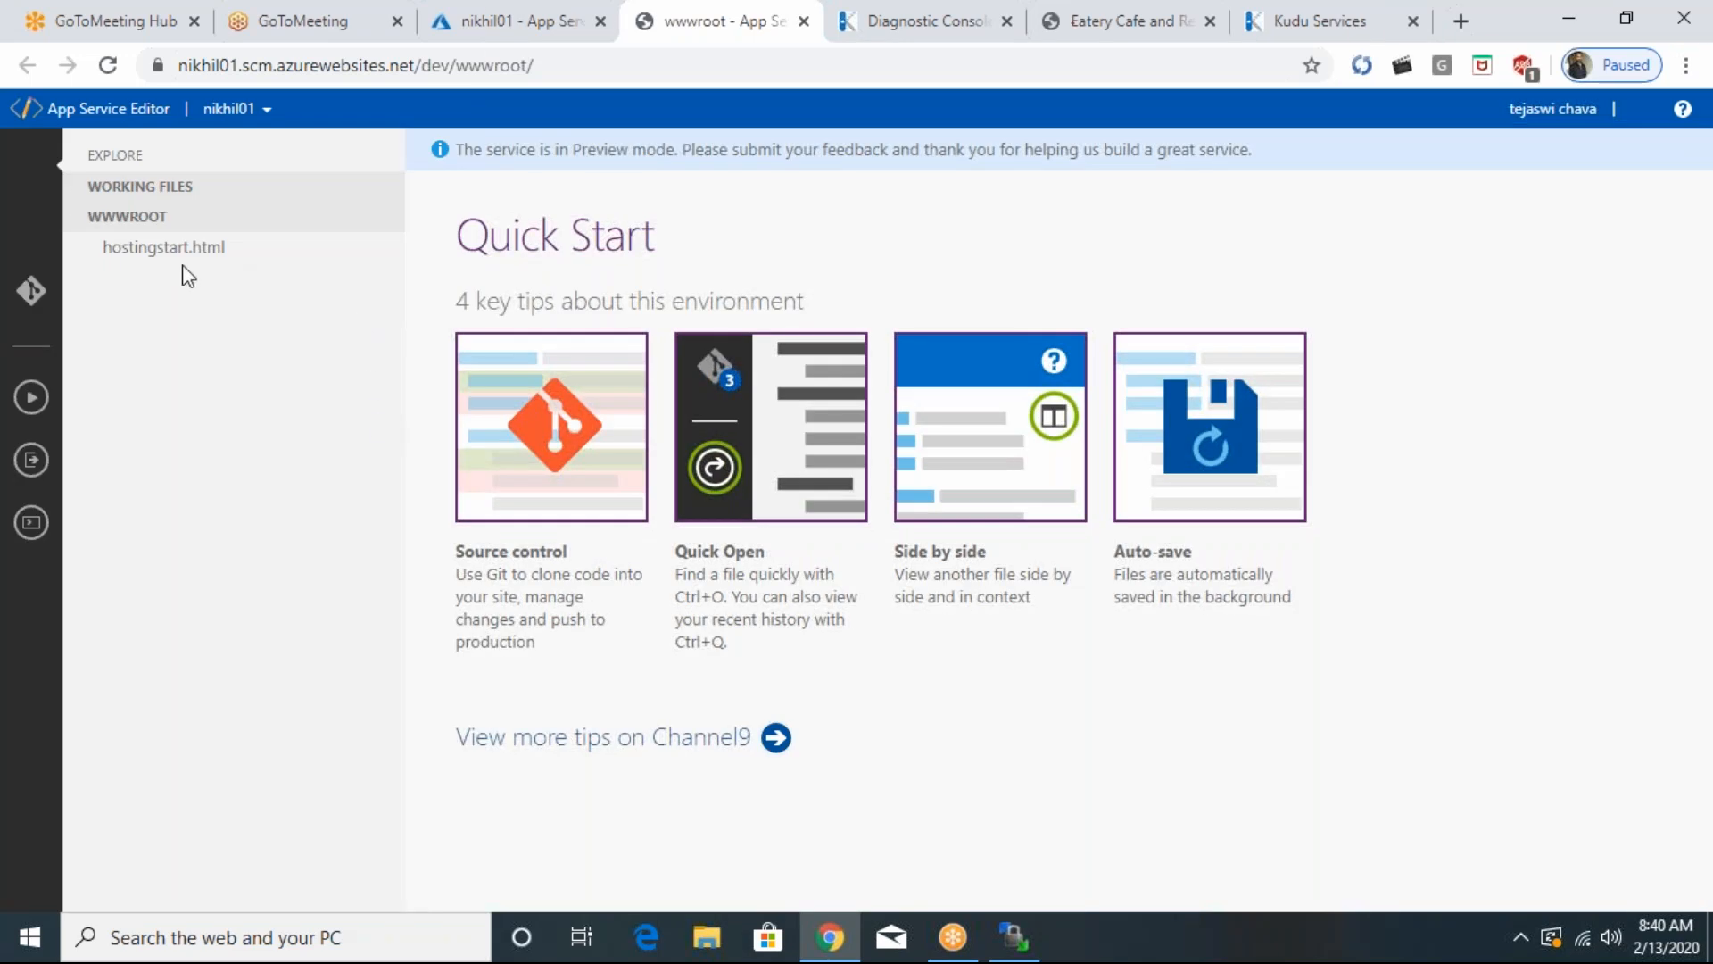
- Open hostingstart.html in wwwroot and test saving by adding and removing spaces before the http-equiv meta tag and in the viewport's content attribute
{"action": "left_click", "coordinate": [170, 252]}
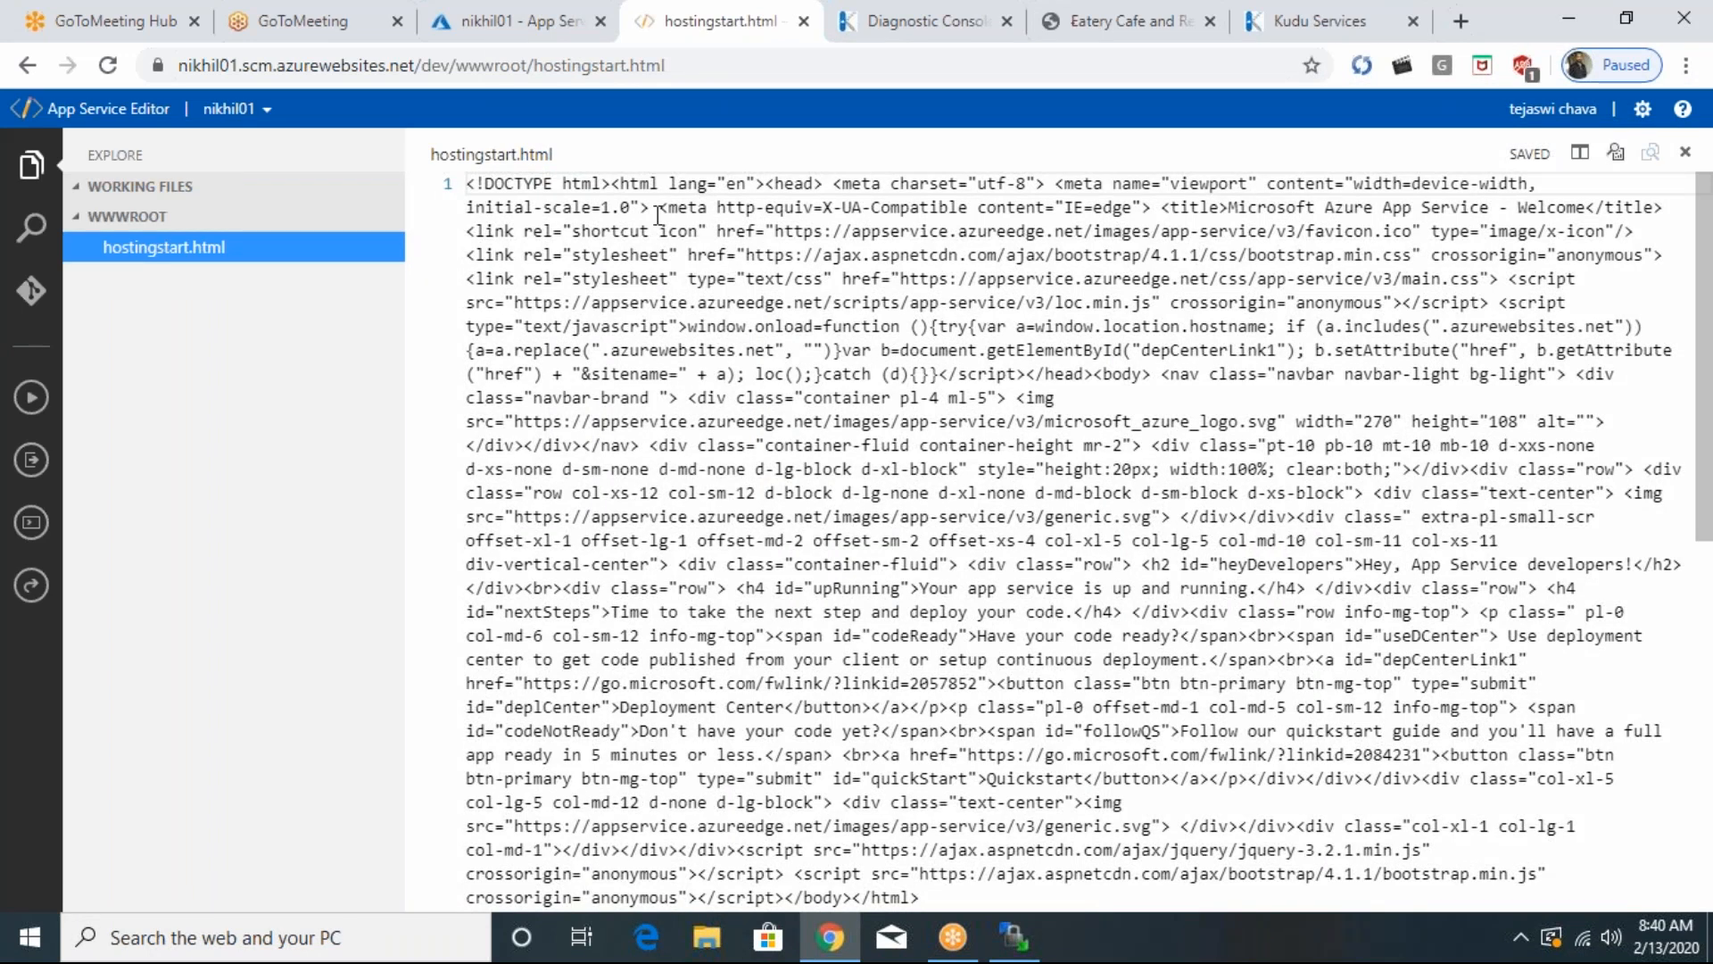
{"action": "left_click", "coordinate": [658, 215]}
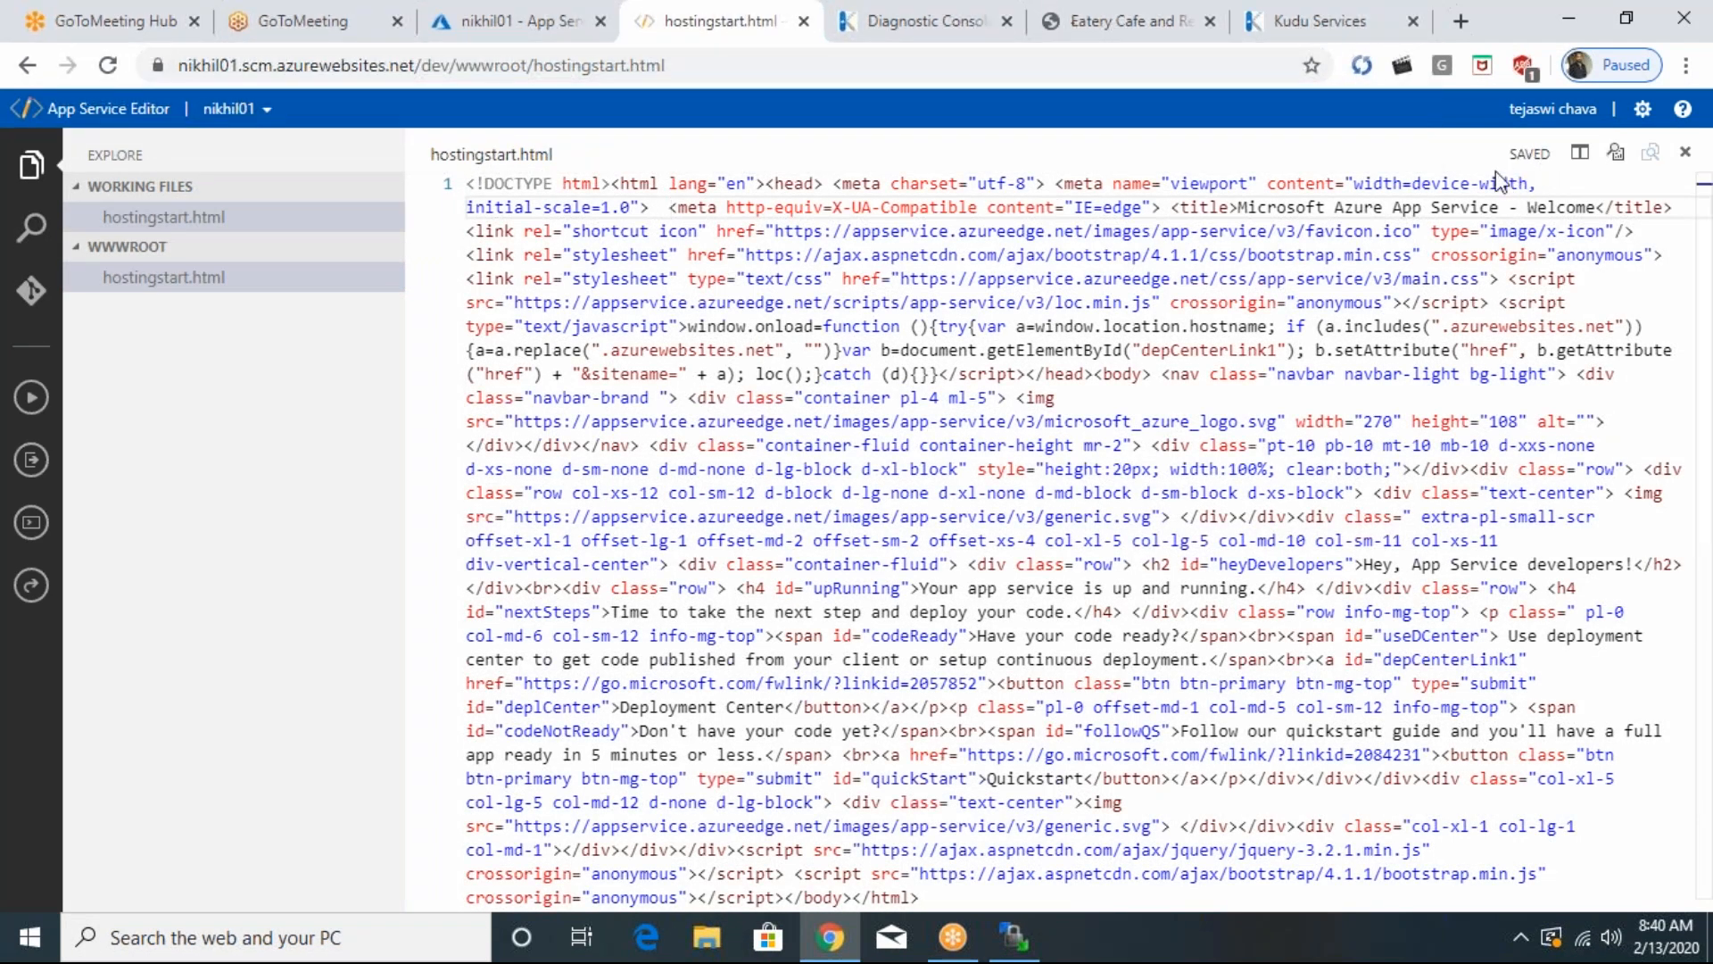
{"action": "key", "text": "BackSpace"}
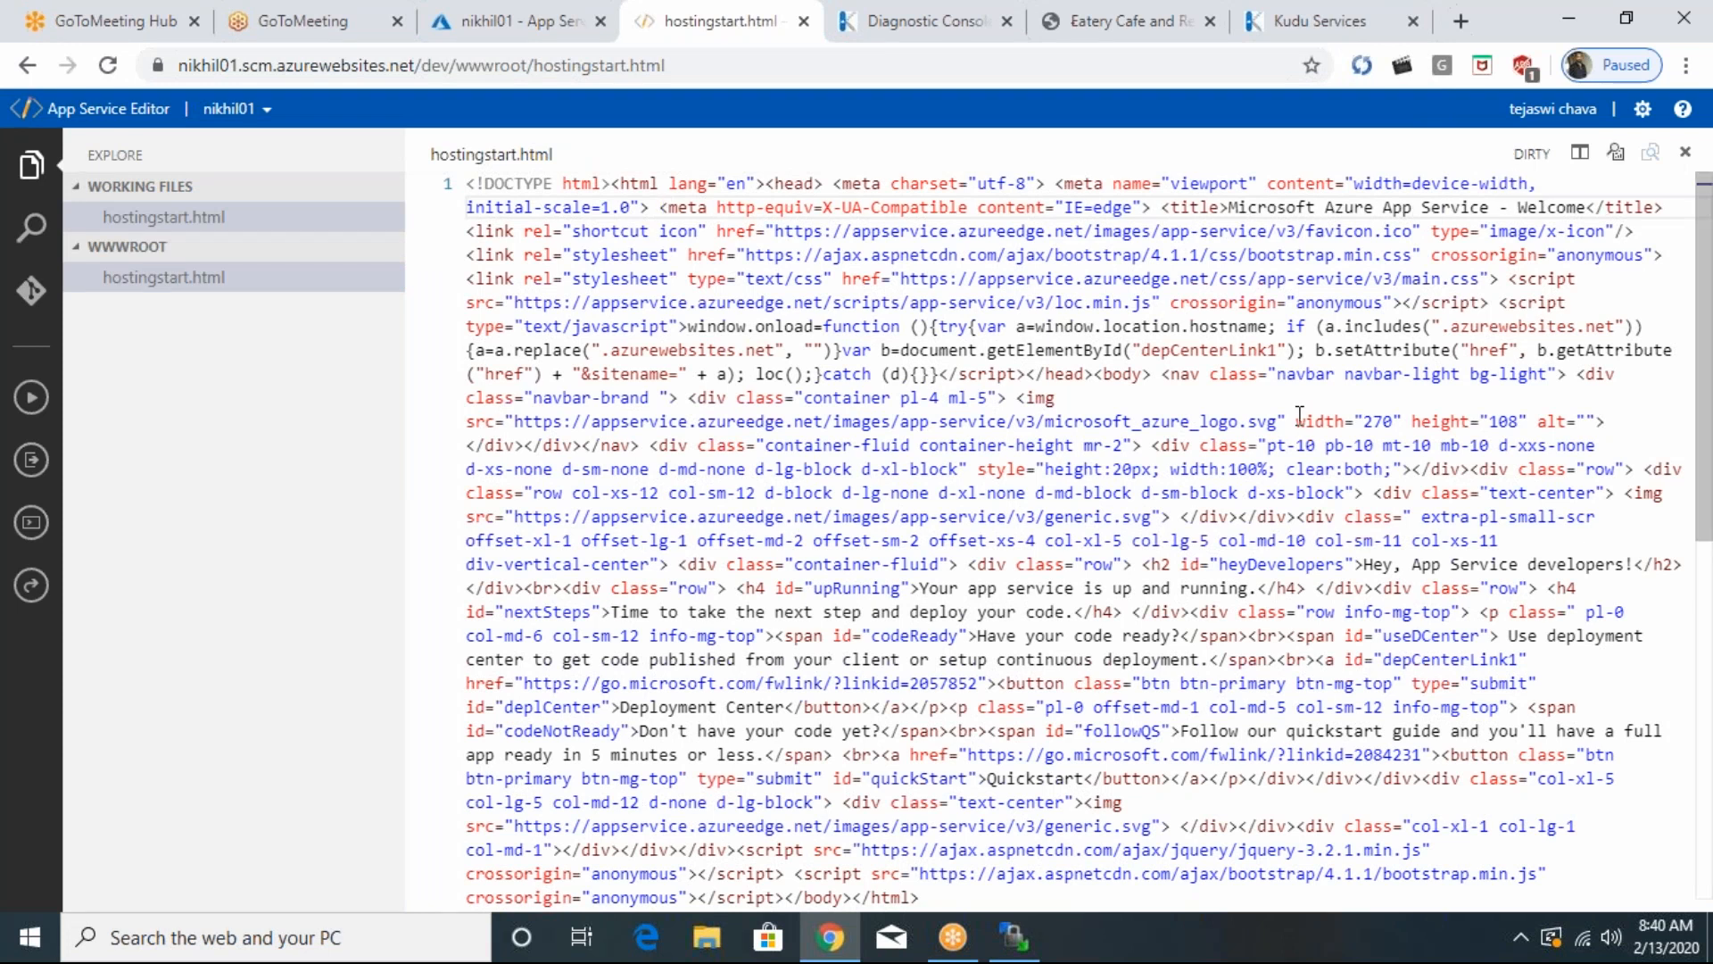
{"action": "left_click", "coordinate": [1325, 183]}
{"action": "key", "text": "ctrl+s"}
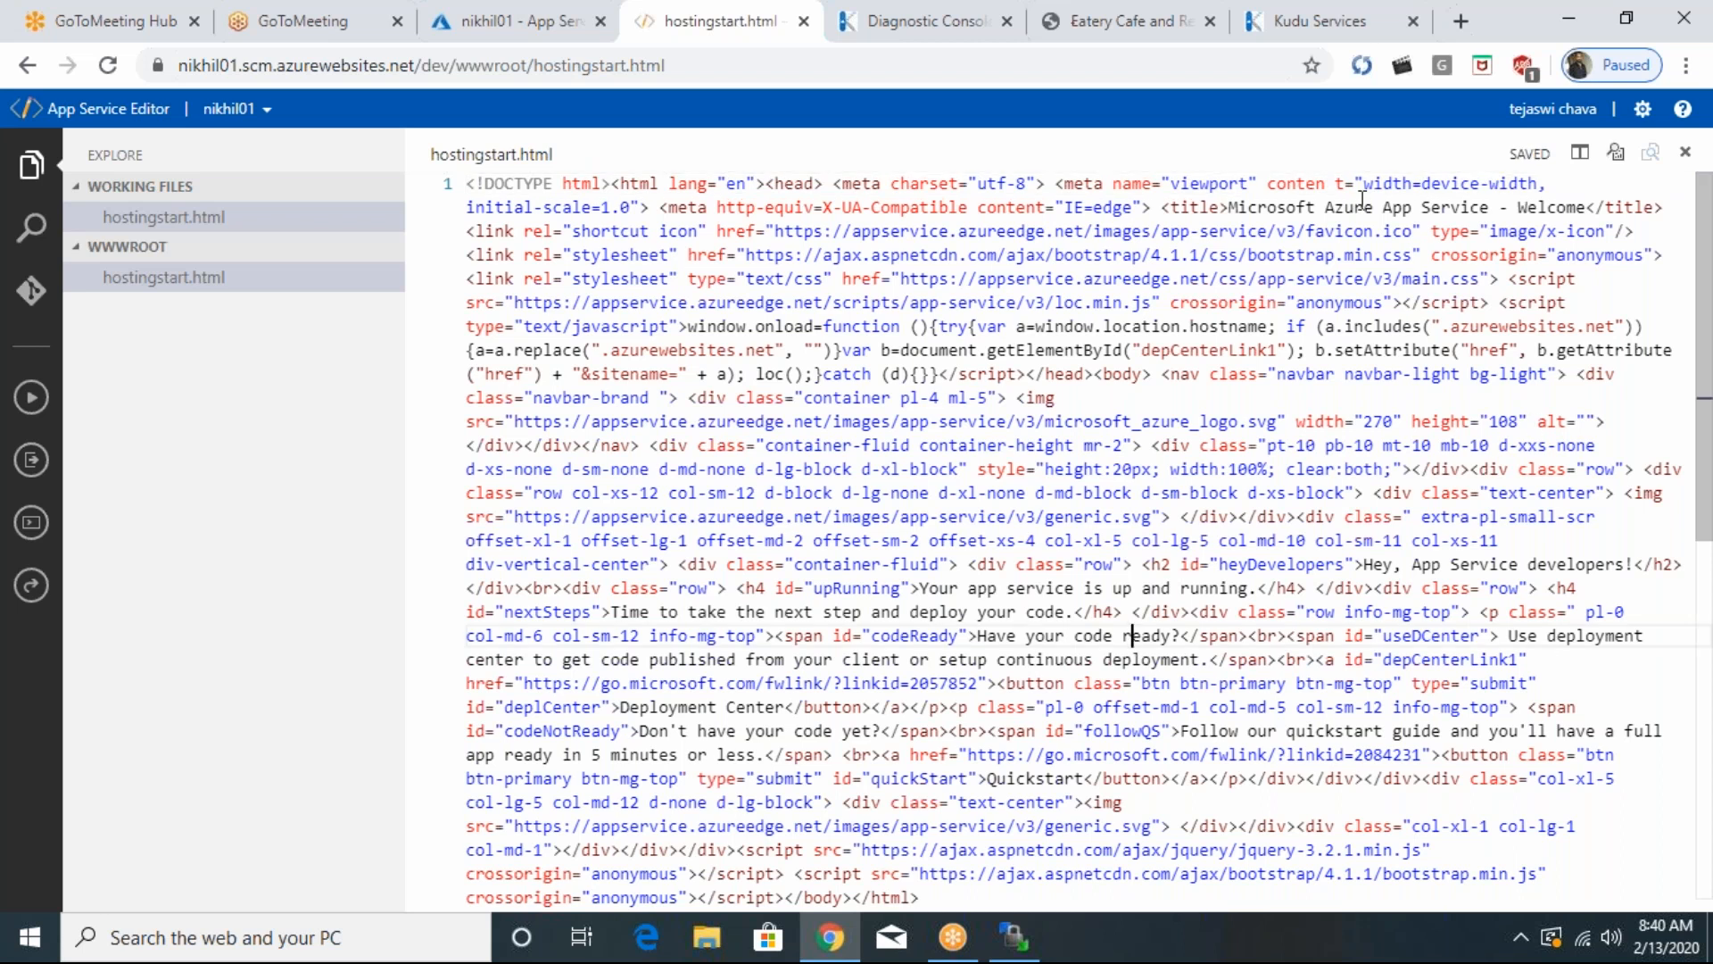
{"action": "left_click", "coordinate": [1335, 186]}
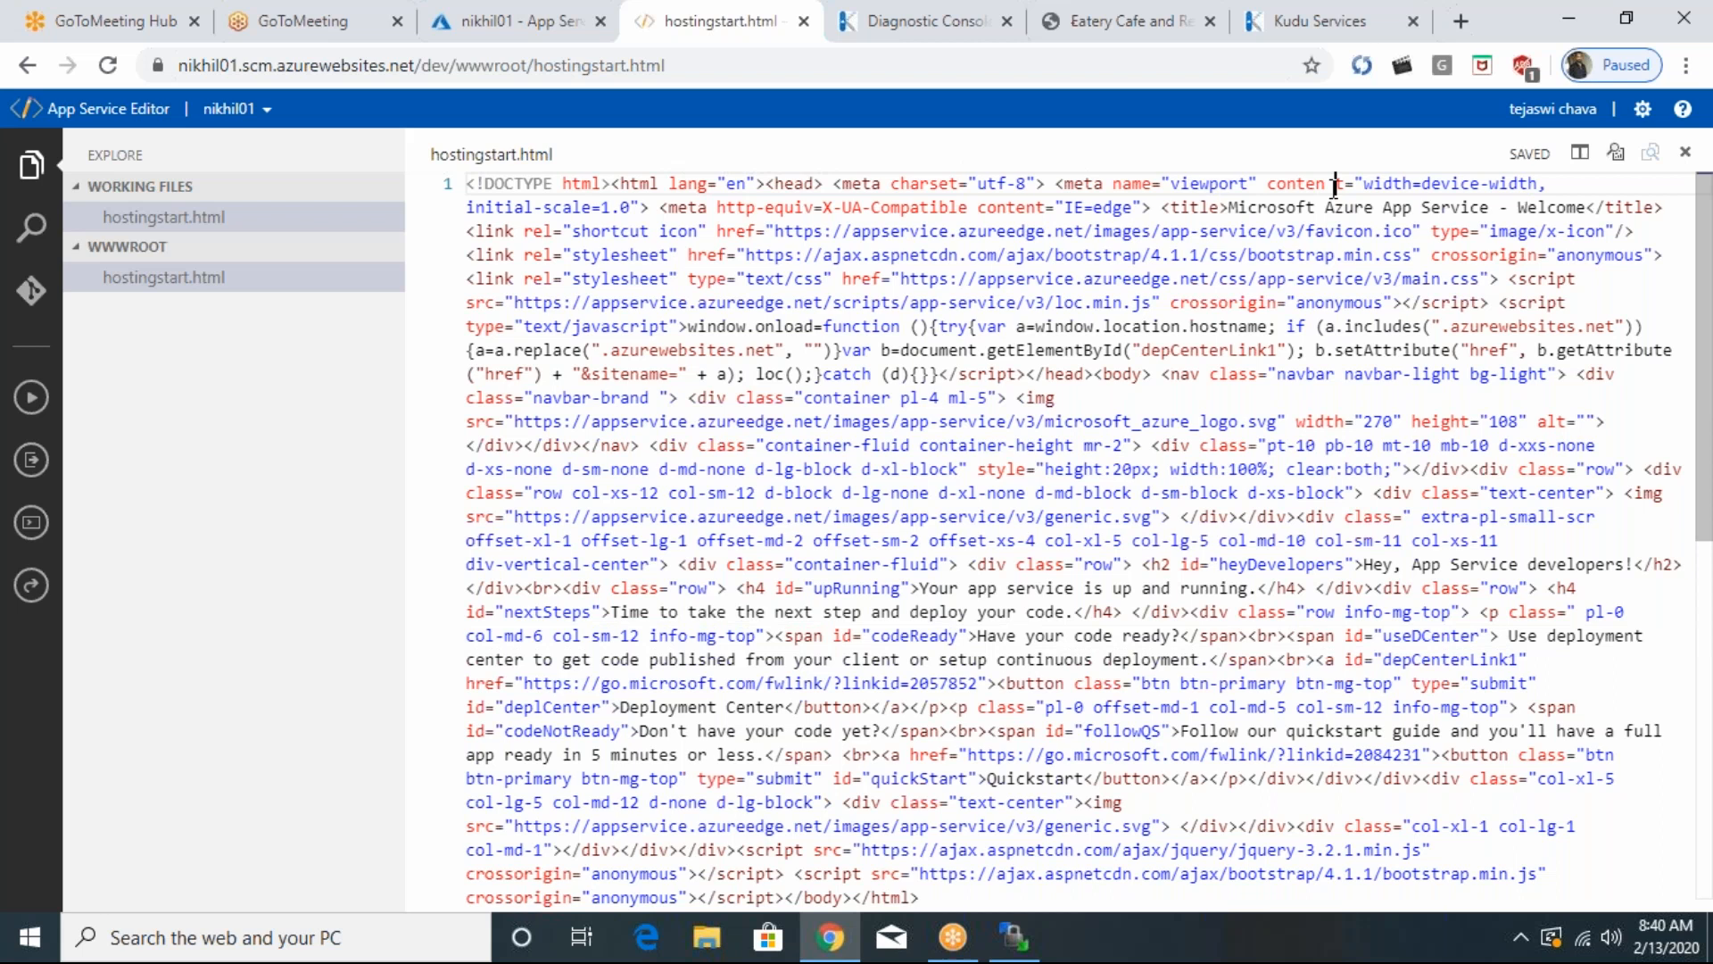
{"action": "key", "text": "BackSpace"}
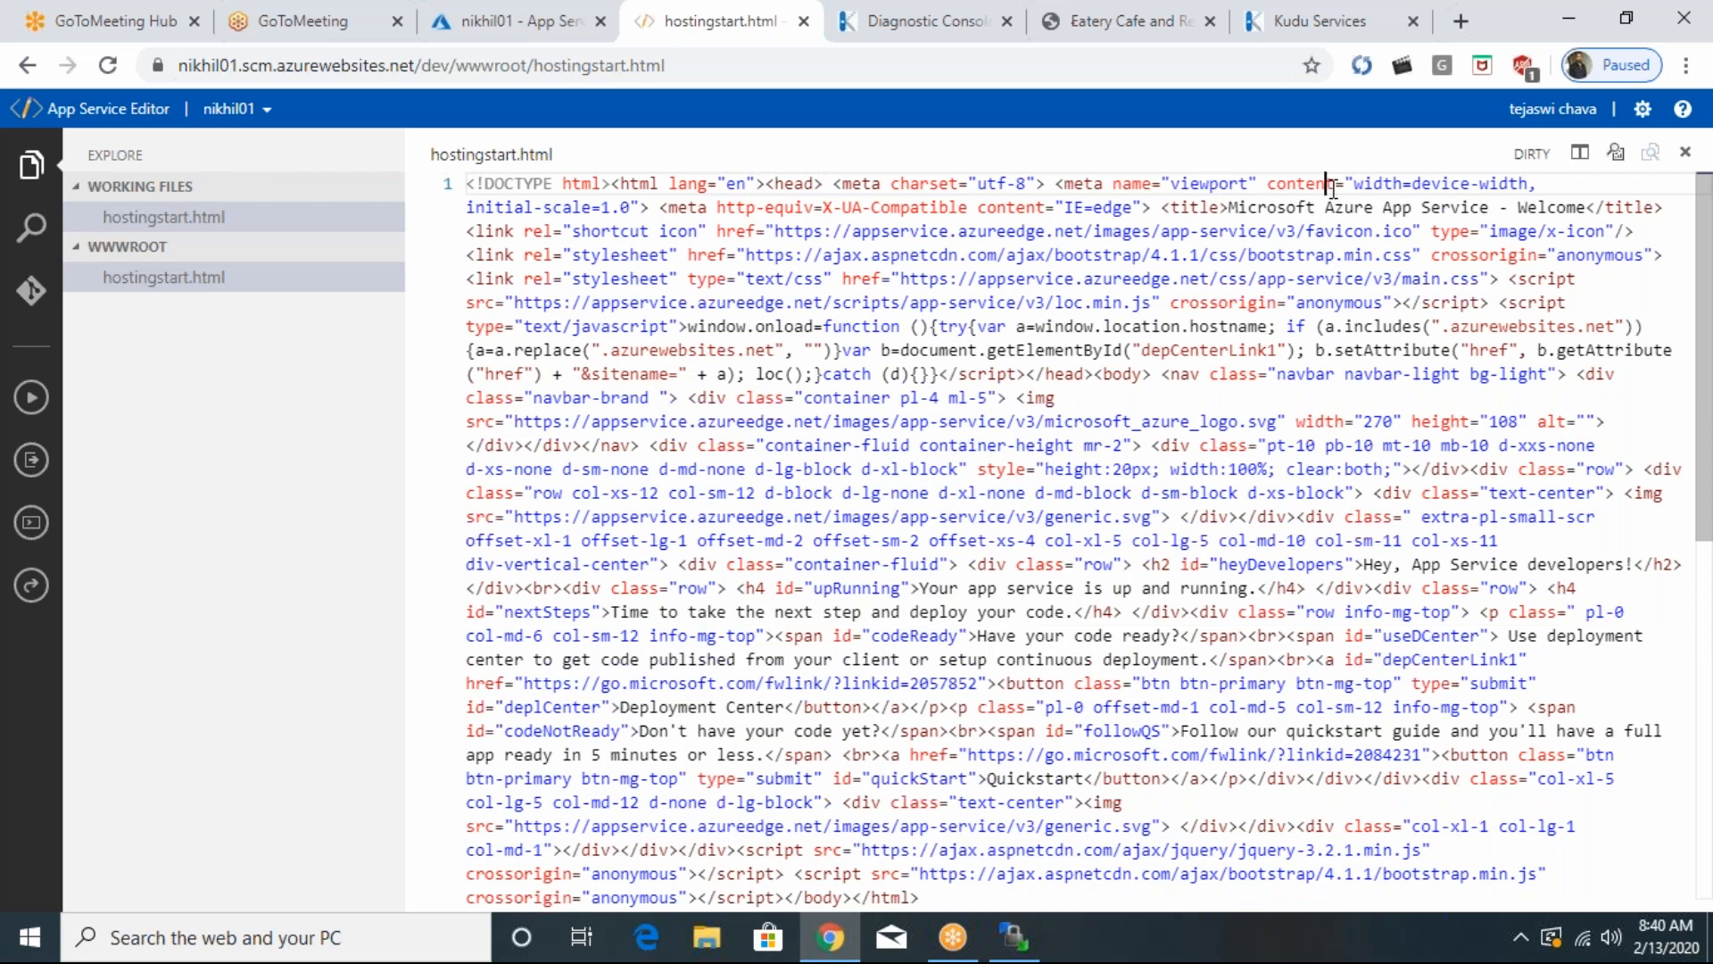
{"action": "key", "text": "ctrl+s"}
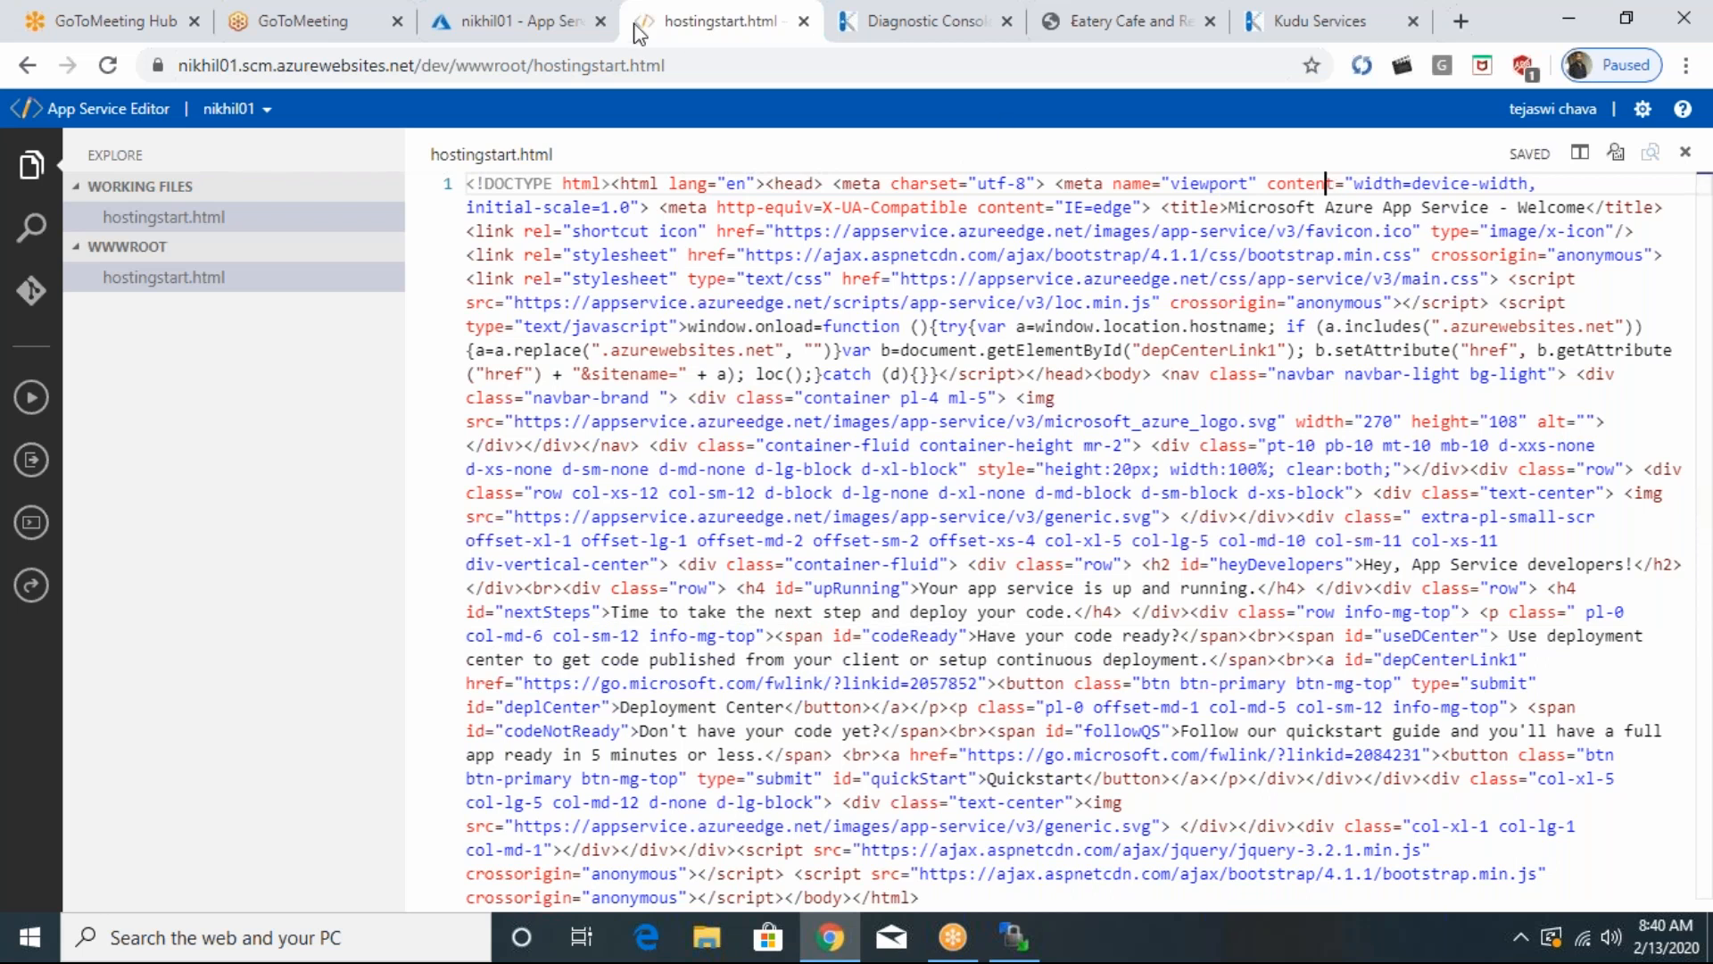
- Return to nikhil01's App Service Editor page in the Azure portal, and search the PC for Visual Studio 2019 to launch it
{"action": "left_click", "coordinate": [524, 25]}
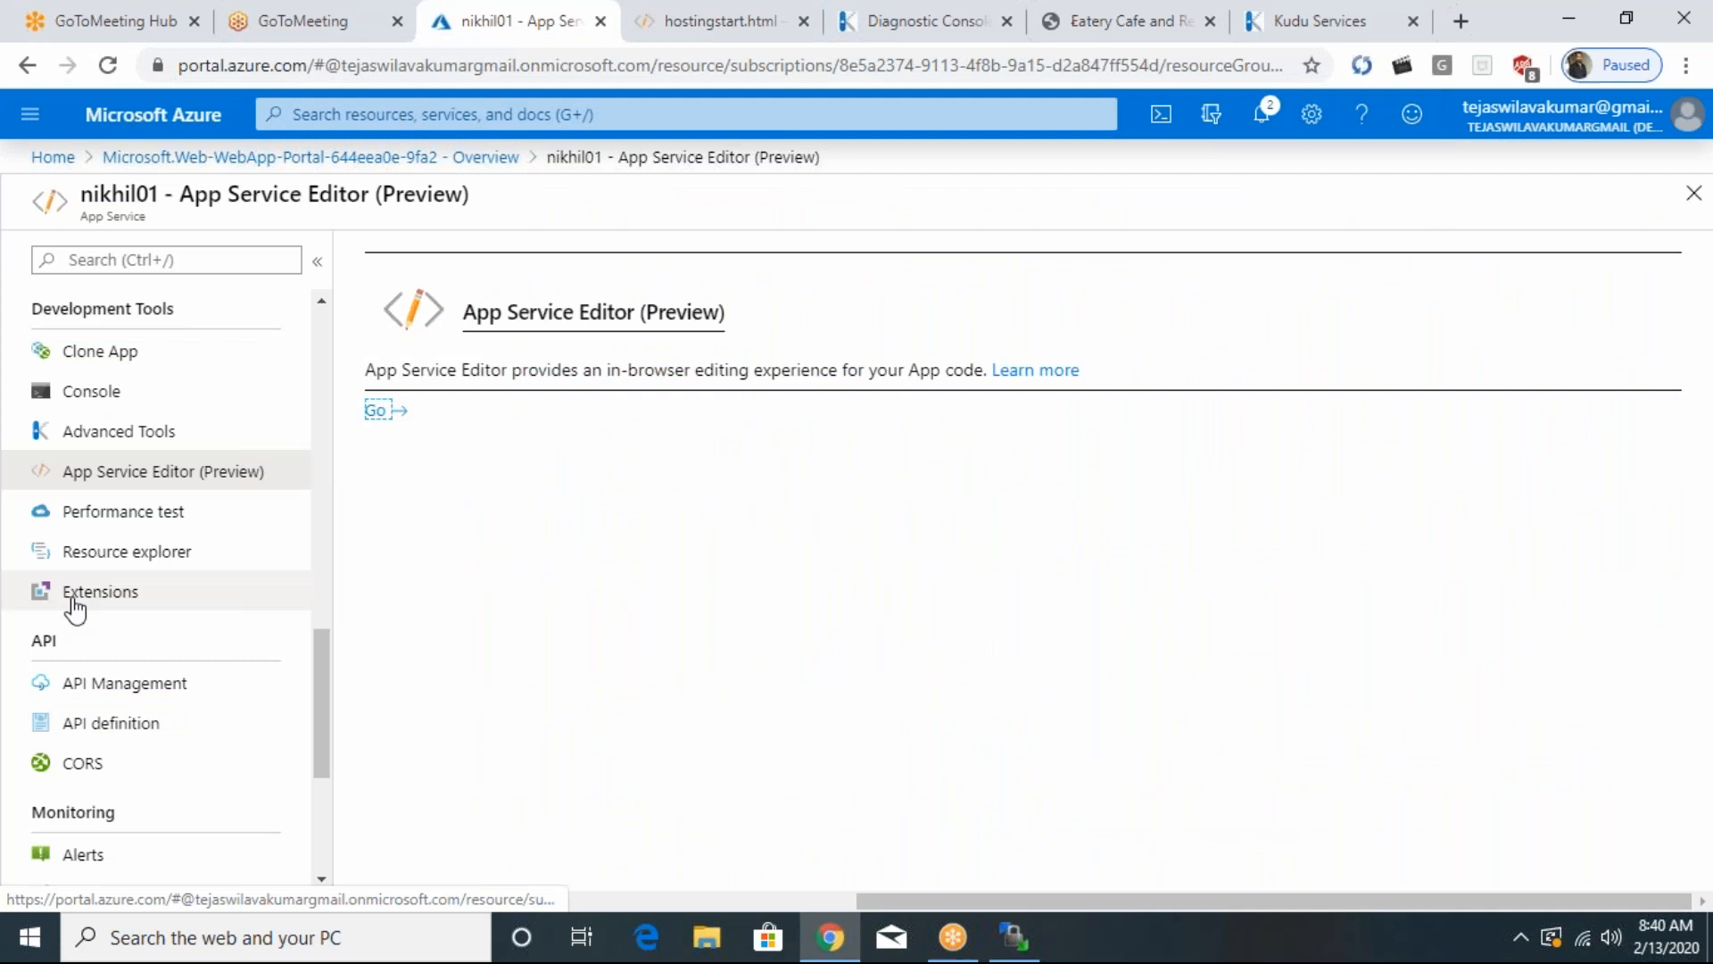
{"action": "left_click", "coordinate": [126, 469]}
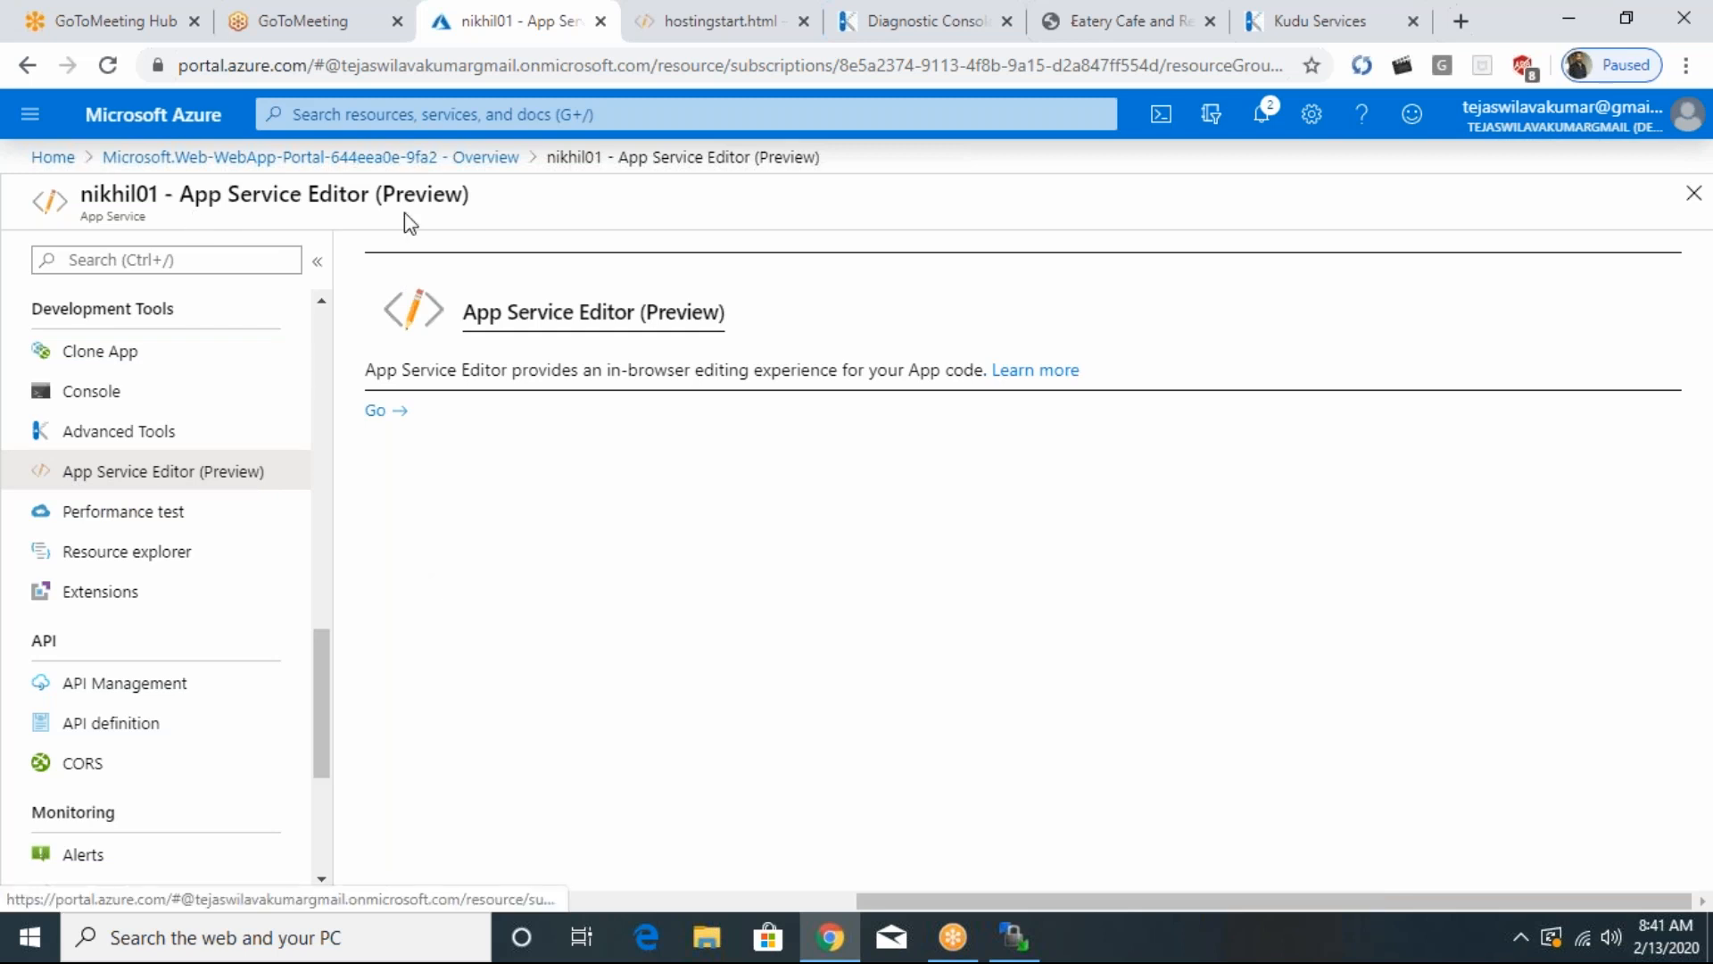
{"action": "left_click", "coordinate": [323, 940]}
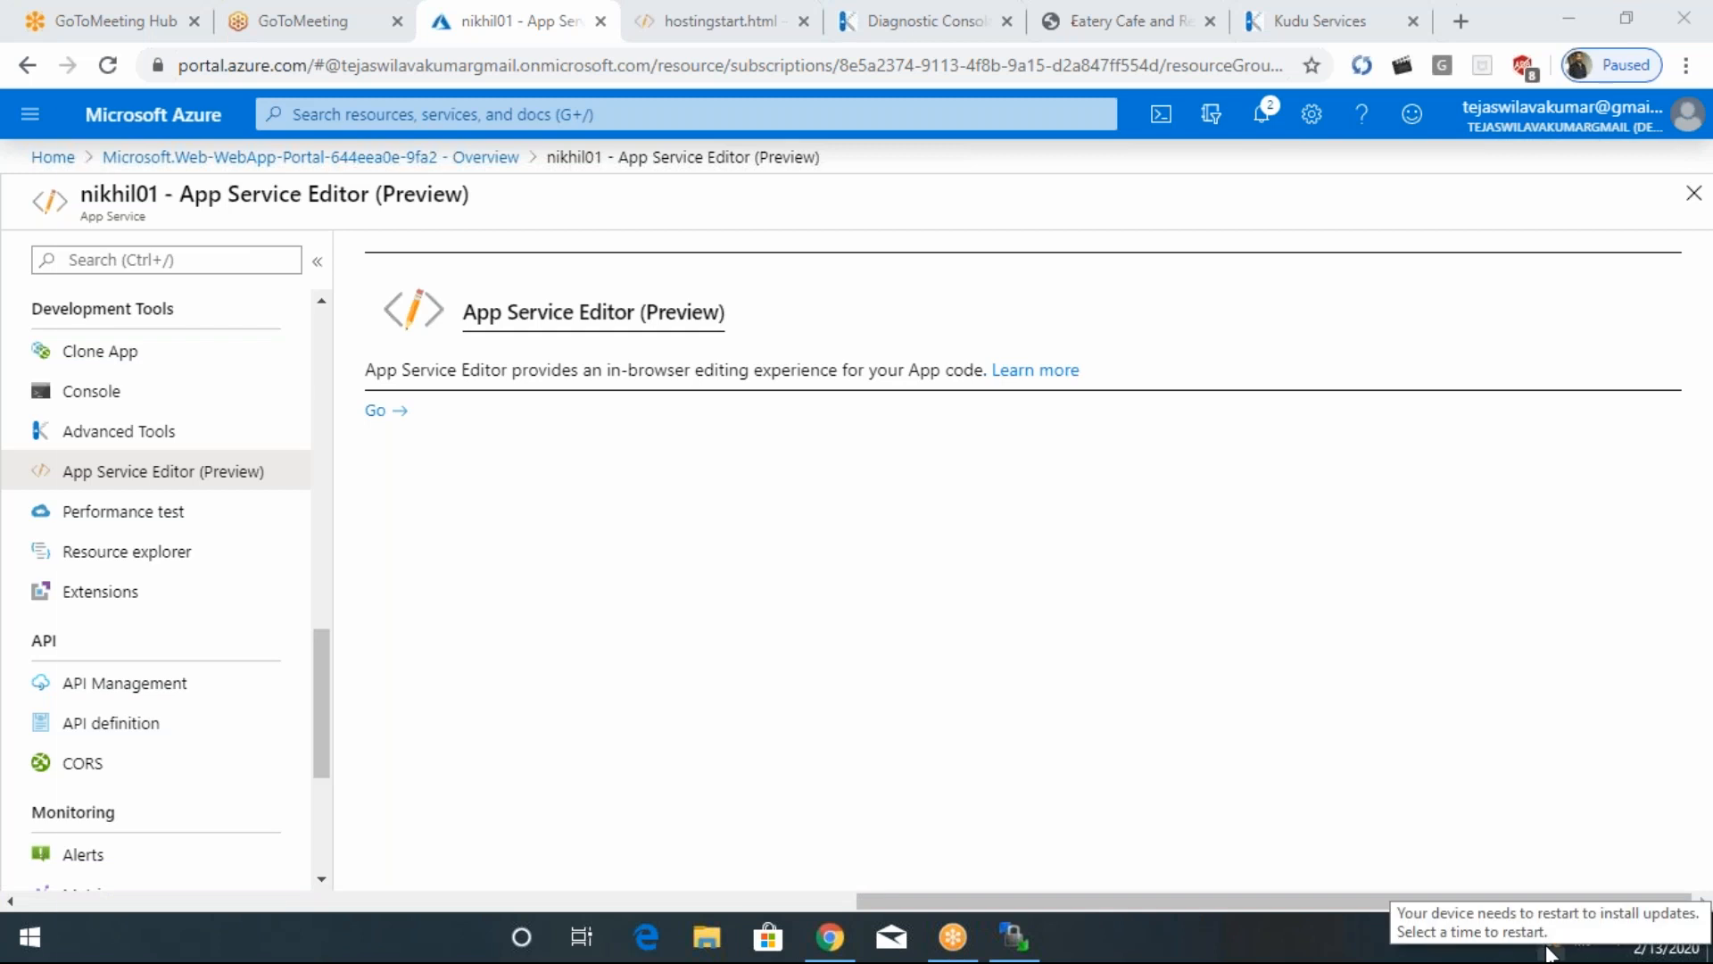
{"action": "key", "text": "super"}
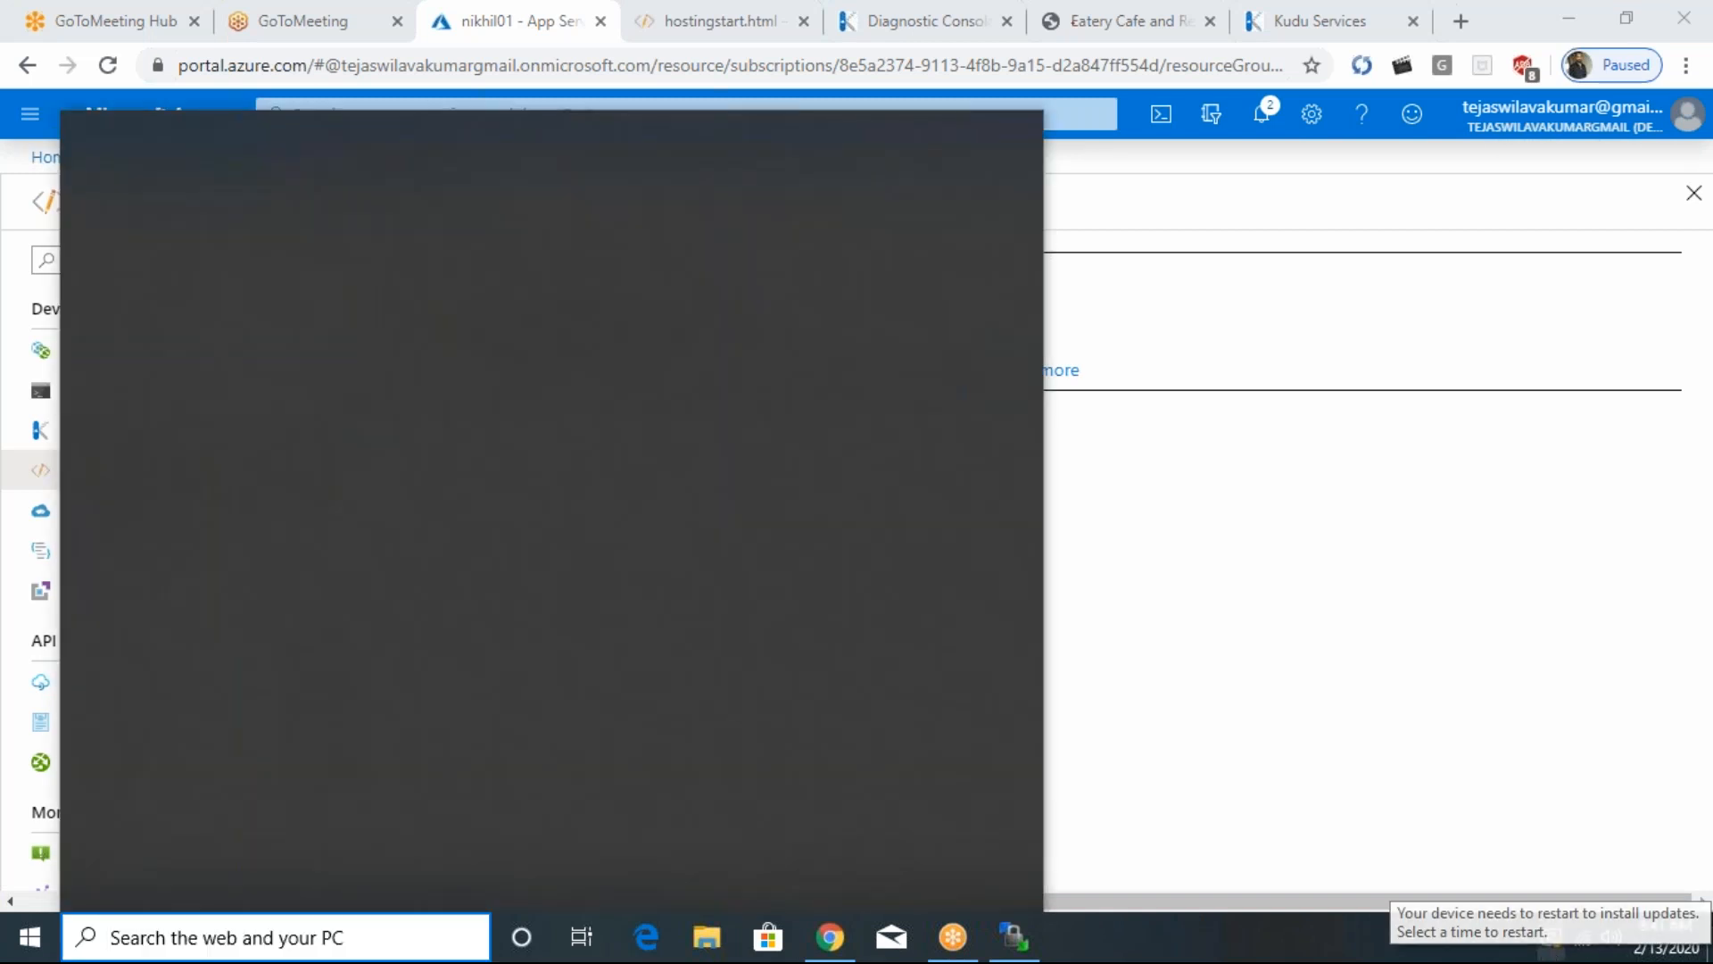
{"action": "type", "text": "visu"}
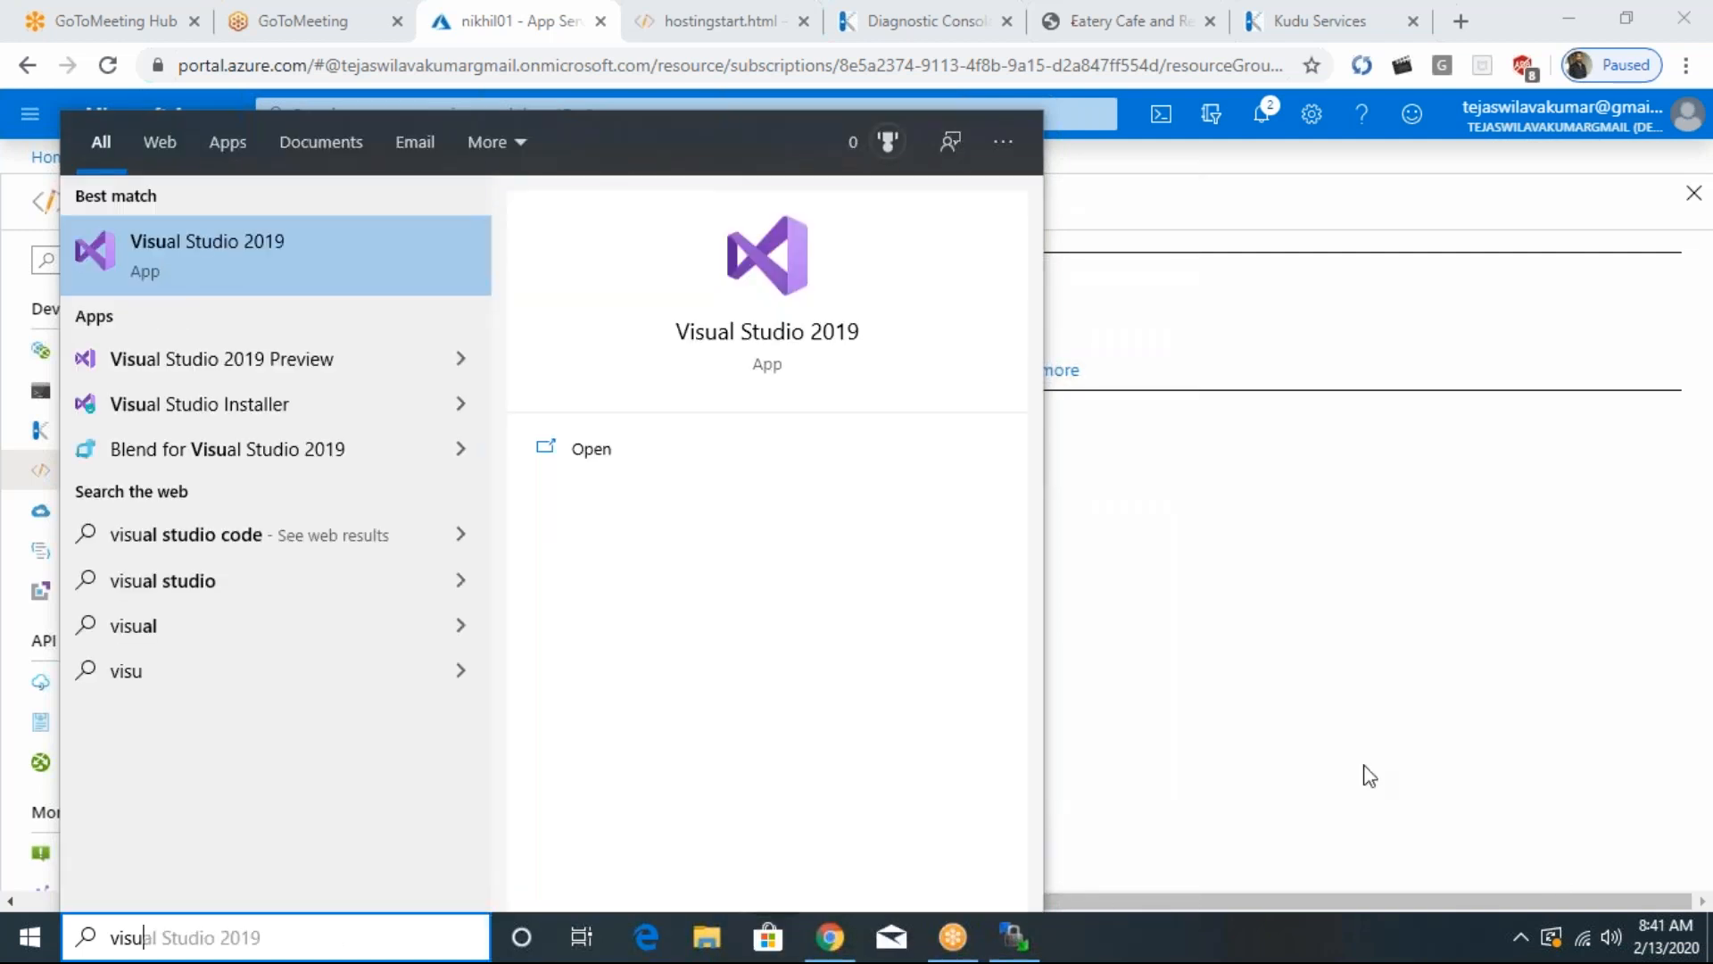
{"action": "key", "text": "Return"}
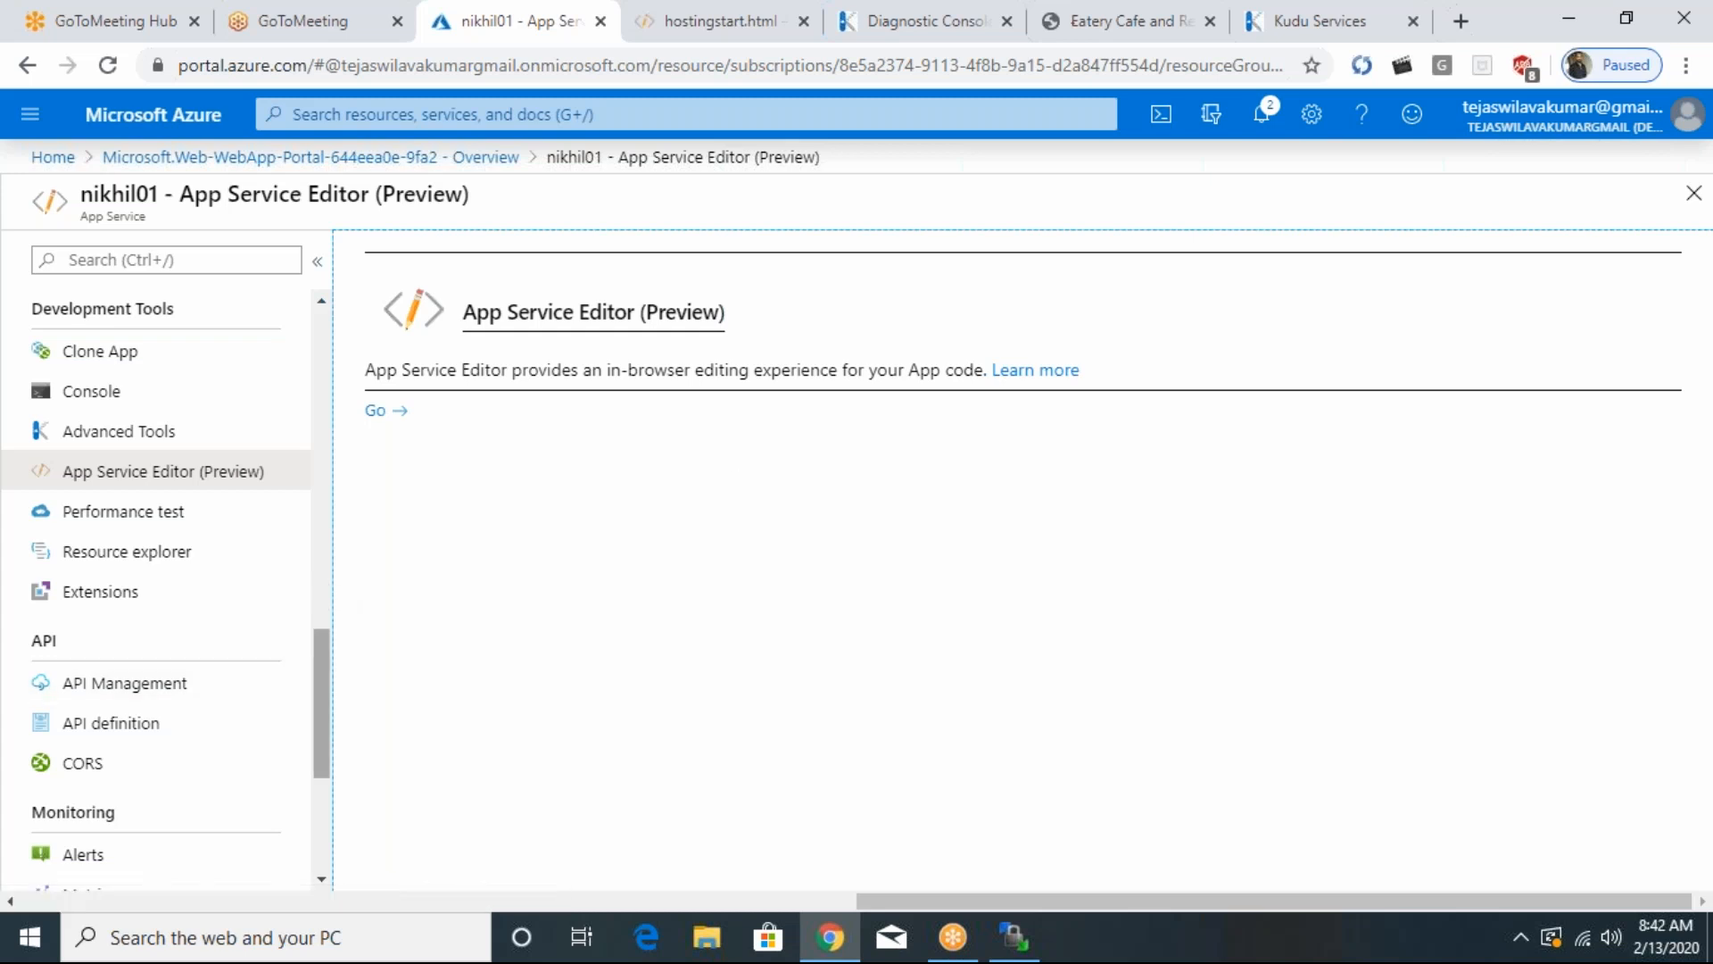
- Load nikhil01's App Service logs page in the portal, and switch to the Kudu diagnostic console
{"action": "left_click_drag", "start_coordinate": [317, 688], "coordinate": [318, 742]}
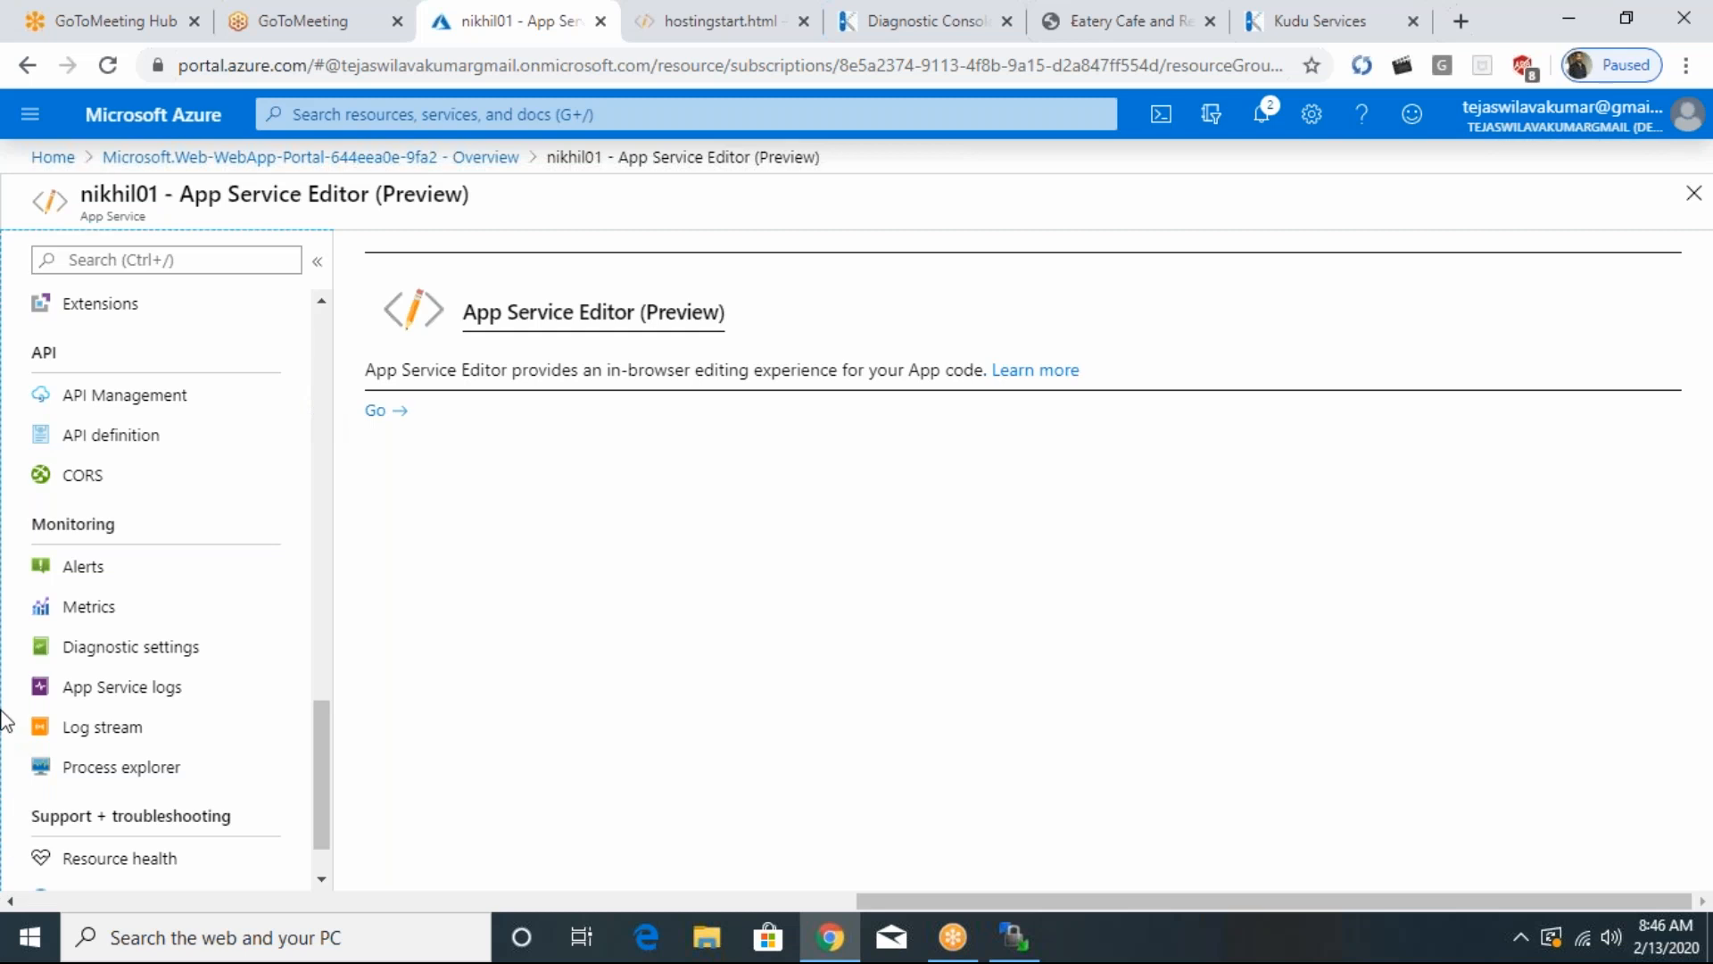
{"action": "left_click", "coordinate": [171, 688]}
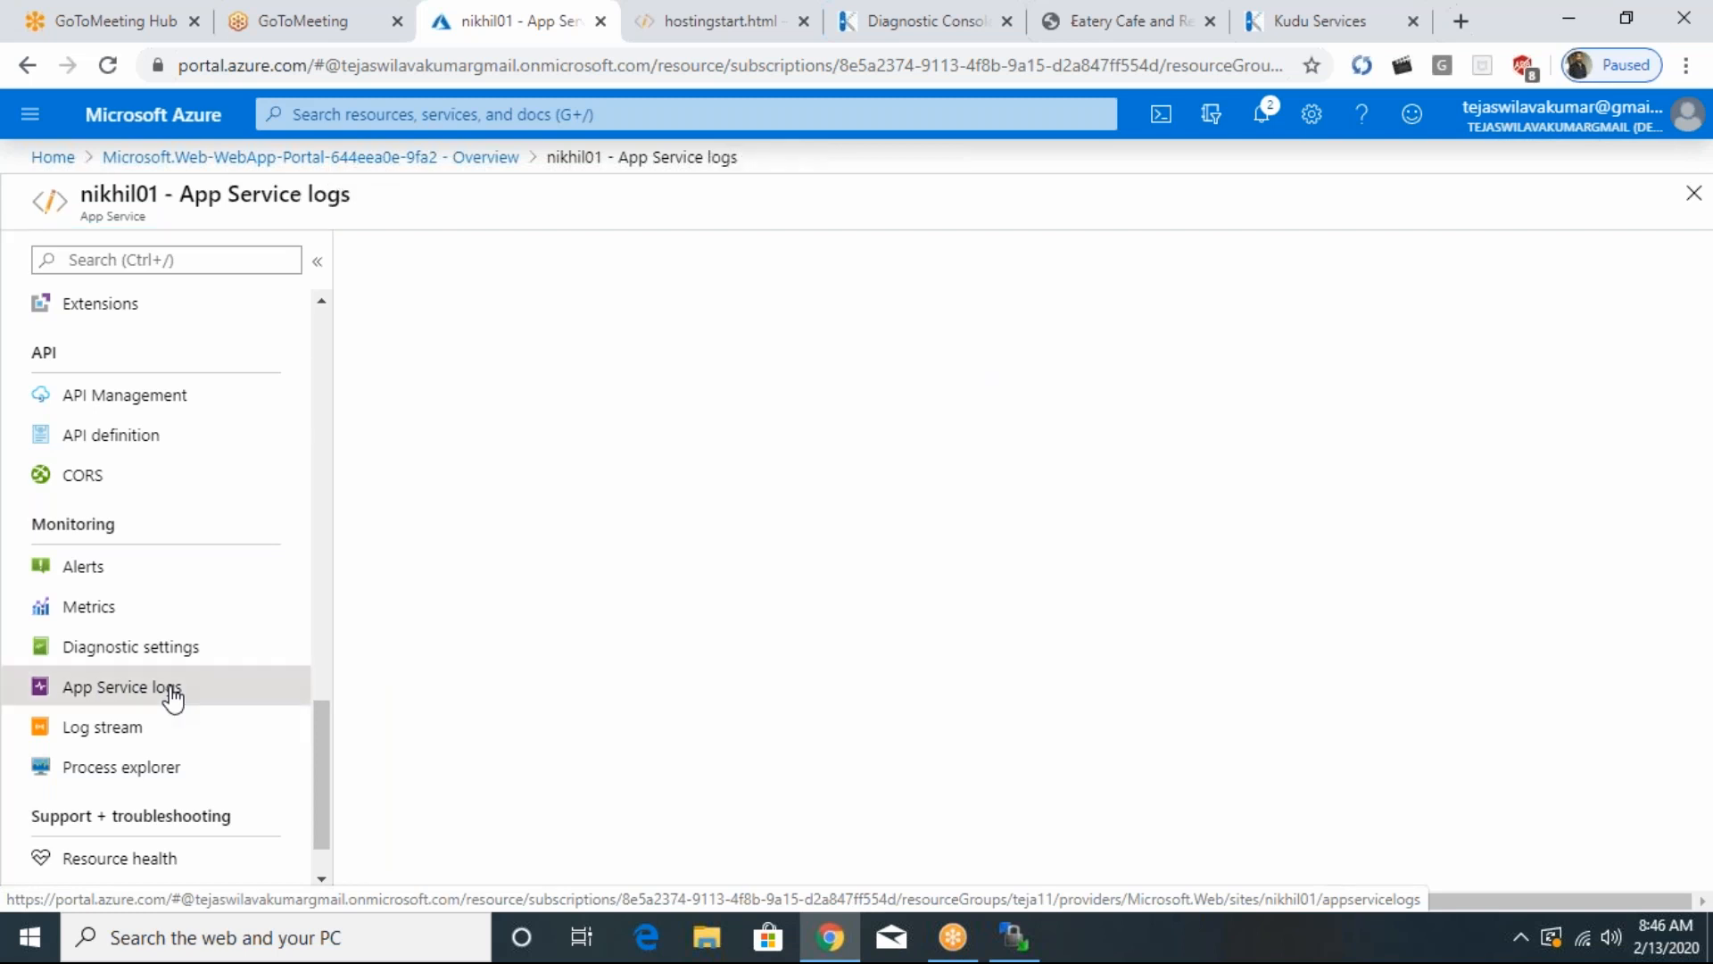
{"action": "left_click", "coordinate": [1132, 25]}
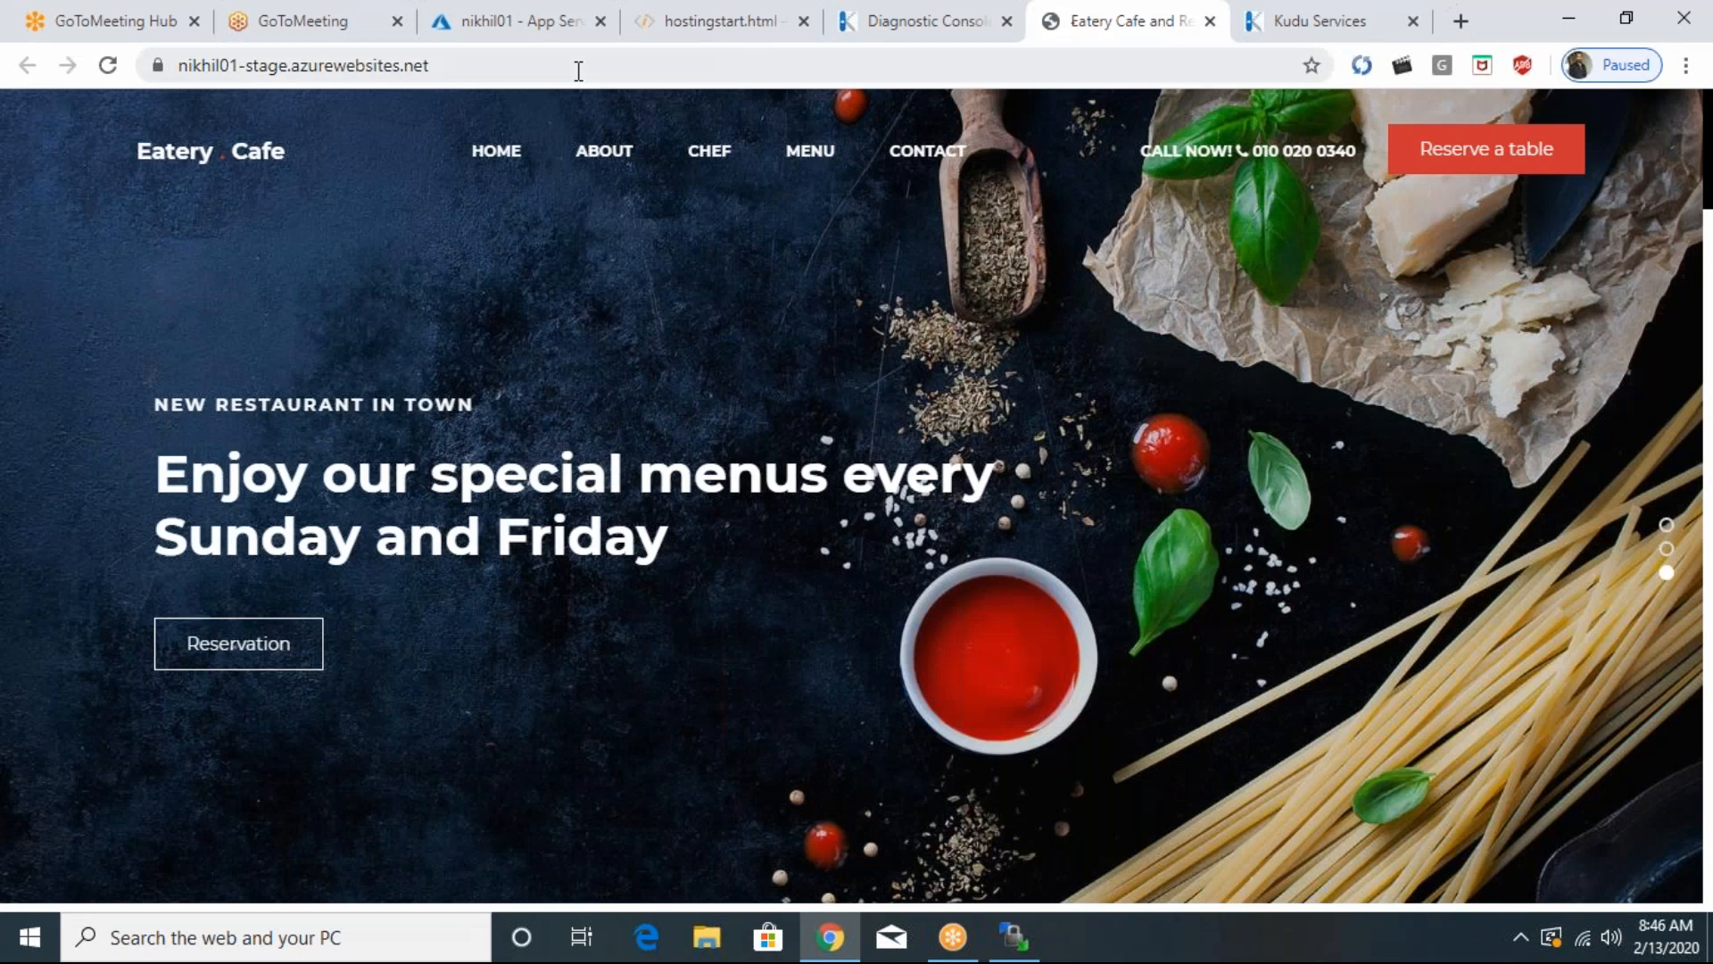
{"action": "left_click", "coordinate": [747, 36]}
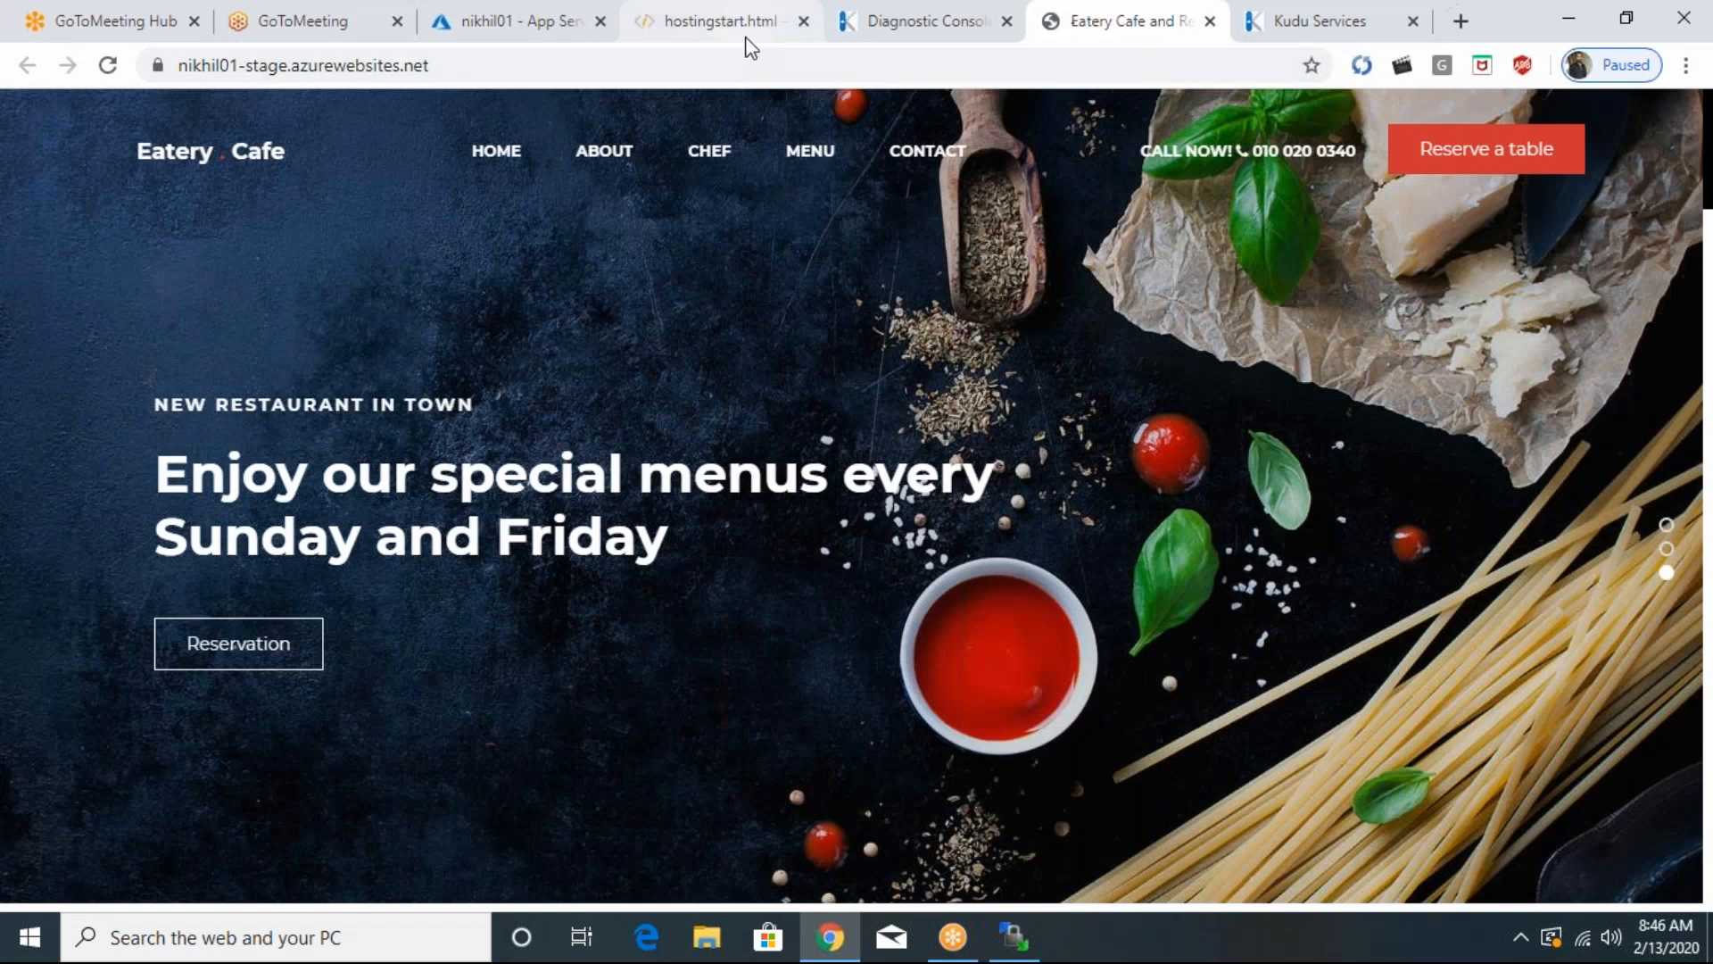
{"action": "left_click", "coordinate": [857, 26]}
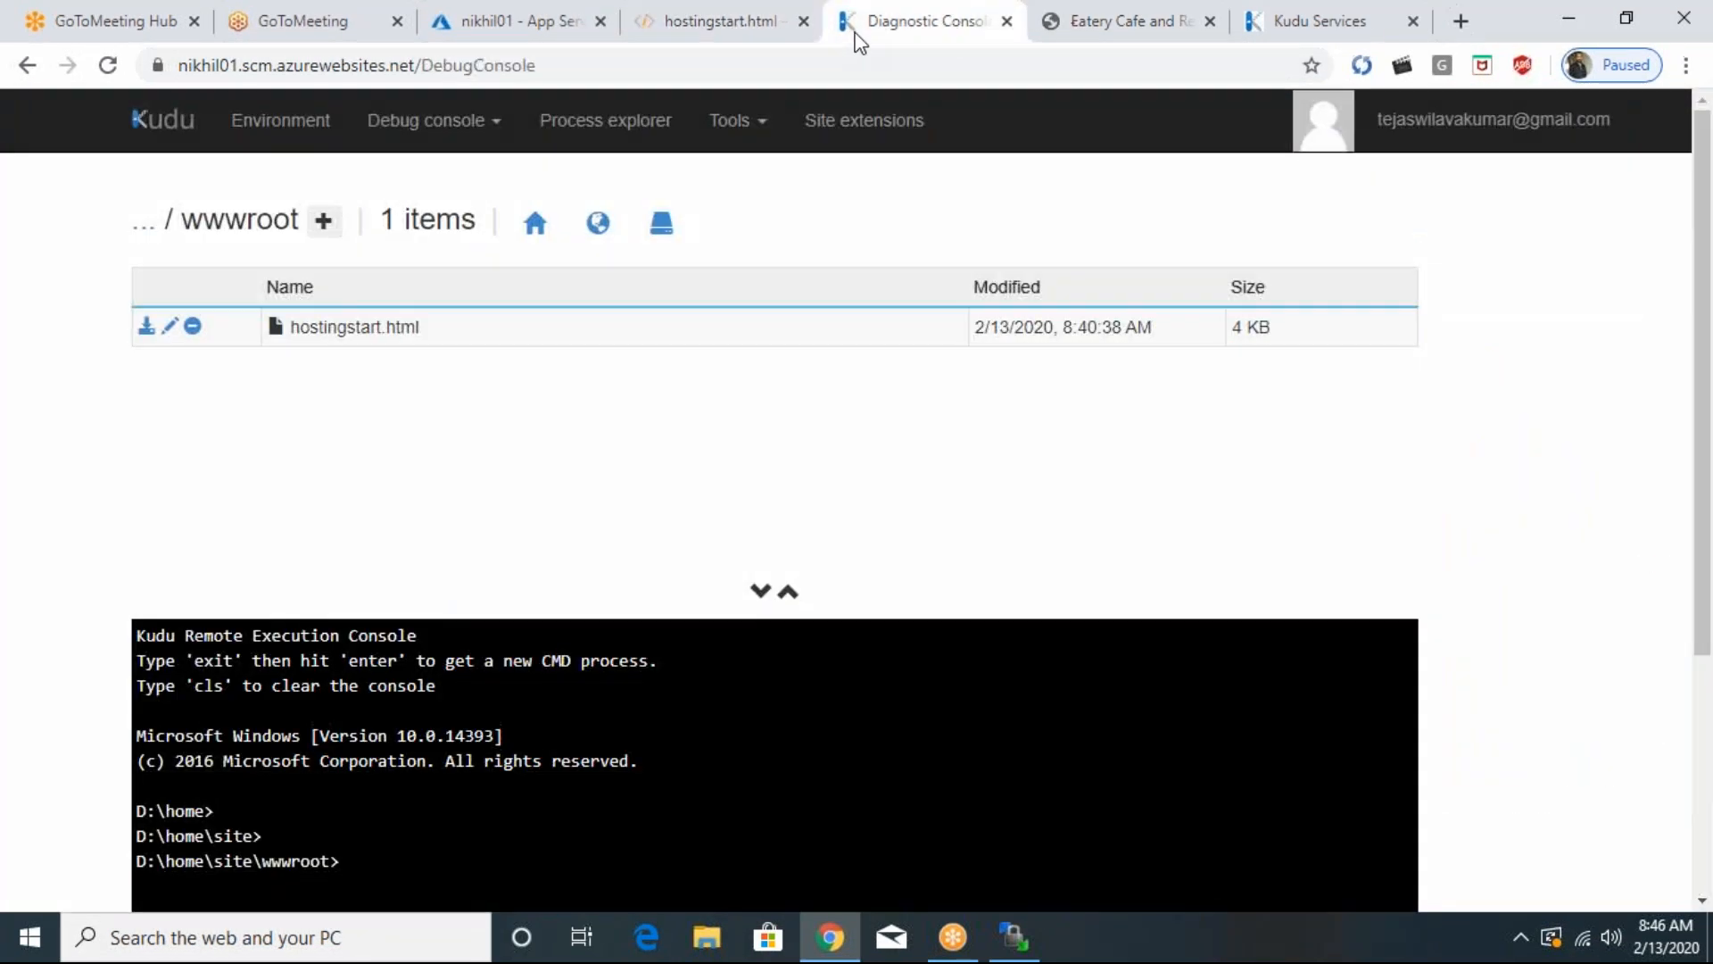
- In Kudu, go up from wwwroot, look inside the deployments and tools folders, and return to the site folder
{"action": "left_click", "coordinate": [145, 234]}
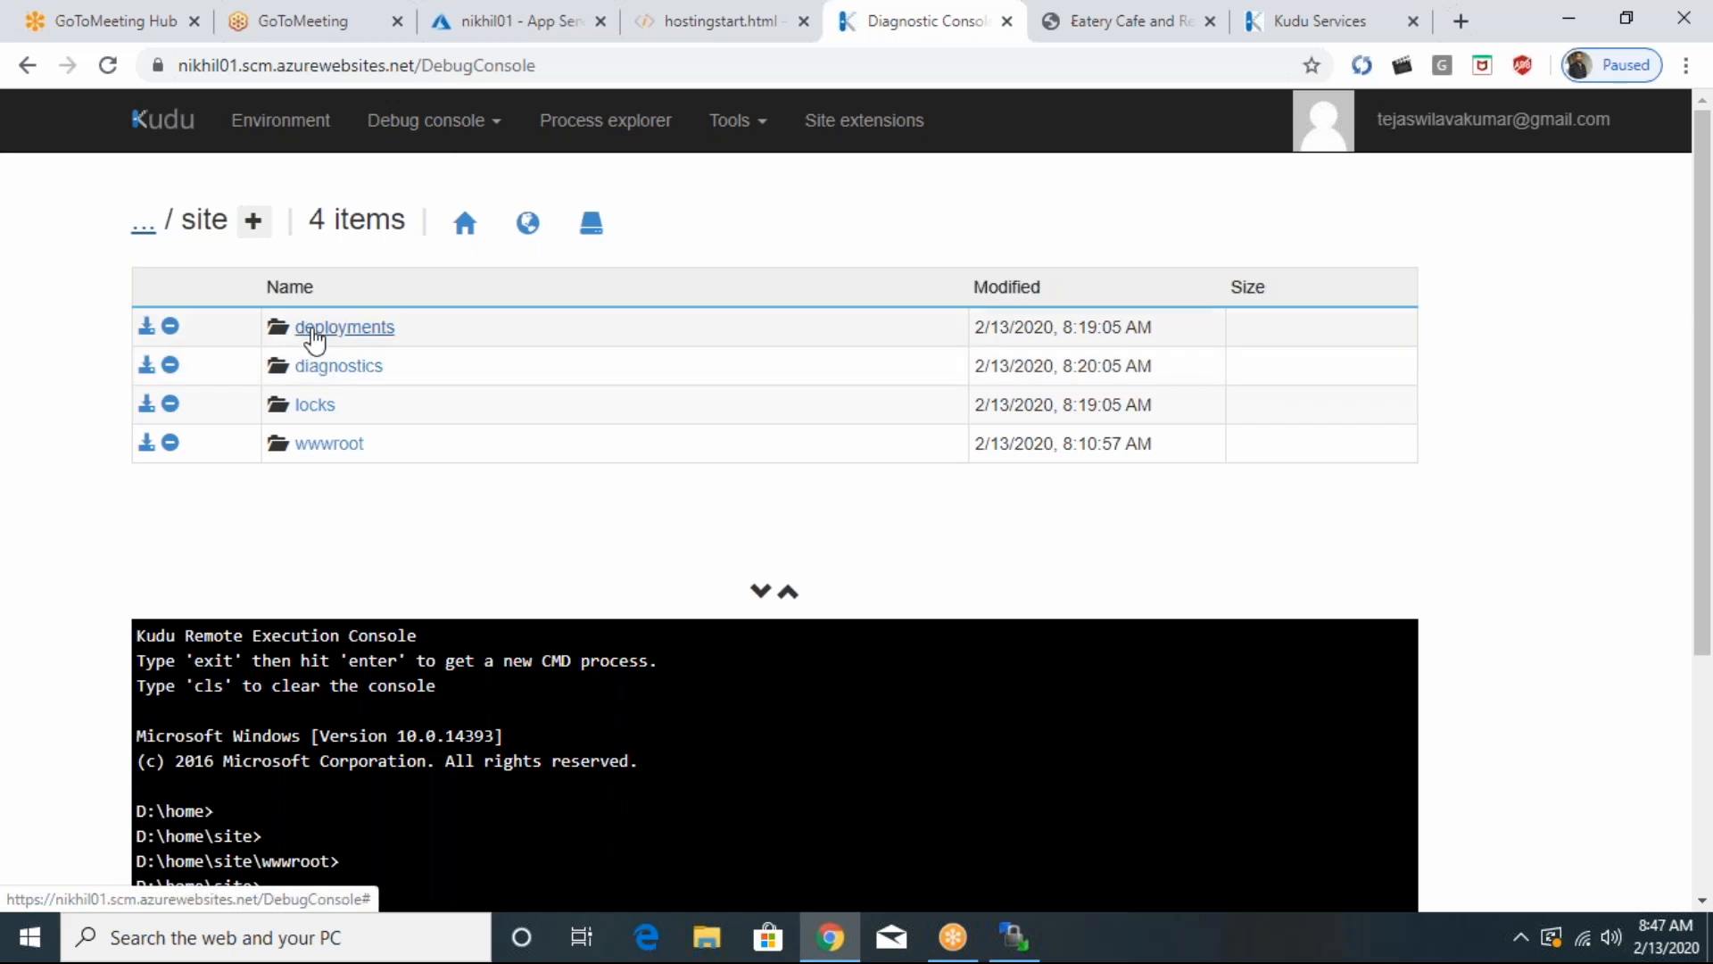
{"action": "left_click", "coordinate": [344, 328]}
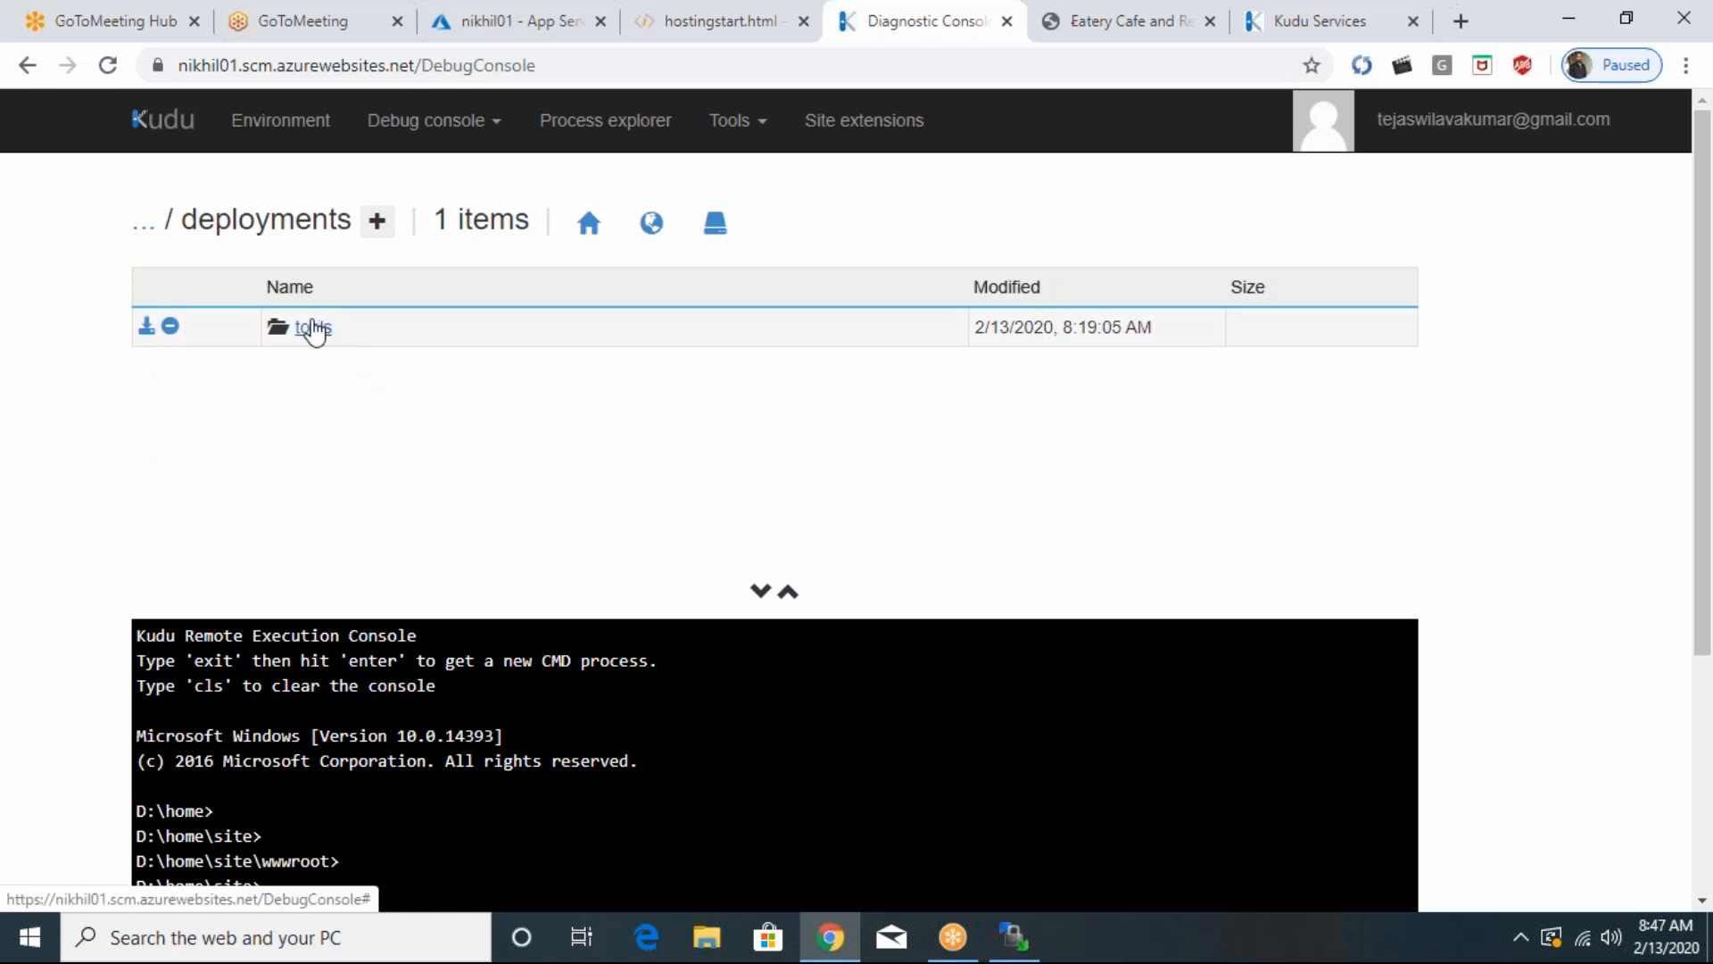
{"action": "left_click", "coordinate": [311, 328]}
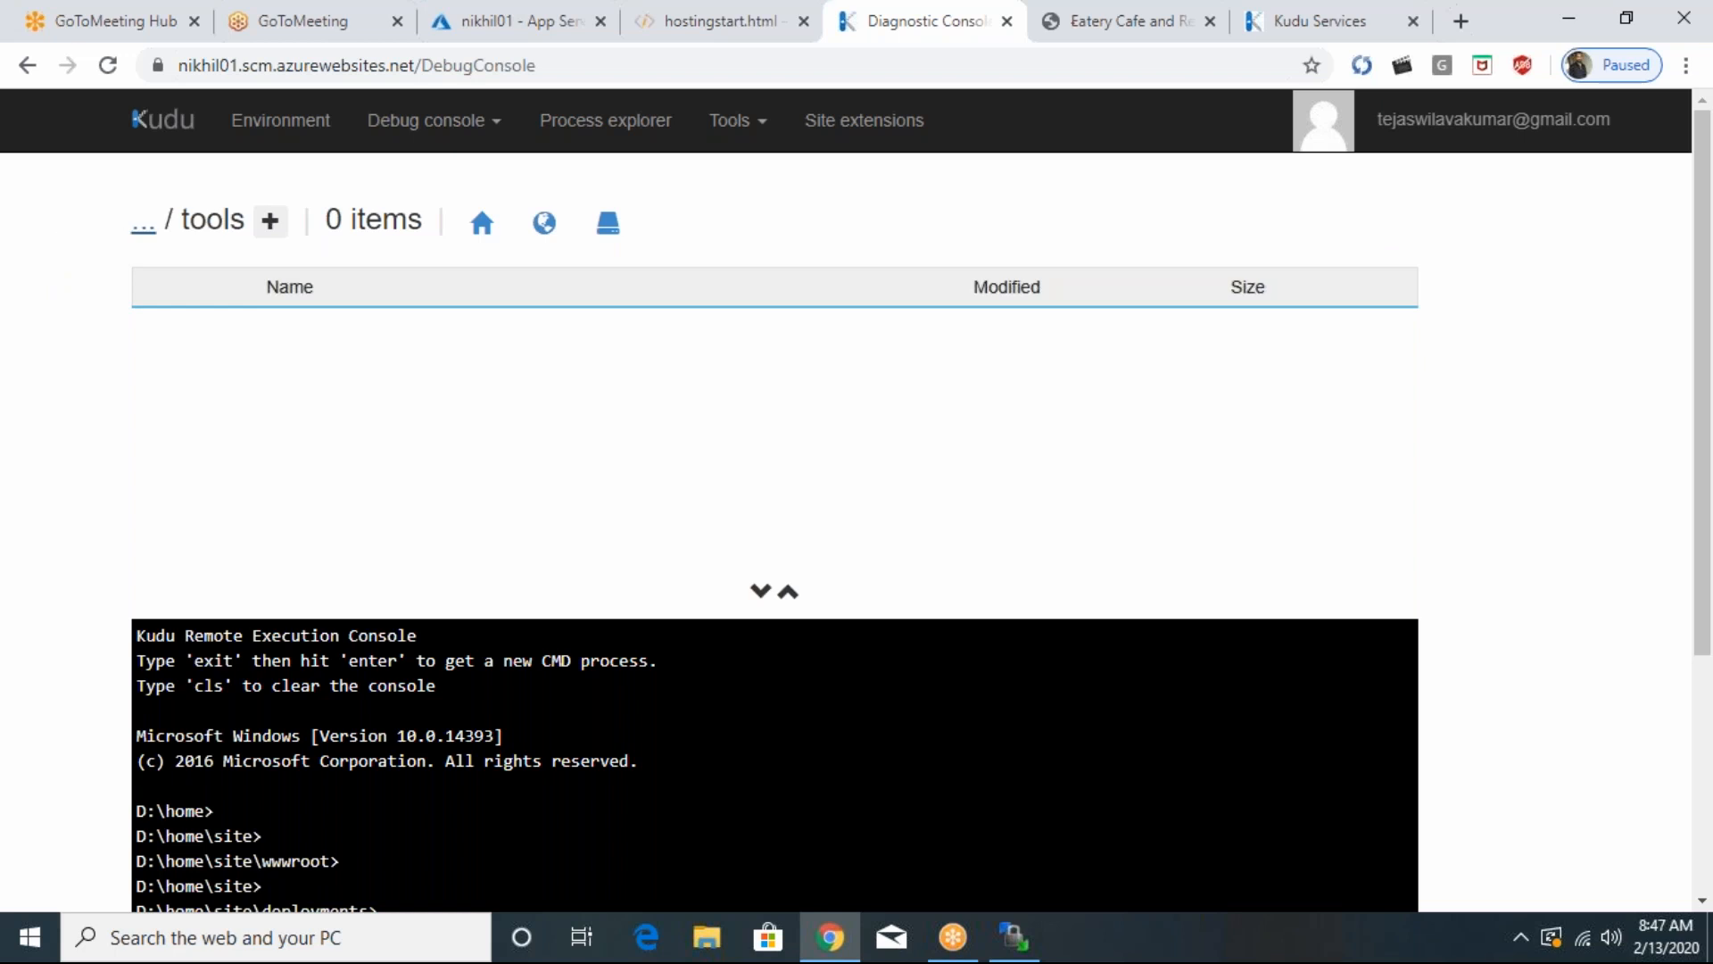
{"action": "left_click", "coordinate": [143, 230]}
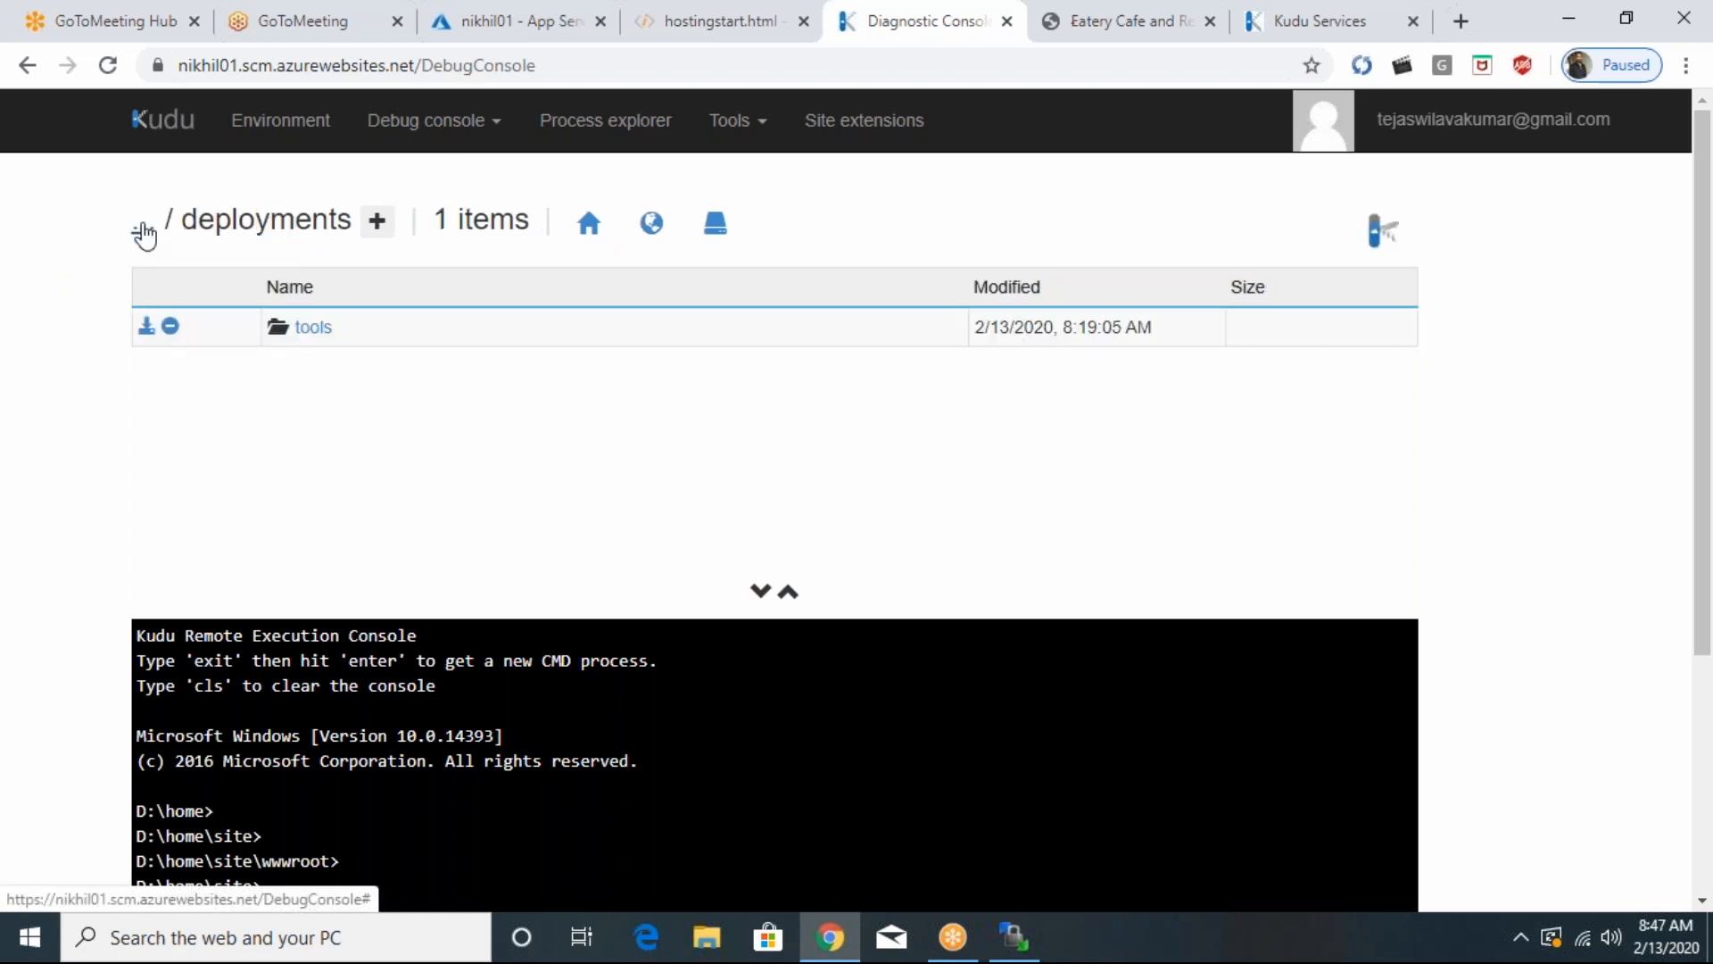
{"action": "left_click", "coordinate": [143, 231]}
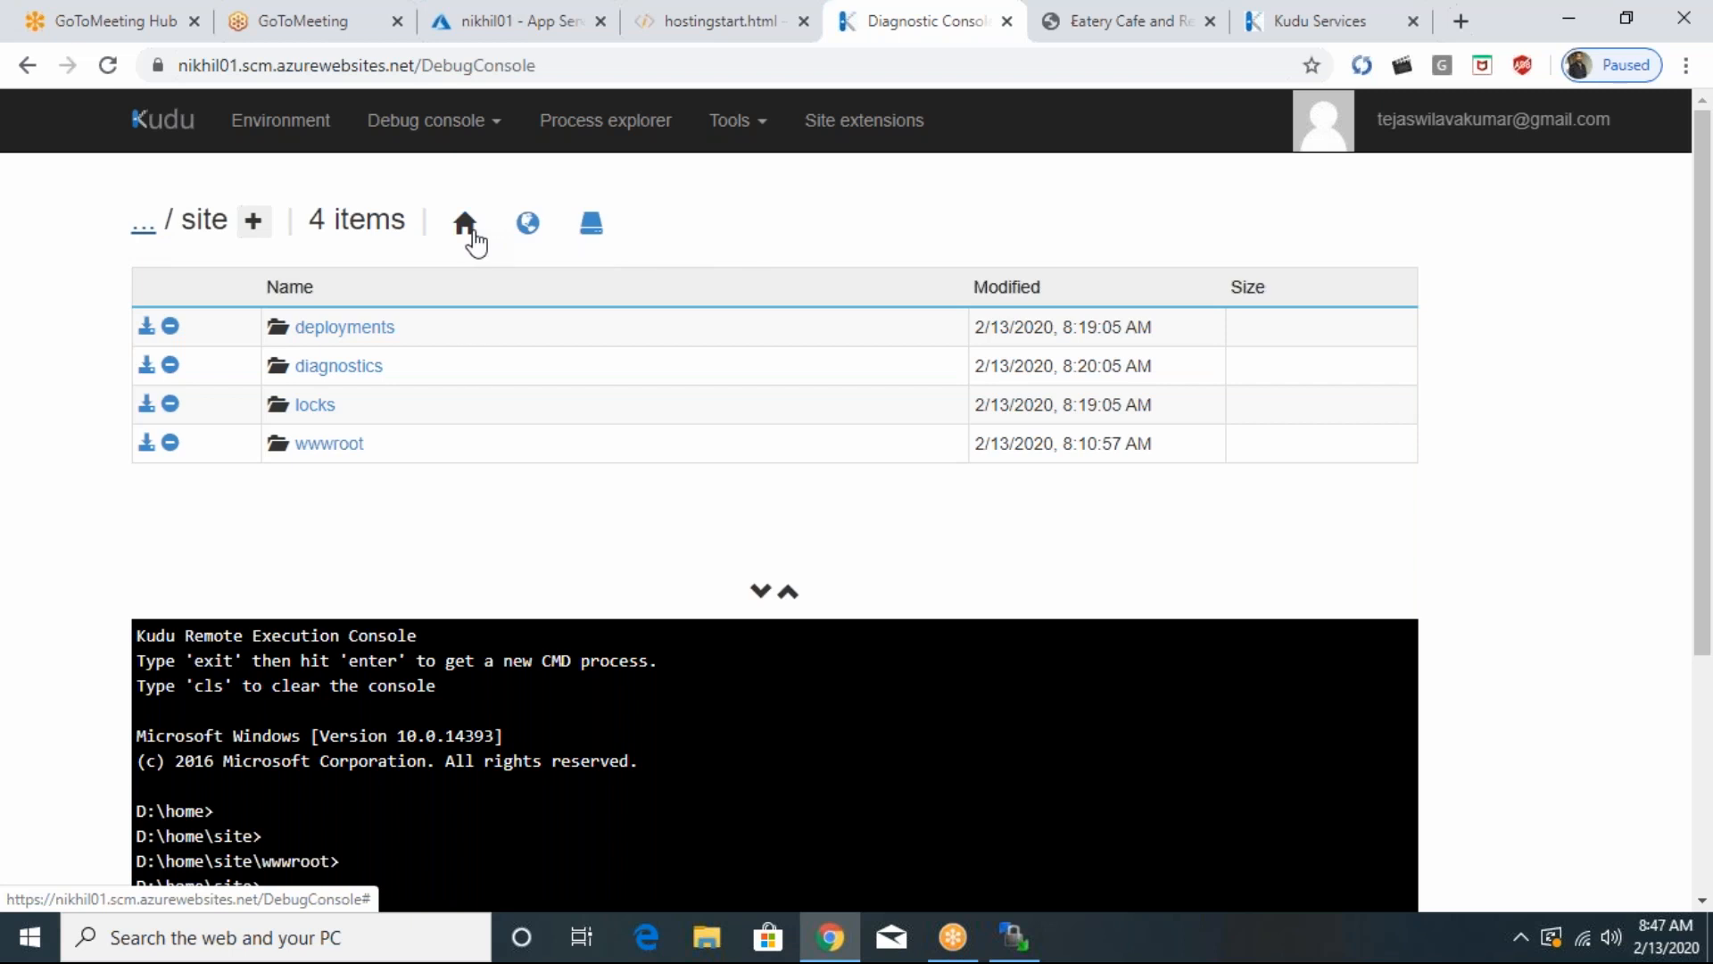
- Browse the system drive in Kudu, check the logs folder under inetpub, and go back up to inetpub
{"action": "left_click", "coordinate": [585, 232]}
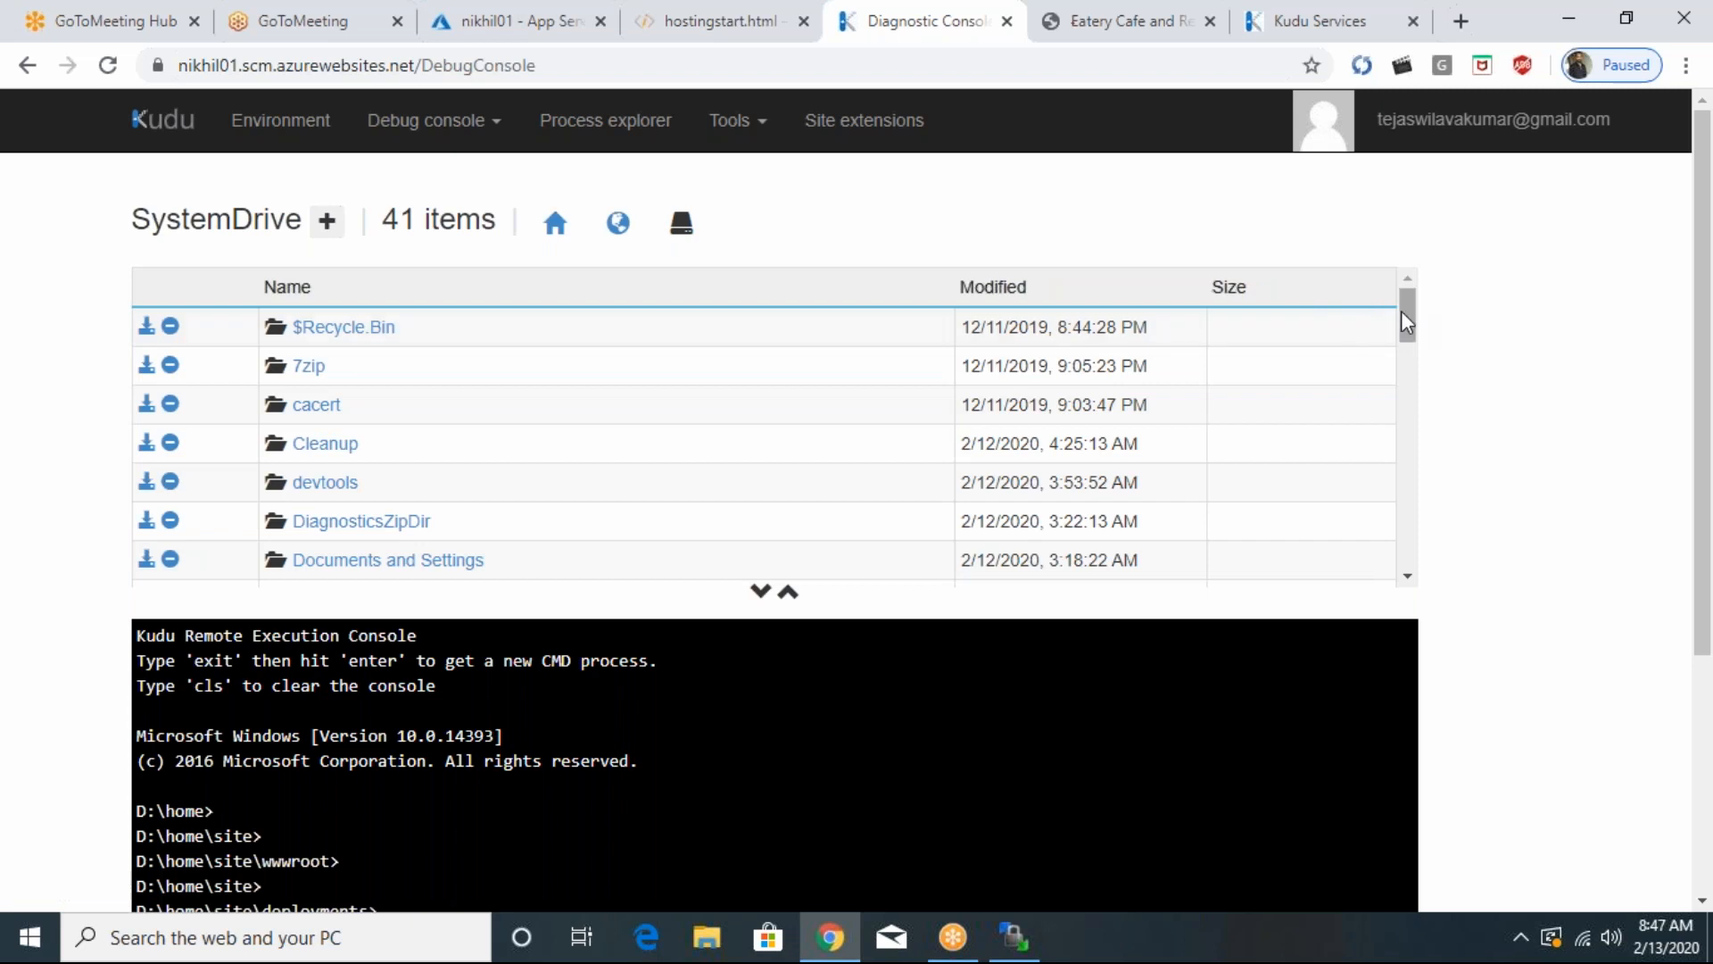
{"action": "left_click_drag", "start_coordinate": [1402, 312], "coordinate": [1324, 217]}
{"action": "scroll", "coordinate": [1345, 312], "scroll_direction": "down", "scroll_amount": 1}
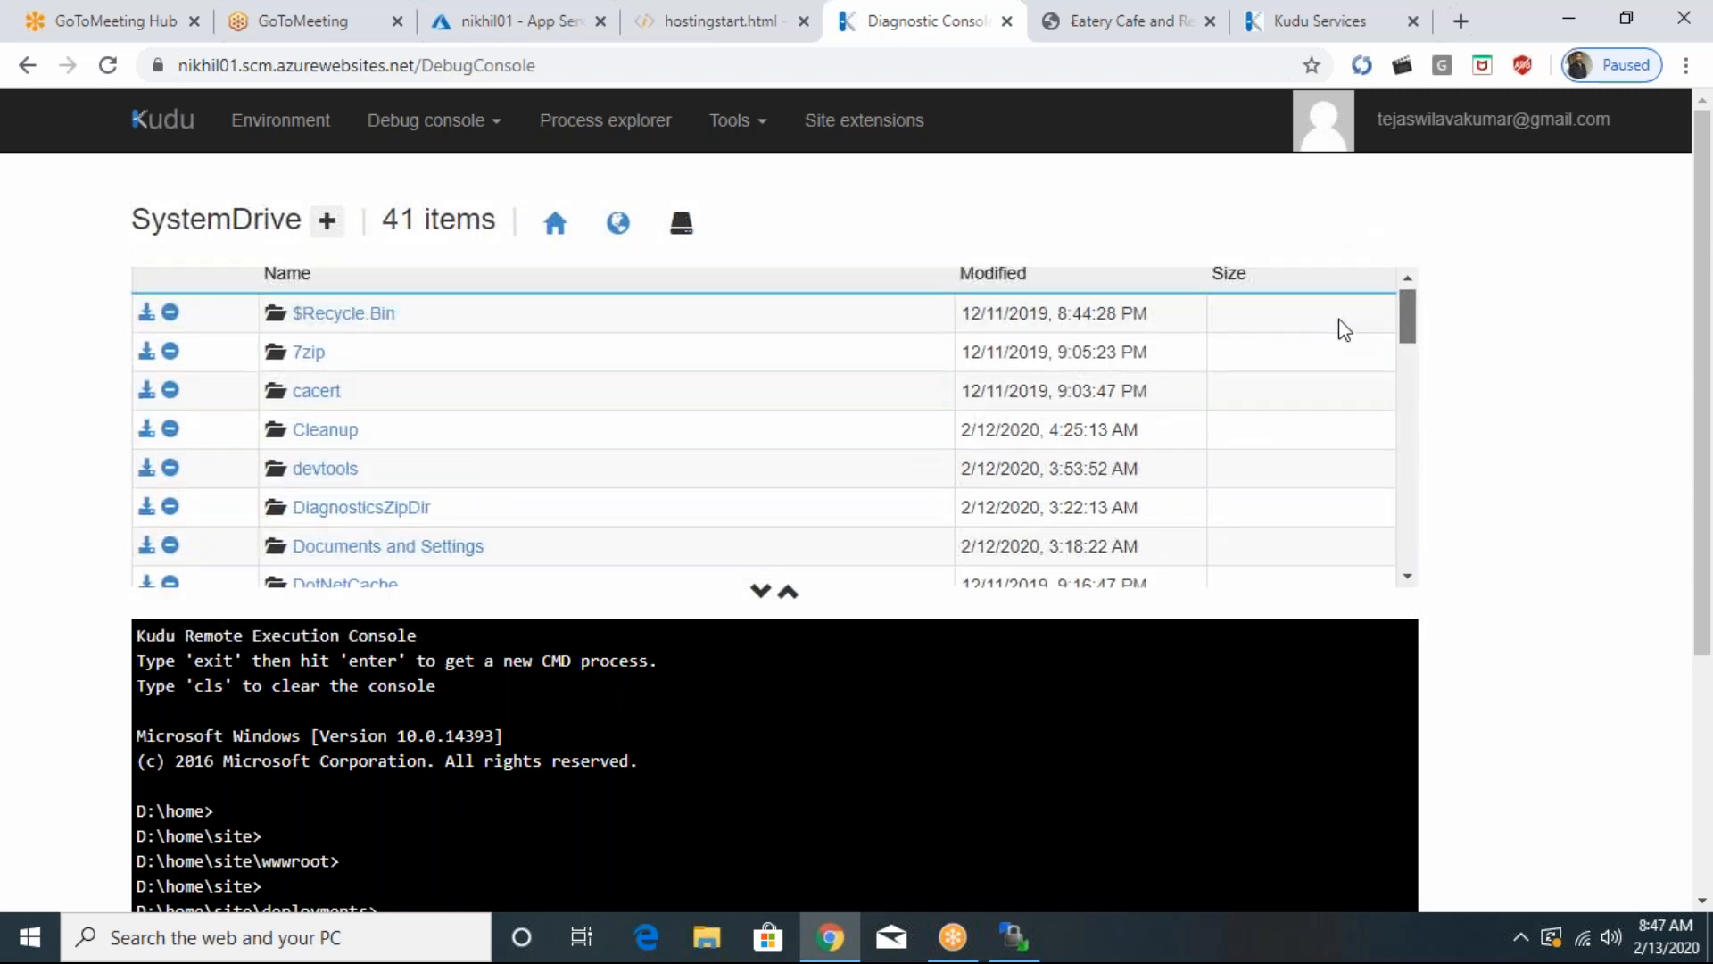
{"action": "scroll", "coordinate": [1345, 339], "scroll_direction": "down", "scroll_amount": 3}
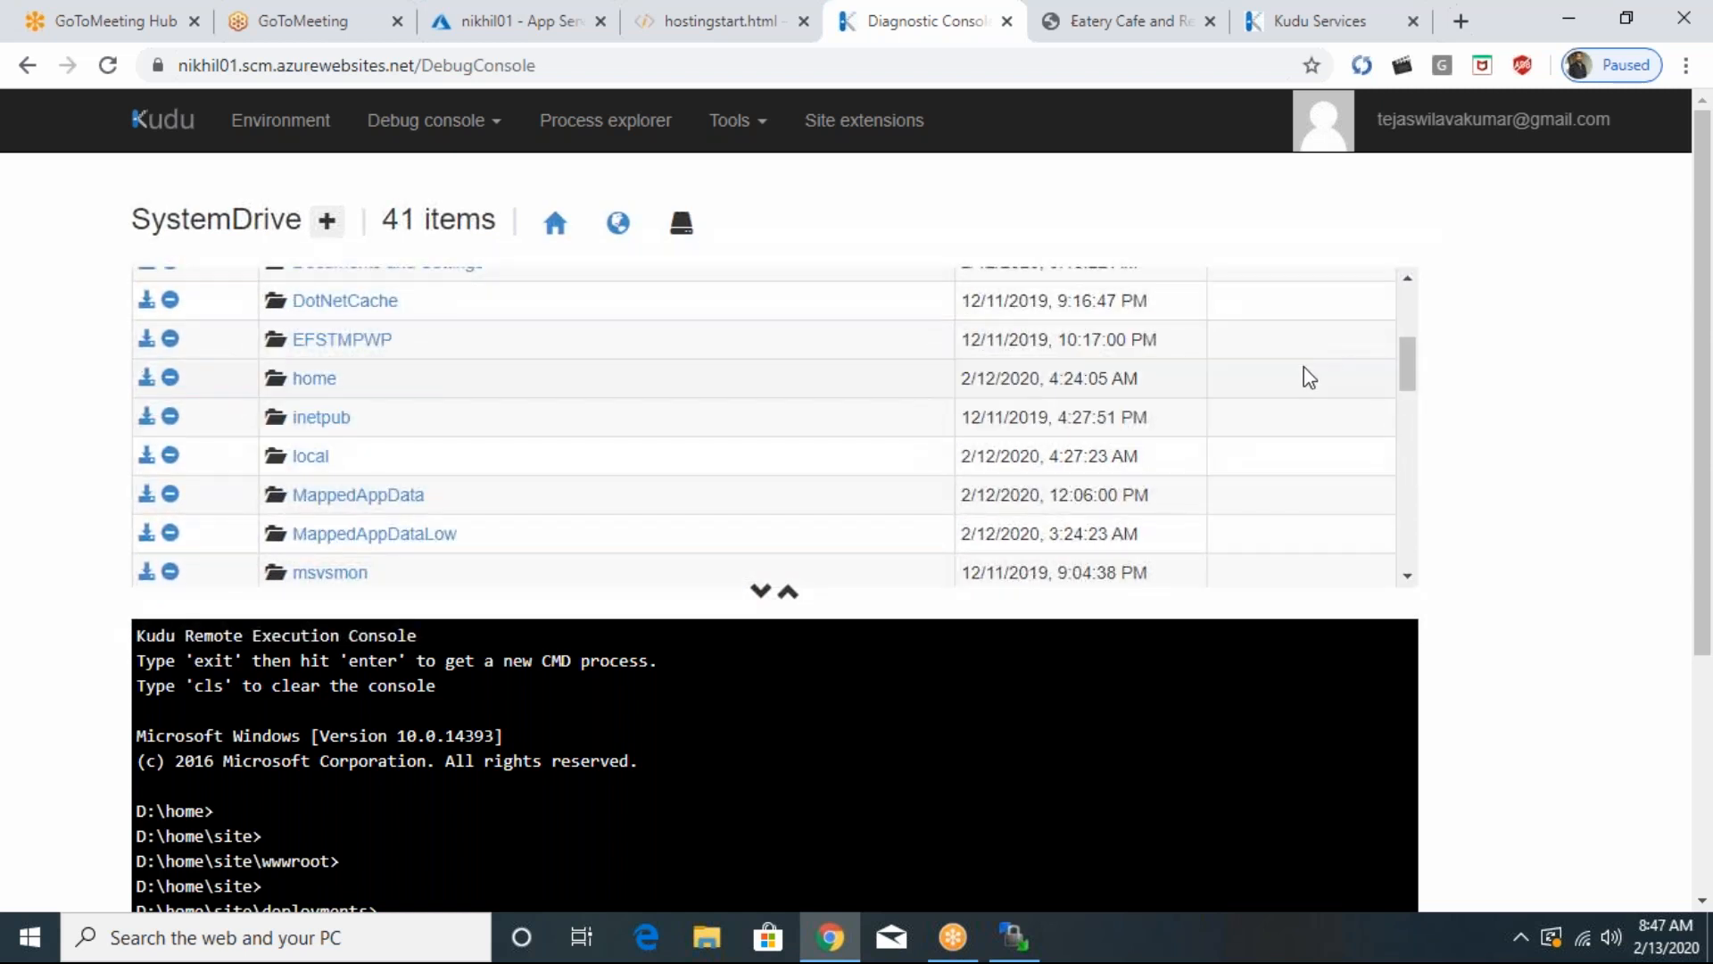
{"action": "left_click", "coordinate": [320, 418]}
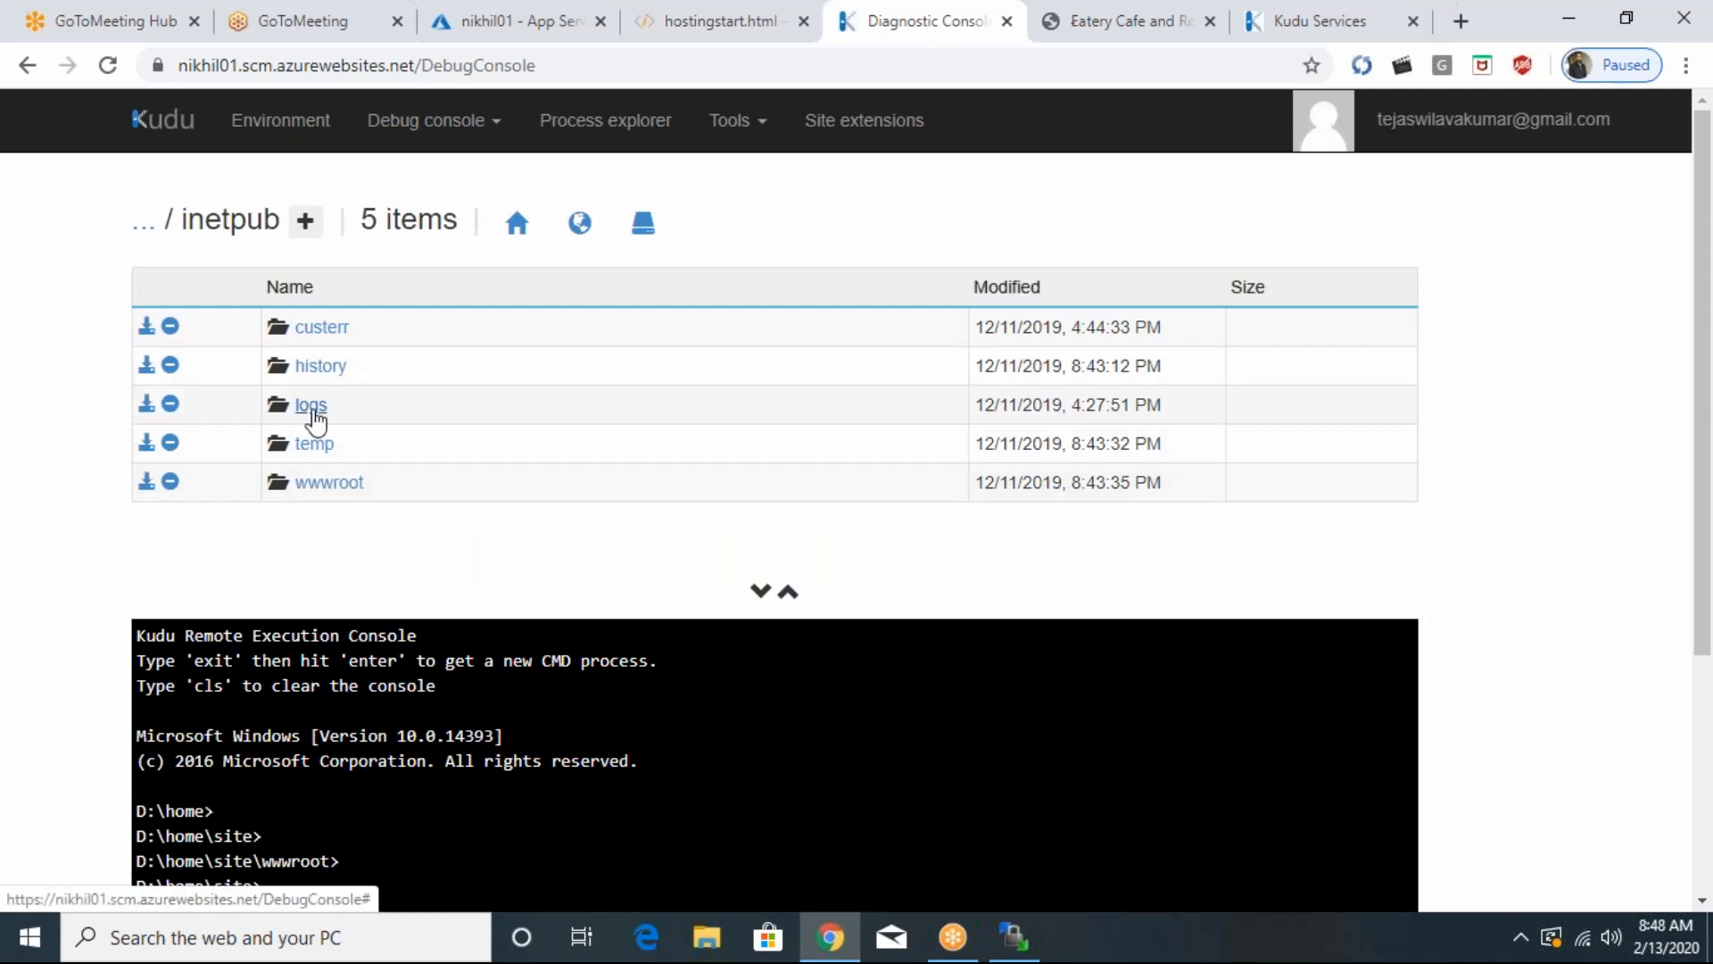
{"action": "left_click", "coordinate": [312, 406]}
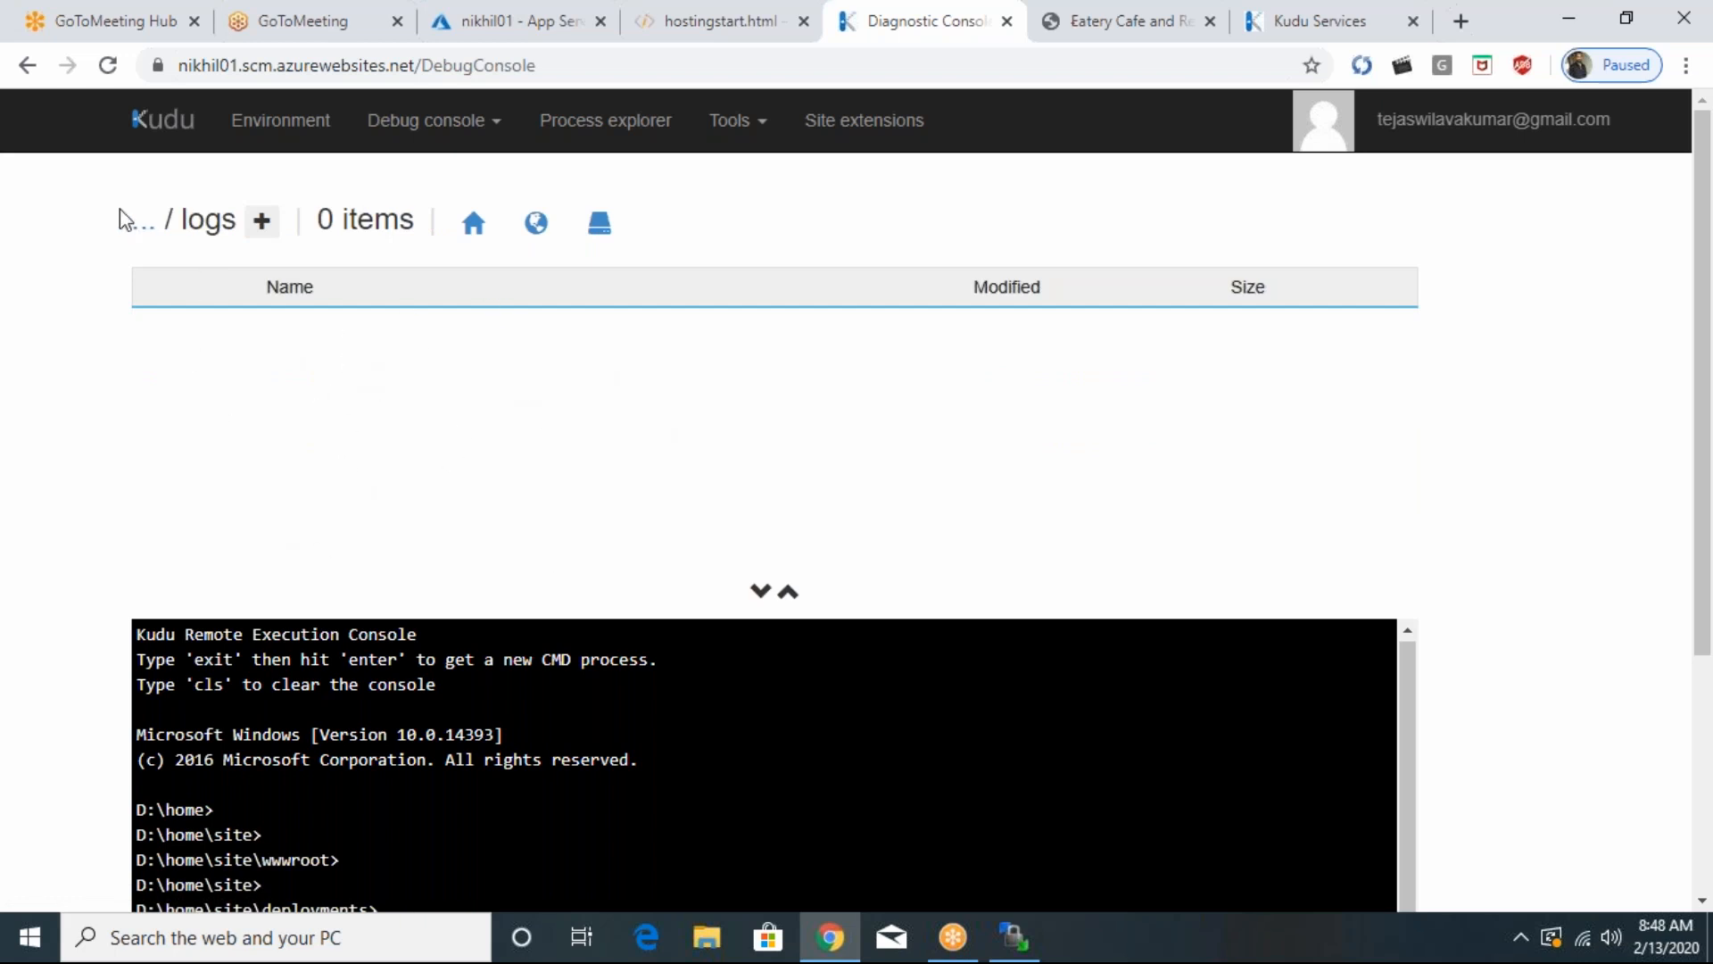
{"action": "left_click", "coordinate": [138, 232]}
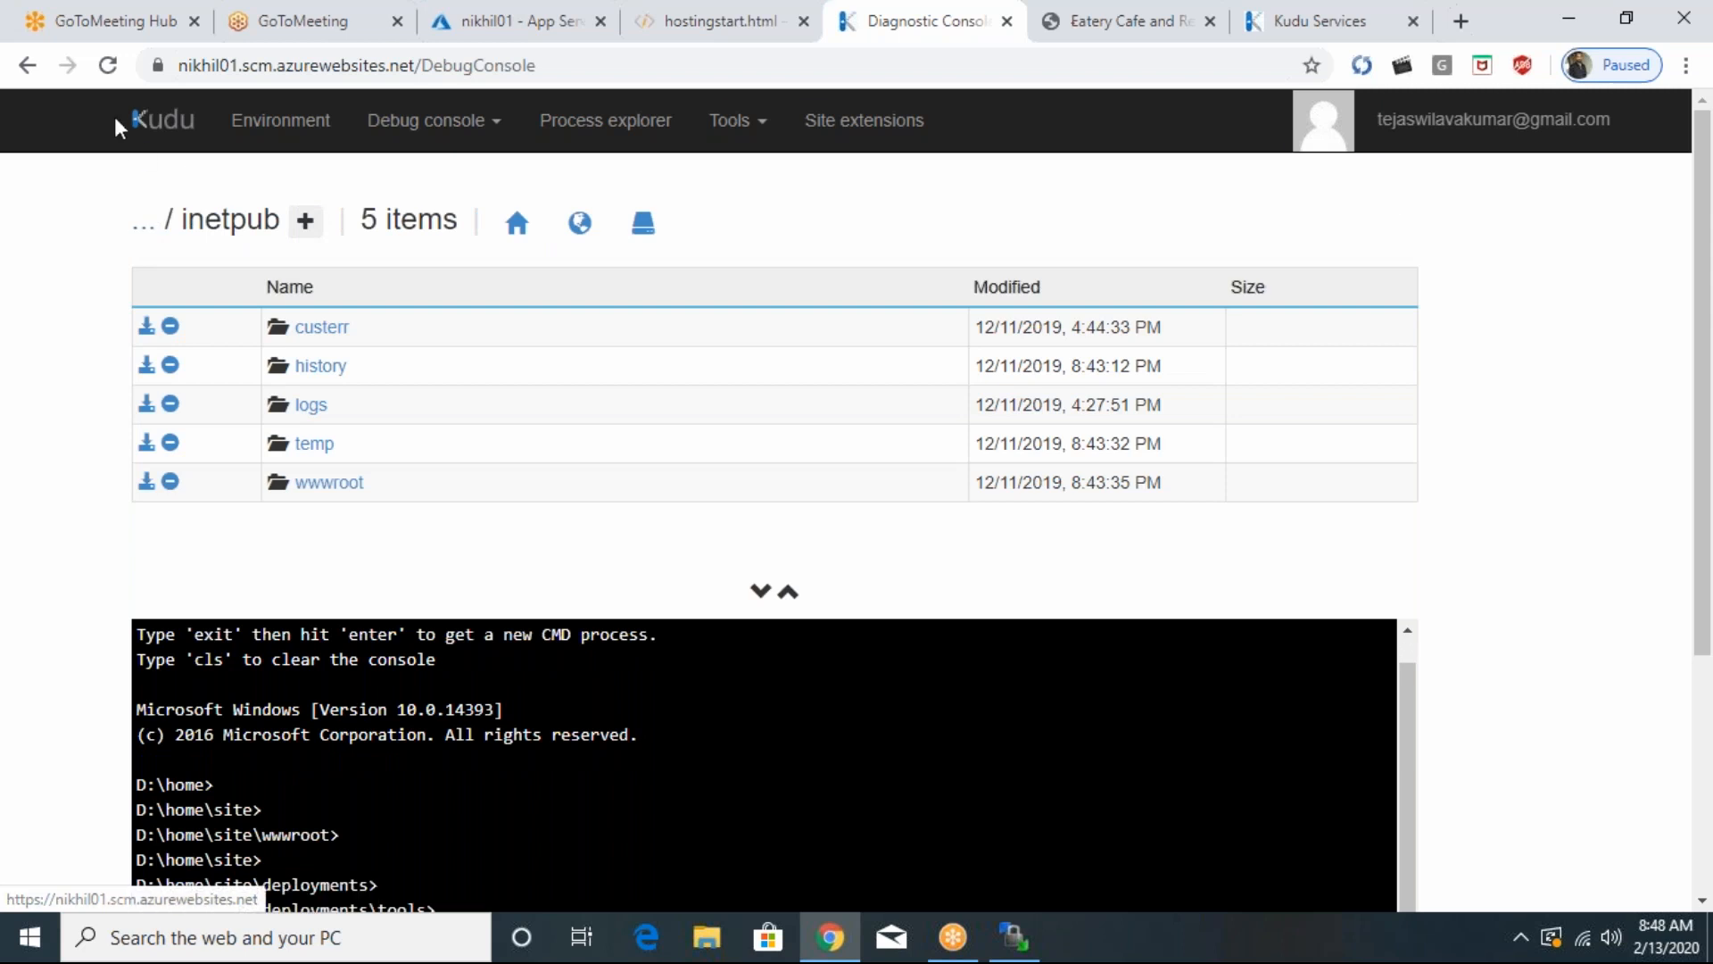
{"action": "left_click_drag", "start_coordinate": [107, 117], "coordinate": [197, 113]}
{"action": "left_click", "coordinate": [161, 143]}
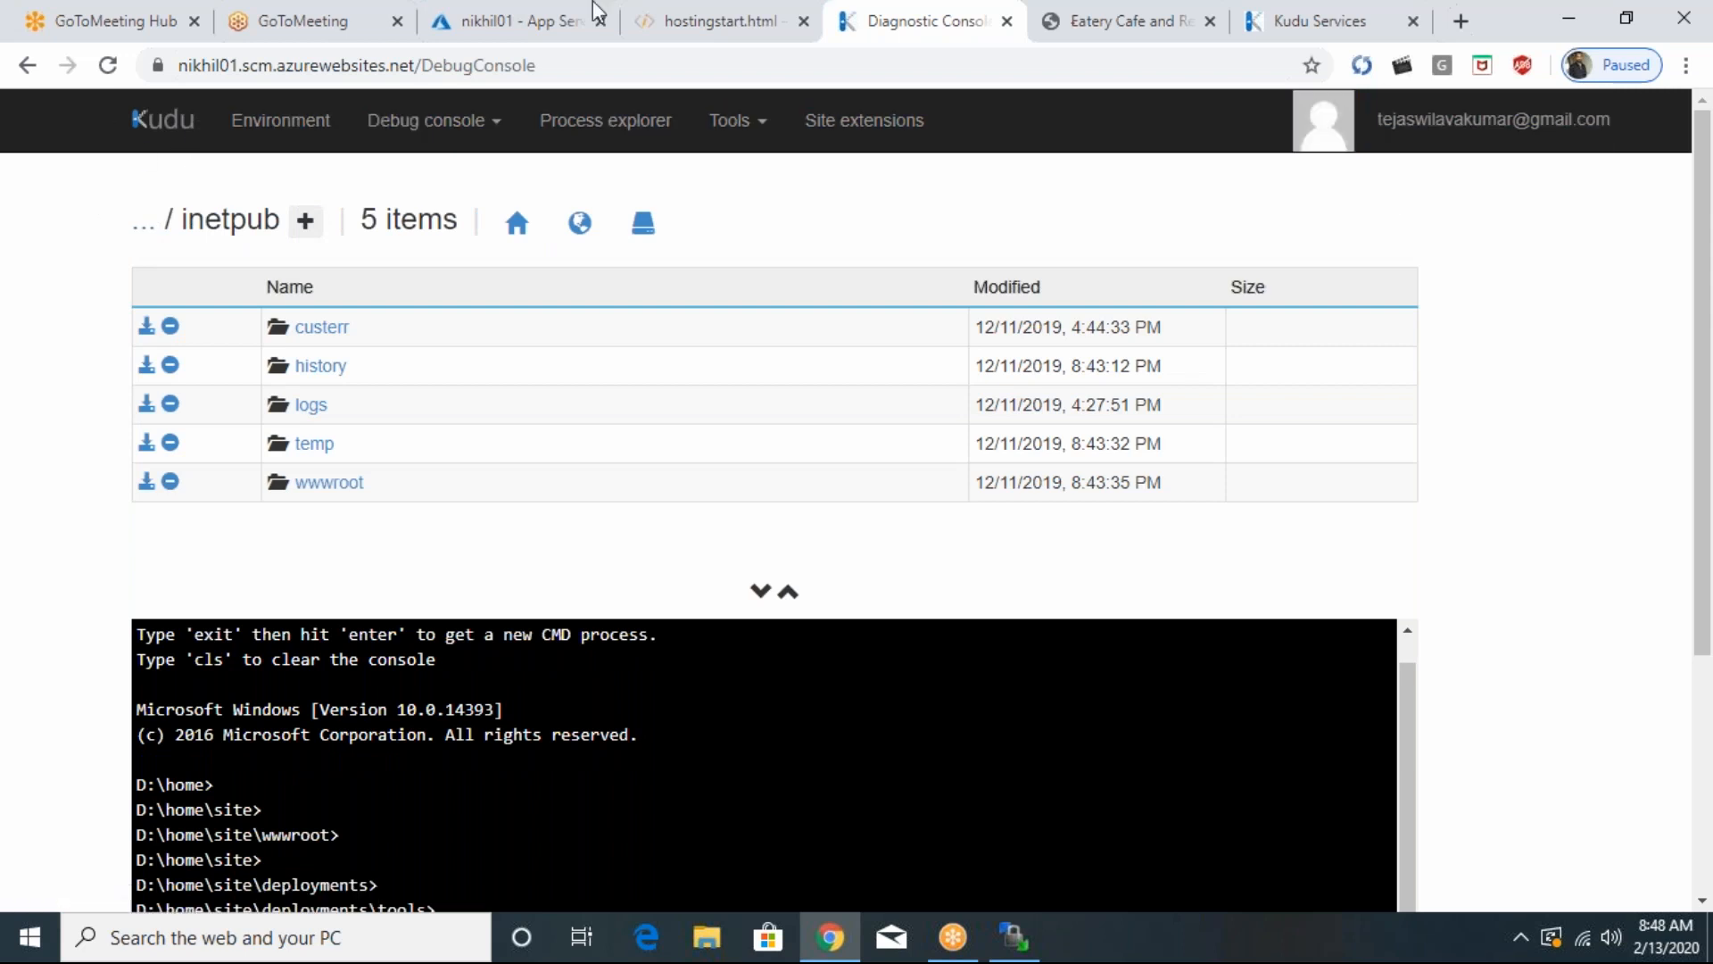
- Back on the portal's App Service logs page, try setting web server logging to Storage and review the remaining log settings
{"action": "left_click", "coordinate": [446, 24]}
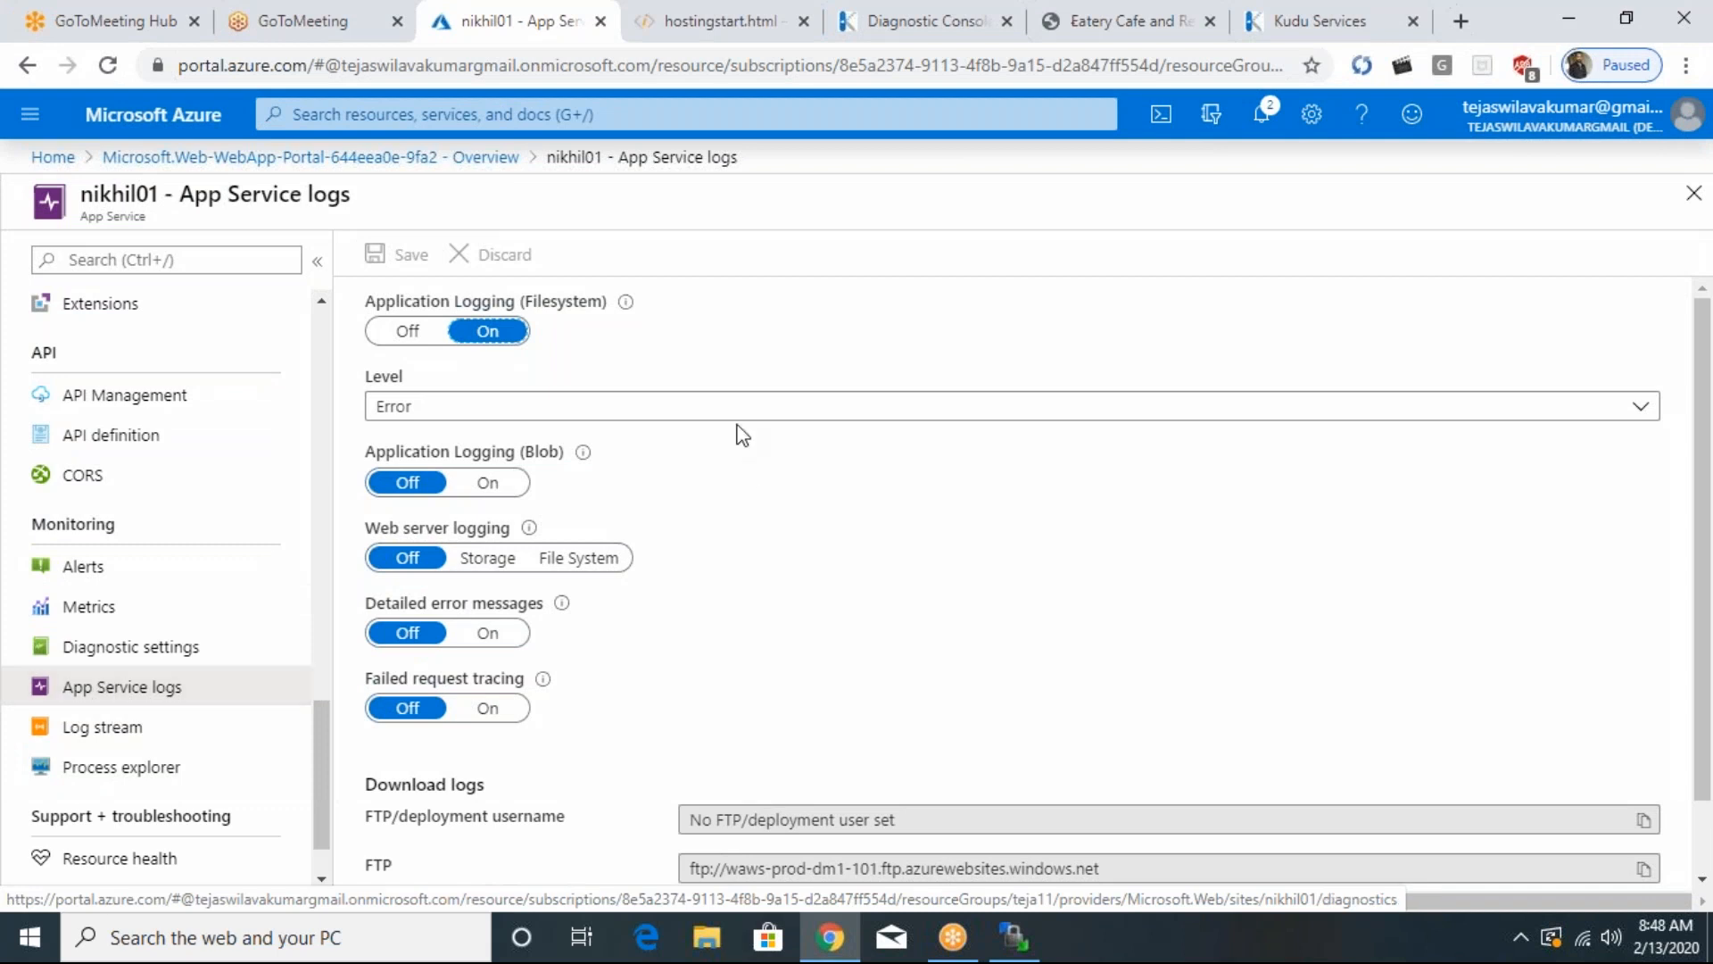
{"action": "left_click", "coordinate": [491, 559]}
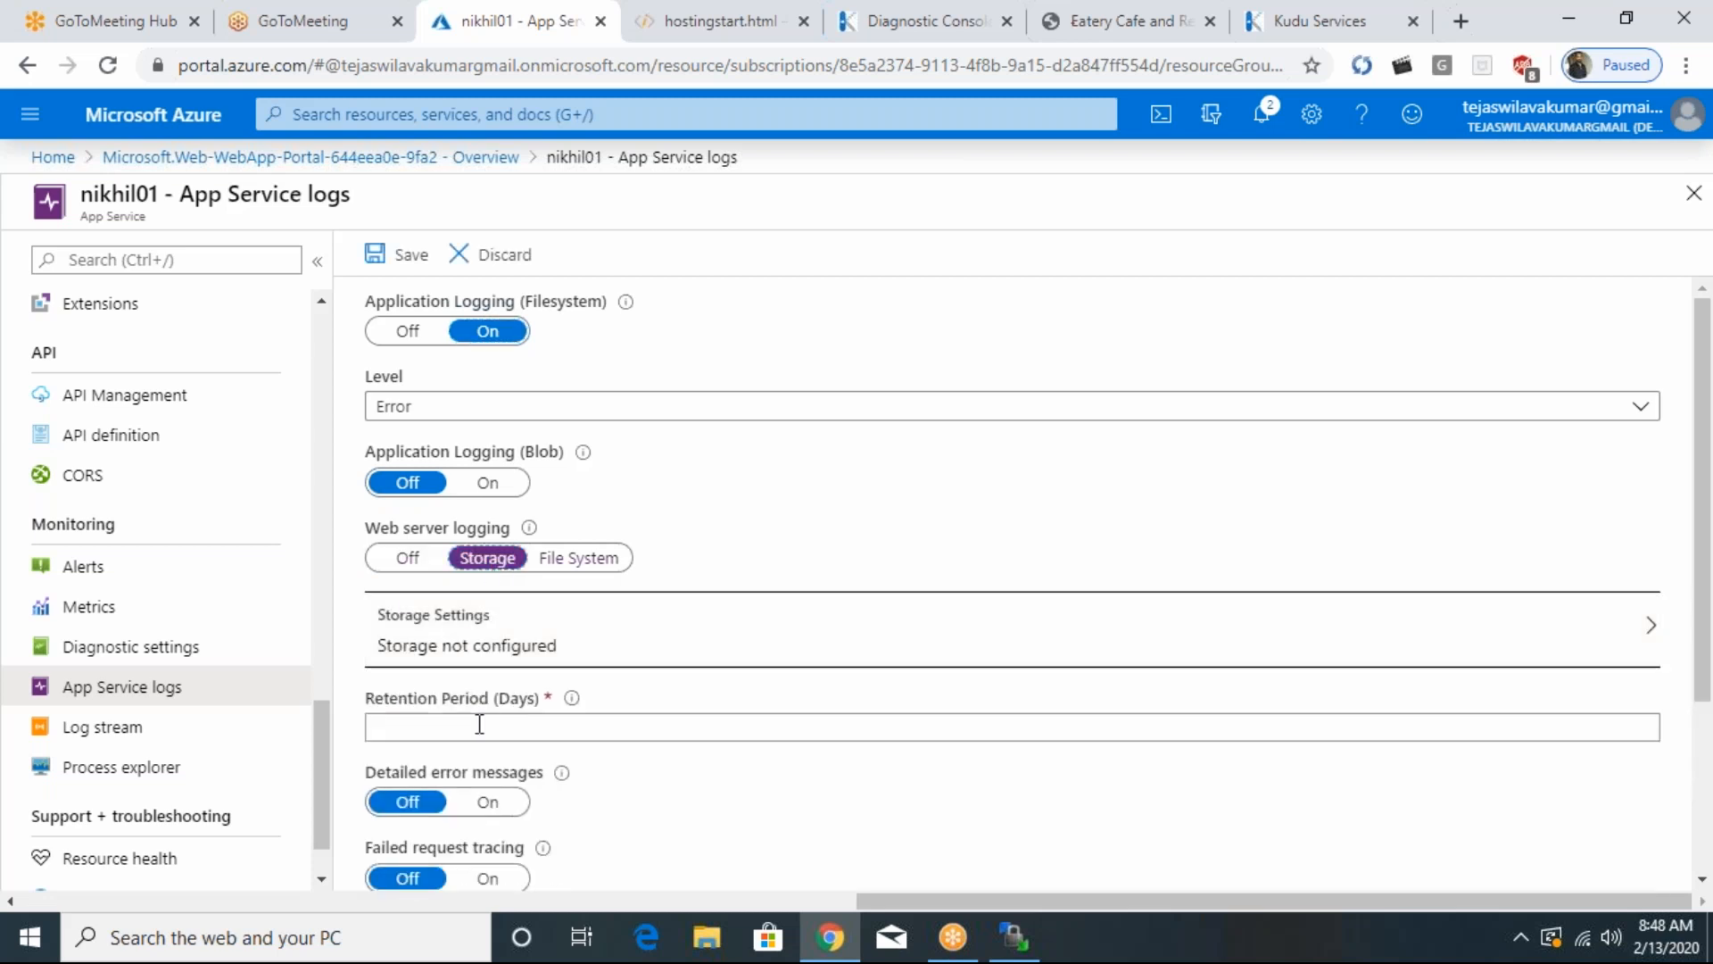
{"action": "left_click_drag", "start_coordinate": [1706, 427], "coordinate": [1712, 741]}
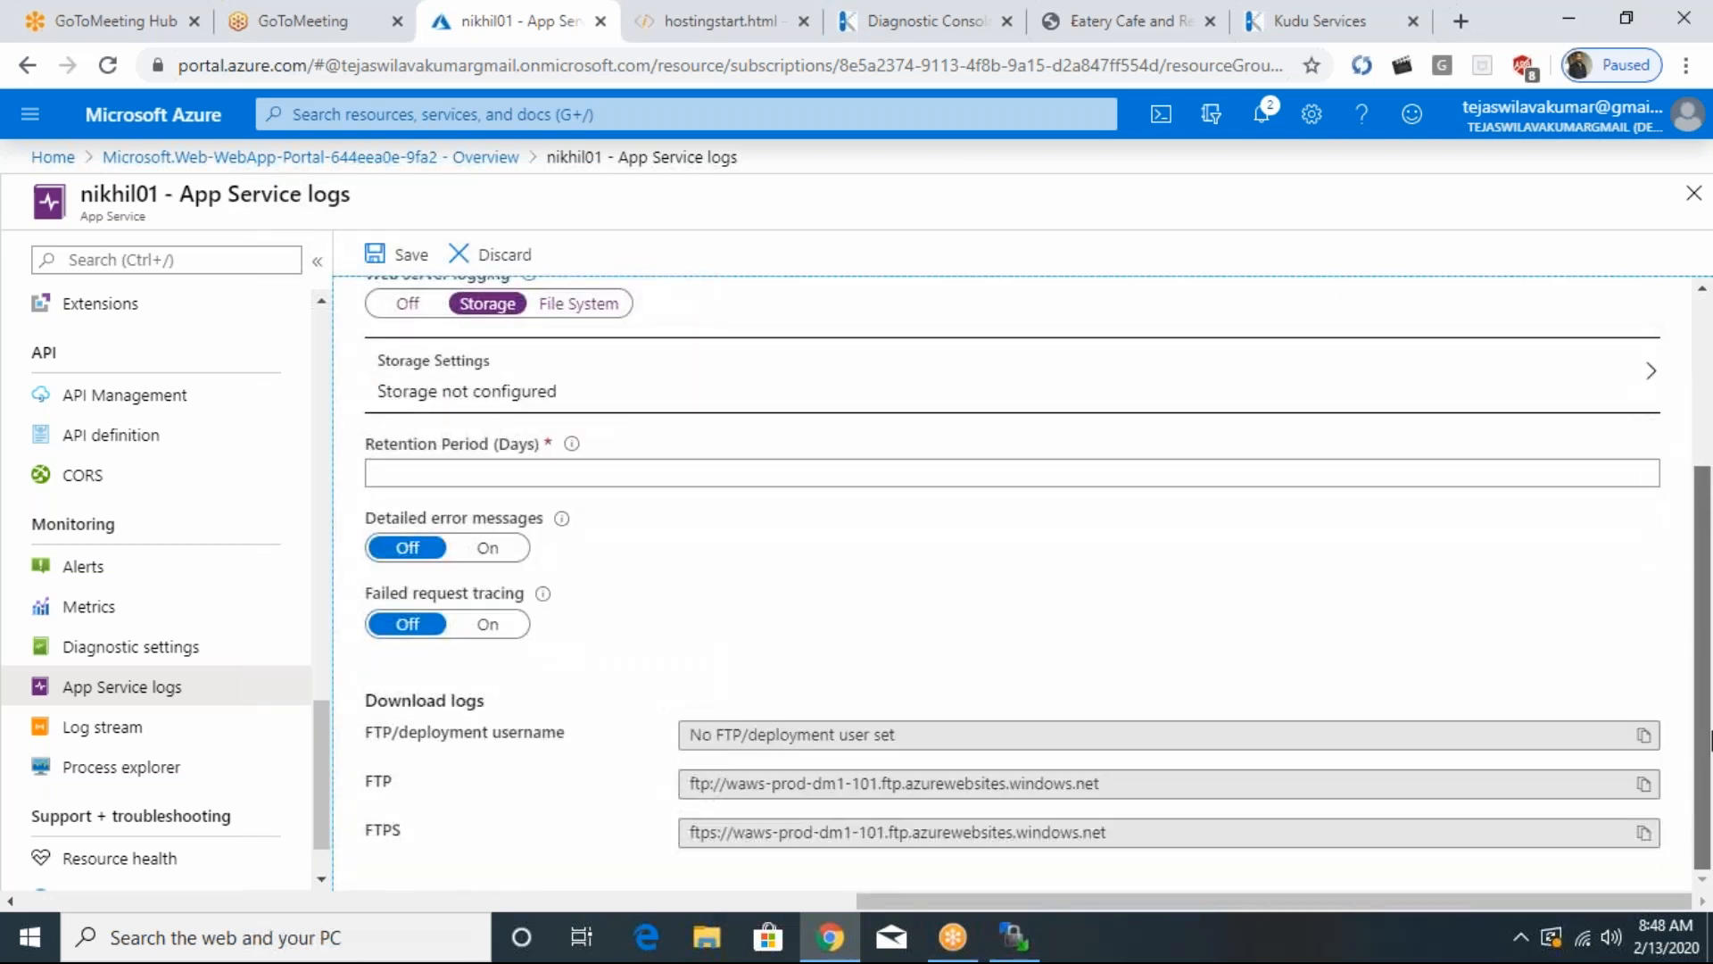
{"action": "left_click_drag", "start_coordinate": [1709, 589], "coordinate": [1673, 397]}
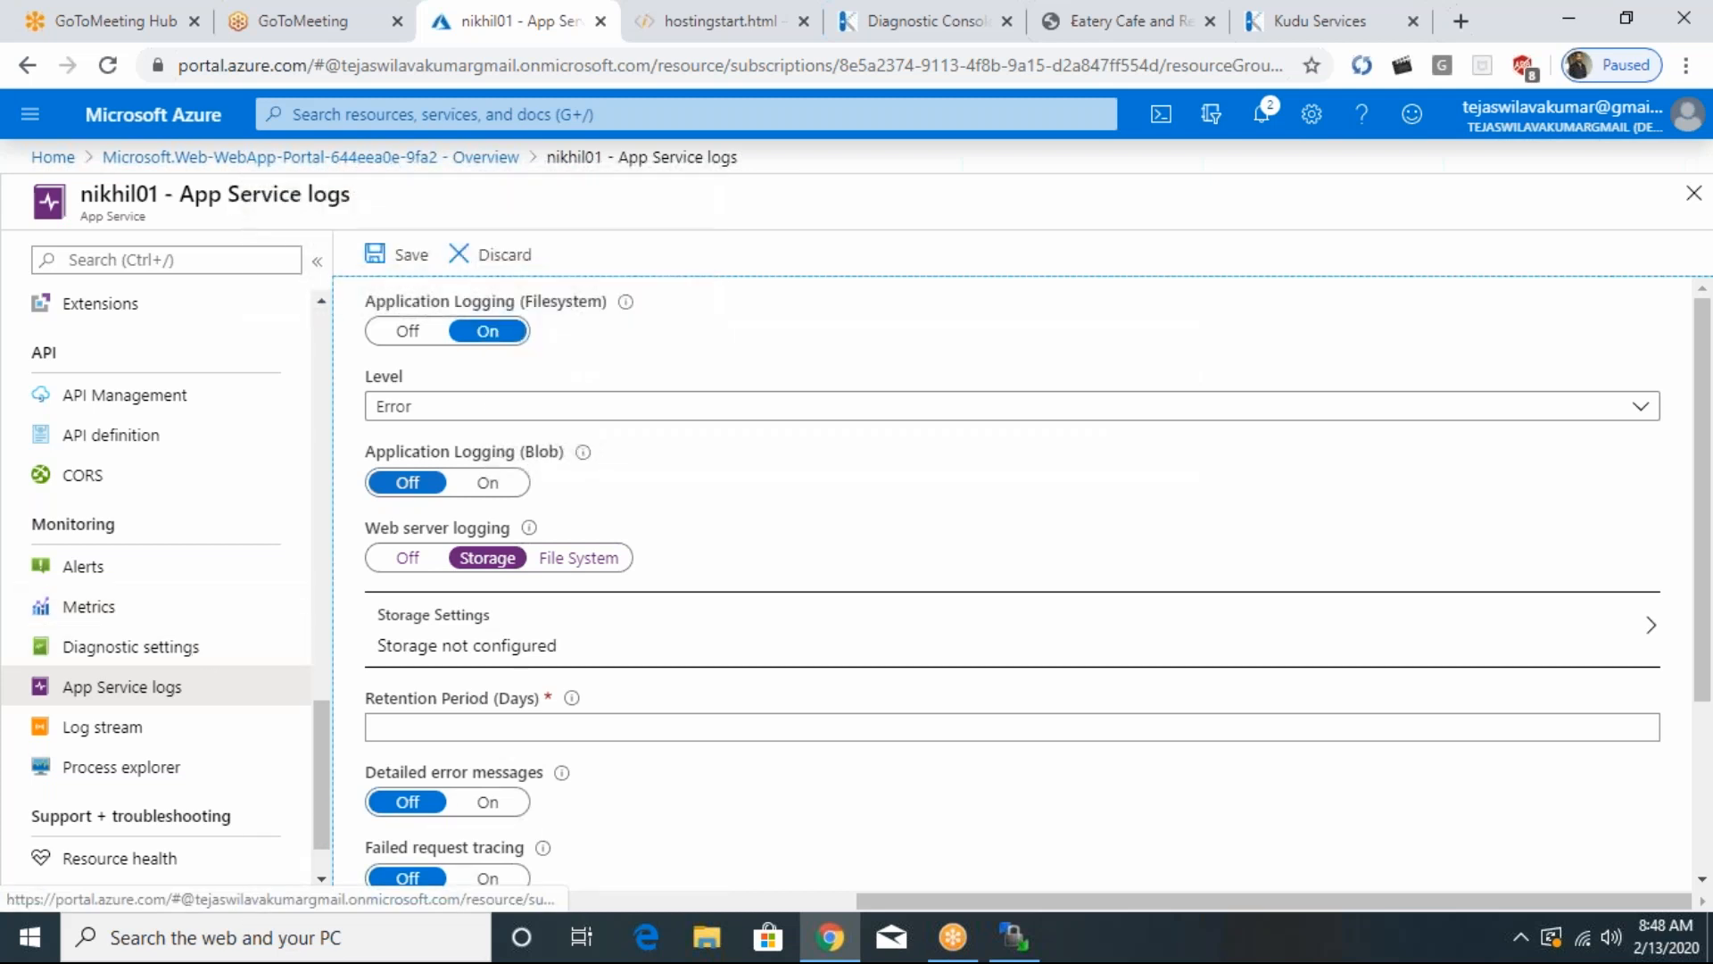
- Open nikhil01's Log stream, discarding the unsaved logging edits
{"action": "left_click", "coordinate": [113, 732]}
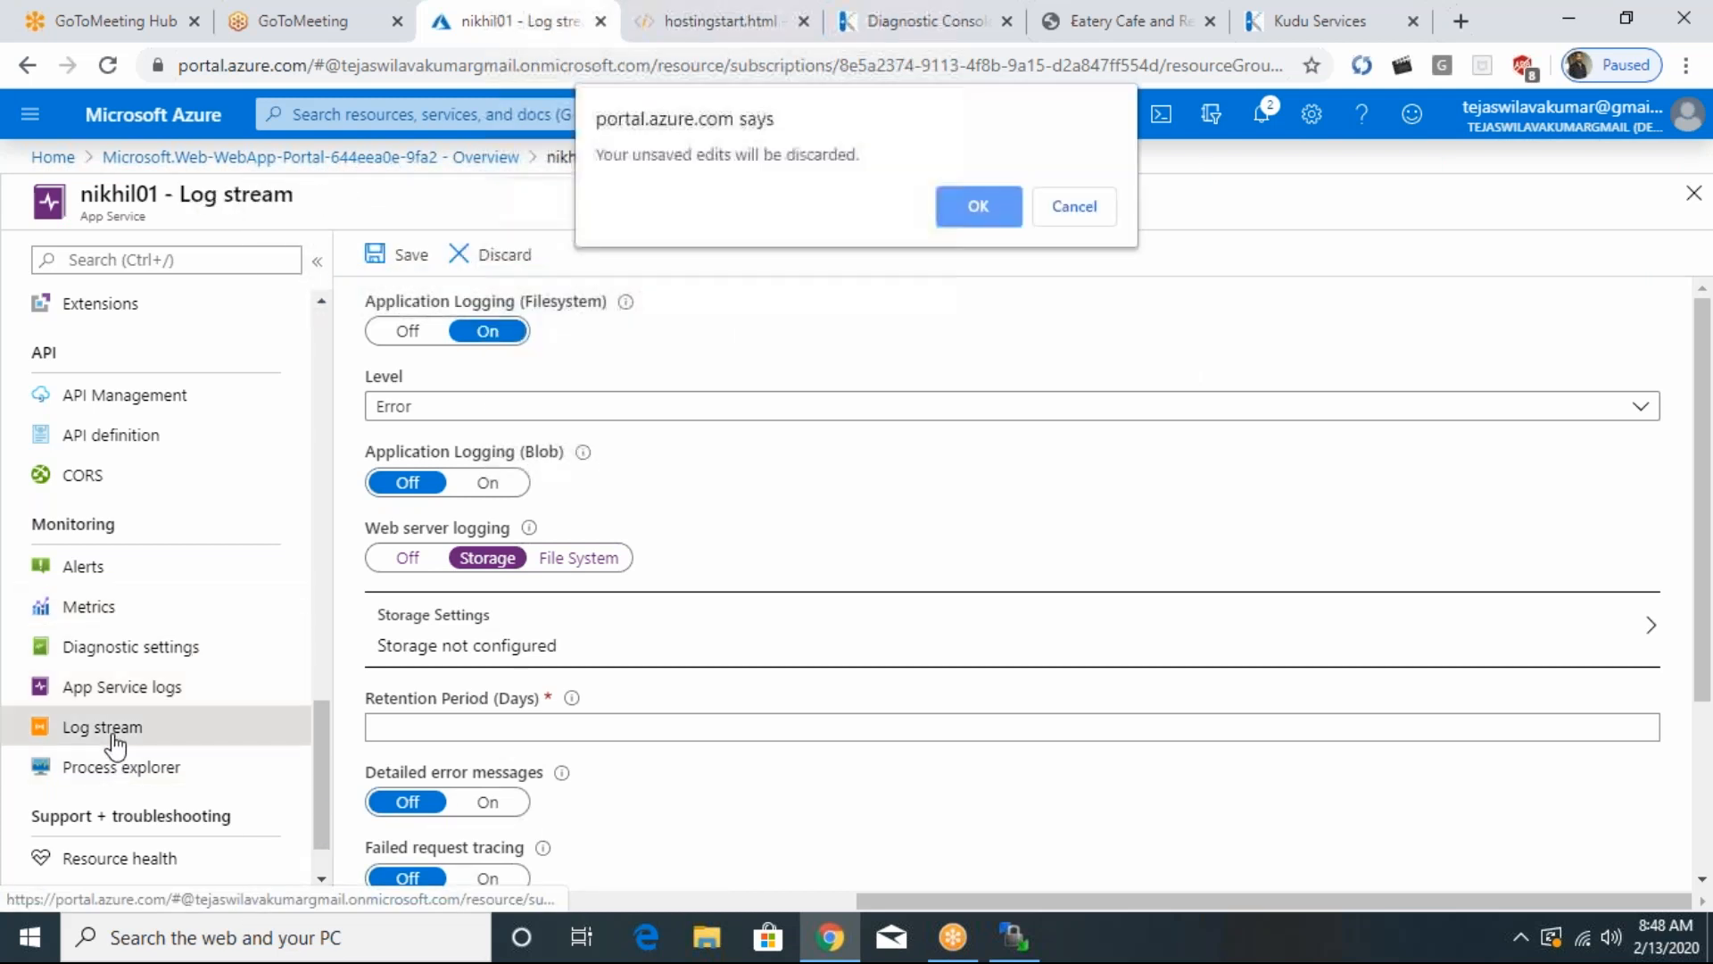
{"action": "left_click", "coordinate": [966, 208]}
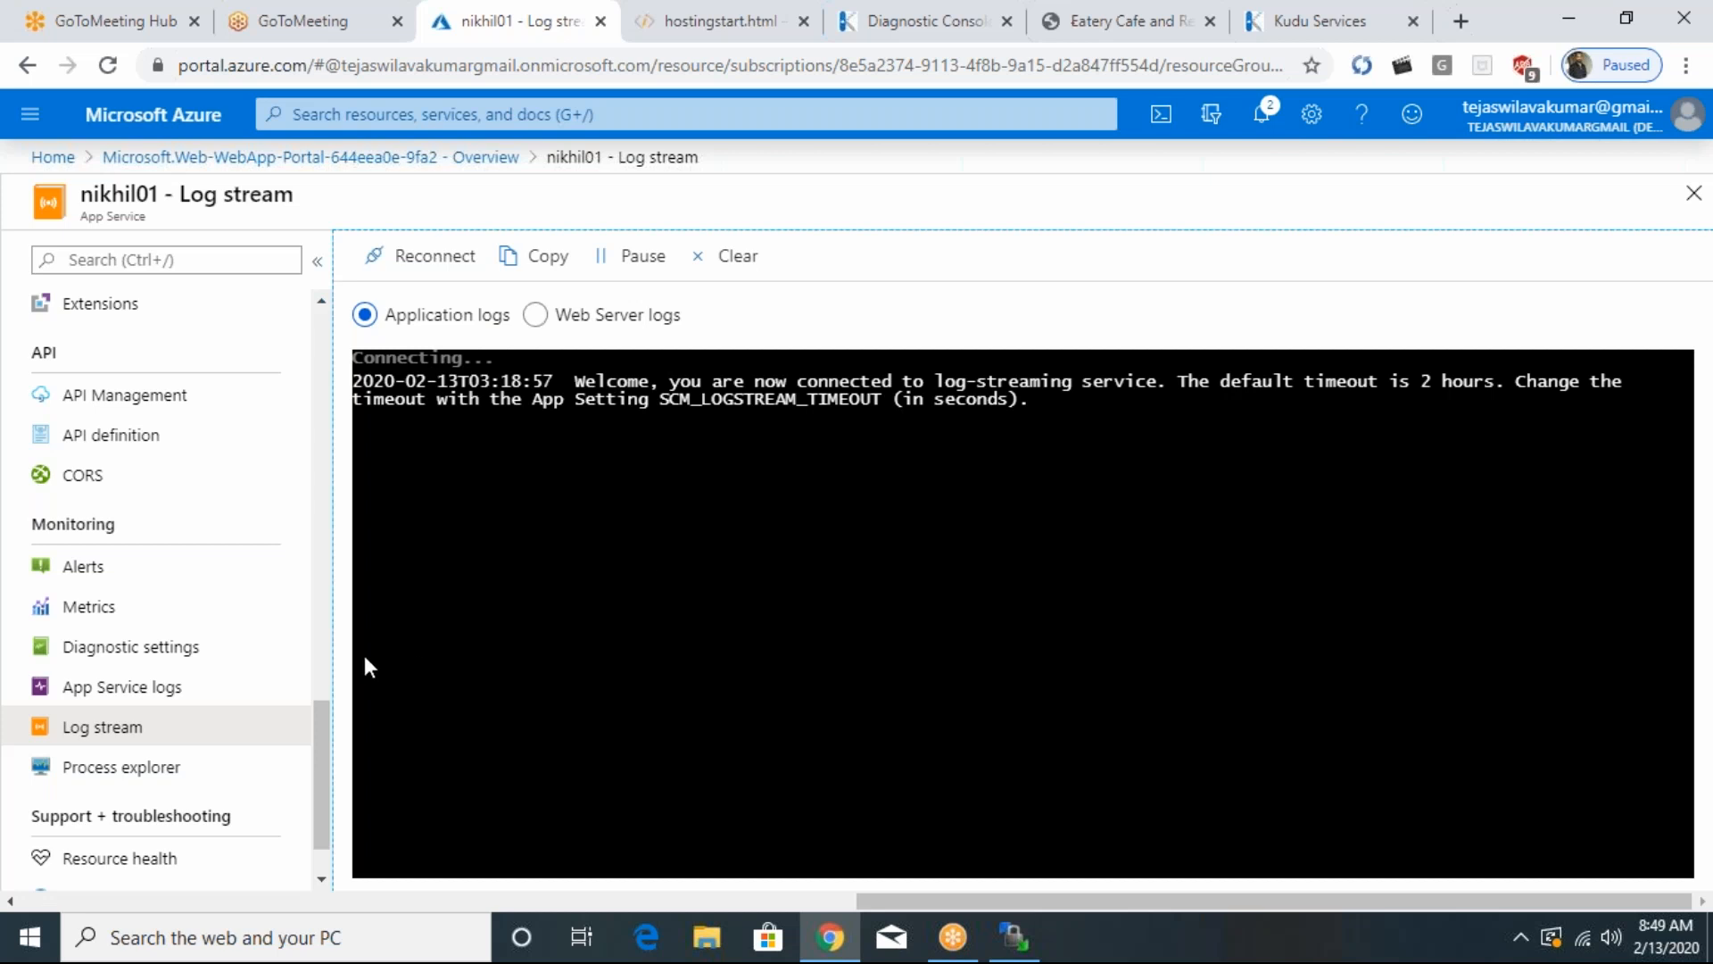
- Start adding a diagnostic setting in nikhil01's Diagnostic settings, and examine its destination, log and metric options
{"action": "left_click_drag", "start_coordinate": [331, 733], "coordinate": [312, 693]}
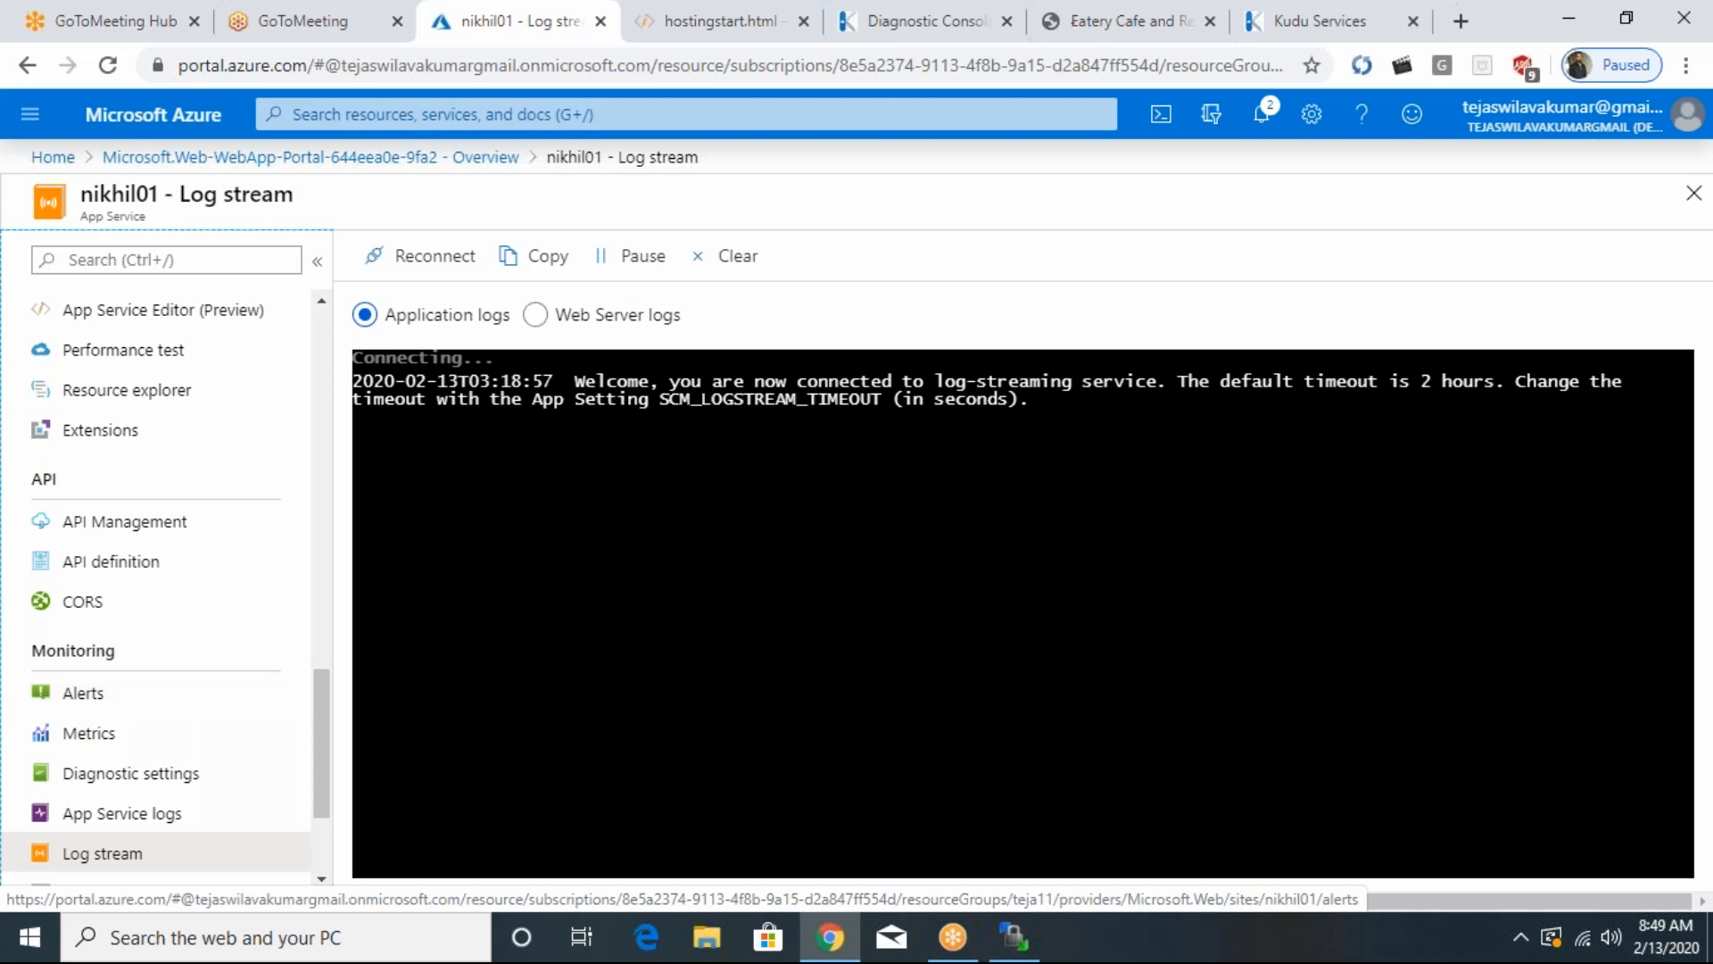
{"action": "left_click_drag", "start_coordinate": [324, 766], "coordinate": [322, 827]}
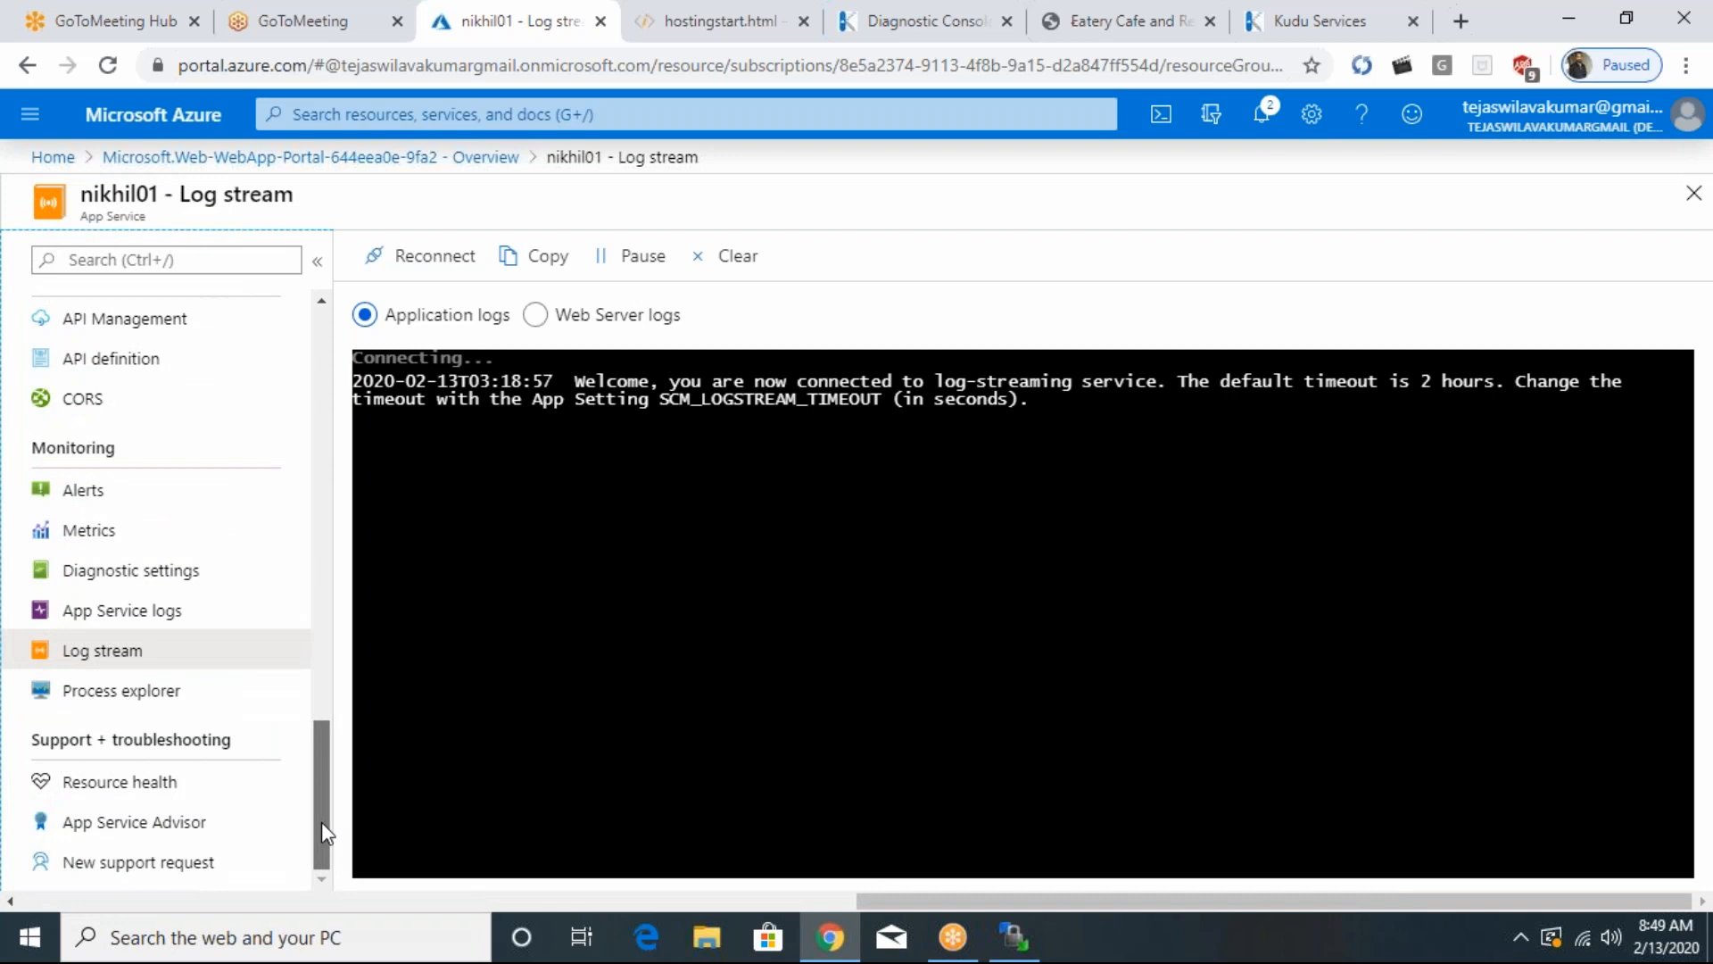
{"action": "left_click", "coordinate": [97, 569]}
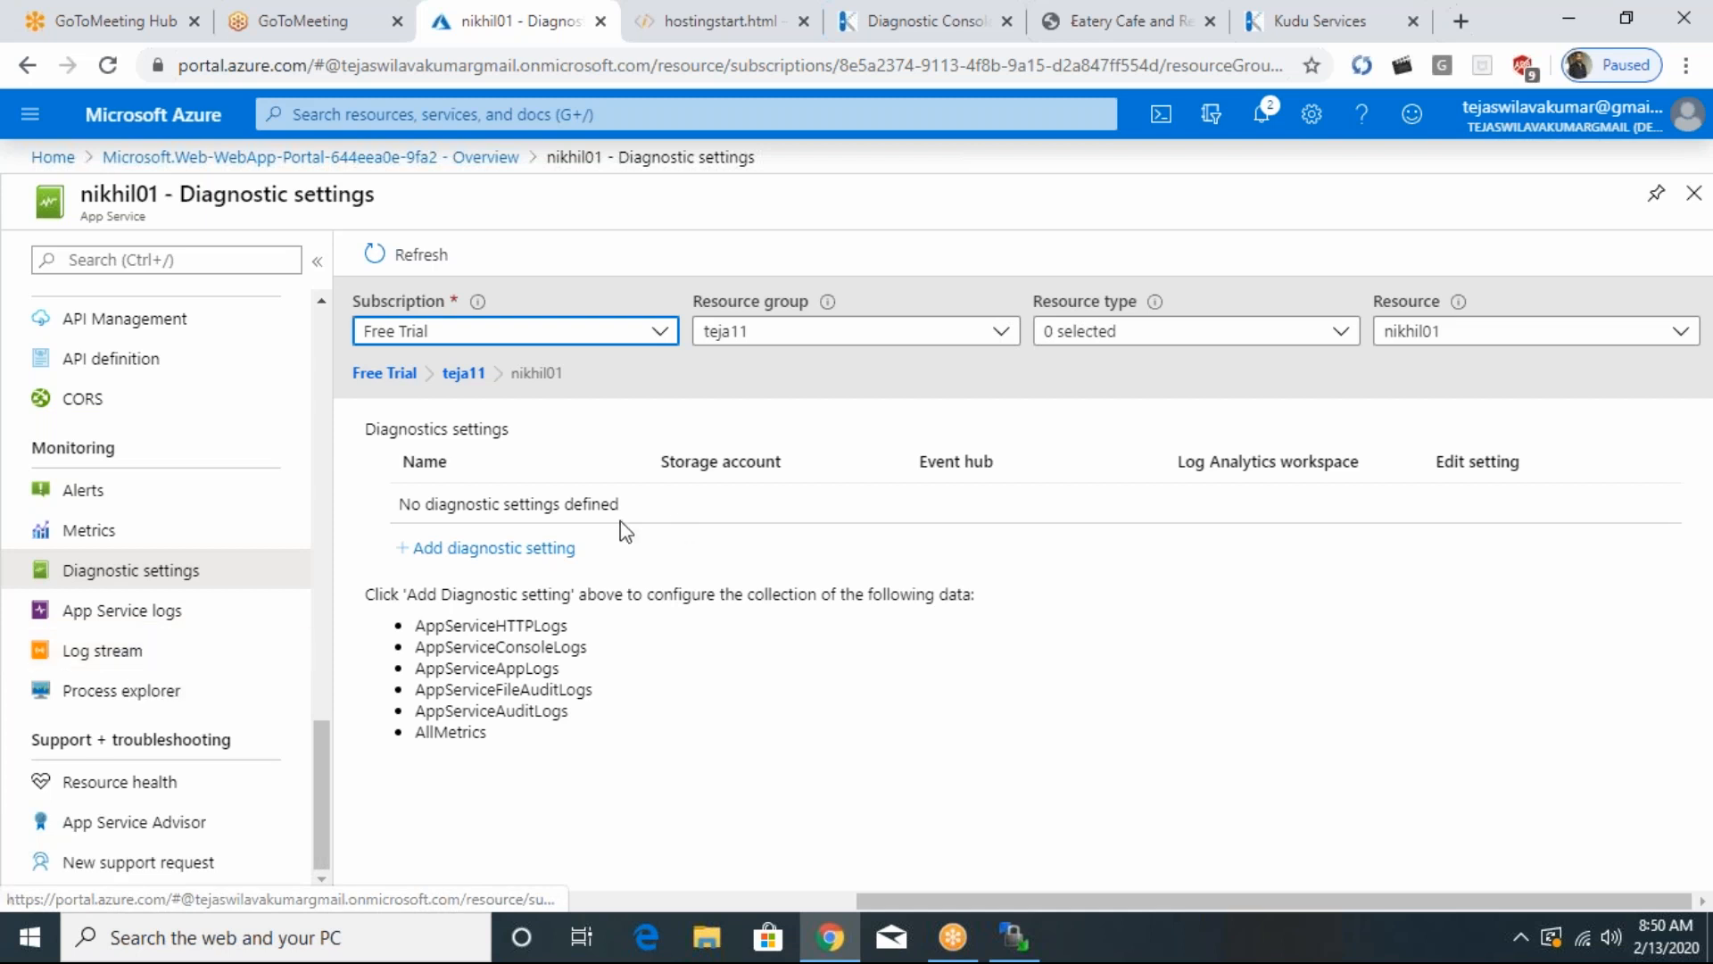
{"action": "left_click", "coordinate": [491, 550]}
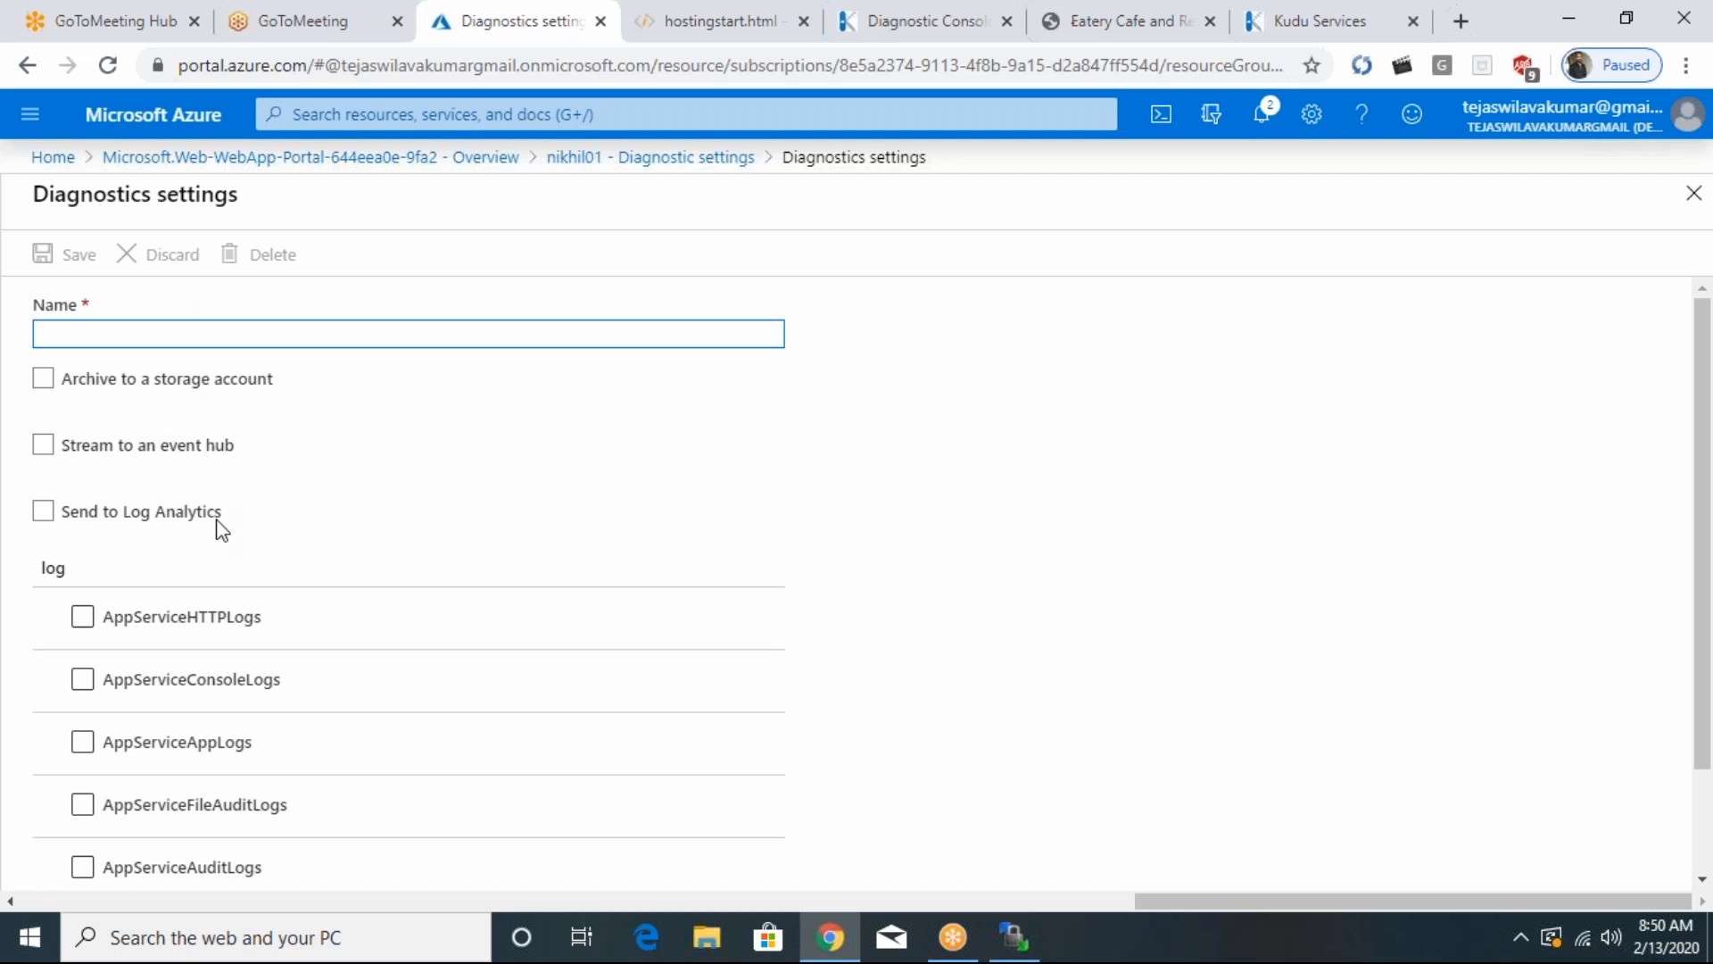
{"action": "left_click_drag", "start_coordinate": [1709, 316], "coordinate": [1710, 411]}
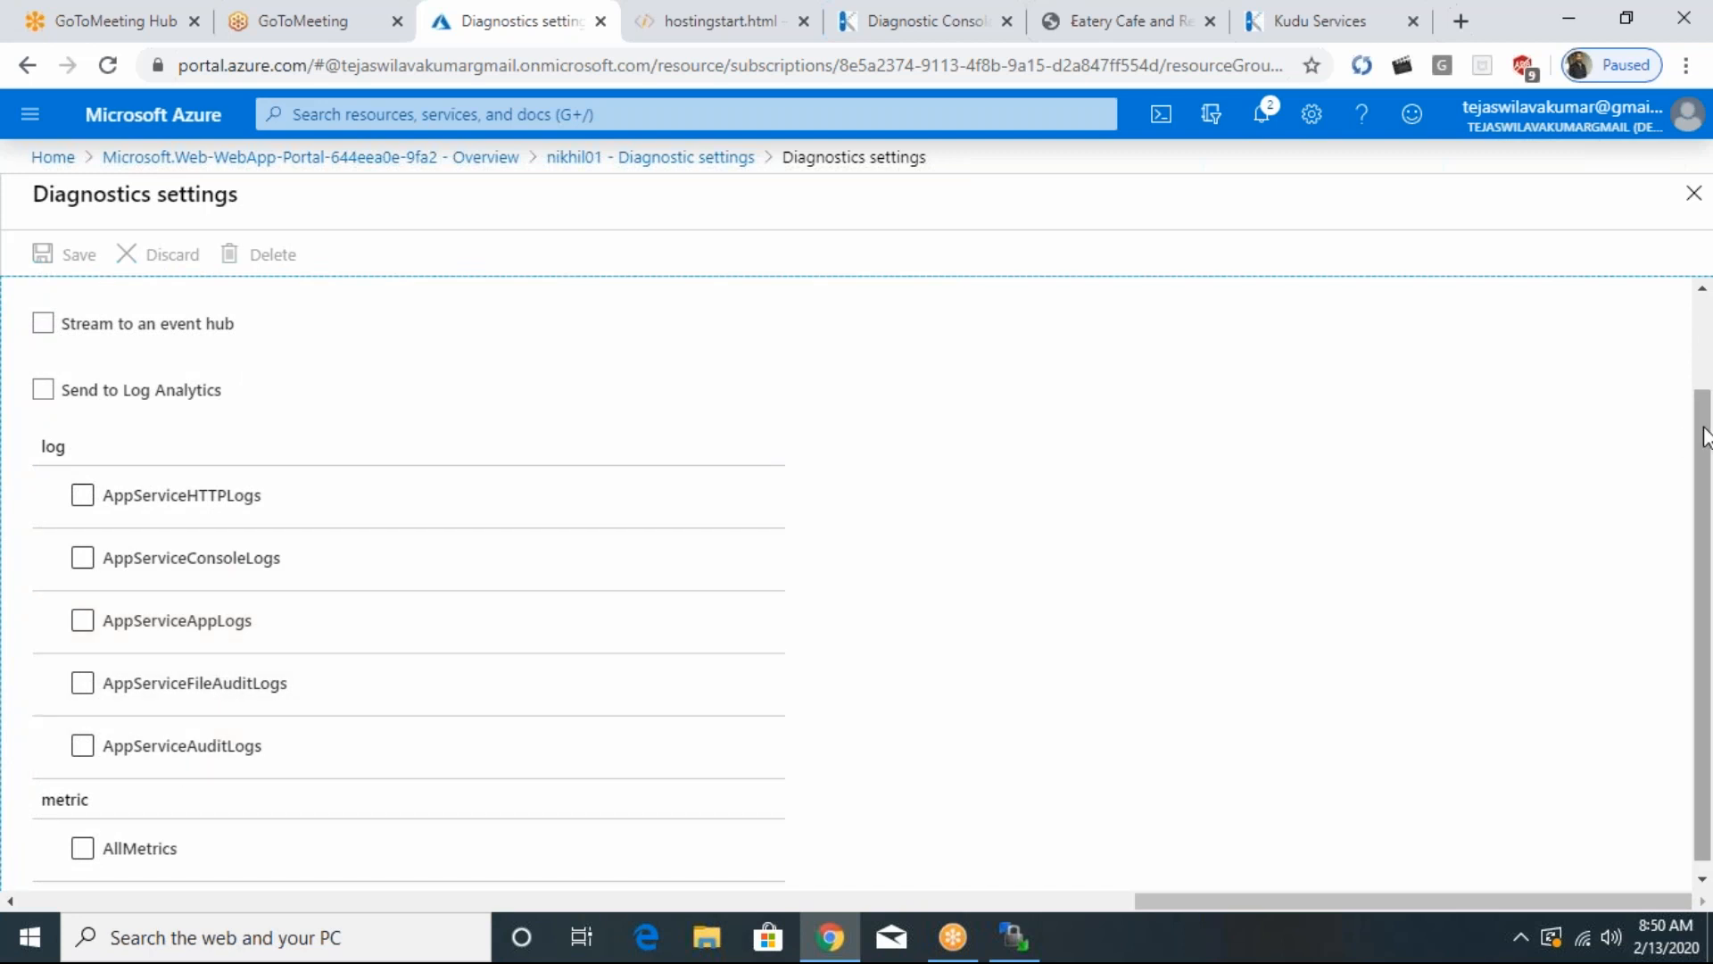
{"action": "scroll", "coordinate": [1705, 437], "scroll_direction": "down", "scroll_amount": 1}
{"action": "left_click", "coordinate": [56, 842]}
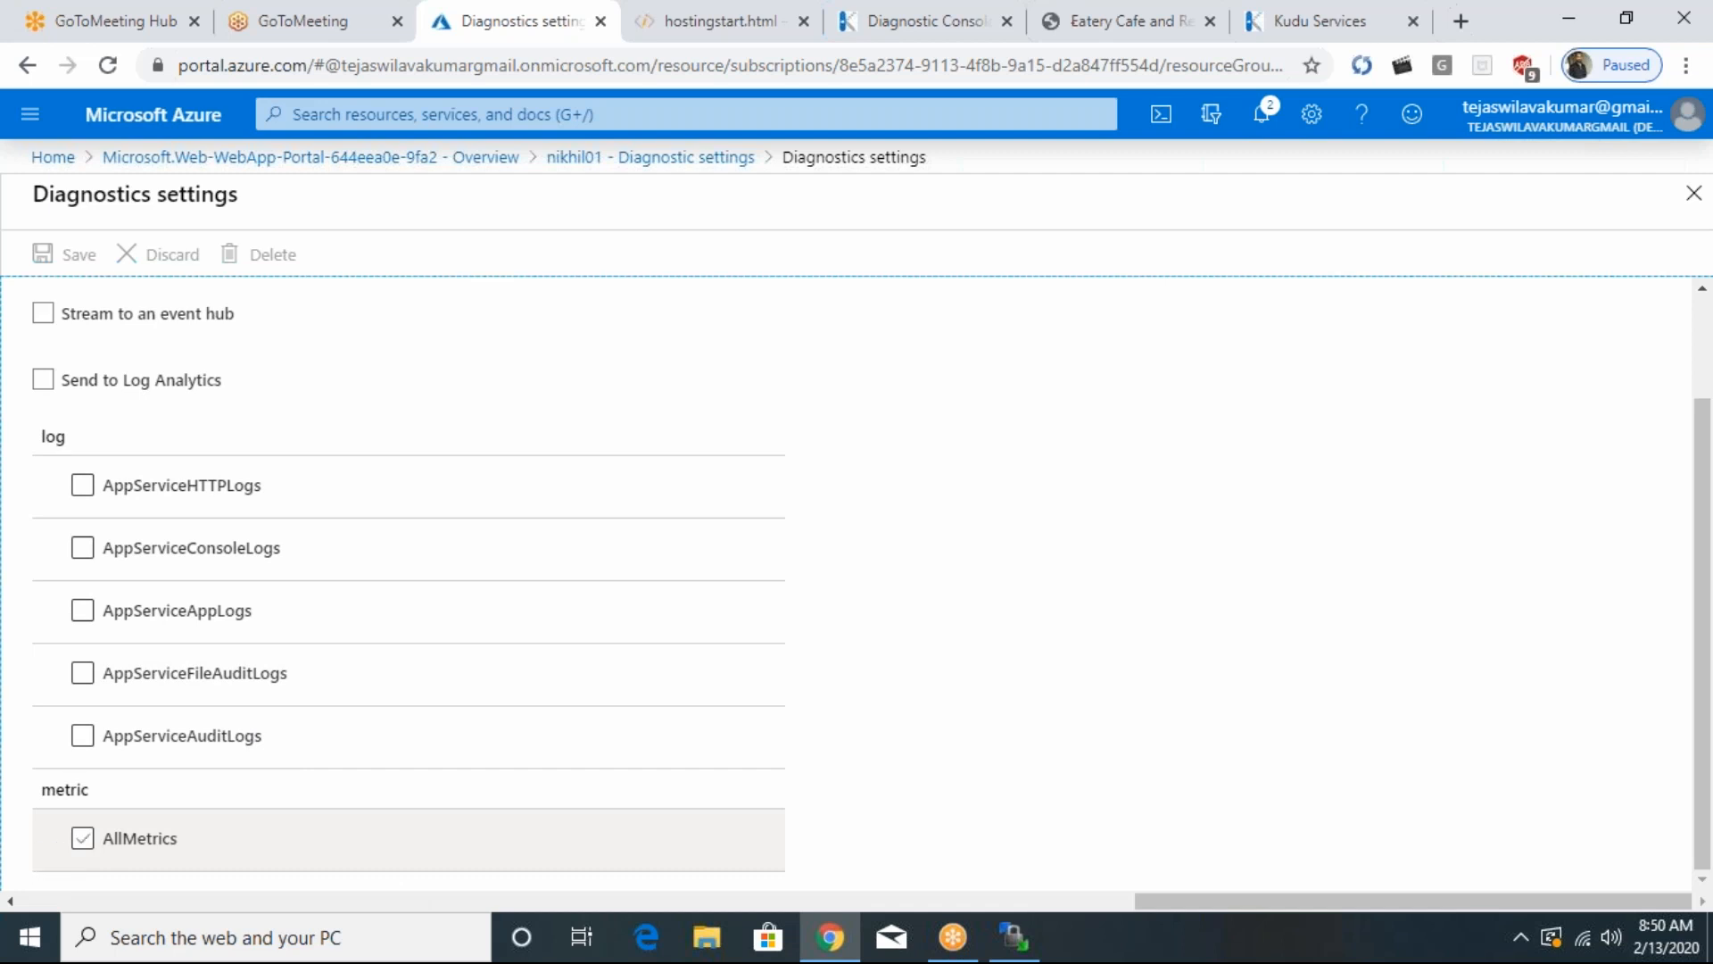
- Review the metric and destination options of the new diagnostic setting, and return to nikhil01's Diagnostic settings without saving
{"action": "left_click", "coordinate": [81, 839]}
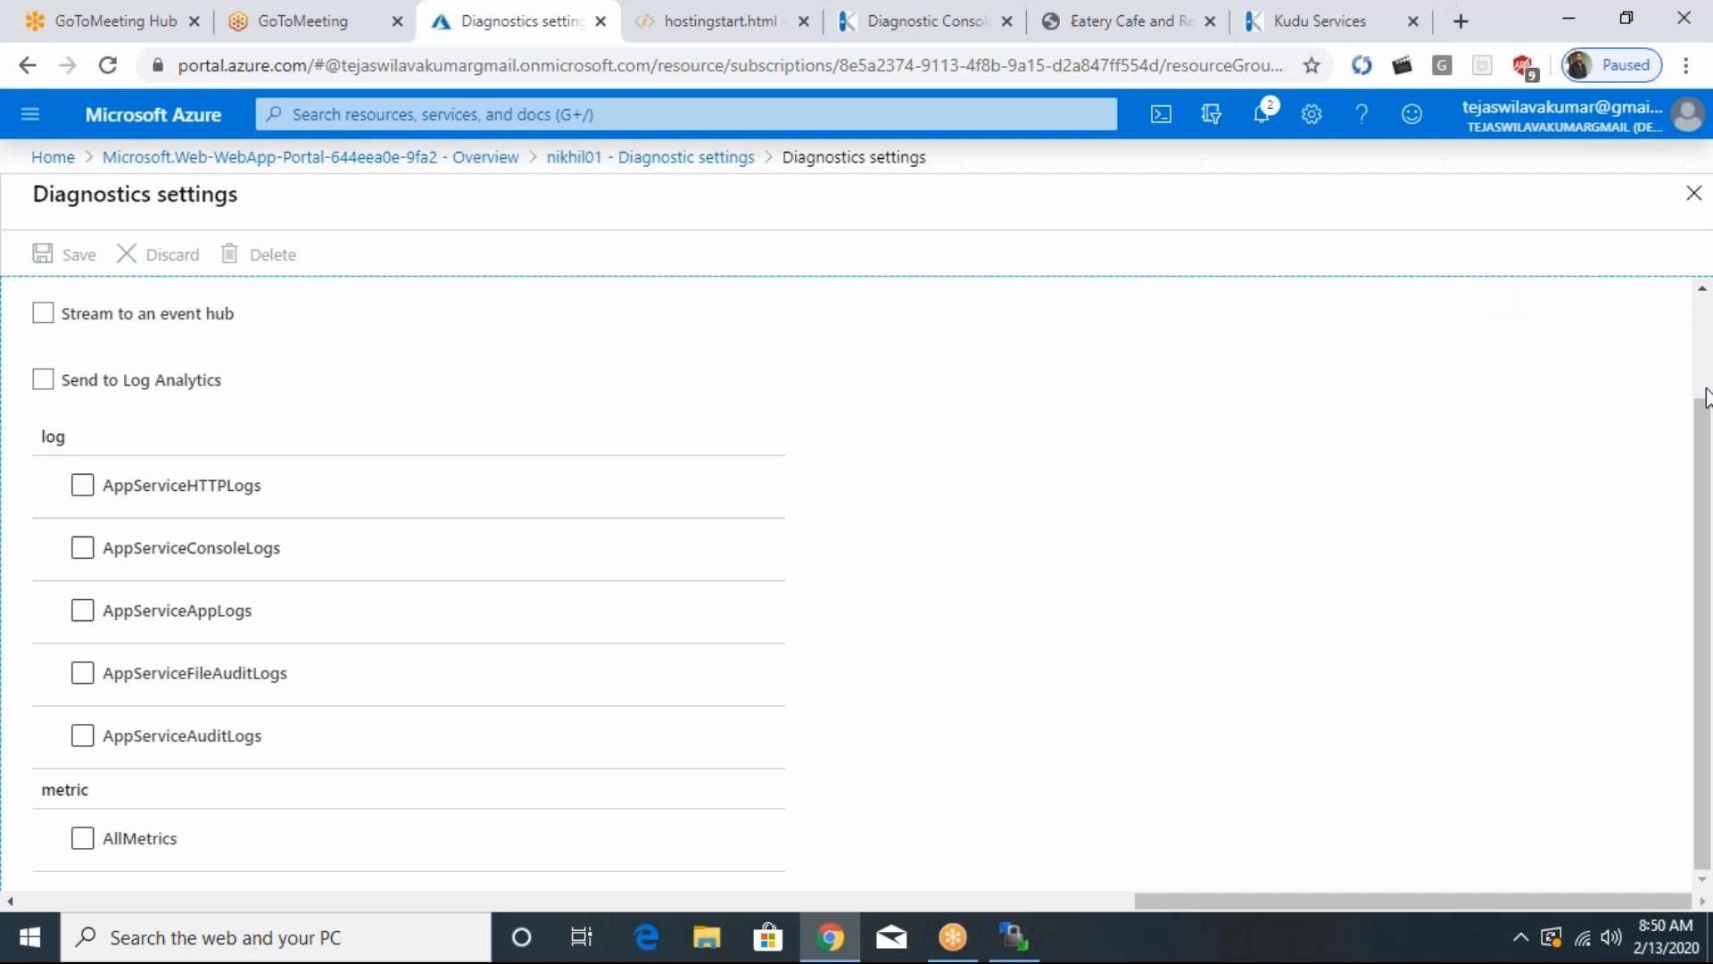
{"action": "scroll", "coordinate": [1706, 397], "scroll_direction": "up", "scroll_amount": 2}
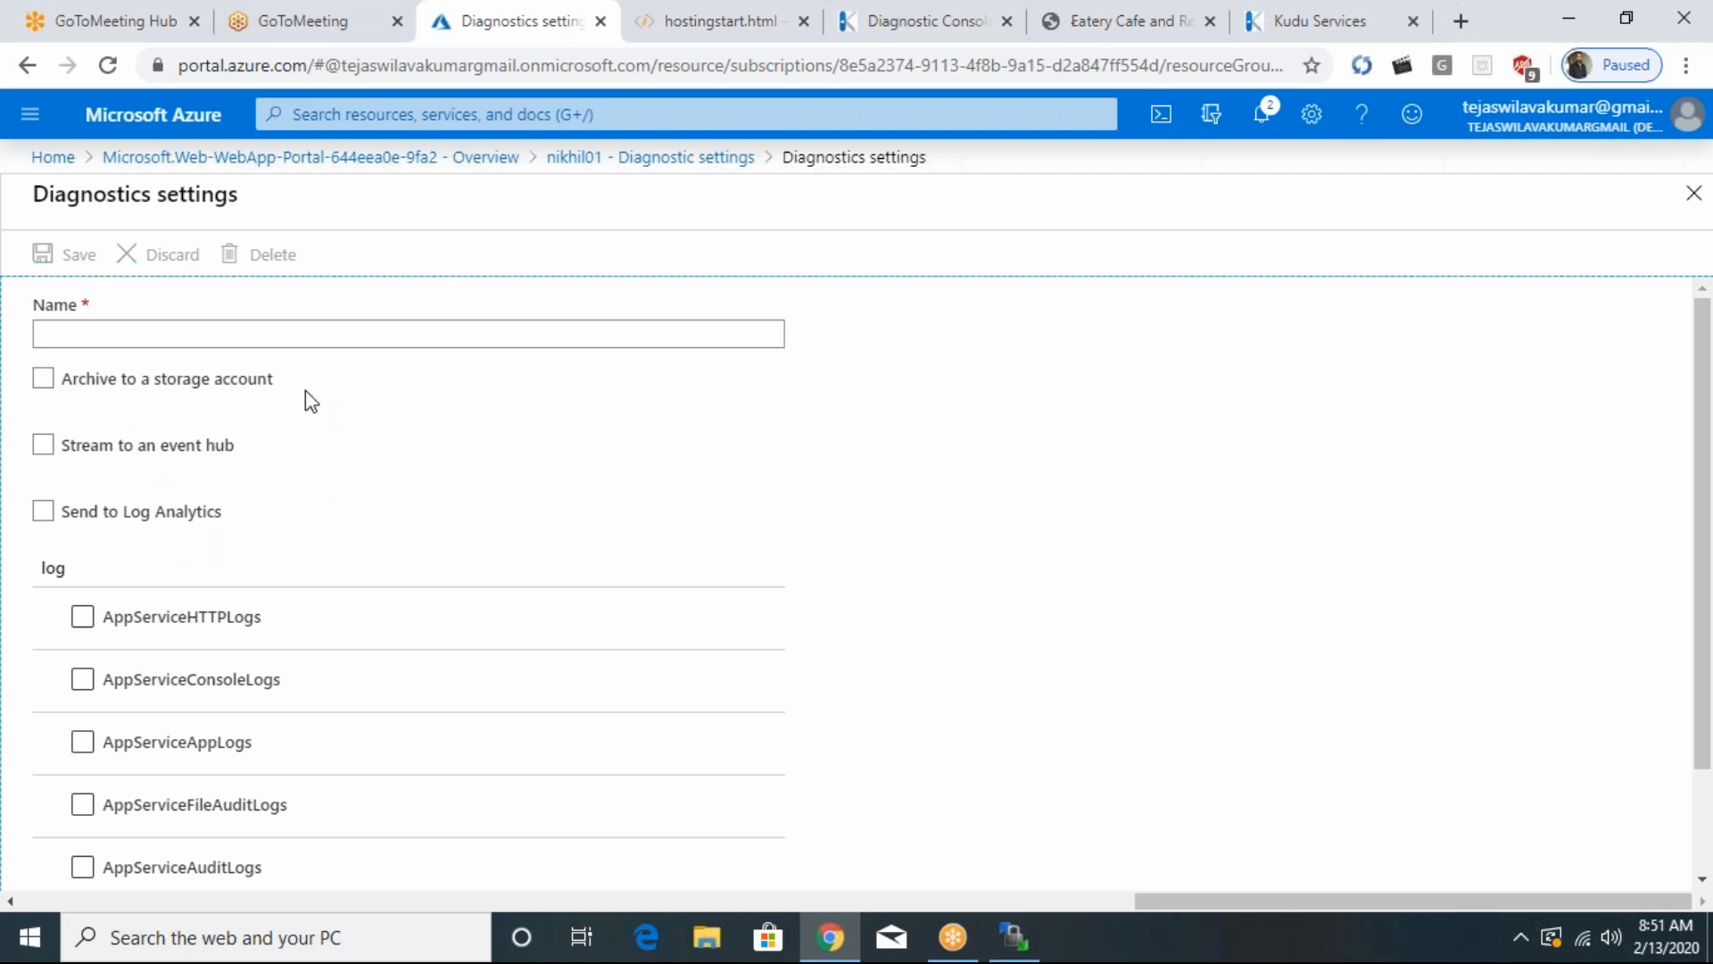
{"action": "left_click", "coordinate": [641, 161]}
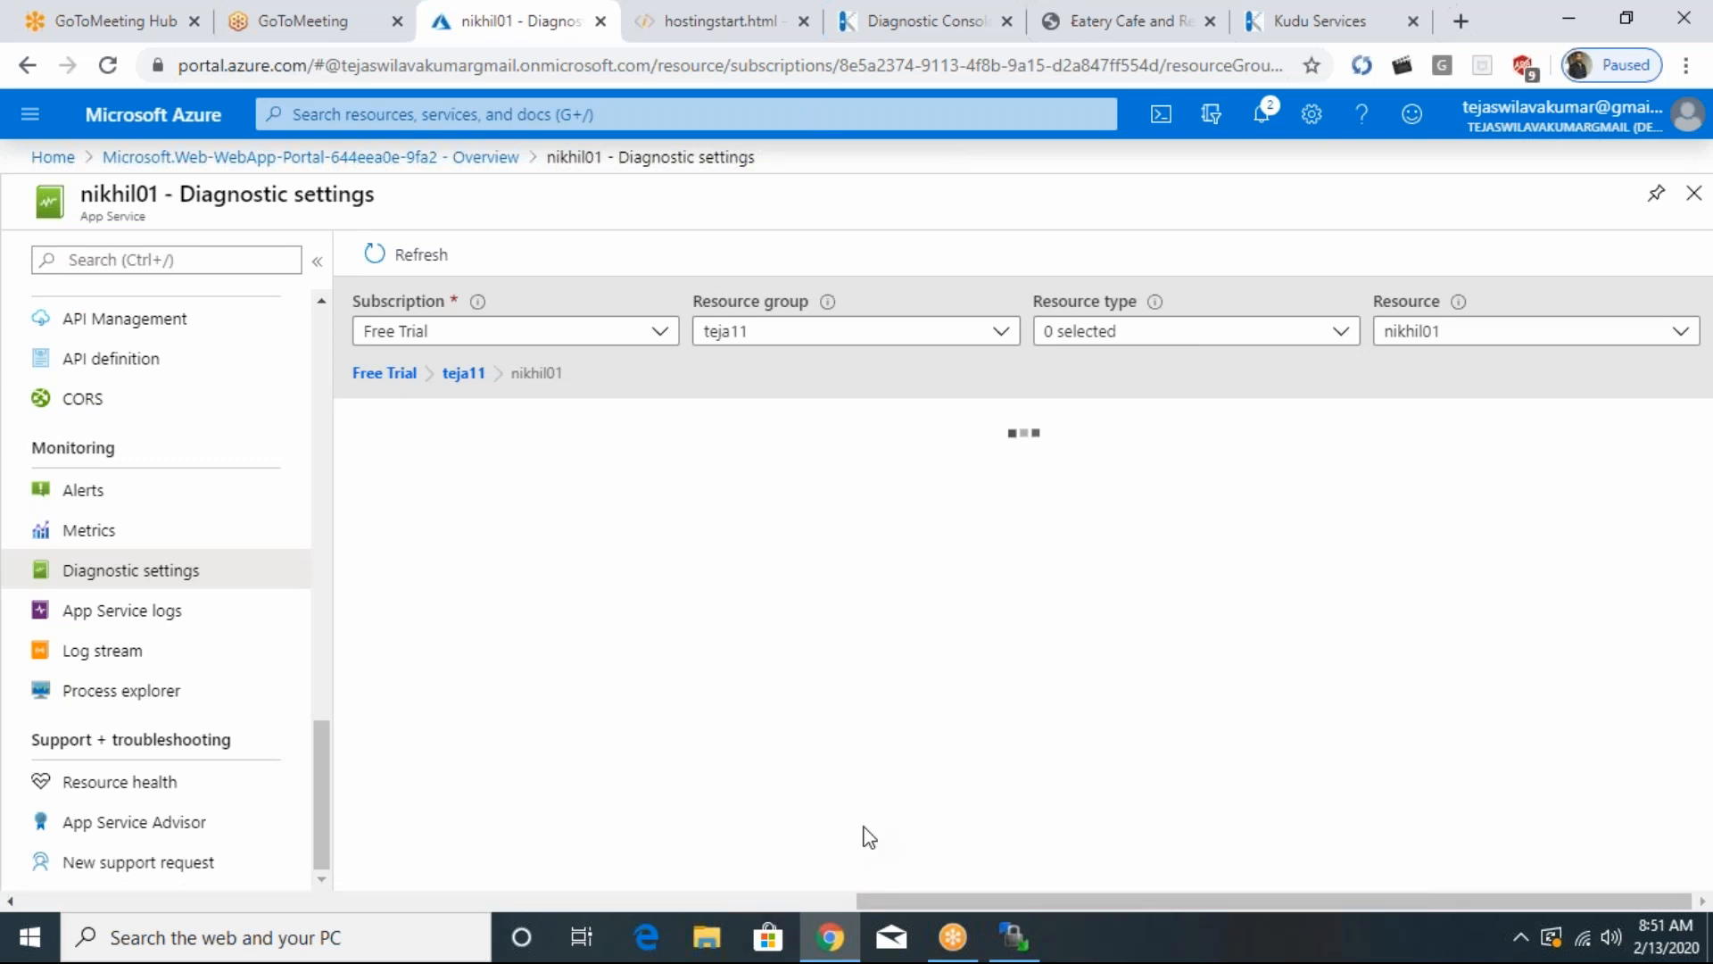
- Open nikhil01's Configuration page and review its application settings and connection strings
{"action": "left_click_drag", "start_coordinate": [321, 735], "coordinate": [321, 357]}
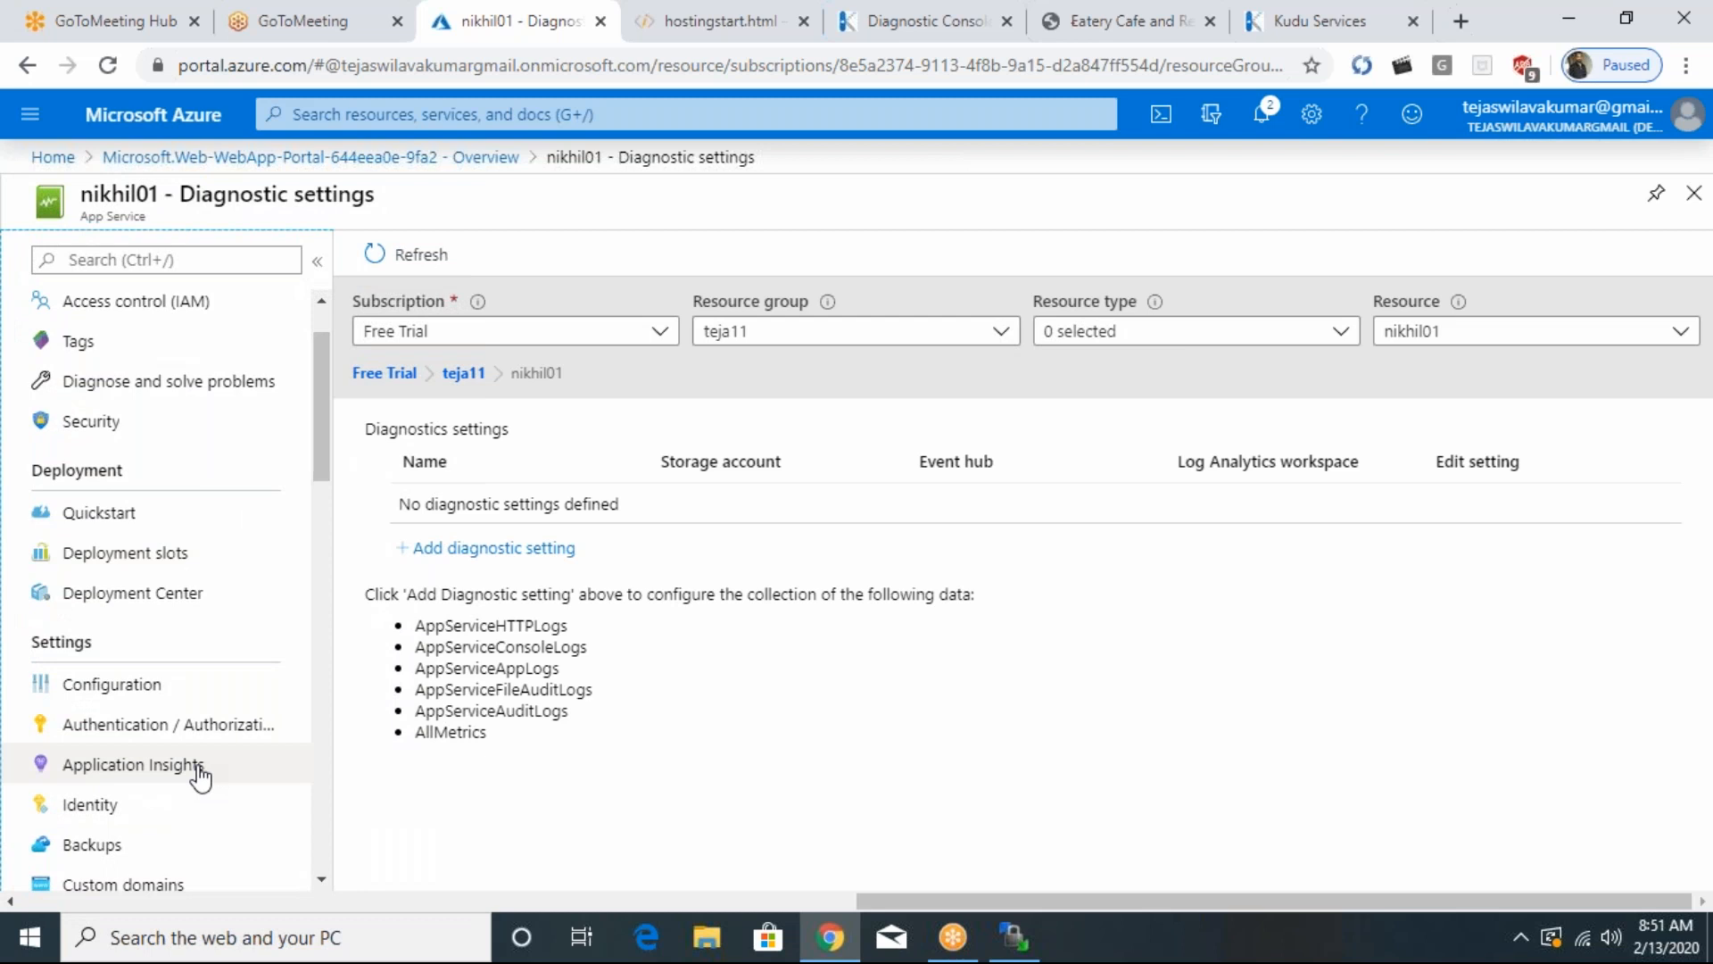
{"action": "left_click", "coordinate": [98, 696]}
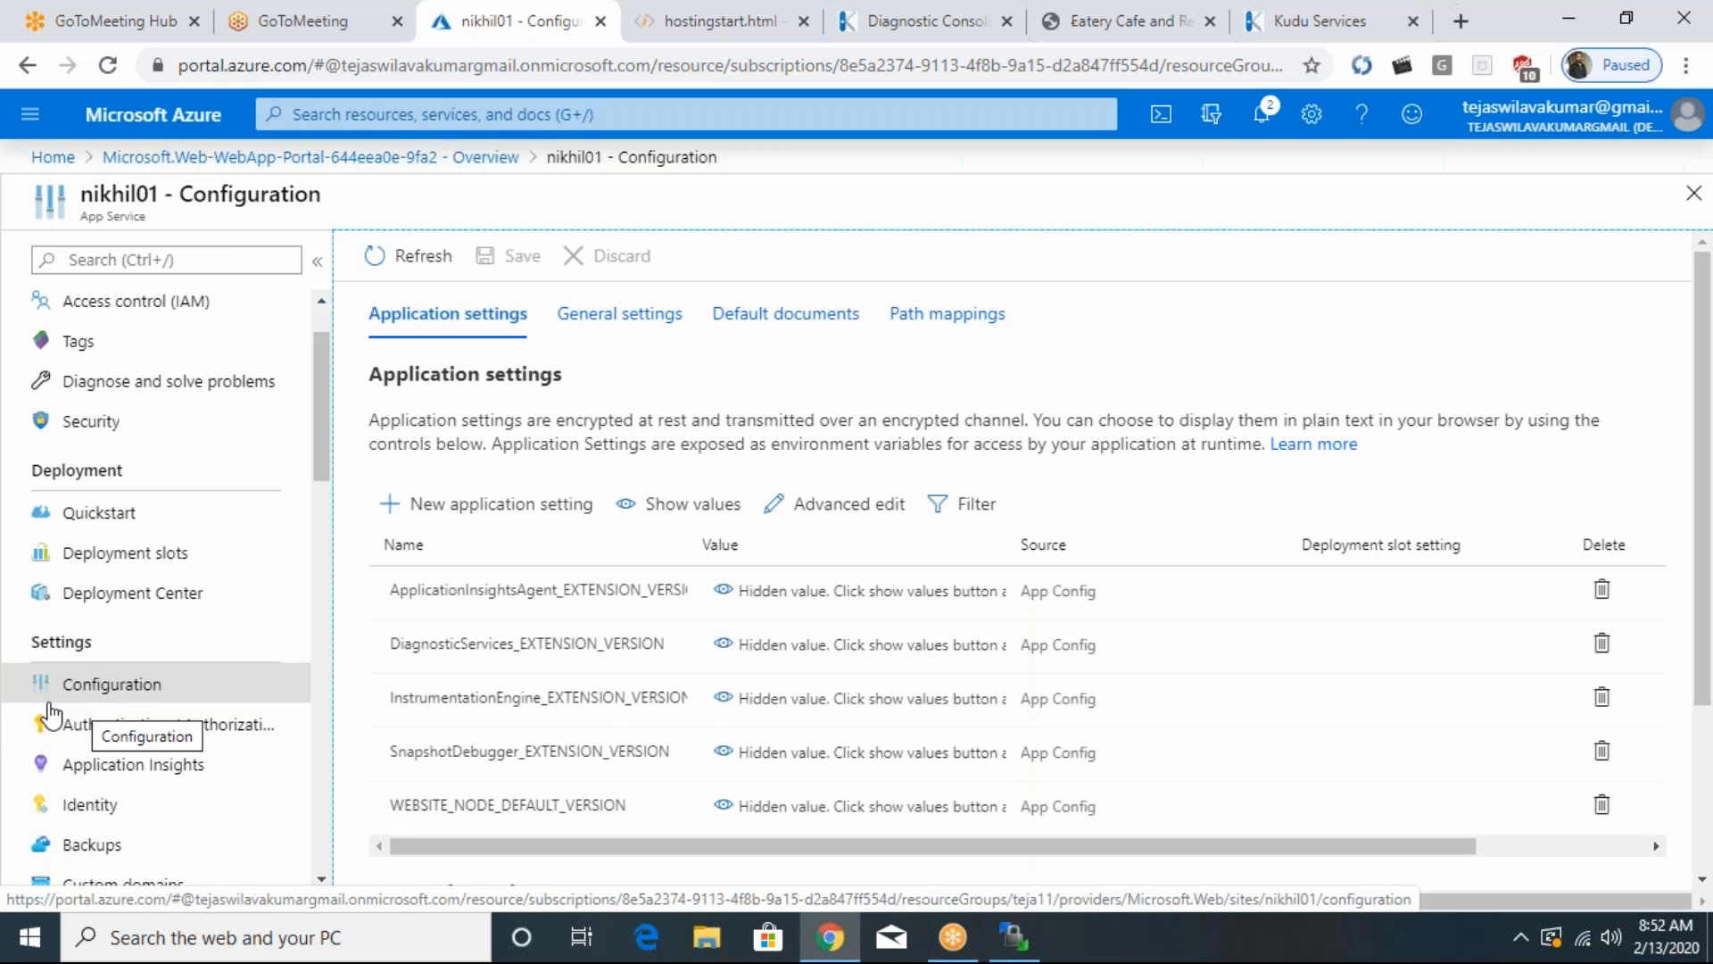
{"action": "left_click_drag", "start_coordinate": [410, 375], "coordinate": [615, 384]}
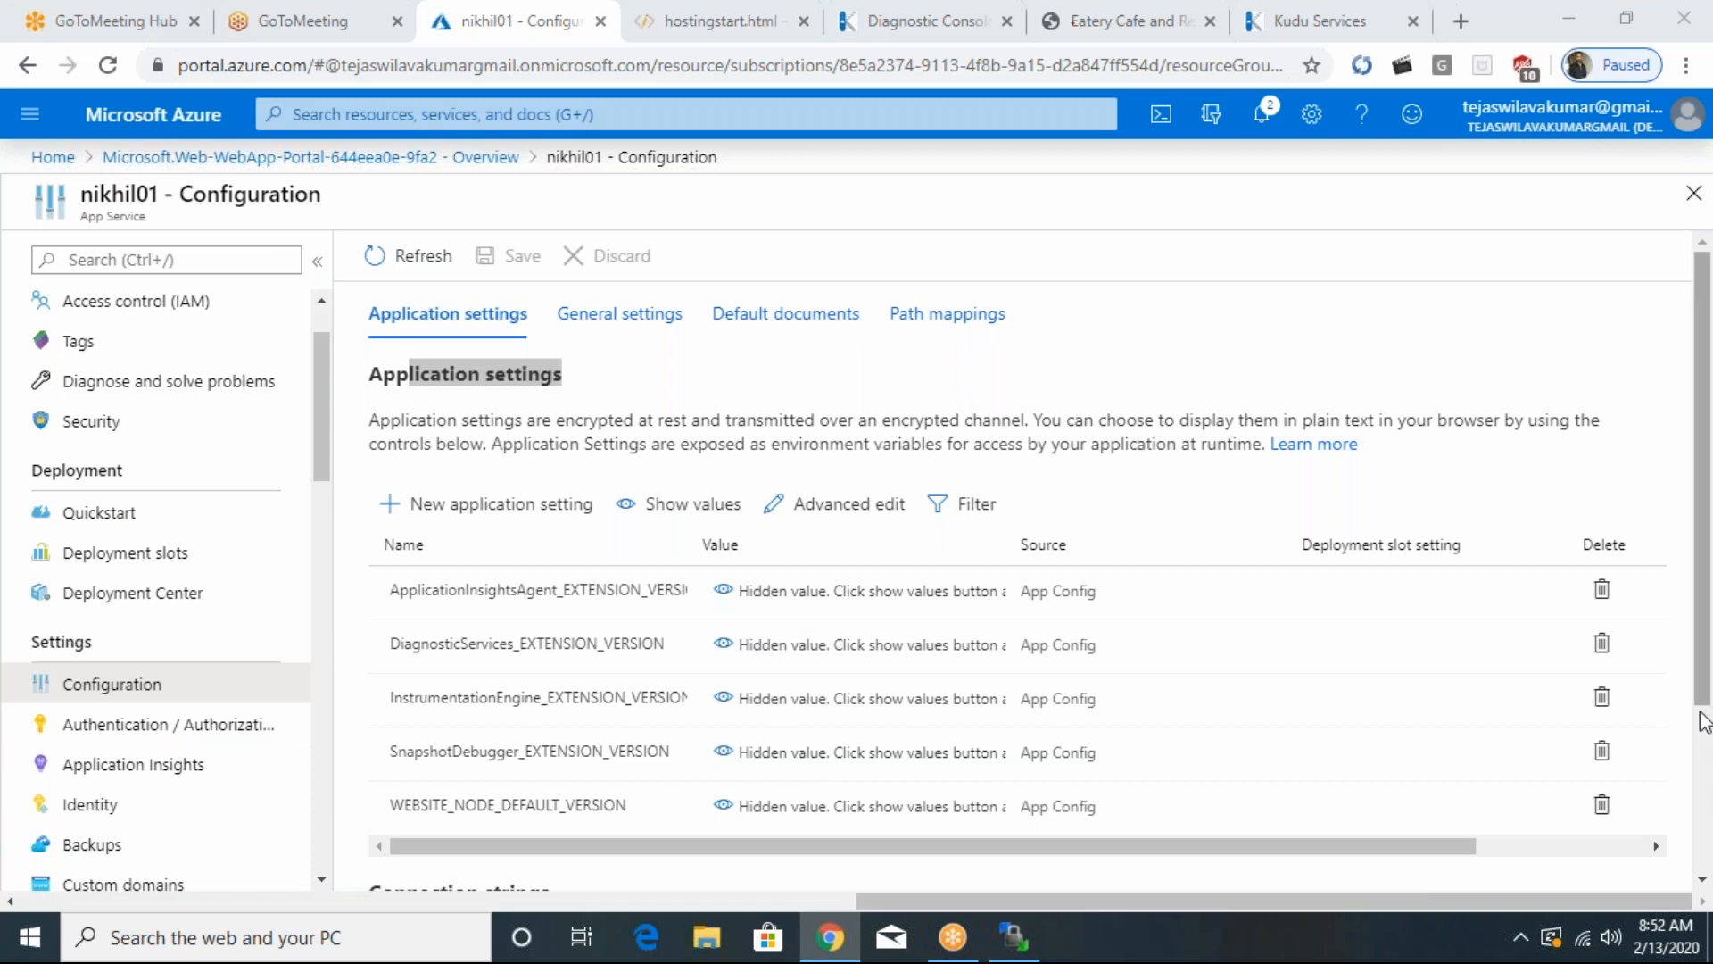
{"action": "left_click_drag", "start_coordinate": [1702, 701], "coordinate": [1711, 881]}
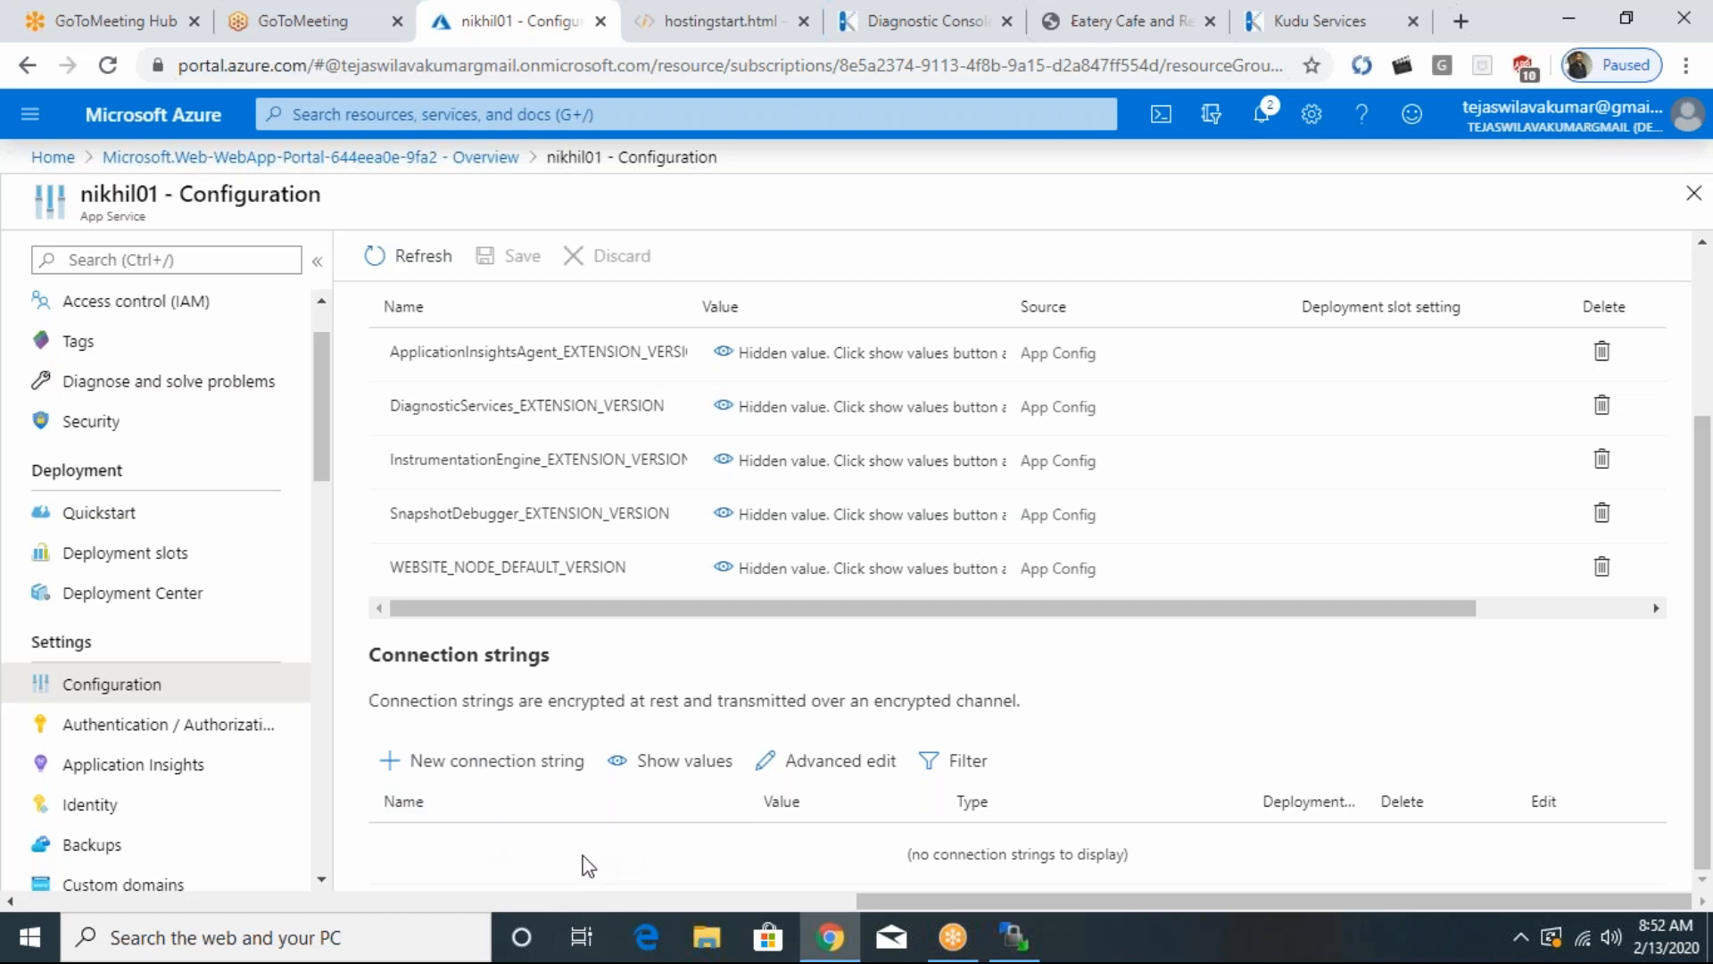
{"action": "left_click", "coordinate": [1709, 572]}
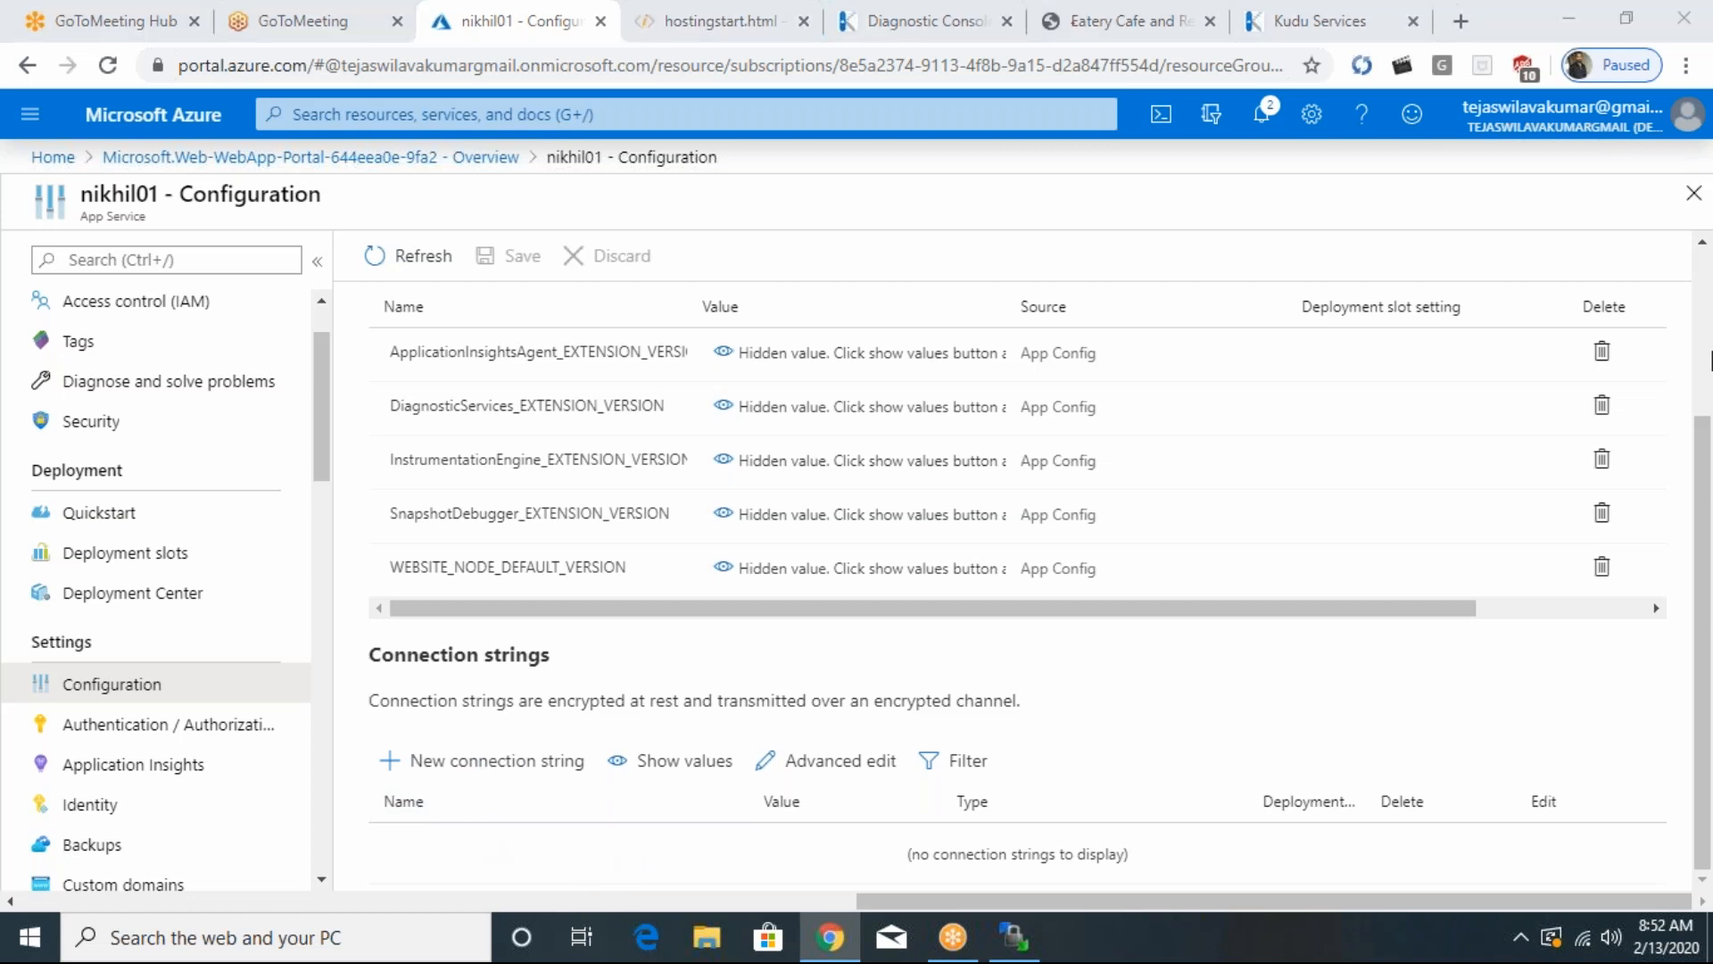
{"action": "scroll", "coordinate": [699, 514], "scroll_direction": "up", "scroll_amount": 3}
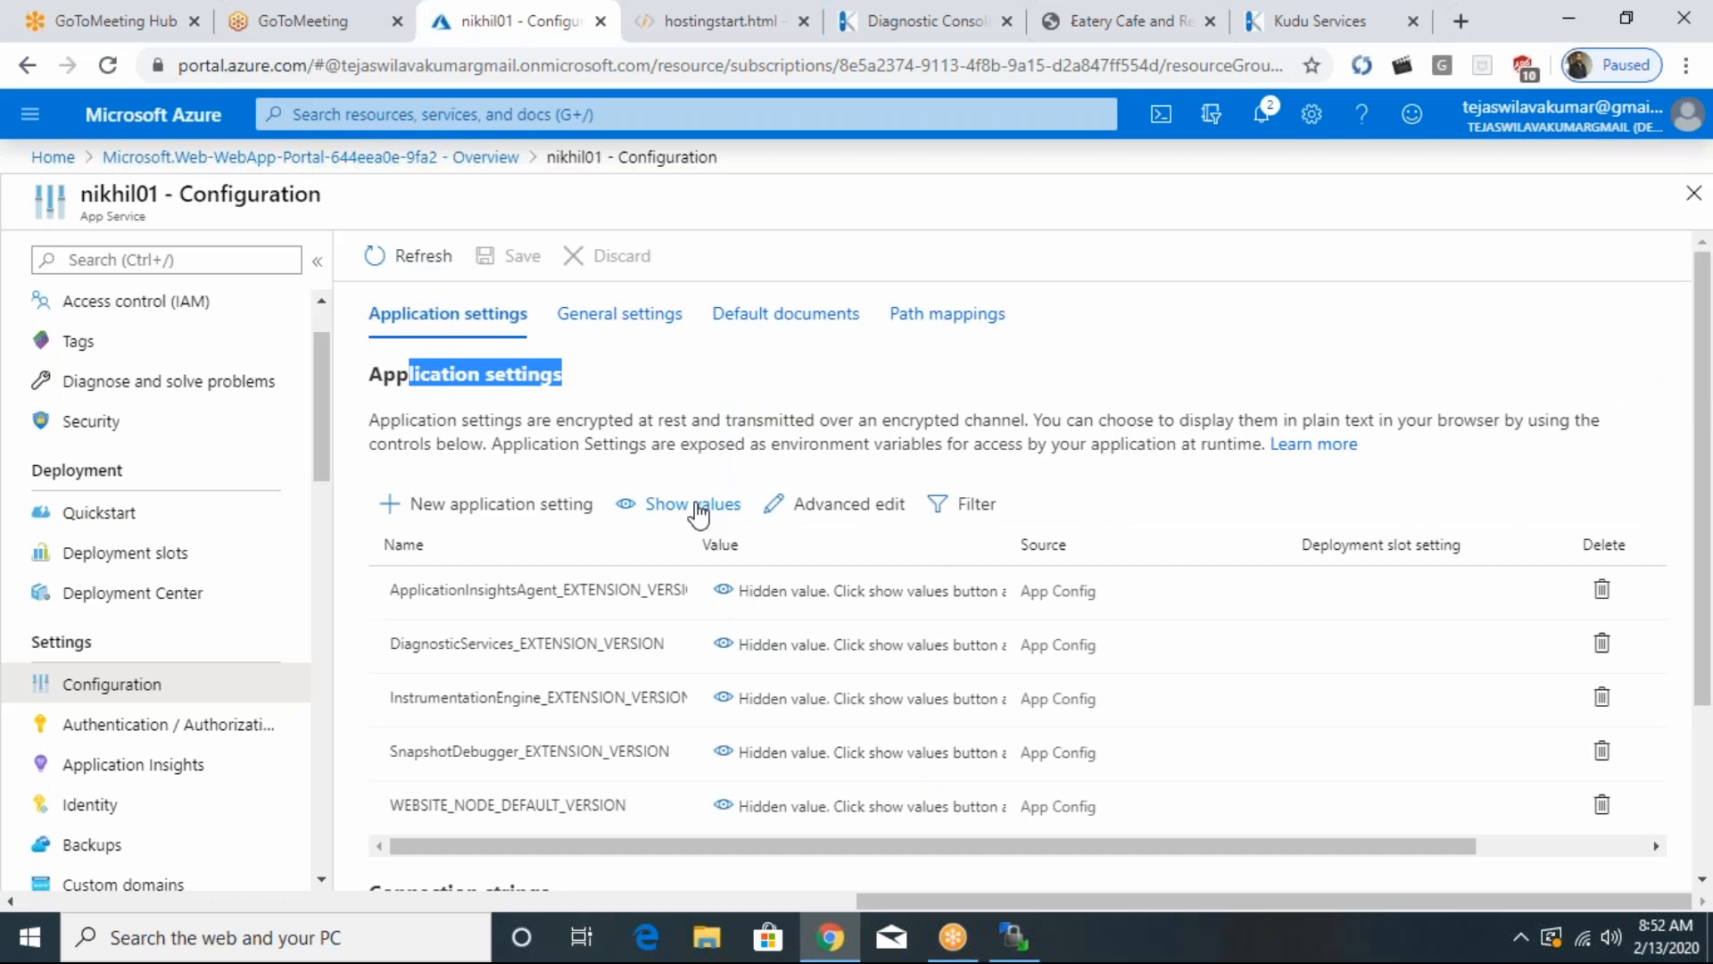
- Add a new application setting named storageaccountconnection with the value xyz
{"action": "left_click", "coordinate": [393, 510]}
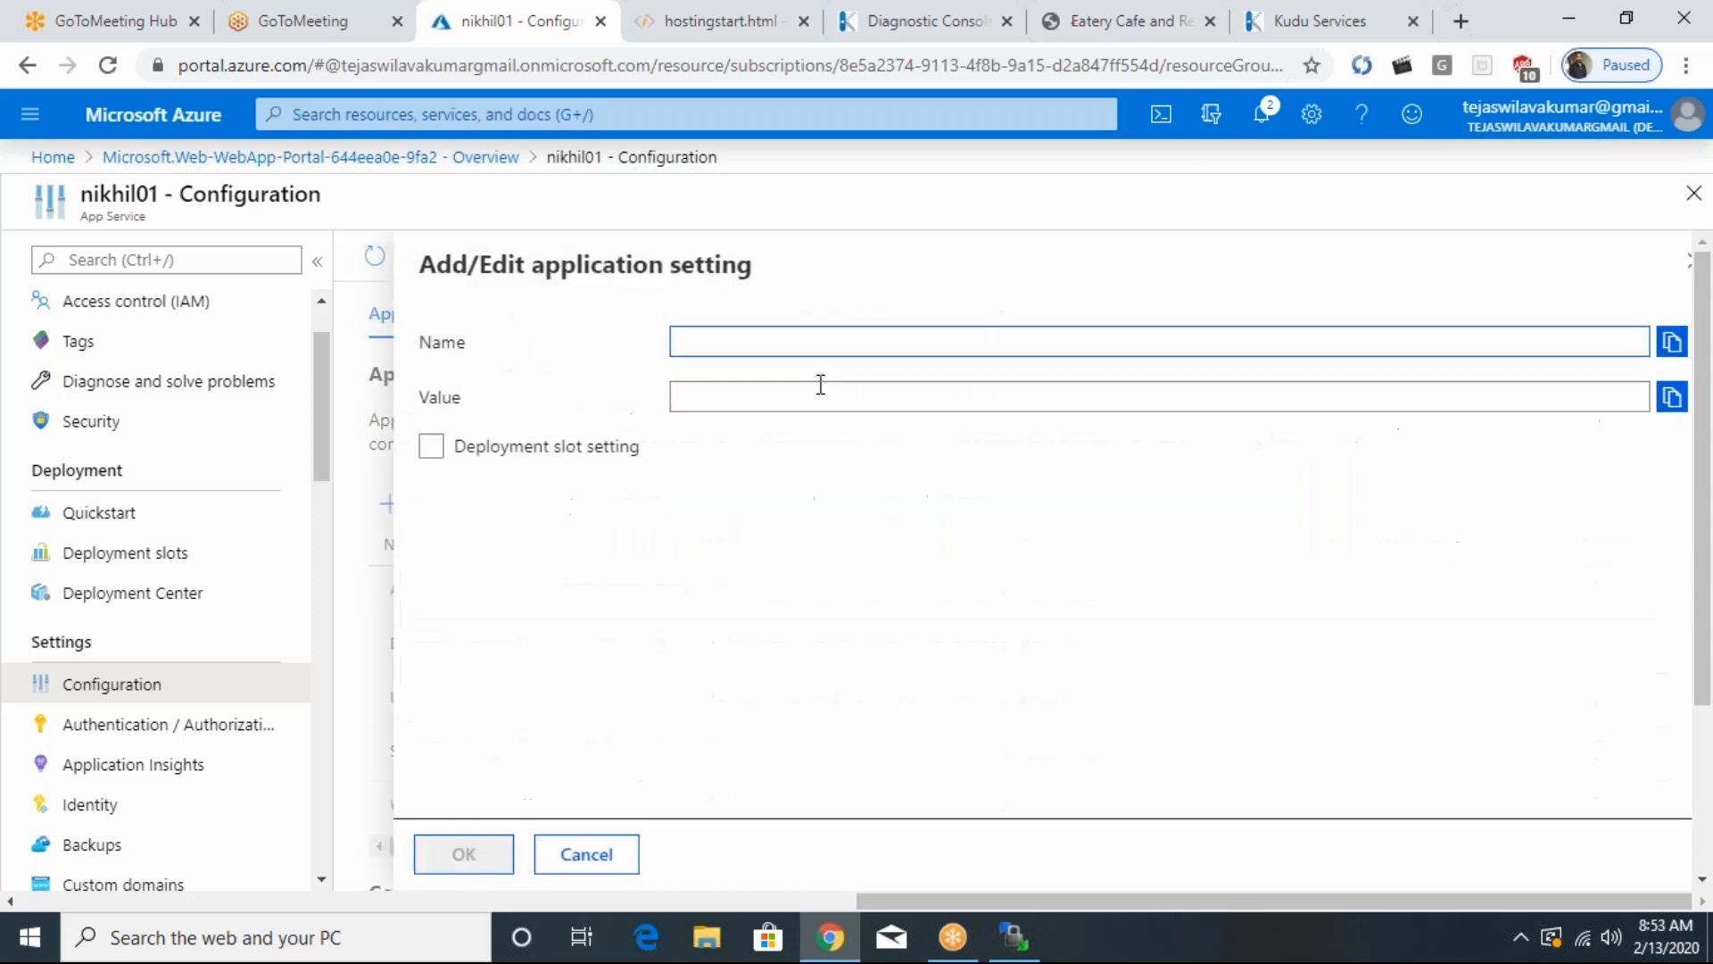
{"action": "type", "text": "storage"}
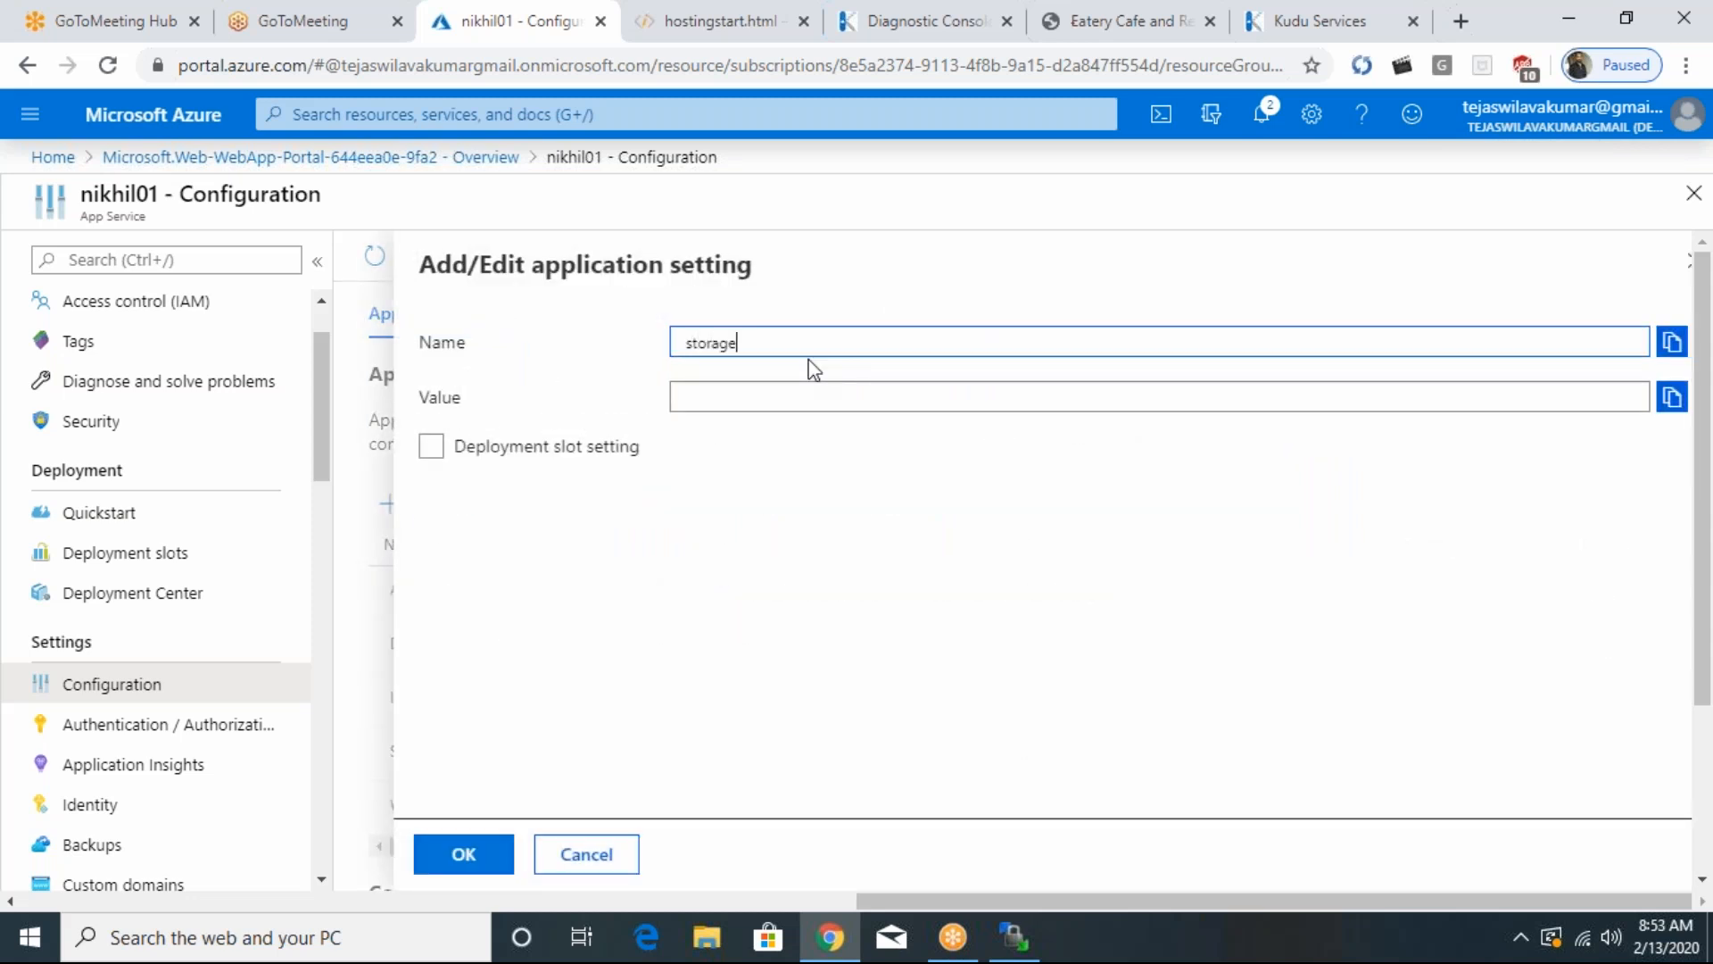
{"action": "type", "text": "accountconnection"}
{"action": "key", "text": "Tab"}
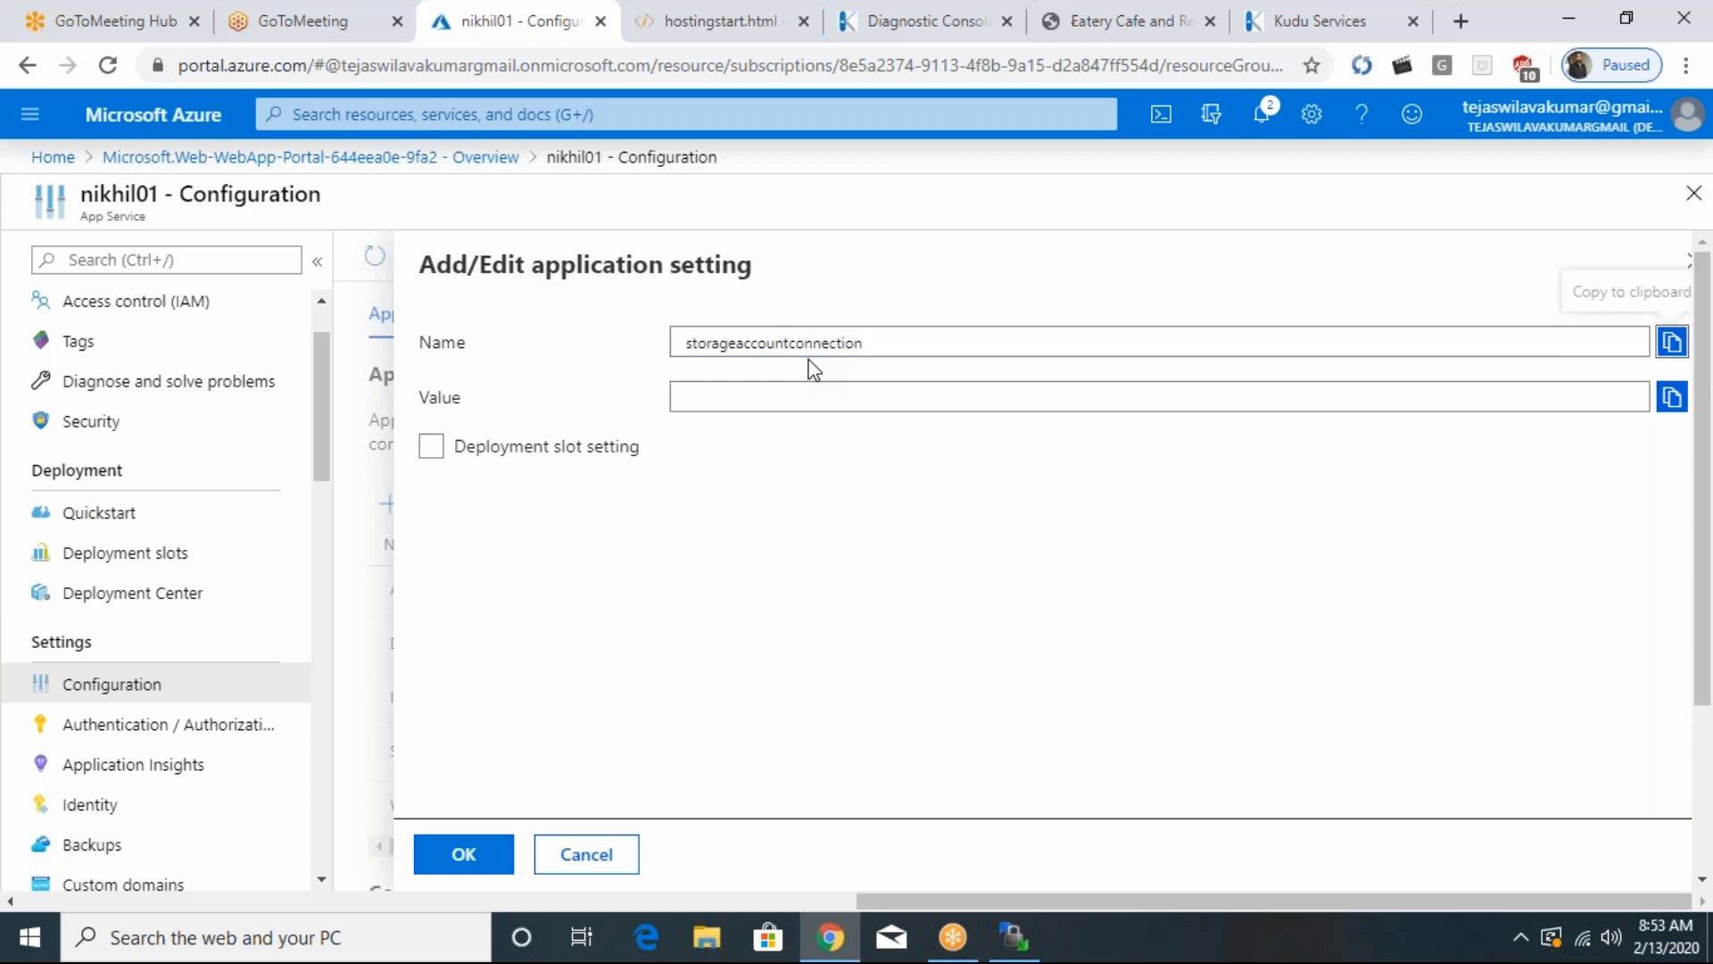
{"action": "key", "text": "Tab"}
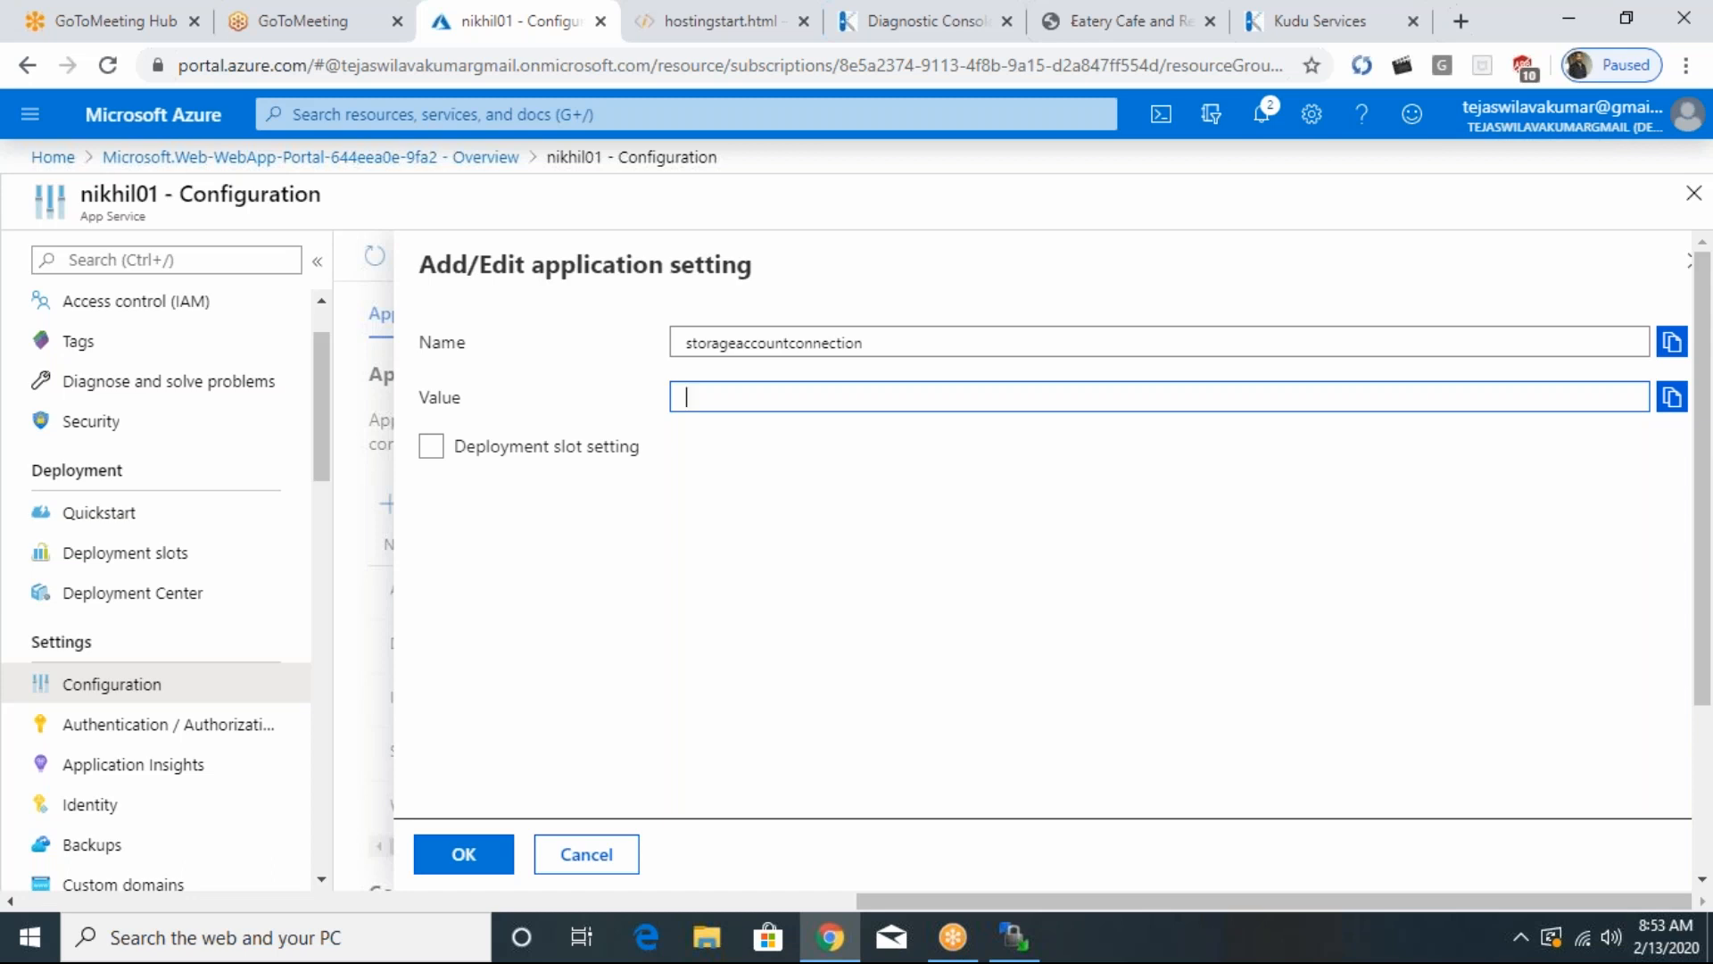
{"action": "type", "text": "Xyz"}
{"action": "left_click", "coordinate": [472, 855]}
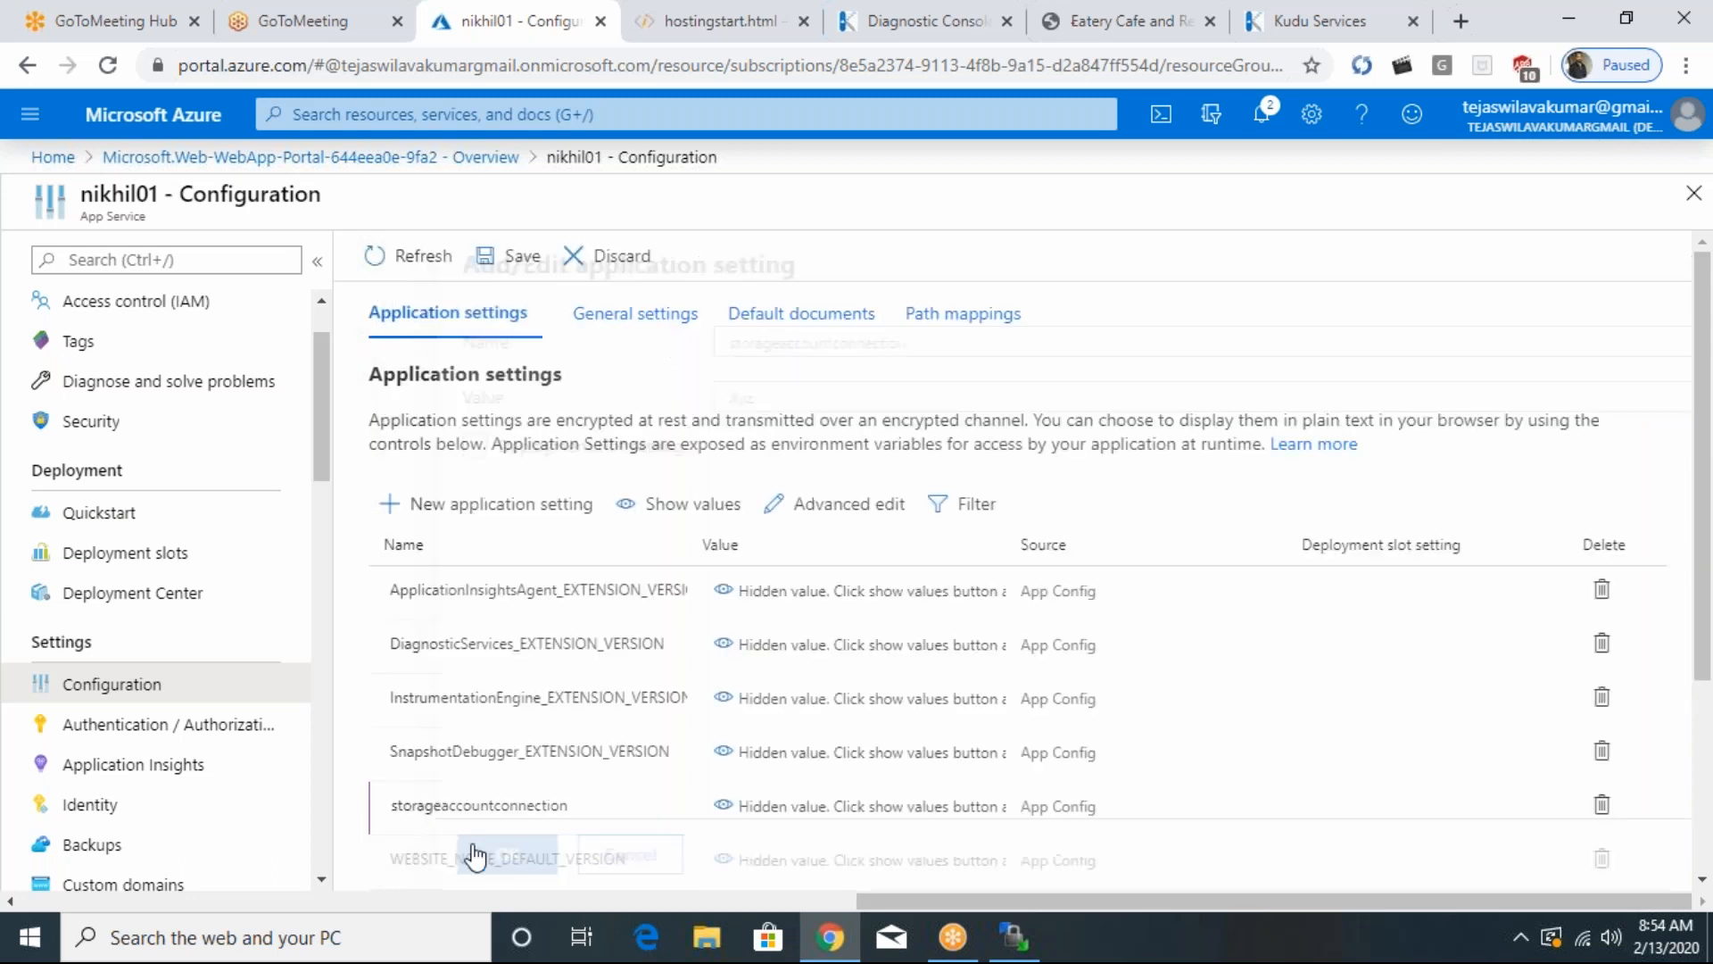
{"action": "left_click_drag", "start_coordinate": [602, 830], "coordinate": [337, 826]}
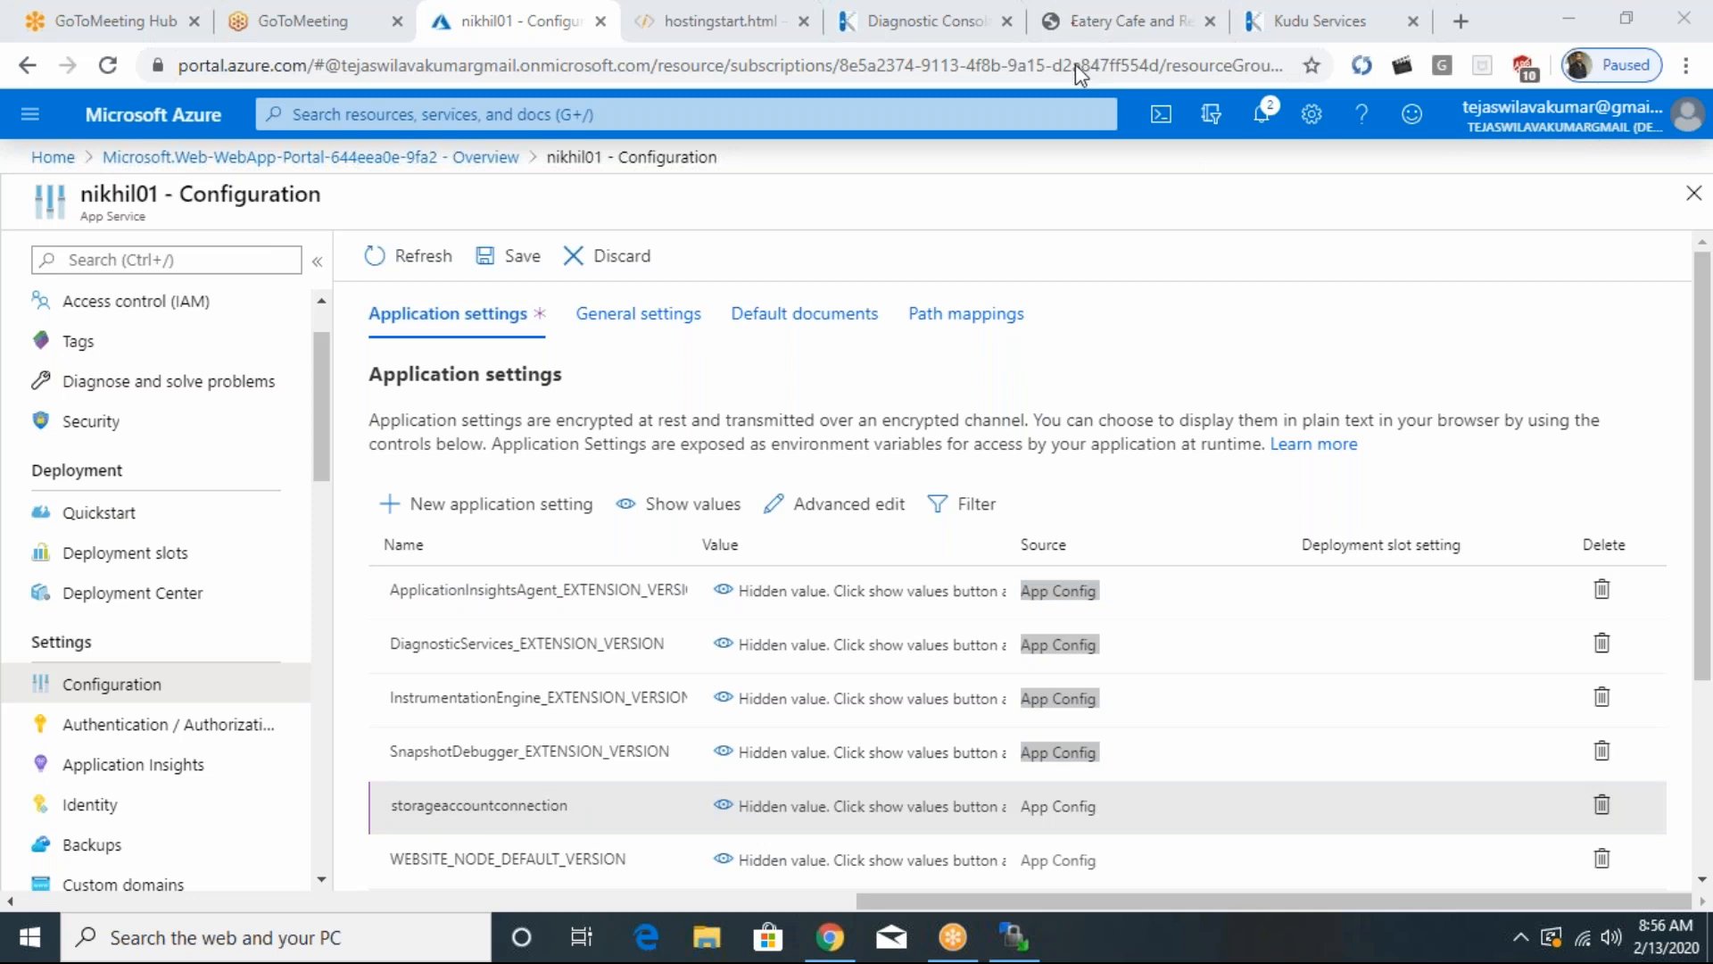
{"action": "left_click", "coordinate": [1486, 242]}
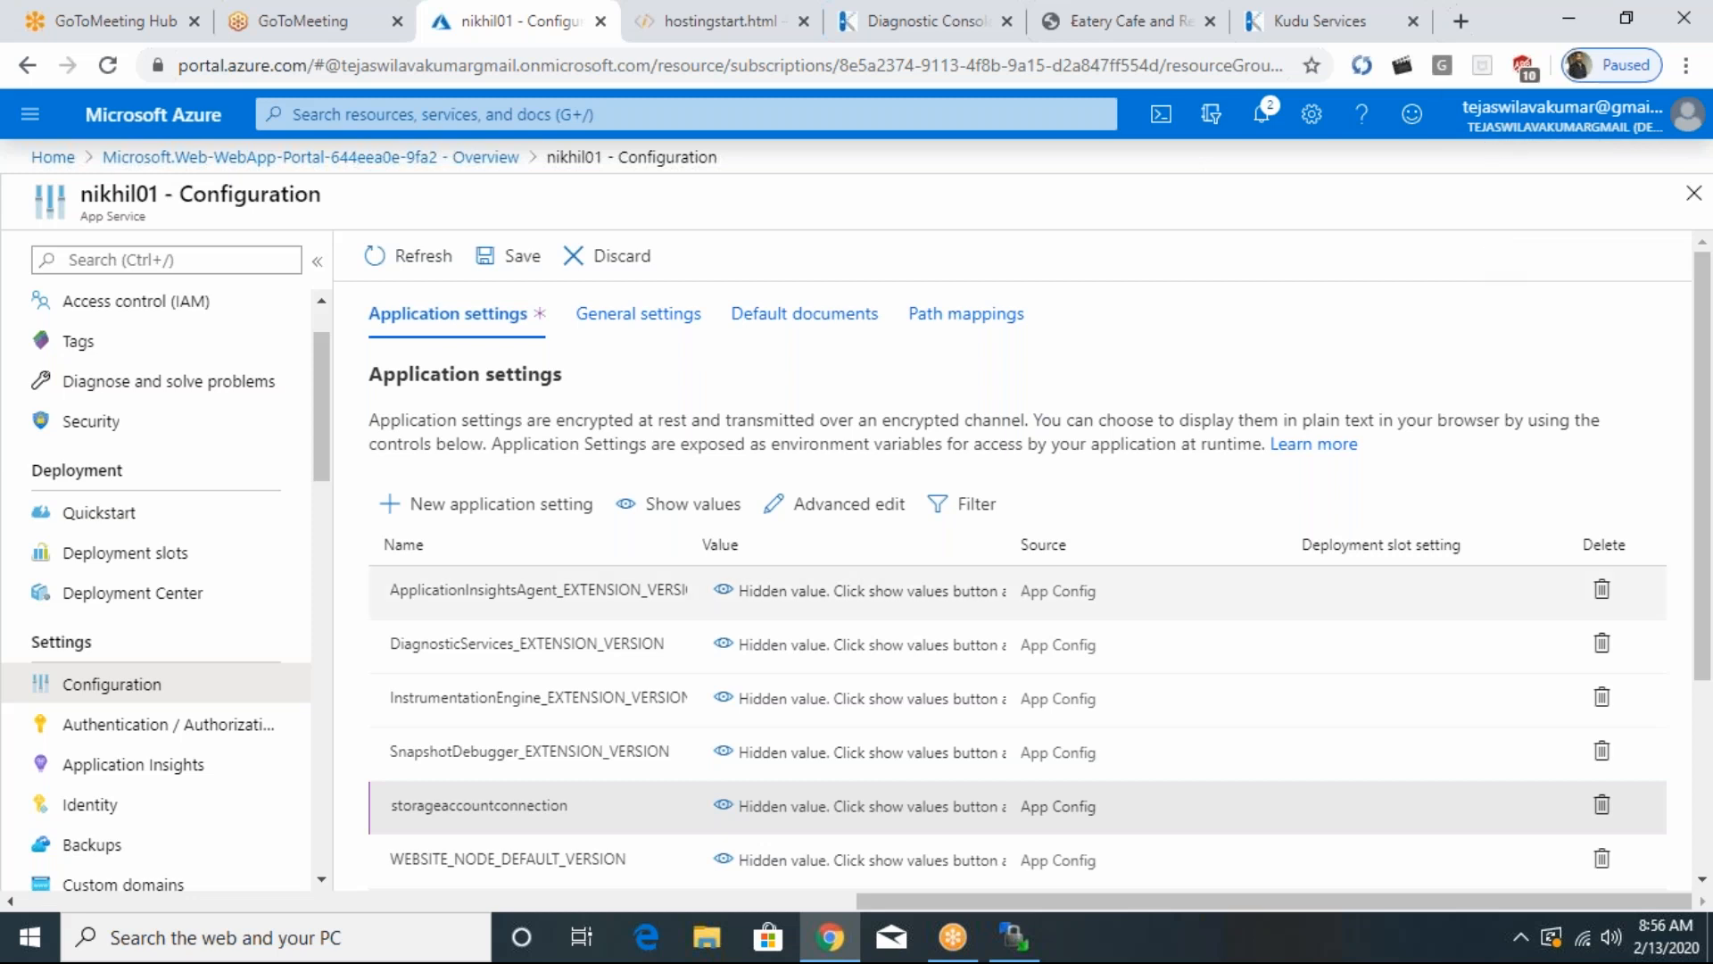
{"action": "left_click_drag", "start_coordinate": [322, 379], "coordinate": [301, 545]}
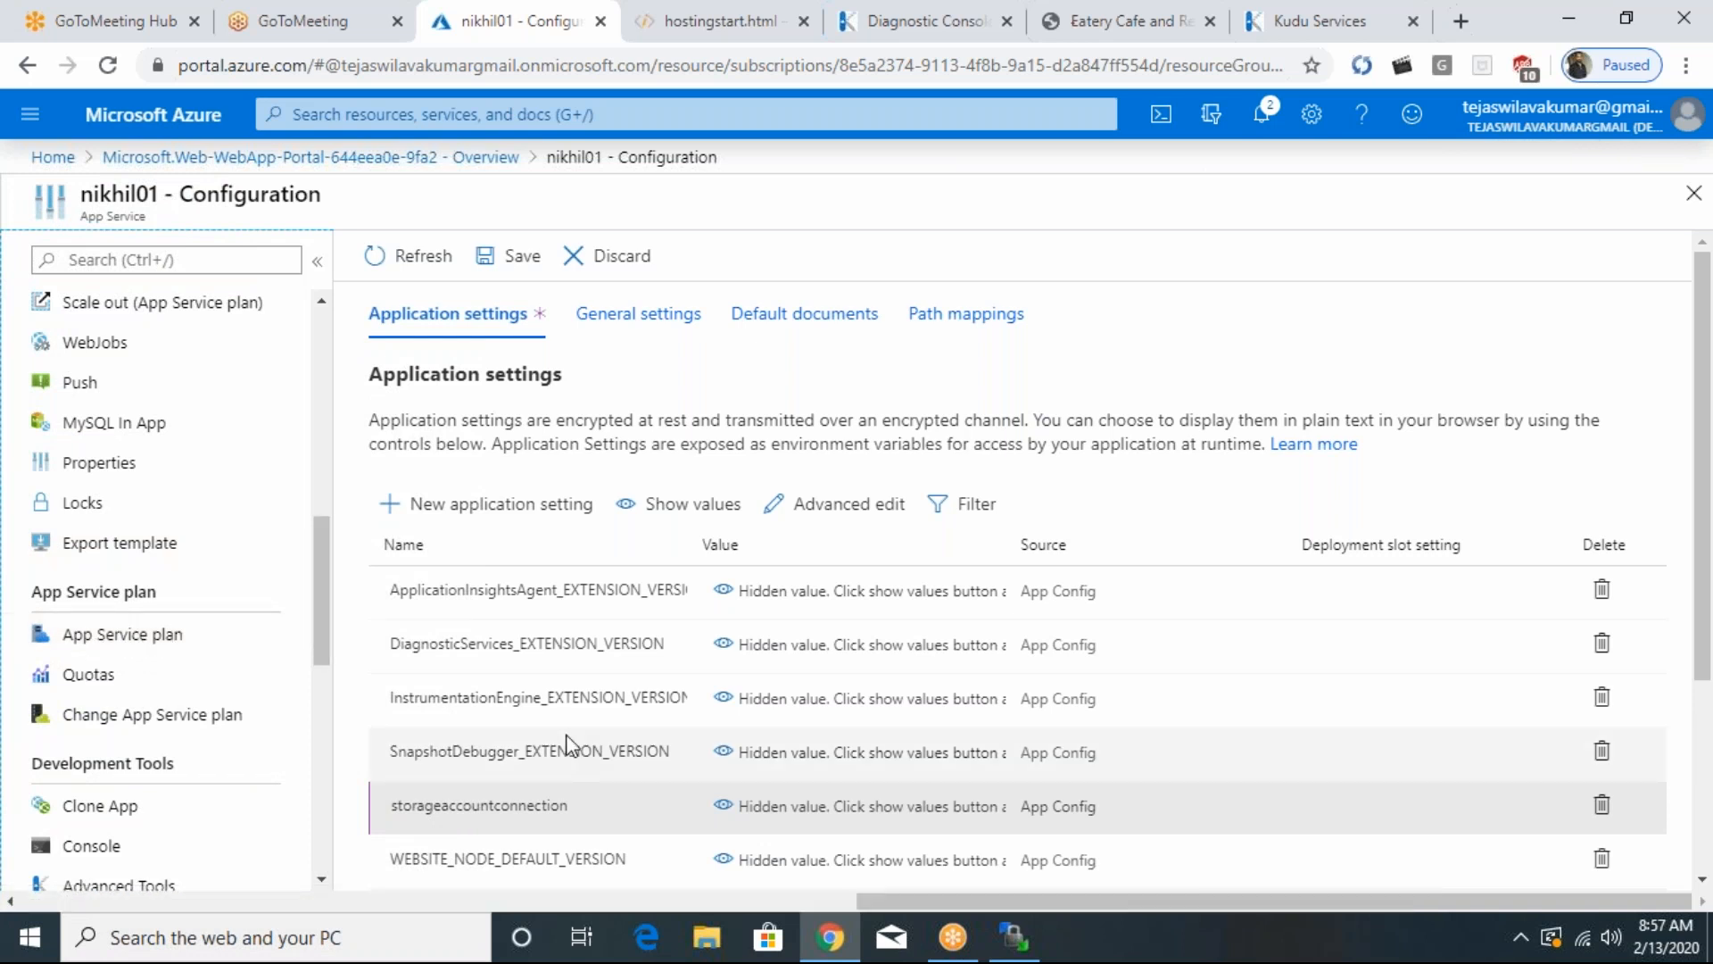
- Show the desktop and sketch the upper row of red freehand marks with the screen drawing pen
{"action": "key", "text": "super+d"}
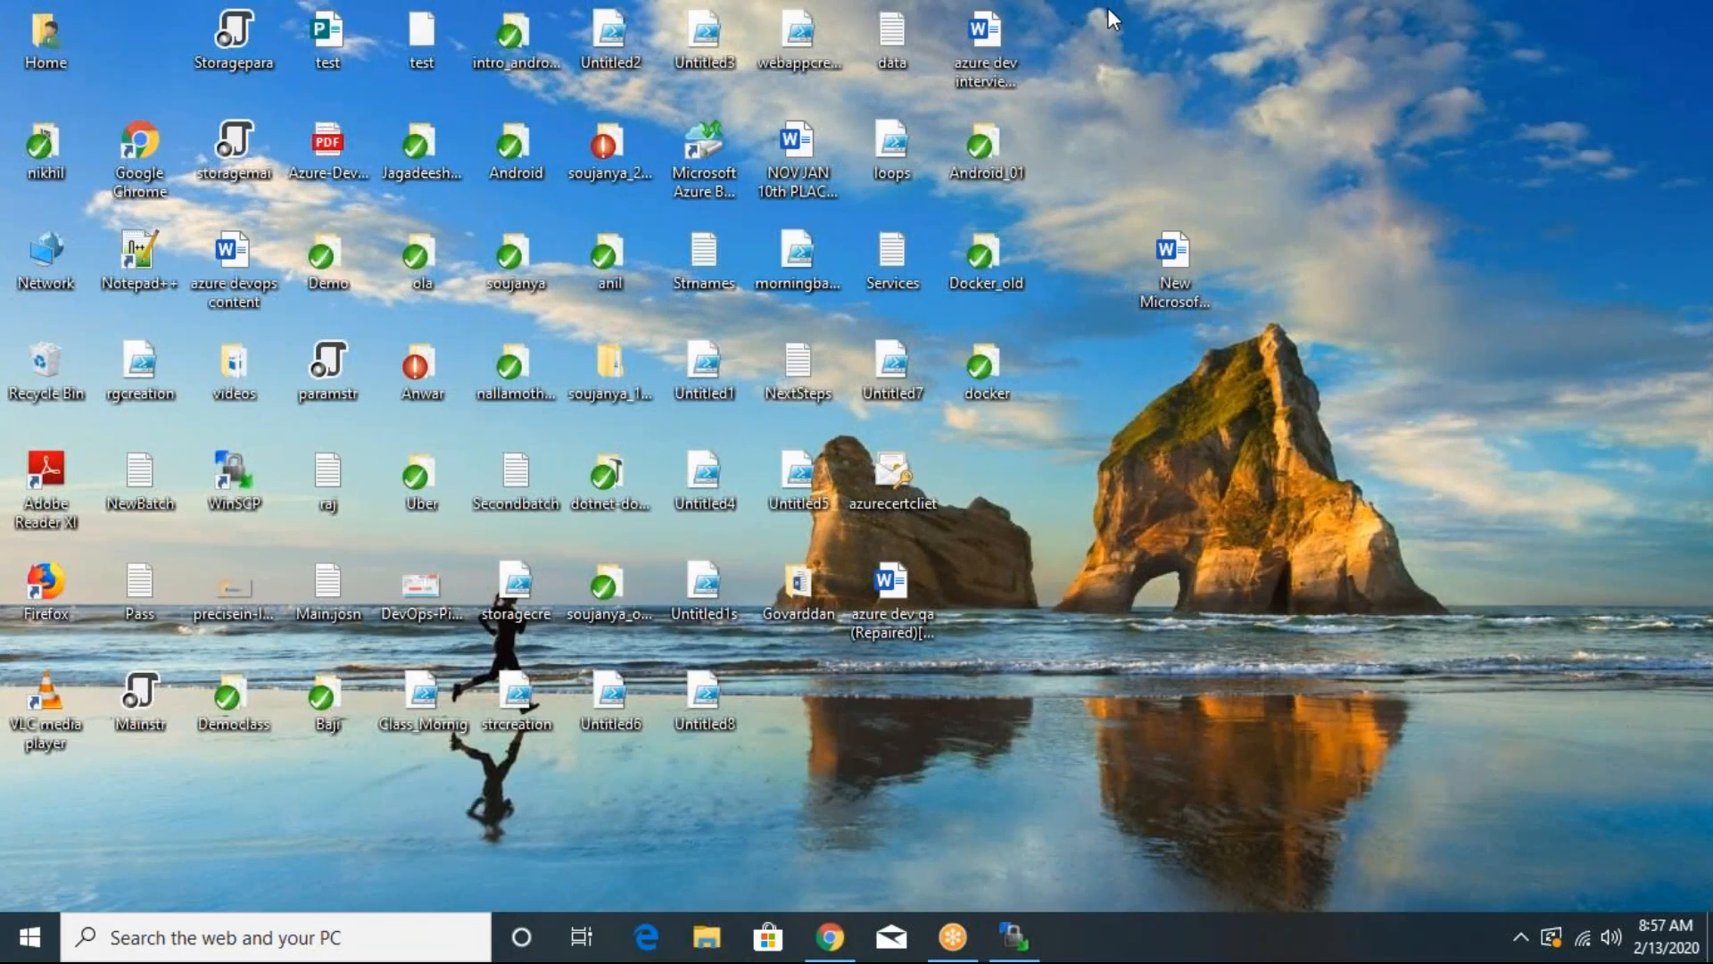
{"action": "left_click", "coordinate": [1062, 74]}
{"action": "mouse_move", "coordinate": [1046, 497]}
{"action": "left_mouse_down"}
{"action": "mouse_move", "coordinate": [1098, 356]}
{"action": "mouse_move", "coordinate": [1103, 383]}
{"action": "mouse_move", "coordinate": [1046, 410]}
{"action": "left_mouse_up"}
{"action": "left_click_drag", "start_coordinate": [1253, 217], "coordinate": [1312, 526]}
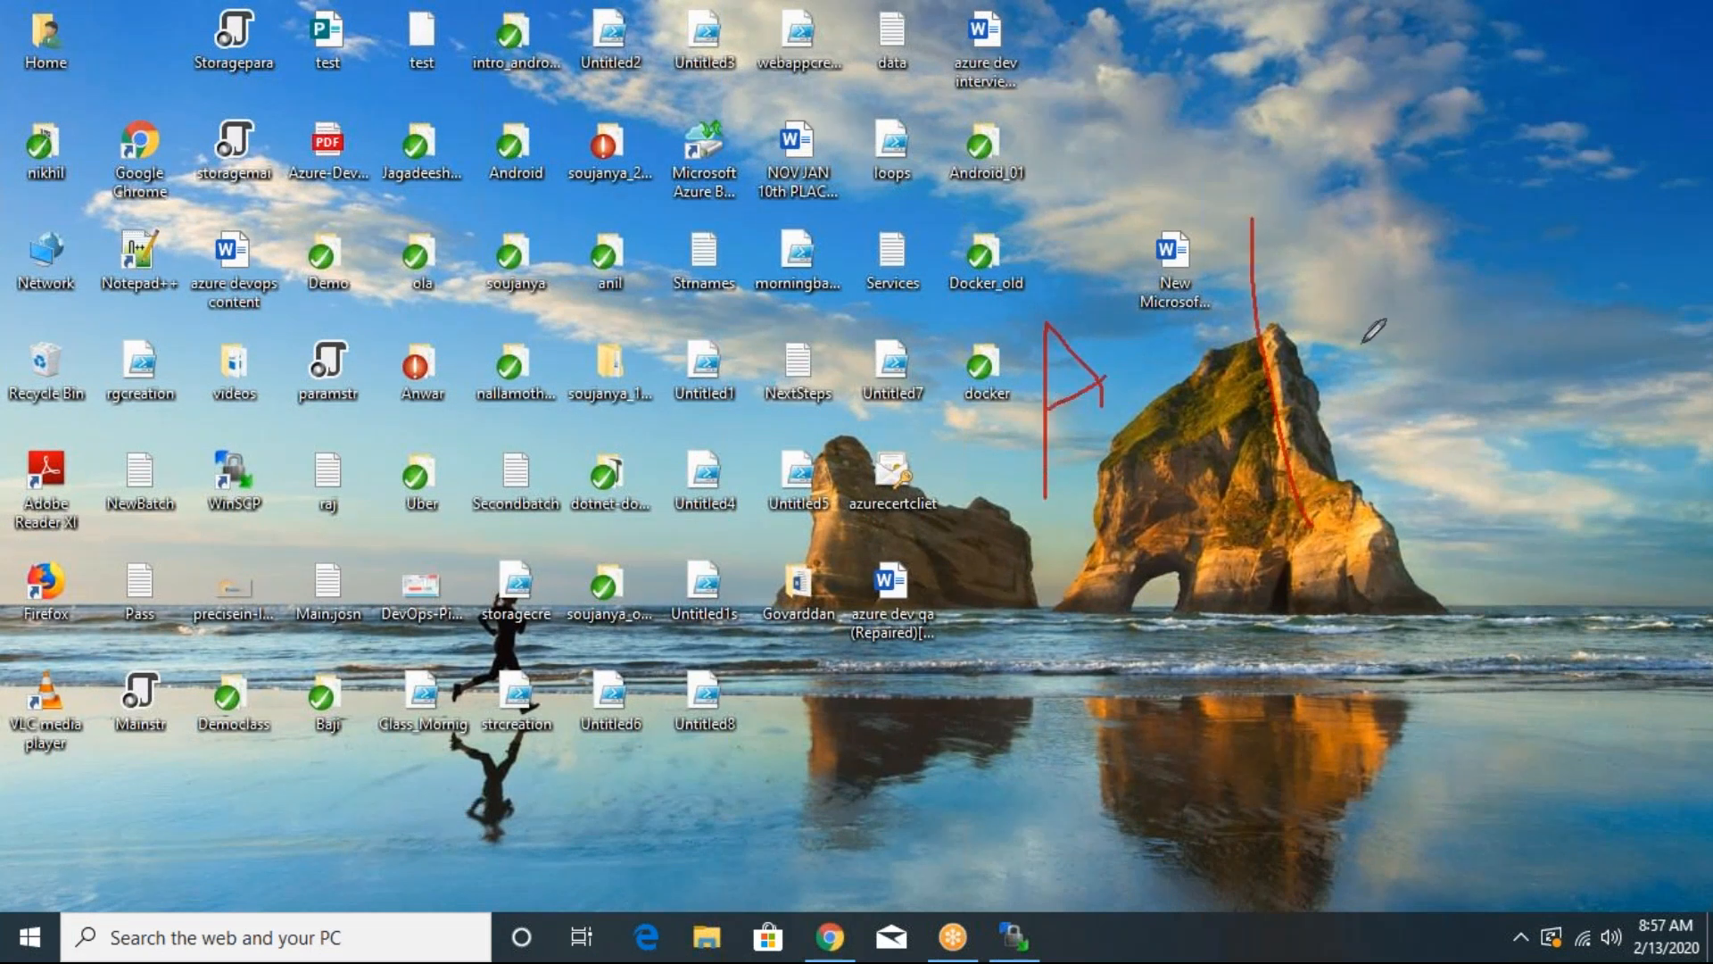
{"action": "left_click_drag", "start_coordinate": [1347, 281], "coordinate": [1486, 308]}
{"action": "left_click_drag", "start_coordinate": [946, 414], "coordinate": [1062, 221]}
{"action": "mouse_move", "coordinate": [1438, 223]}
{"action": "left_mouse_down"}
{"action": "mouse_move", "coordinate": [1536, 288]}
{"action": "mouse_move", "coordinate": [1577, 162]}
{"action": "left_mouse_up"}
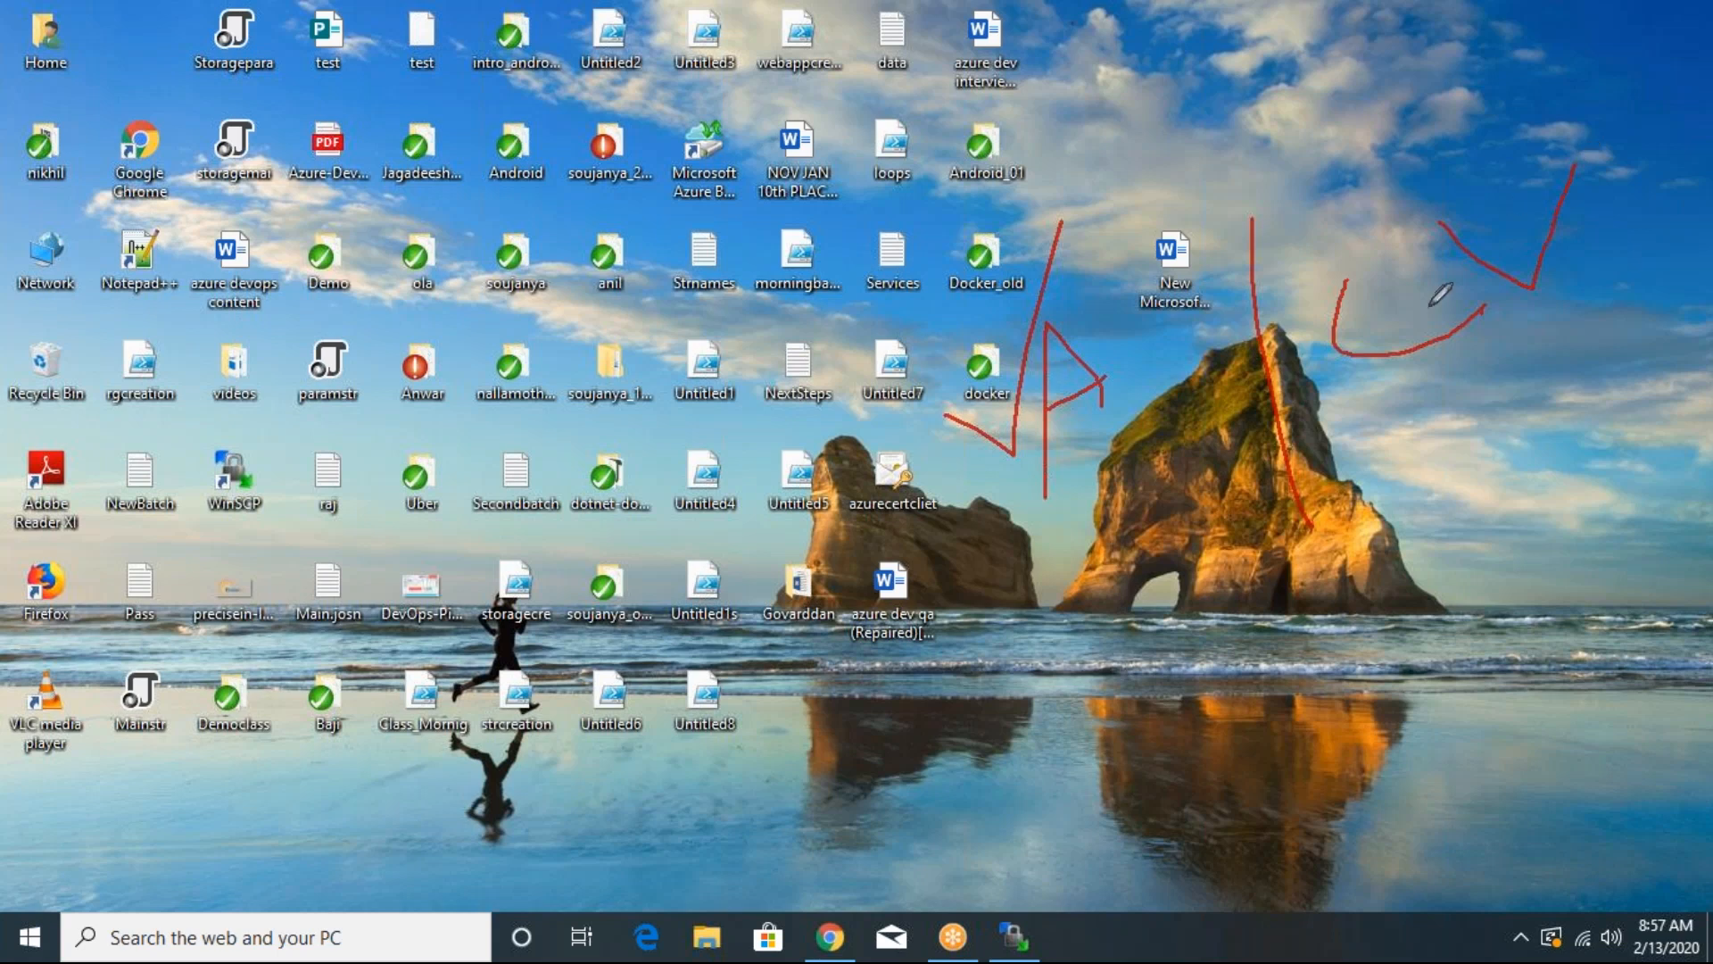
- Draw a lower group of red freehand marks and add connecting strokes beside the upper row
{"action": "mouse_move", "coordinate": [854, 674]}
{"action": "left_mouse_down"}
{"action": "mouse_move", "coordinate": [808, 794]}
{"action": "mouse_move", "coordinate": [951, 734]}
{"action": "left_mouse_up"}
{"action": "mouse_move", "coordinate": [929, 672]}
{"action": "left_mouse_down"}
{"action": "mouse_move", "coordinate": [988, 594]}
{"action": "mouse_move", "coordinate": [1077, 756]}
{"action": "left_mouse_up"}
{"action": "left_click_drag", "start_coordinate": [1052, 596], "coordinate": [1172, 879]}
{"action": "mouse_move", "coordinate": [1116, 583]}
{"action": "left_mouse_down"}
{"action": "mouse_move", "coordinate": [1160, 555]}
{"action": "mouse_move", "coordinate": [1187, 638]}
{"action": "mouse_move", "coordinate": [1147, 611]}
{"action": "left_mouse_up"}
{"action": "left_click_drag", "start_coordinate": [645, 471], "coordinate": [1194, 188]}
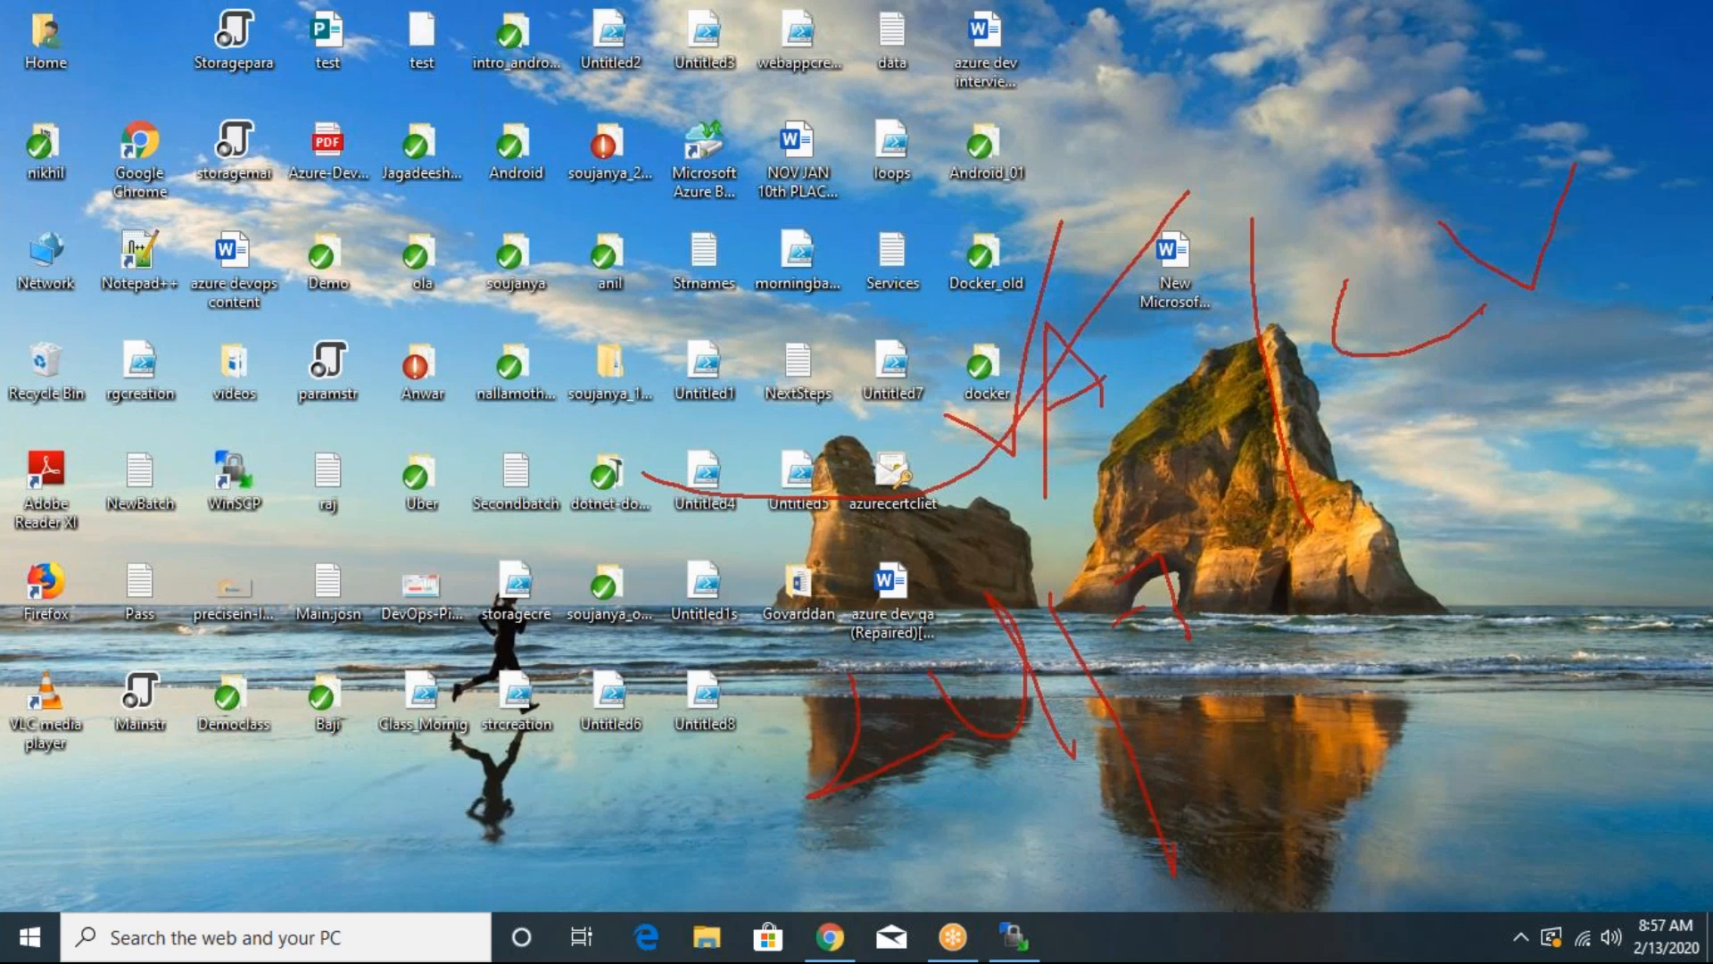
{"action": "left_click_drag", "start_coordinate": [1408, 429], "coordinate": [1638, 254]}
{"action": "left_click_drag", "start_coordinate": [1484, 413], "coordinate": [1516, 357]}
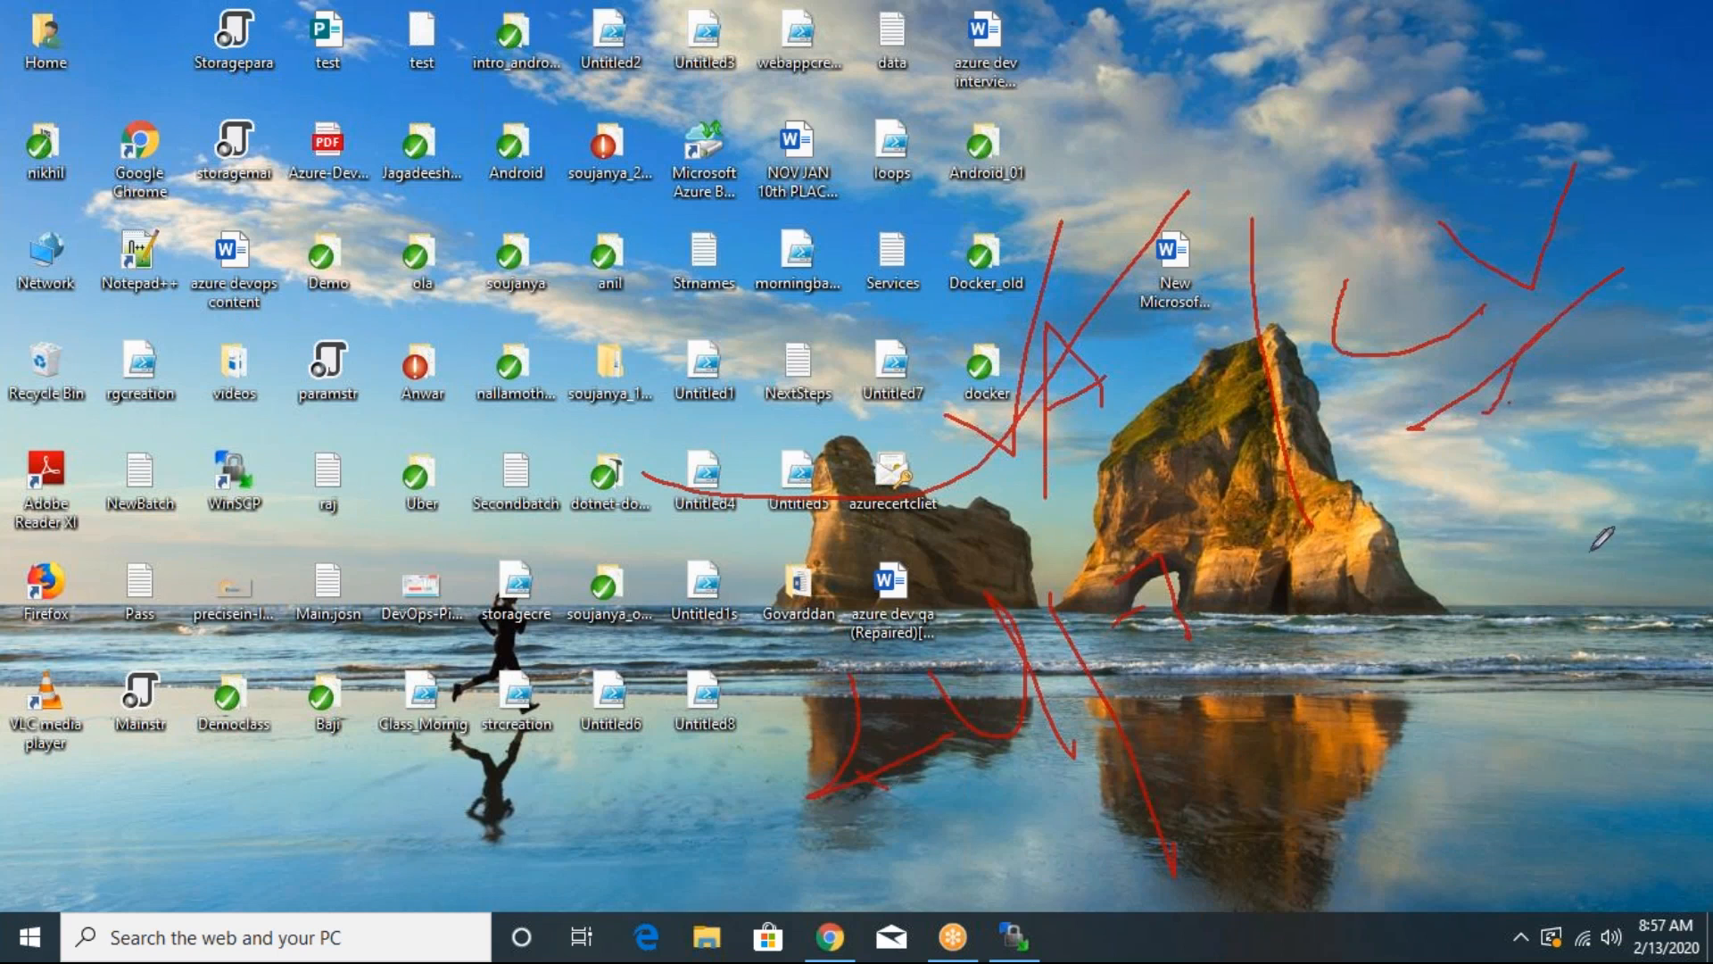
{"action": "left_click_drag", "start_coordinate": [1572, 551], "coordinate": [1616, 313]}
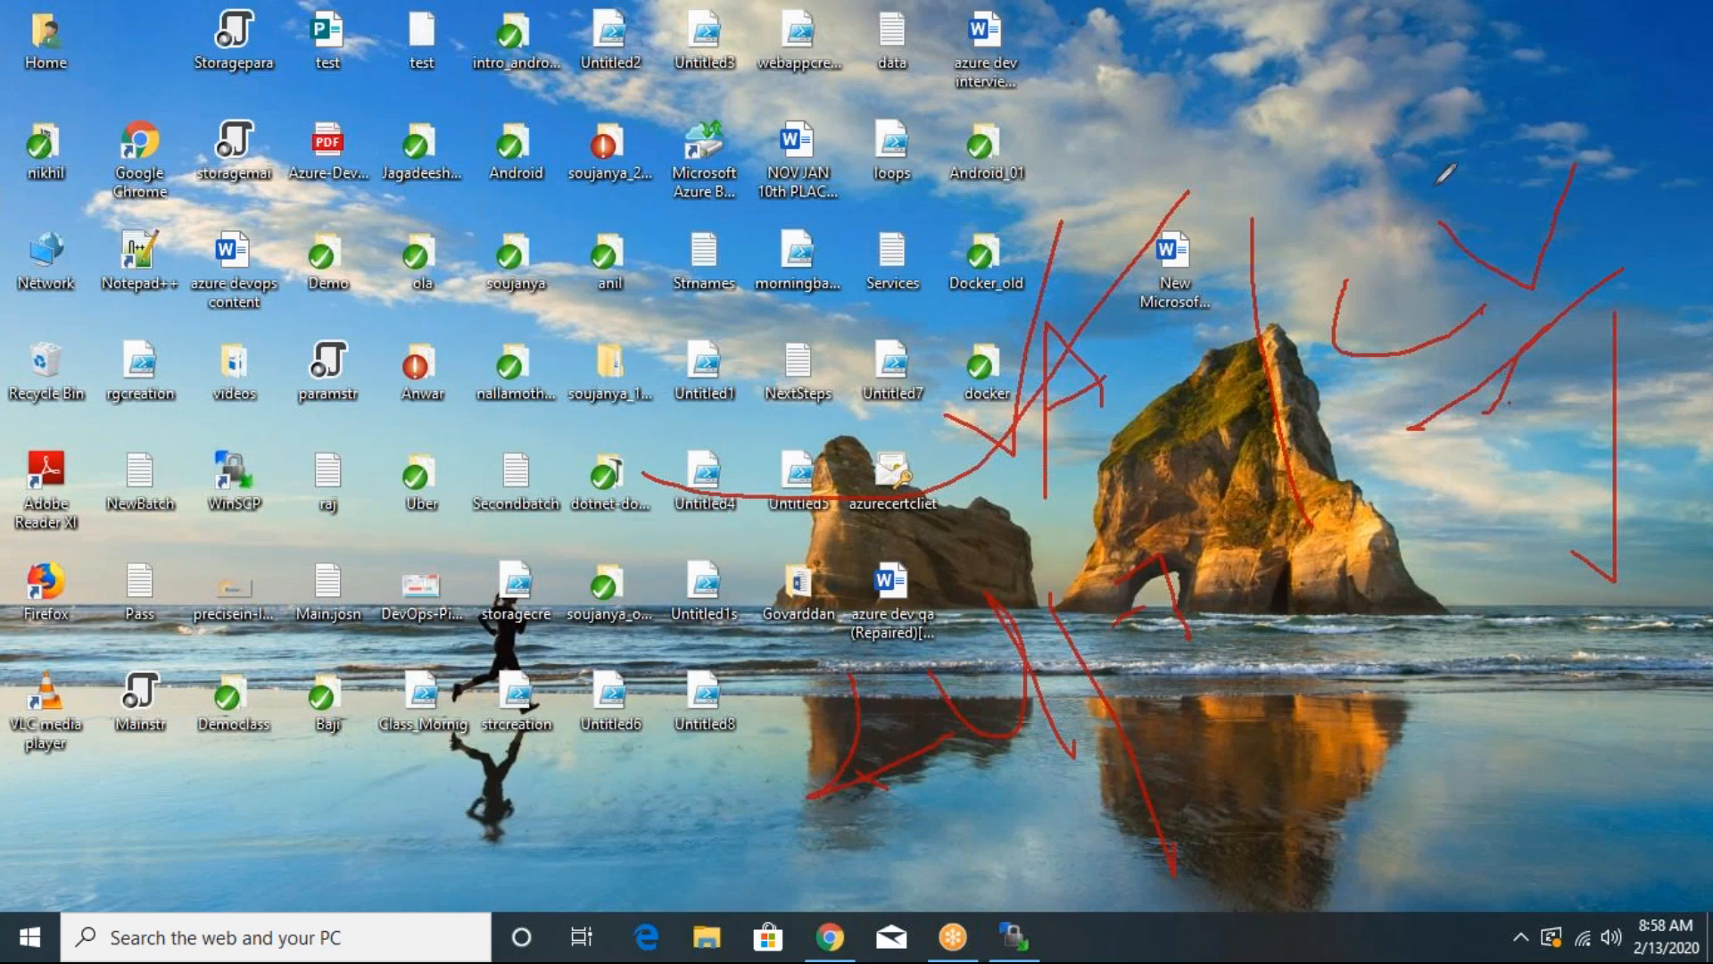
- Add more connecting strokes and a handwritten word to the desktop sketch, and erase all the drawings
{"action": "mouse_move", "coordinate": [1402, 221]}
{"action": "left_mouse_down"}
{"action": "mouse_move", "coordinate": [1481, 247]}
{"action": "mouse_move", "coordinate": [1580, 100]}
{"action": "left_mouse_up"}
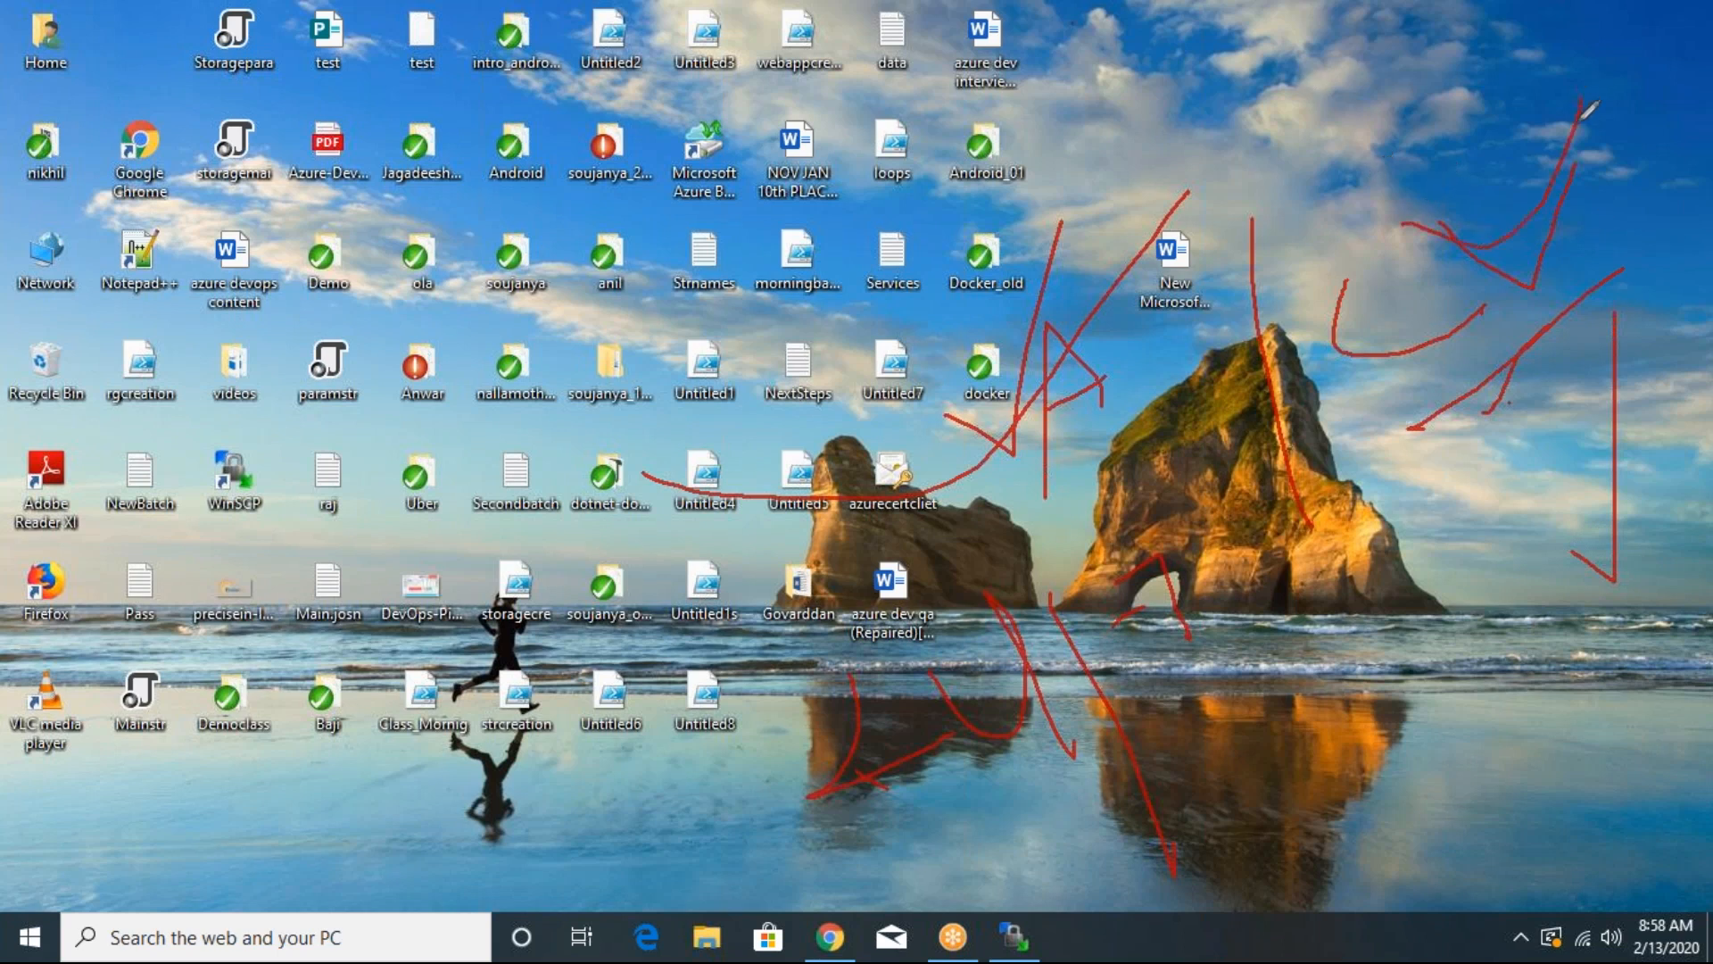
{"action": "mouse_move", "coordinate": [954, 448]}
{"action": "left_mouse_down"}
{"action": "mouse_move", "coordinate": [1039, 380]}
{"action": "mouse_move", "coordinate": [1050, 294]}
{"action": "left_mouse_up"}
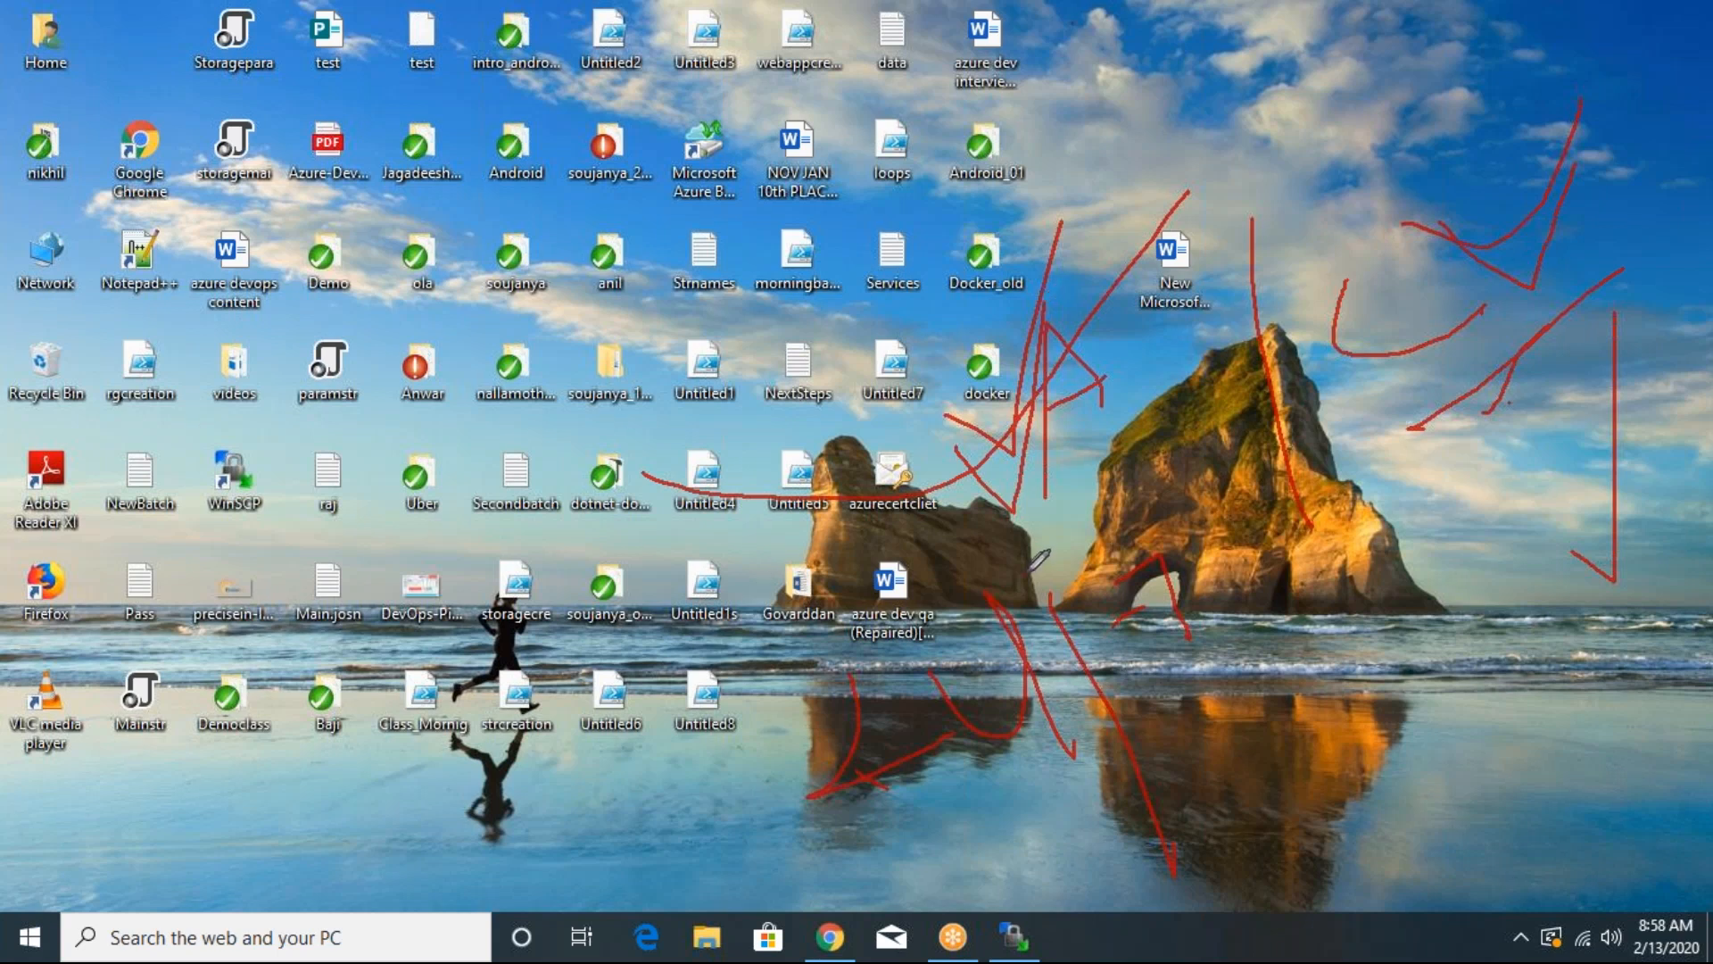
{"action": "mouse_move", "coordinate": [1183, 315]}
{"action": "left_mouse_down"}
{"action": "mouse_move", "coordinate": [1026, 571]}
{"action": "mouse_move", "coordinate": [1118, 770]}
{"action": "mouse_move", "coordinate": [1197, 671]}
{"action": "mouse_move", "coordinate": [1138, 541]}
{"action": "left_mouse_up"}
{"action": "mouse_move", "coordinate": [1404, 588]}
{"action": "left_mouse_down"}
{"action": "mouse_move", "coordinate": [1455, 471]}
{"action": "mouse_move", "coordinate": [1436, 575]}
{"action": "mouse_move", "coordinate": [1553, 558]}
{"action": "mouse_move", "coordinate": [1593, 509]}
{"action": "left_mouse_up"}
{"action": "left_click_drag", "start_coordinate": [1533, 428], "coordinate": [1602, 495]}
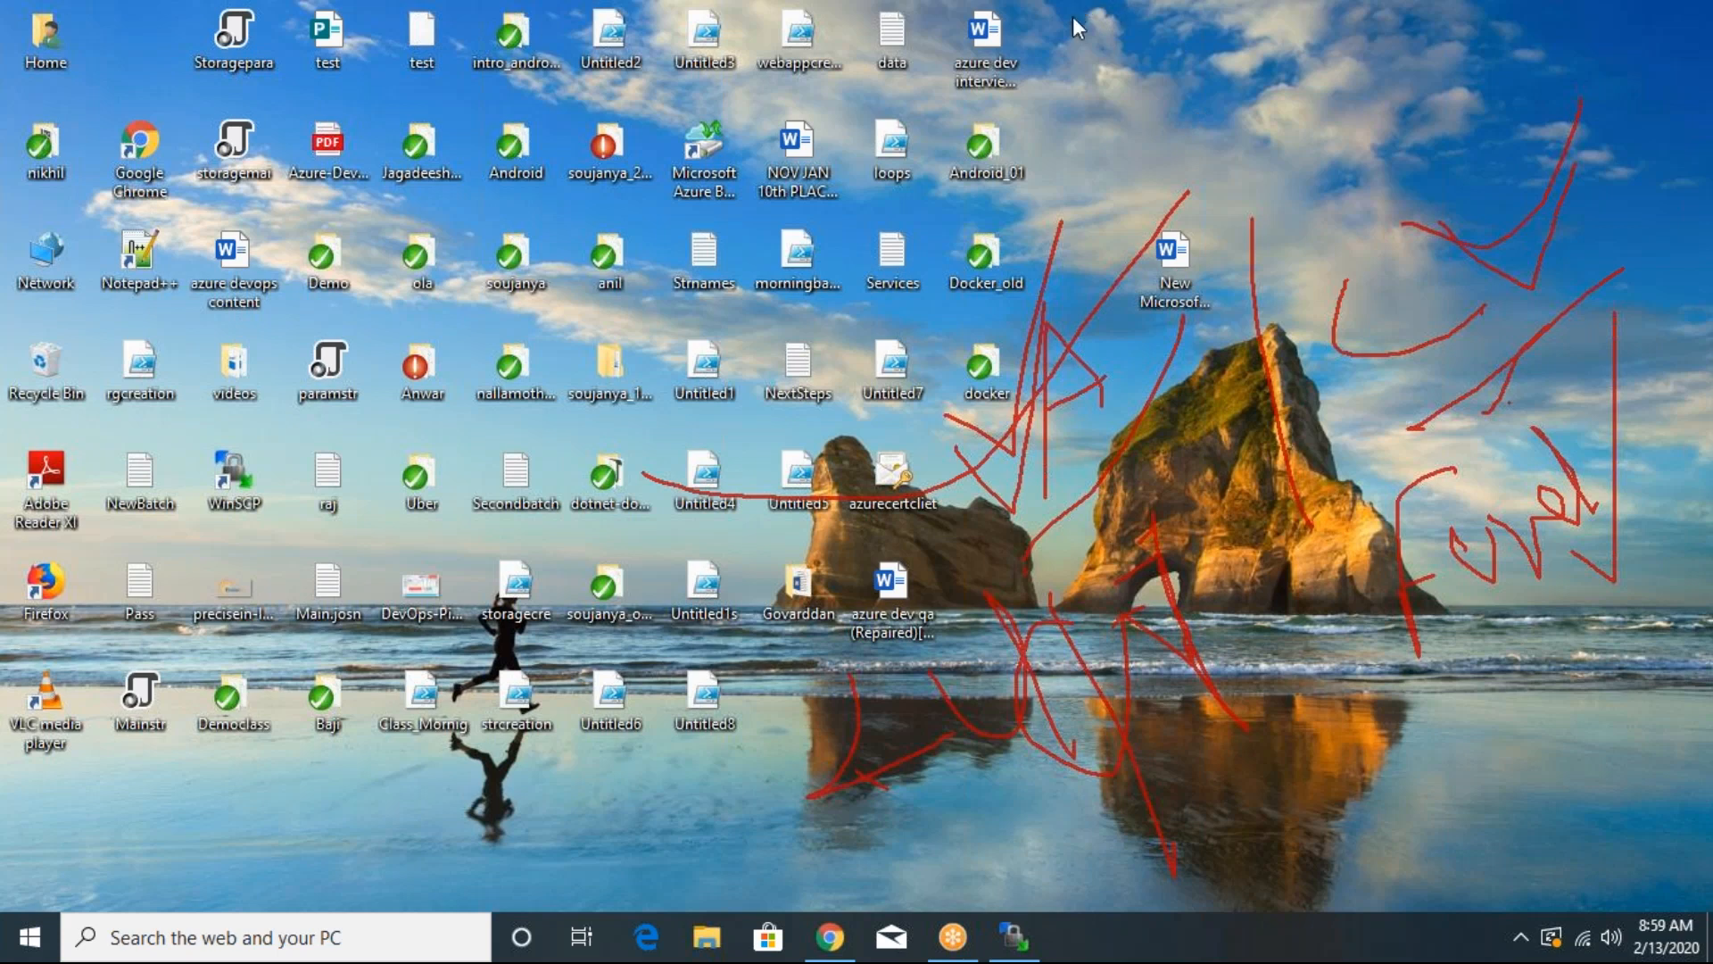
{"action": "left_click", "coordinate": [1128, 163]}
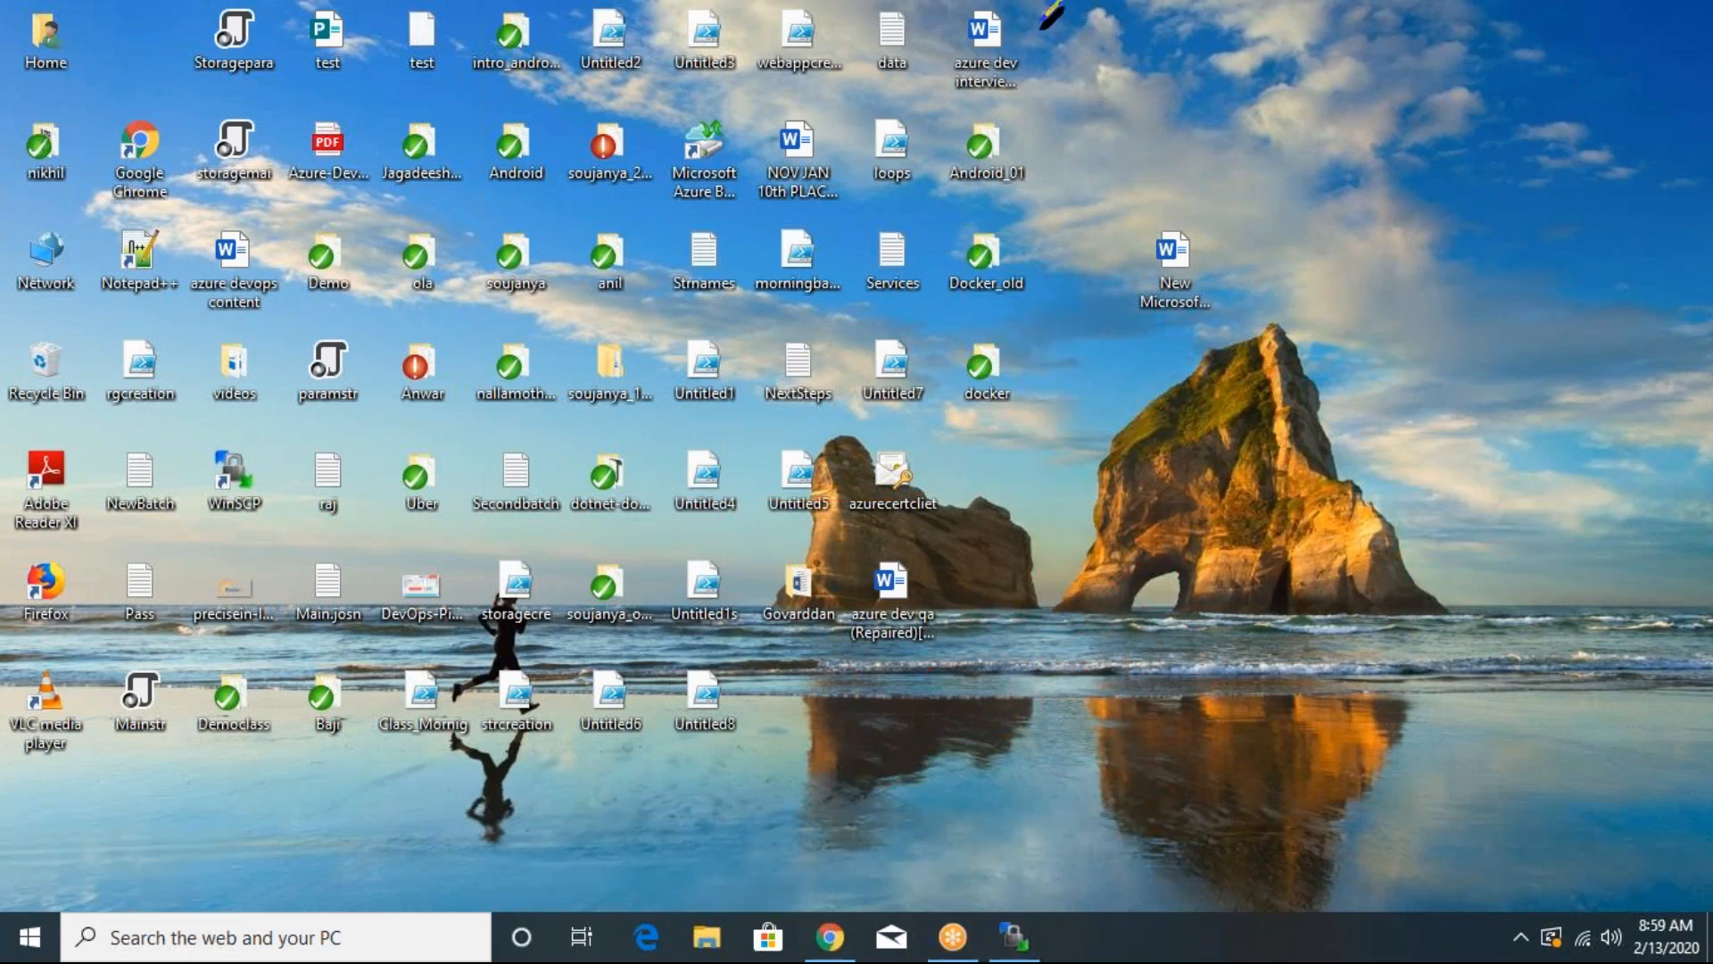